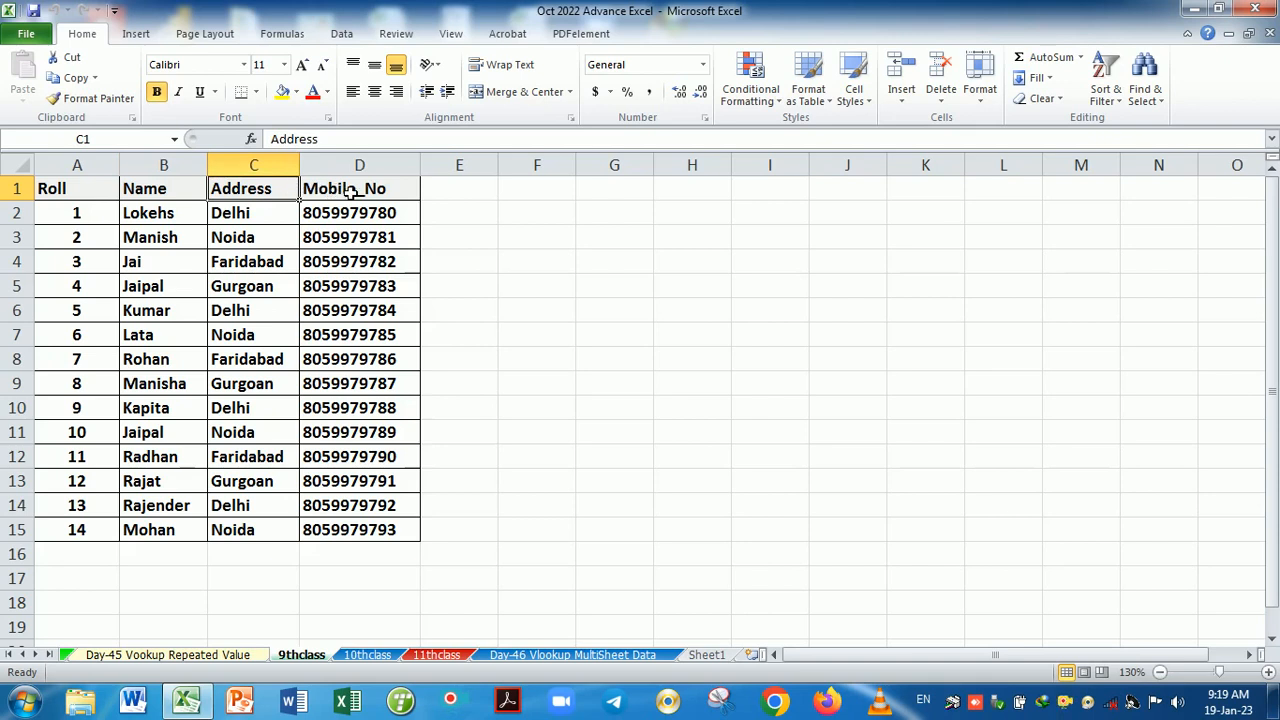
# - Compare the order of the header columns across the 9thclass, 10thclass and 11thclass sheets
pyautogui.click(352, 192)
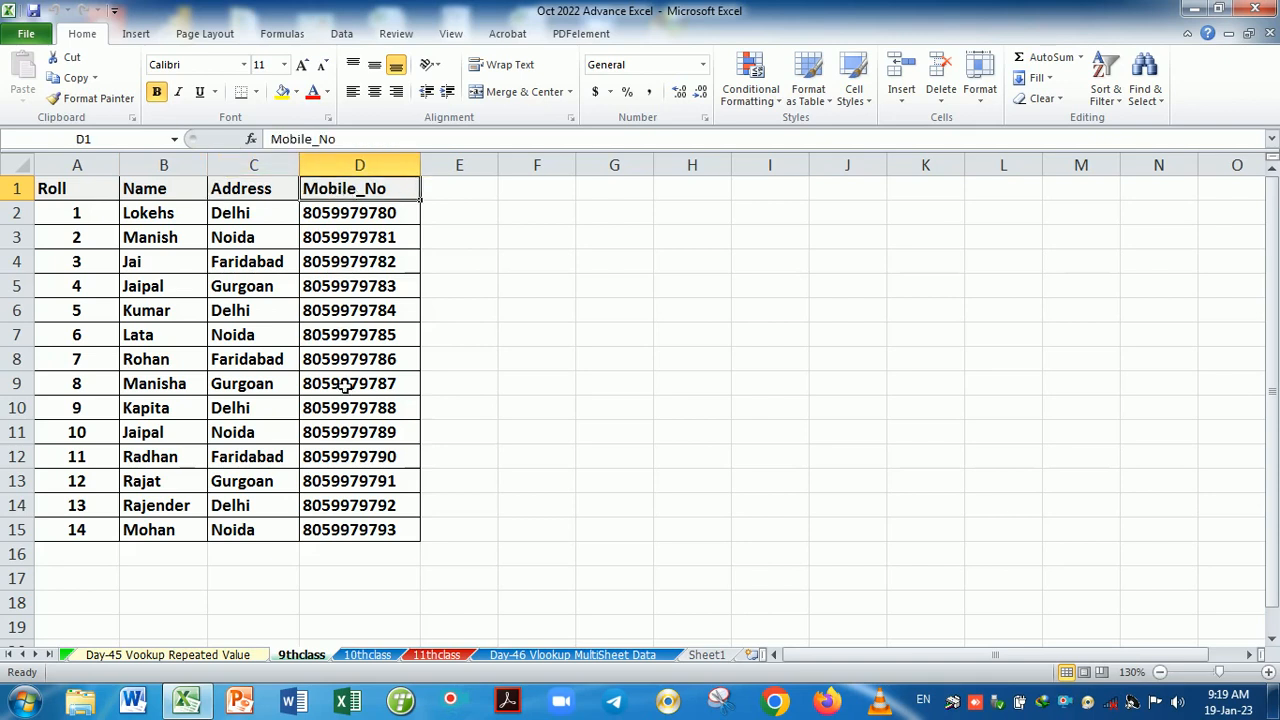
pyautogui.click(370, 655)
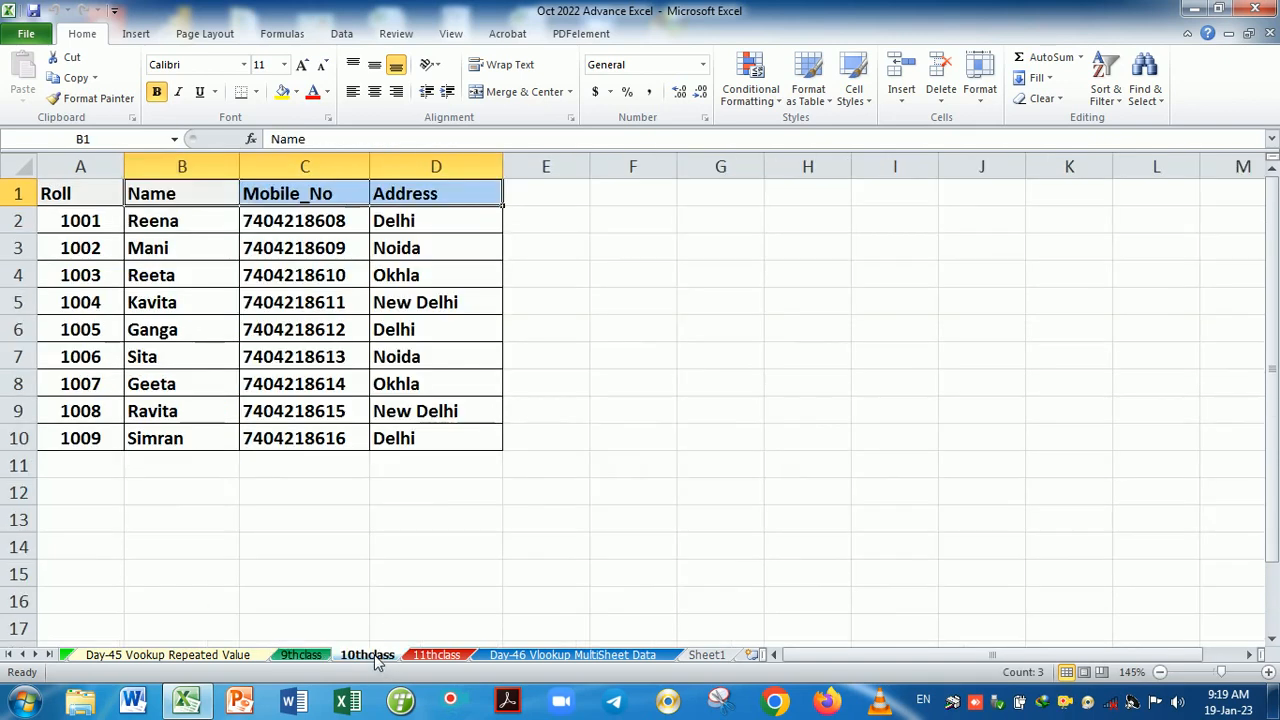
pyautogui.click(99, 196)
pyautogui.click(196, 197)
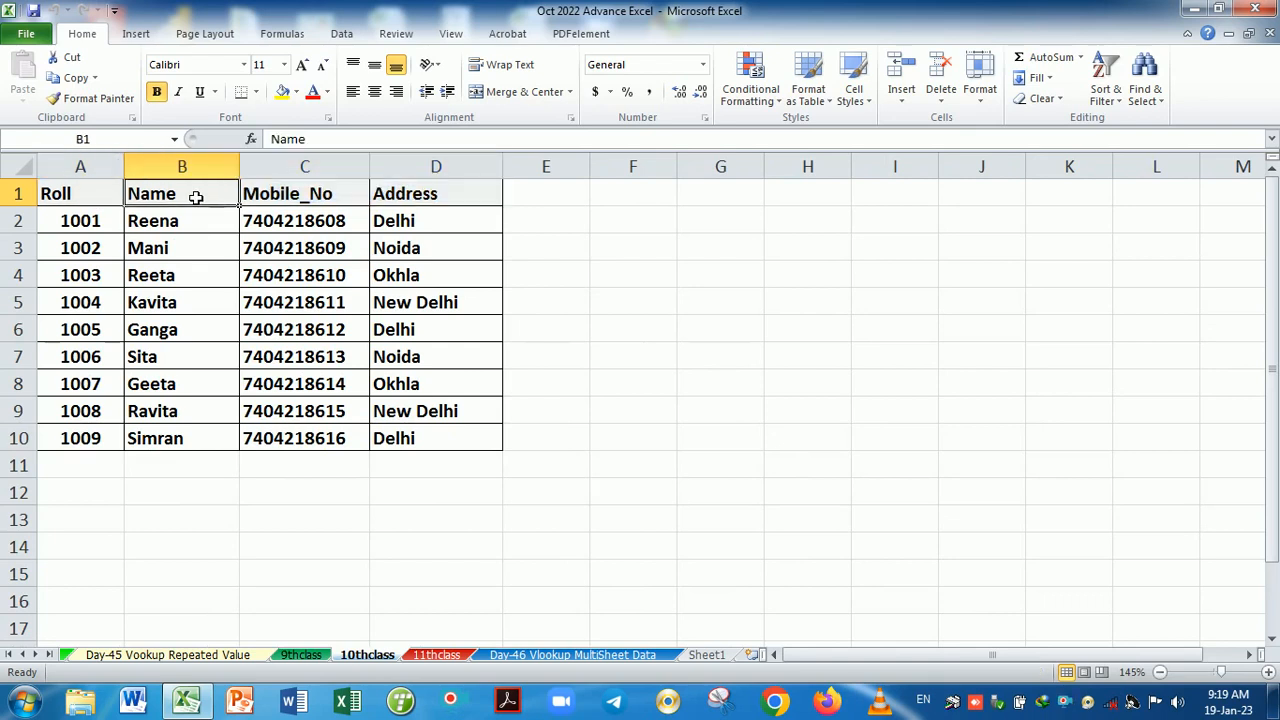
pyautogui.click(314, 199)
pyautogui.click(432, 196)
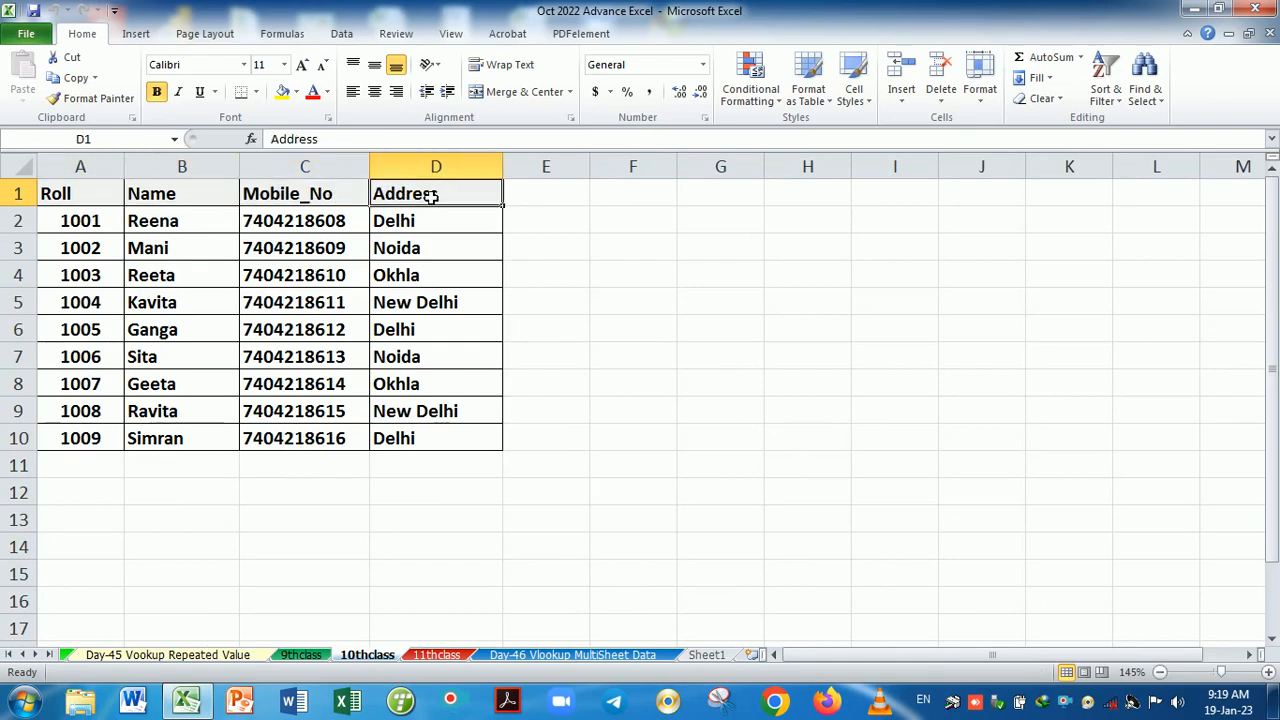
pyautogui.click(438, 655)
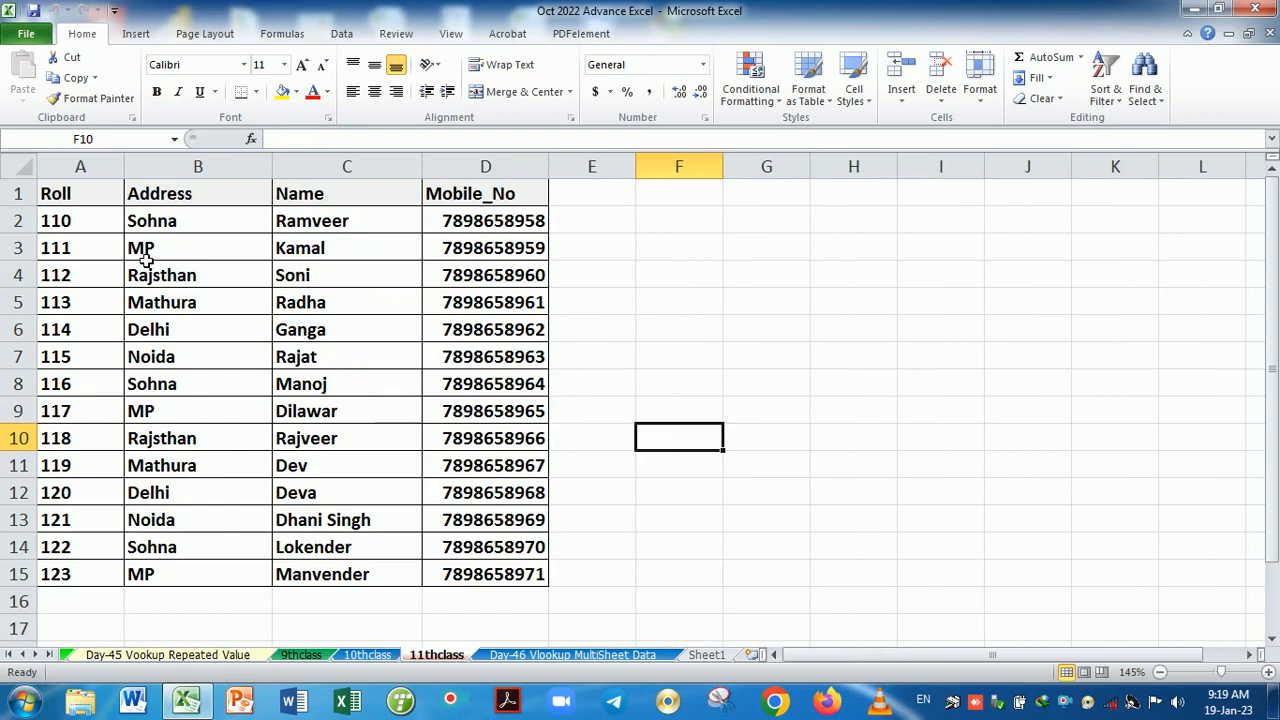
pyautogui.click(182, 202)
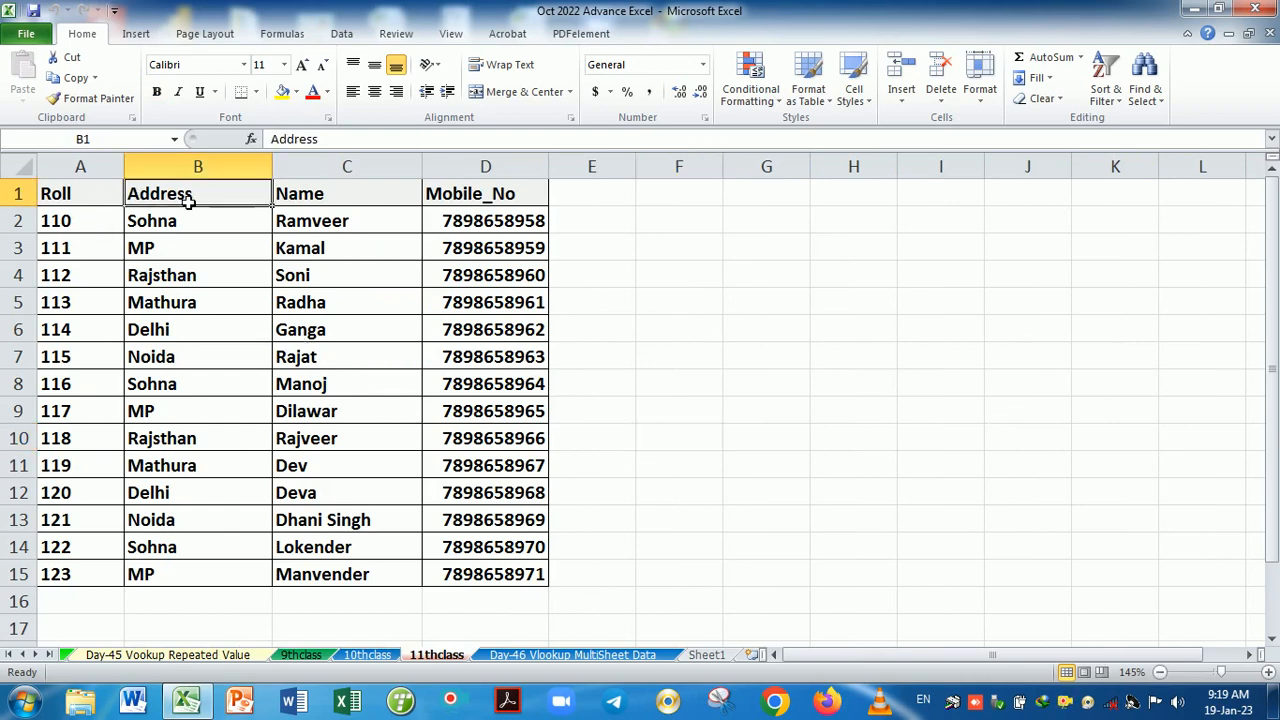
pyautogui.click(463, 205)
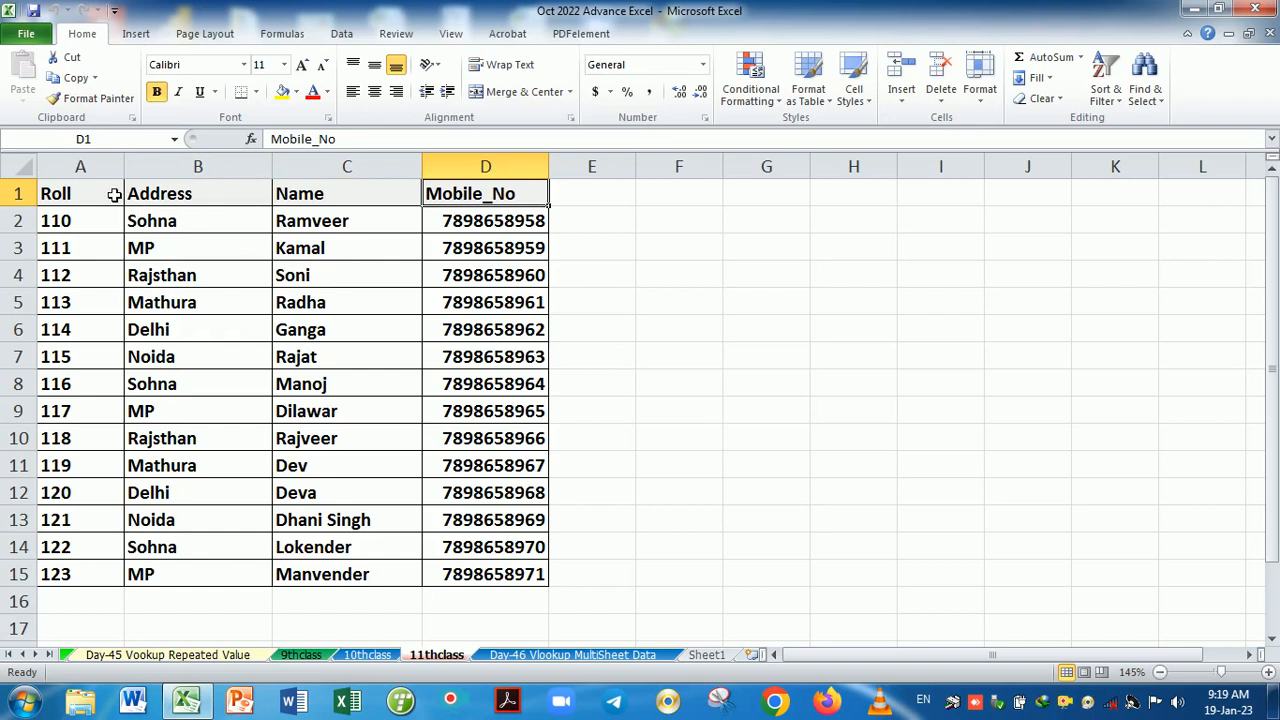
pyautogui.moveTo(114, 194); pyautogui.dragTo(484, 204)
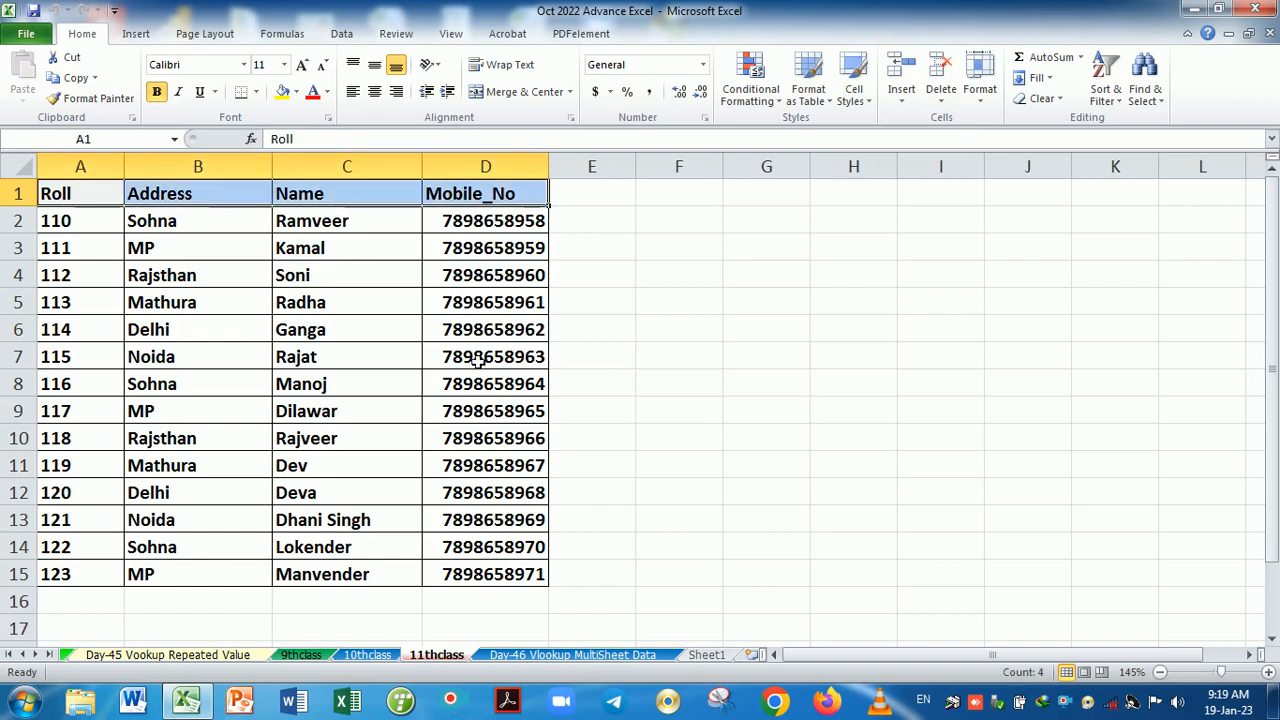
pyautogui.click(302, 655)
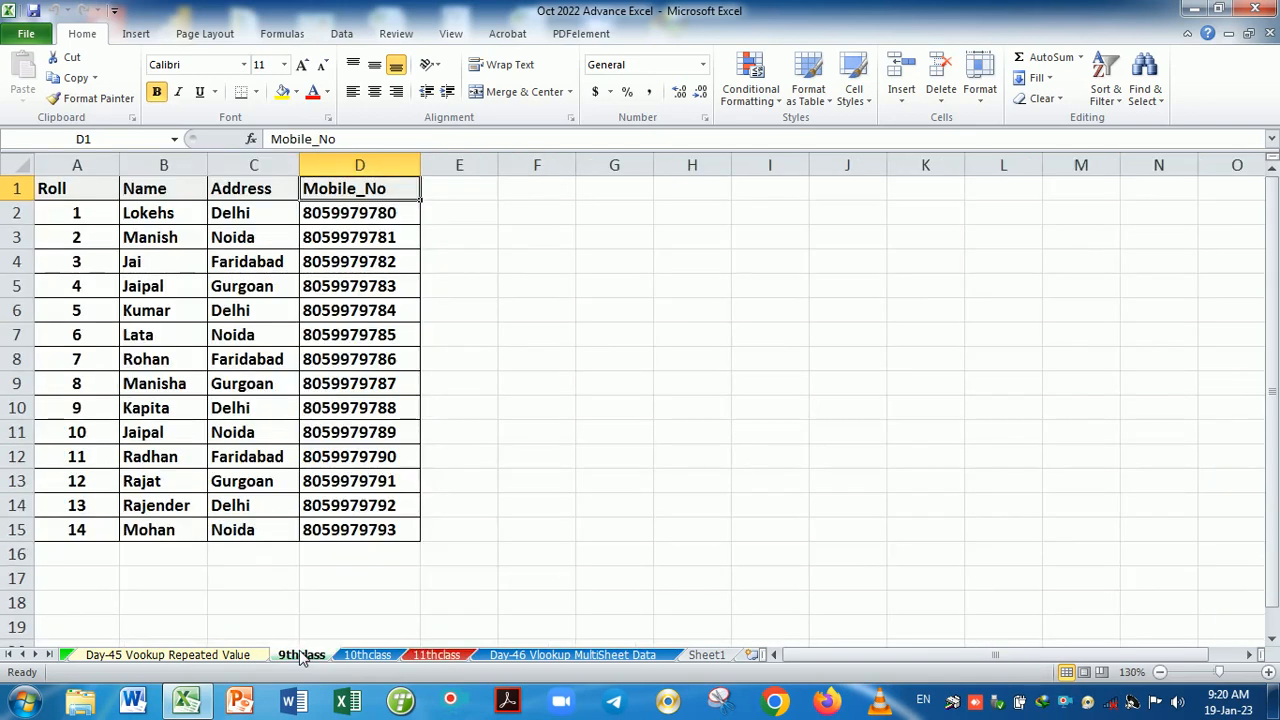
pyautogui.click(366, 655)
pyautogui.click(432, 655)
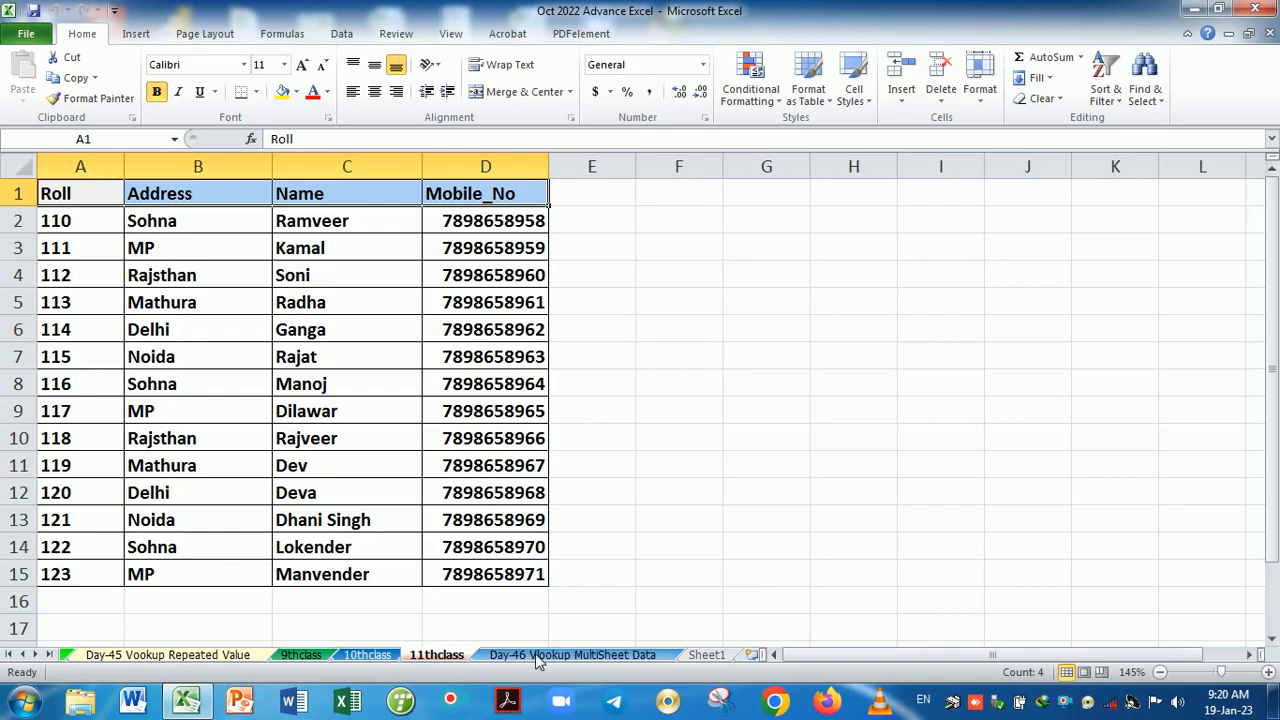
# - Examine the VLOOKUP formula with INDIRECT and MATCH in cell D2 of the Day-46 Vlookup MultiSheet Data sheet
pyautogui.click(551, 654)
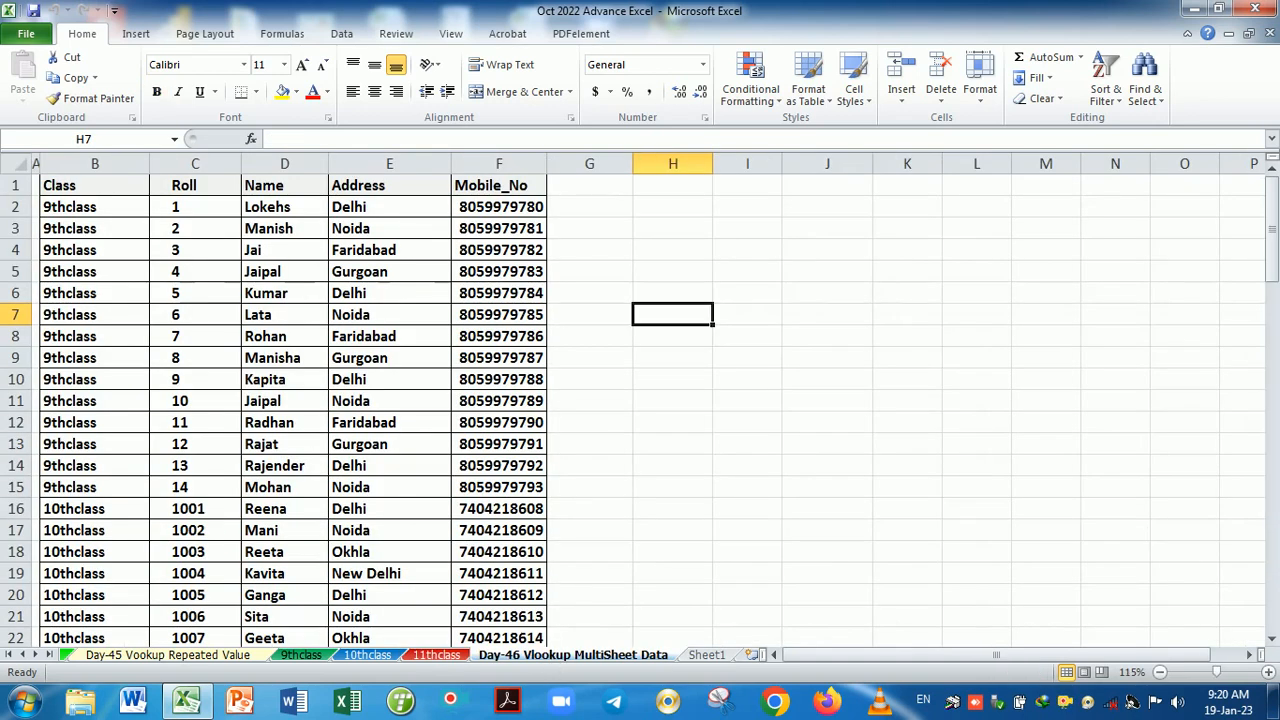
pyautogui.scroll(-11, 313, 340)
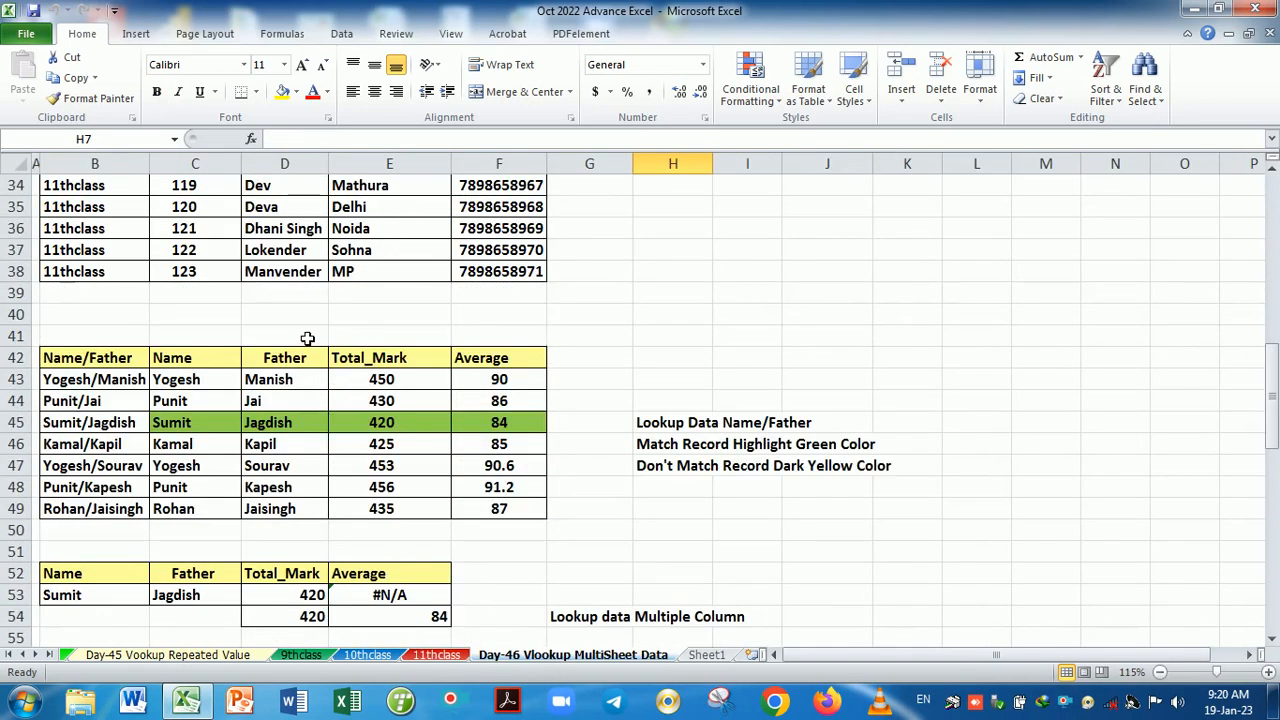
pyautogui.scroll(10, 312, 338)
pyautogui.scroll(1, 311, 337)
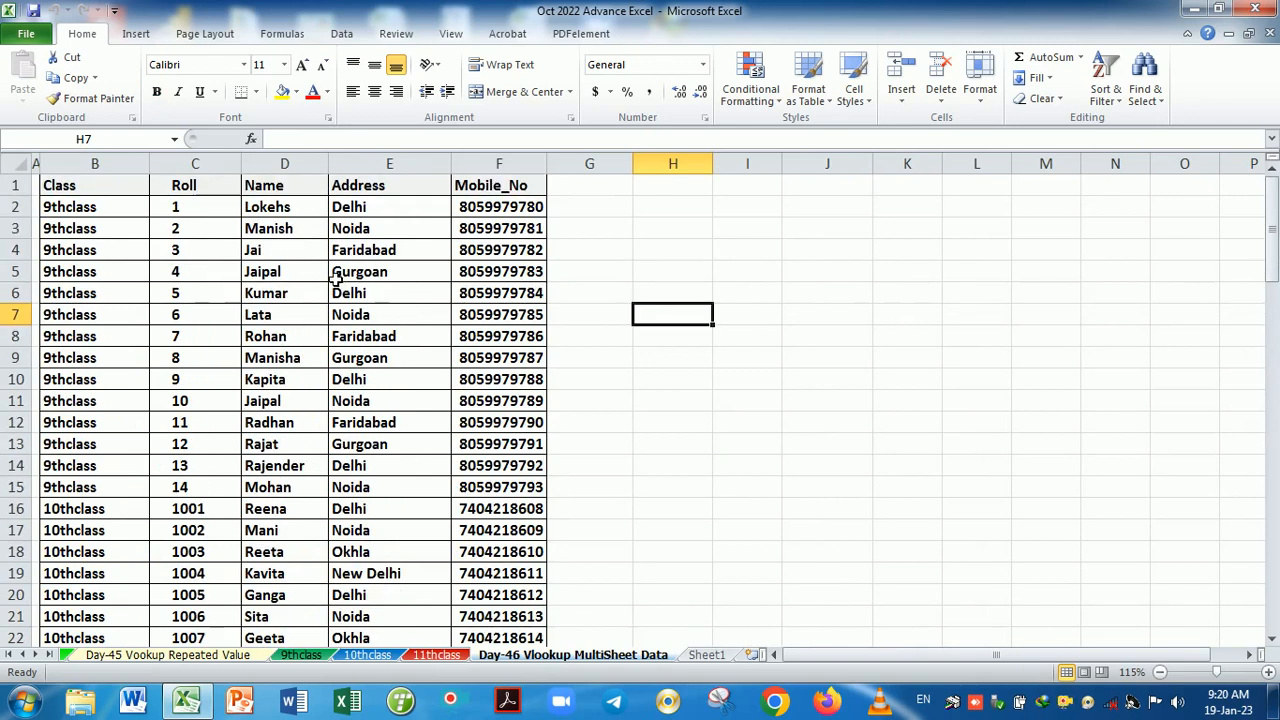
pyautogui.click(286, 213)
pyautogui.doubleClick(286, 213)
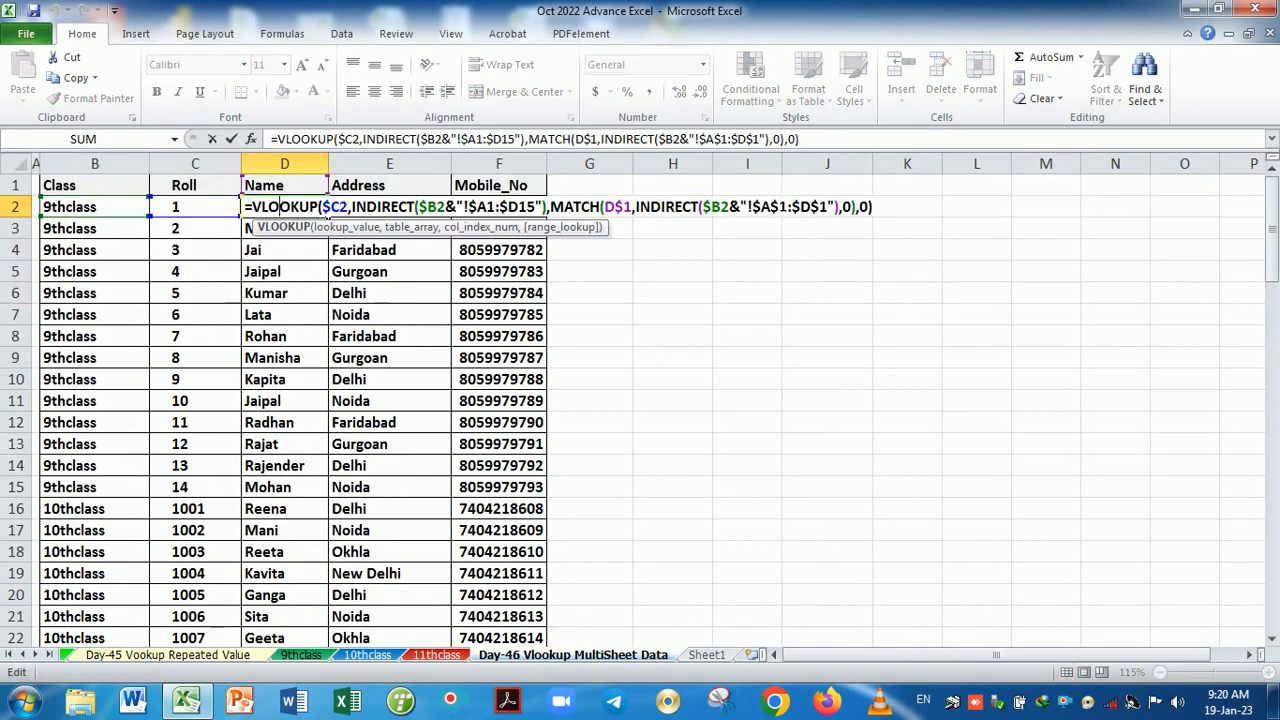
pyautogui.click(873, 207)
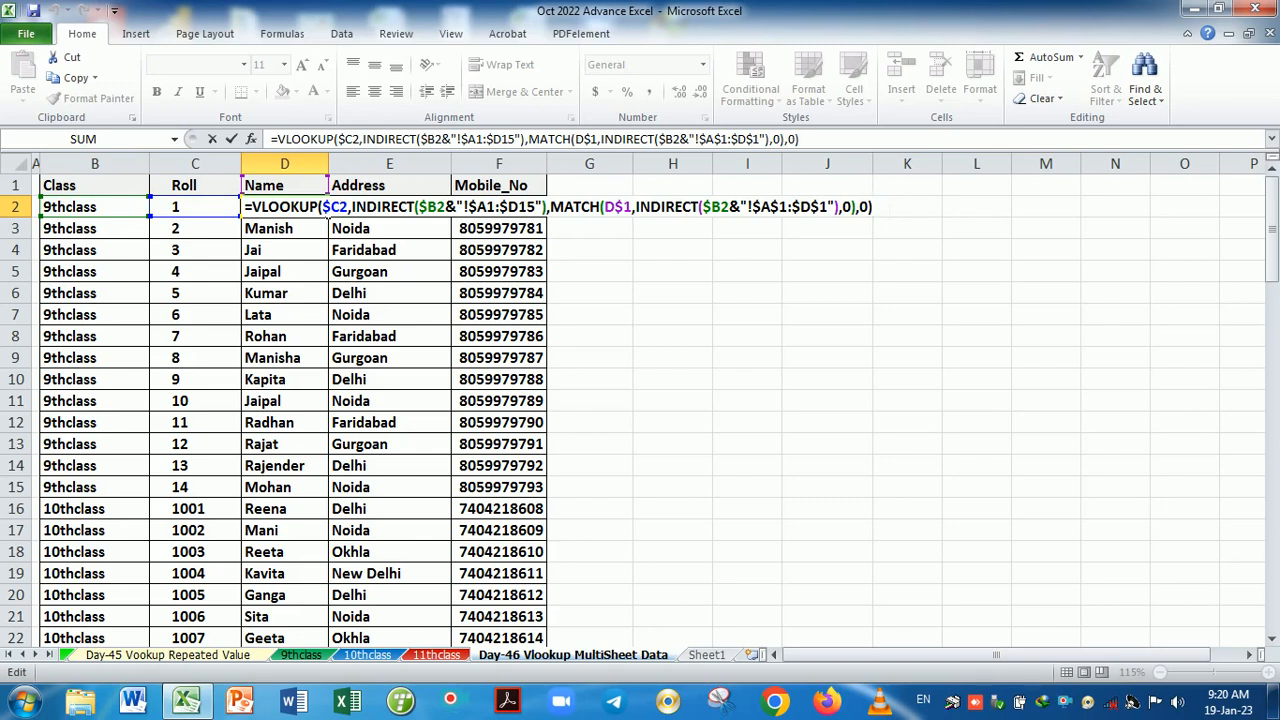
pyautogui.press('Return')
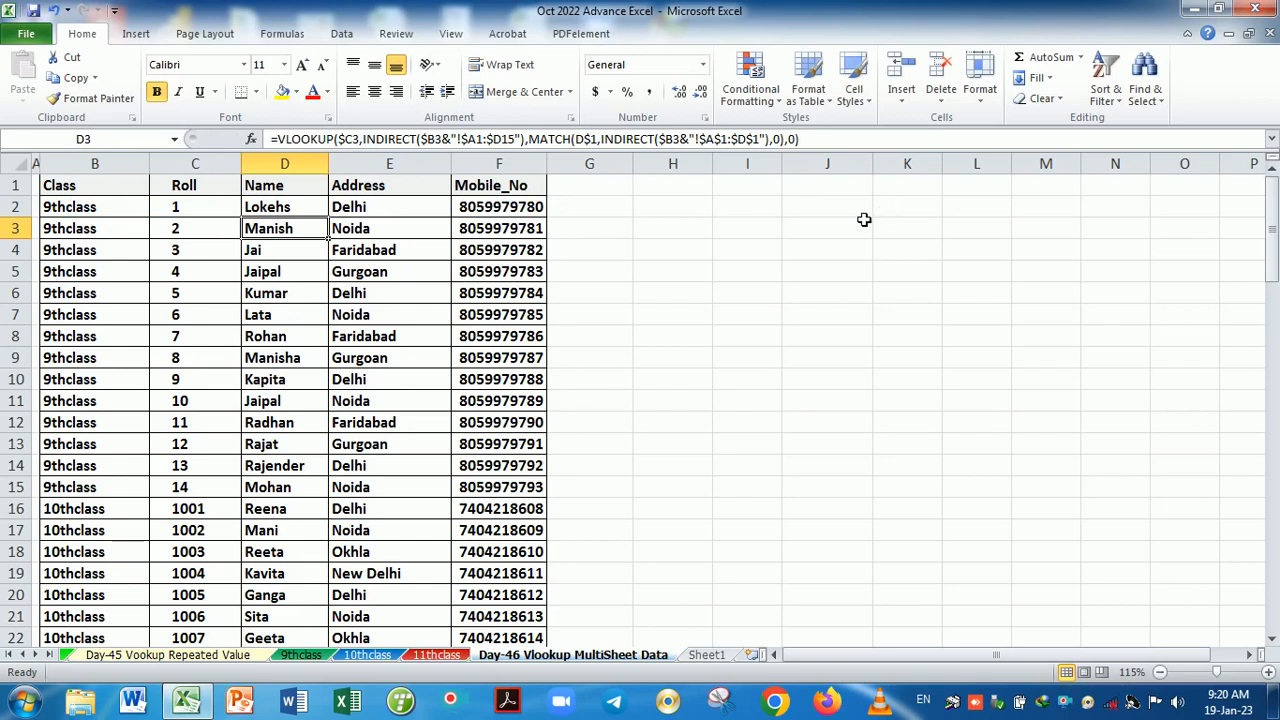
# - Enter the label "direct" in cell J2 and "indirect" in cell J3
pyautogui.click(800, 211)
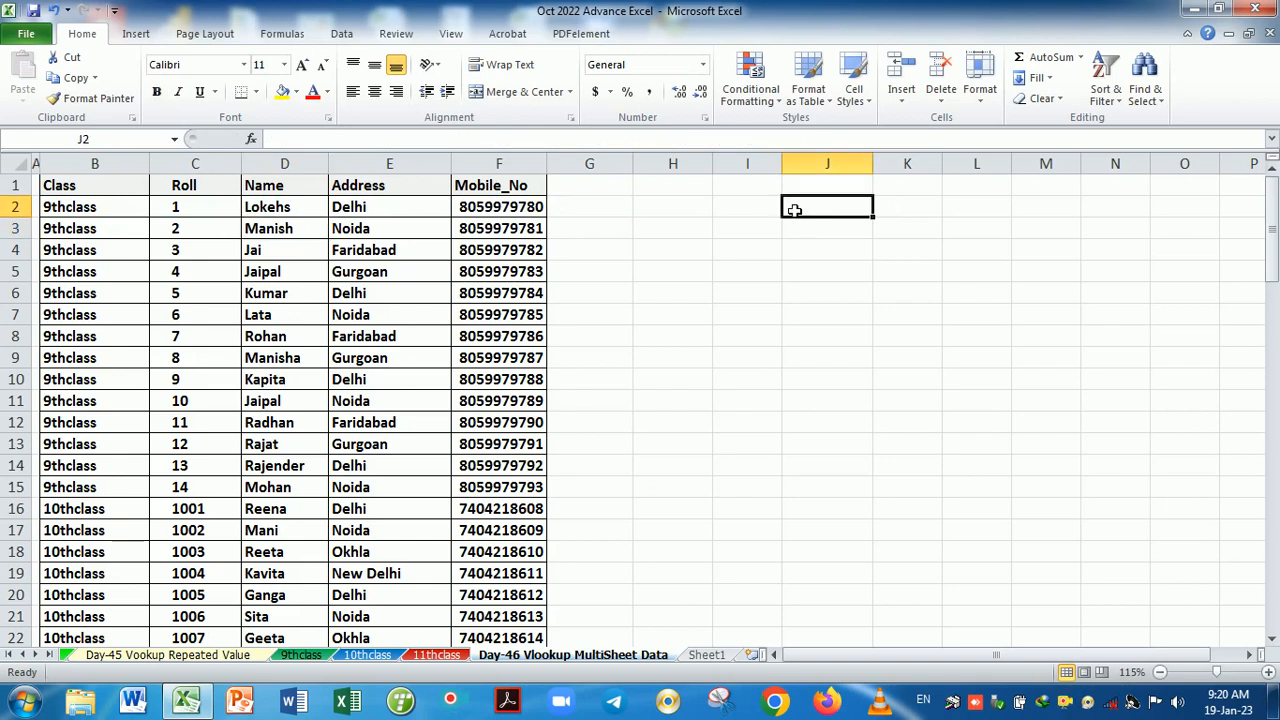
pyautogui.write('dirct')
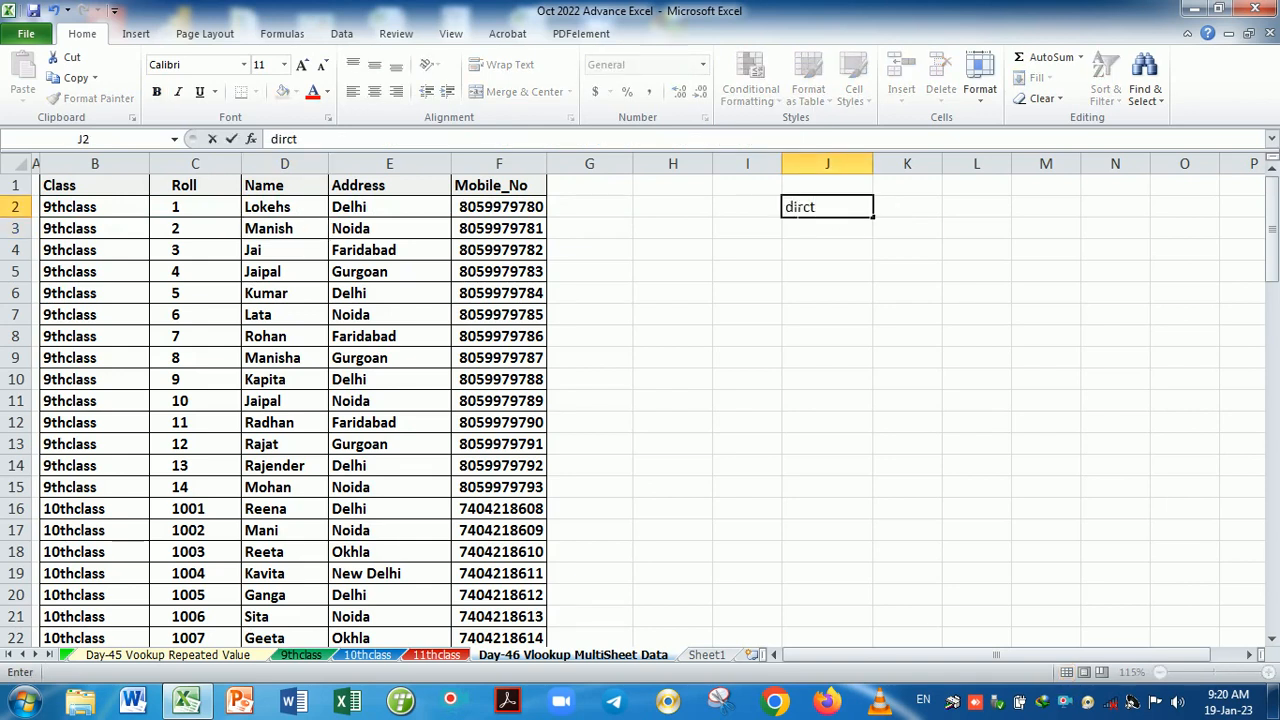
pyautogui.press('BackSpace')
pyautogui.press('BackSpace')
pyautogui.write('ect')
pyautogui.press('Return')
pyautogui.write('i')
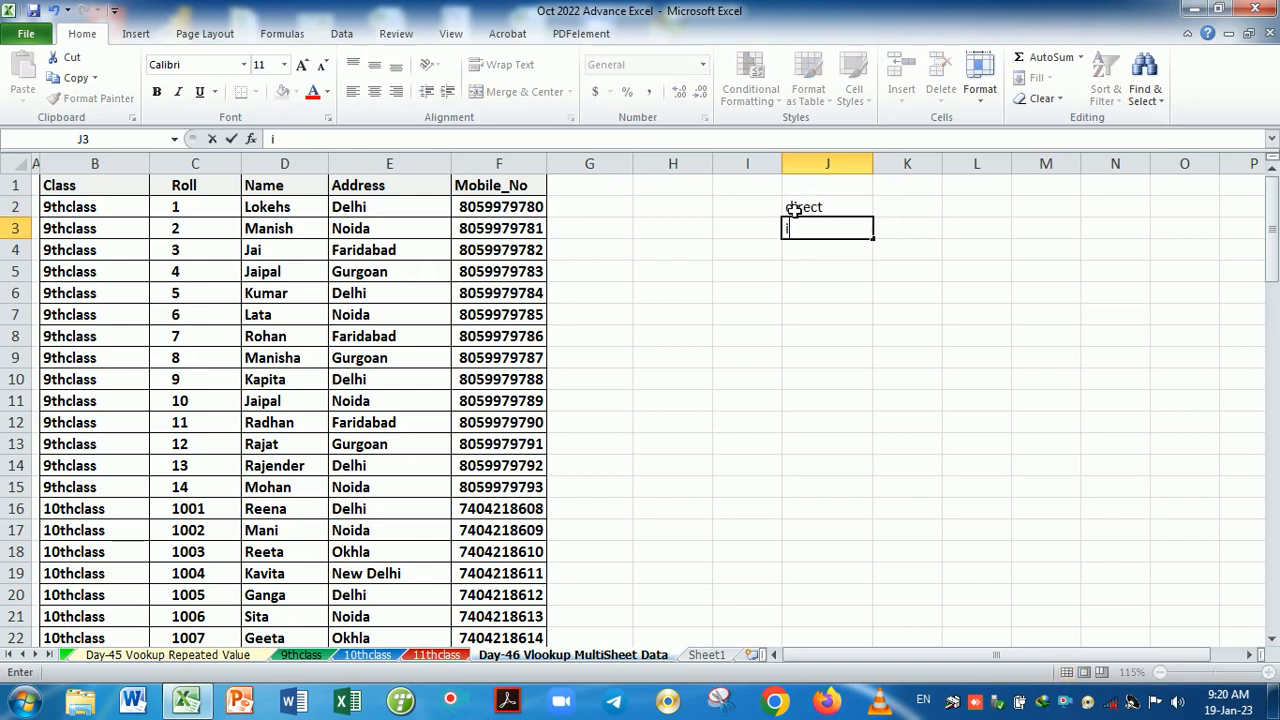
pyautogui.write('ndirect')
pyautogui.press('Return')
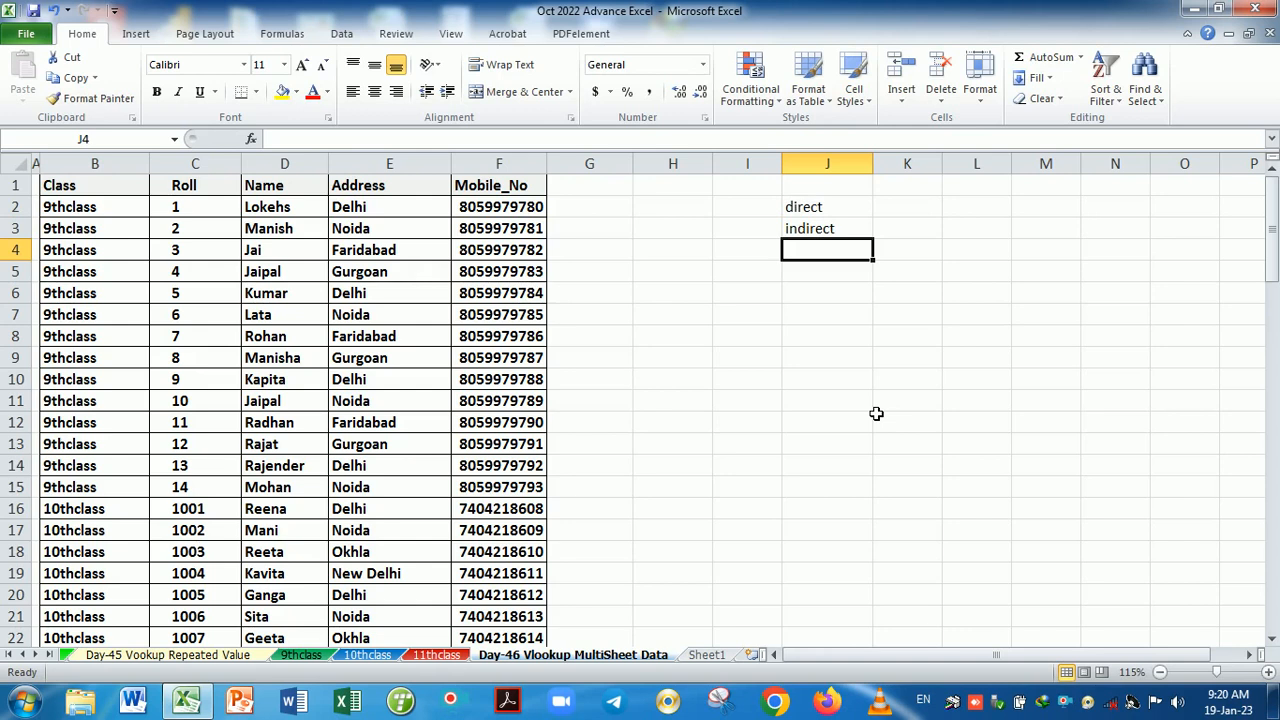
# - Enter a direct reference to F2 in cell J4 and fill it down to J16
pyautogui.write('=')
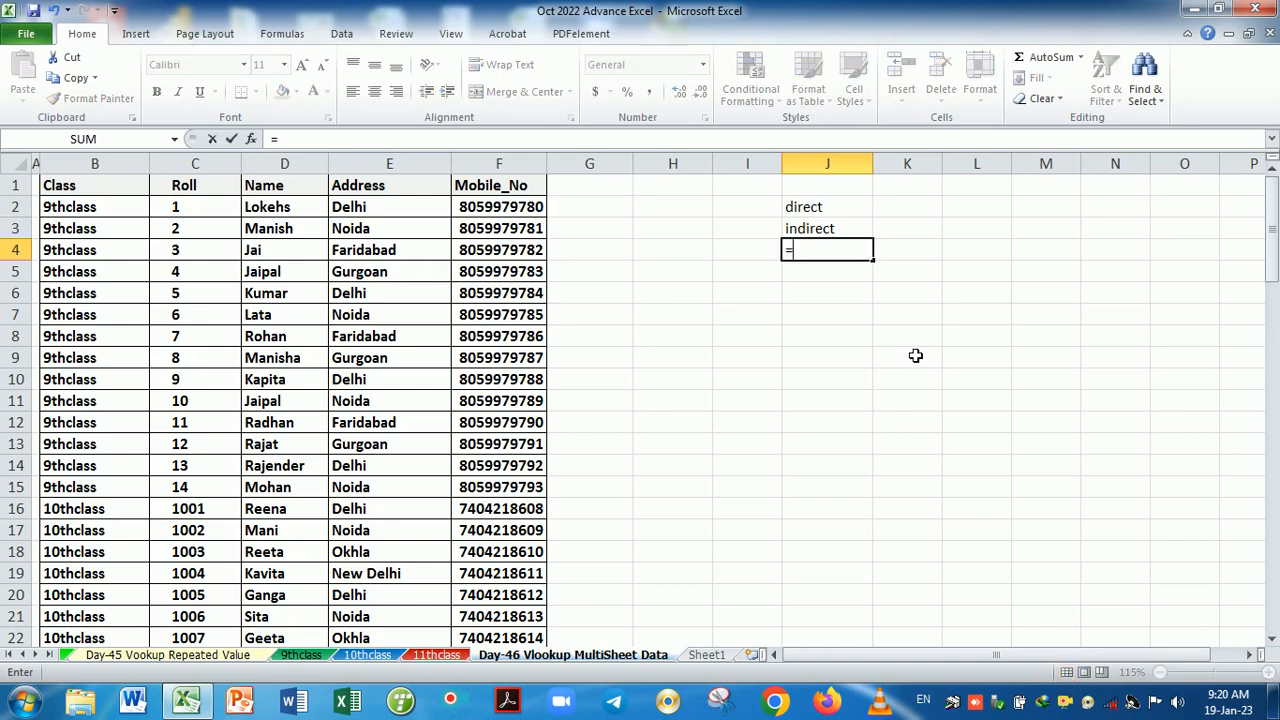
pyautogui.click(508, 213)
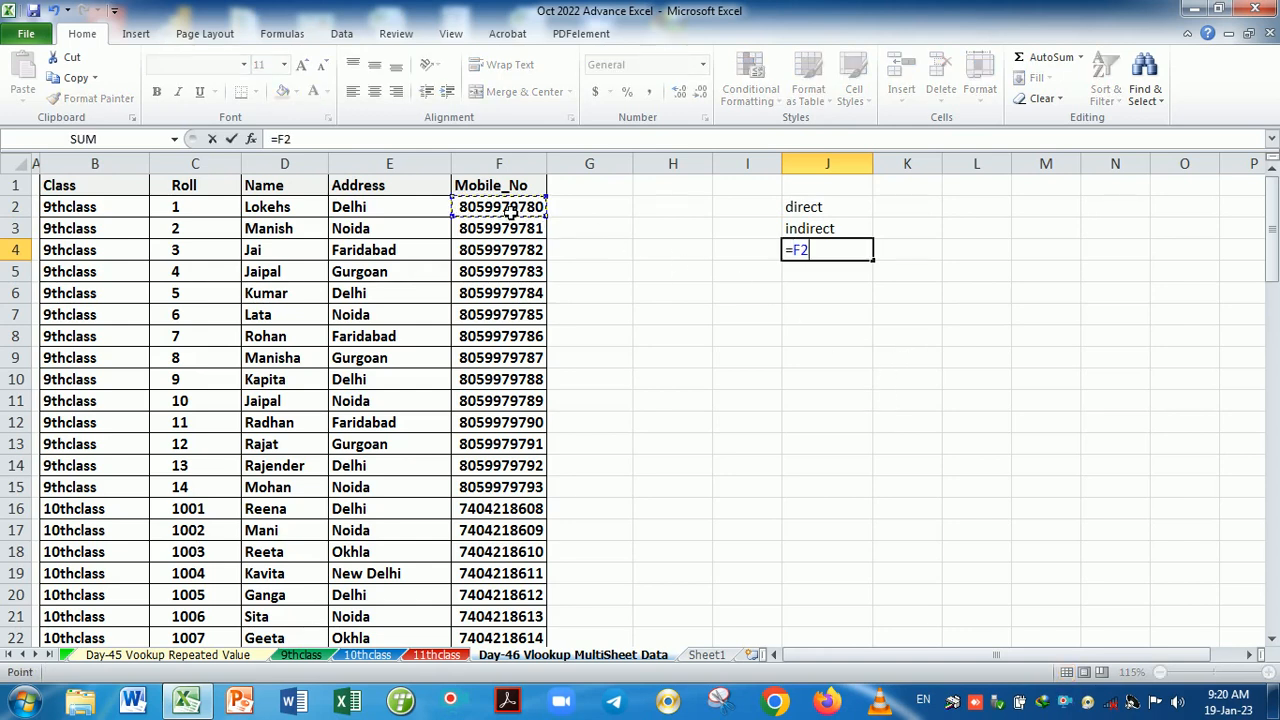
pyautogui.press('Return')
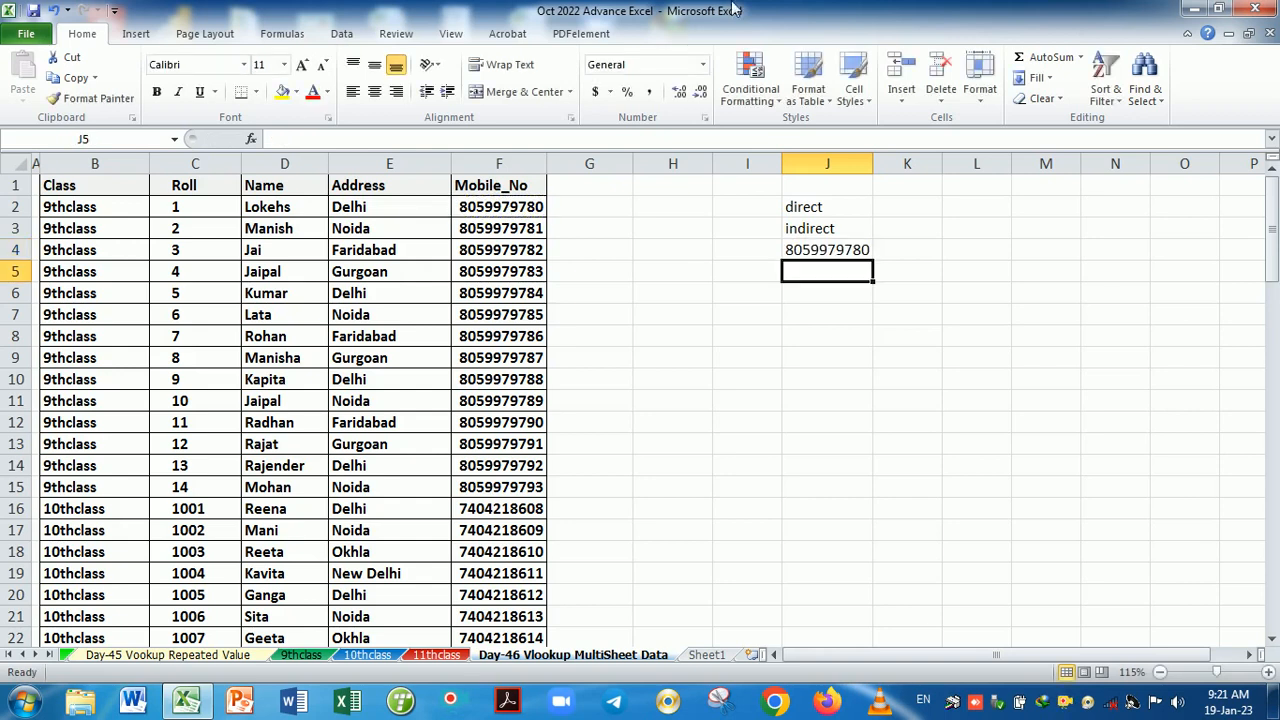
pyautogui.click(849, 257)
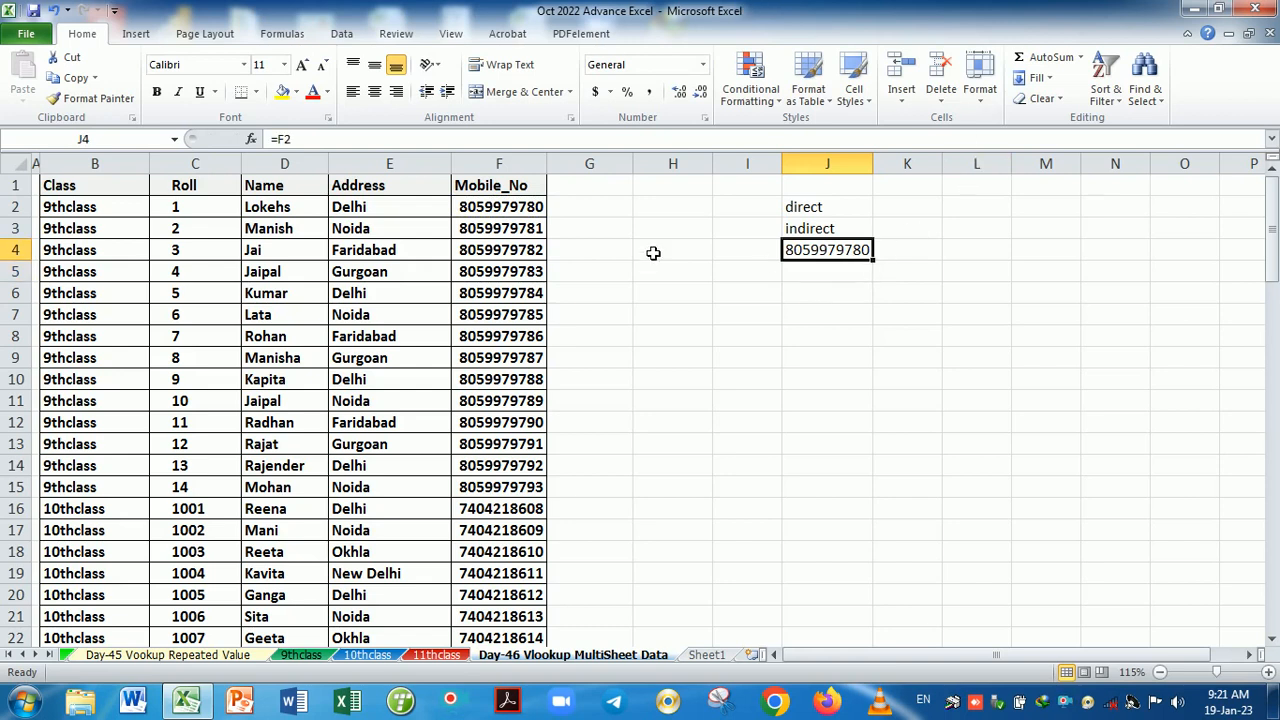
pyautogui.moveTo(878, 270); pyautogui.dragTo(860, 514)
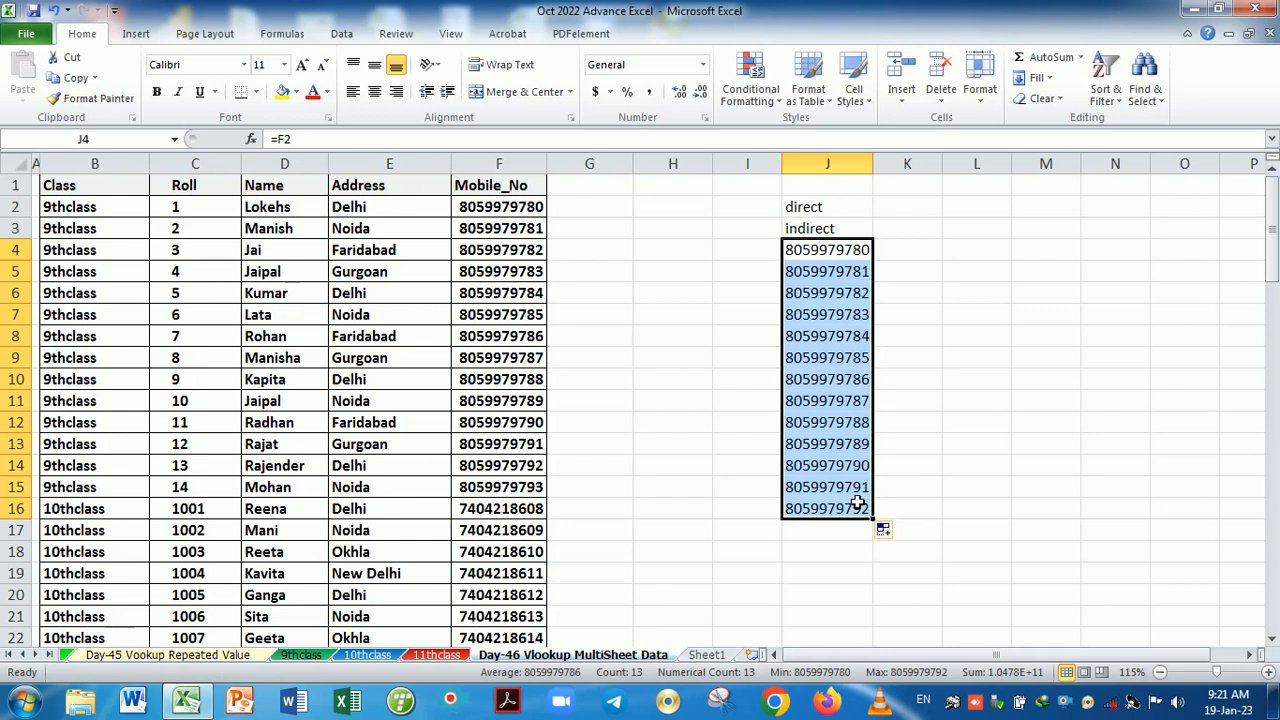
# - Review the reference formula in J4 and clear the contents of J4:J17
pyautogui.doubleClick(824, 258)
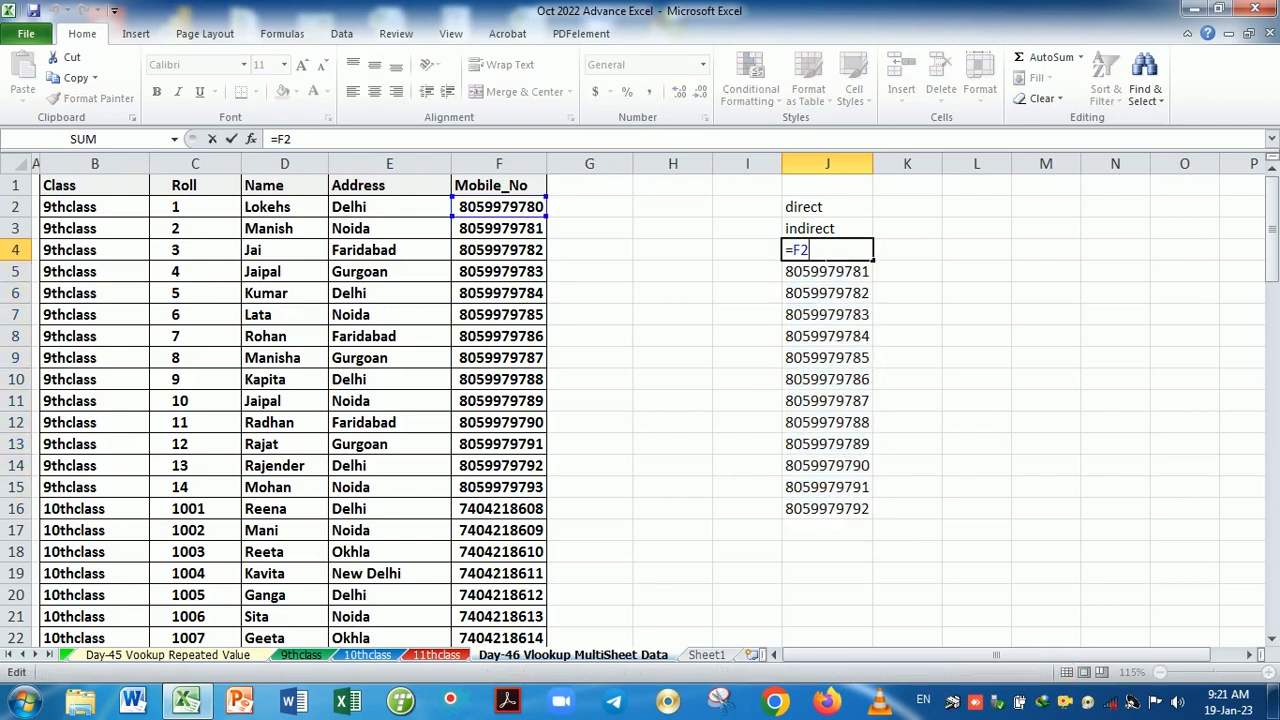
pyautogui.press('Return')
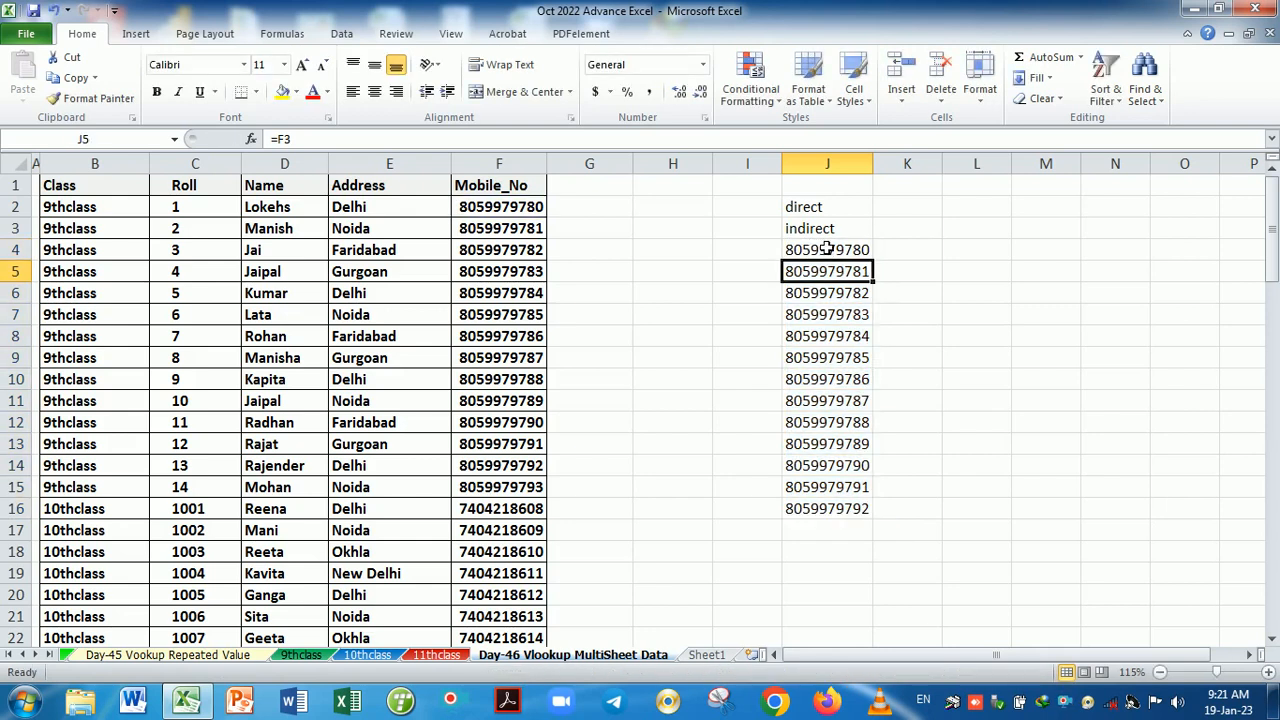
pyautogui.moveTo(834, 250); pyautogui.dragTo(839, 537)
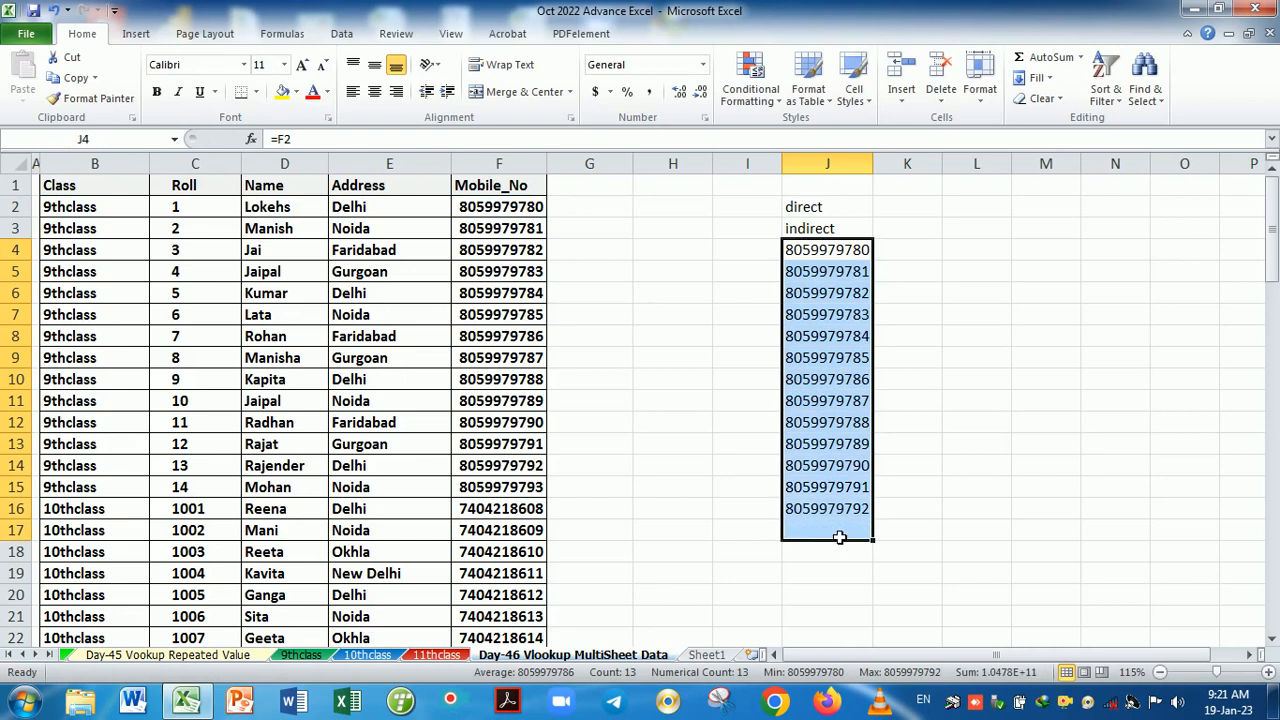
pyautogui.press('Delete')
# - Enter the formula =INDIRECT("9thclass!b2") in cell J5 to pull the value from the 9thclass sheet
pyautogui.click(842, 273)
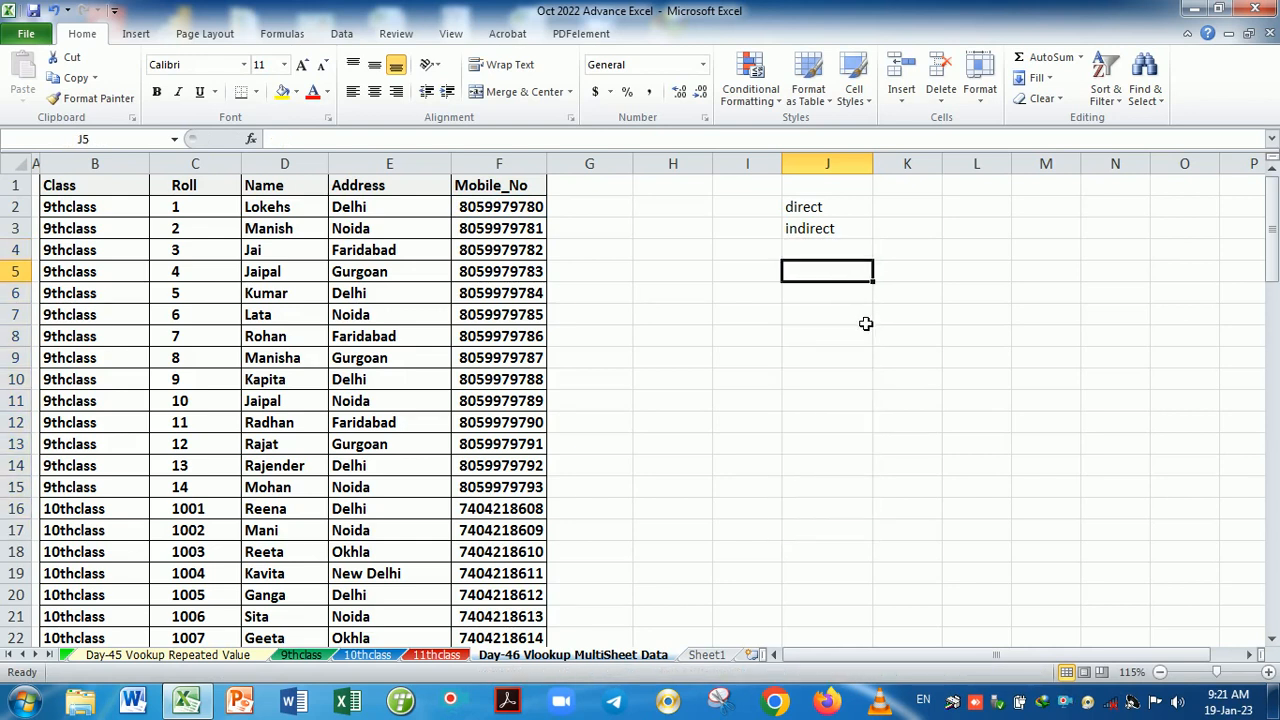
pyautogui.write('=ind')
pyautogui.press('Down')
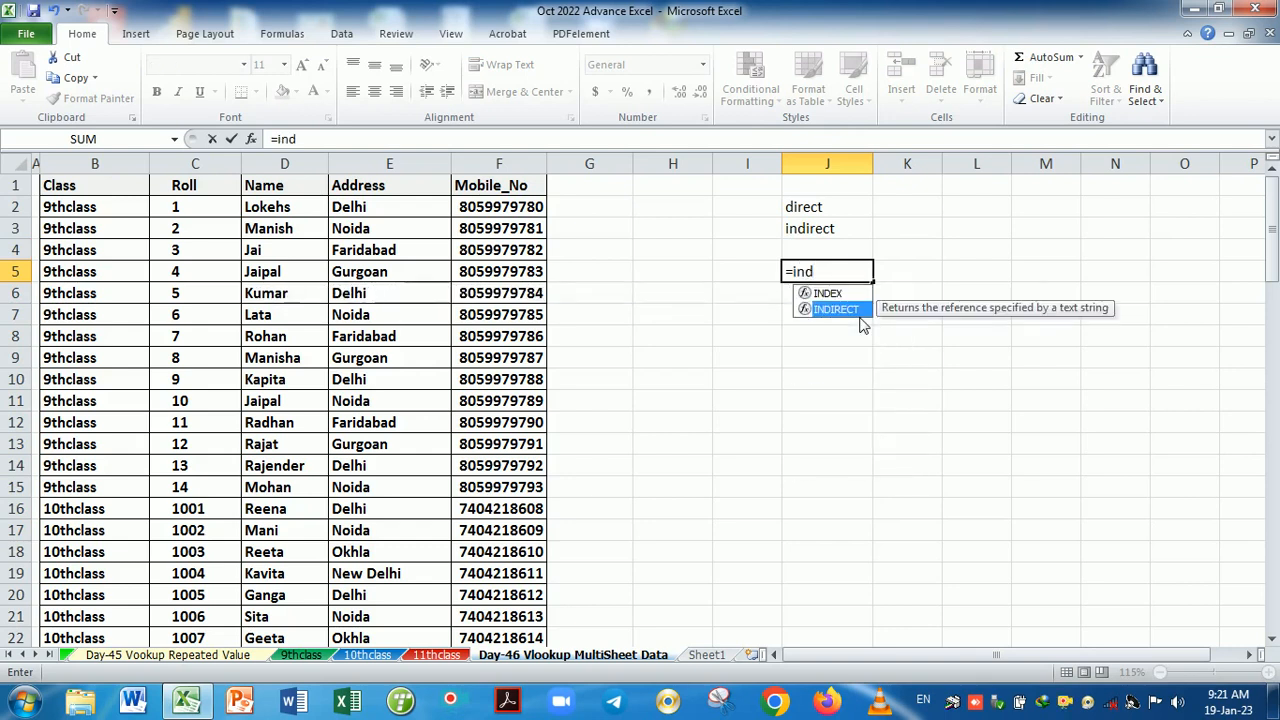
pyautogui.press('Tab')
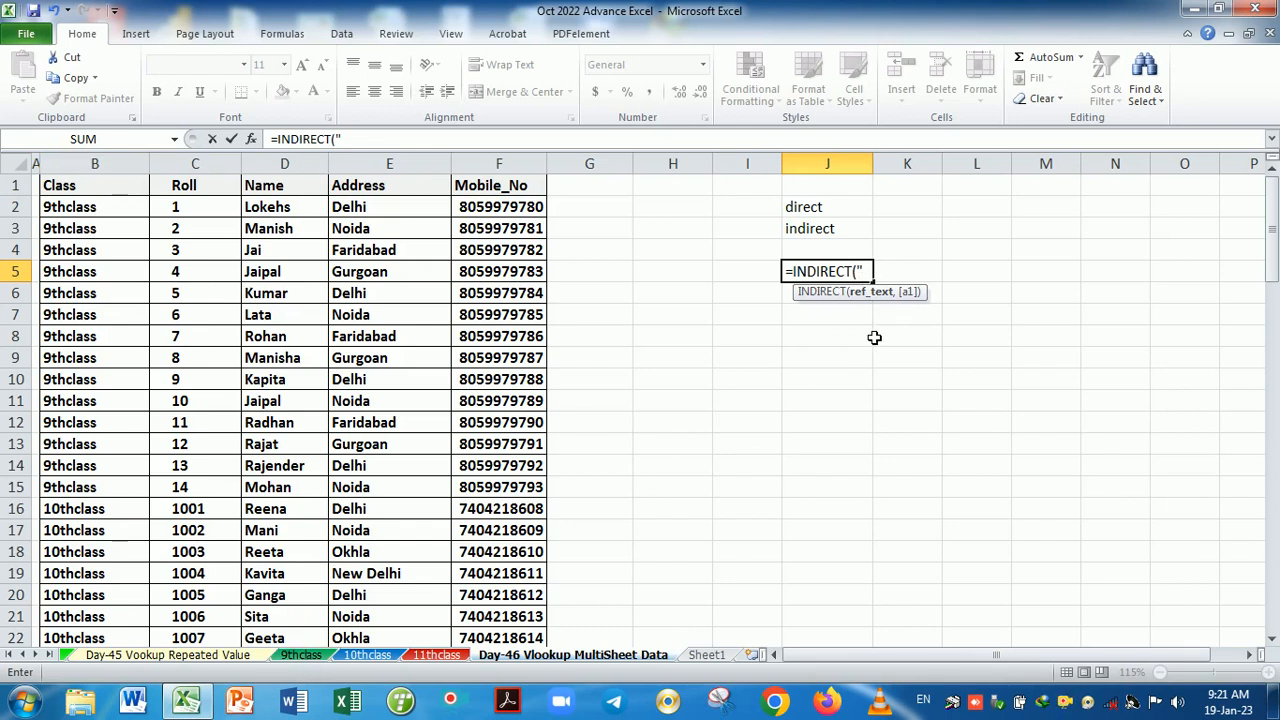
pyautogui.write('9thclass')
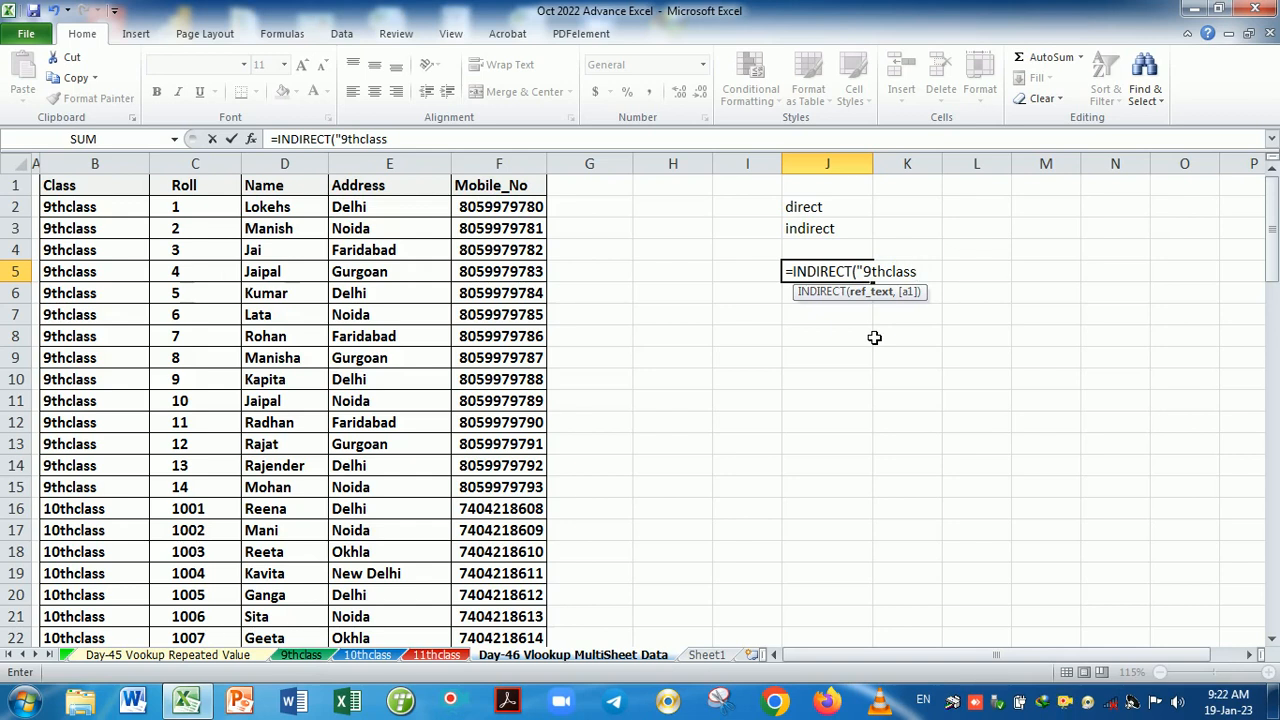
pyautogui.write('!a2')
pyautogui.press('BackSpace')
pyautogui.press('BackSpace')
pyautogui.write('b2")')
pyautogui.press('Return')
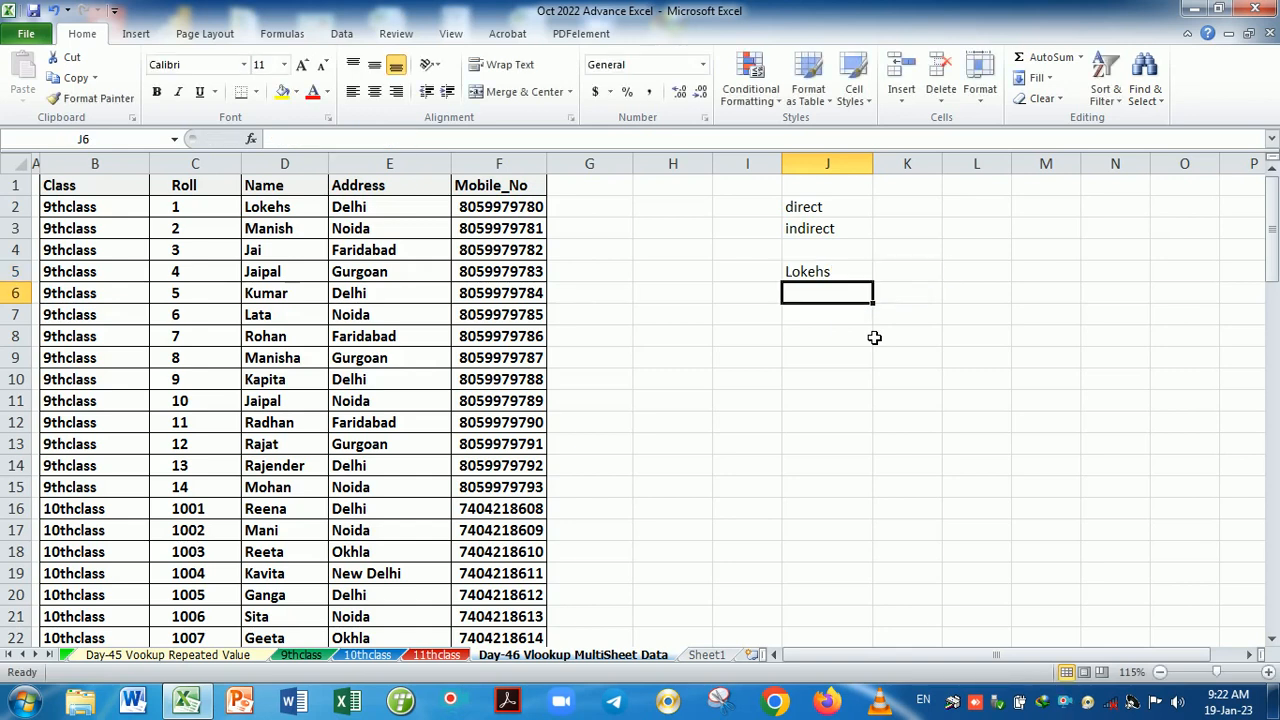
# - Compare the INDIRECT formula in J5 with its source cell B2 on the 9thclass sheet, and return to the Day-46 sheet
pyautogui.click(838, 279)
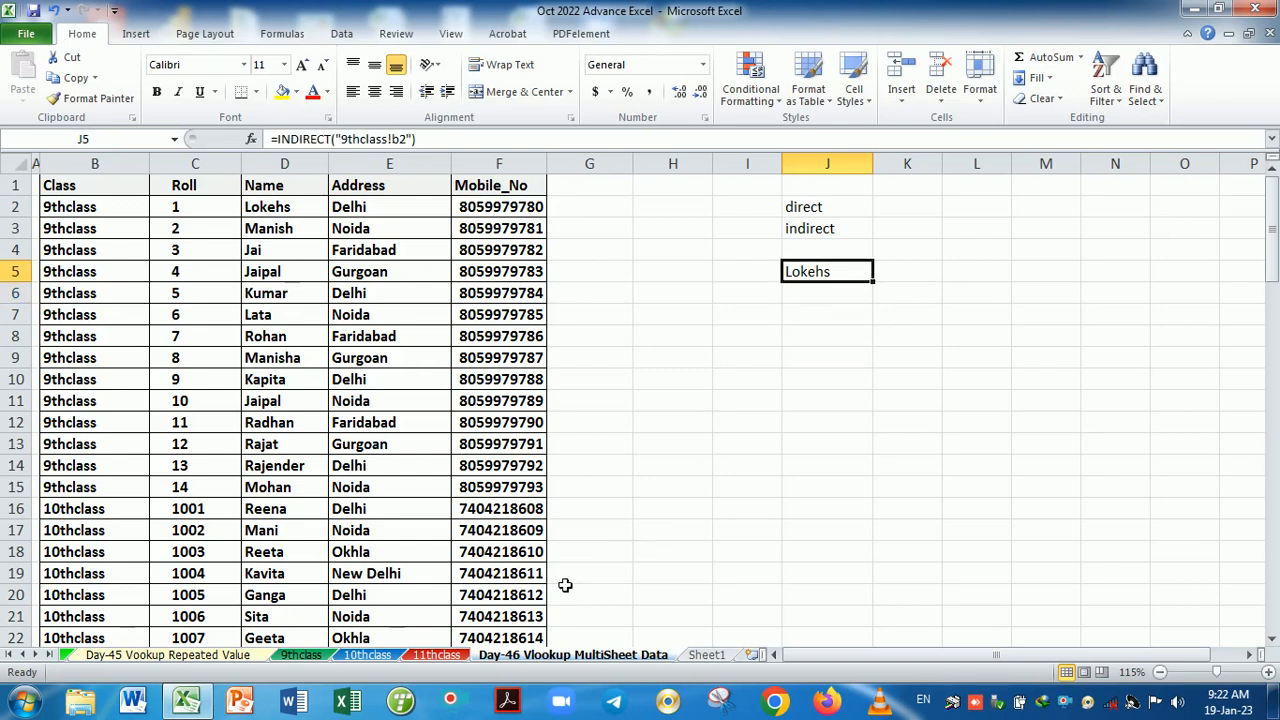
pyautogui.click(302, 655)
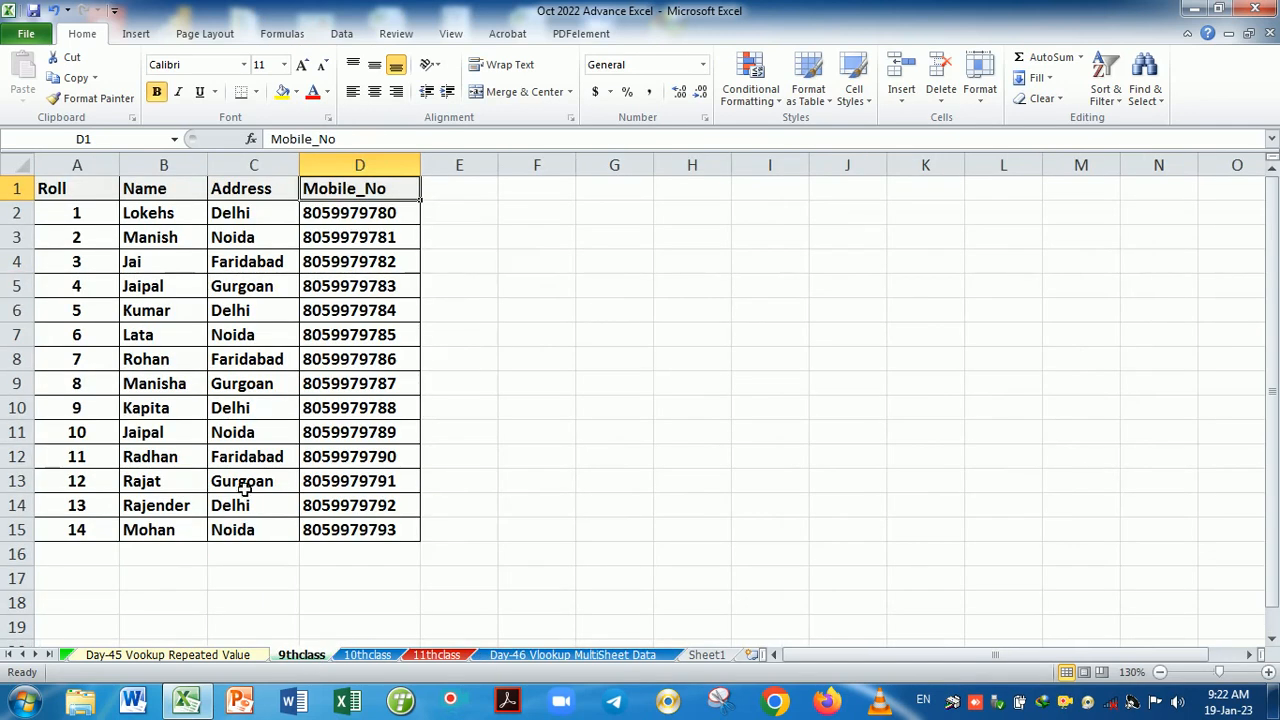
pyautogui.click(173, 216)
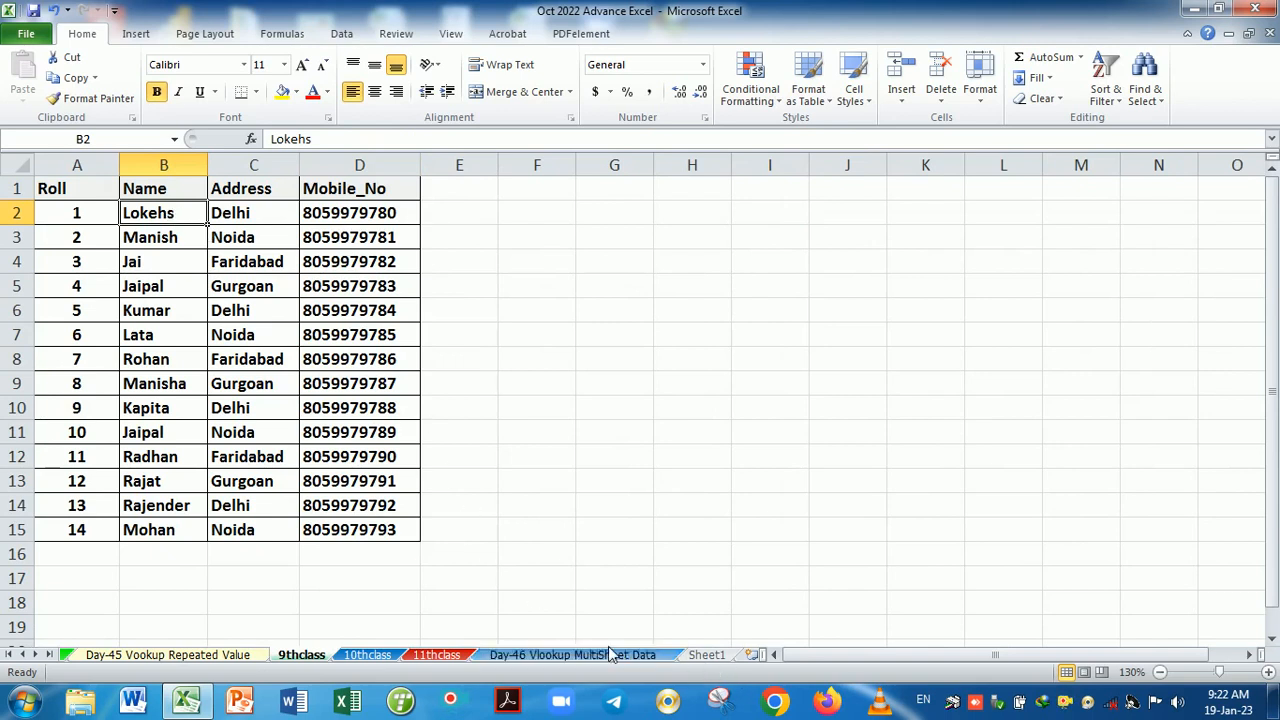
pyautogui.click(574, 655)
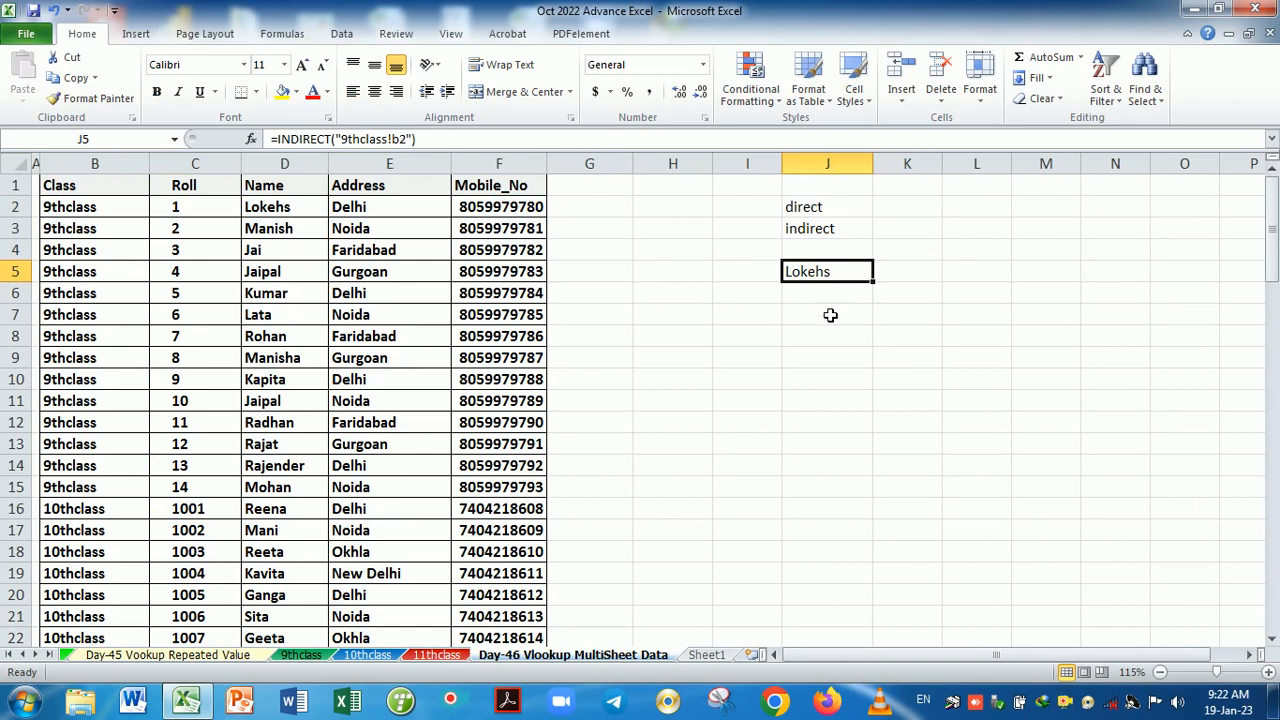
# - Enter the formula =INDIRECT("f2") in cell J7 to reference F2 indirectly on the same sheet
pyautogui.click(829, 314)
pyautogui.write('=ind')
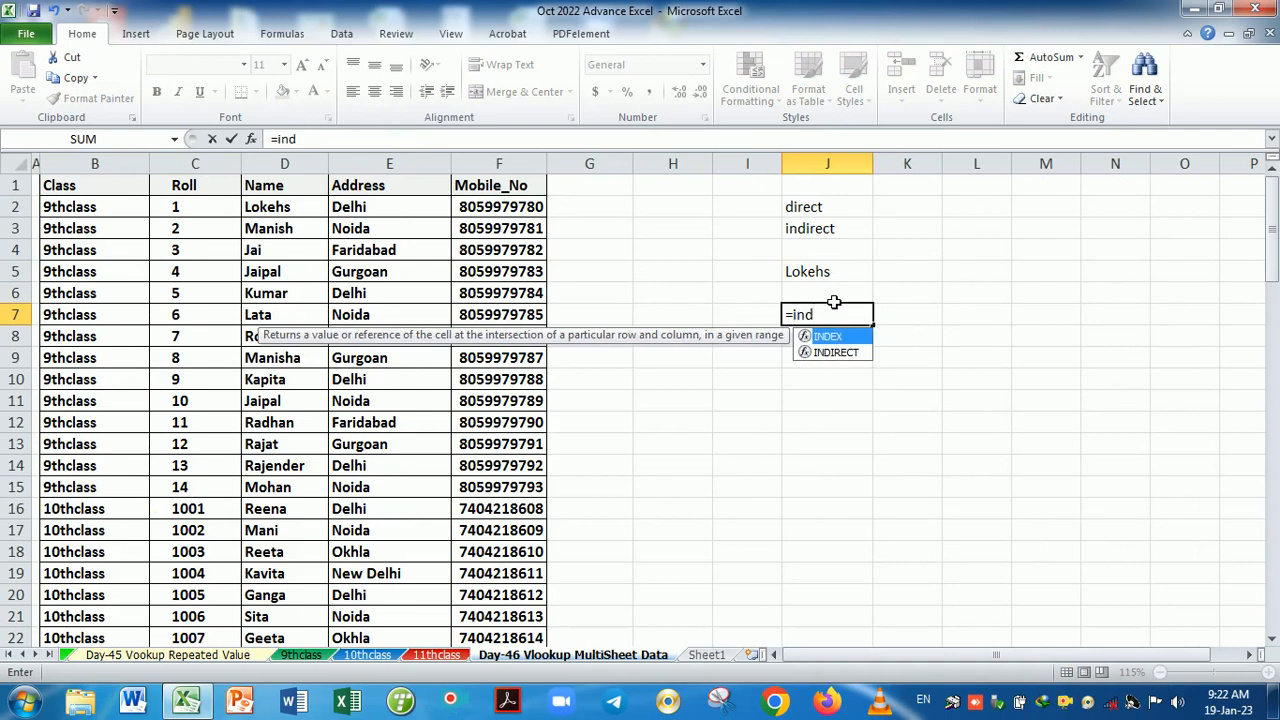
pyautogui.press('Down')
pyautogui.press('Tab')
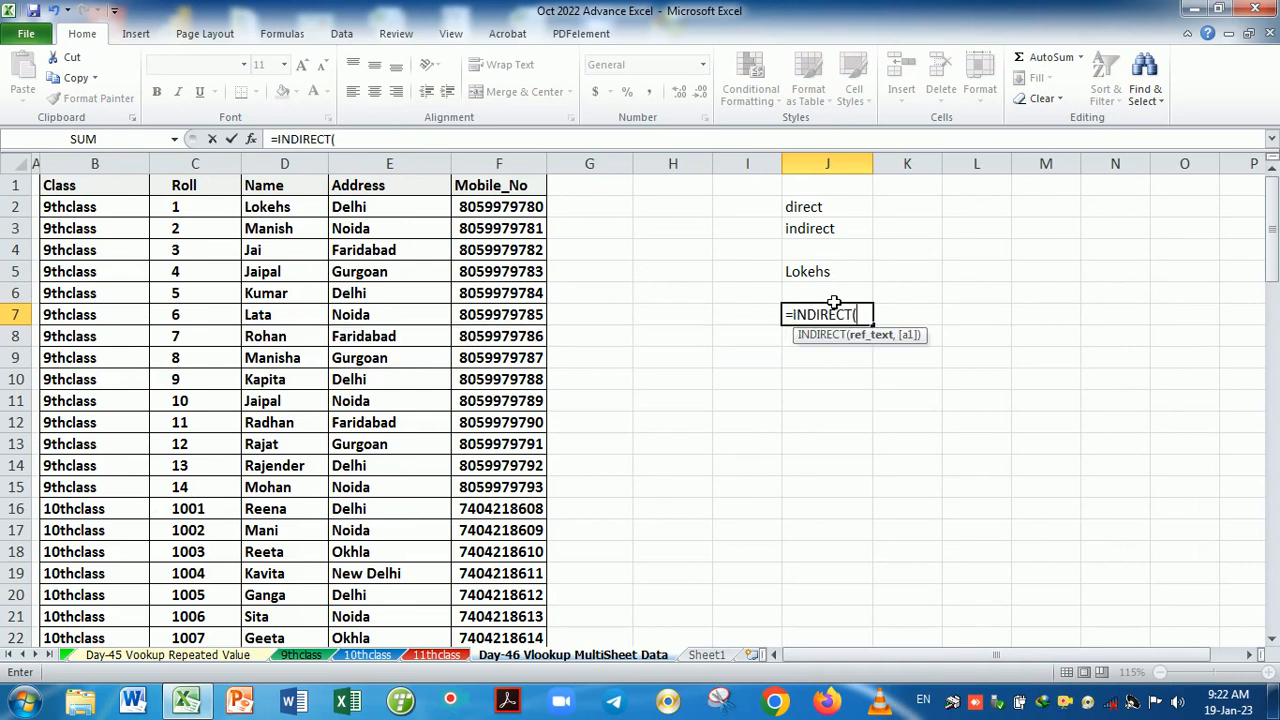
pyautogui.write('"')
pyautogui.write('f2')
pyautogui.press('Return')
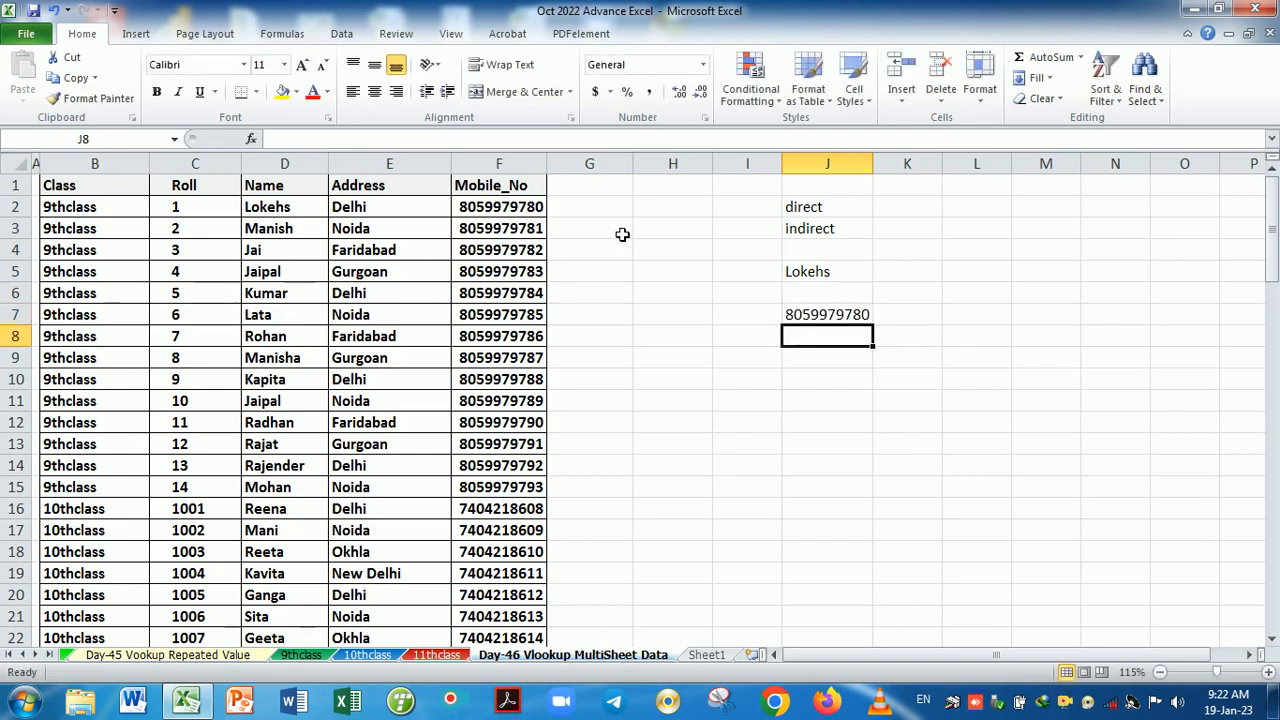
# - Examine the quoted cell reference inside the INDIRECT formula in J7 without changing it
pyautogui.click(848, 316)
pyautogui.doubleClick(848, 316)
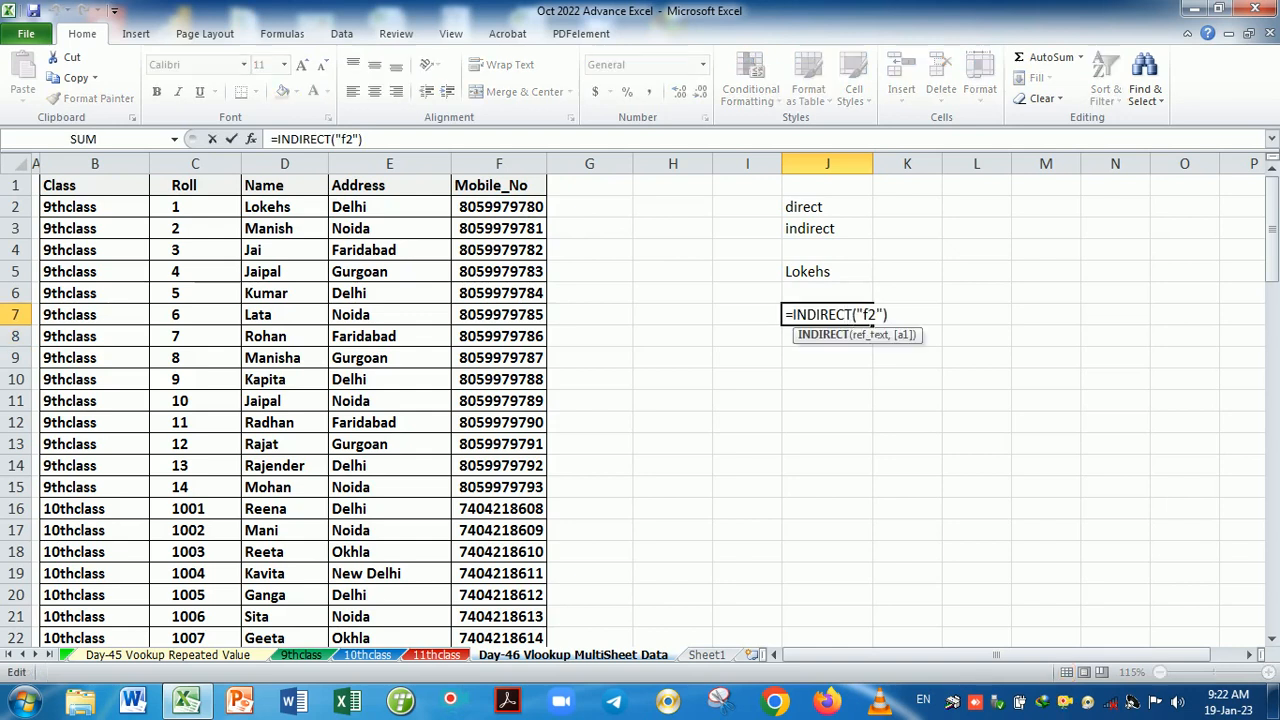
pyautogui.click(876, 315)
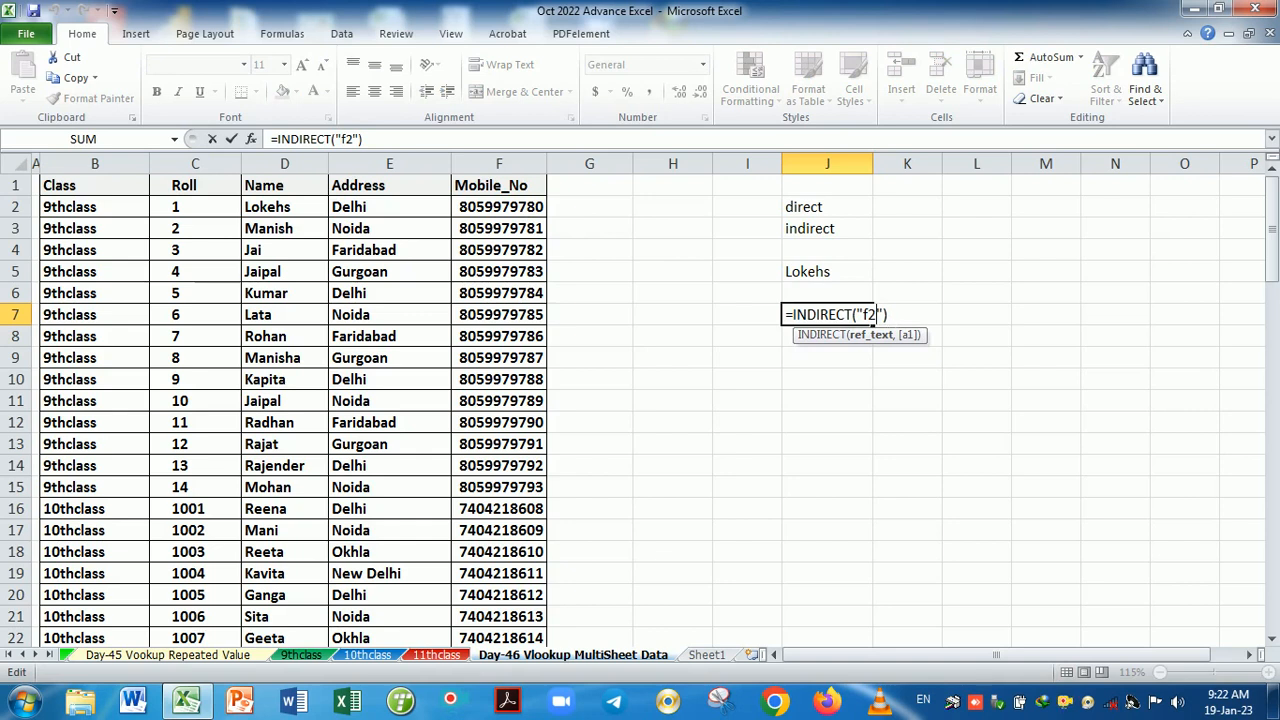
pyautogui.press('Return')
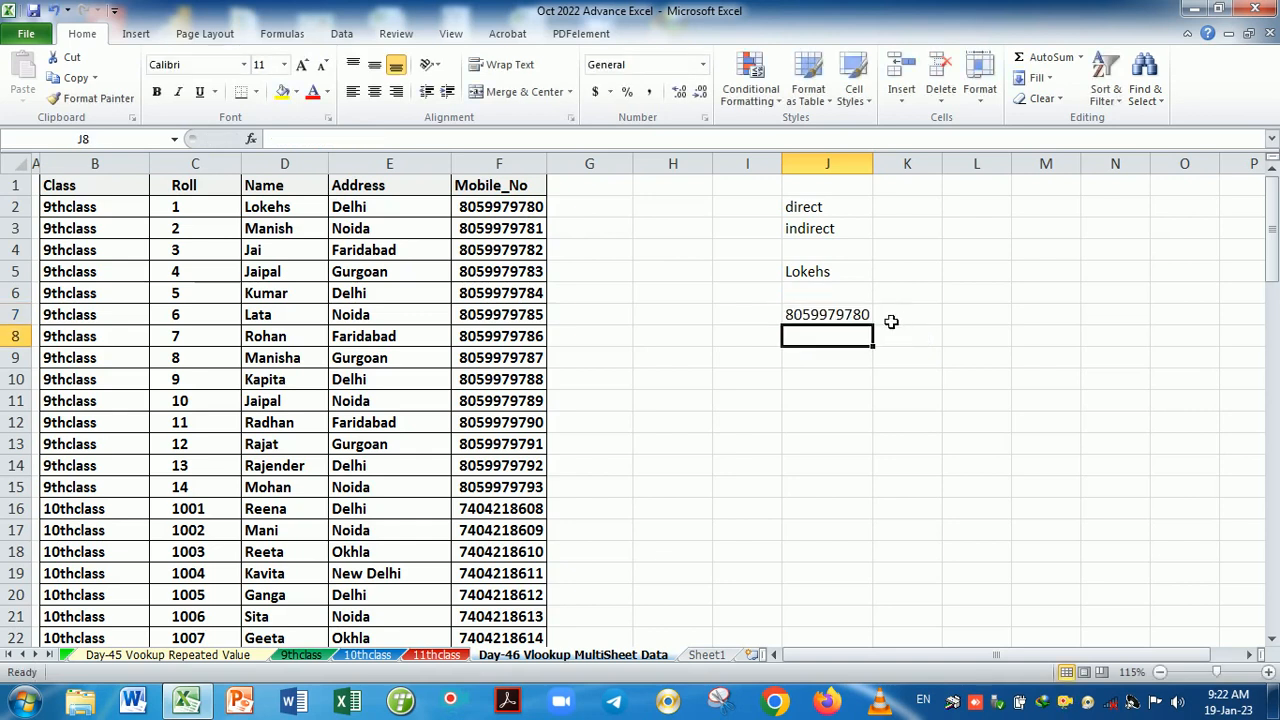
# - Examine the VLOOKUP formula in D2, including its INDIRECT table array and its MATCH column index
pyautogui.click(297, 212)
pyautogui.doubleClick(297, 212)
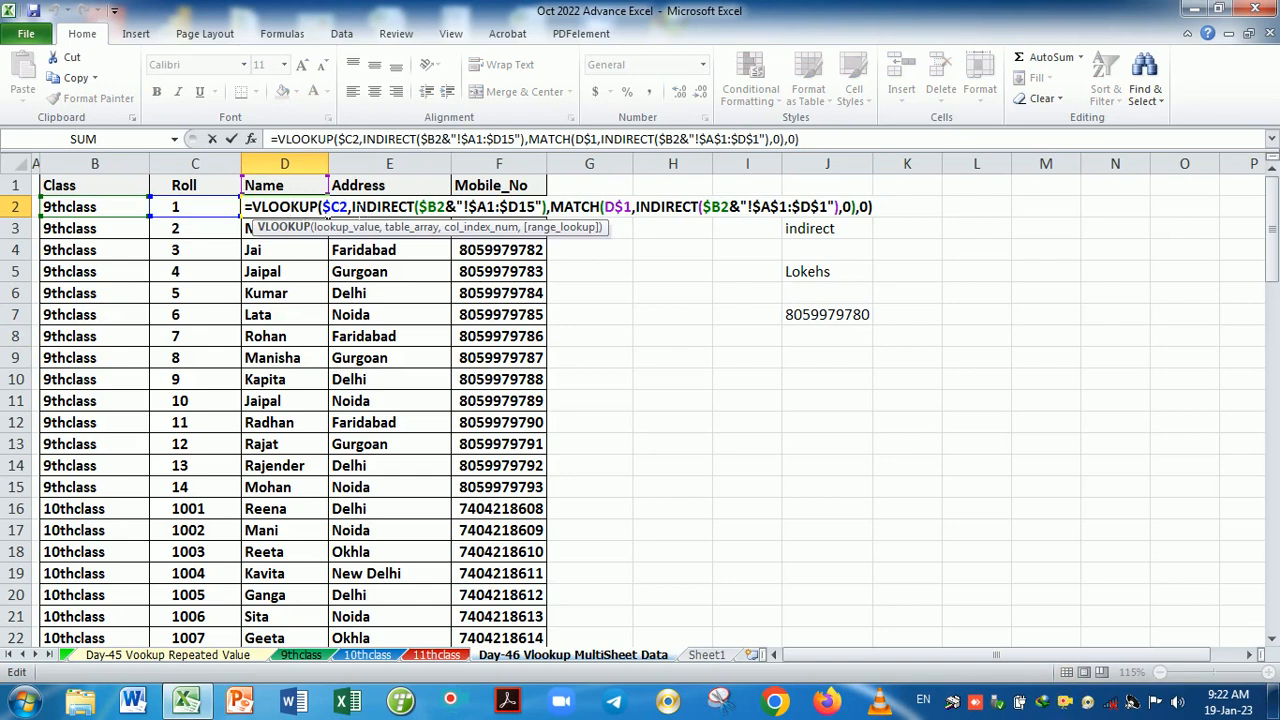
pyautogui.moveTo(350, 207); pyautogui.dragTo(549, 207)
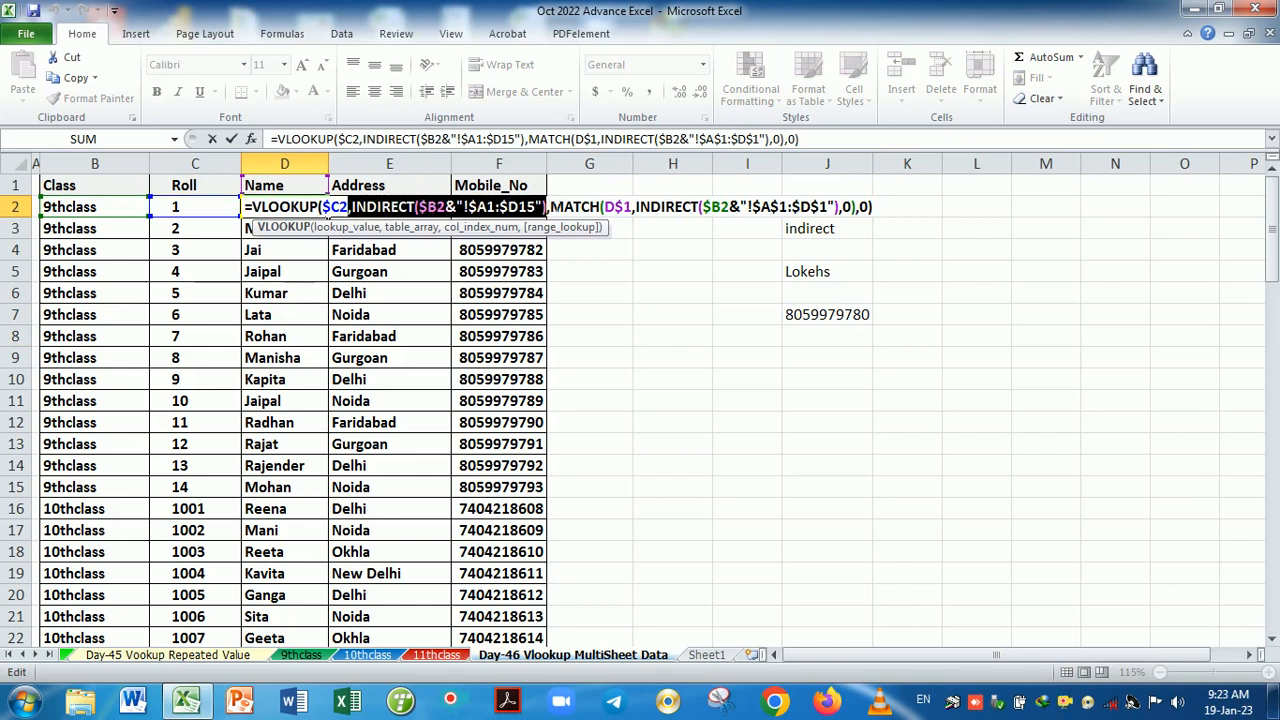
pyautogui.click(443, 207)
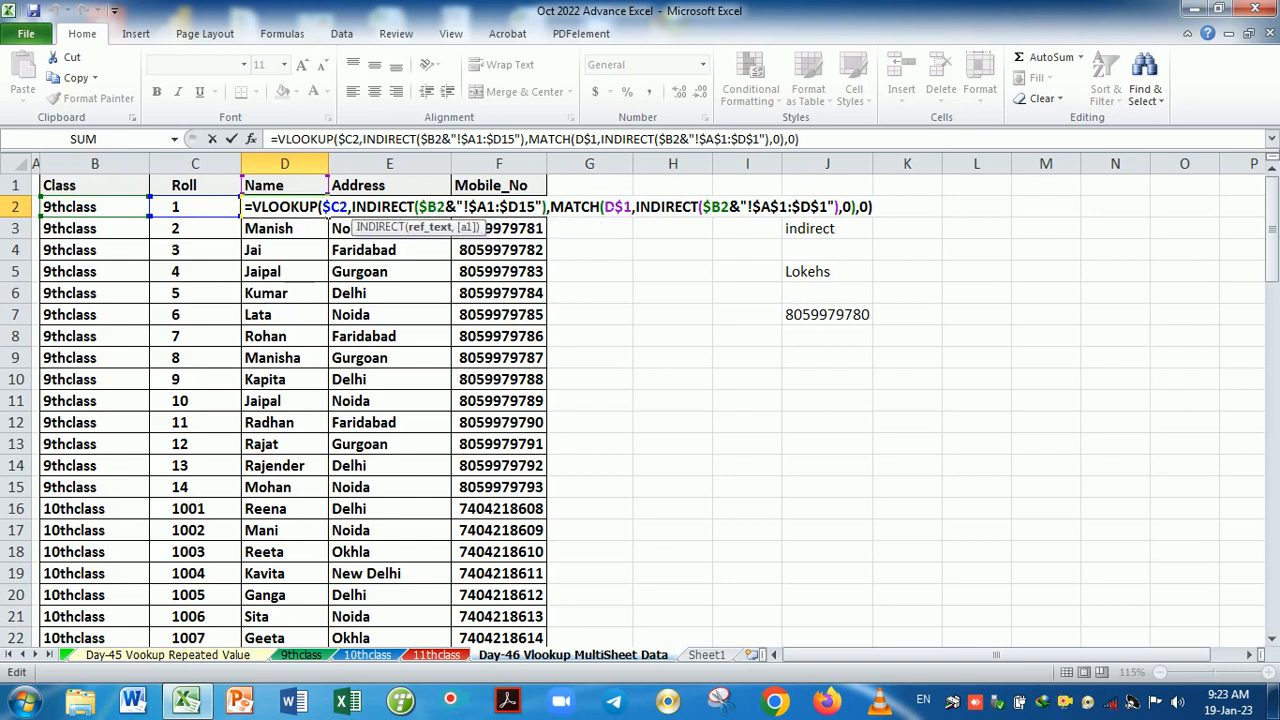
pyautogui.click(604, 207)
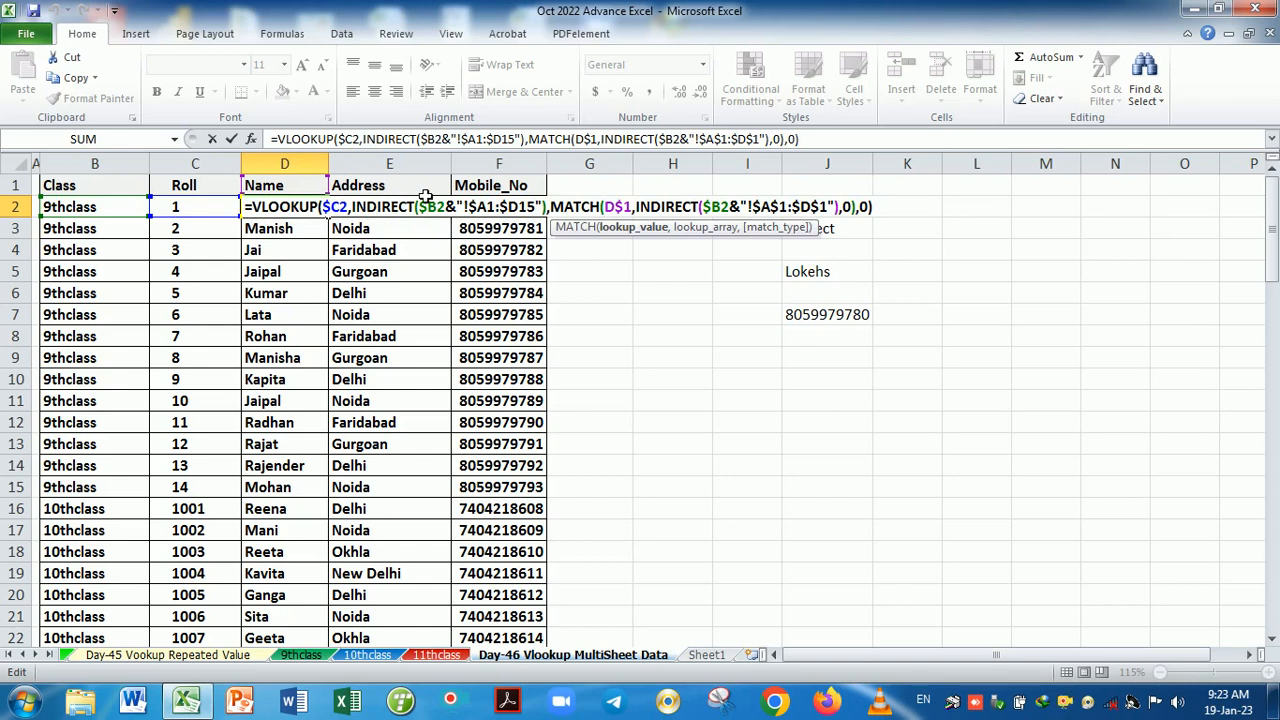
pyautogui.hotkey('ctrl', 'Return')
# - Compare the column order of the 10thclass and 9thclass sheets and return to the Day-46 Vlookup MultiSheet Data sheet
pyautogui.click(368, 656)
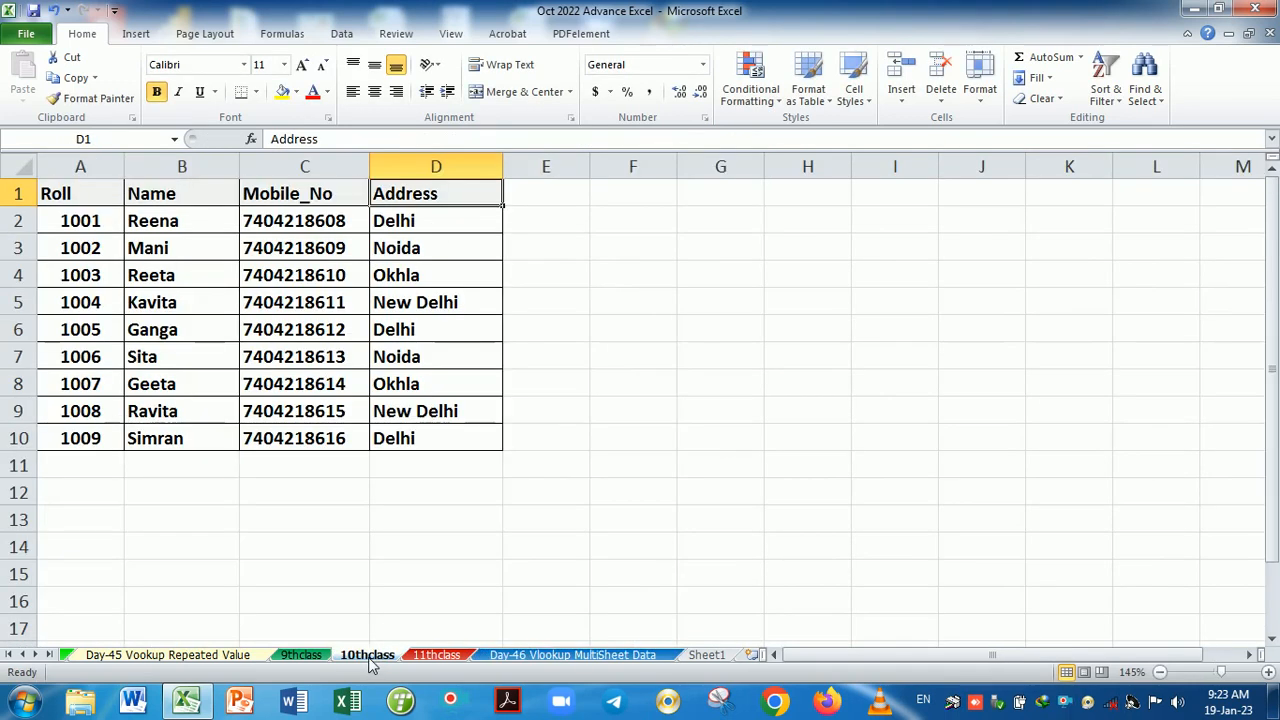
pyautogui.click(310, 652)
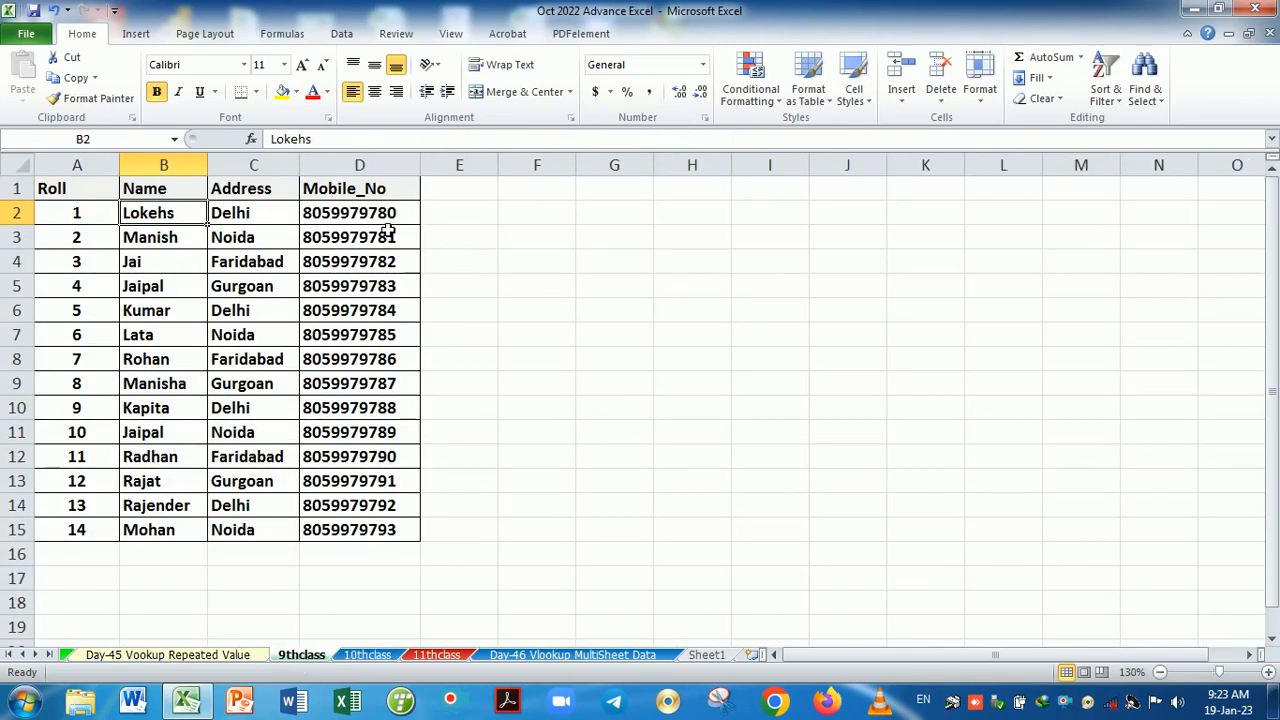
pyautogui.click(573, 655)
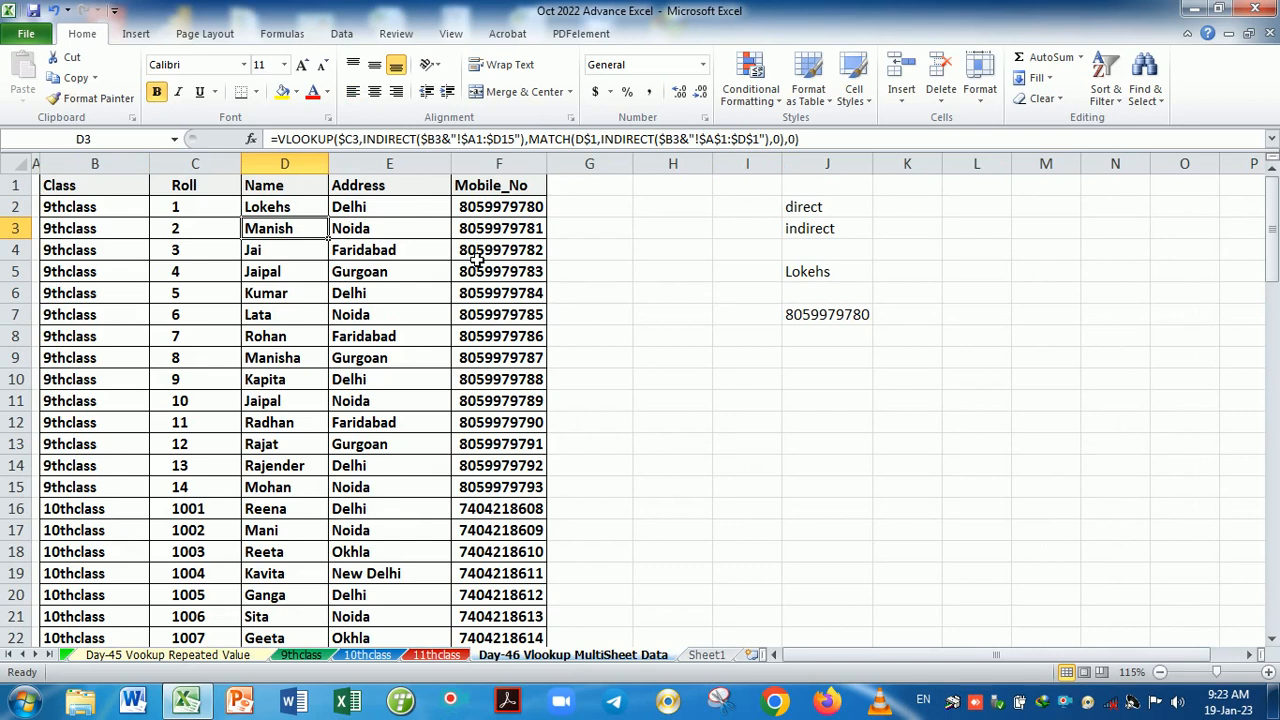
# - Clear all formulas from the Name, Address and Mobile_No columns of the class table, D2:F38
pyautogui.click(297, 212)
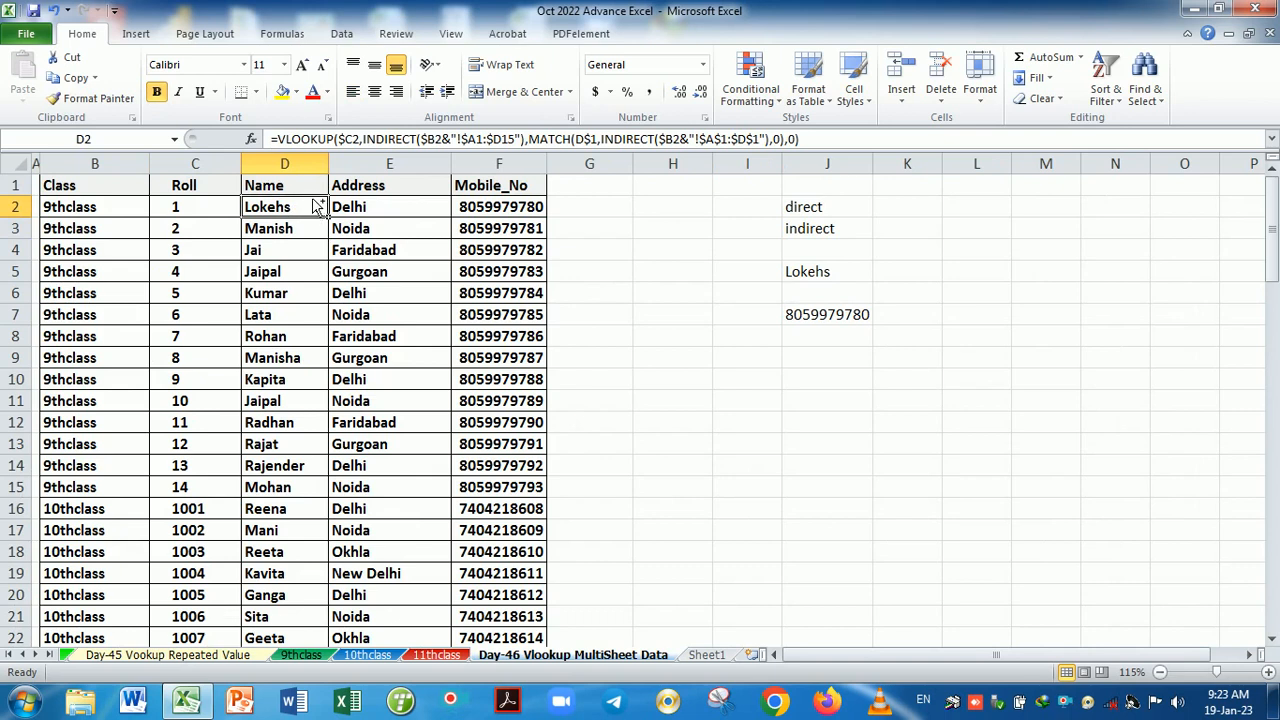
pyautogui.hotkey('ctrl', 'shift', 'Right')
pyautogui.hotkey('ctrl', 'shift', 'Down')
pyautogui.press('Delete')
pyautogui.scroll(6, 312, 203)
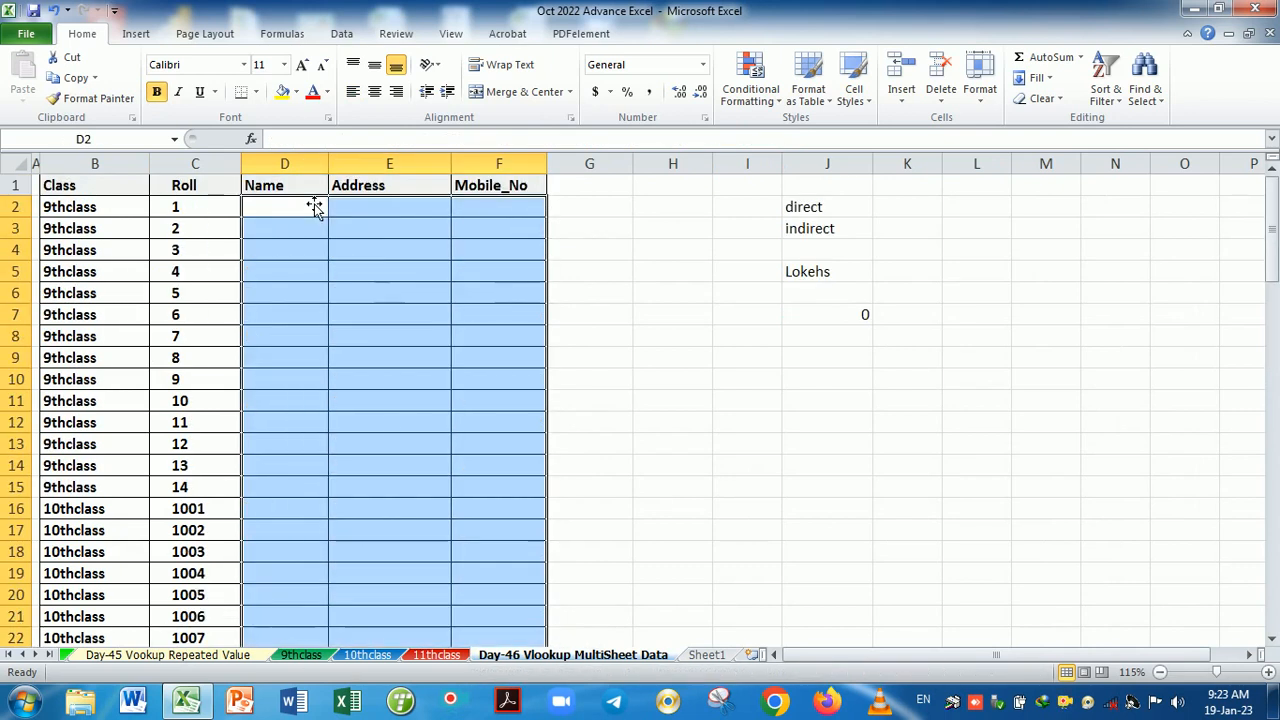
pyautogui.click(357, 314)
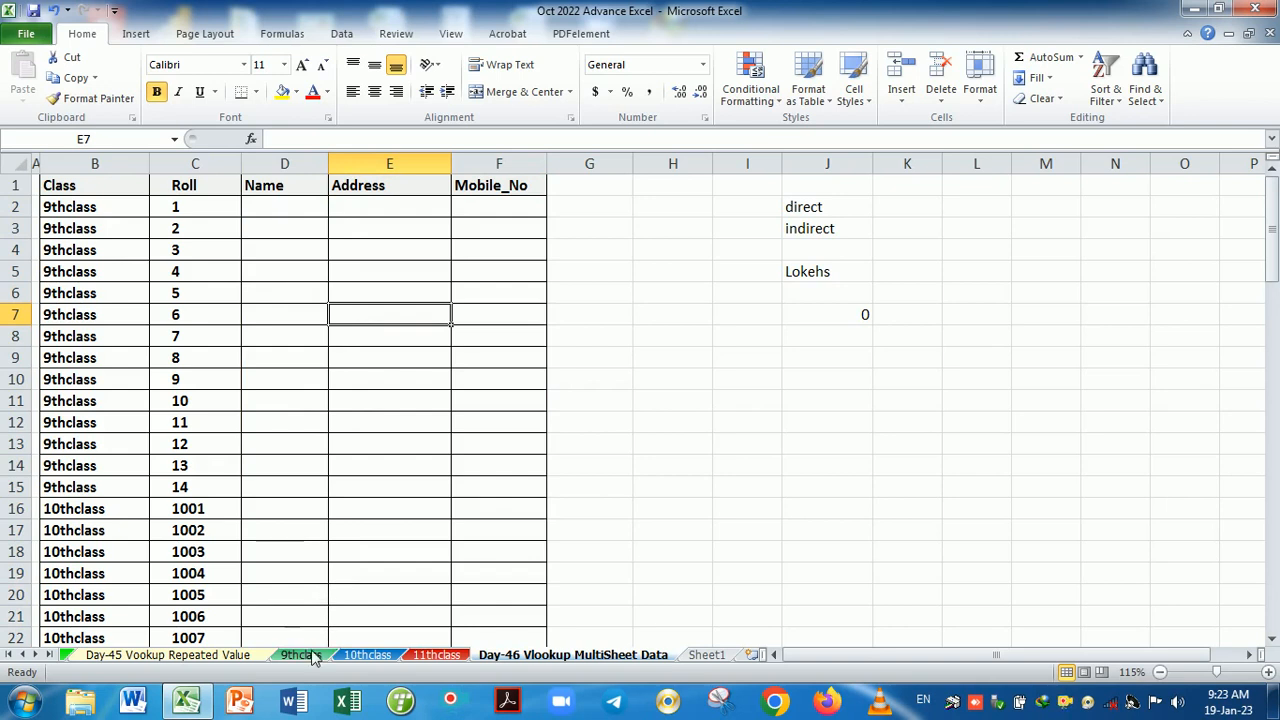
# - Review the Class and Roll entries for the 9thclass, 10thclass and 11thclass rows against the class sheets
pyautogui.click(89, 187)
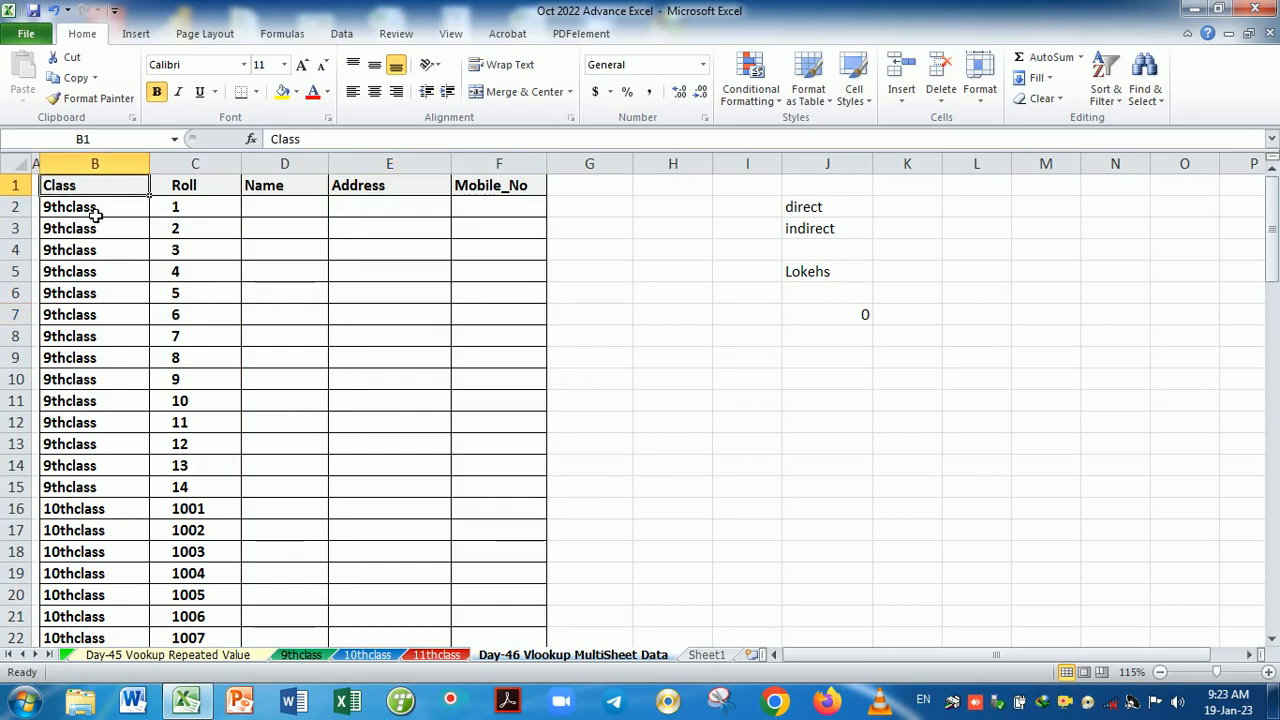
pyautogui.moveTo(95, 212); pyautogui.dragTo(120, 486)
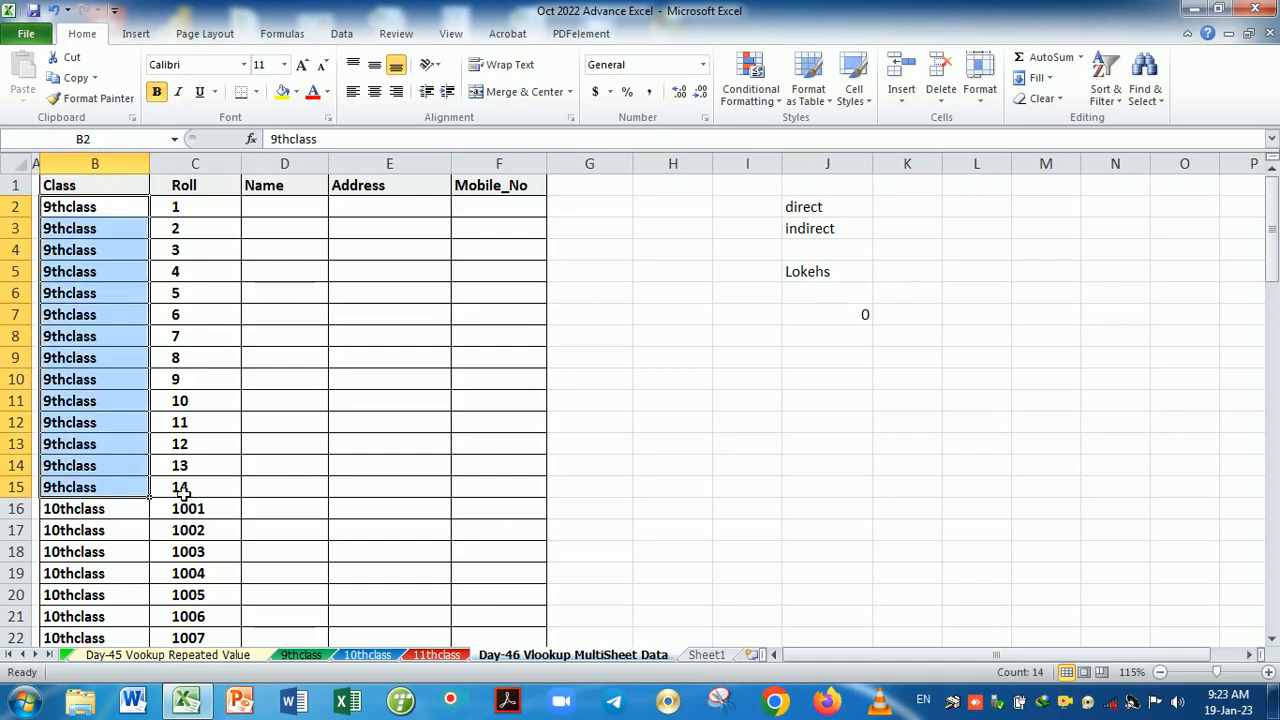
pyautogui.click(176, 490)
pyautogui.click(301, 654)
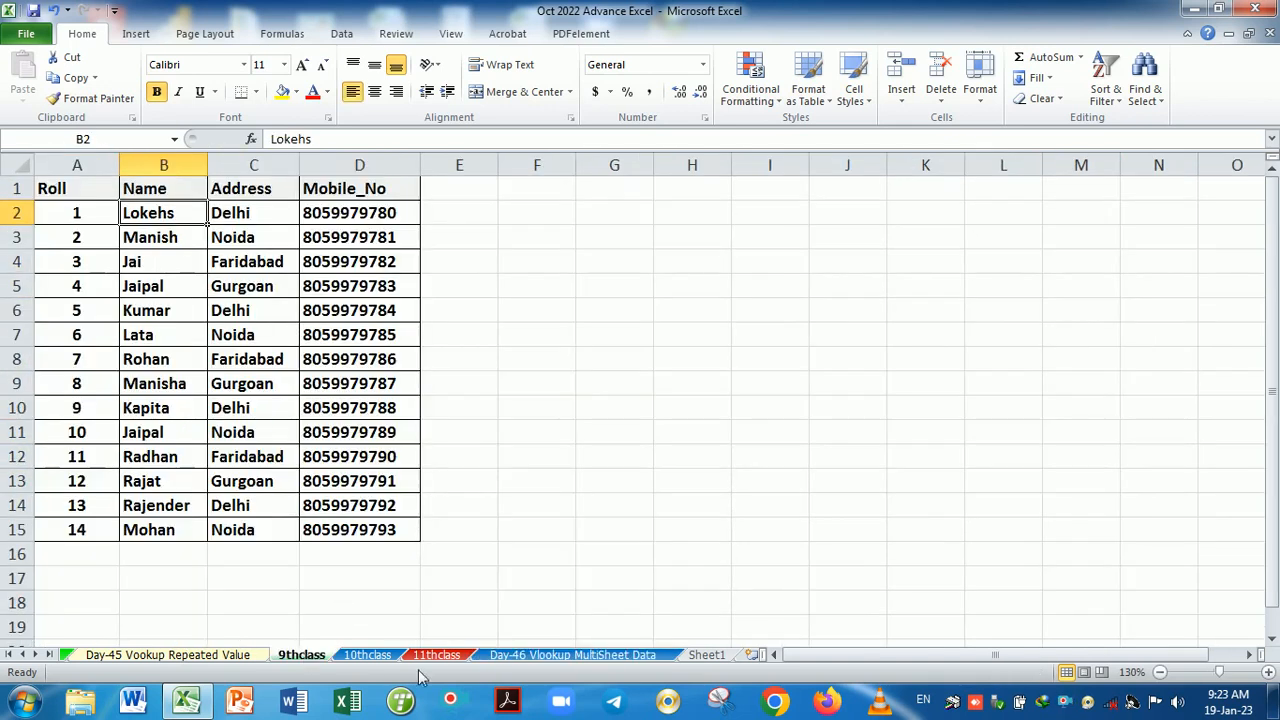
pyautogui.click(560, 654)
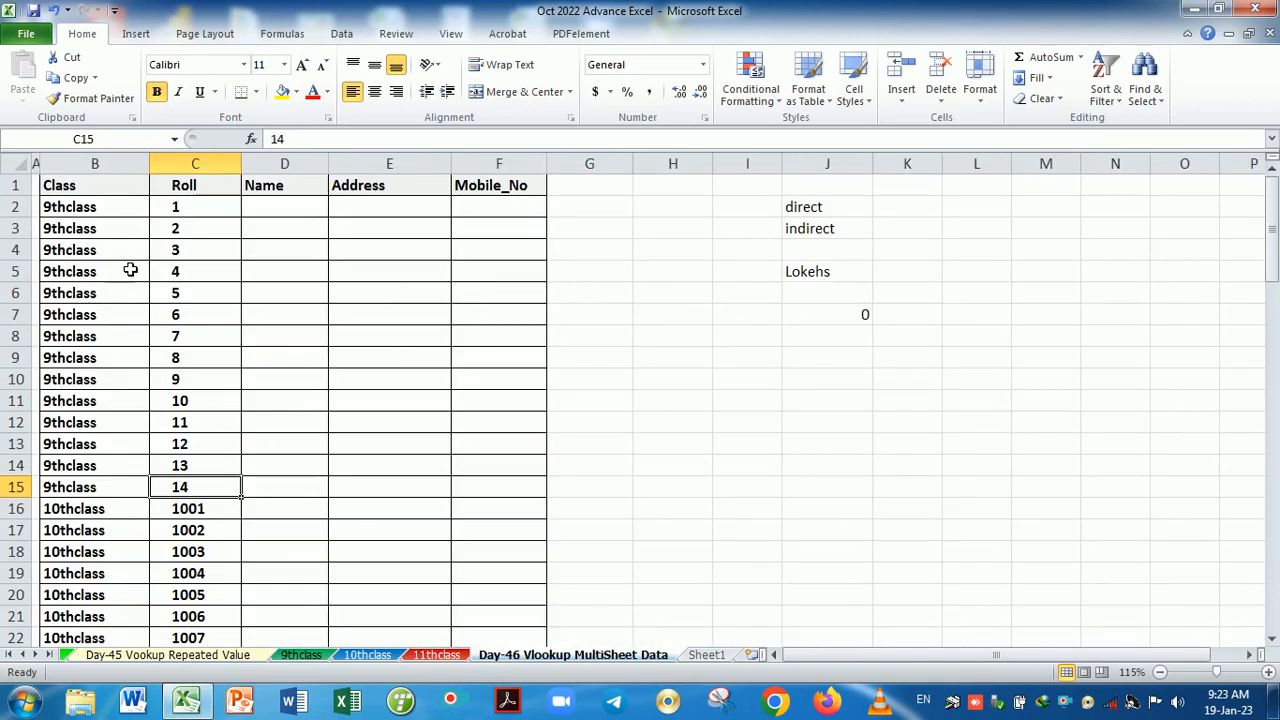
pyautogui.scroll(-2, 214, 343)
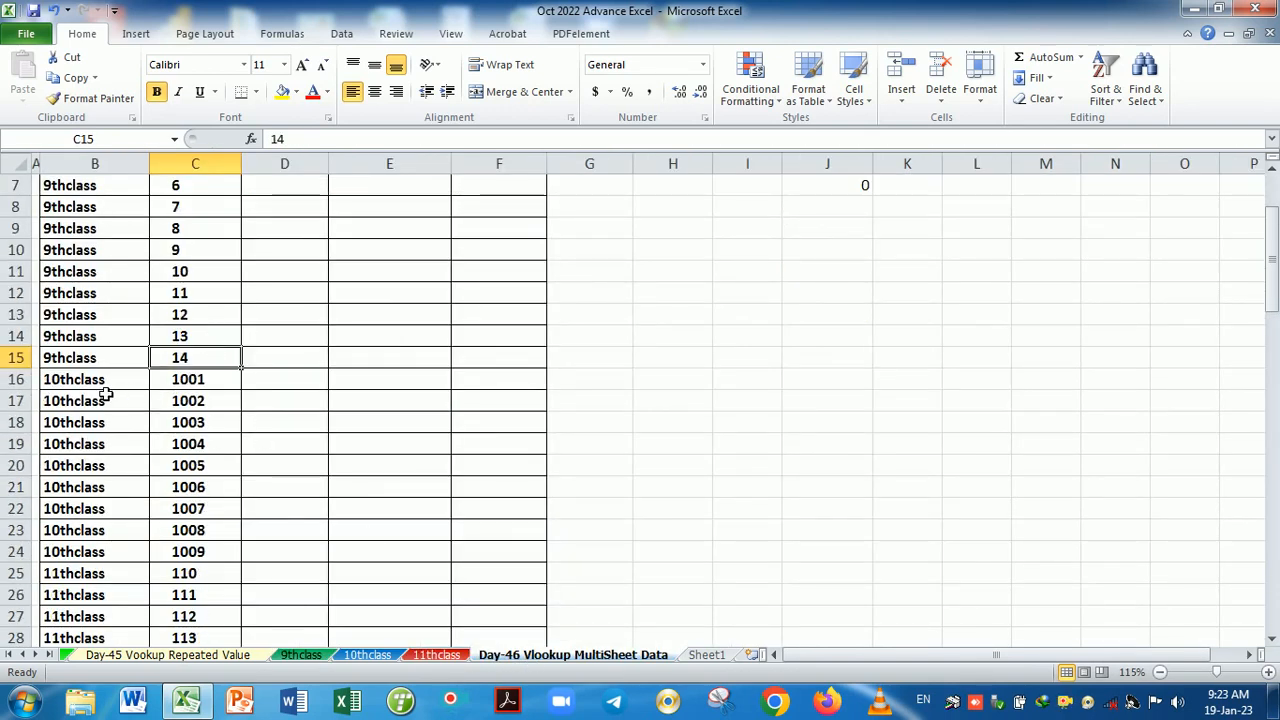
pyautogui.scroll(-2, 206, 403)
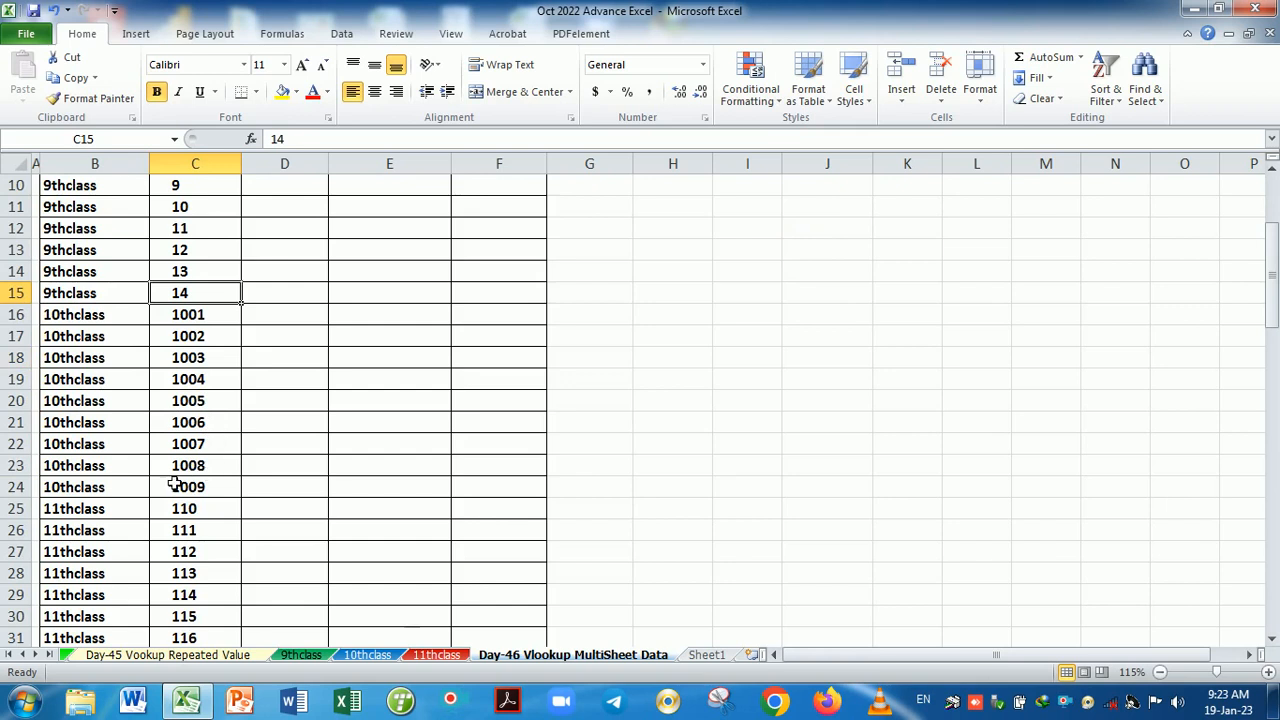
pyautogui.scroll(-3, 133, 431)
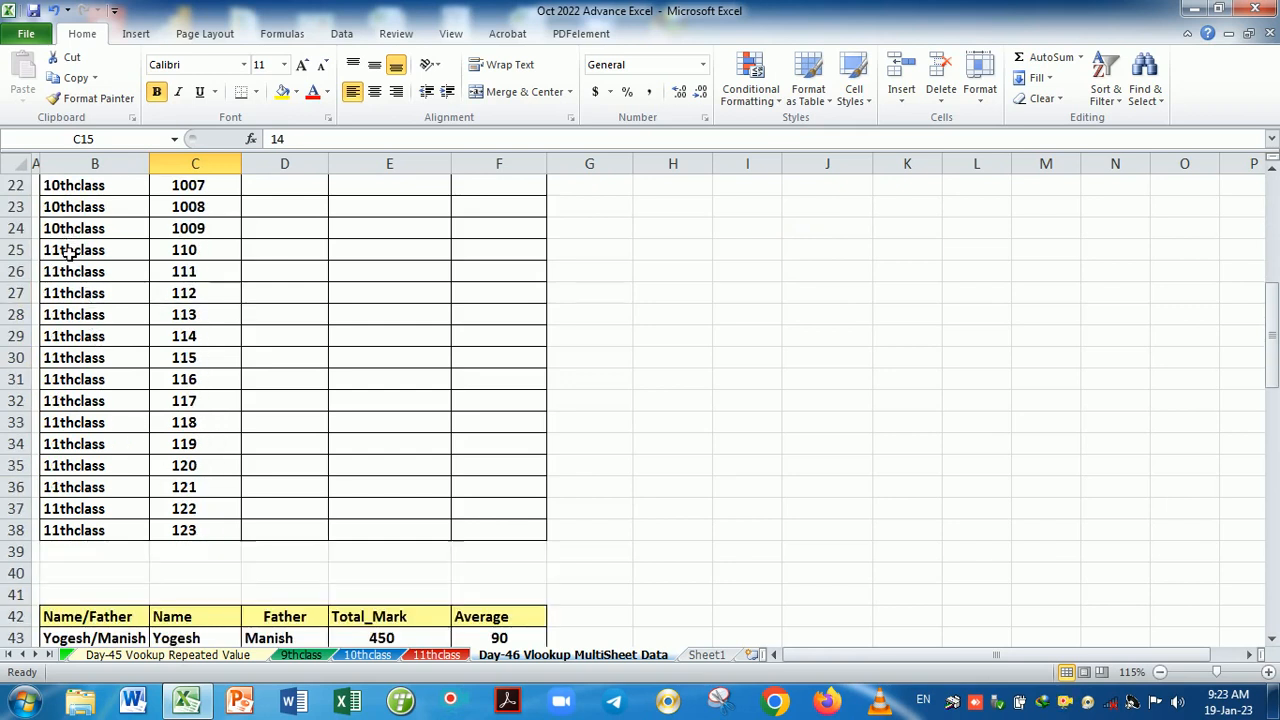
pyautogui.moveTo(66, 250); pyautogui.dragTo(220, 529)
pyautogui.scroll(7, 263, 446)
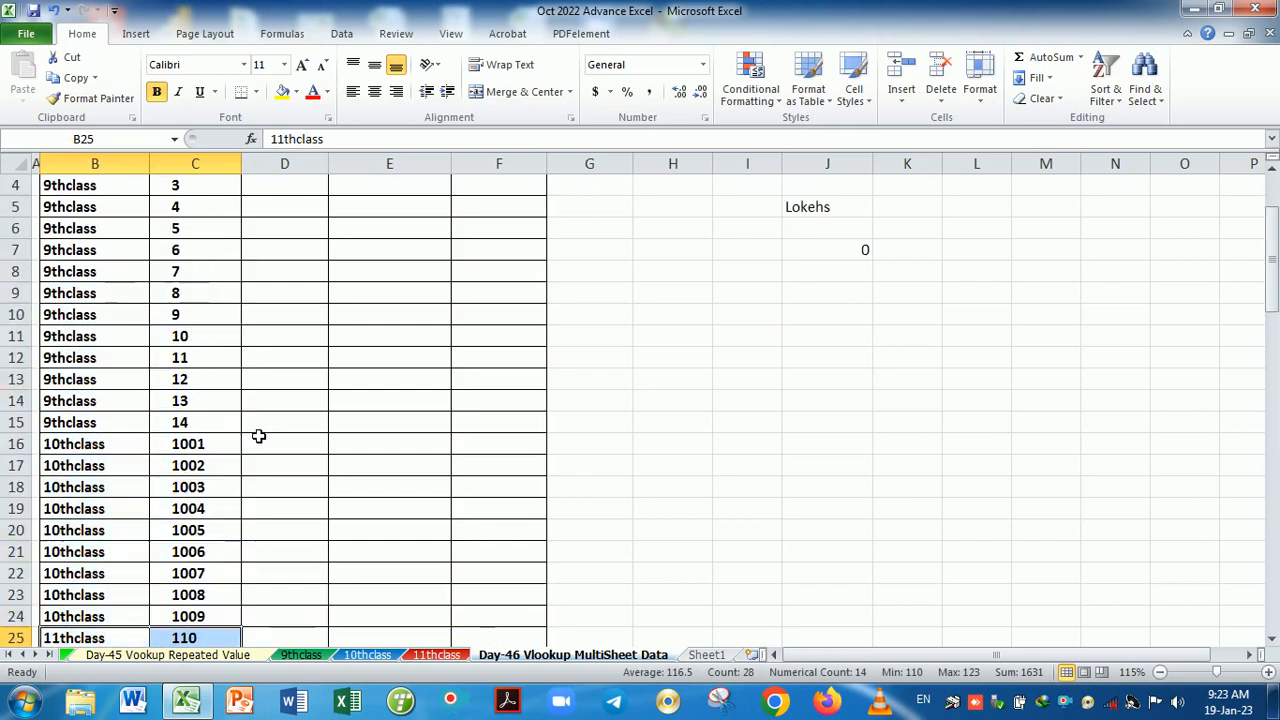
# - Begin a VLOOKUP formula in D2 with the roll number in C2 as the lookup value
pyautogui.click(290, 208)
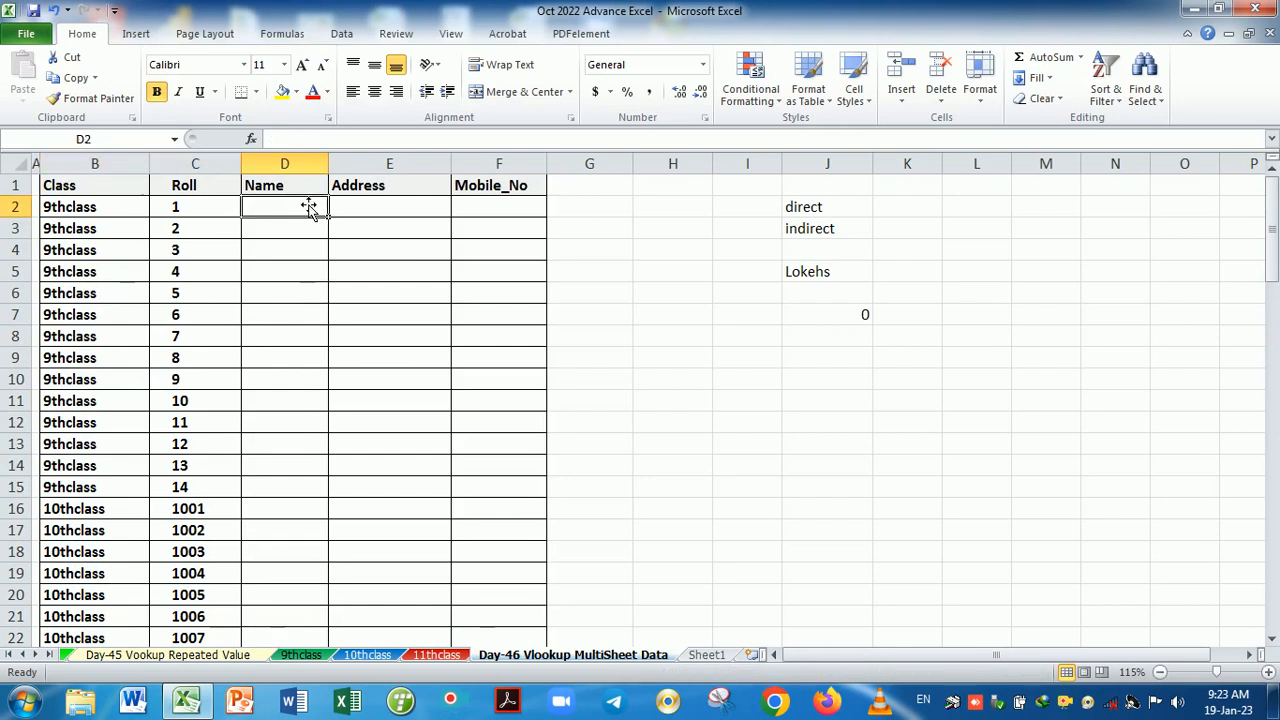
pyautogui.write('=')
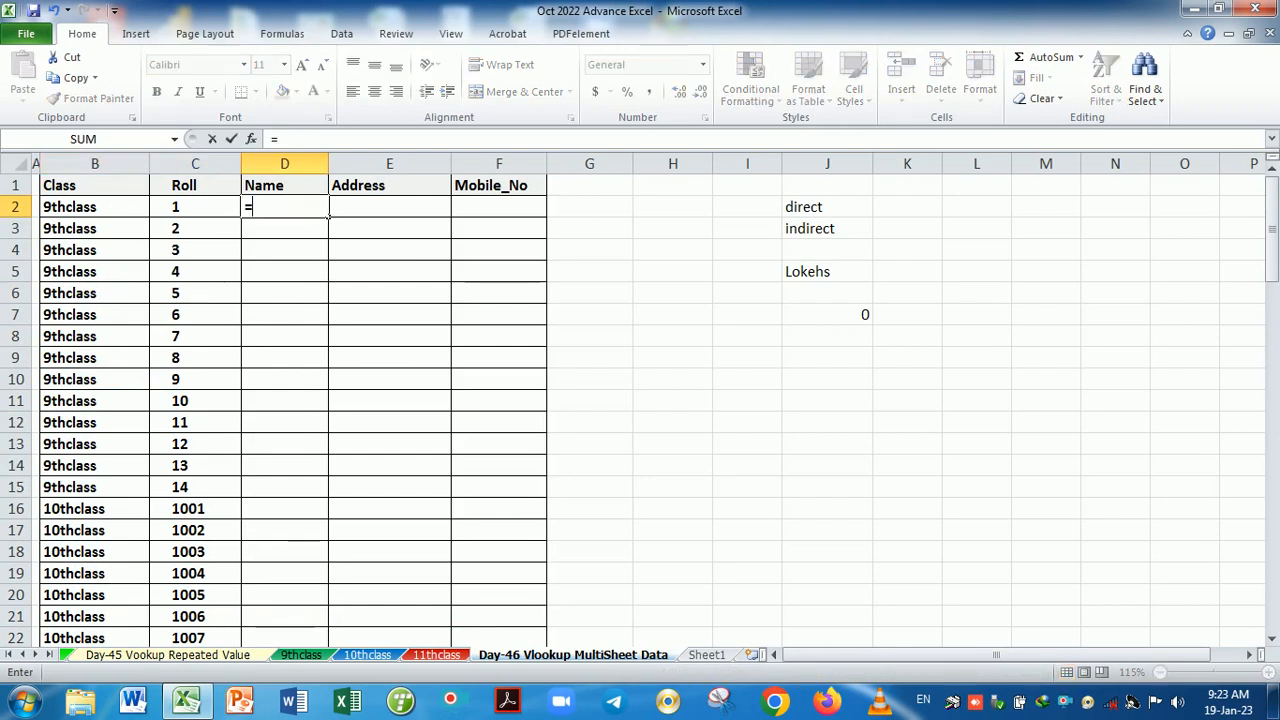
pyautogui.write('vl')
pyautogui.press('Tab')
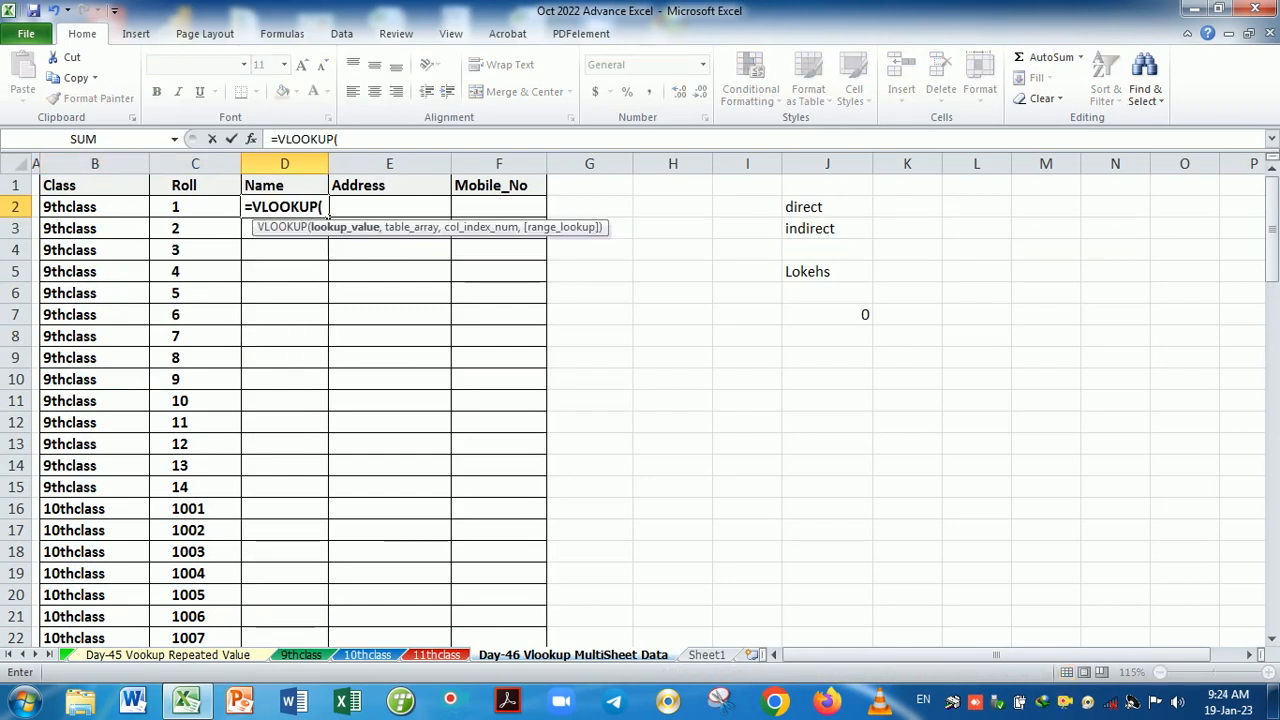
pyautogui.click(185, 209)
pyautogui.write(',')
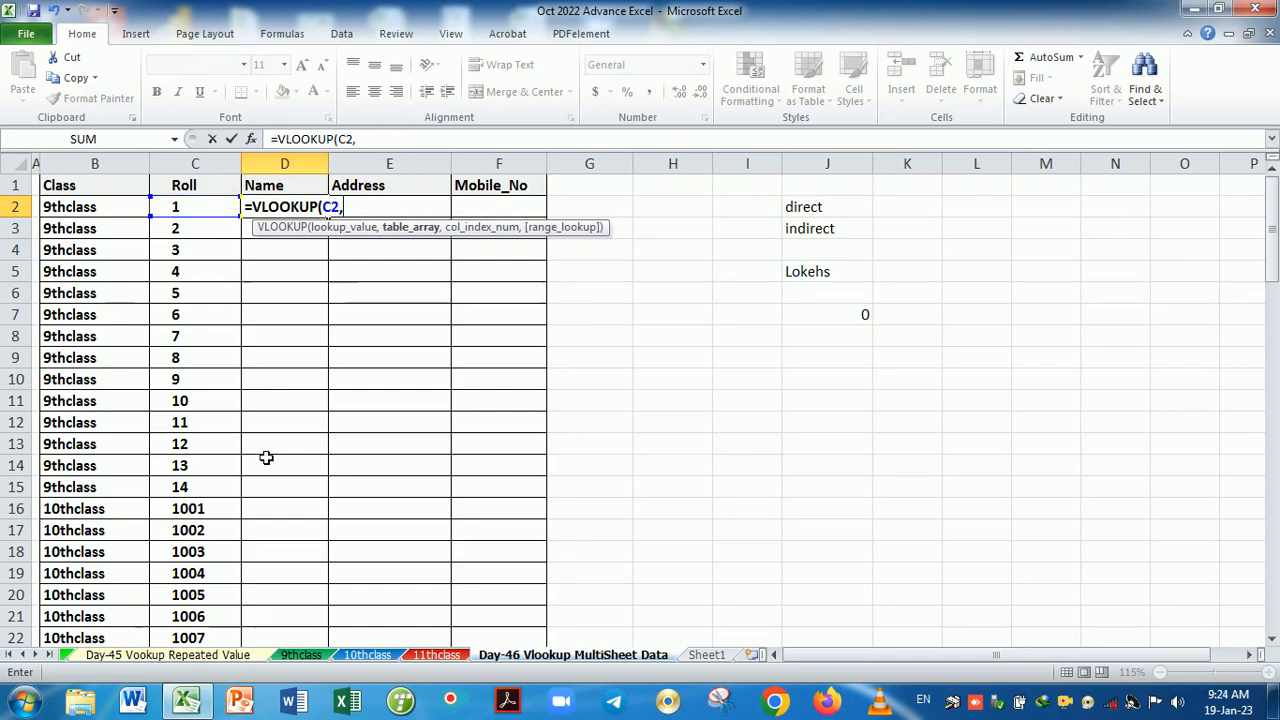
# - Set the VLOOKUP table array to the range A1:D15 on the 9thclass sheet and continue to the column index argument
pyautogui.click(301, 654)
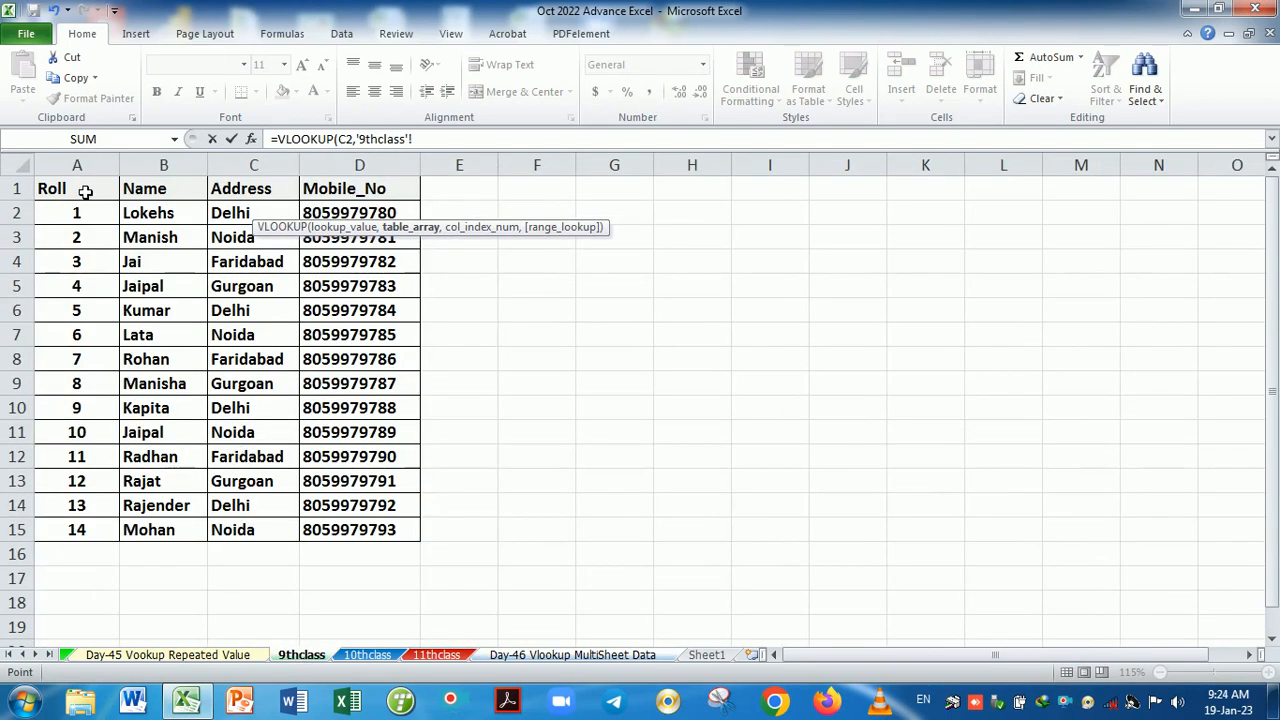
pyautogui.moveTo(84, 190); pyautogui.dragTo(405, 530)
pyautogui.click(412, 139)
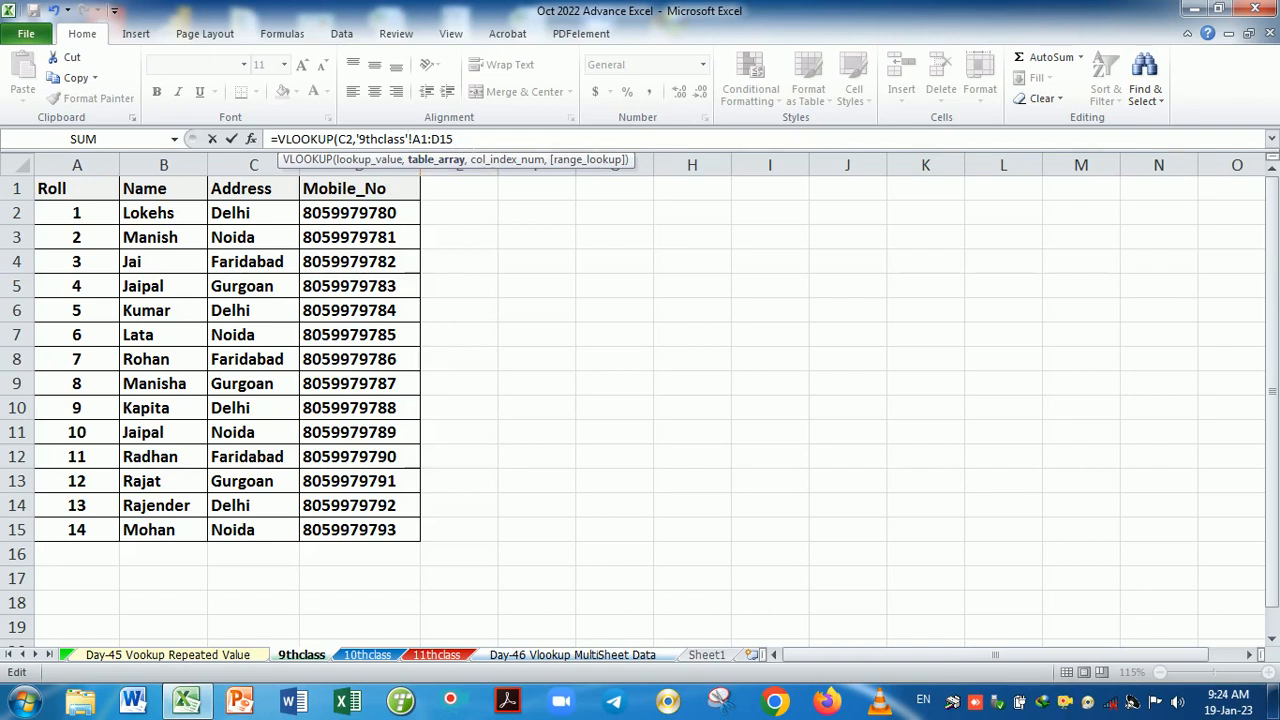
pyautogui.write(',')
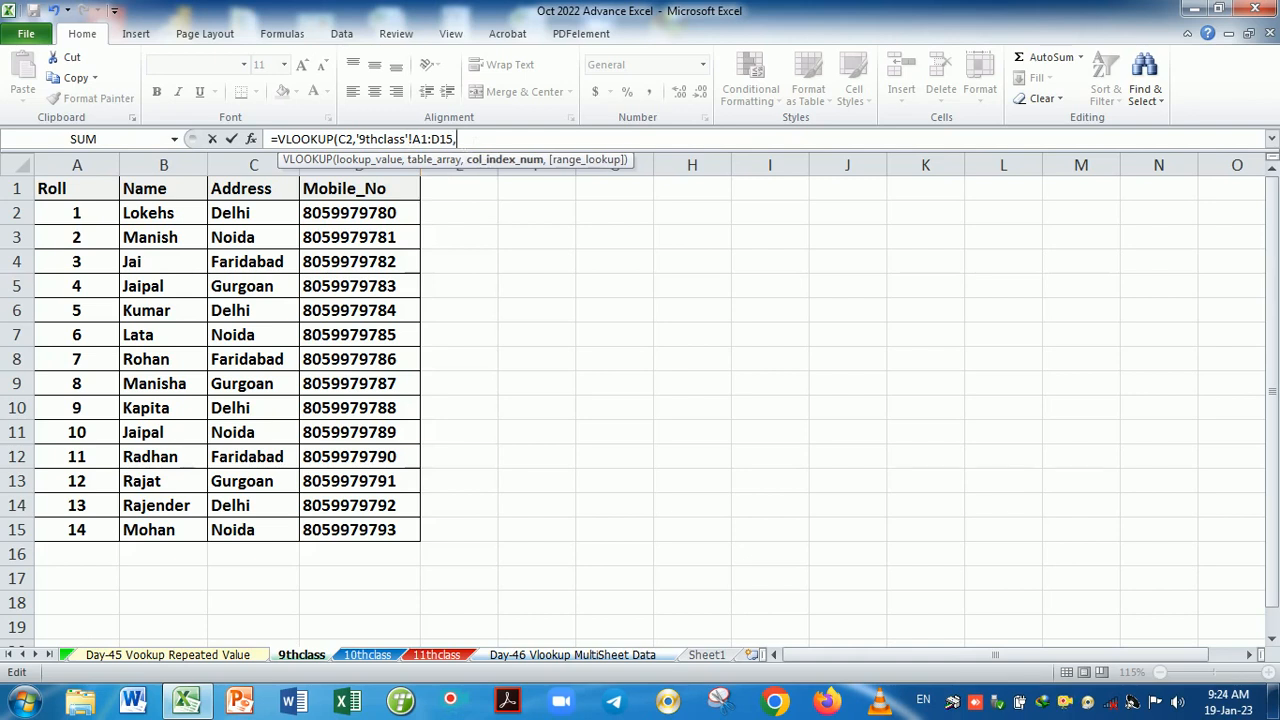
# - Complete the D2 VLOOKUP with column index 2 and match type 0, and fill it across to Mobile_No and down to row 38
pyautogui.write('2,0')
pyautogui.press('Return')
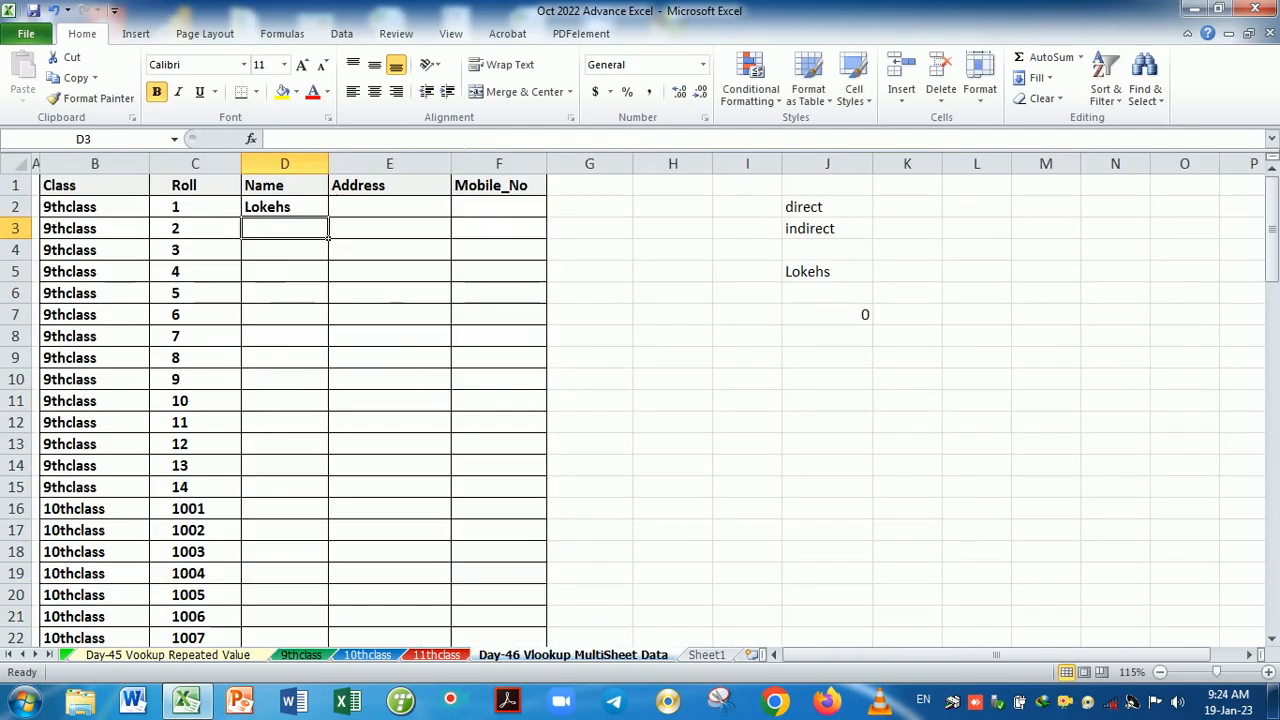
pyautogui.click(318, 208)
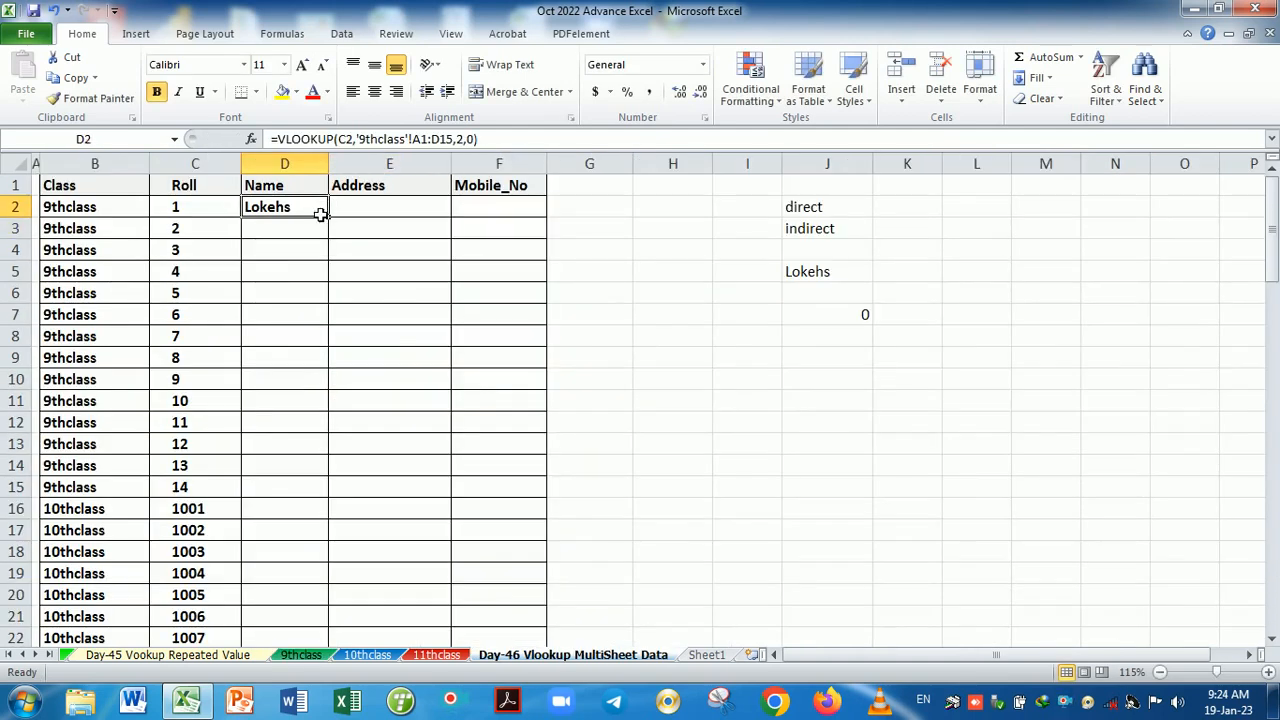
pyautogui.moveTo(330, 219); pyautogui.dragTo(548, 222)
pyautogui.doubleClick(546, 218)
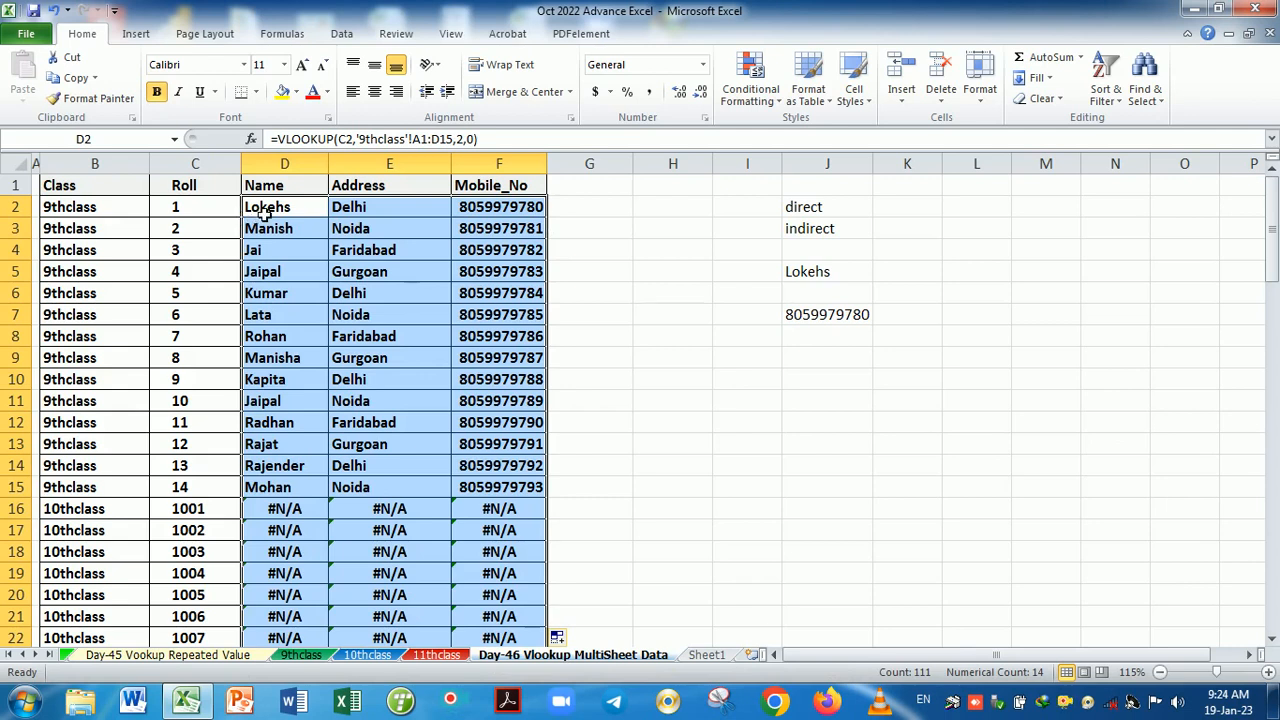
# - Examine the lookup results and the shifting table ranges in the Name formulas, then compare the 9thclass rows with the 10thclass and 11thclass rows
pyautogui.moveTo(265, 213); pyautogui.dragTo(512, 491)
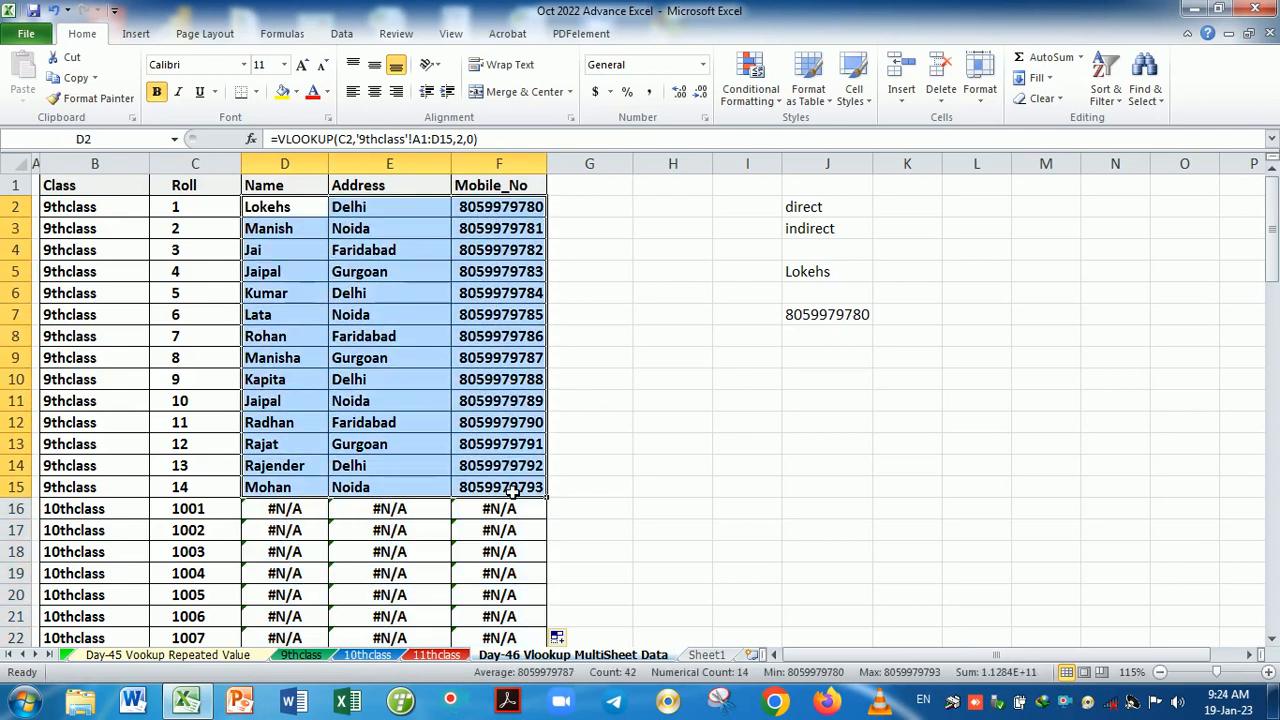
pyautogui.click(297, 360)
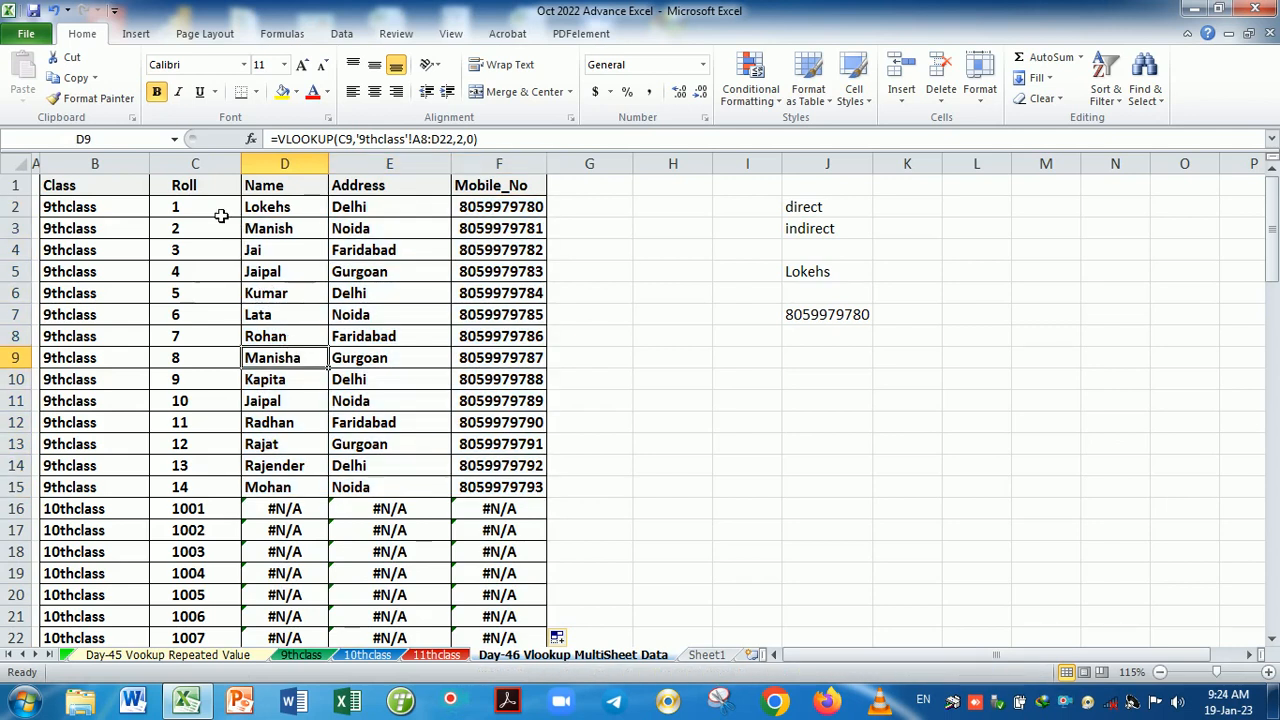
pyautogui.doubleClick(269, 208)
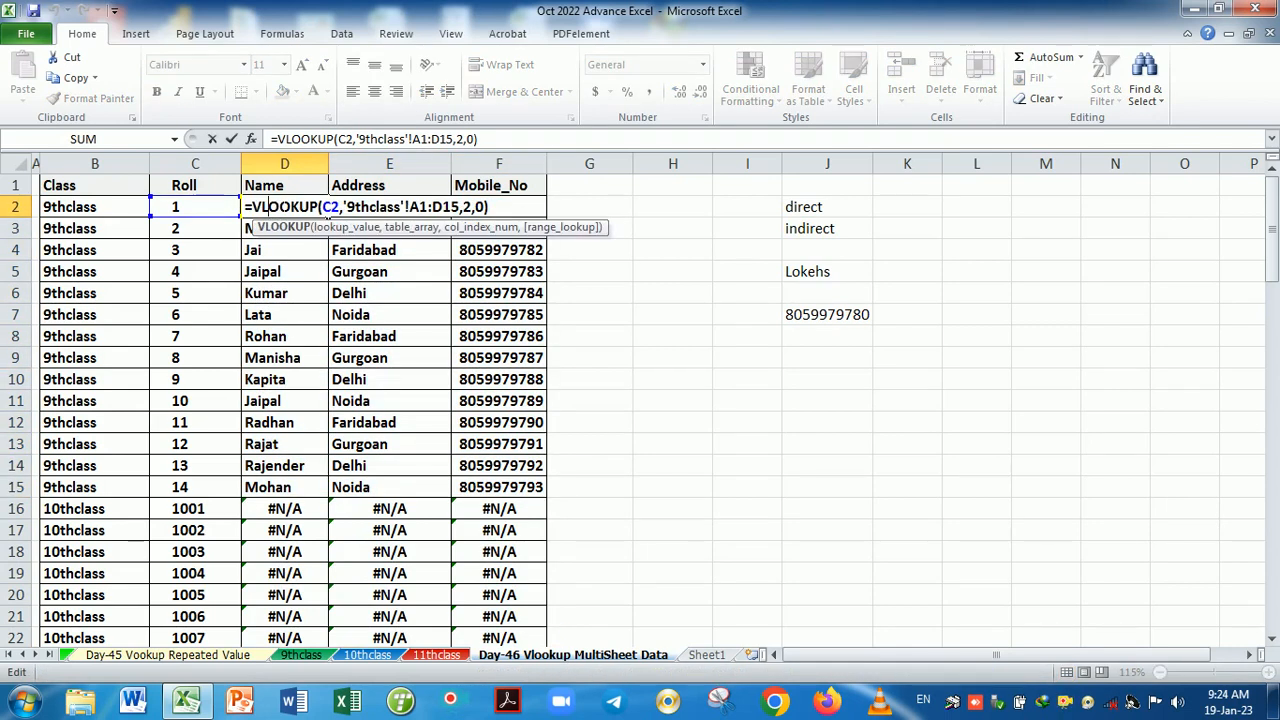
pyautogui.press('Return')
pyautogui.press('F2')
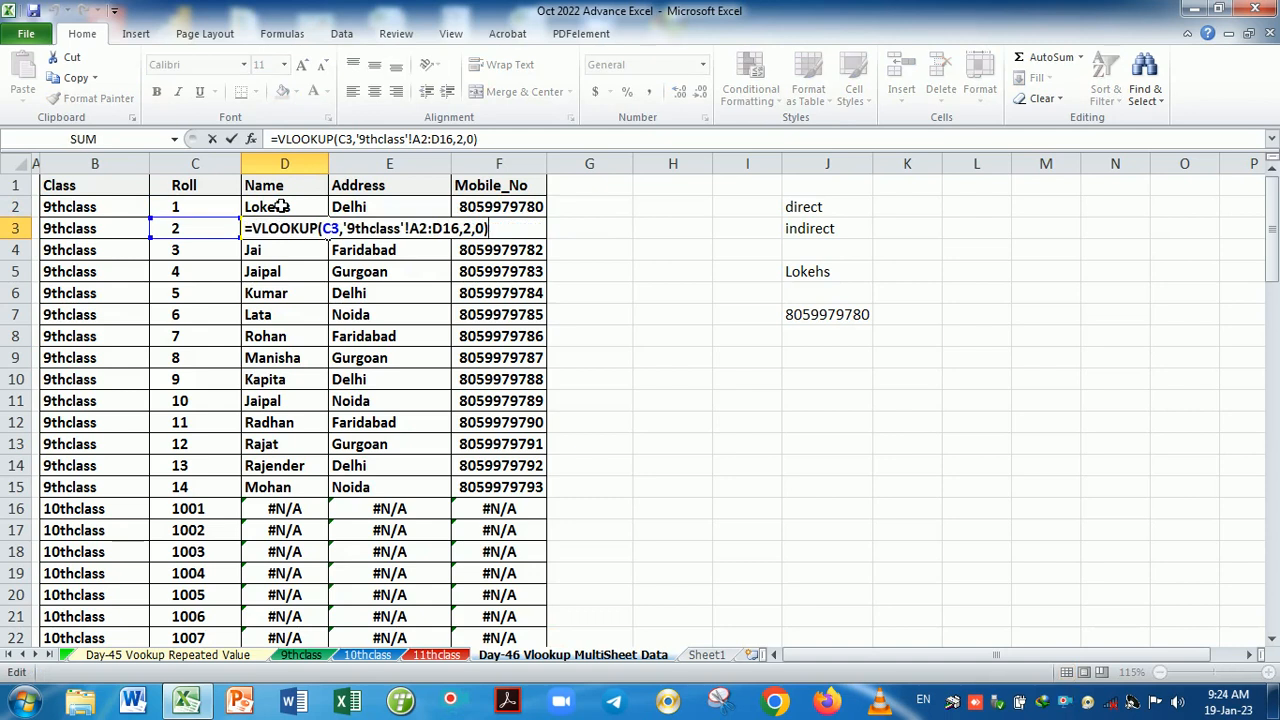
pyautogui.press('Return')
pyautogui.press('F2')
pyautogui.press('Return')
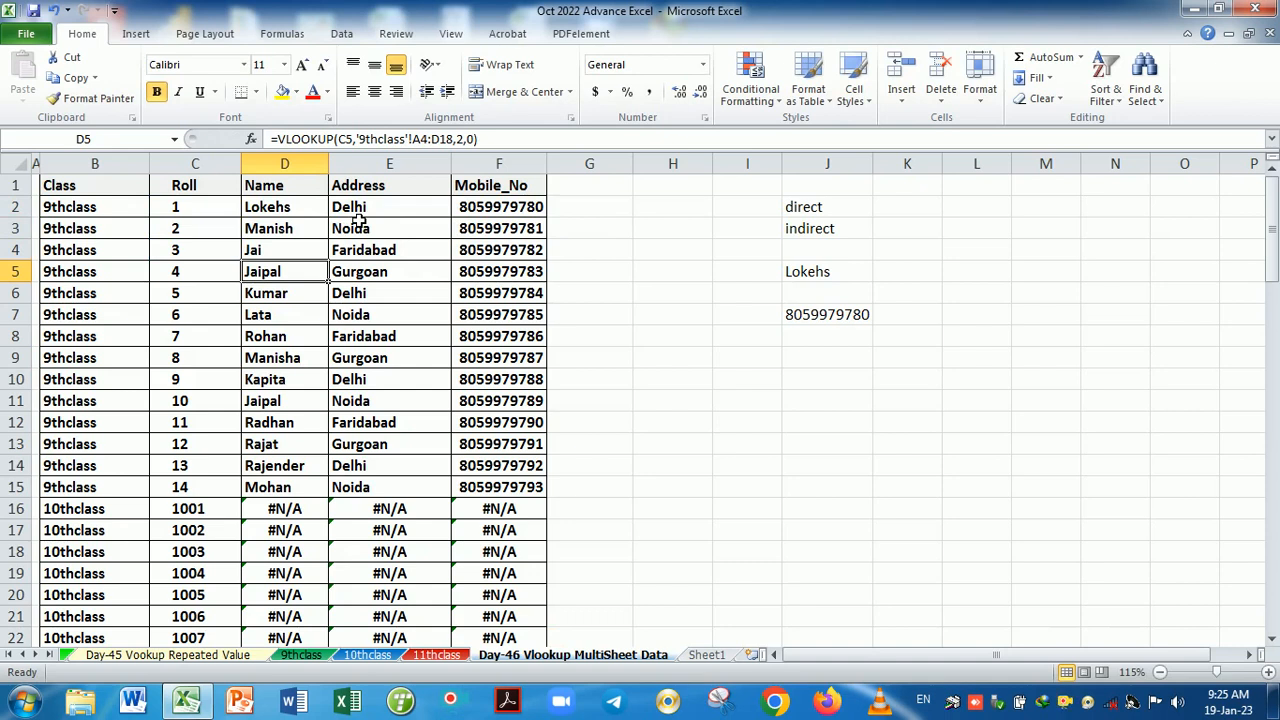
pyautogui.scroll(-1, 417, 366)
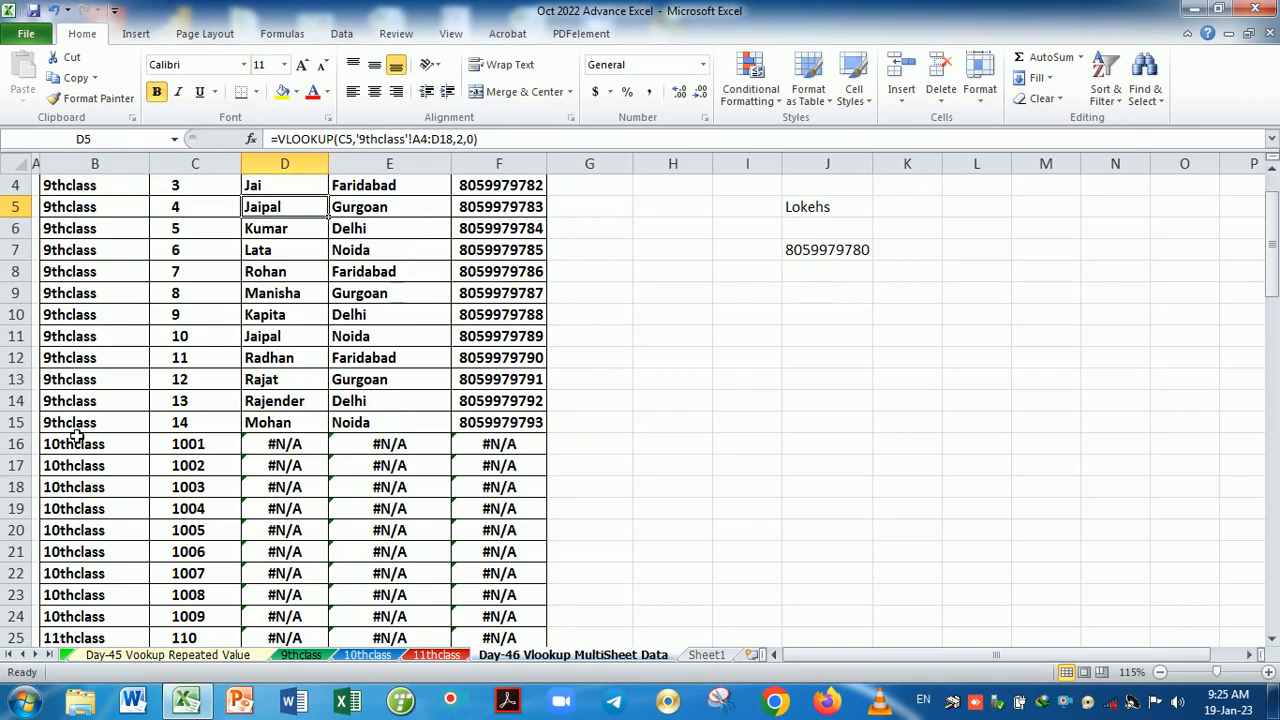
pyautogui.moveTo(77, 442); pyautogui.dragTo(230, 452)
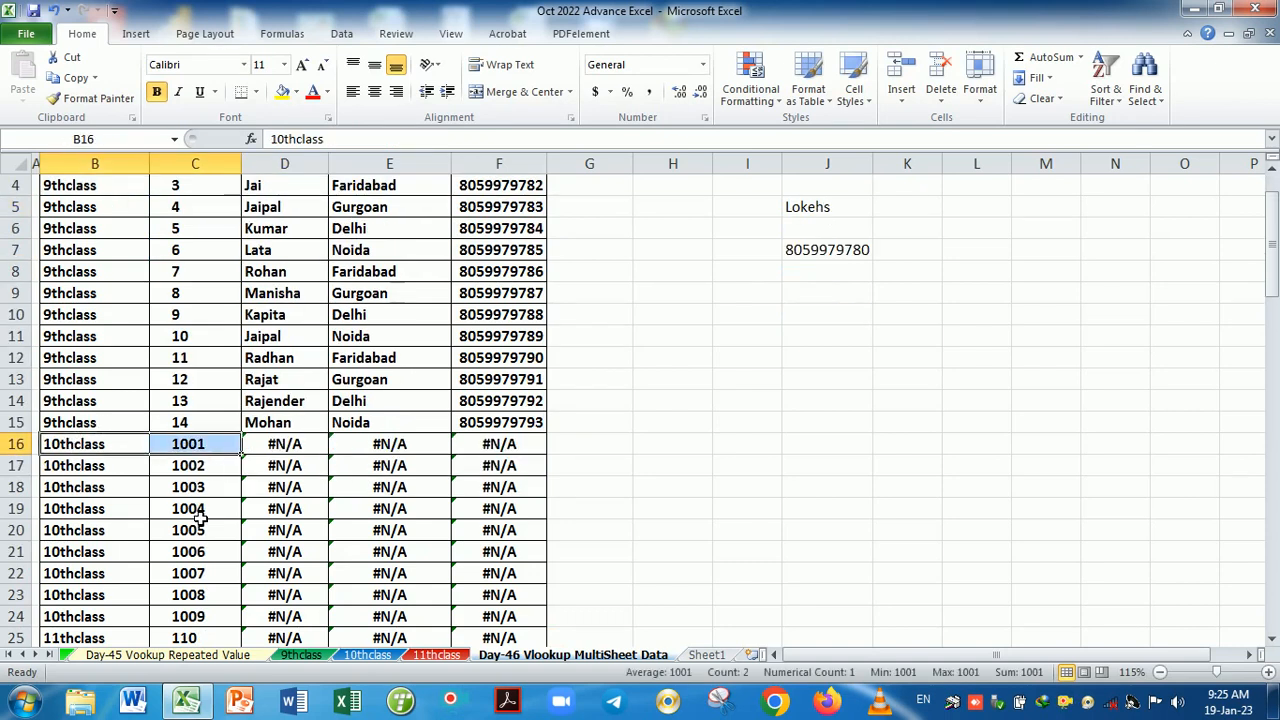
pyautogui.scroll(-4, 200, 515)
pyautogui.scroll(5, 237, 463)
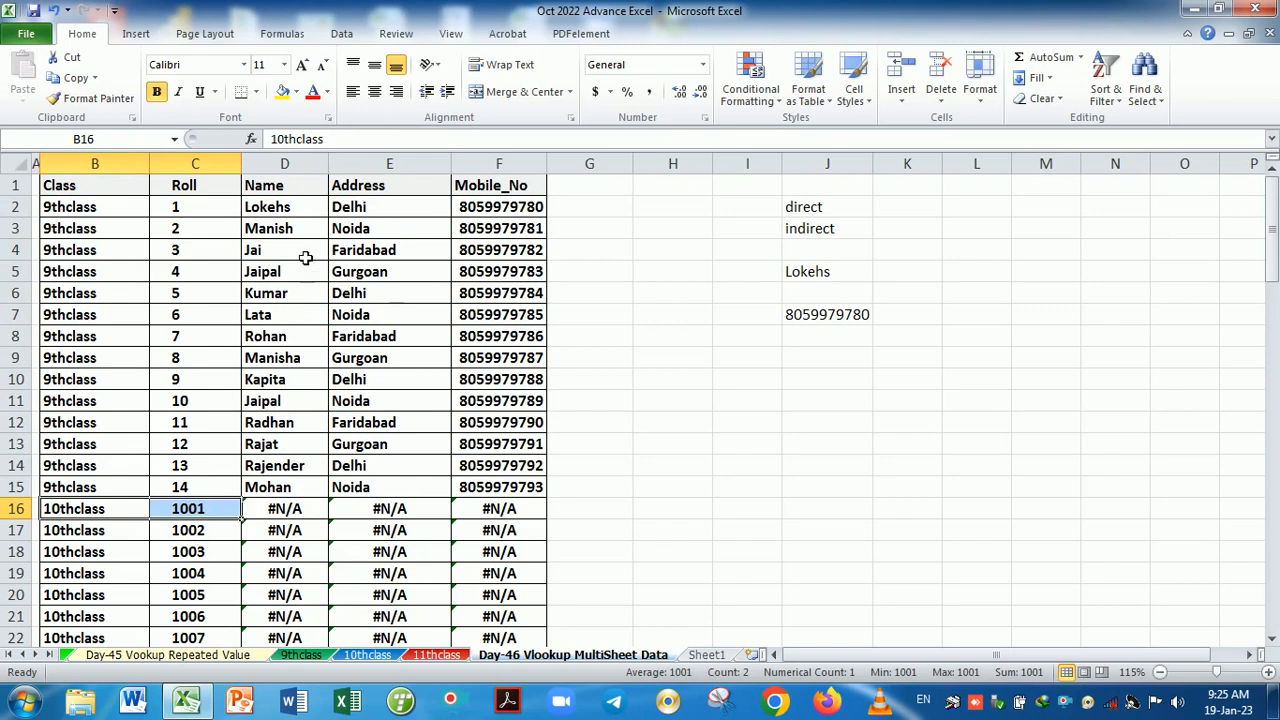
# - Remove the fixed '9thclass' sheet name from the table array of the VLOOKUP formula in D2
pyautogui.click(302, 210)
pyautogui.doubleClick(300, 207)
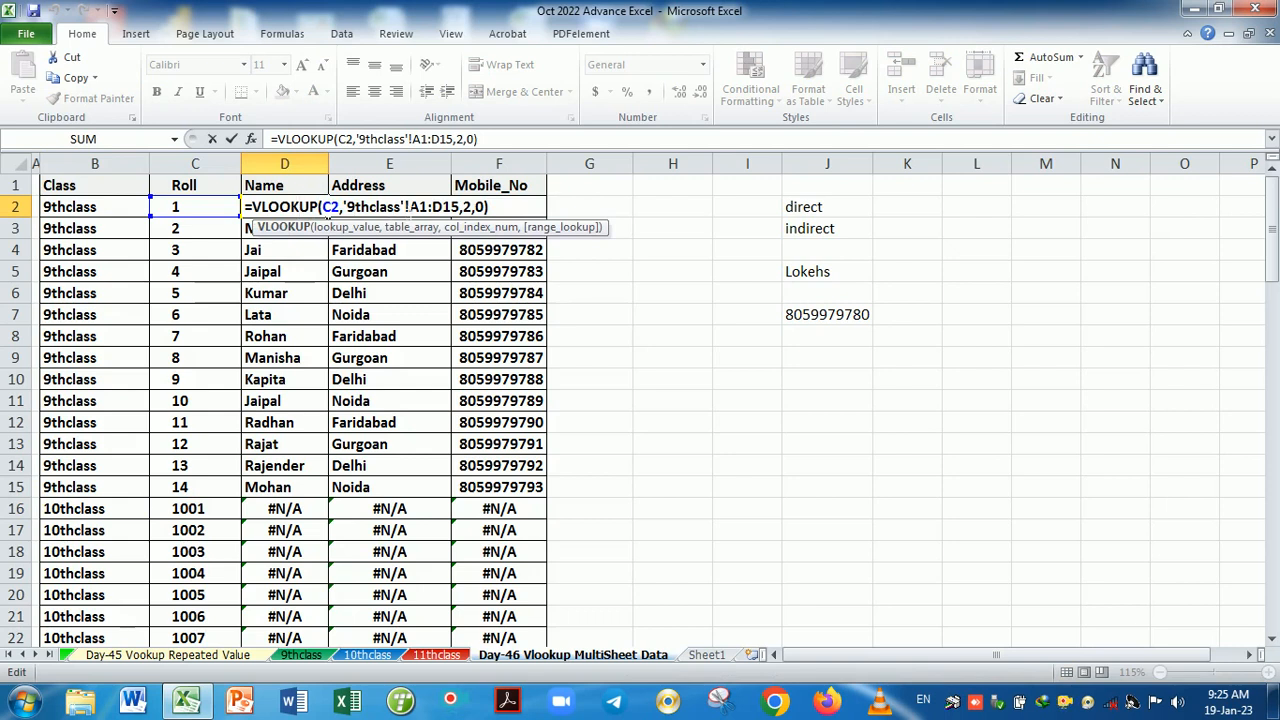
pyautogui.click(400, 207)
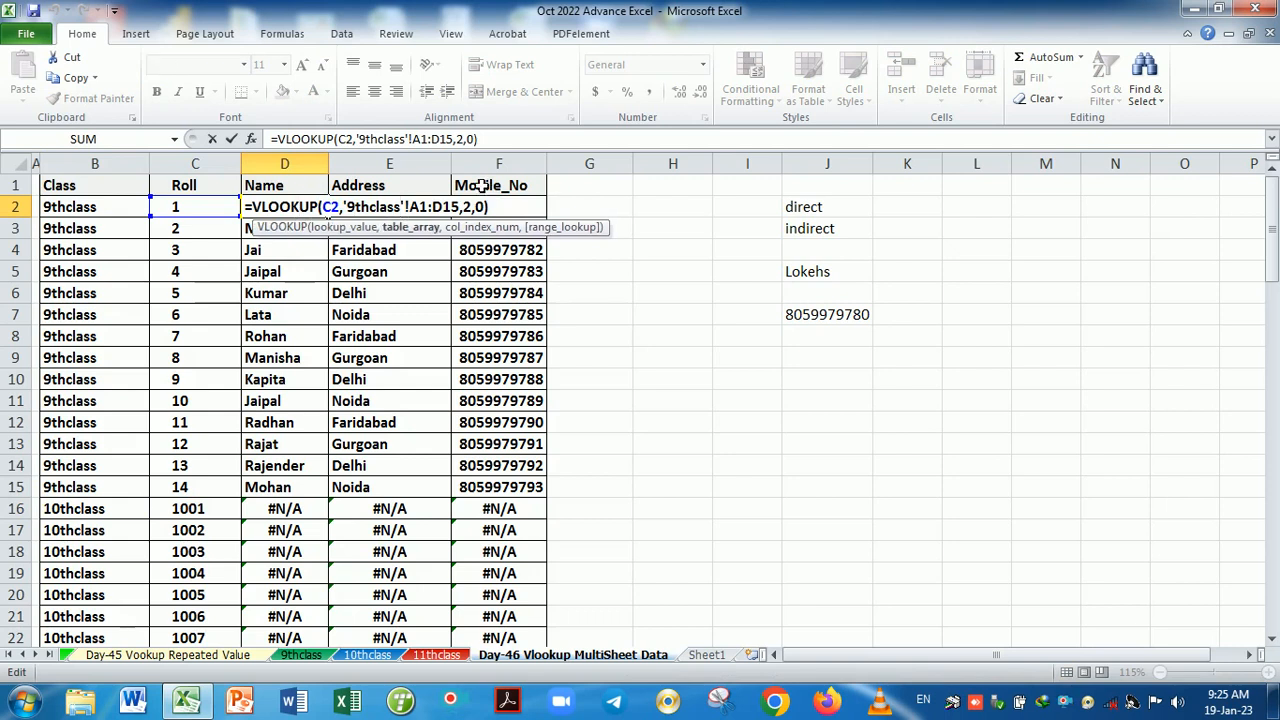
pyautogui.press('BackSpace')
pyautogui.press('BackSpace')
pyautogui.press('BackSpace')
pyautogui.press('BackSpace')
pyautogui.press('BackSpace')
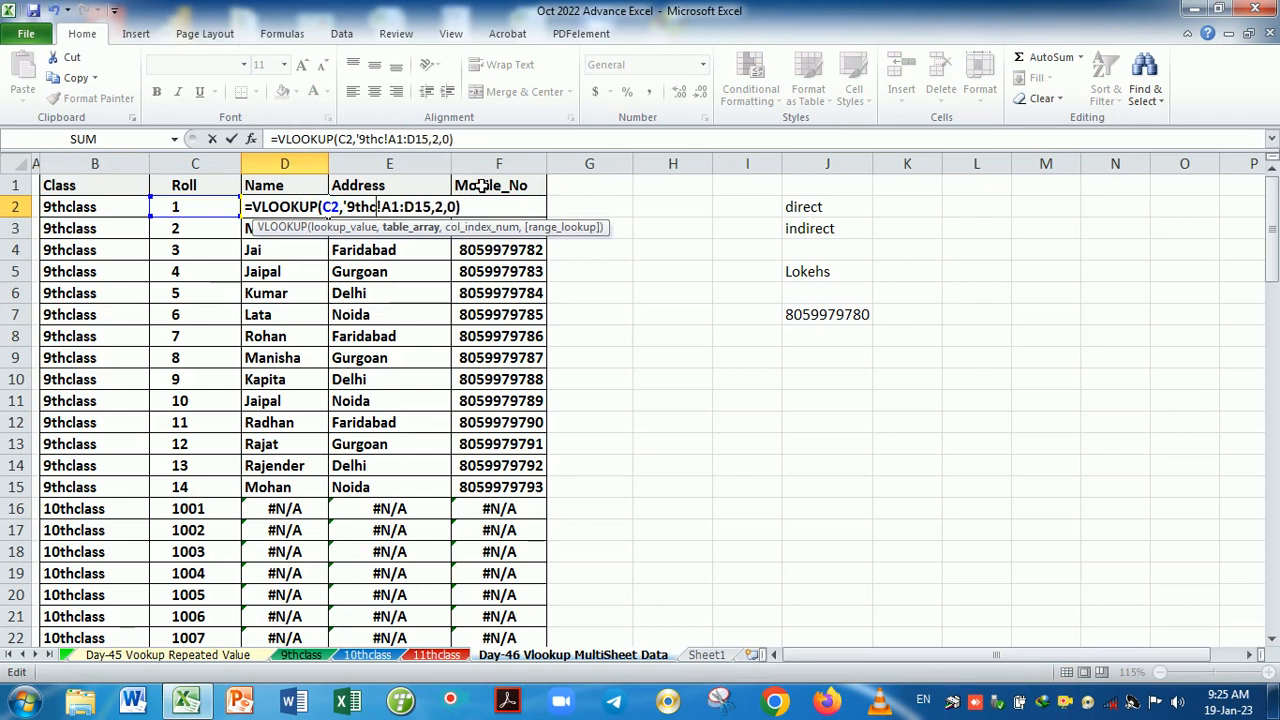
pyautogui.press('BackSpace')
pyautogui.press('BackSpace')
pyautogui.press('BackSpace')
pyautogui.press('BackSpace')
pyautogui.press('BackSpace')
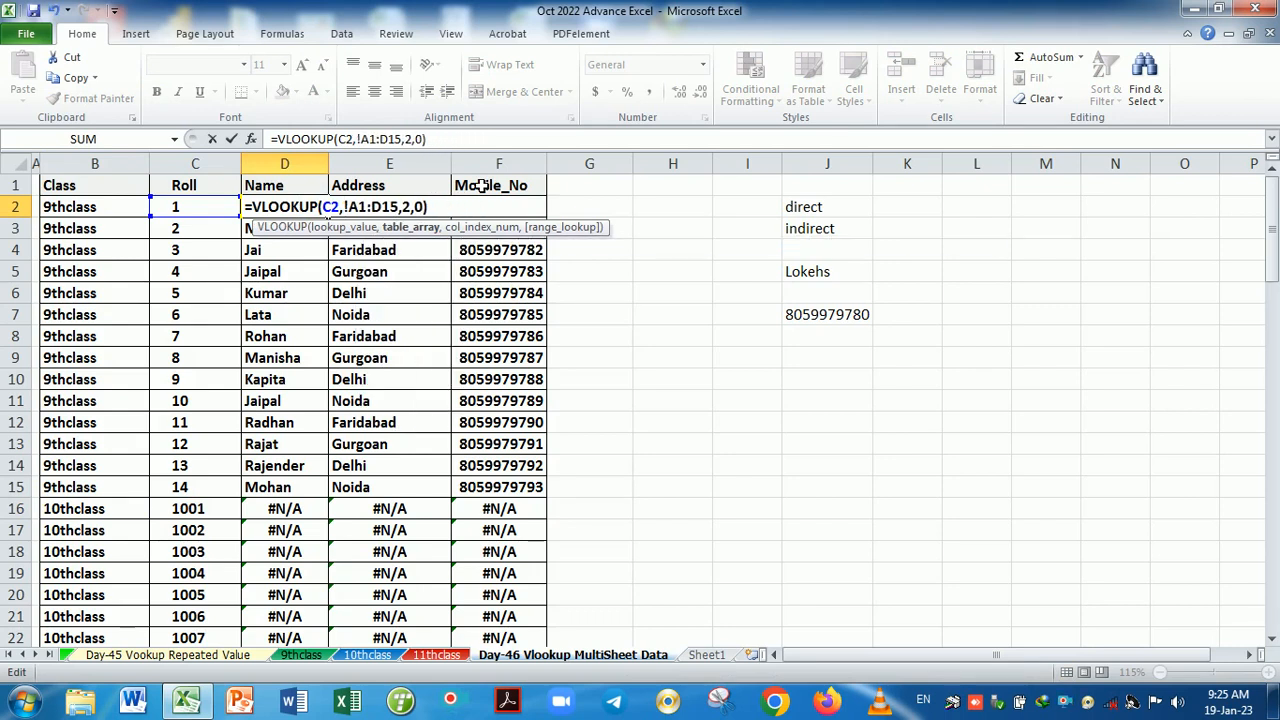
# - Build the D2 table array with INDIRECT from the class name, completing the formula as =VLOOKUP(C2,INDIRECT(B2&"!A1:D15"),2,0)
pyautogui.write('ind')
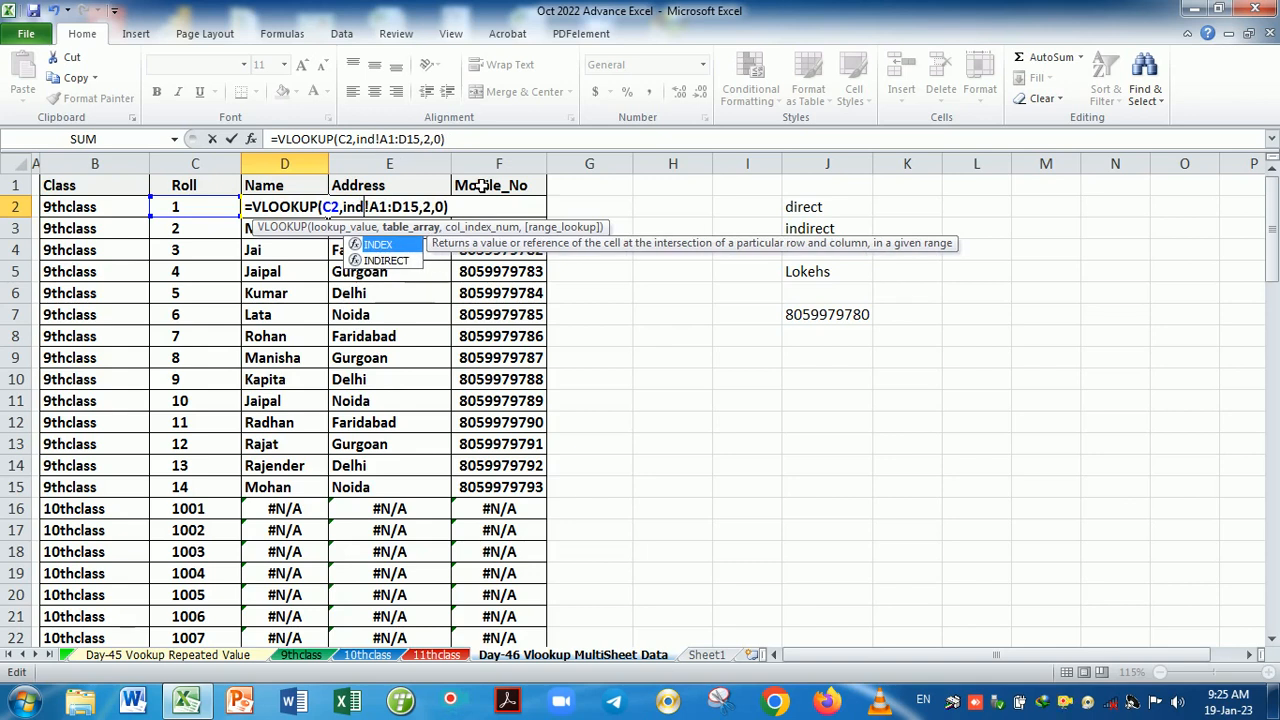
pyautogui.press('Down')
pyautogui.press('Tab')
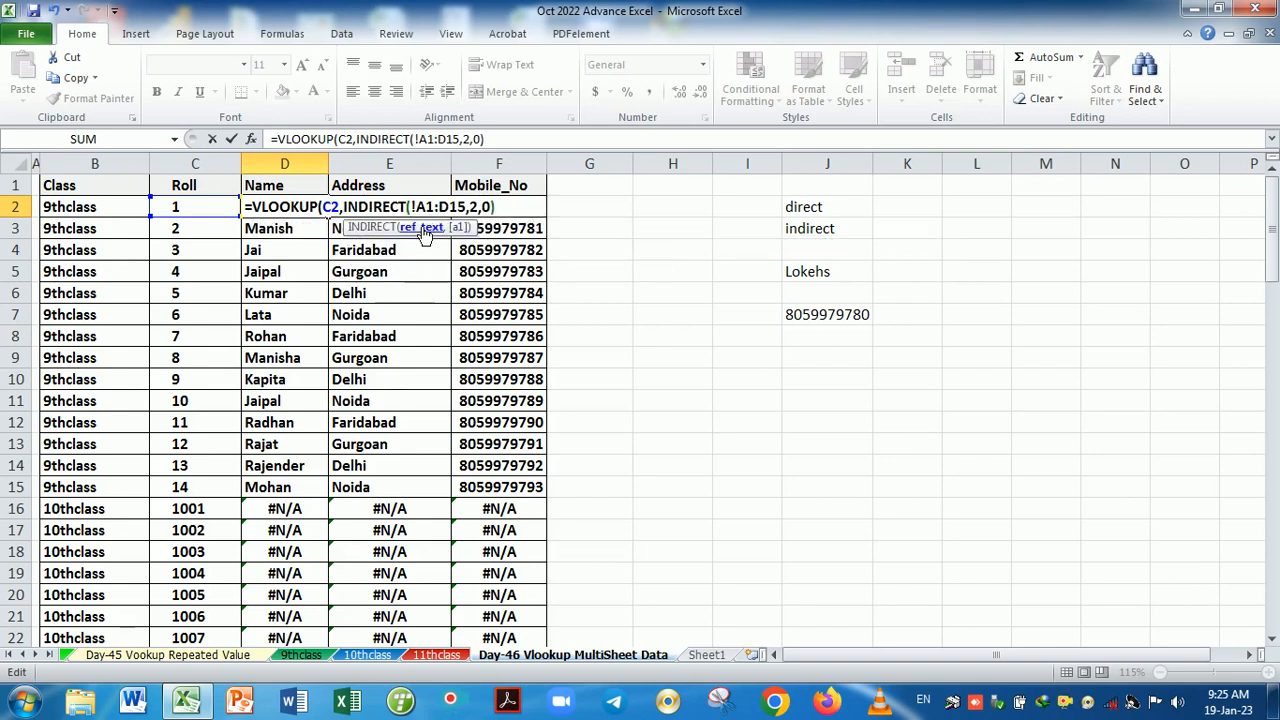
pyautogui.click(93, 208)
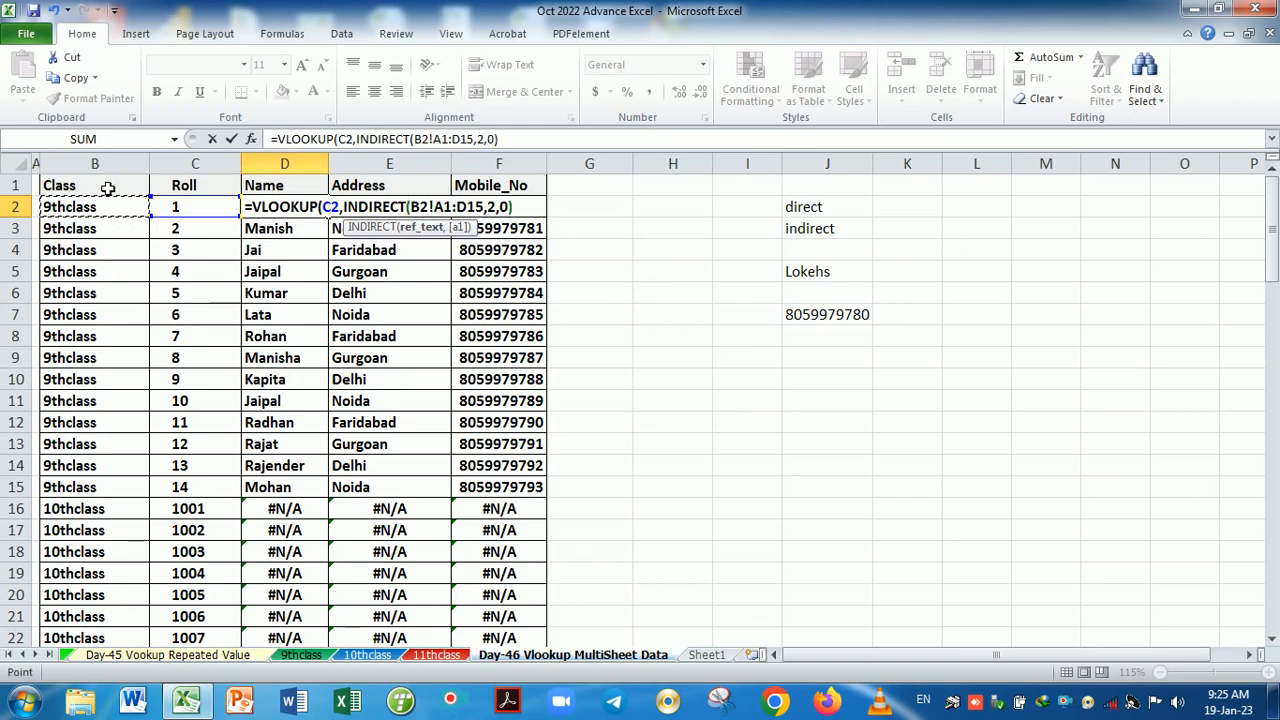
pyautogui.write('&')
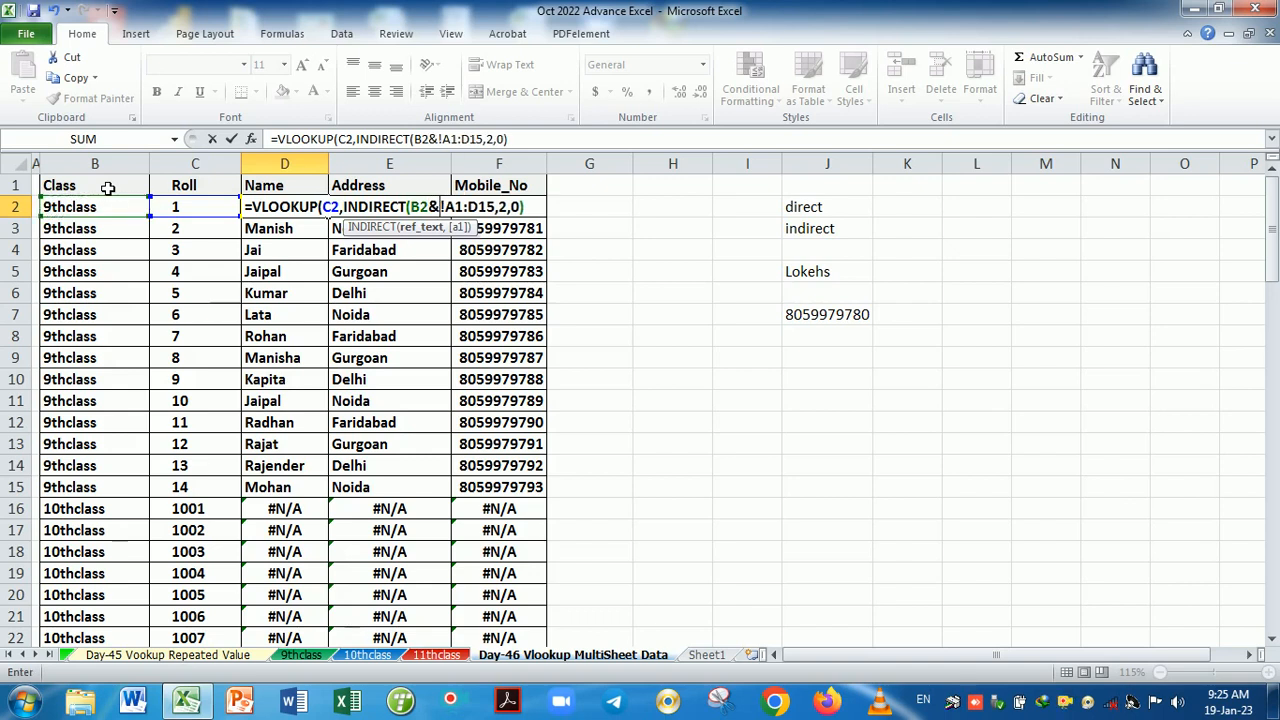
pyautogui.write('"\'')
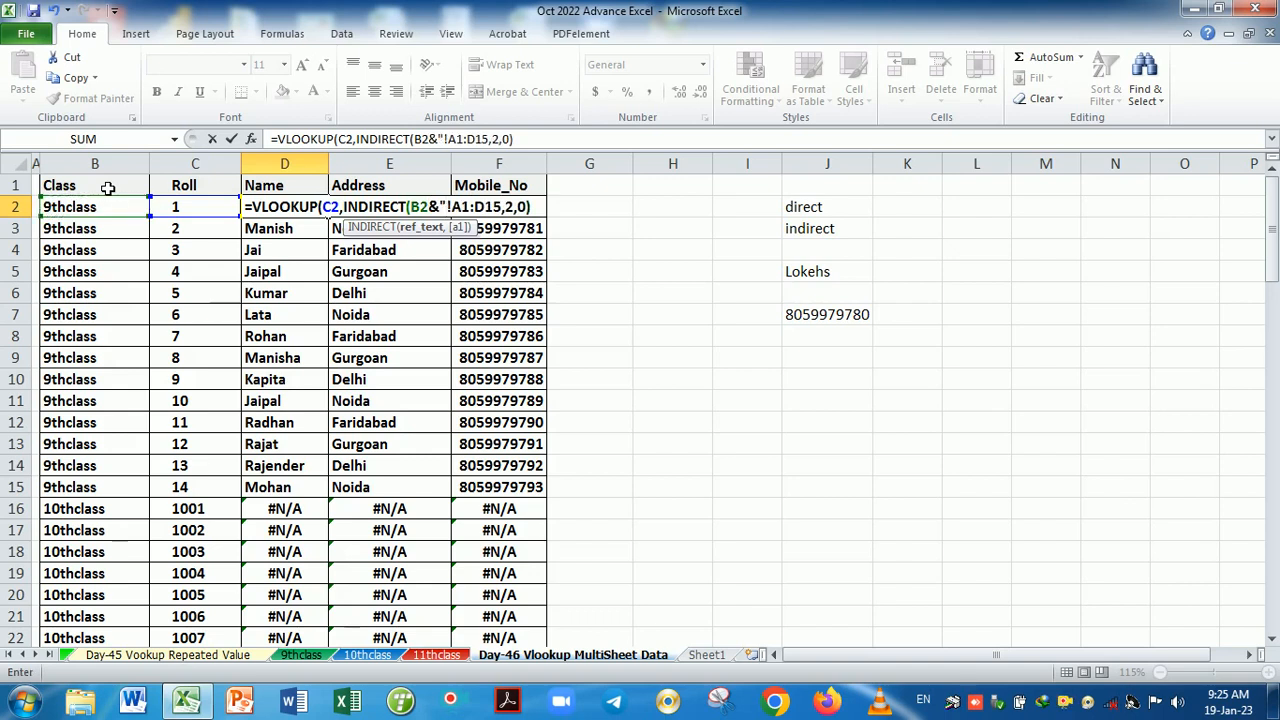
pyautogui.click(505, 206)
pyautogui.write('"')
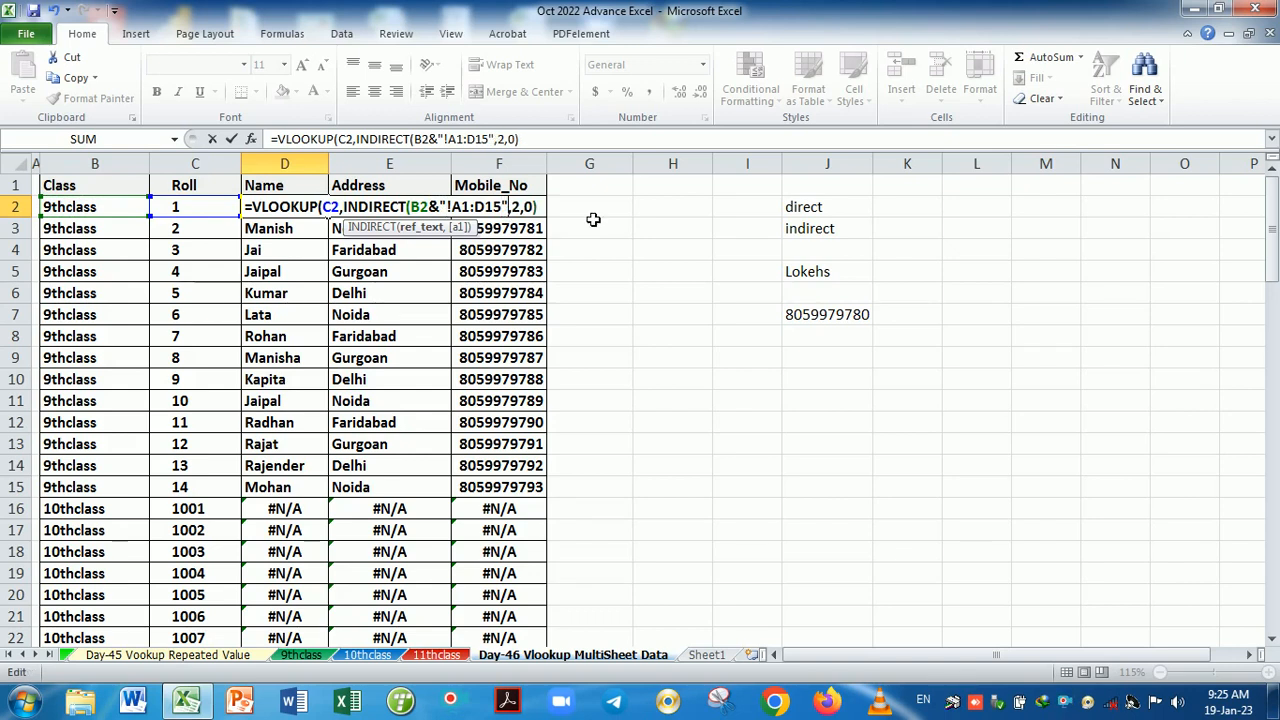
pyautogui.write(')')
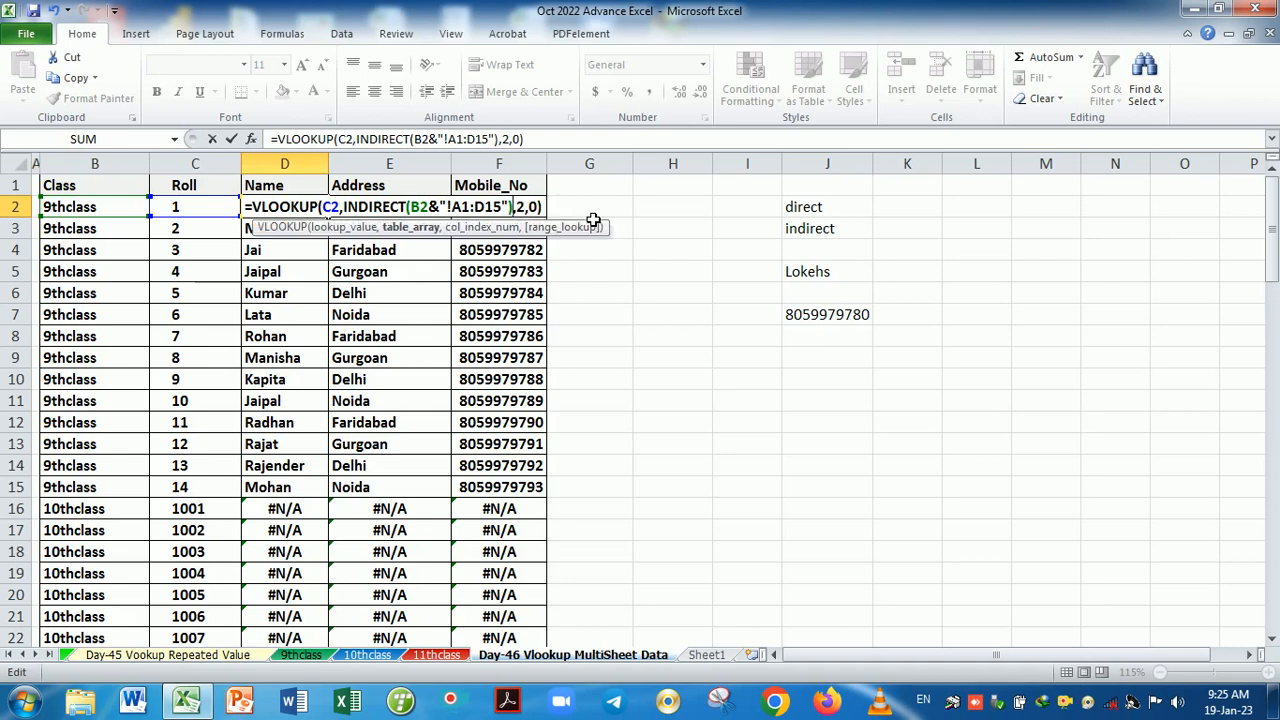
pyautogui.press('Return')
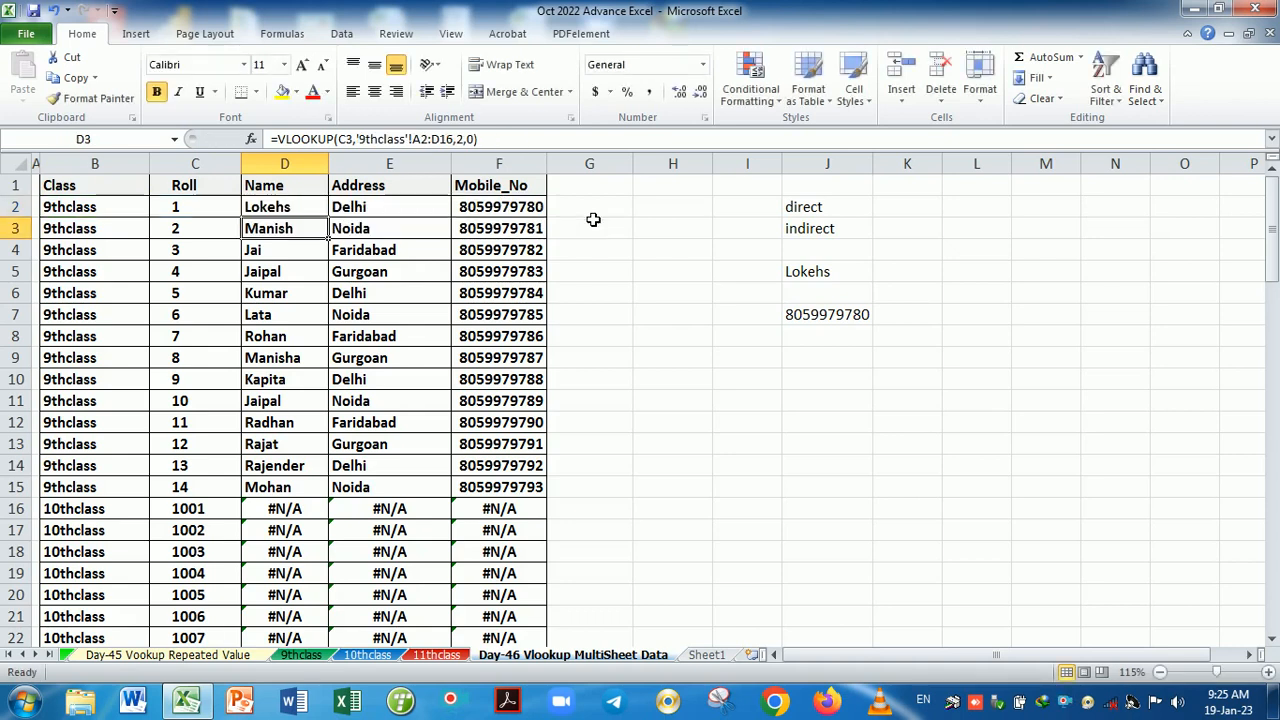
# - Copy the INDIRECT lookup formula from D2 across to E2:F2 and down the Name column to row 38
pyautogui.click(300, 212)
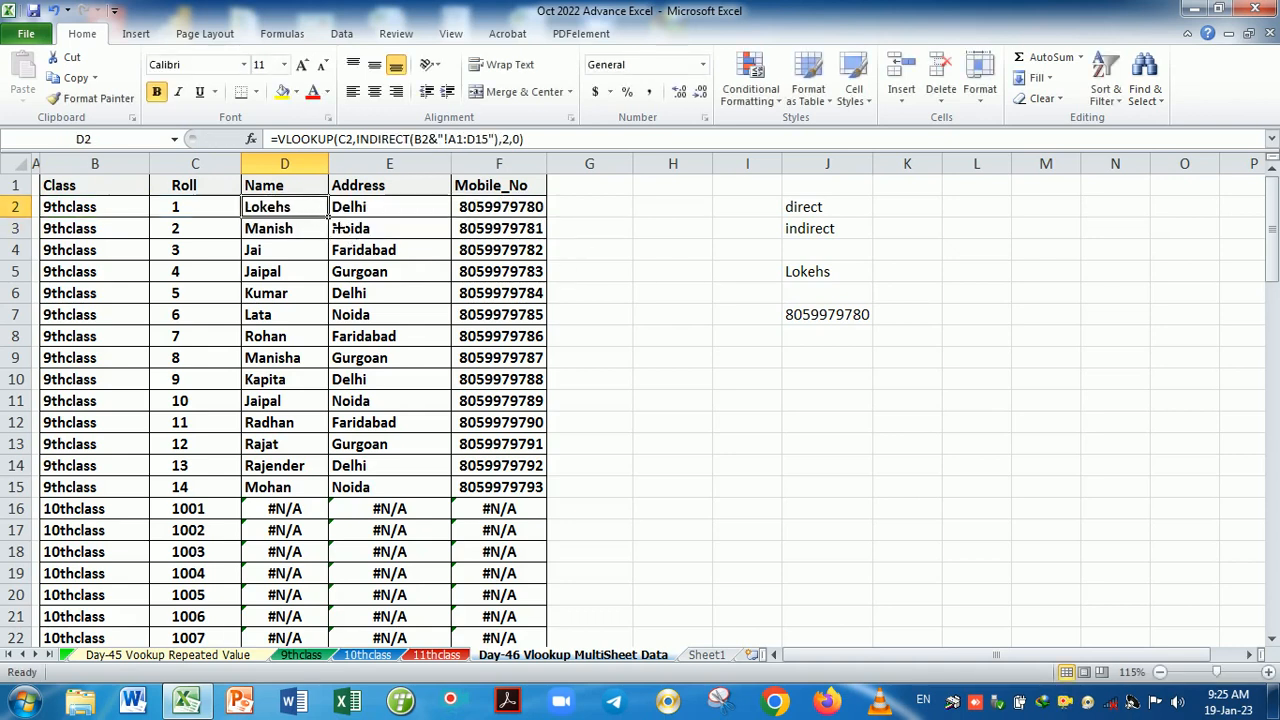
pyautogui.moveTo(333, 222); pyautogui.dragTo(551, 223)
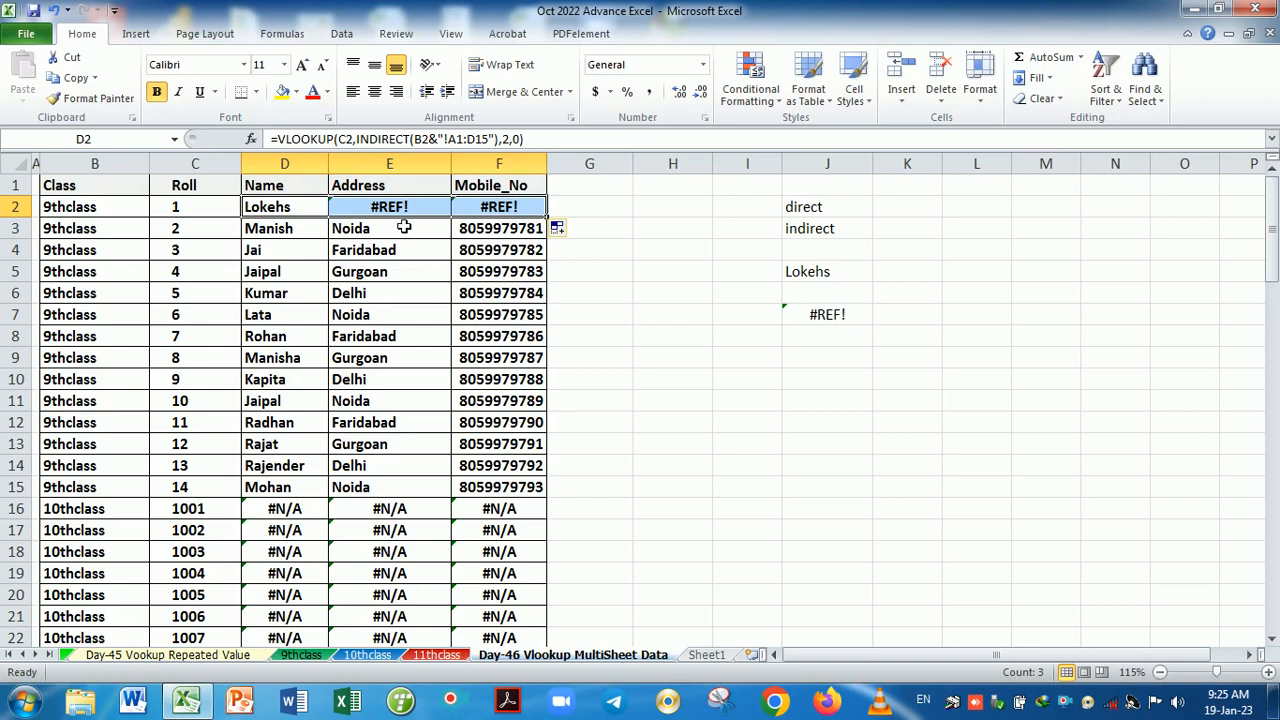
pyautogui.click(313, 213)
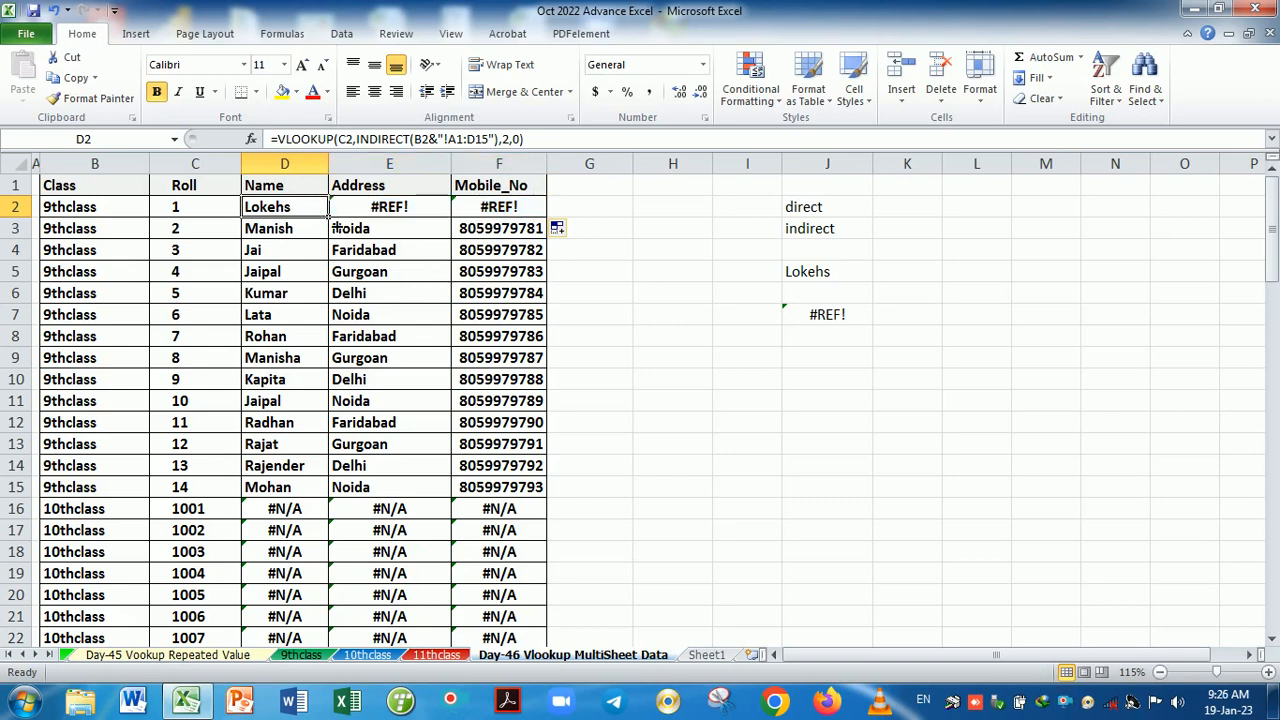
pyautogui.doubleClick(329, 218)
pyautogui.scroll(-8, 332, 280)
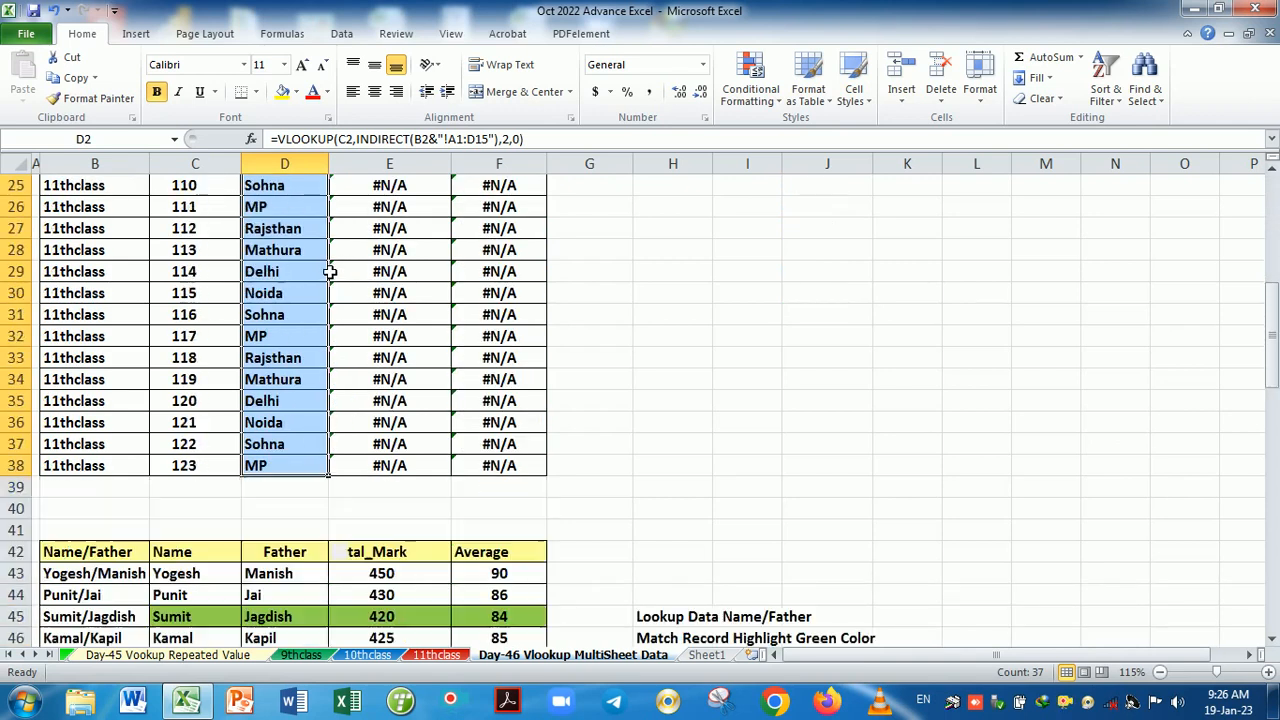
pyautogui.scroll(8, 324, 420)
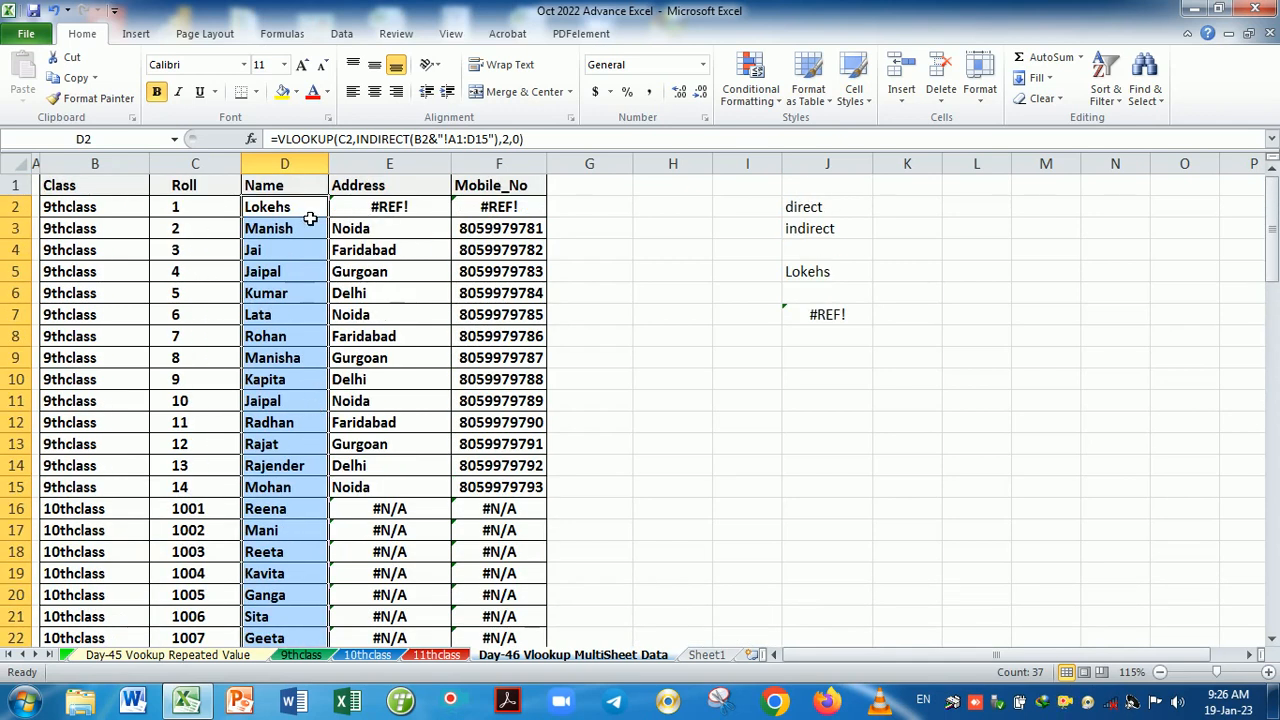
# - Fill the formulas in D2:F2 down through row 38 for the Name, Address and Mobile_No columns
pyautogui.moveTo(309, 212); pyautogui.dragTo(537, 219)
pyautogui.doubleClick(547, 218)
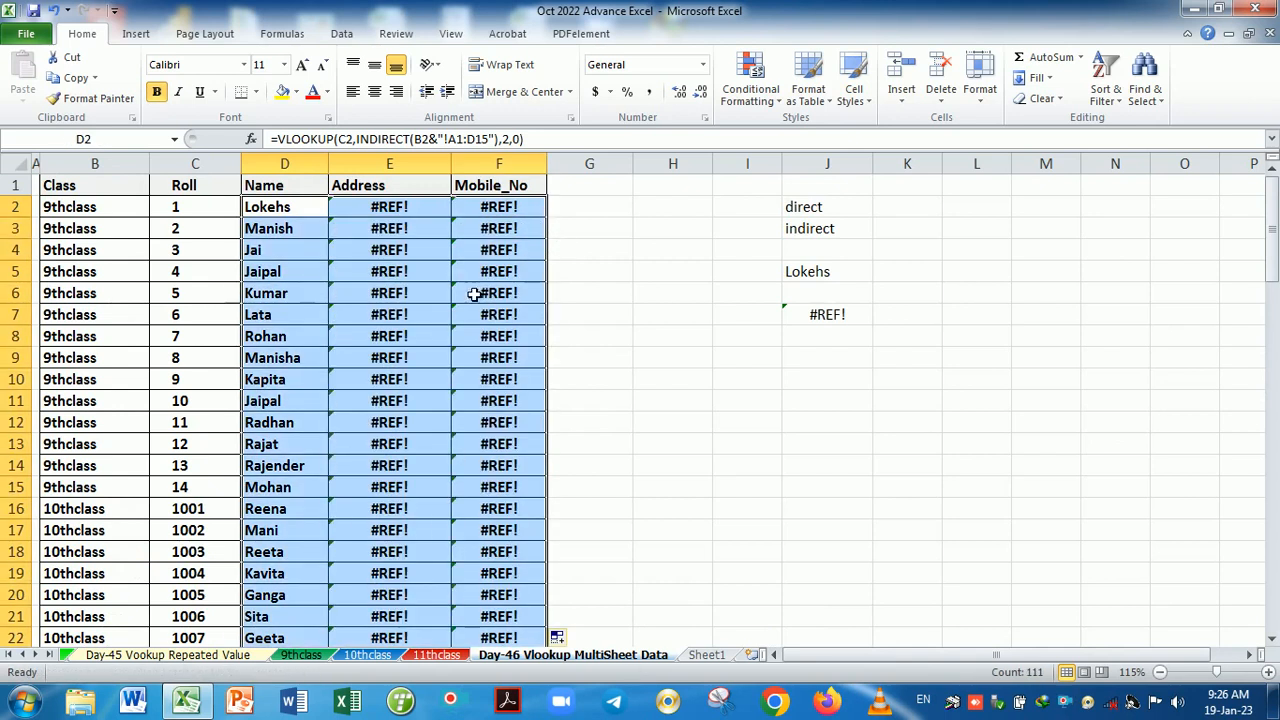
pyautogui.scroll(-6, 464, 303)
pyautogui.scroll(-1, 464, 303)
pyautogui.scroll(7, 457, 291)
# - Check the class and roll references in the Name formulas of D4 and D20
pyautogui.doubleClick(291, 250)
pyautogui.press('Return')
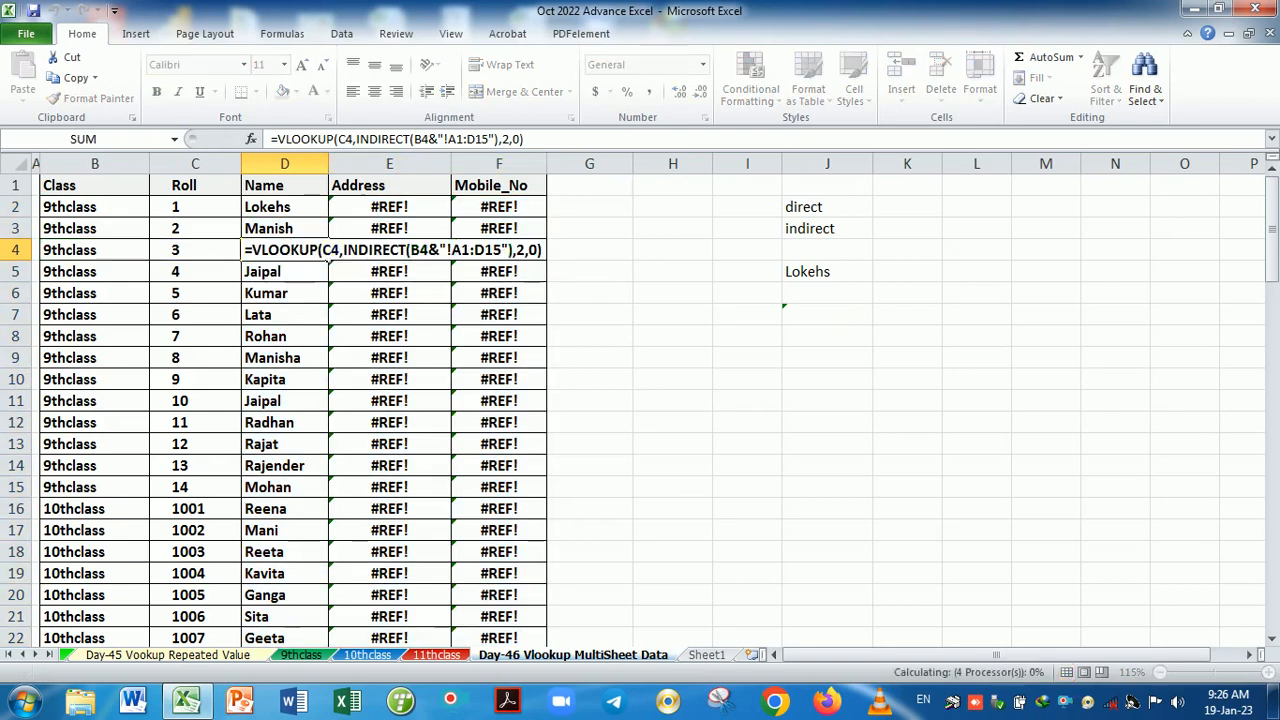
pyautogui.scroll(-2, 389, 545)
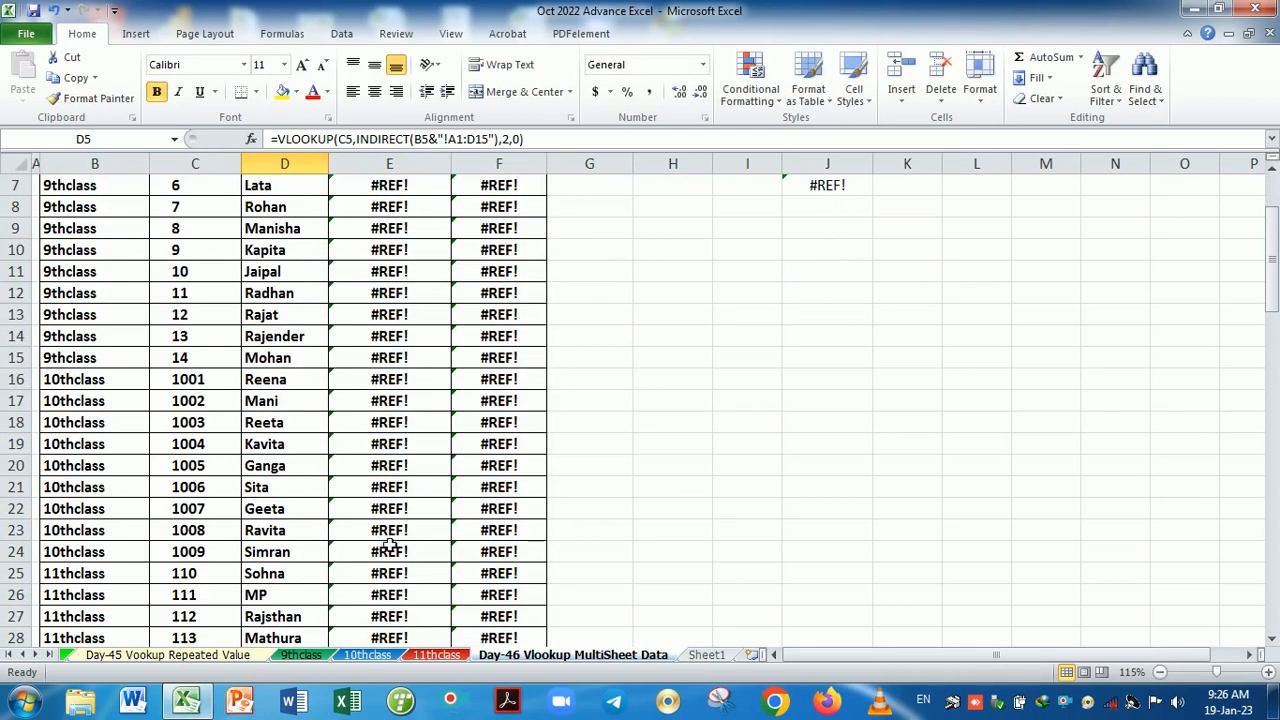
pyautogui.doubleClick(310, 466)
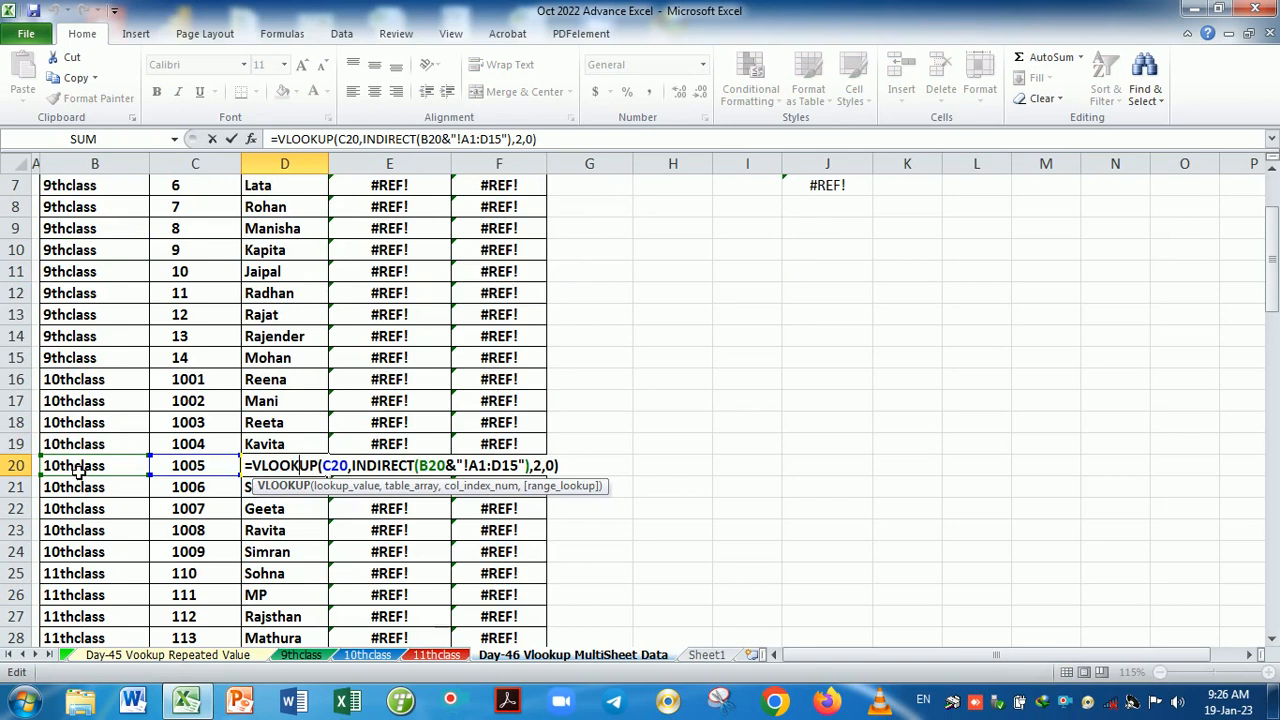
pyautogui.press('Return')
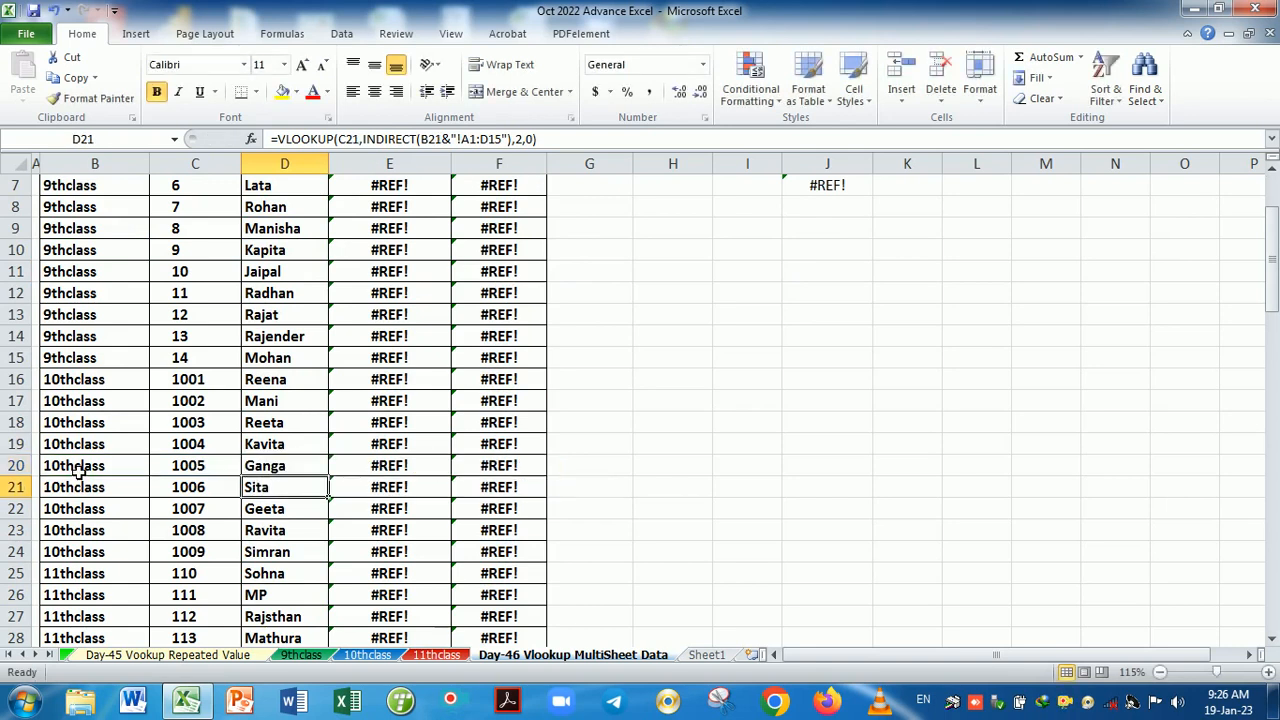
pyautogui.scroll(2, 373, 398)
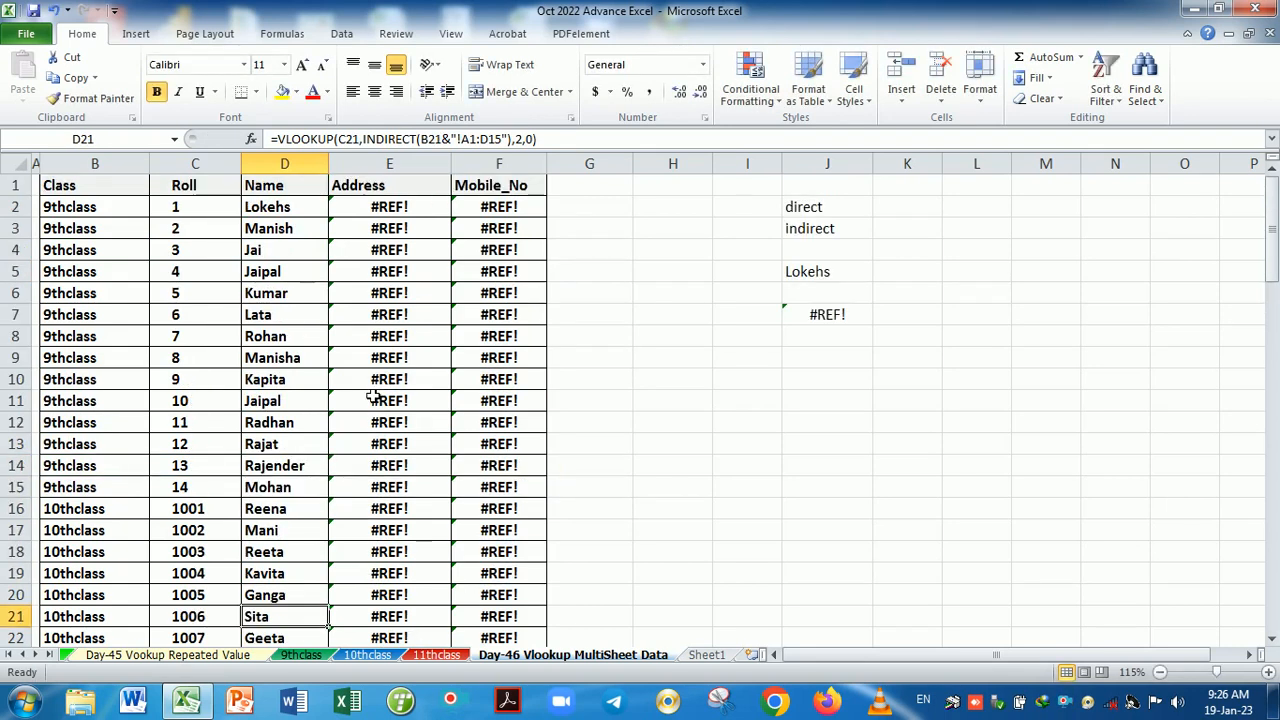
# - Lock the columns of the roll and class references in the D2 formula as $C2 and $B2
pyautogui.doubleClick(312, 210)
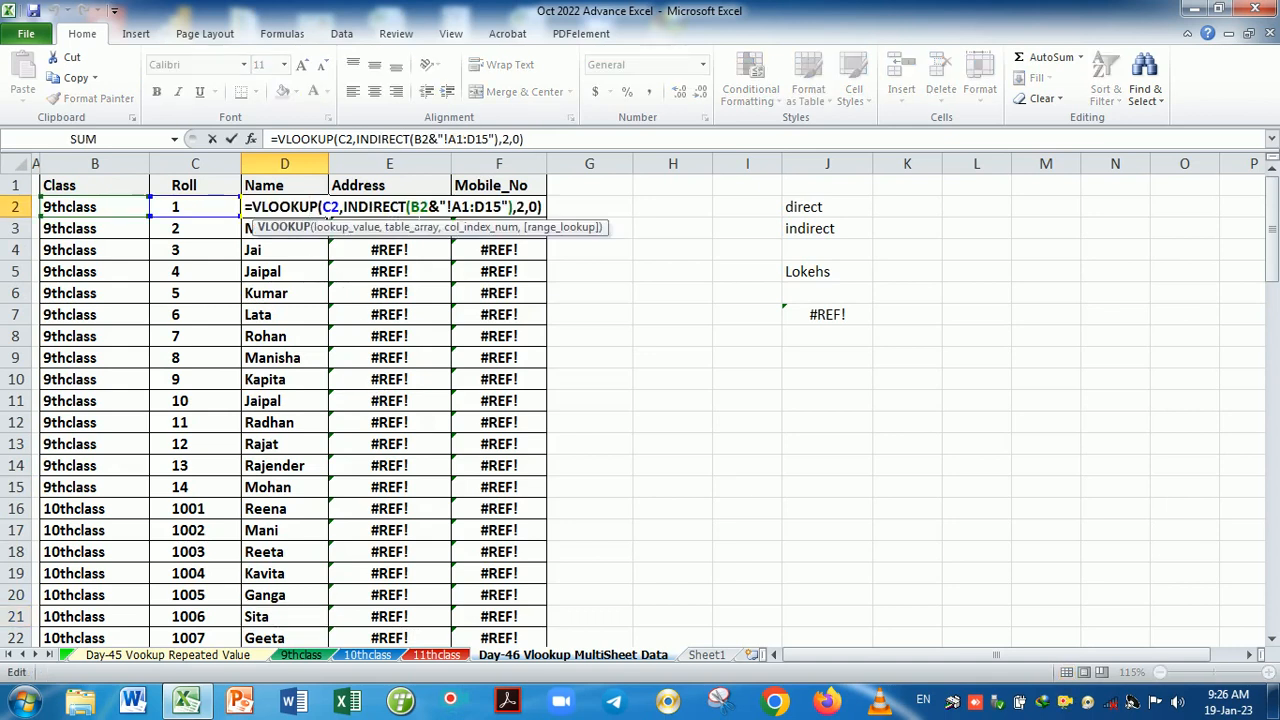
pyautogui.click(336, 208)
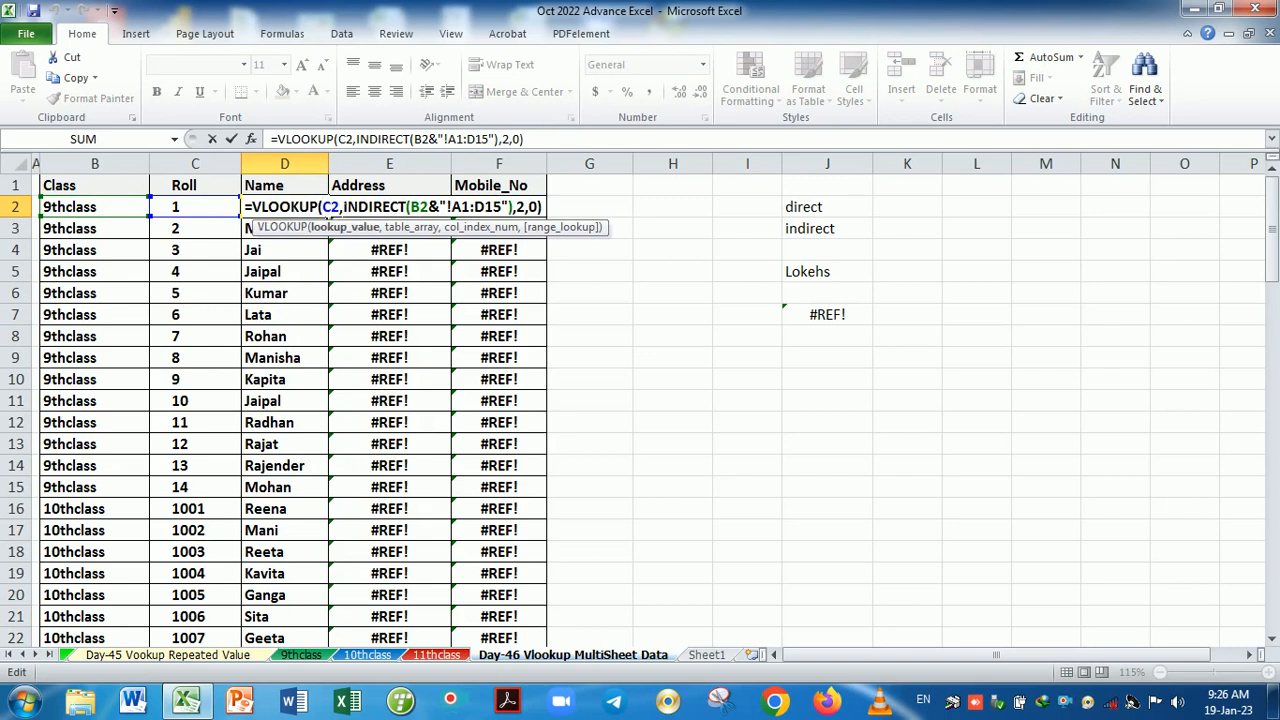
pyautogui.press('F4')
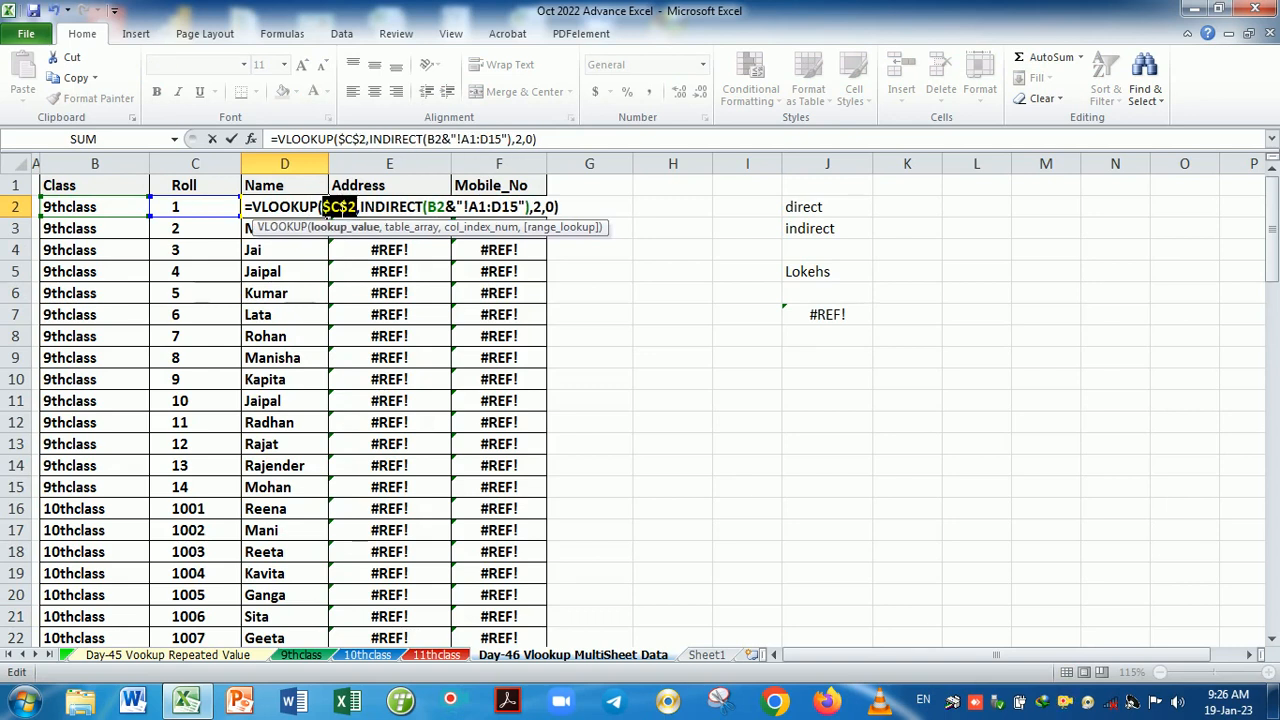
pyautogui.press('F4')
pyautogui.press('F4')
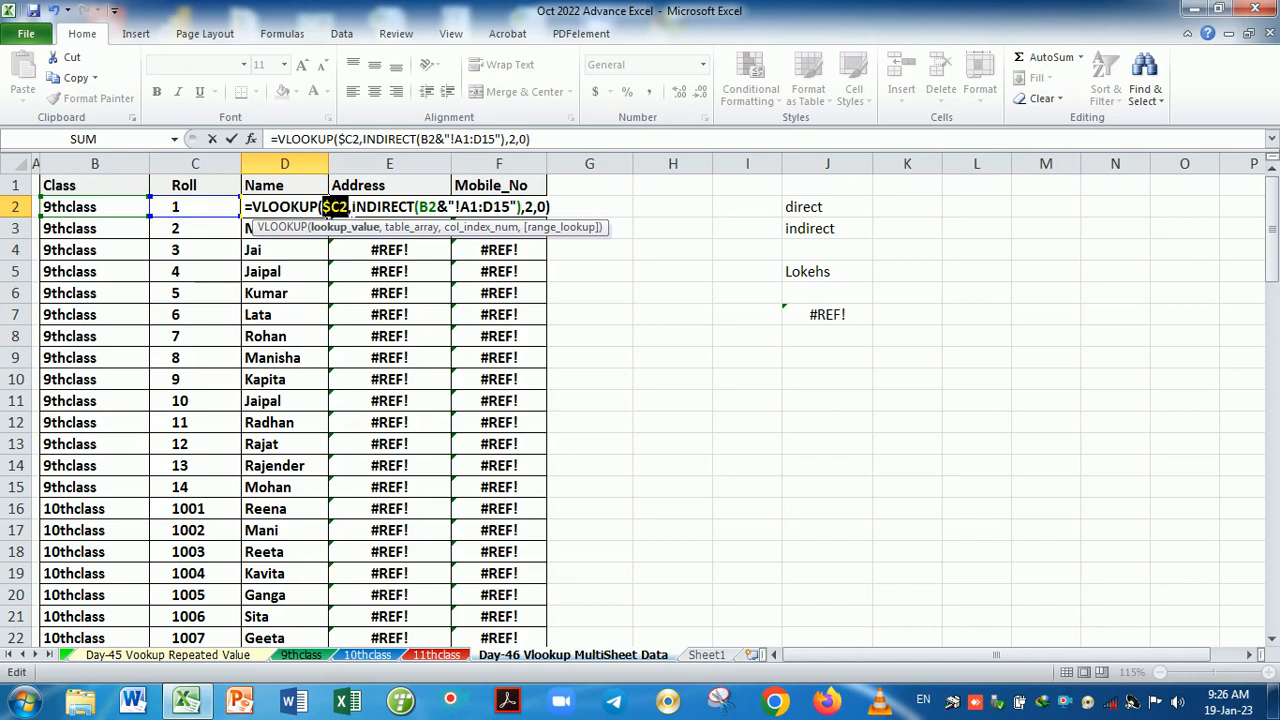
pyautogui.click(425, 207)
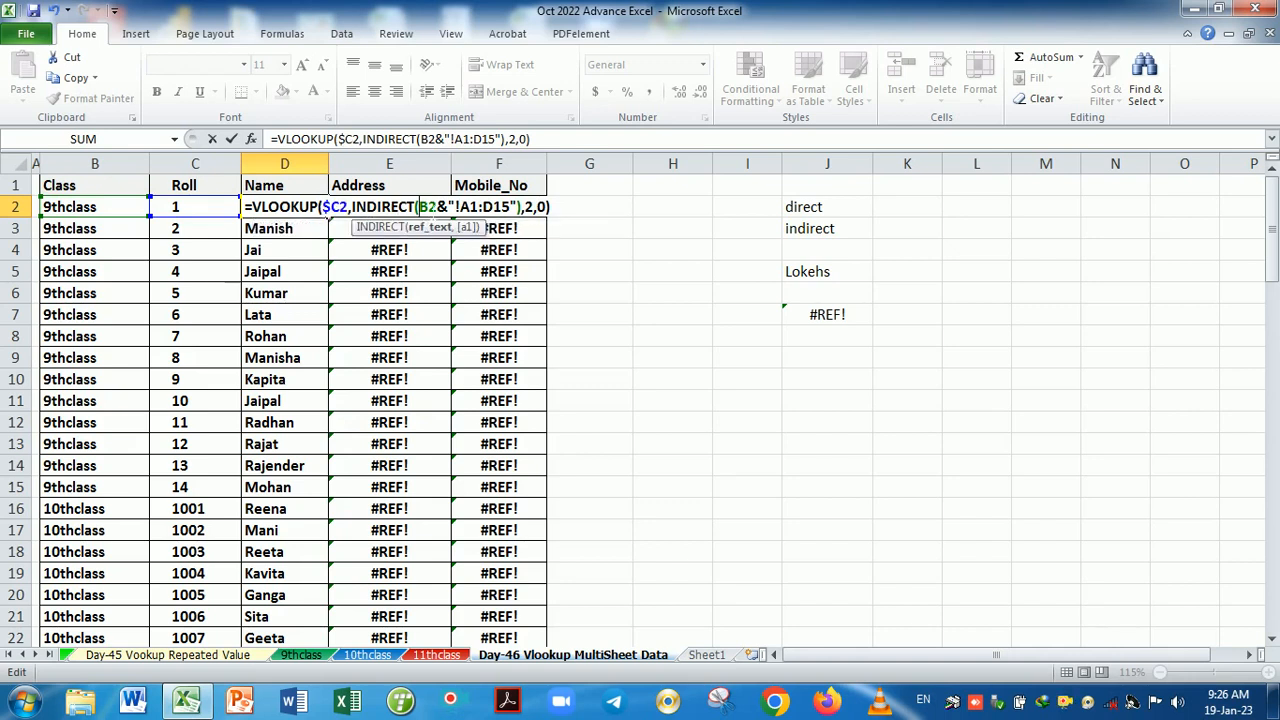
pyautogui.press('F4')
pyautogui.press('F4')
pyautogui.press('F4')
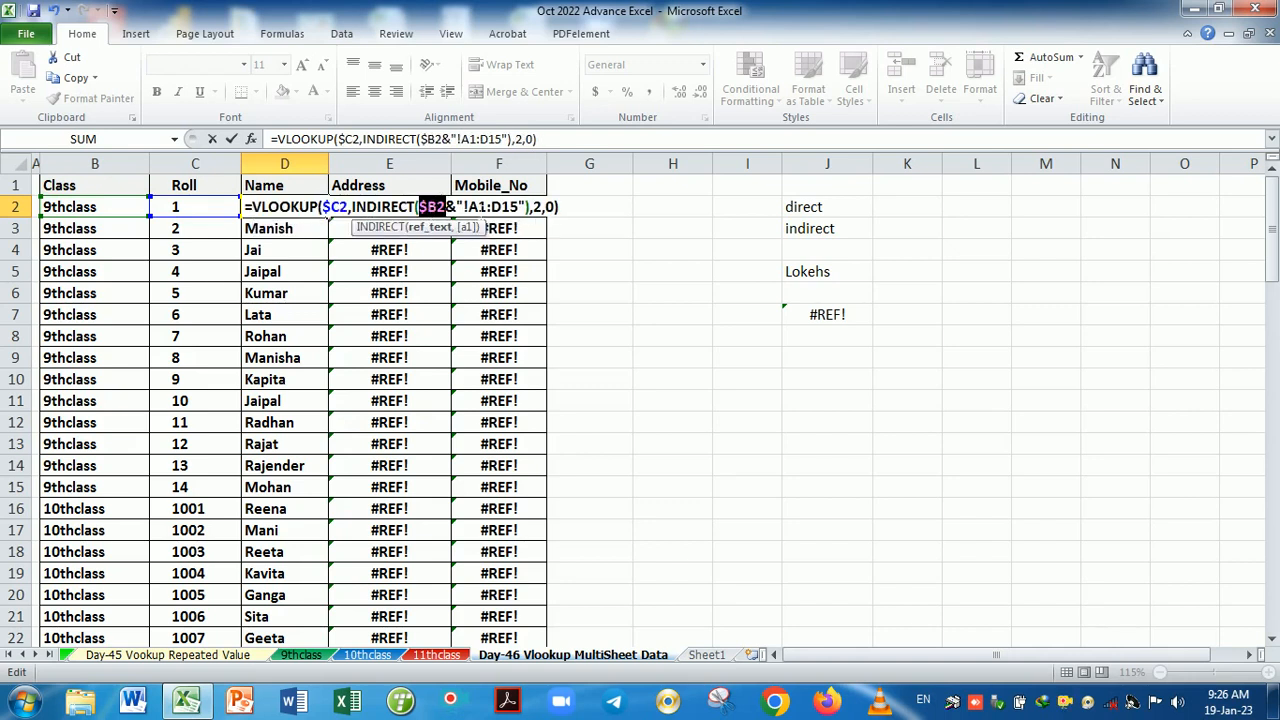
# - Lock the INDIRECT range columns in D2 as $A1:$D15 and copy the formula across to E2:F2
pyautogui.moveTo(468, 207); pyautogui.dragTo(500, 207)
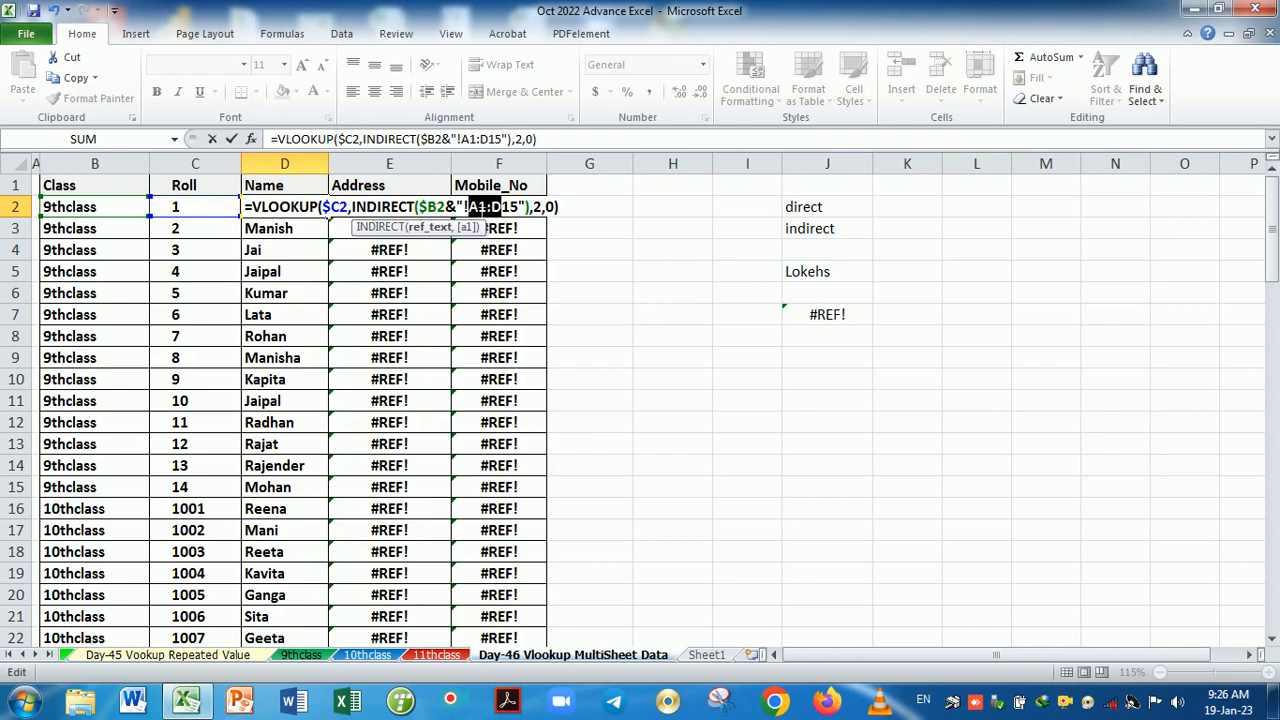
pyautogui.press('Left')
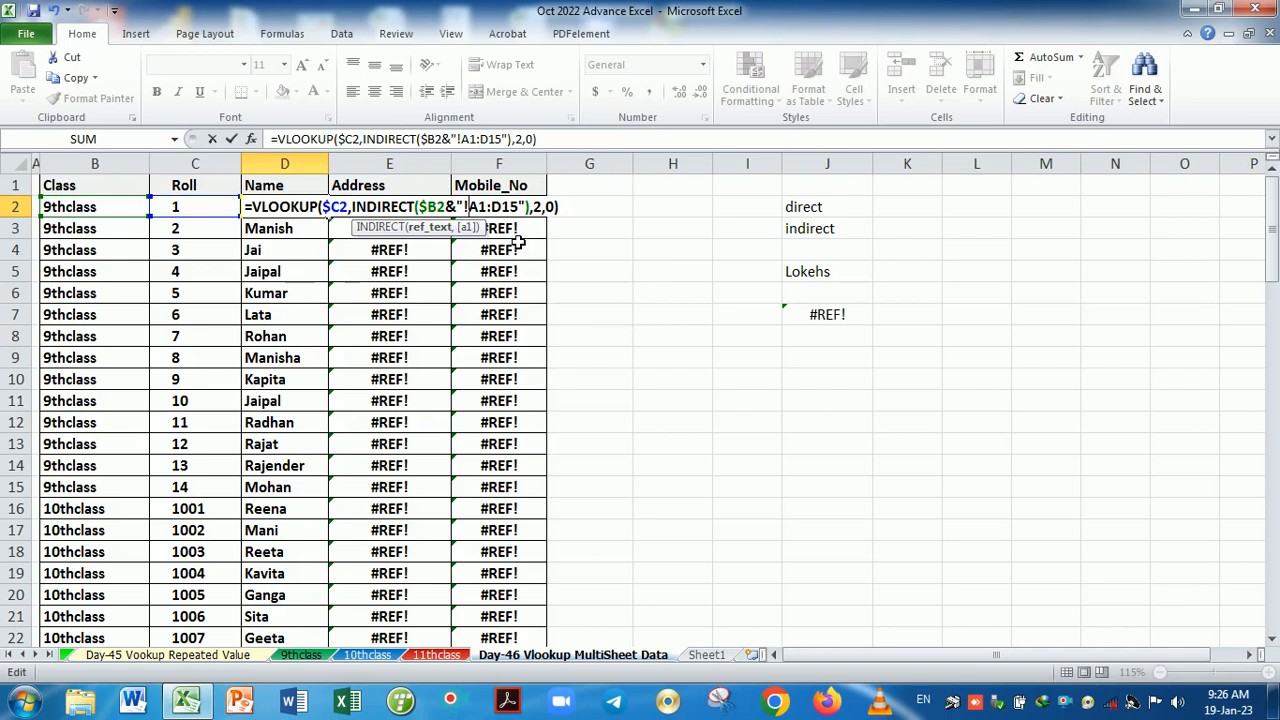
pyautogui.write('$A1:')
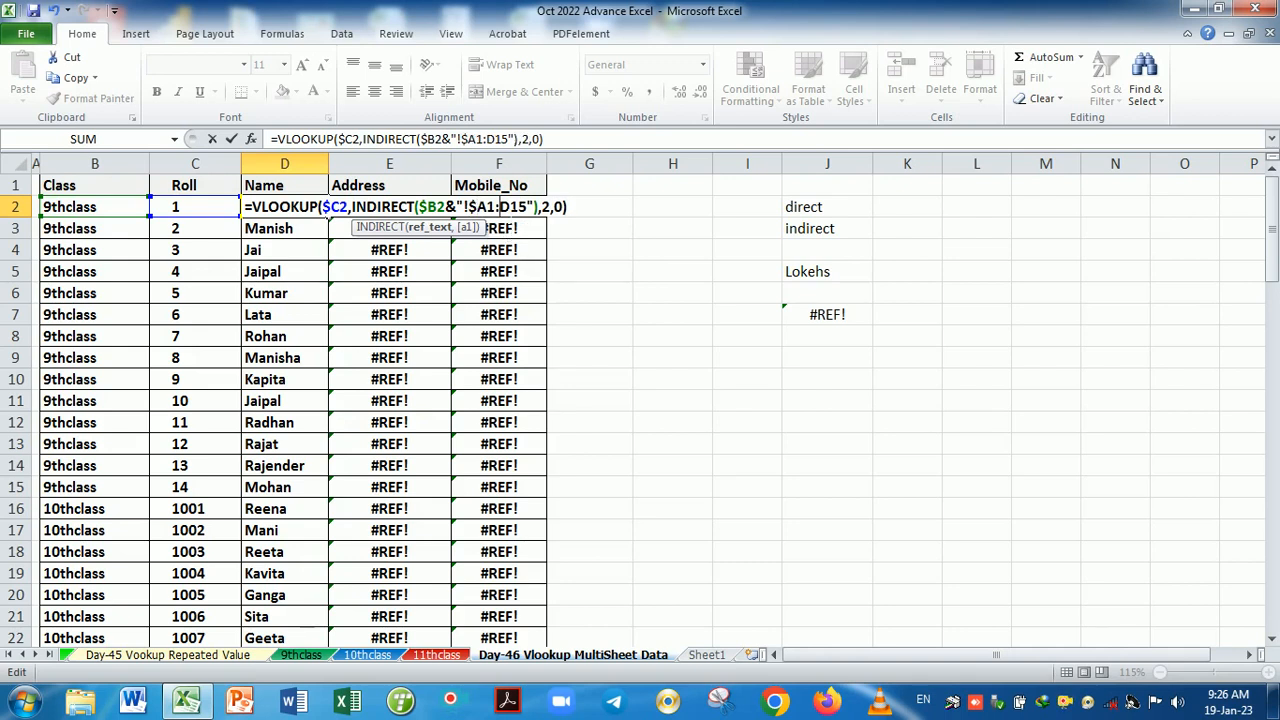
pyautogui.write('$')
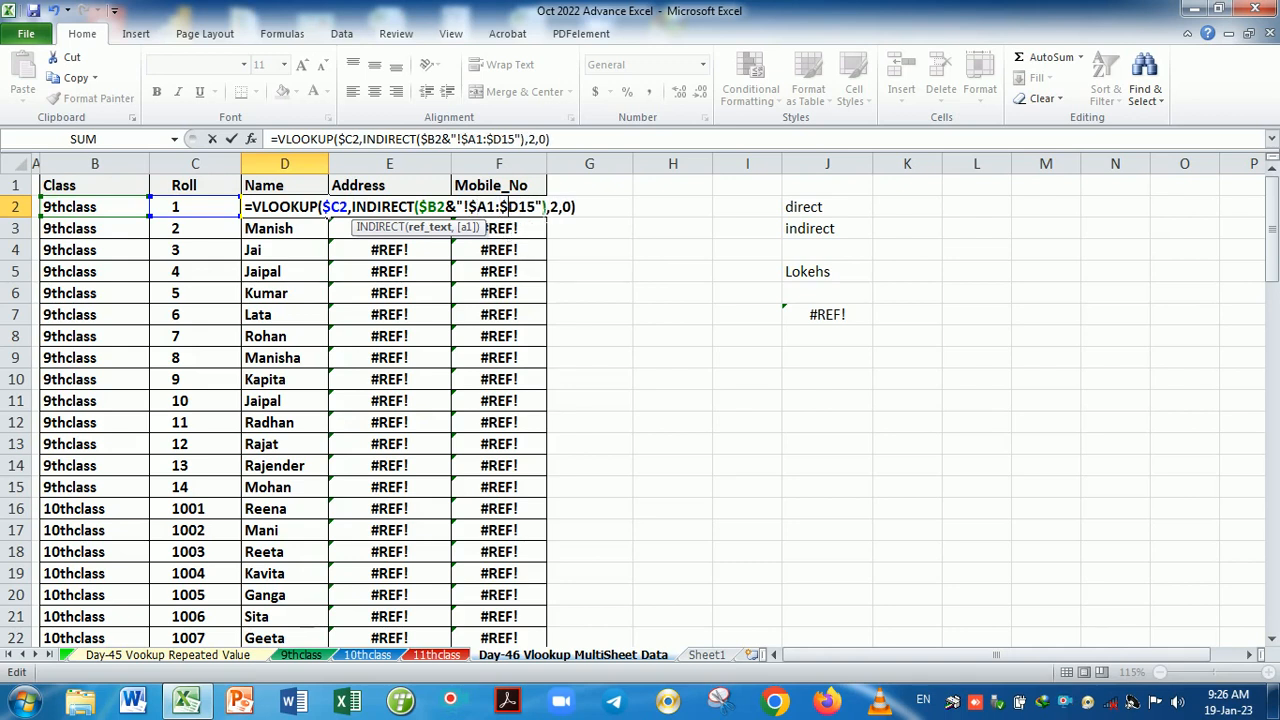
pyautogui.press('Return')
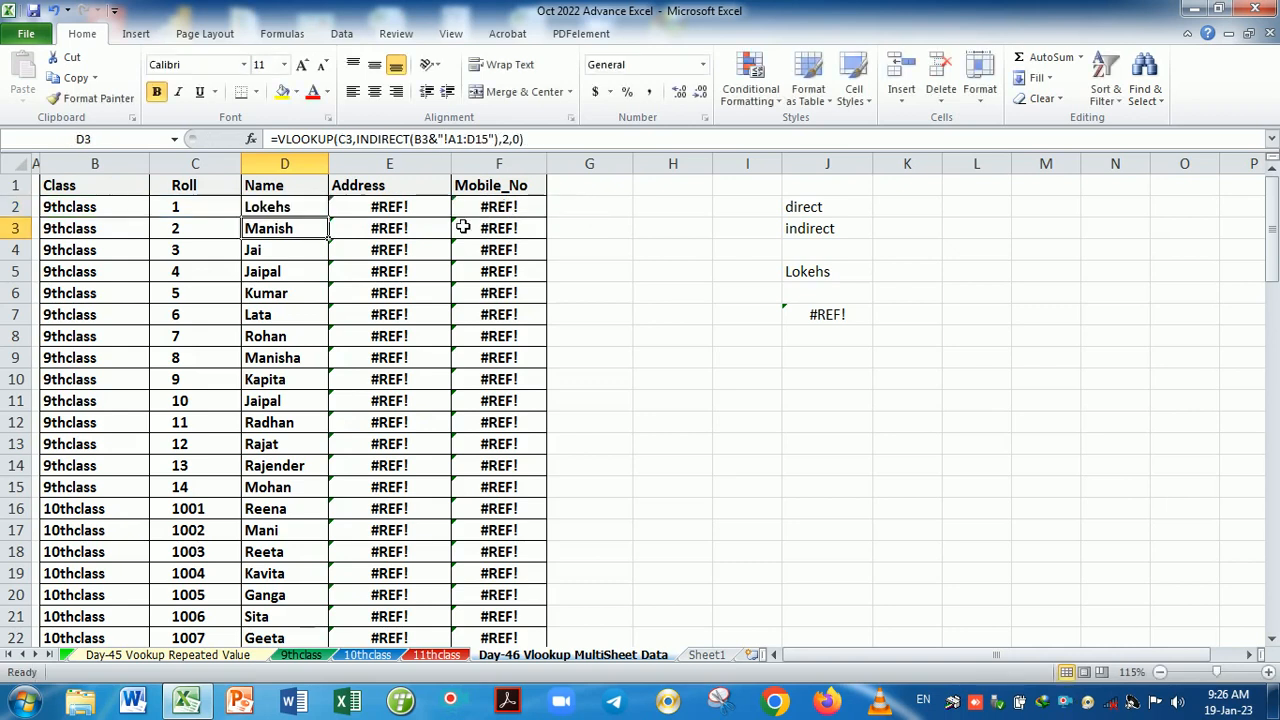
pyautogui.click(300, 210)
pyautogui.moveTo(330, 218); pyautogui.dragTo(531, 226)
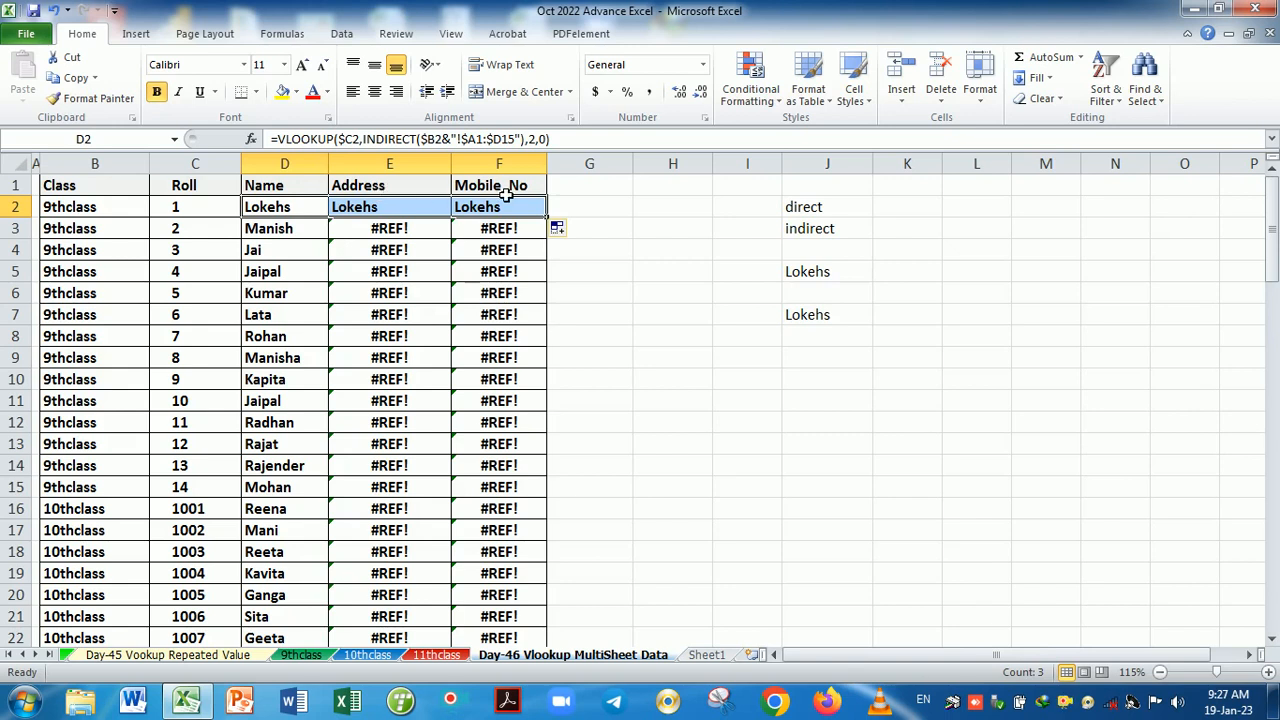
# - Replace the fixed column index and closing arguments in D2's VLOOKUP with a MATCH function using header D1 as its lookup value
pyautogui.doubleClick(302, 207)
pyautogui.press('End')
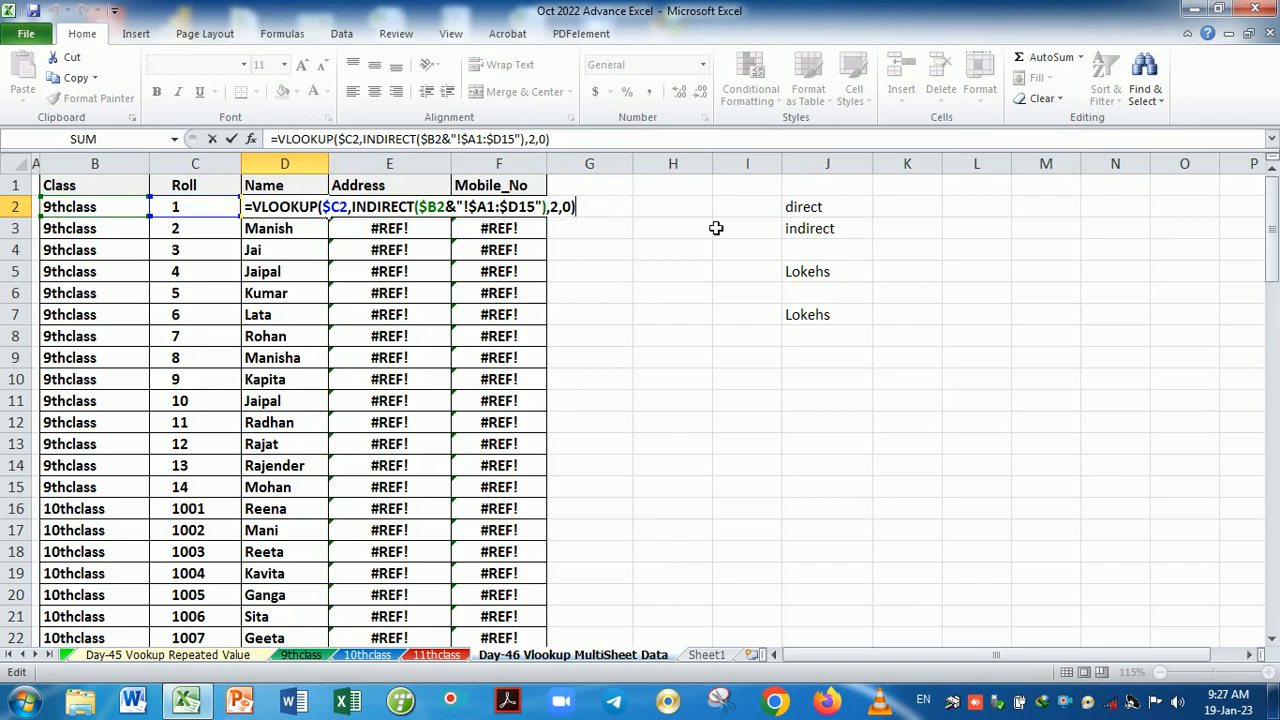
pyautogui.press('BackSpace')
pyautogui.press('BackSpace')
pyautogui.press('BackSpace')
pyautogui.press('BackSpace')
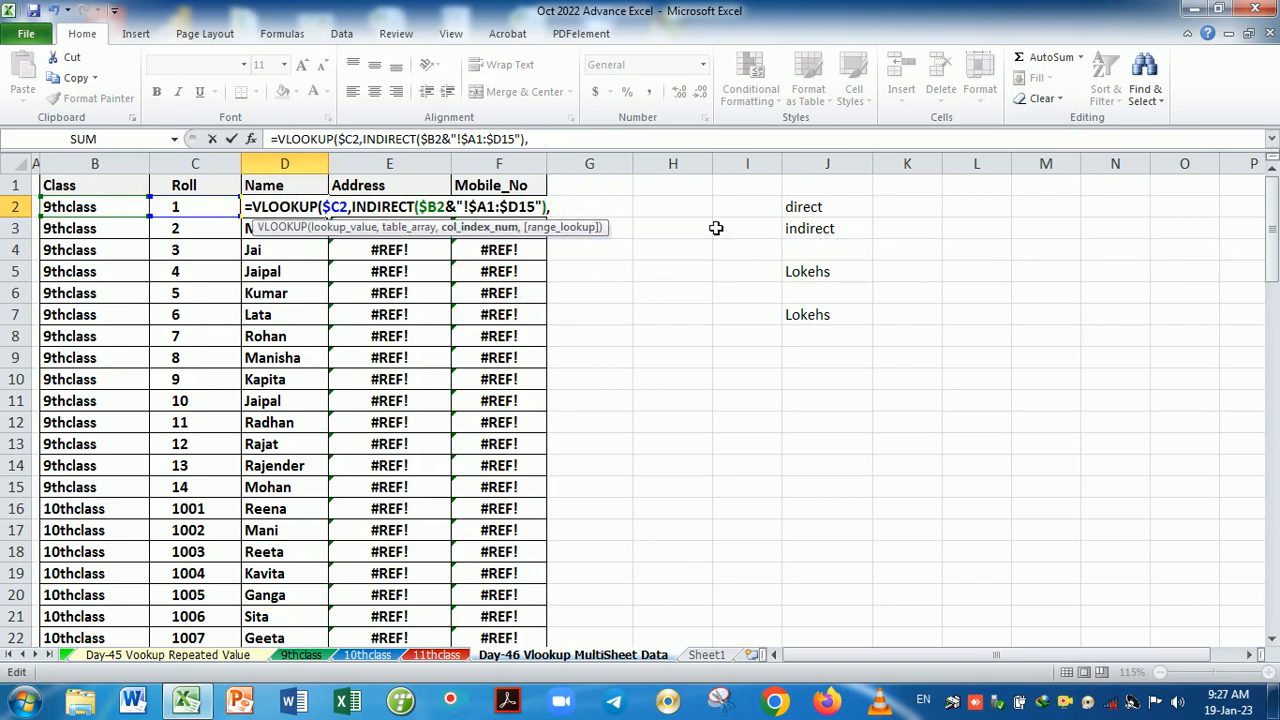
pyautogui.write('matc')
pyautogui.press('Tab')
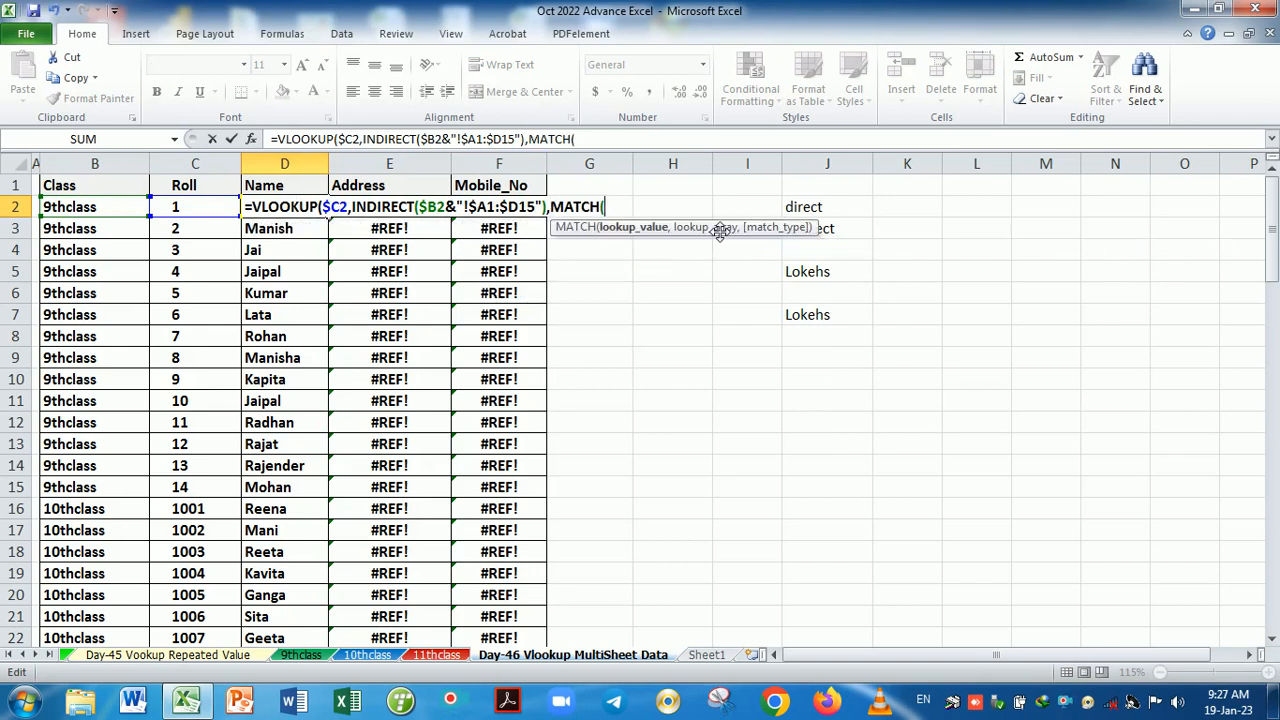
pyautogui.click(310, 193)
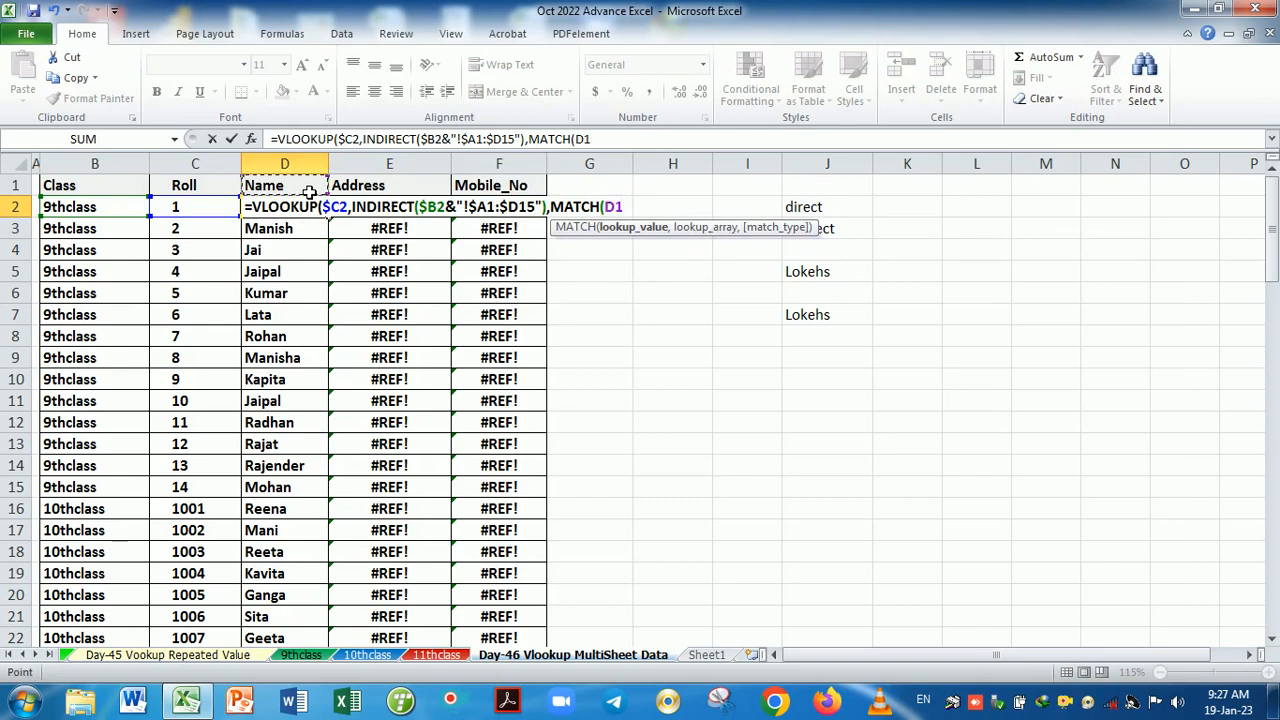
pyautogui.write(',')
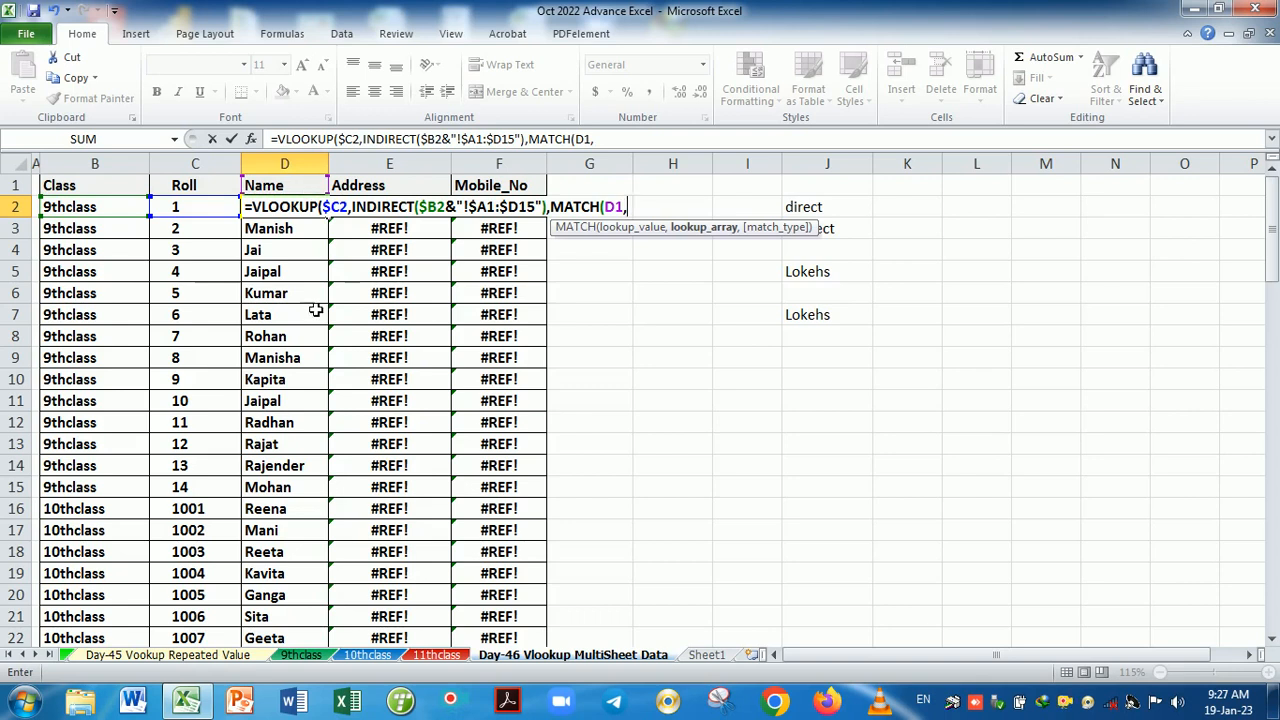
# - Complete the MATCH with '9thclass'!$A$1:$D$1 and exact match 0, and close the VLOOKUP with range lookup 0
pyautogui.click(305, 655)
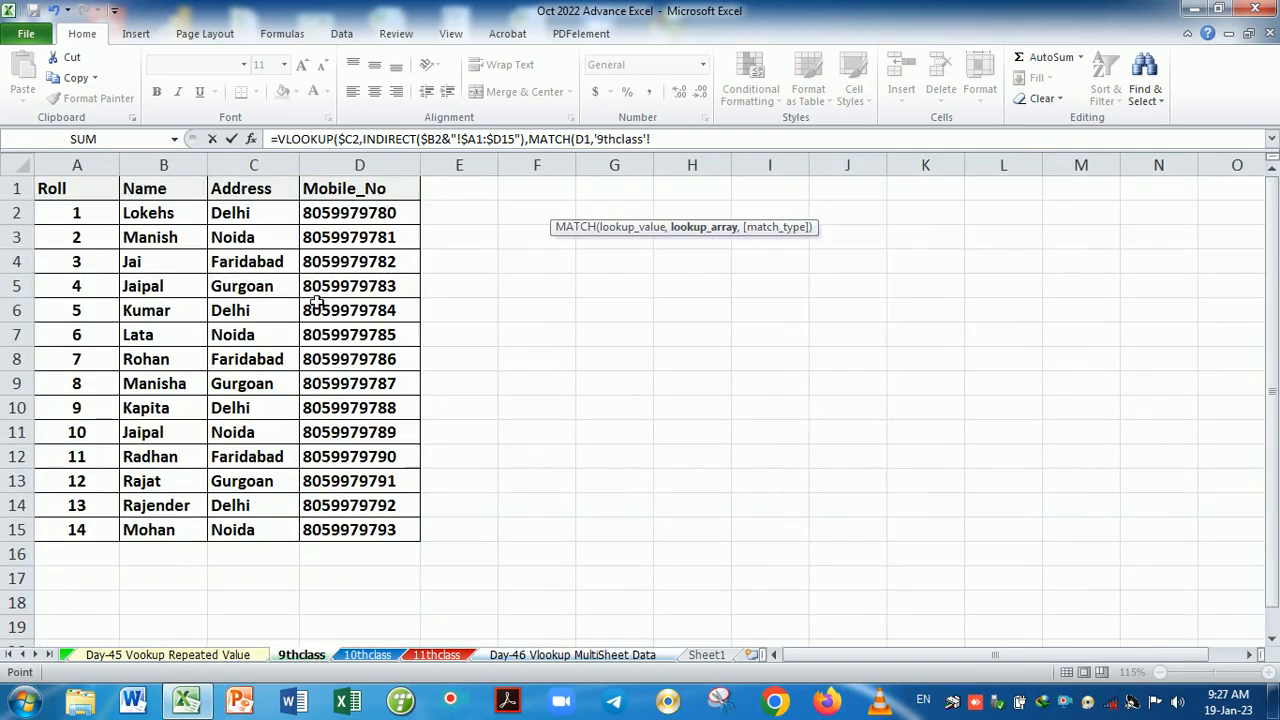
pyautogui.click(100, 192)
pyautogui.moveTo(100, 192); pyautogui.dragTo(363, 189)
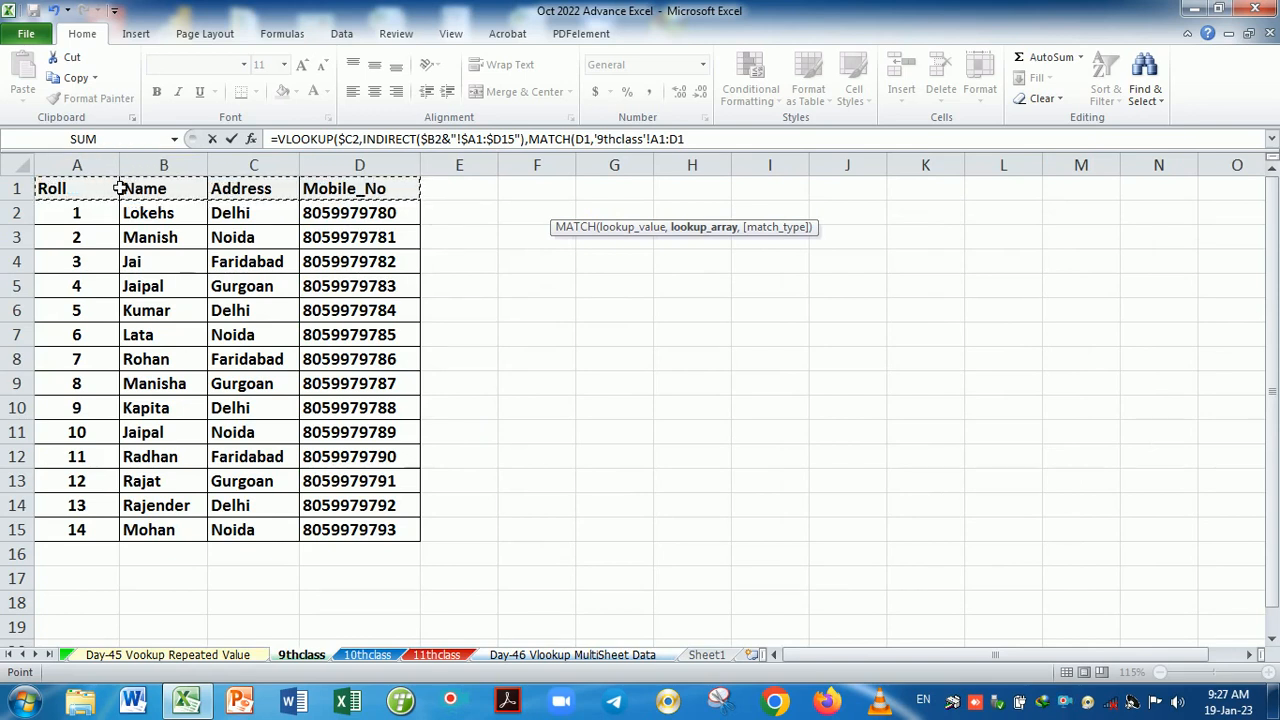
pyautogui.press('F4')
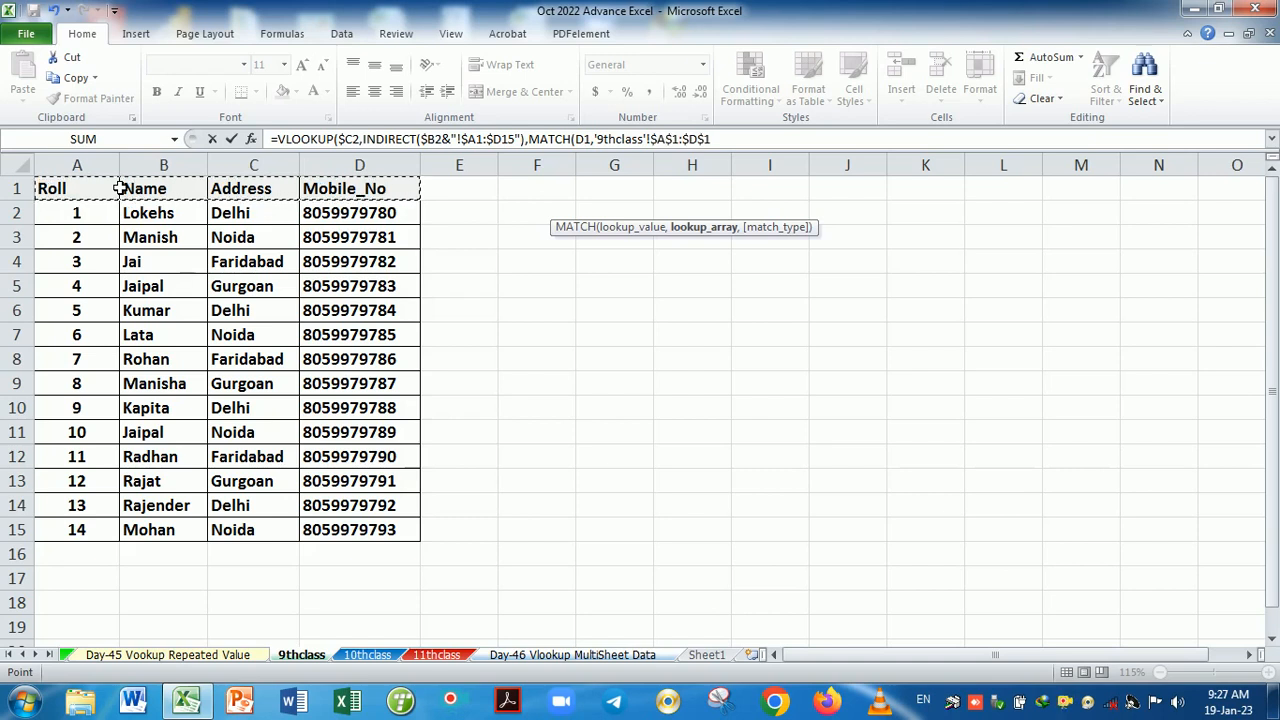
pyautogui.write(',')
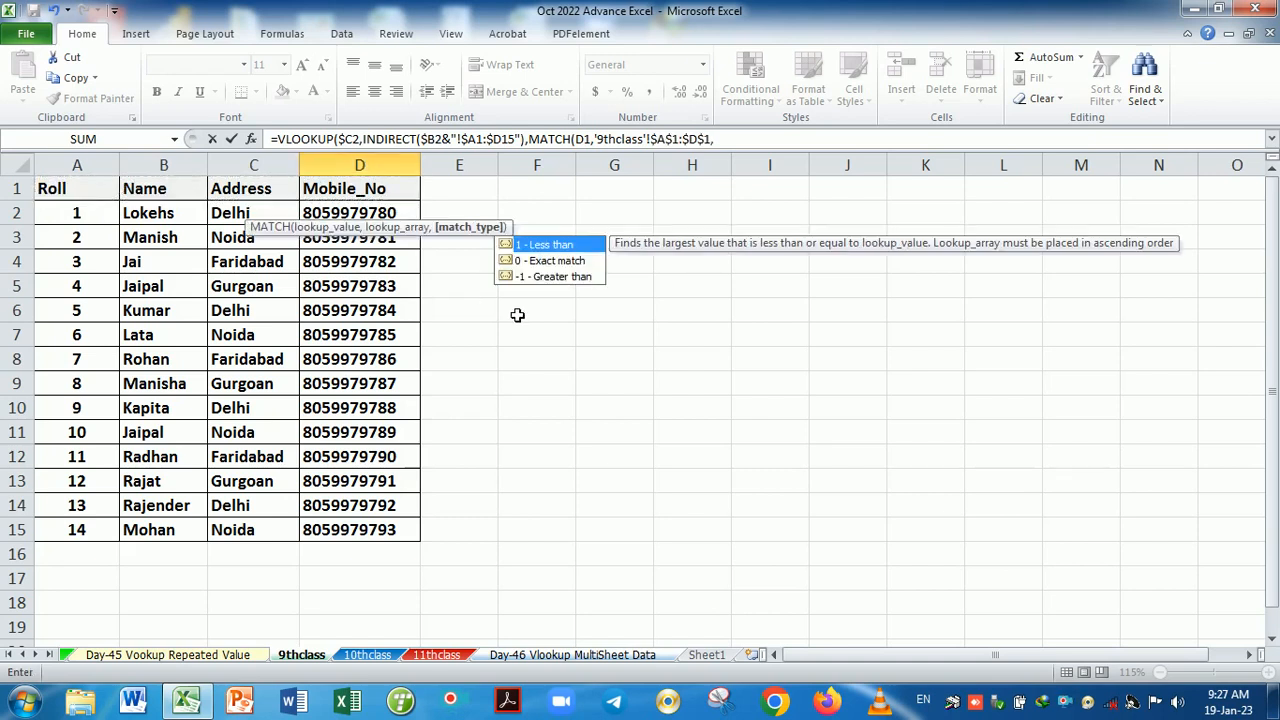
pyautogui.doubleClick(540, 261)
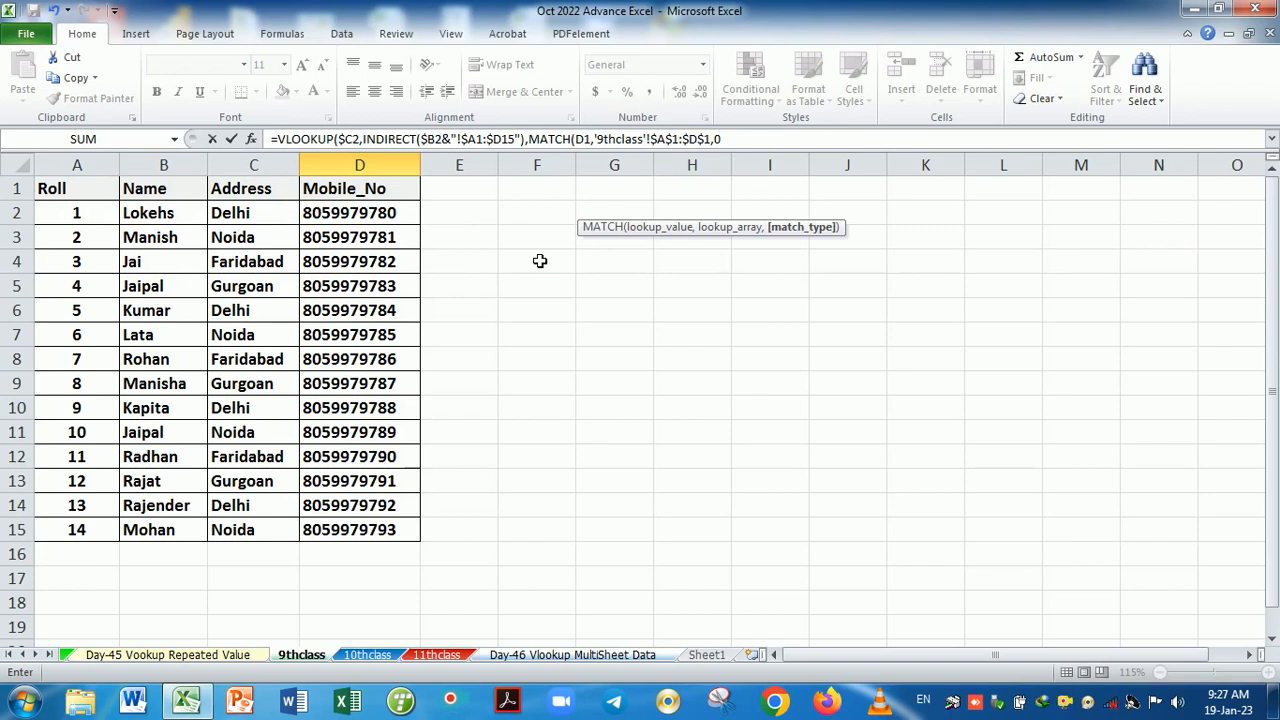
pyautogui.write('),0')
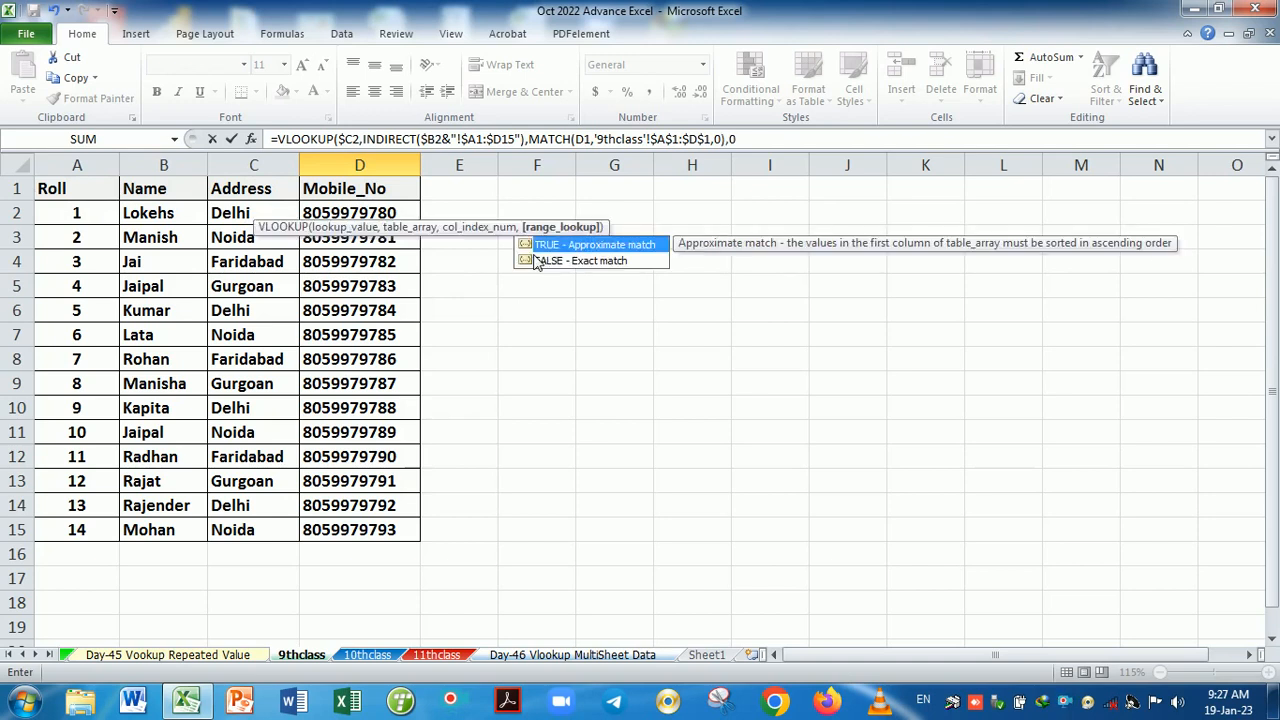
pyautogui.press('Return')
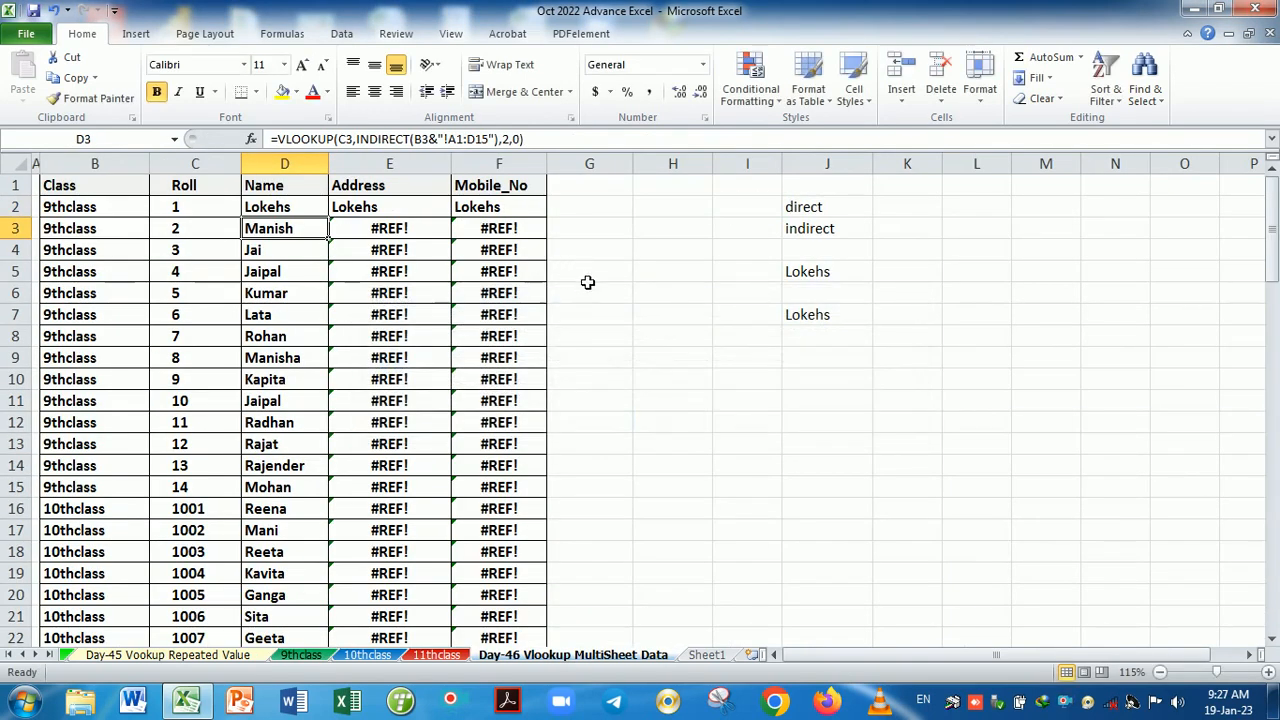
# - Copy the MATCH-based formula from D2 across to F2 and fill D2:F2 down through row 38
pyautogui.click(304, 210)
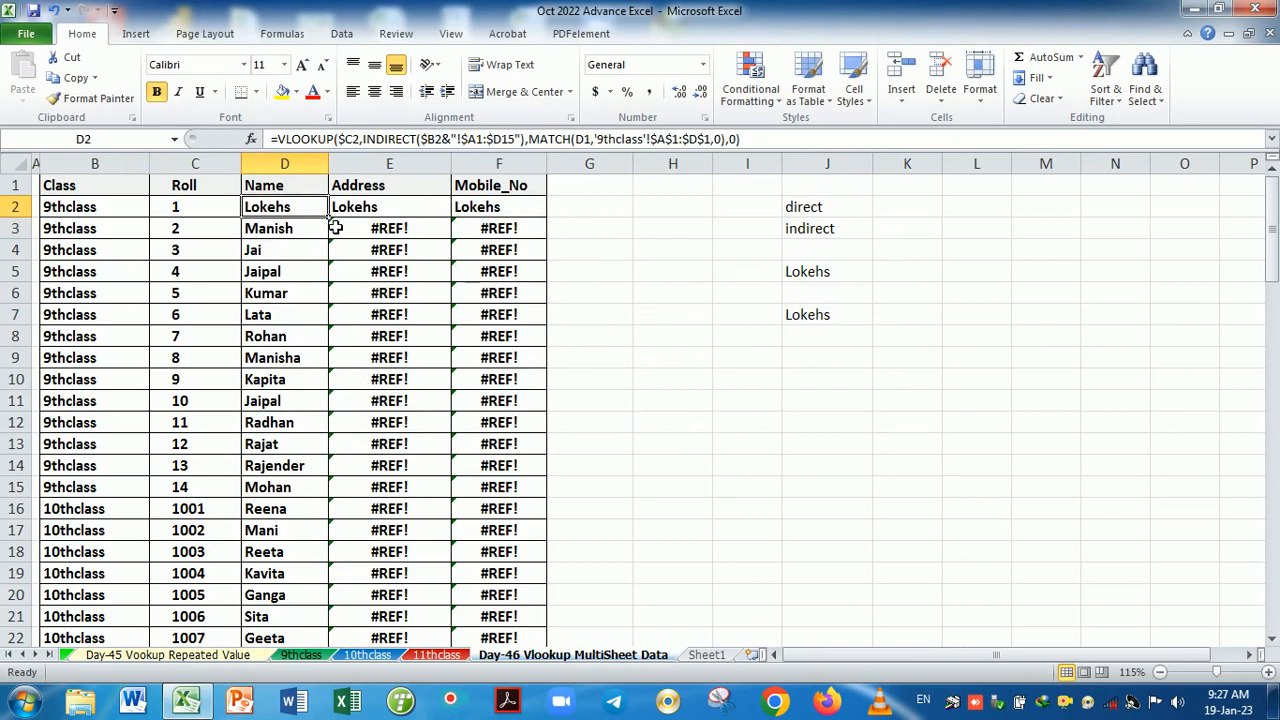
pyautogui.moveTo(330, 220); pyautogui.dragTo(536, 221)
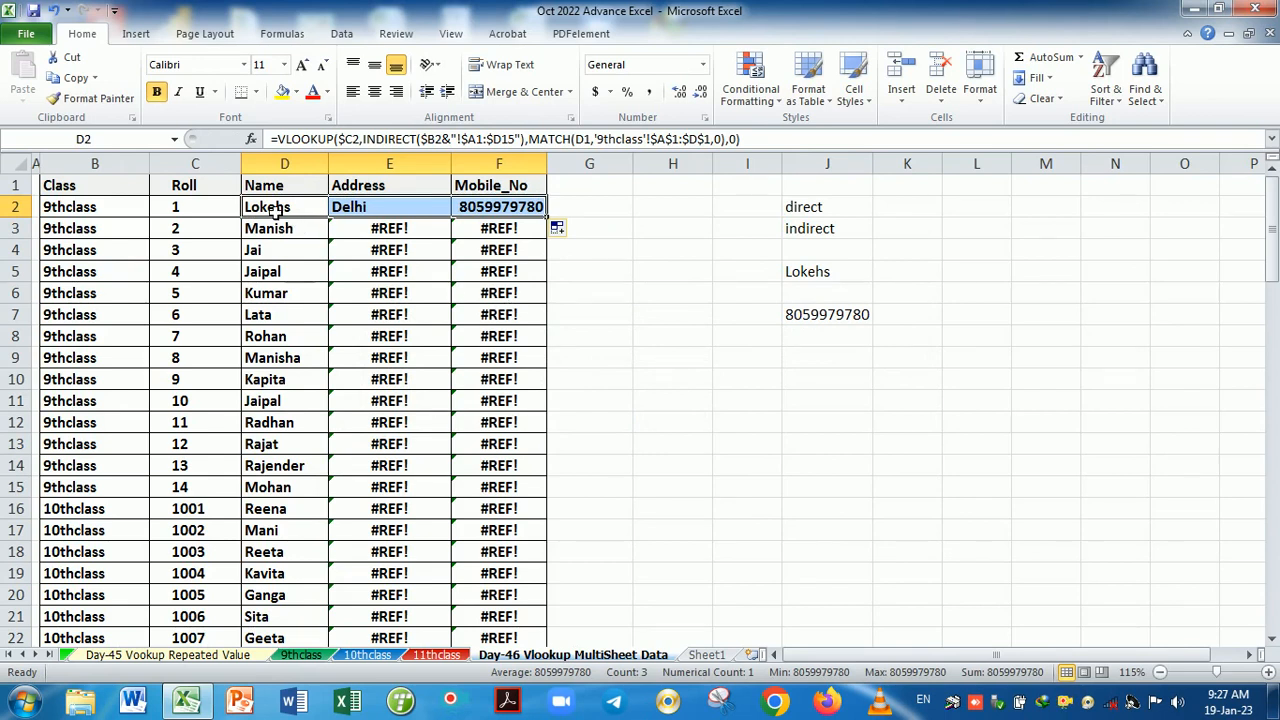
pyautogui.moveTo(277, 213); pyautogui.dragTo(551, 225)
pyautogui.doubleClick(551, 225)
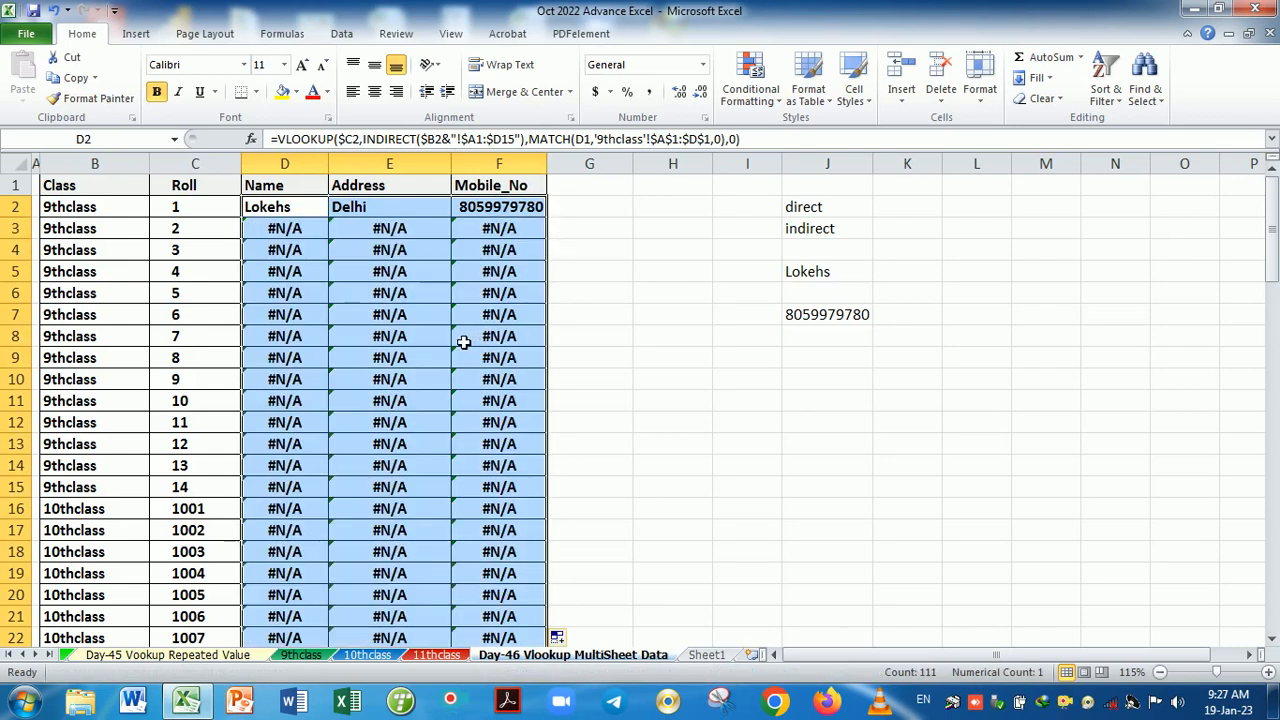
pyautogui.scroll(-2, 464, 339)
pyautogui.scroll(-7, 464, 339)
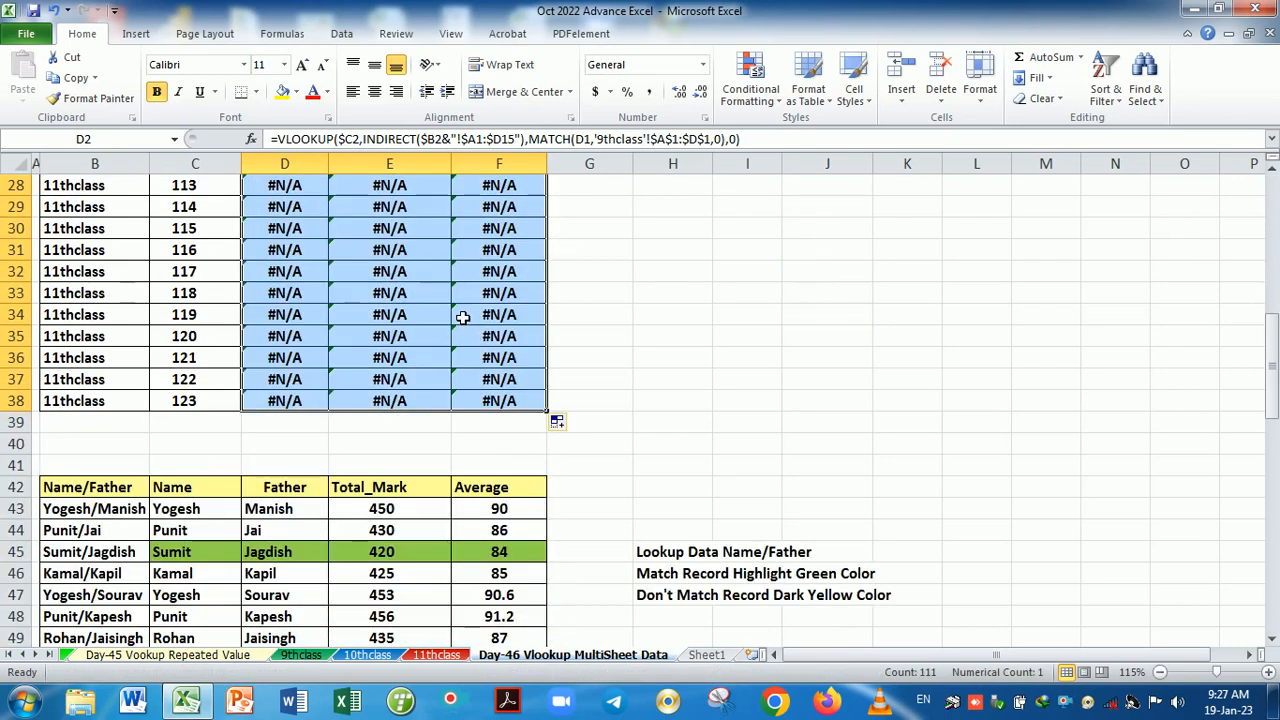
pyautogui.scroll(4, 463, 317)
pyautogui.scroll(5, 463, 317)
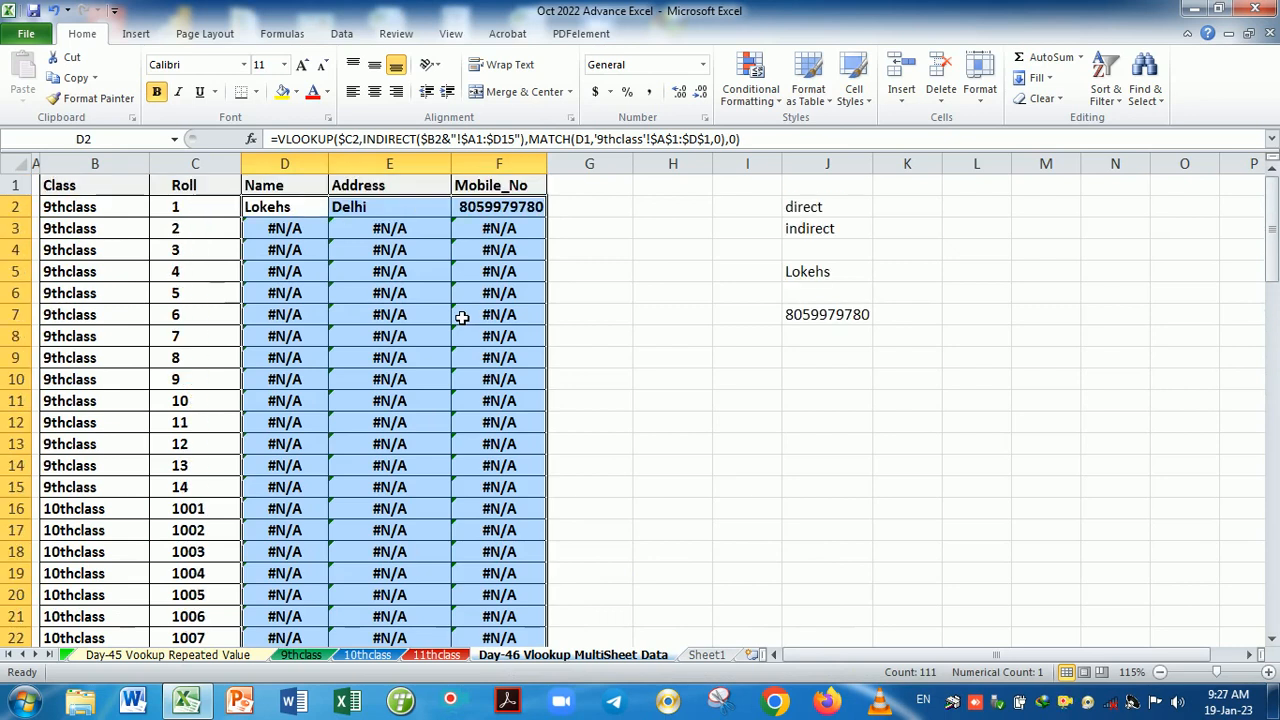
# - Lock the row of the MATCH lookup value in D3's VLOOKUP formula as D$2
pyautogui.doubleClick(297, 214)
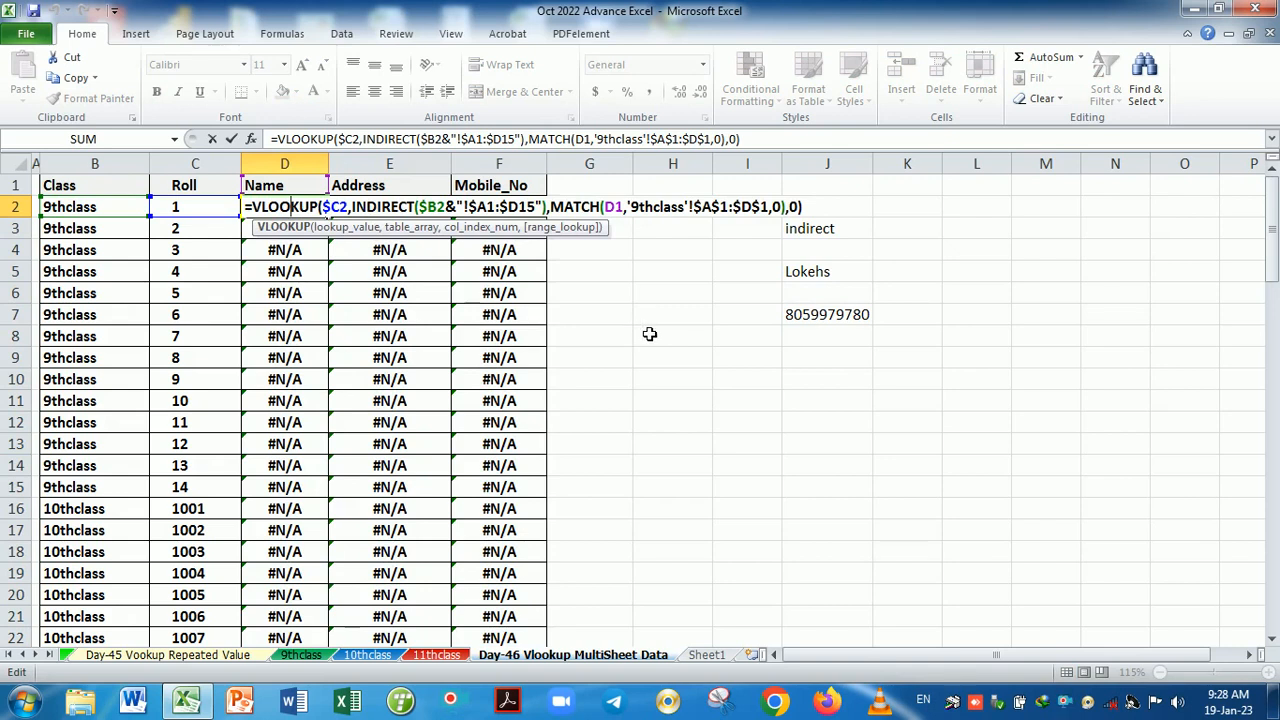
pyautogui.press('Return')
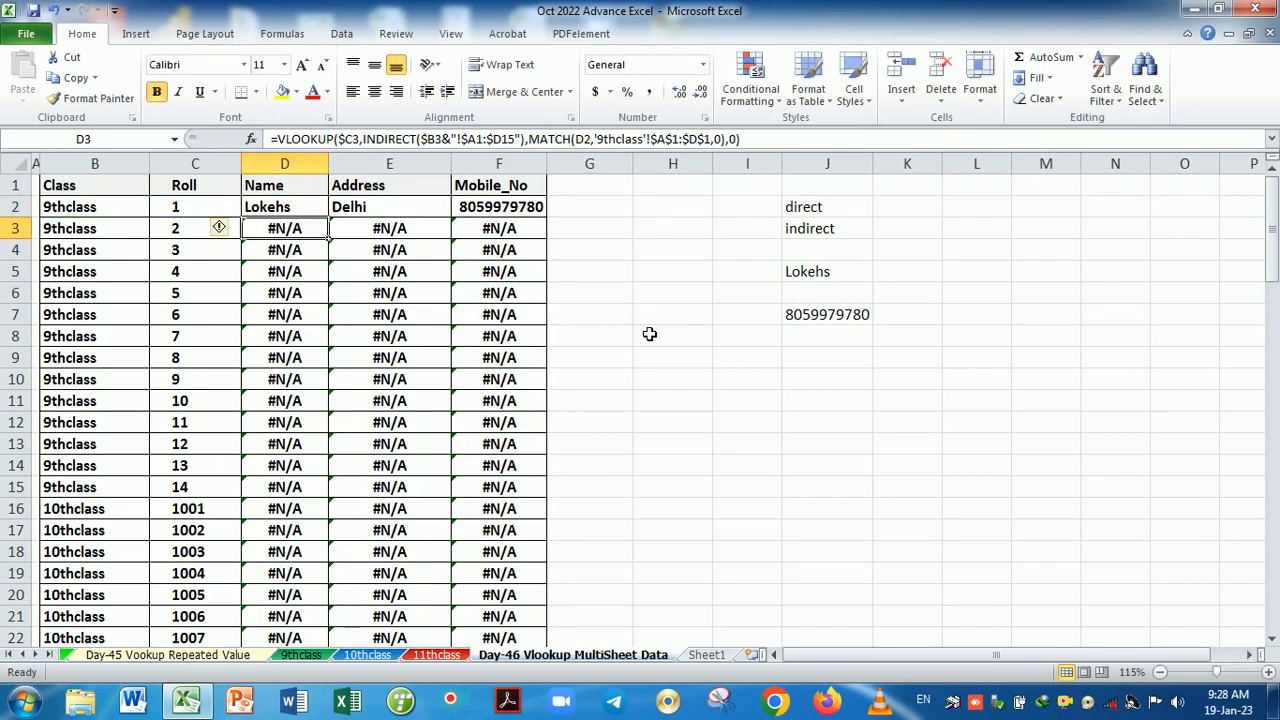
pyautogui.click(302, 207)
pyautogui.doubleClick(302, 207)
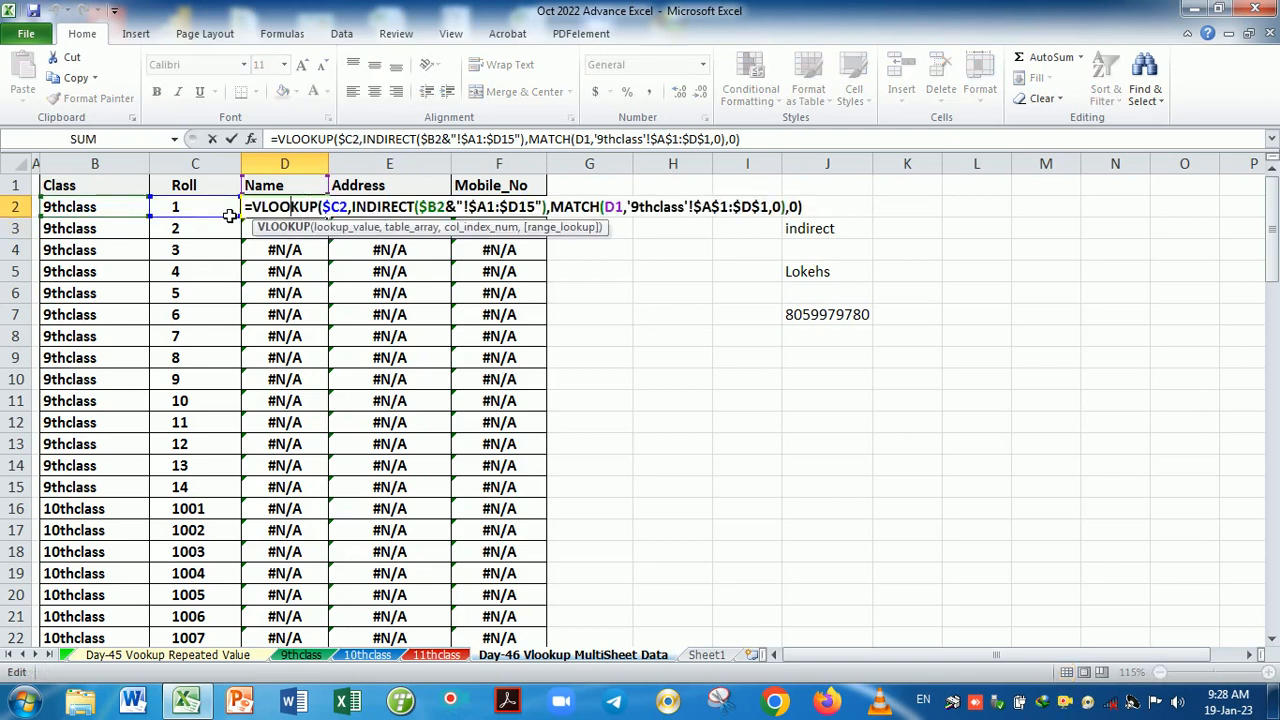
pyautogui.press('Return')
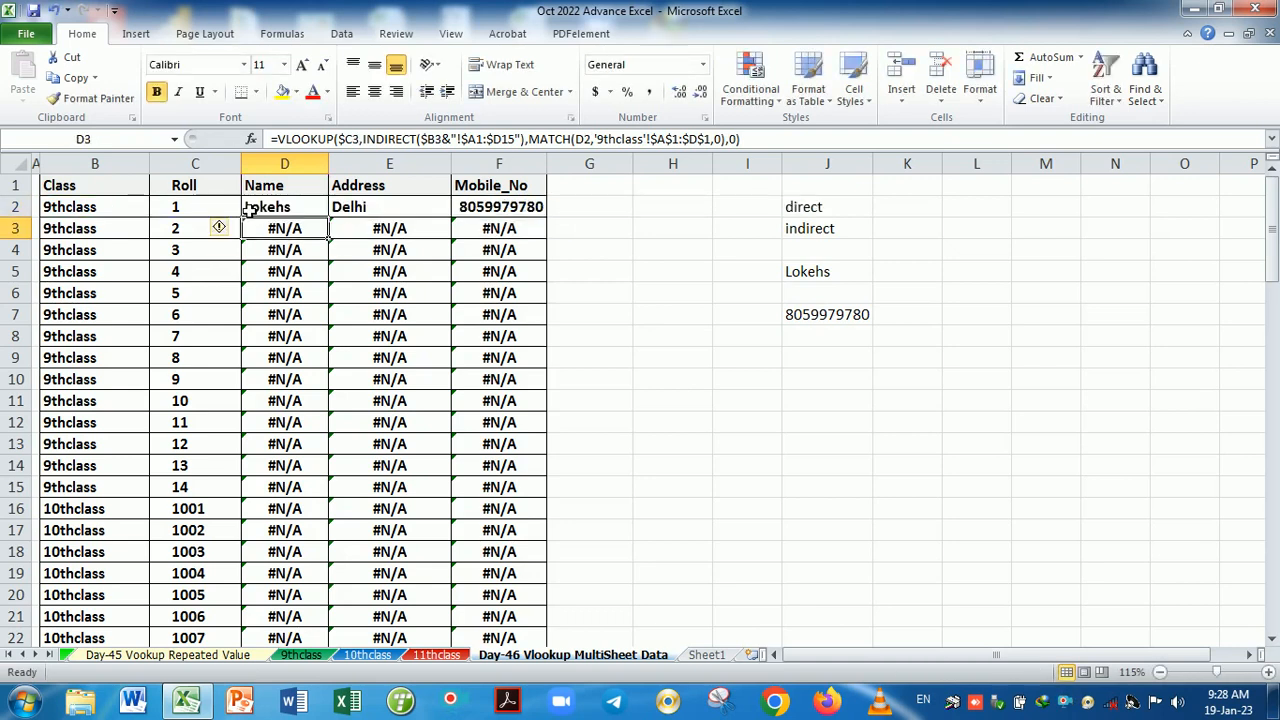
pyautogui.press('F2')
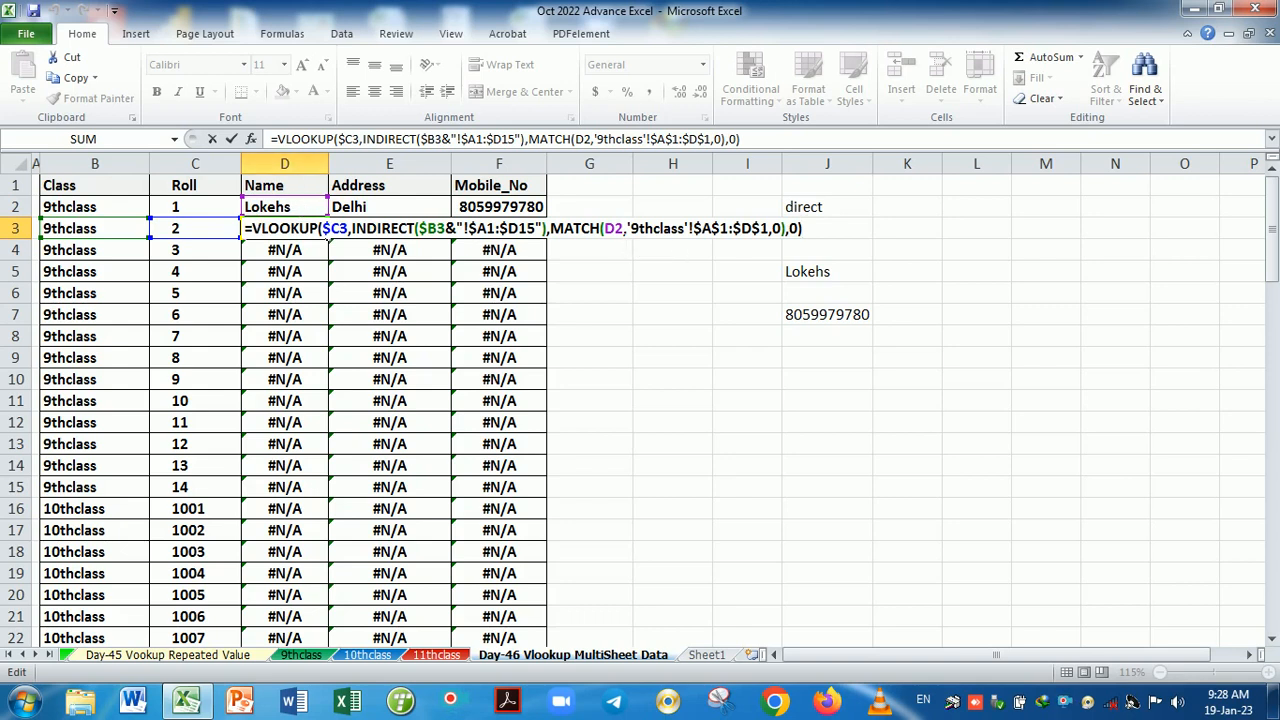
pyautogui.click(621, 229)
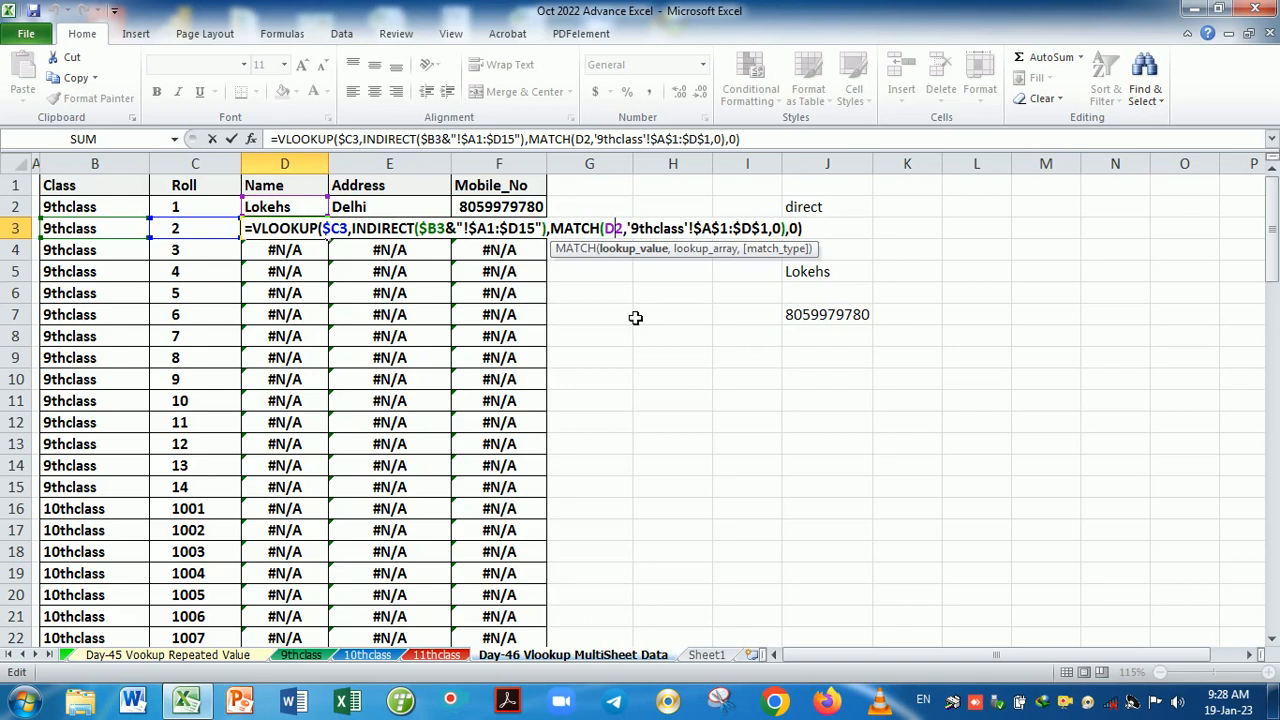
pyautogui.press('F4')
pyautogui.press('F4')
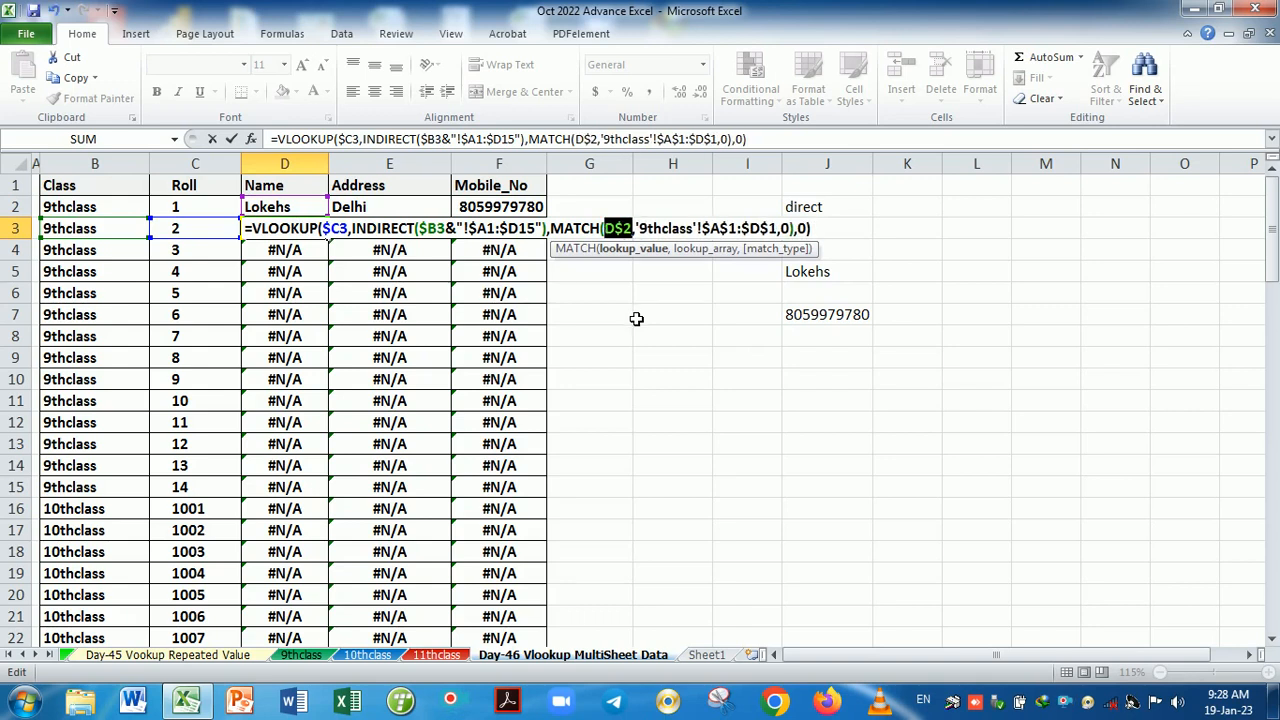
pyautogui.press('Return')
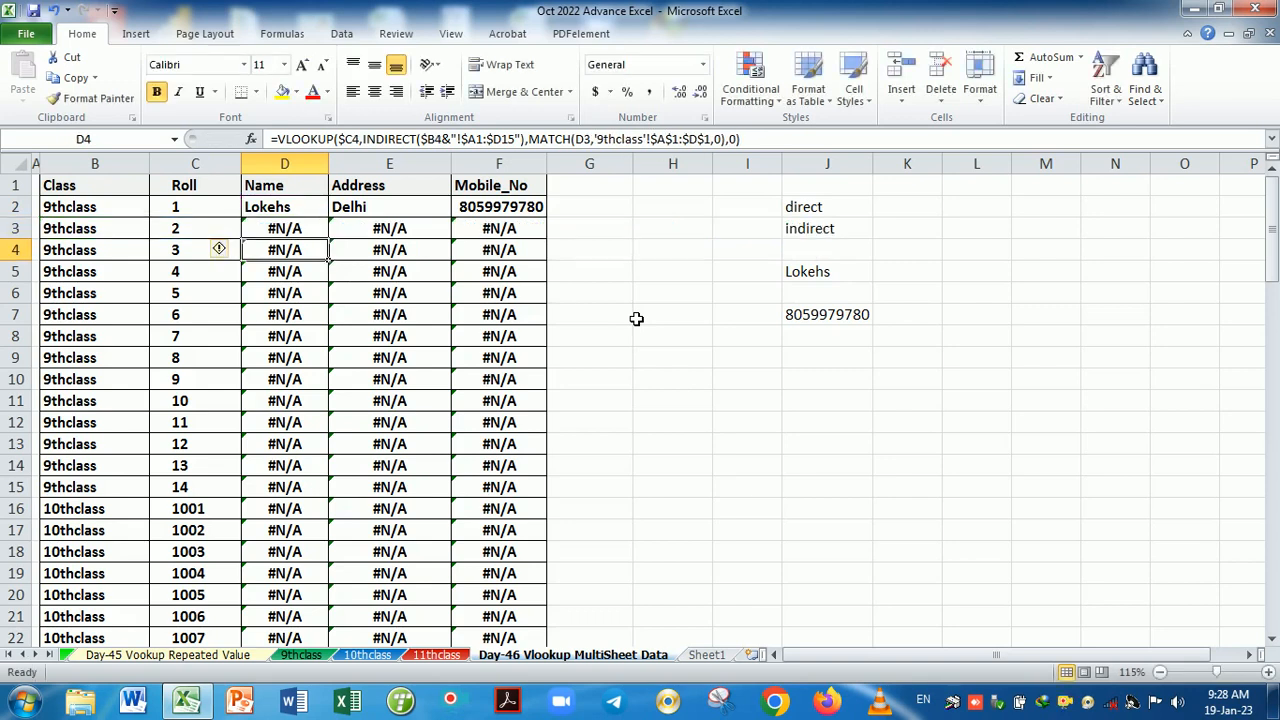
# - Copy D2's formula across to F2 again and refill D2:F2 down through row 38
pyautogui.click(308, 209)
pyautogui.moveTo(327, 216); pyautogui.dragTo(551, 224)
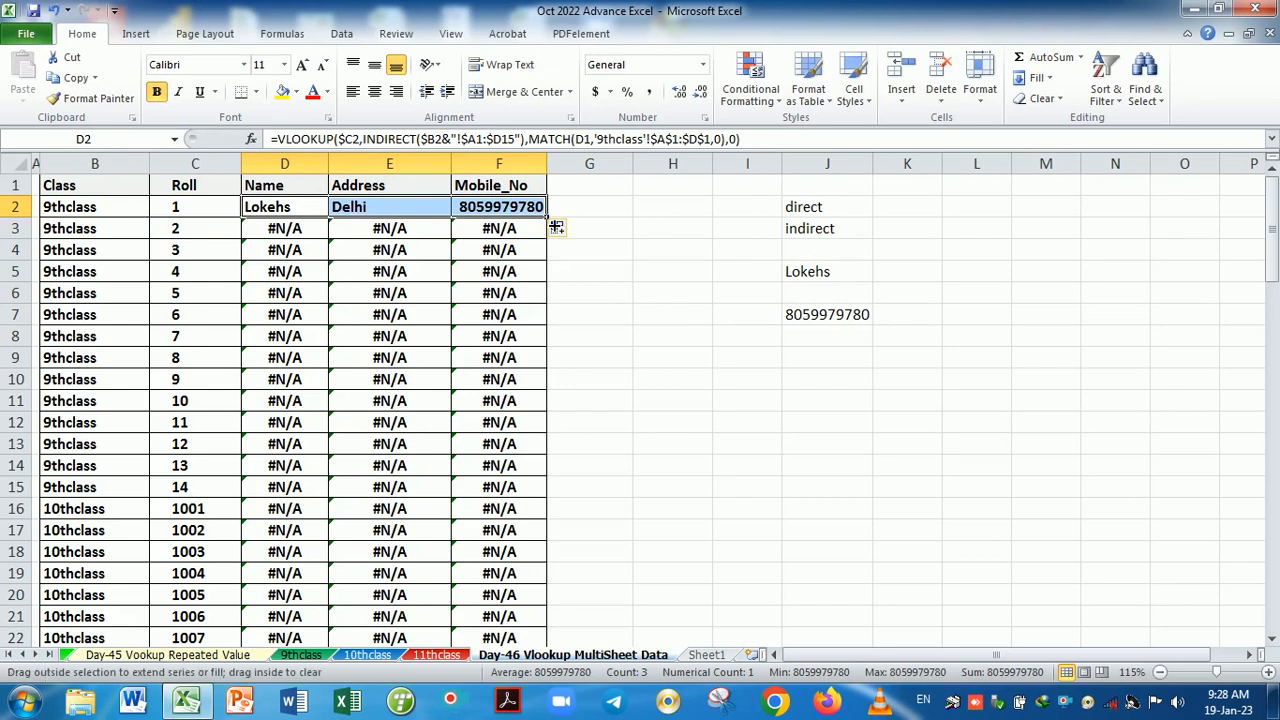
pyautogui.doubleClick(549, 218)
pyautogui.moveTo(295, 214); pyautogui.dragTo(533, 226)
pyautogui.moveTo(320, 216); pyautogui.dragTo(536, 214)
pyautogui.doubleClick(549, 226)
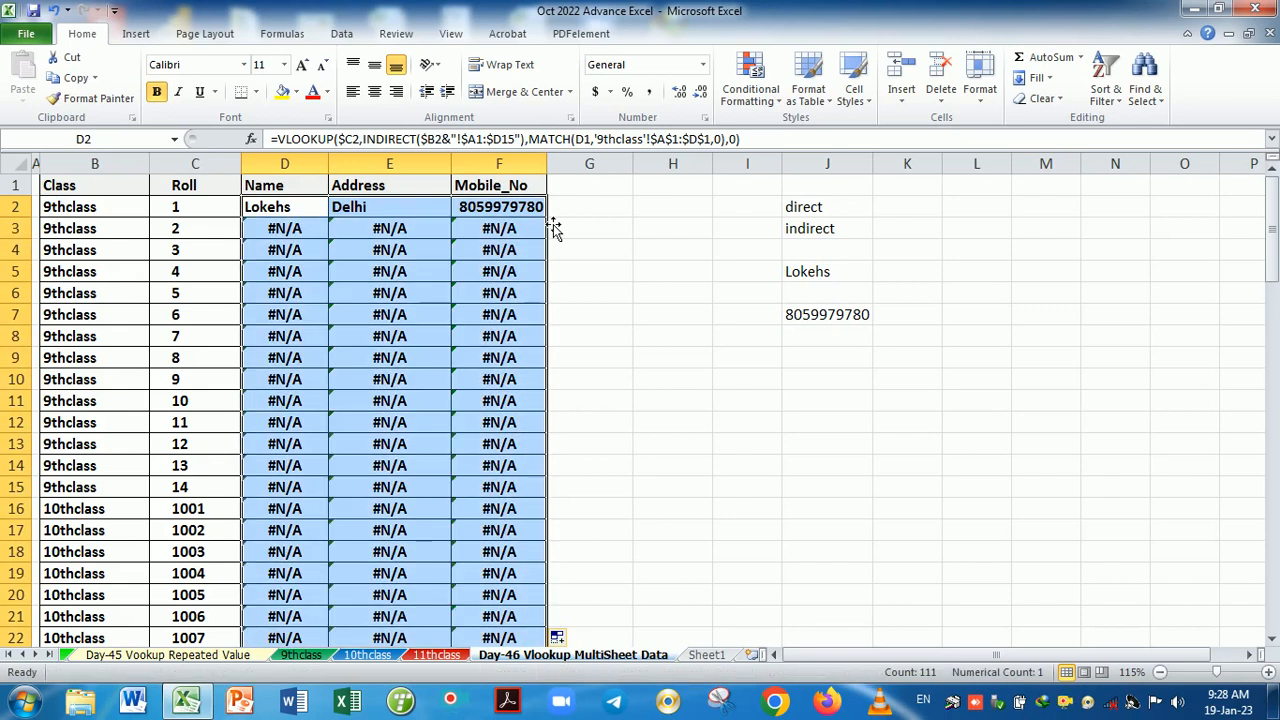
# - Replace the '9thclass' sheet reference in the lookup array of D2's MATCH with the start of an INDIRECT function
pyautogui.click(286, 207)
pyautogui.doubleClick(286, 207)
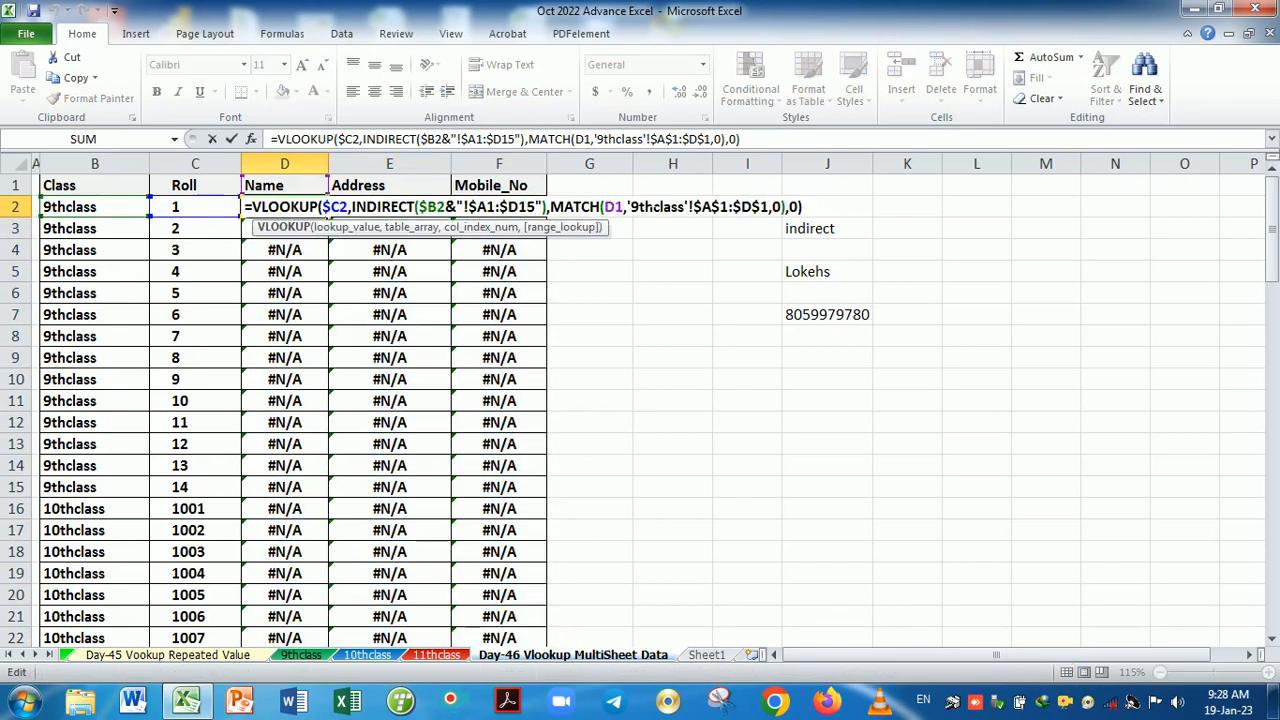
pyautogui.click(740, 207)
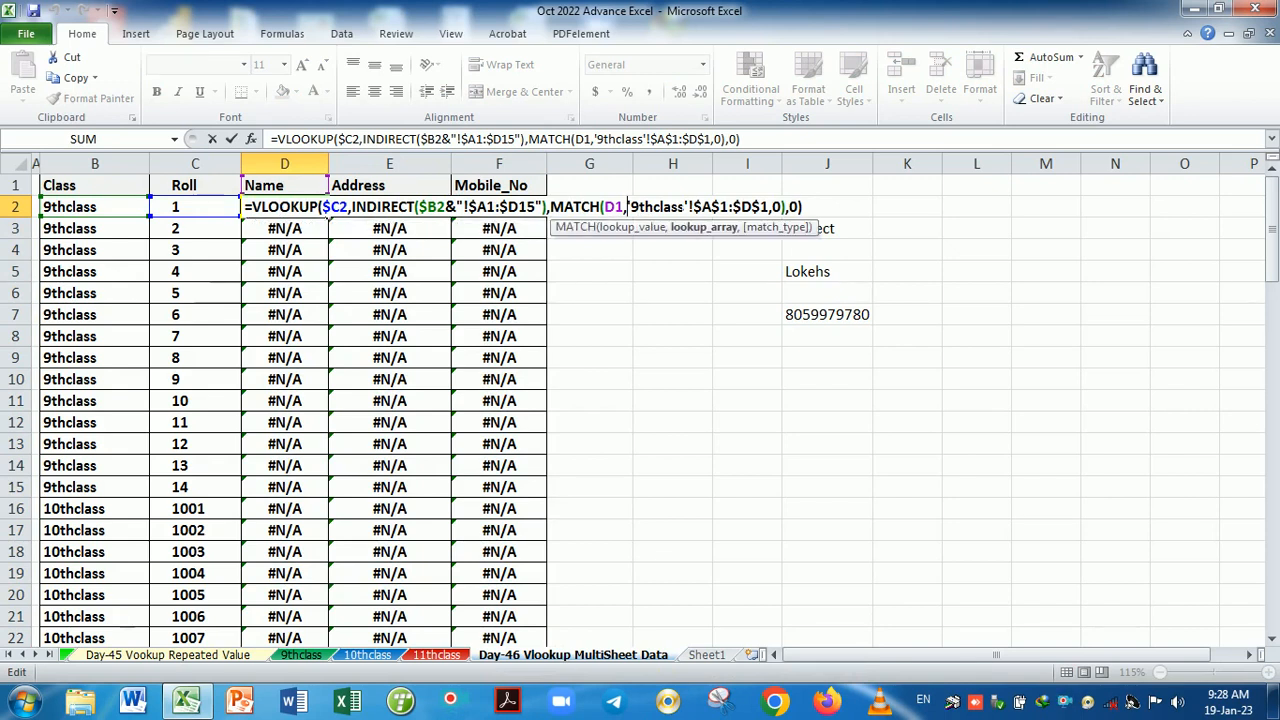
pyautogui.press('Delete')
pyautogui.press('Delete')
pyautogui.press('Delete')
pyautogui.press('Delete')
pyautogui.press('Delete')
pyautogui.press('Delete')
pyautogui.press('Delete')
pyautogui.press('Delete')
pyautogui.press('Delete')
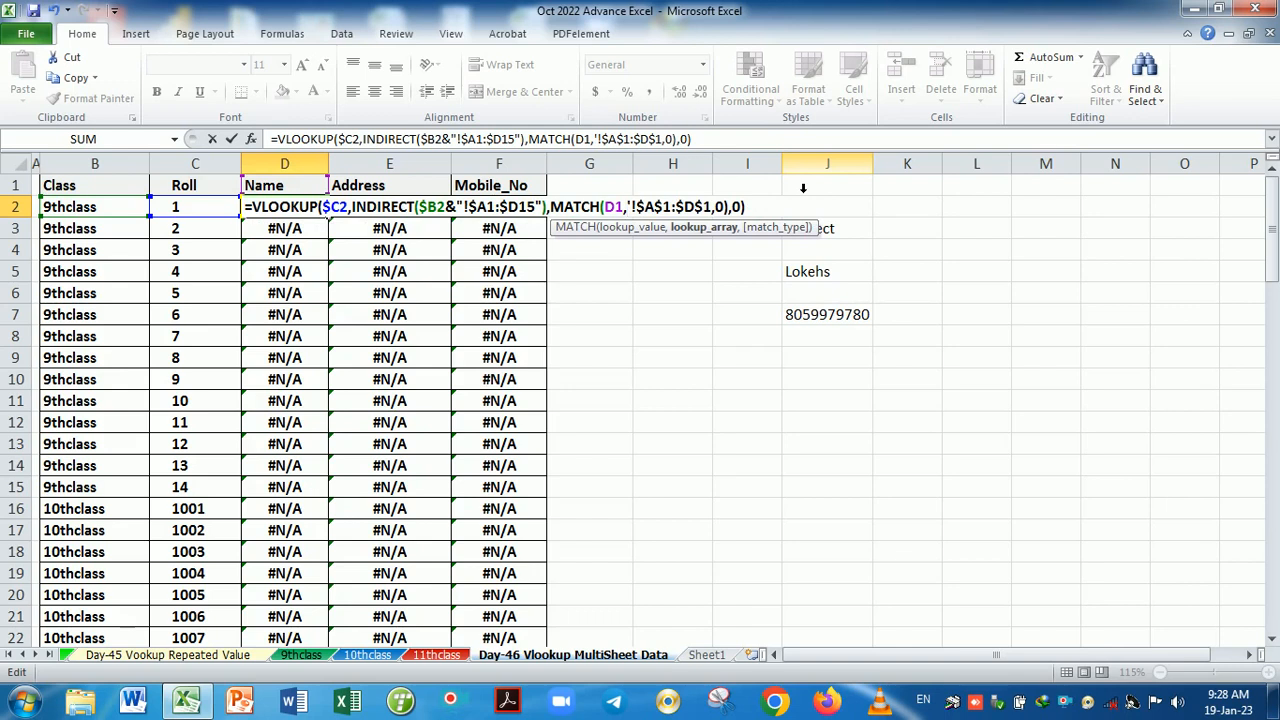
pyautogui.press('Delete')
pyautogui.write('ind')
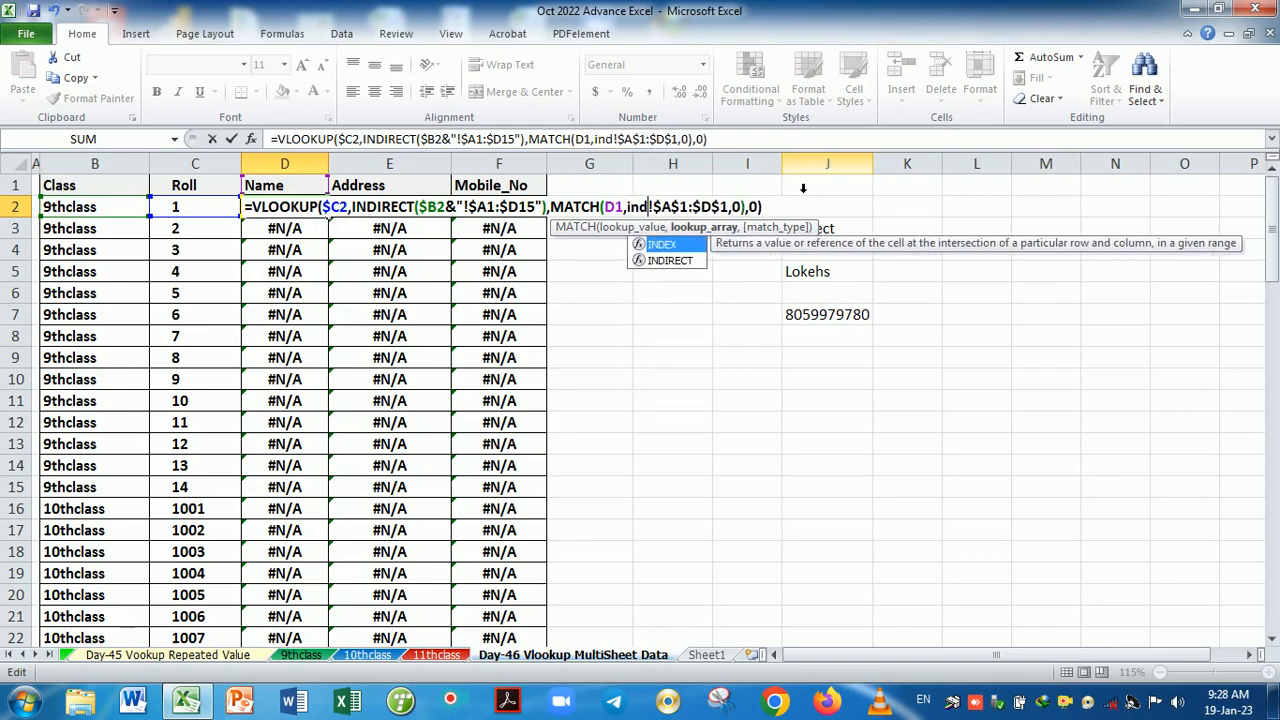
pyautogui.press('Down')
pyautogui.press('Tab')
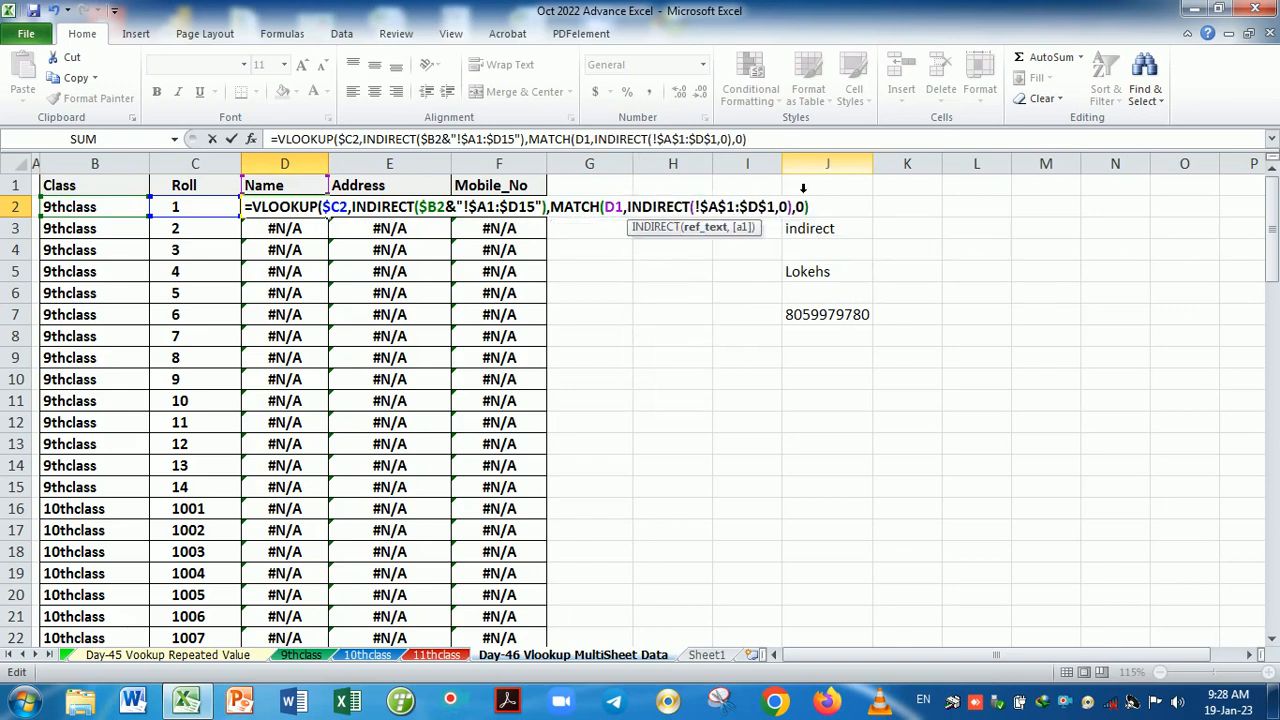
# - Complete the INDIRECT inside D2's MATCH as $B2&"!$A$1:$D$1", close its parenthesis and enter the formula
pyautogui.click(97, 207)
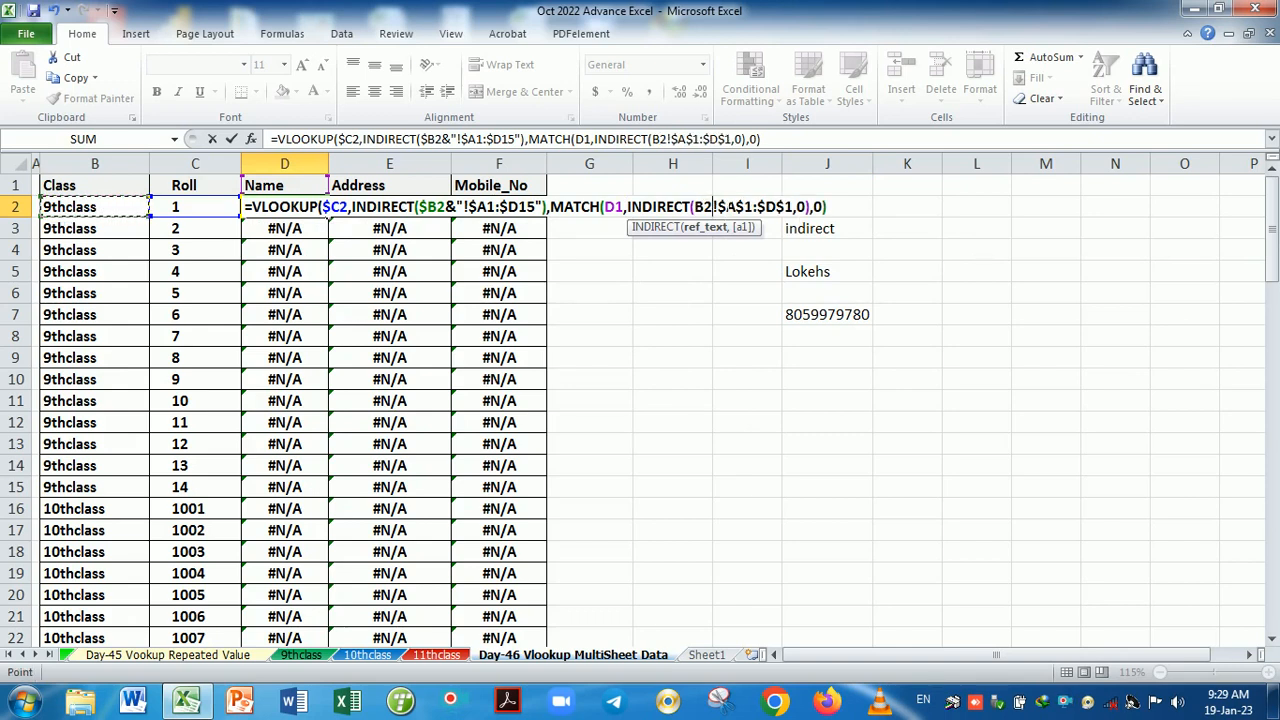
pyautogui.press('F4')
pyautogui.press('F4')
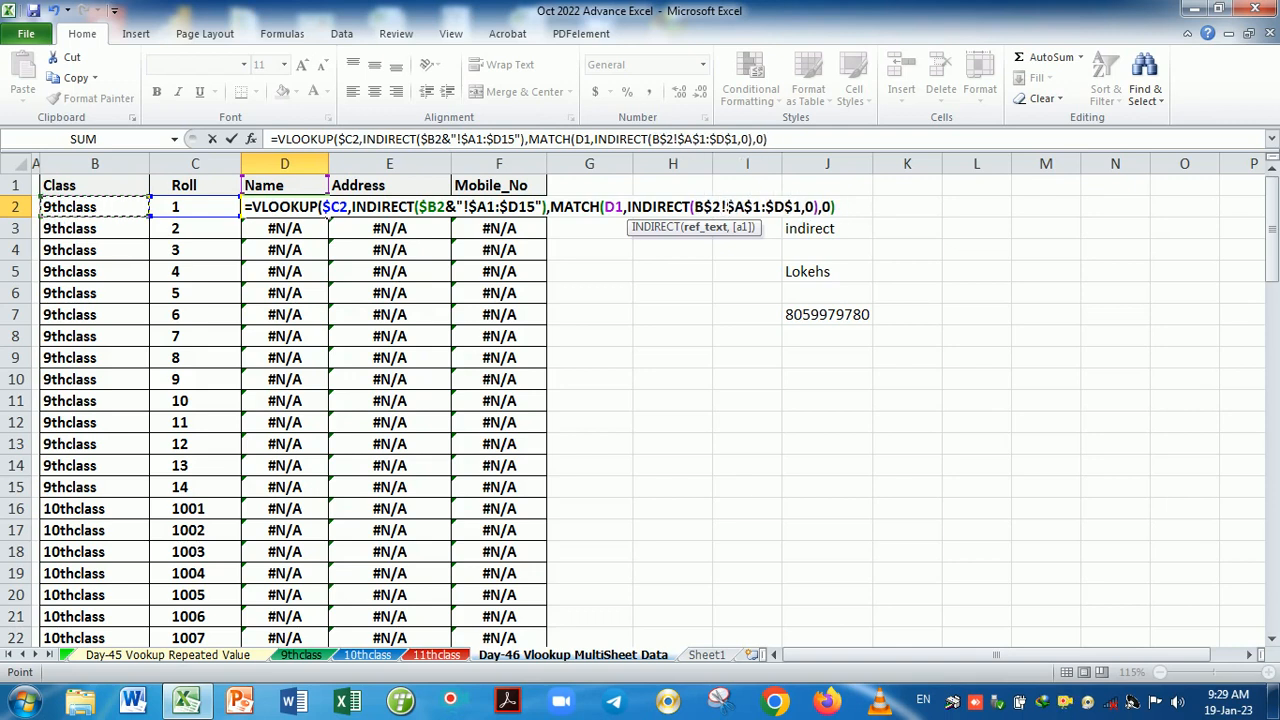
pyautogui.press('F4')
pyautogui.write('&')
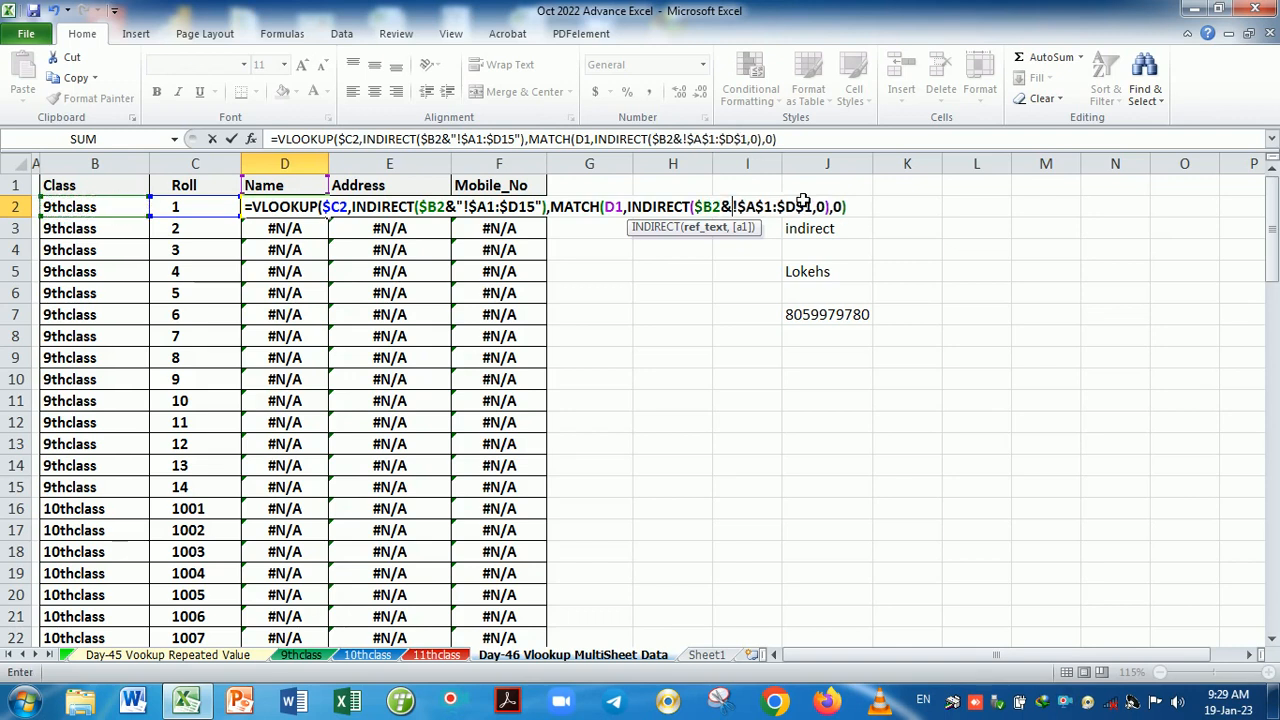
pyautogui.write('"')
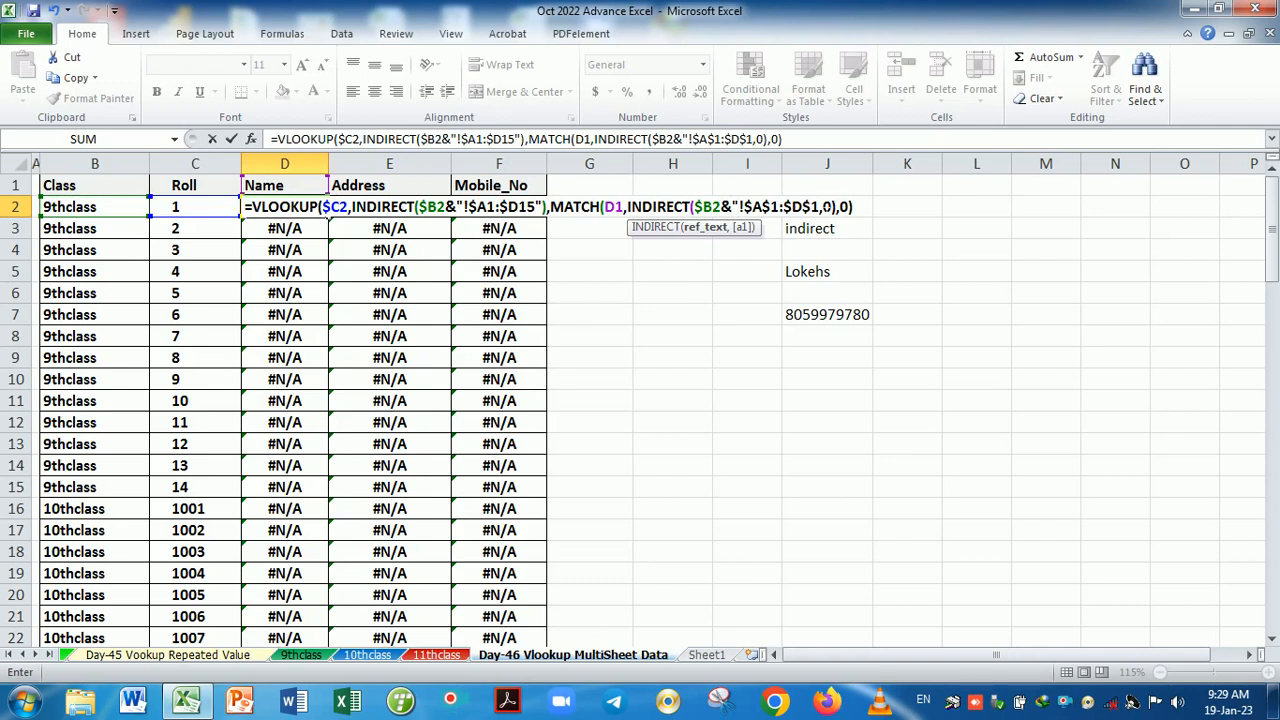
pyautogui.click(817, 206)
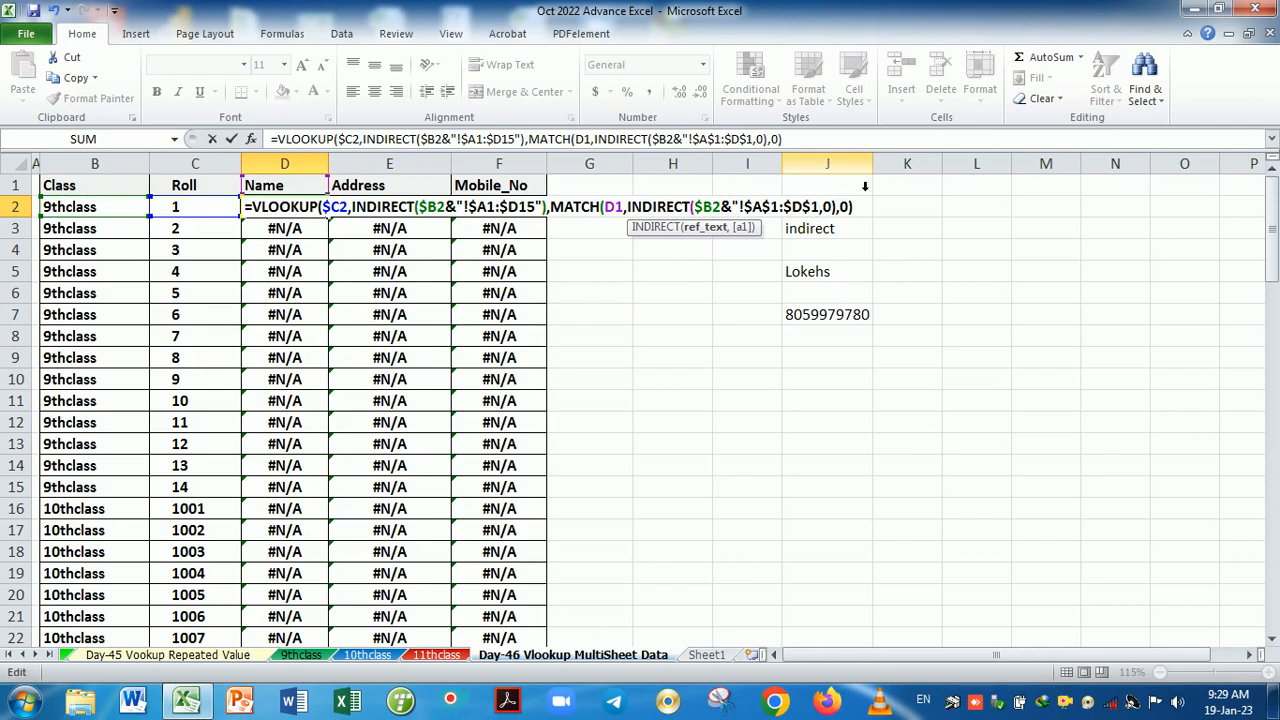
pyautogui.write('"')
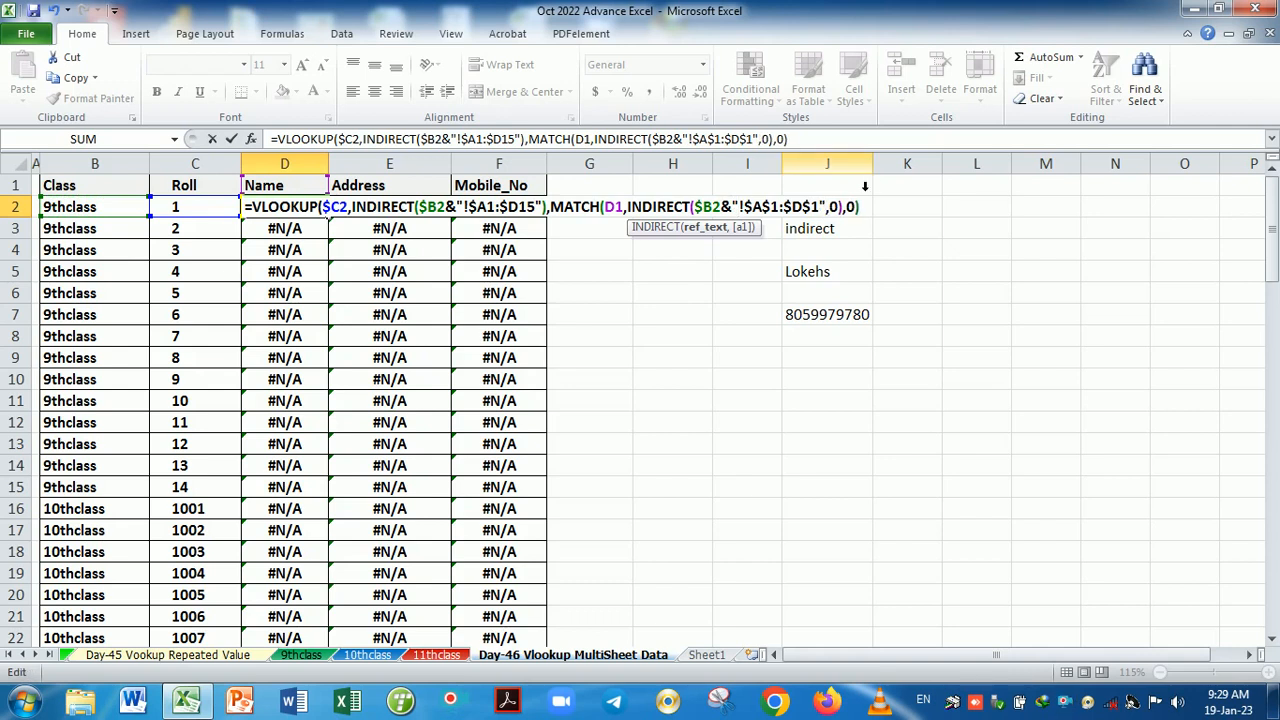
pyautogui.write(')')
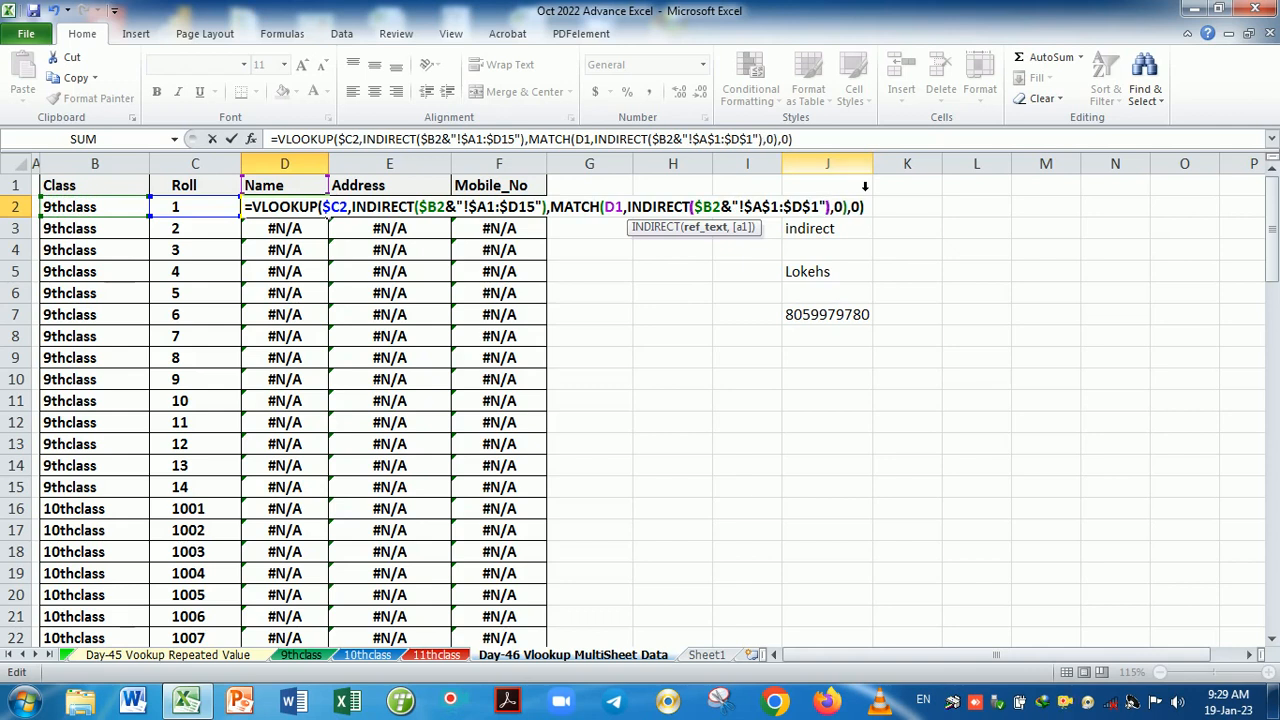
pyautogui.press('Return')
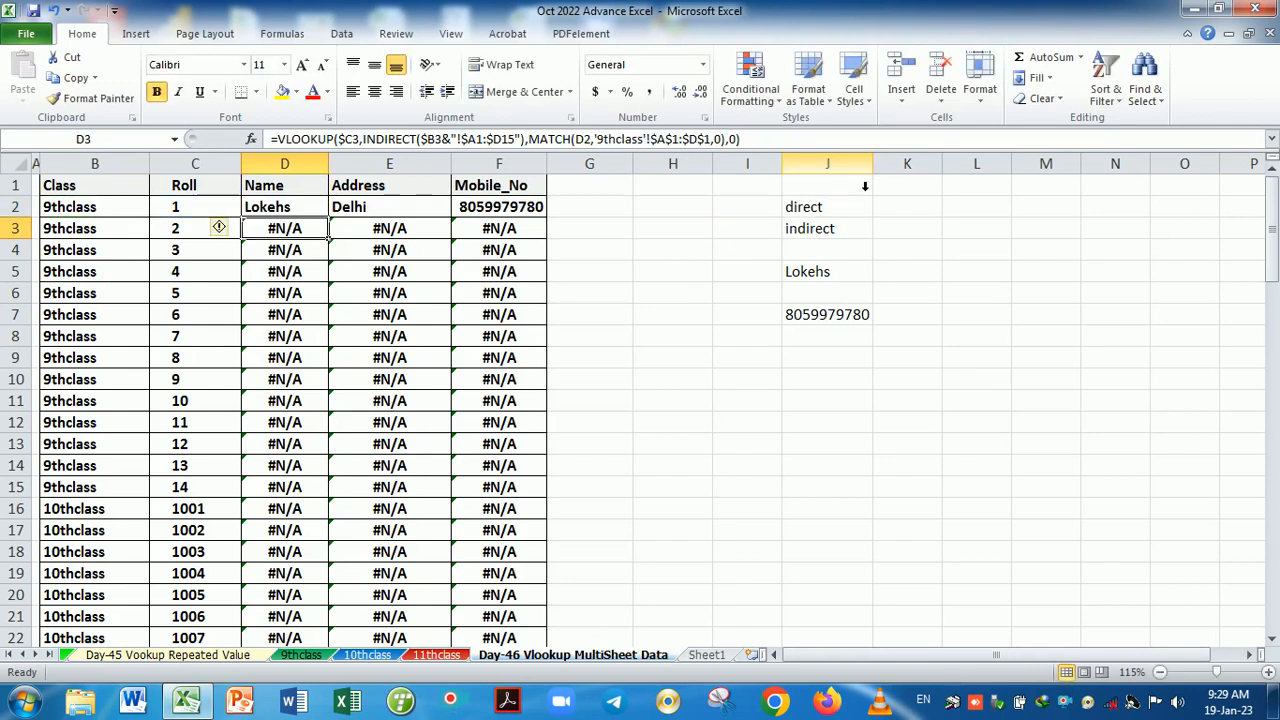
# - Copy the formula with the INDIRECT-based MATCH from D2 across to F2 and down through row 38
pyautogui.click(302, 208)
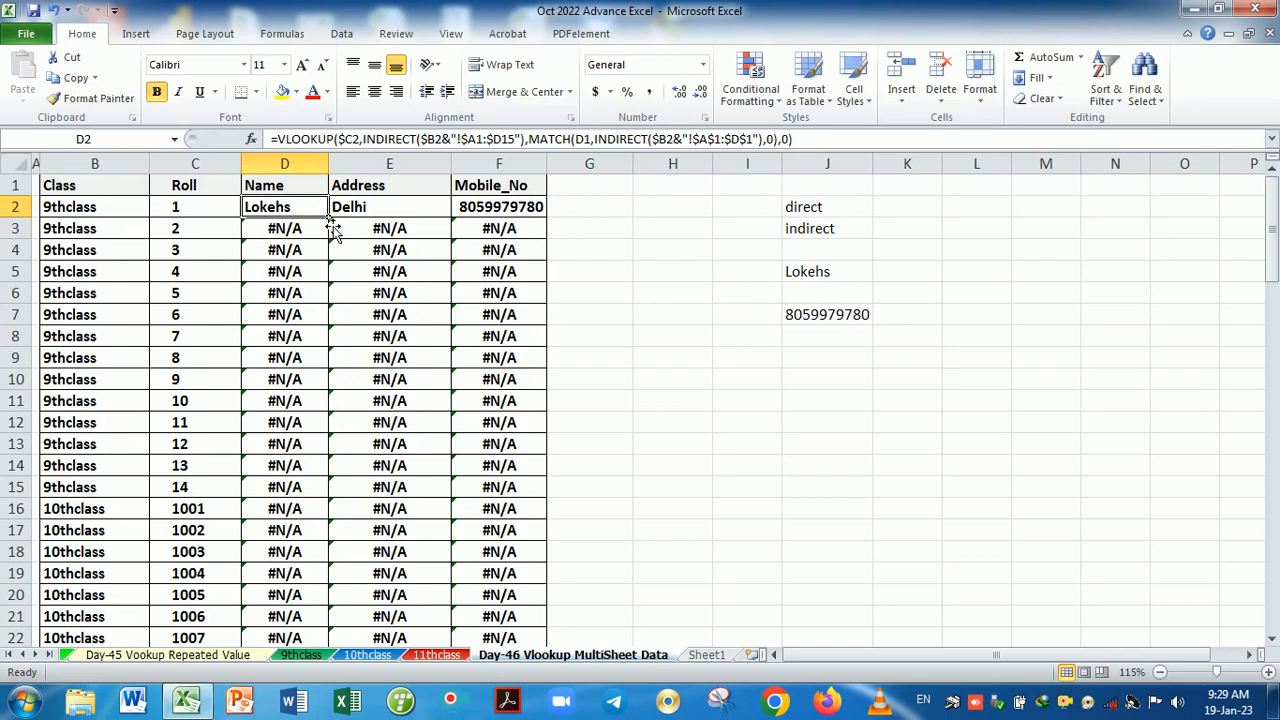
pyautogui.moveTo(329, 218); pyautogui.dragTo(519, 218)
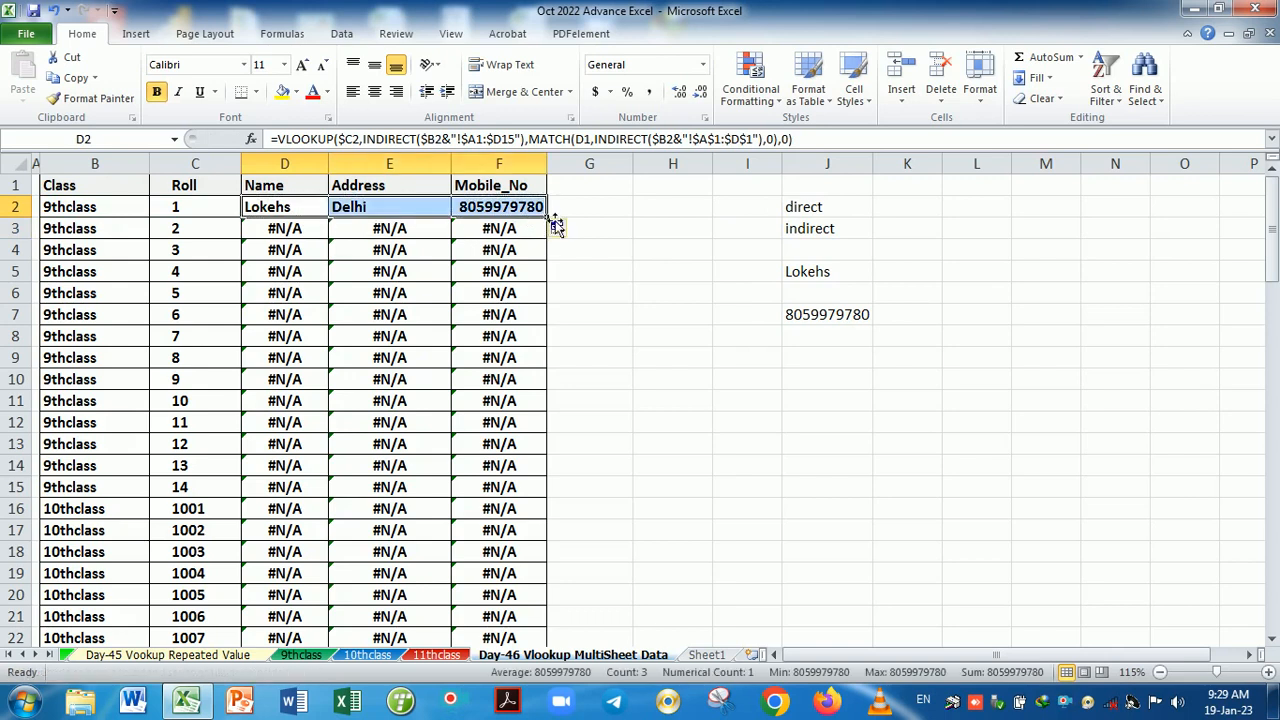
pyautogui.doubleClick(547, 218)
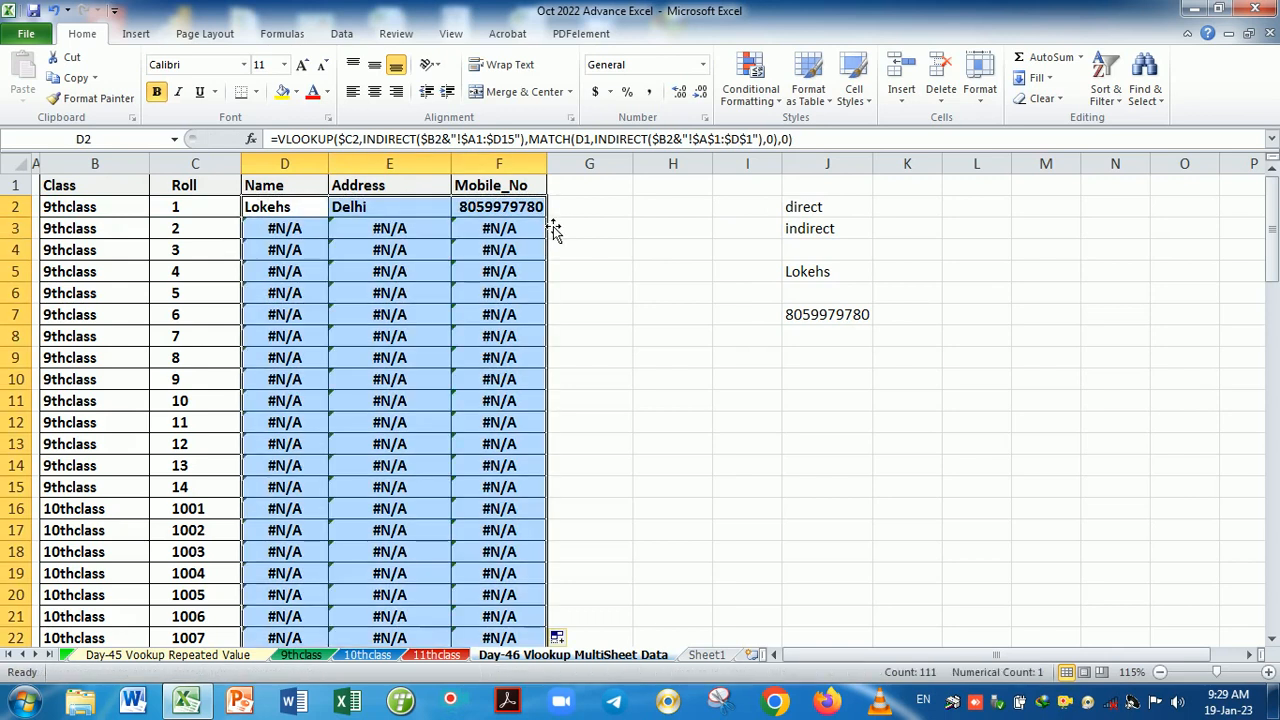
pyautogui.moveTo(306, 211); pyautogui.dragTo(530, 218)
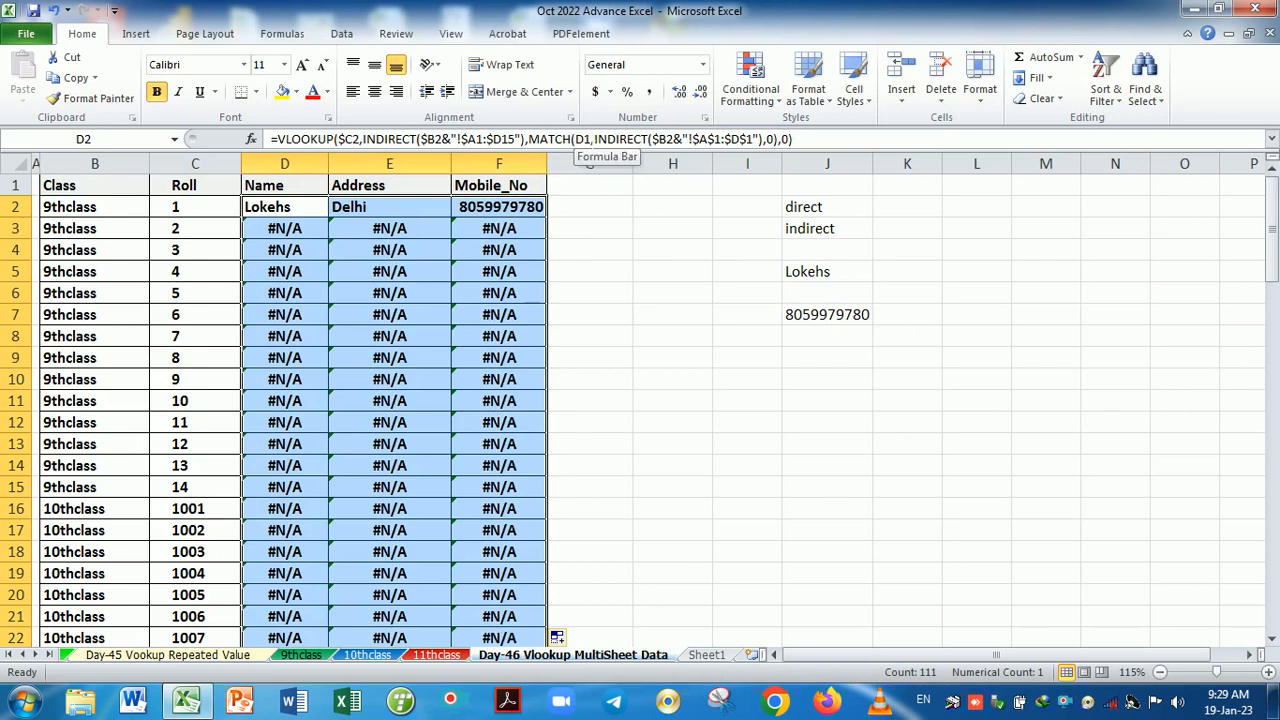
# - Lock the row of the MATCH lookup value in D2's formula as D$1
pyautogui.click(585, 139)
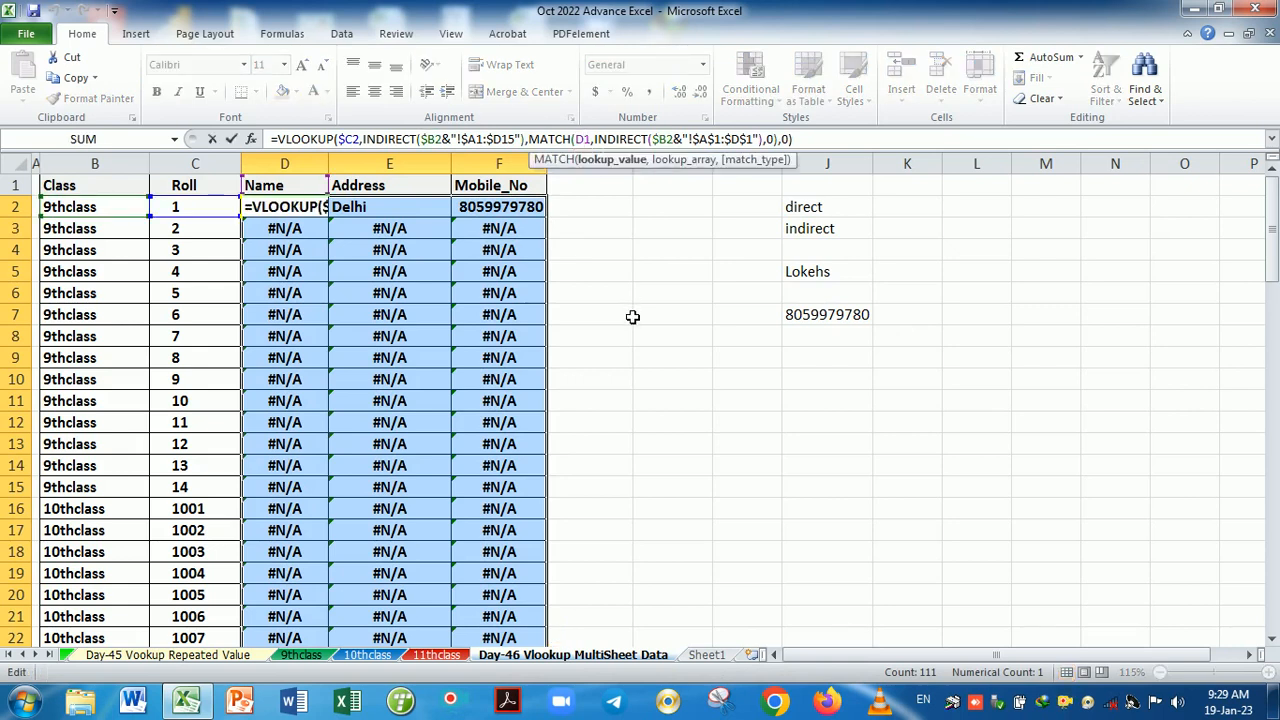
pyautogui.press('Left')
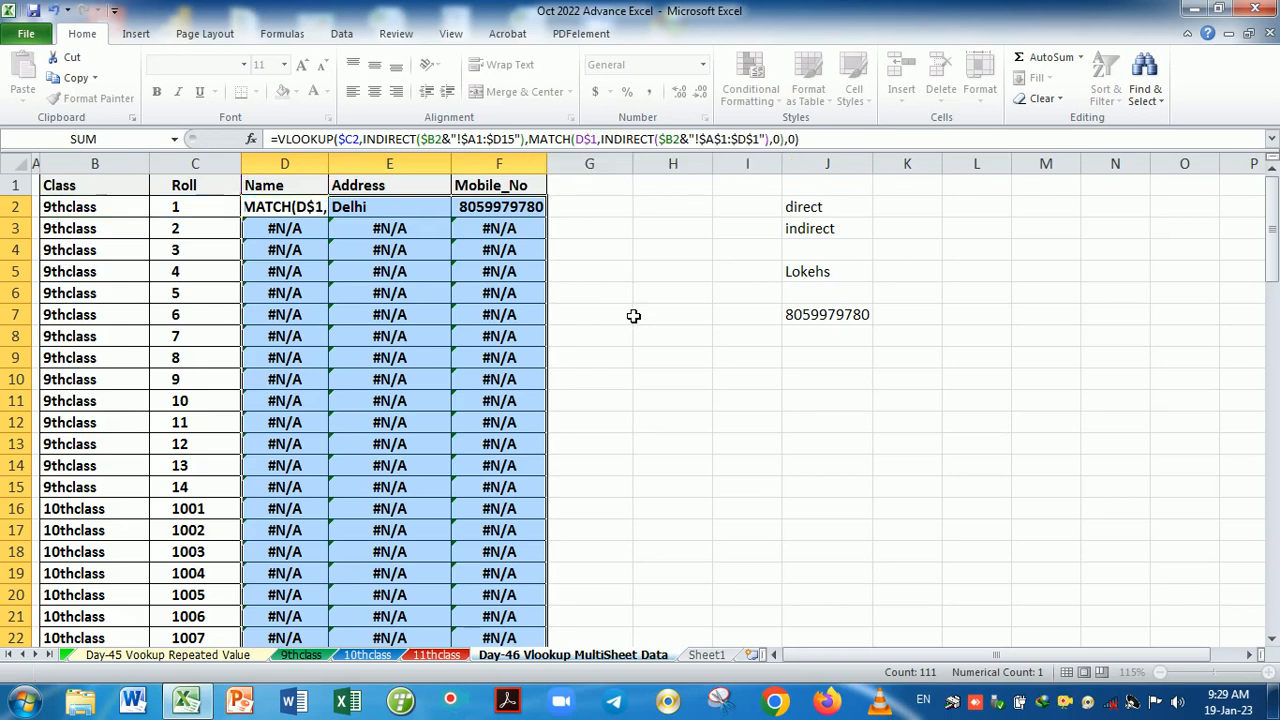
pyautogui.press('Return')
# - Copy the row-locked formula from D2 across to F2, fill it down through row 38 and check the filled rows
pyautogui.click(309, 207)
pyautogui.moveTo(329, 217); pyautogui.dragTo(535, 227)
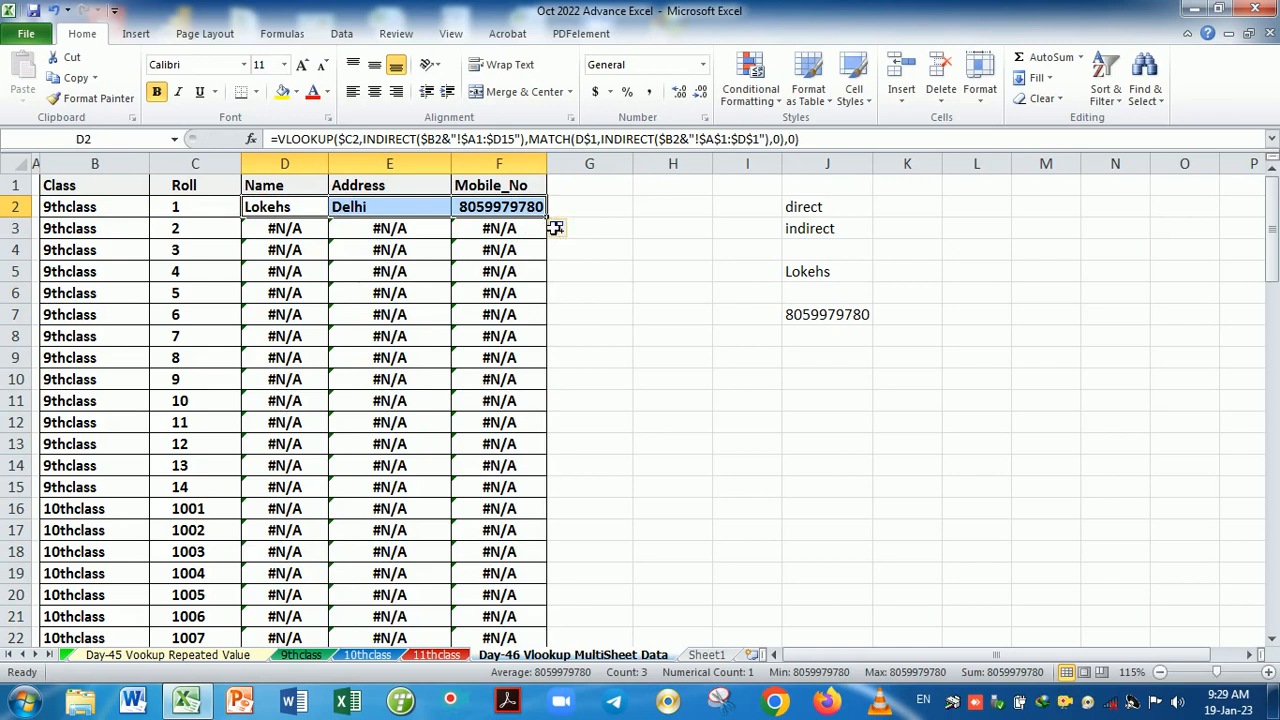
pyautogui.doubleClick(547, 218)
pyautogui.scroll(-6, 500, 315)
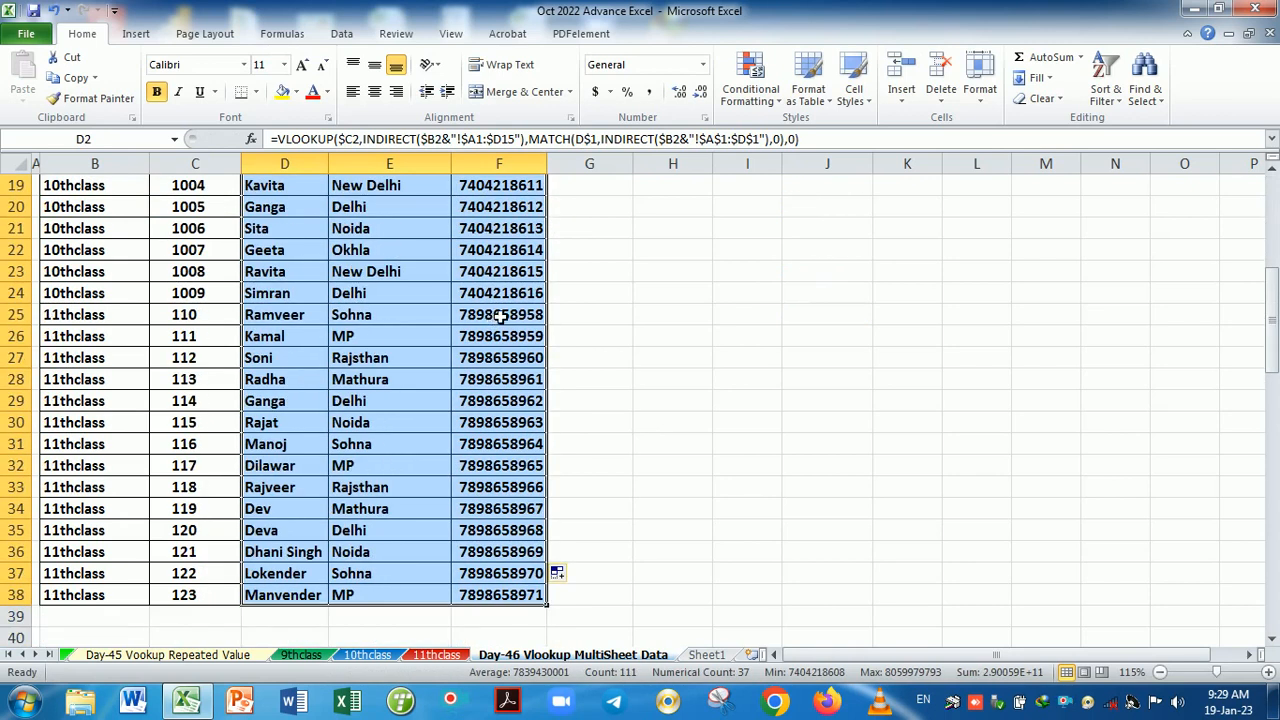
pyautogui.scroll(6, 470, 362)
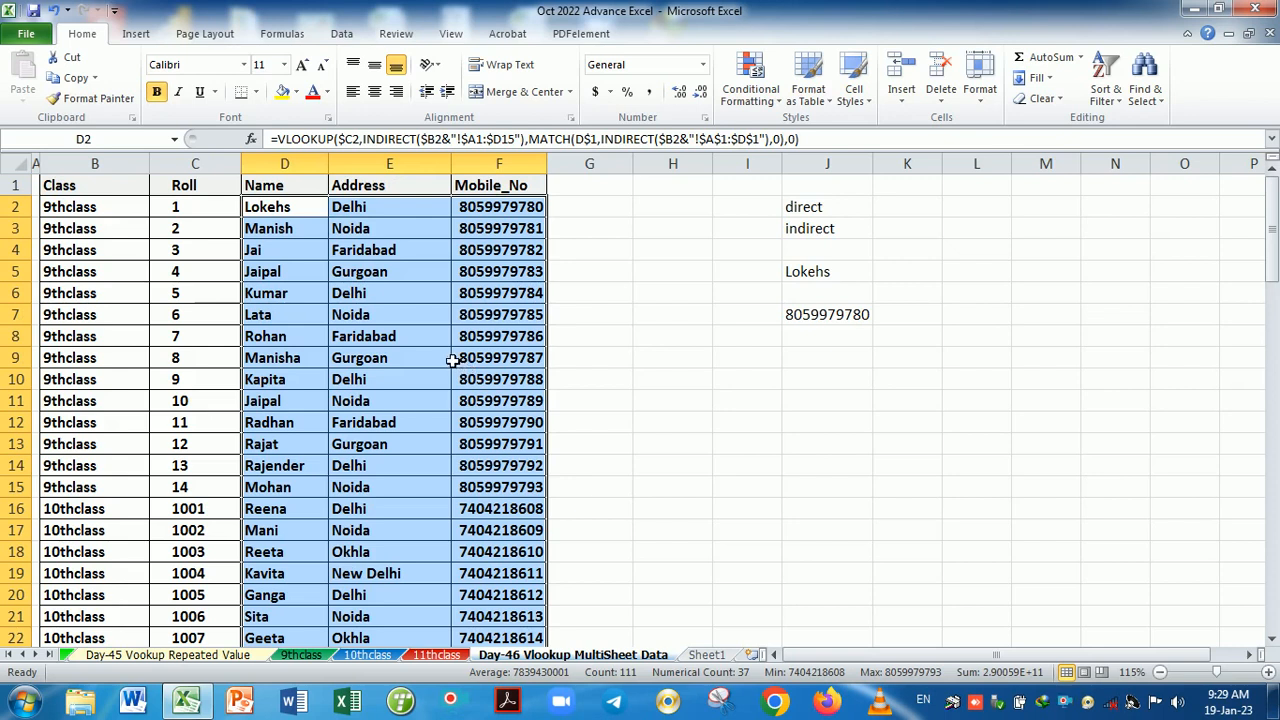
# - Examine the table-array INDIRECT and the INDIRECT inside MATCH in D2's VLOOKUP formula
pyautogui.doubleClick(310, 210)
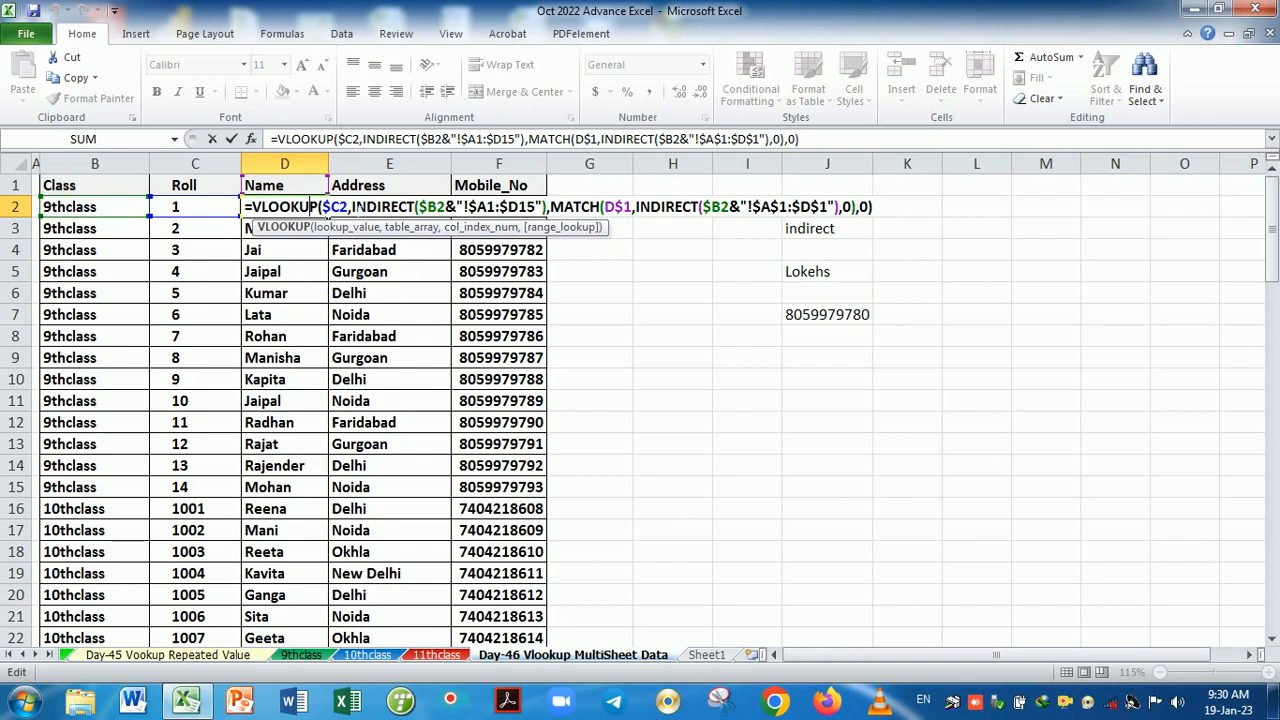
pyautogui.moveTo(347, 207); pyautogui.dragTo(549, 207)
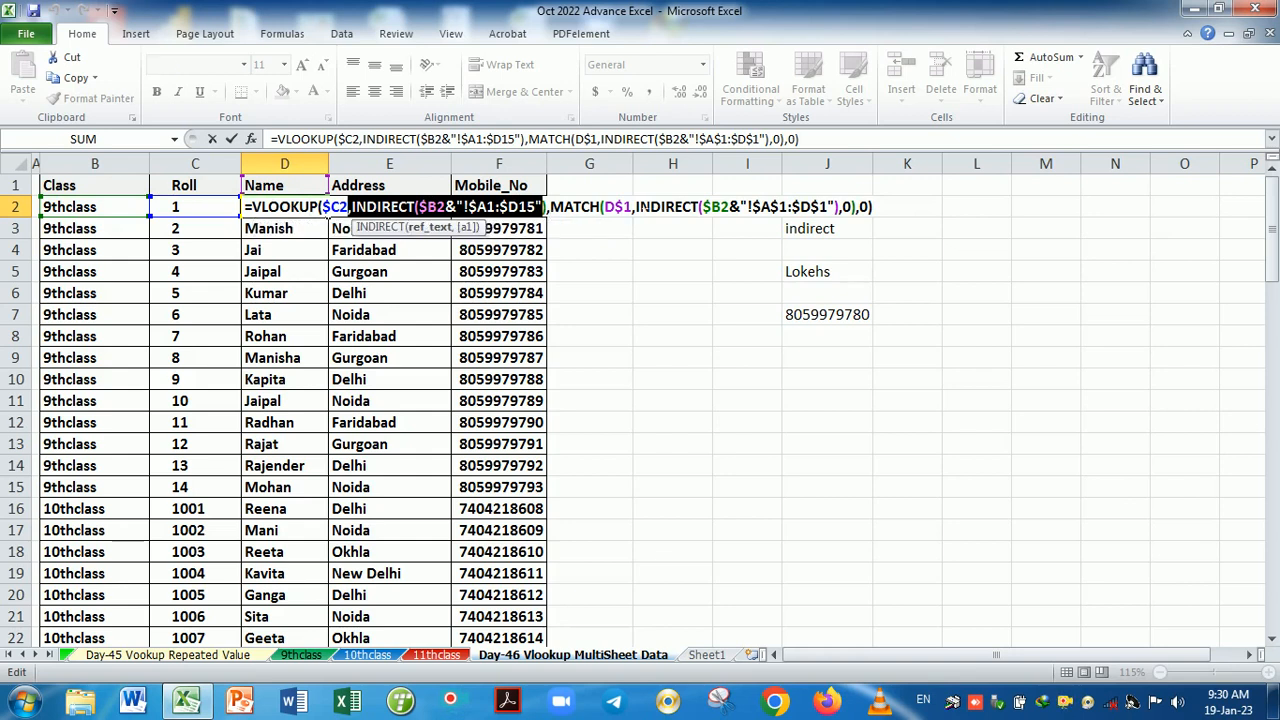
pyautogui.moveTo(634, 207); pyautogui.dragTo(834, 207)
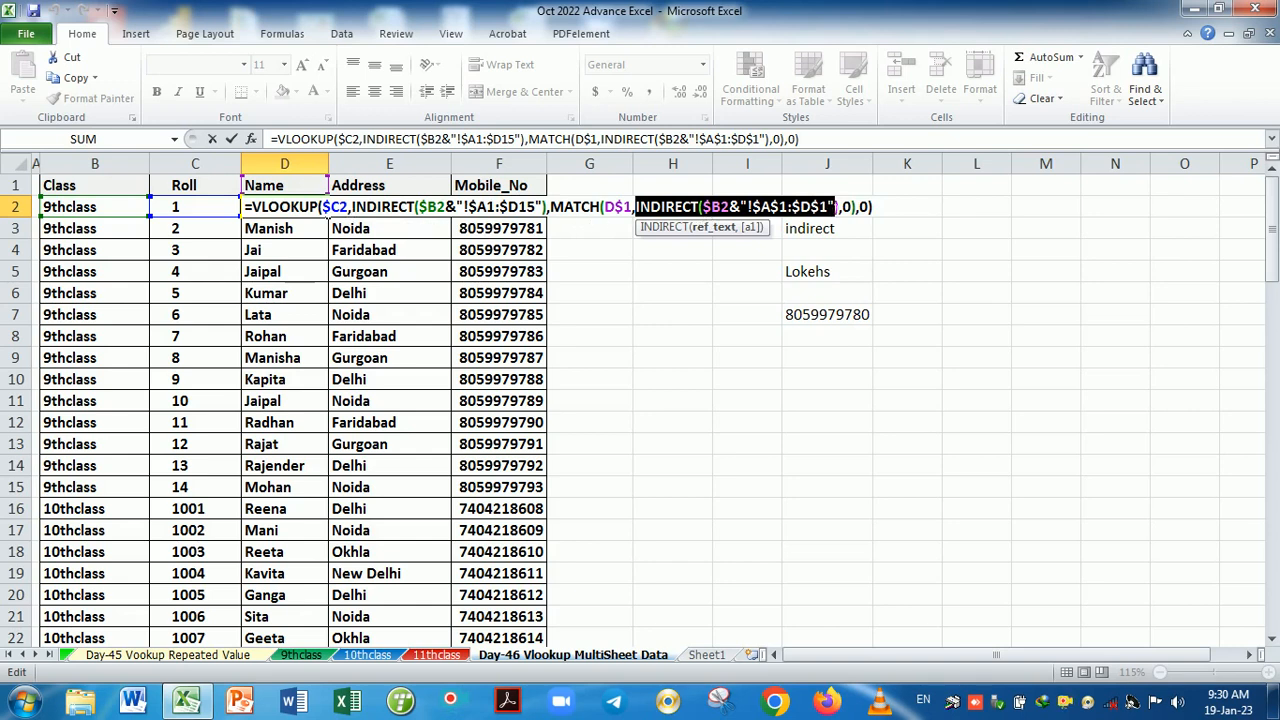
# - Examine how D2's VLOOKUP uses the Class and Roll columns and the MATCH with INDIRECT as its column index
pyautogui.click(829, 207)
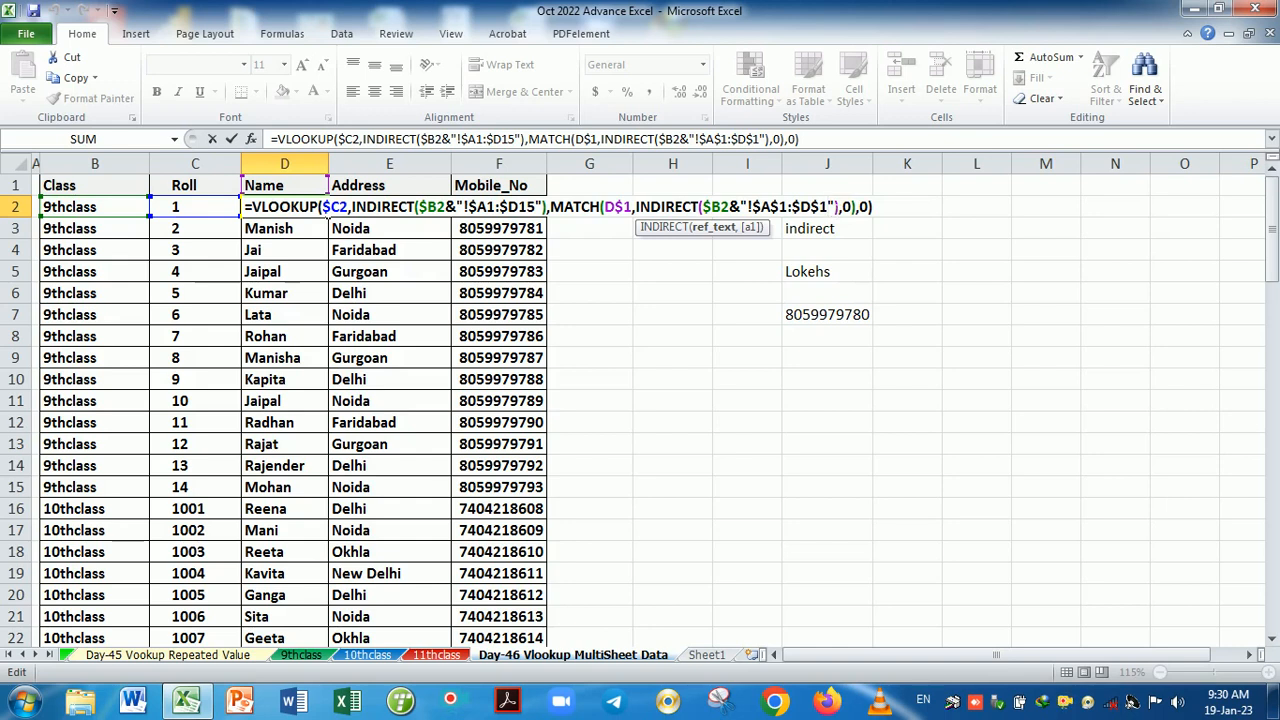
pyautogui.press('Return')
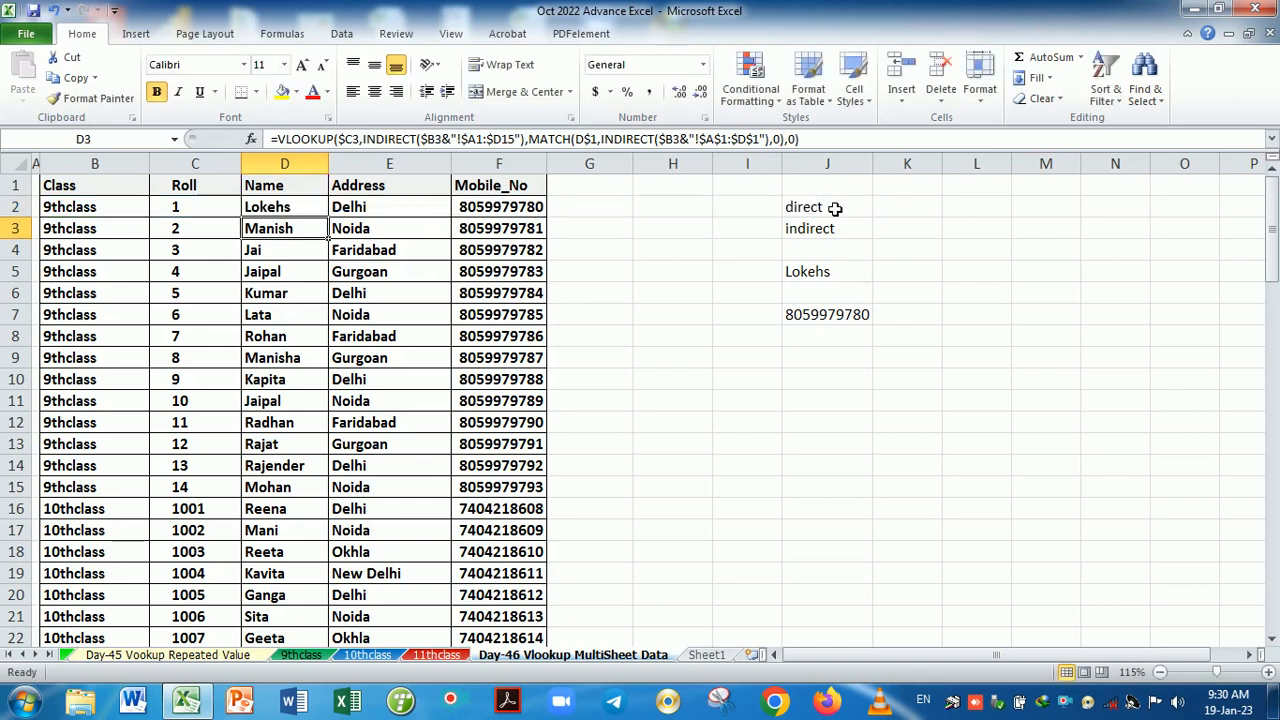
pyautogui.click(310, 208)
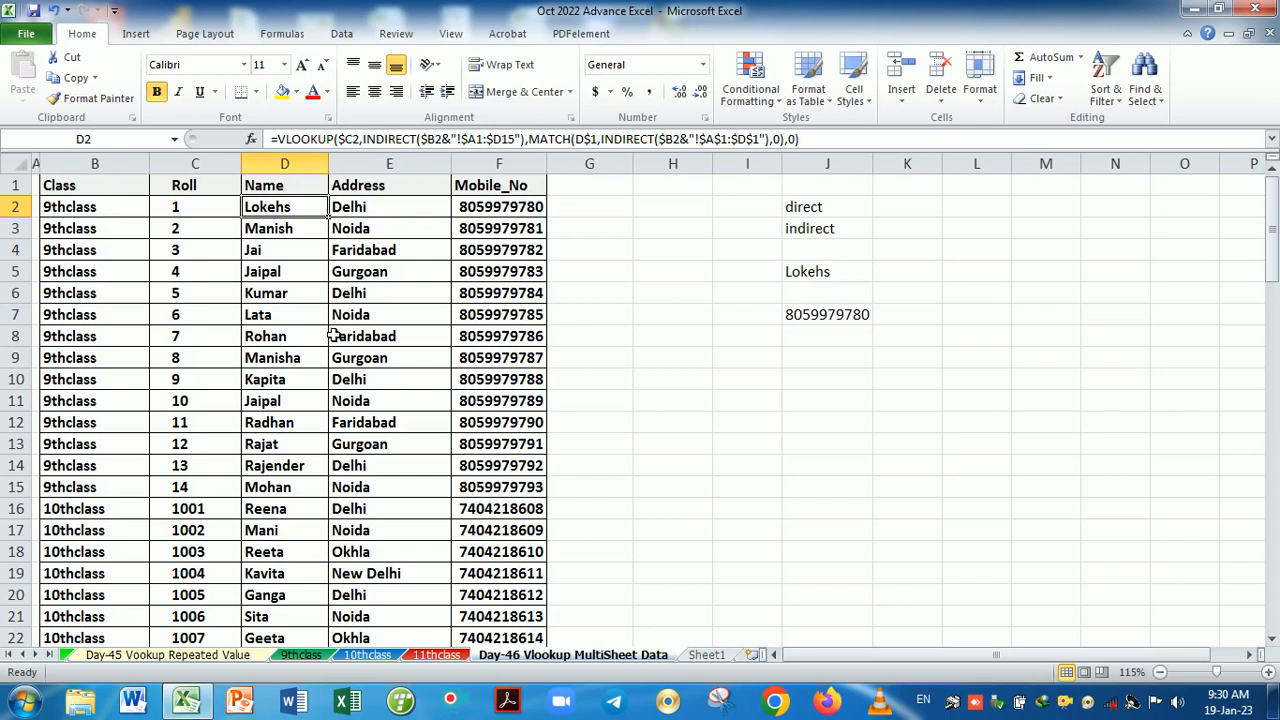
pyautogui.moveTo(90, 208); pyautogui.dragTo(93, 292)
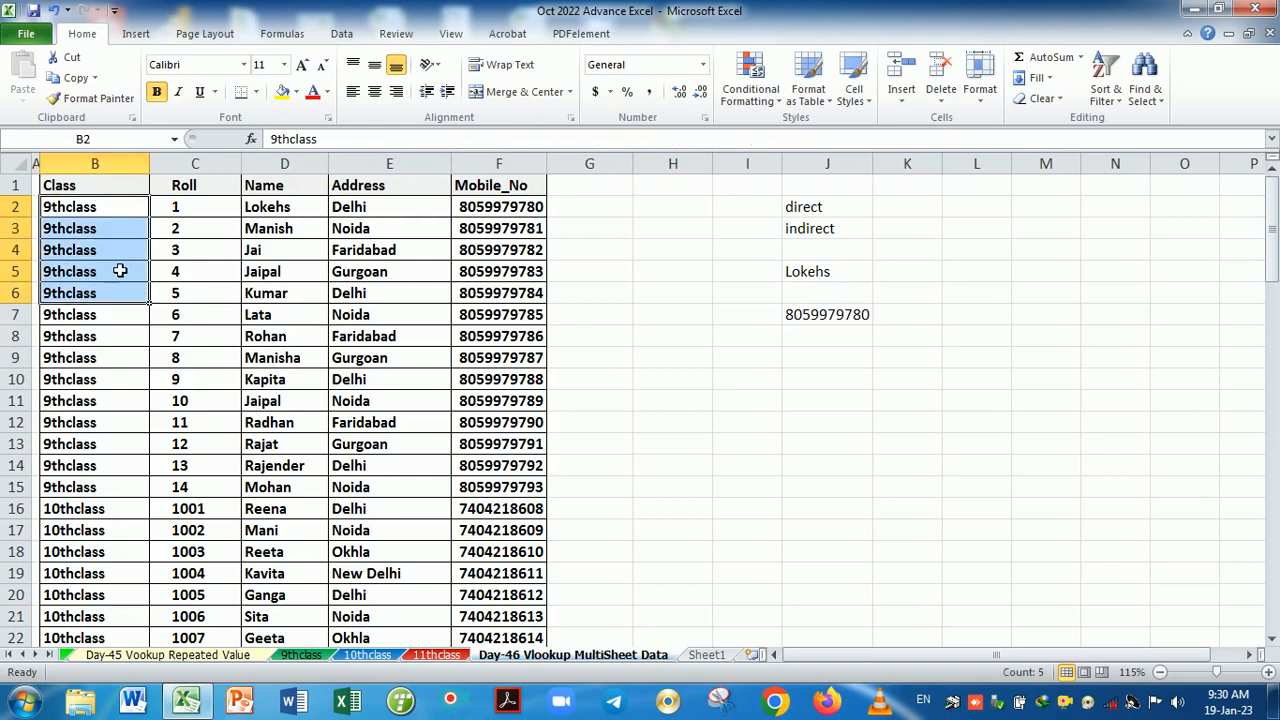
pyautogui.moveTo(210, 210); pyautogui.dragTo(237, 241)
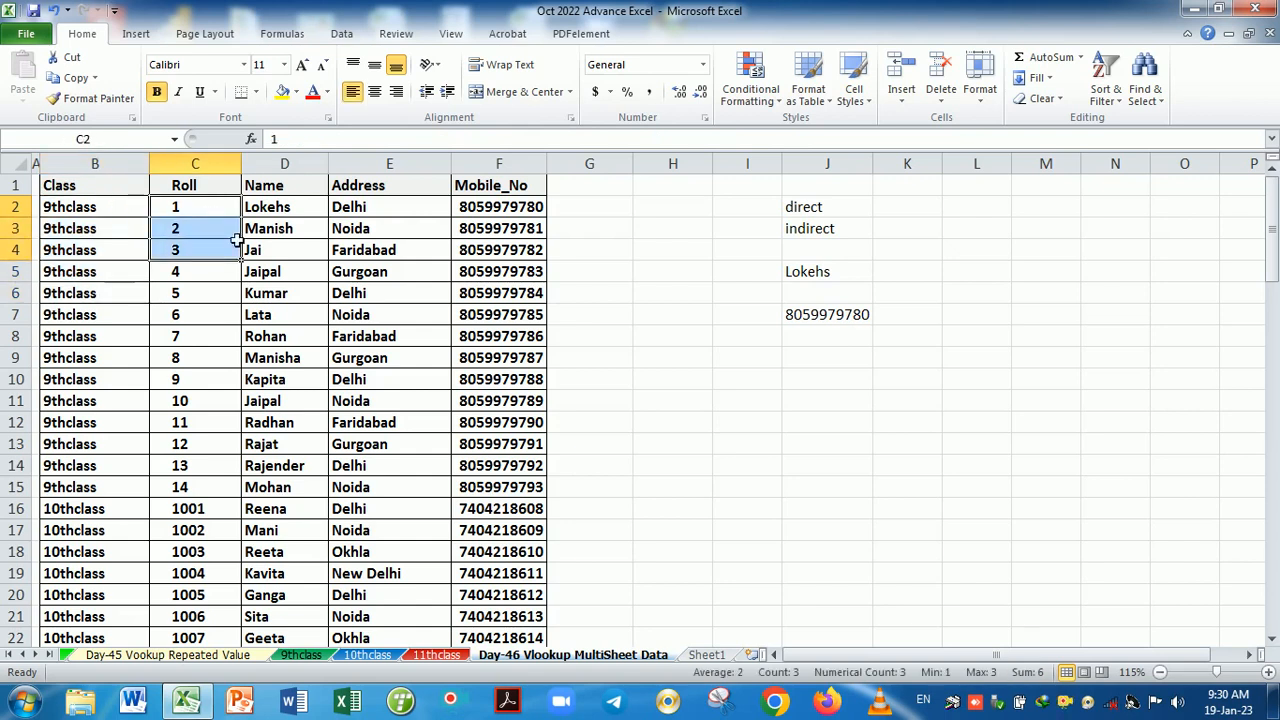
pyautogui.doubleClick(312, 210)
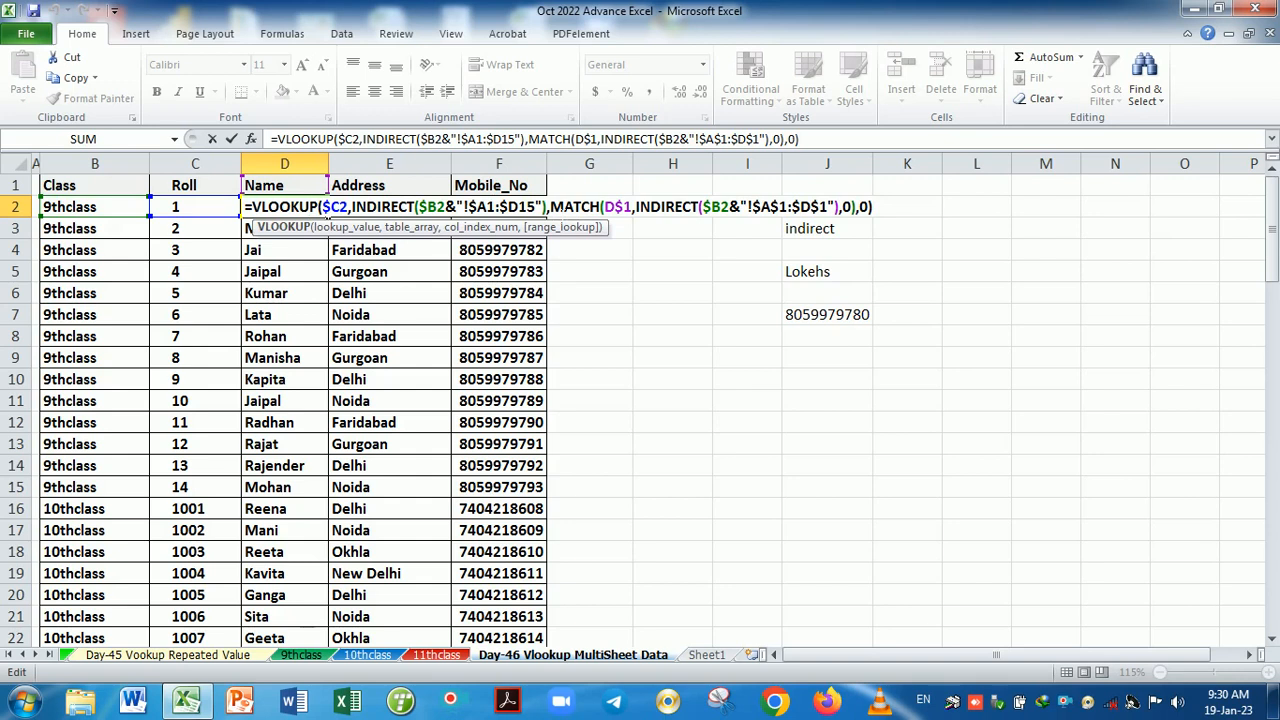
pyautogui.moveTo(550, 207); pyautogui.dragTo(842, 207)
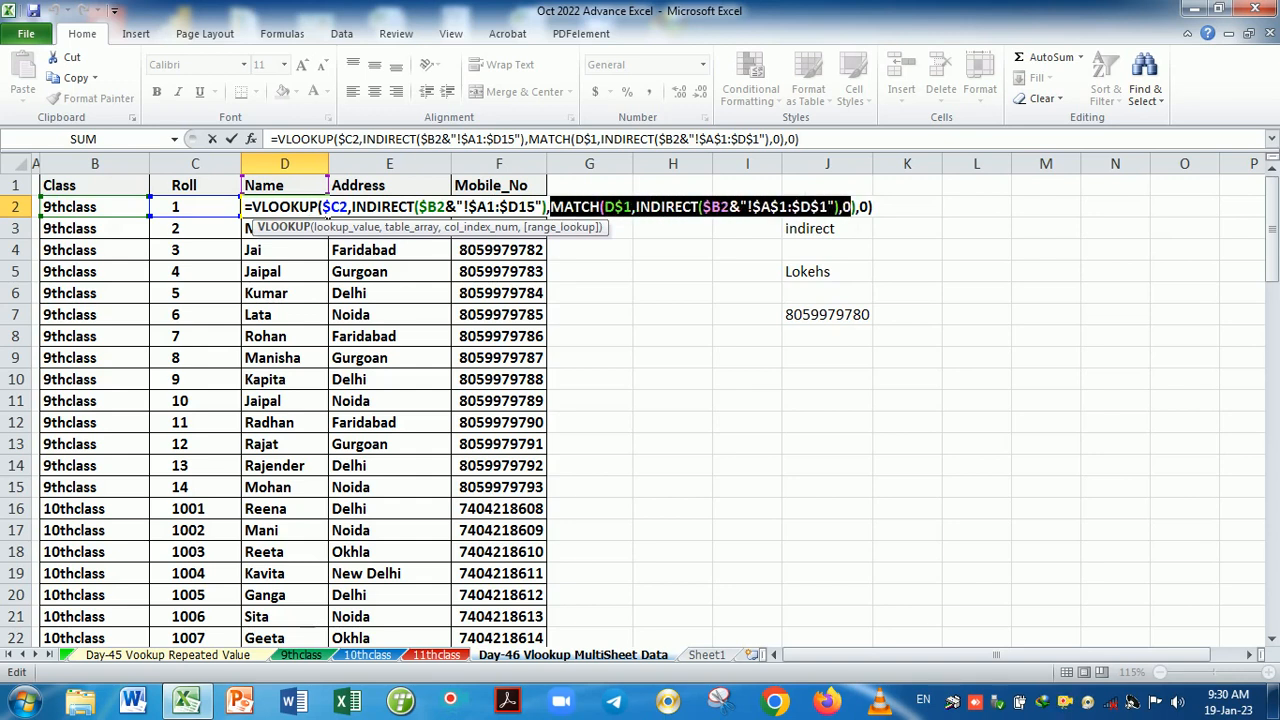
pyautogui.click(669, 207)
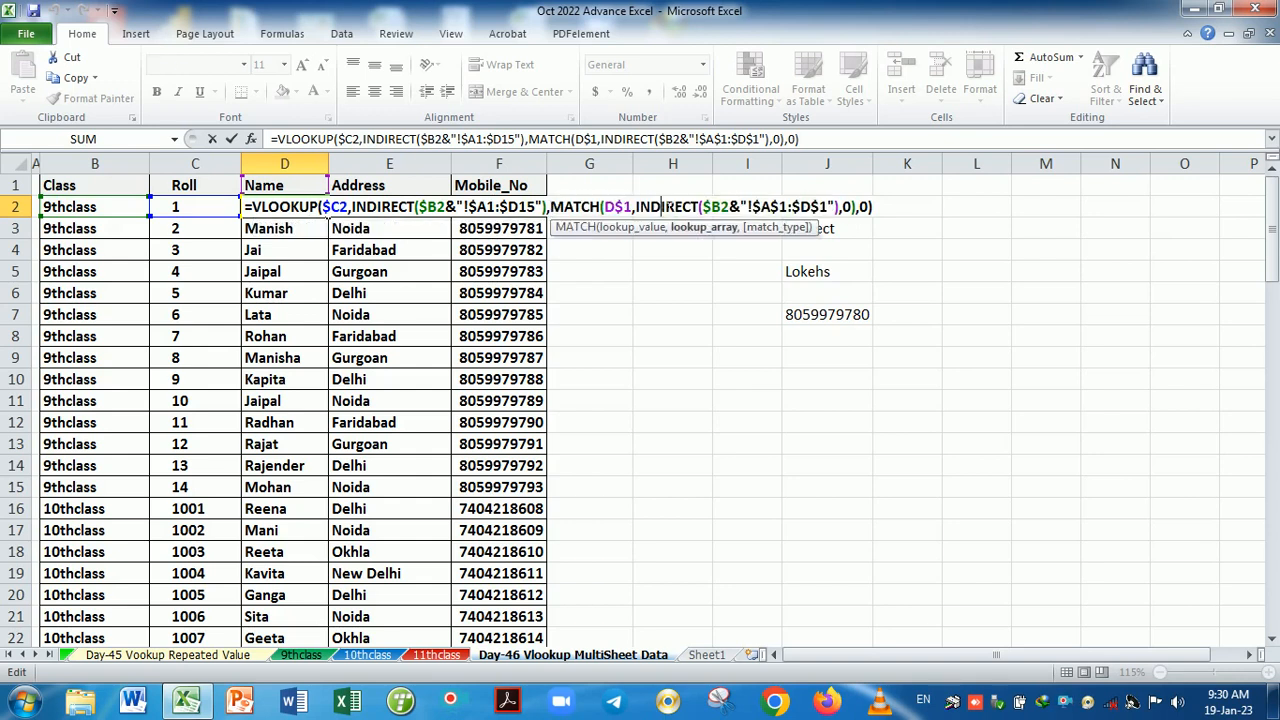
pyautogui.press('Return')
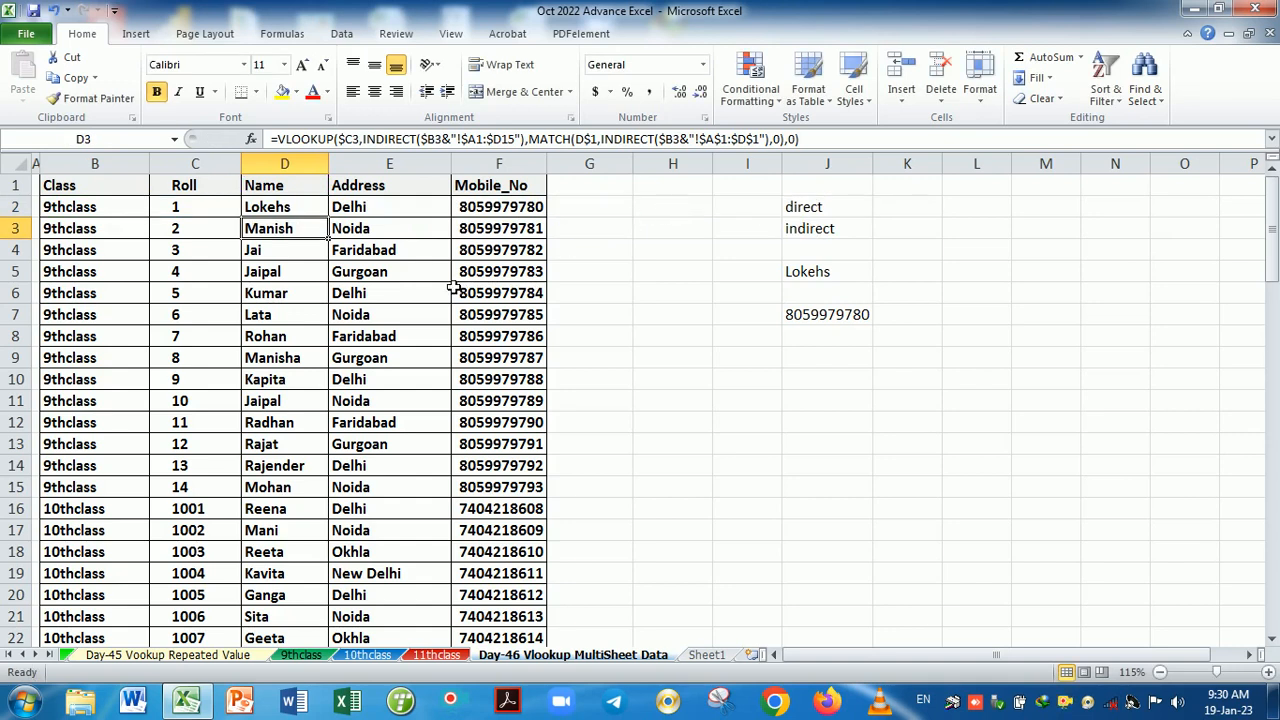
# - Clear the Total_Mark and Average results in D53:E53 of the small Name and Father lookup table
pyautogui.scroll(-7, 450, 285)
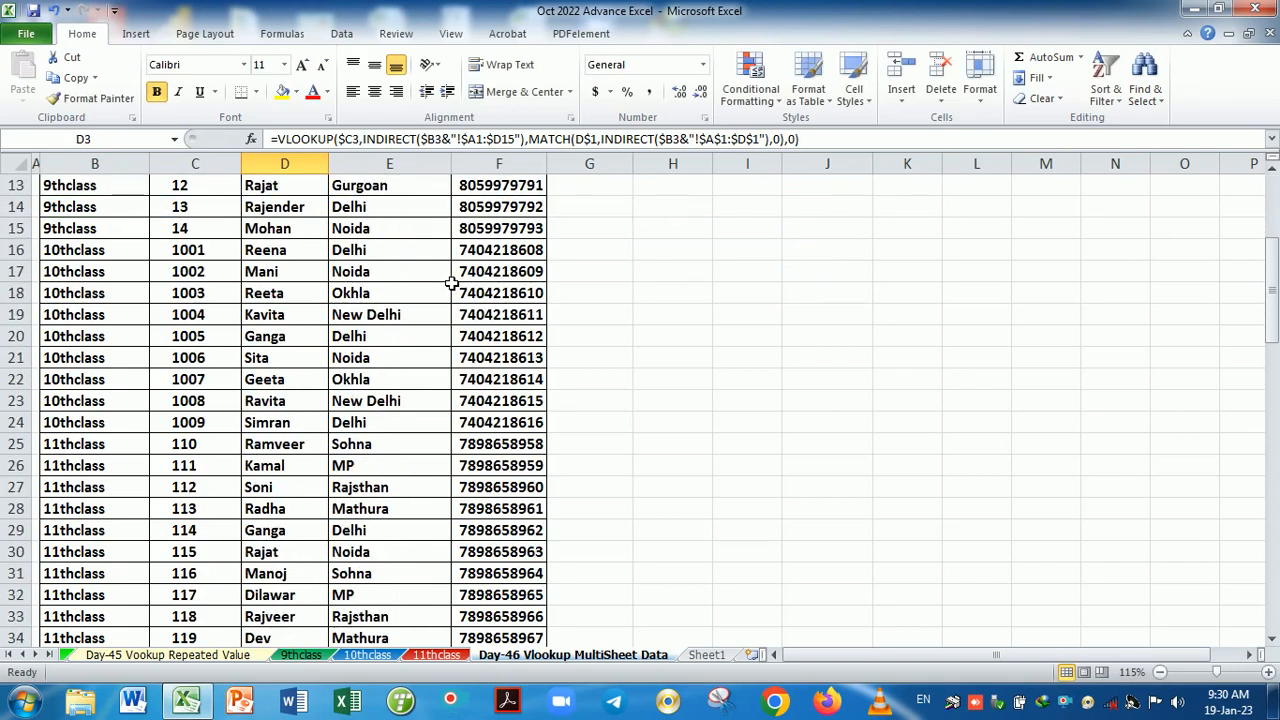
pyautogui.scroll(-3, 452, 285)
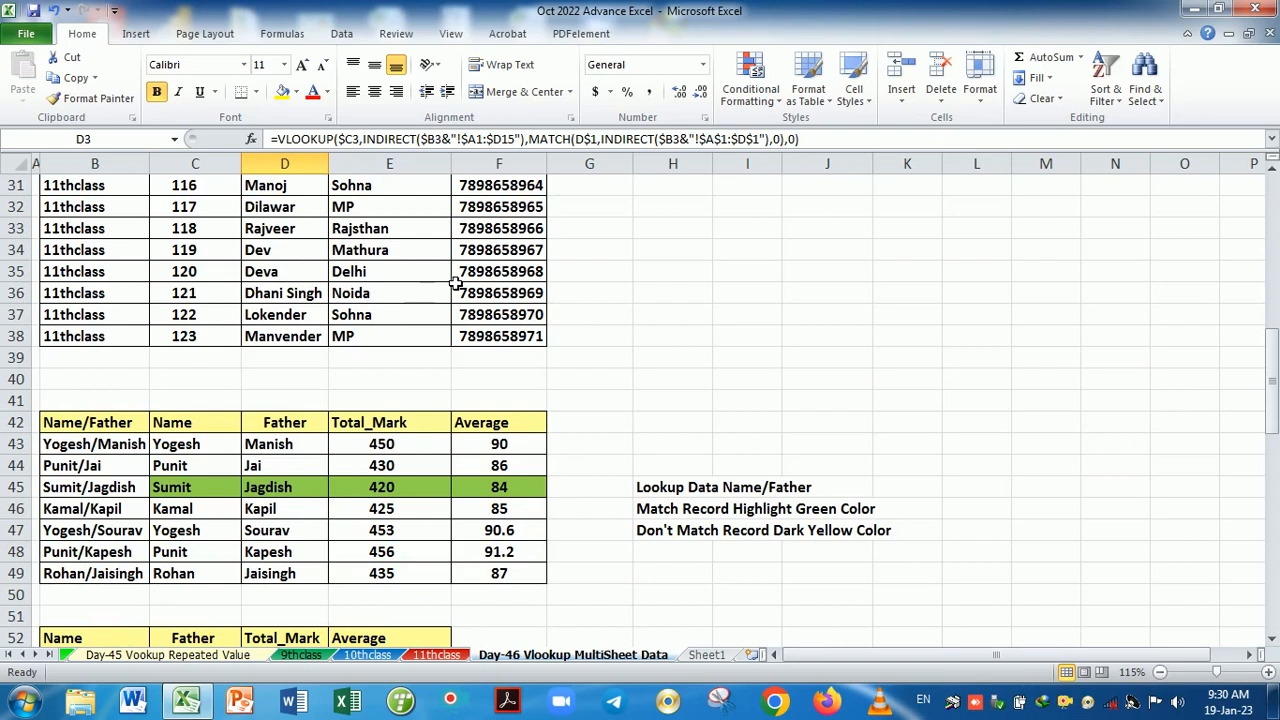
pyautogui.scroll(-3, 455, 285)
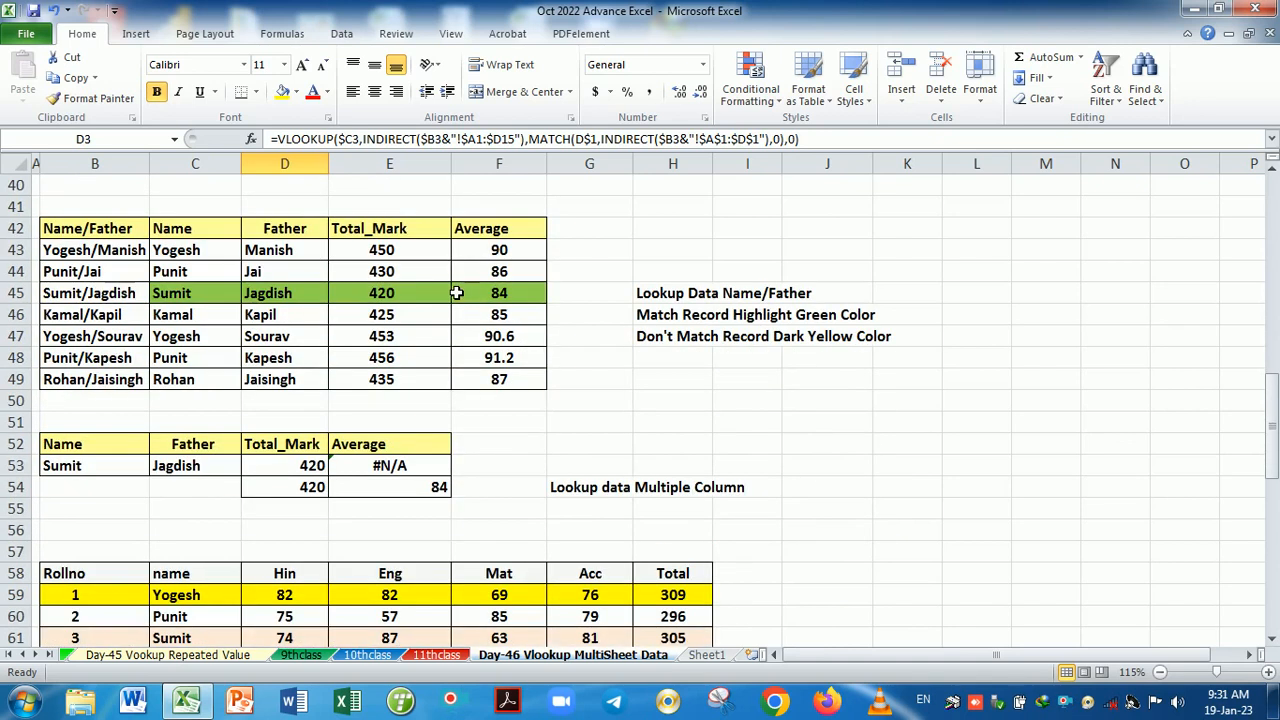
pyautogui.click(586, 406)
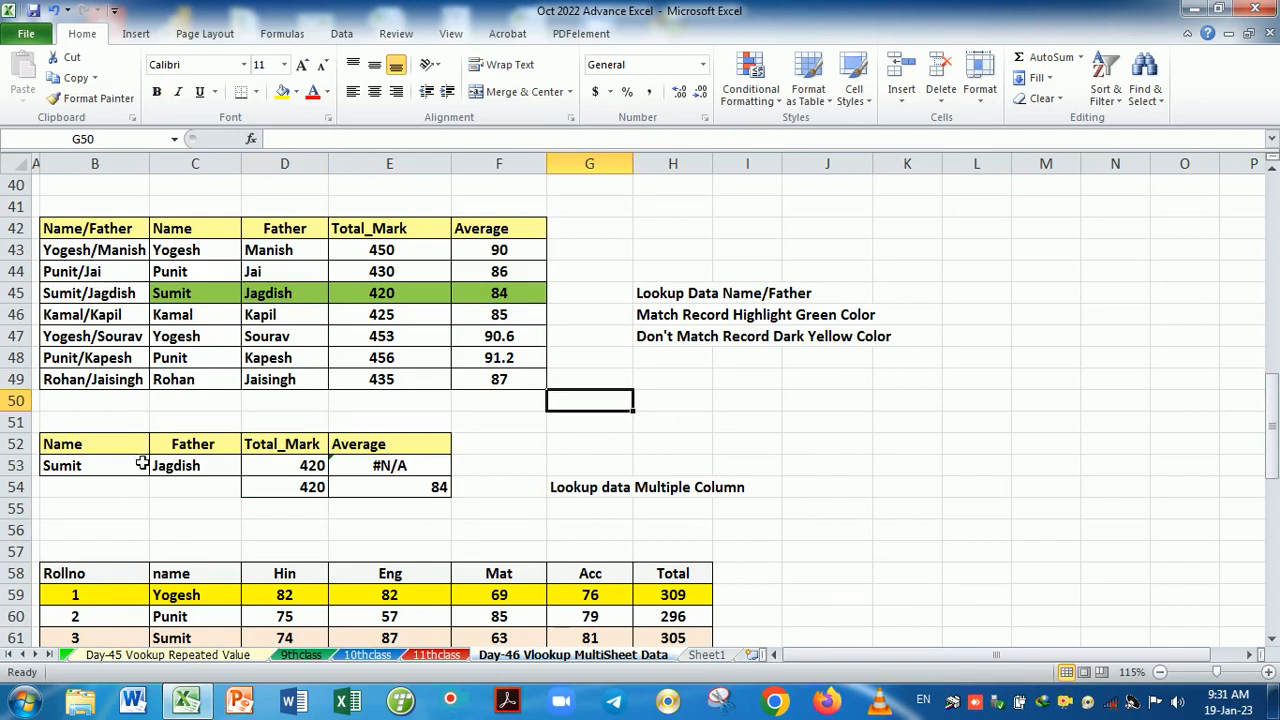
pyautogui.moveTo(140, 471); pyautogui.dragTo(195, 468)
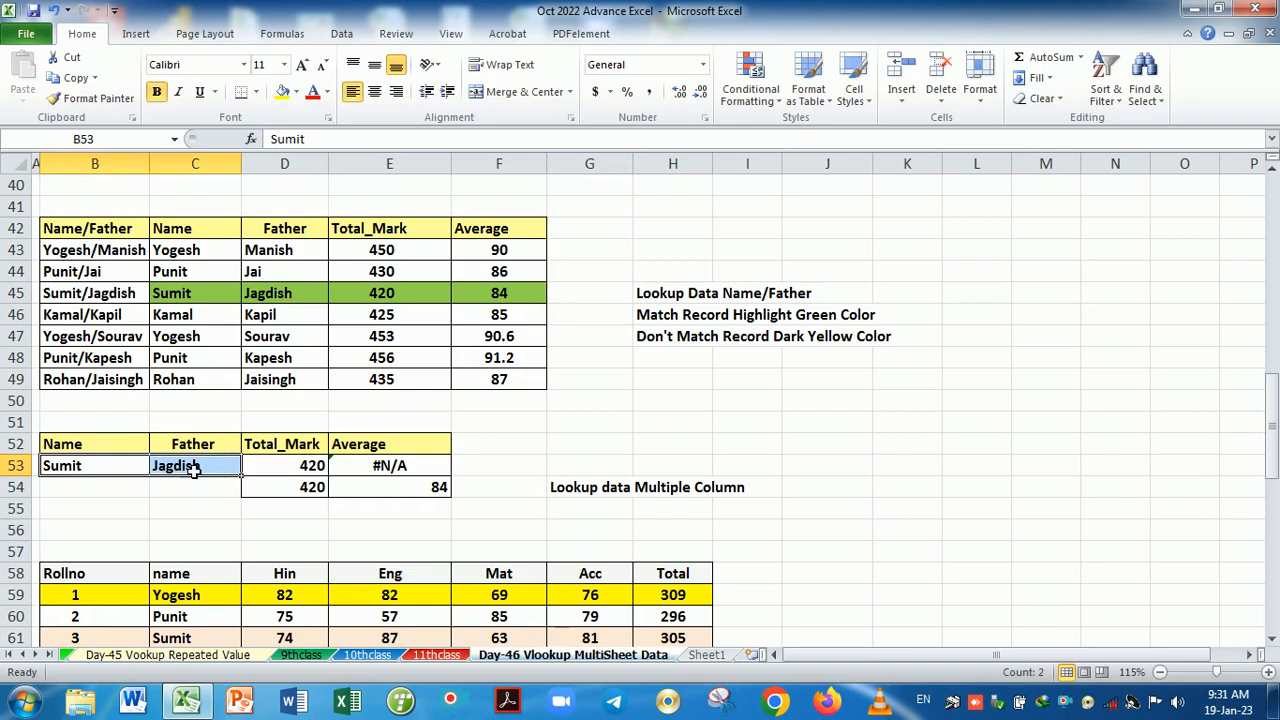
pyautogui.moveTo(292, 467); pyautogui.dragTo(360, 468)
pyautogui.press('Delete')
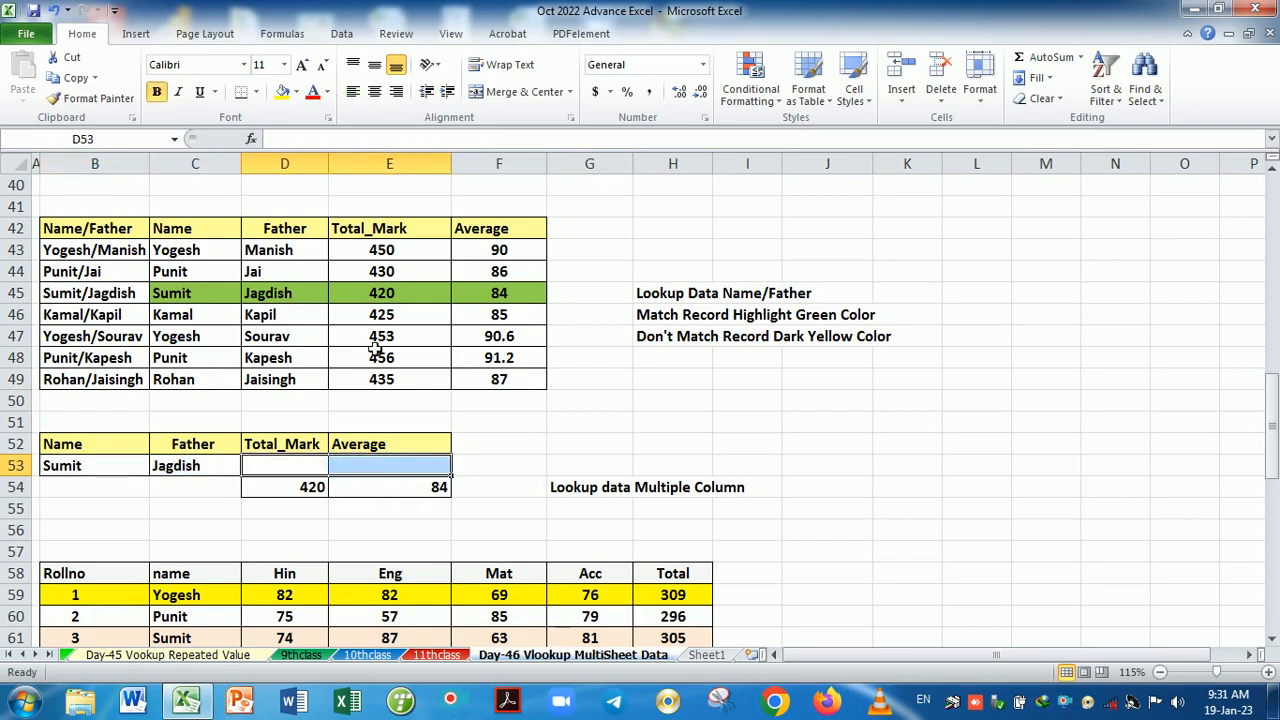
# - Start a VLOOKUP in D53 with the name and father joined by a slash, B53&"/"&C53, as the lookup value
pyautogui.write('=vl')
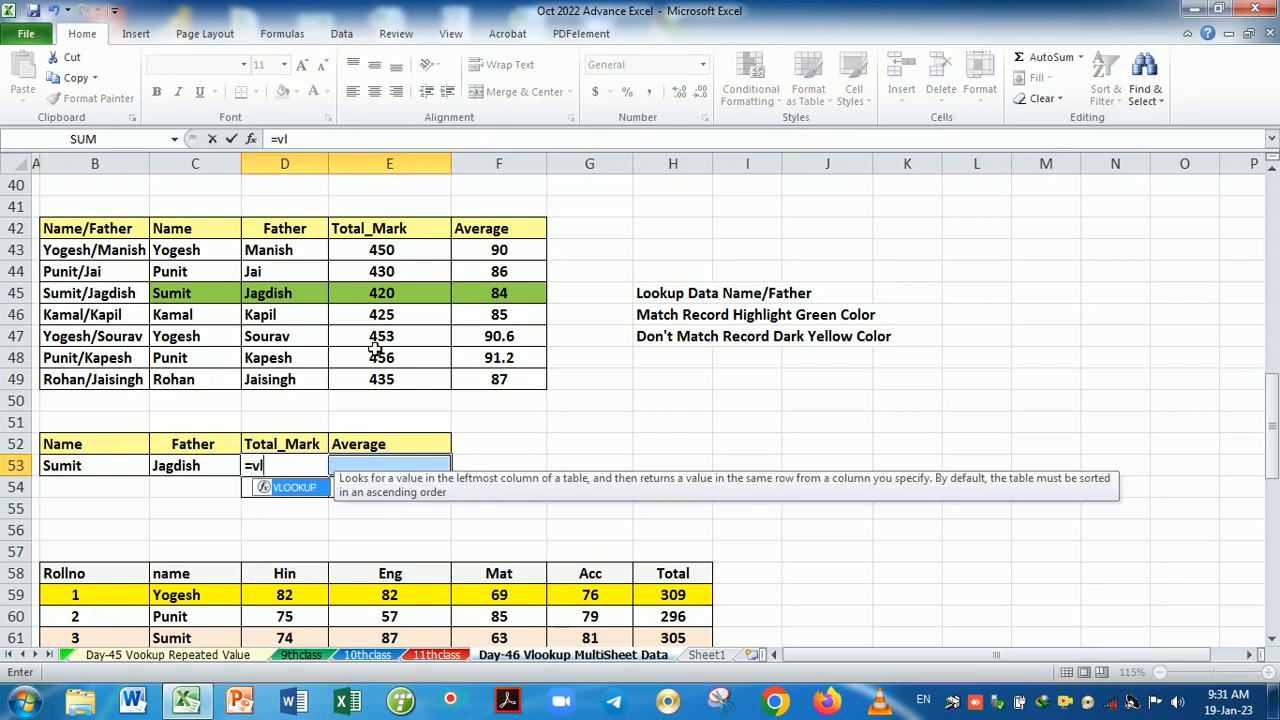
pyautogui.press('Tab')
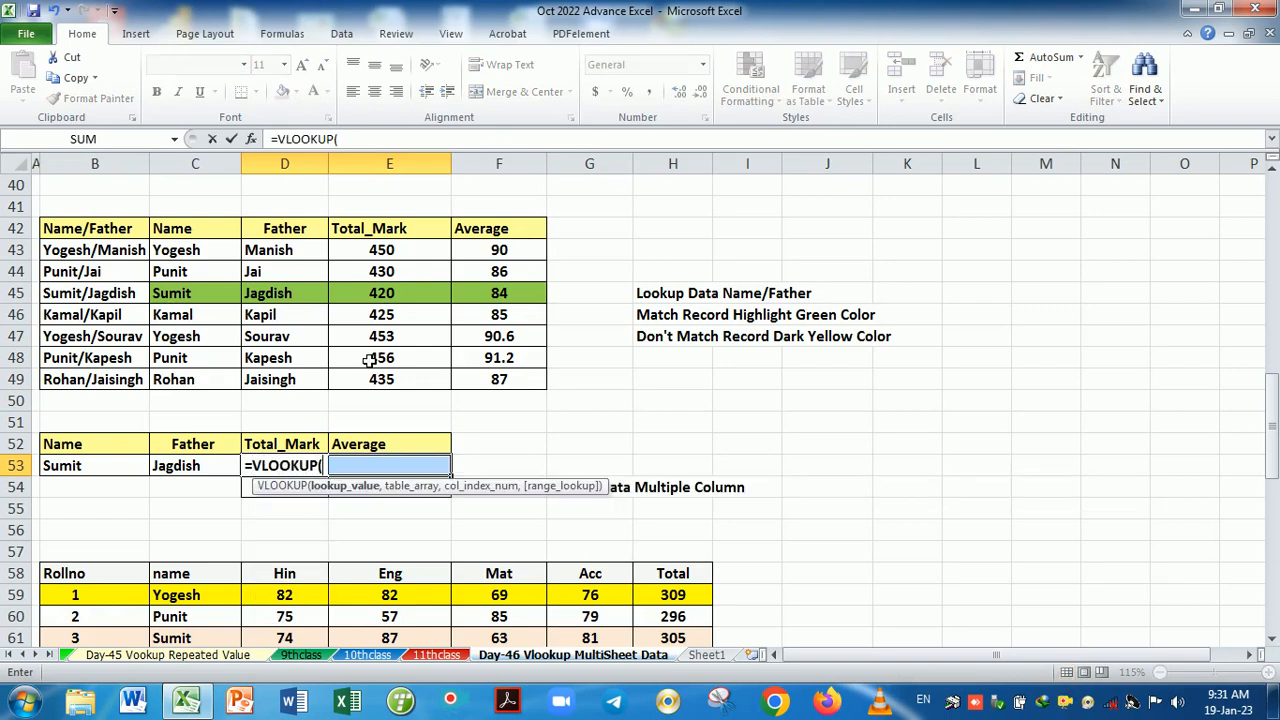
pyautogui.click(80, 469)
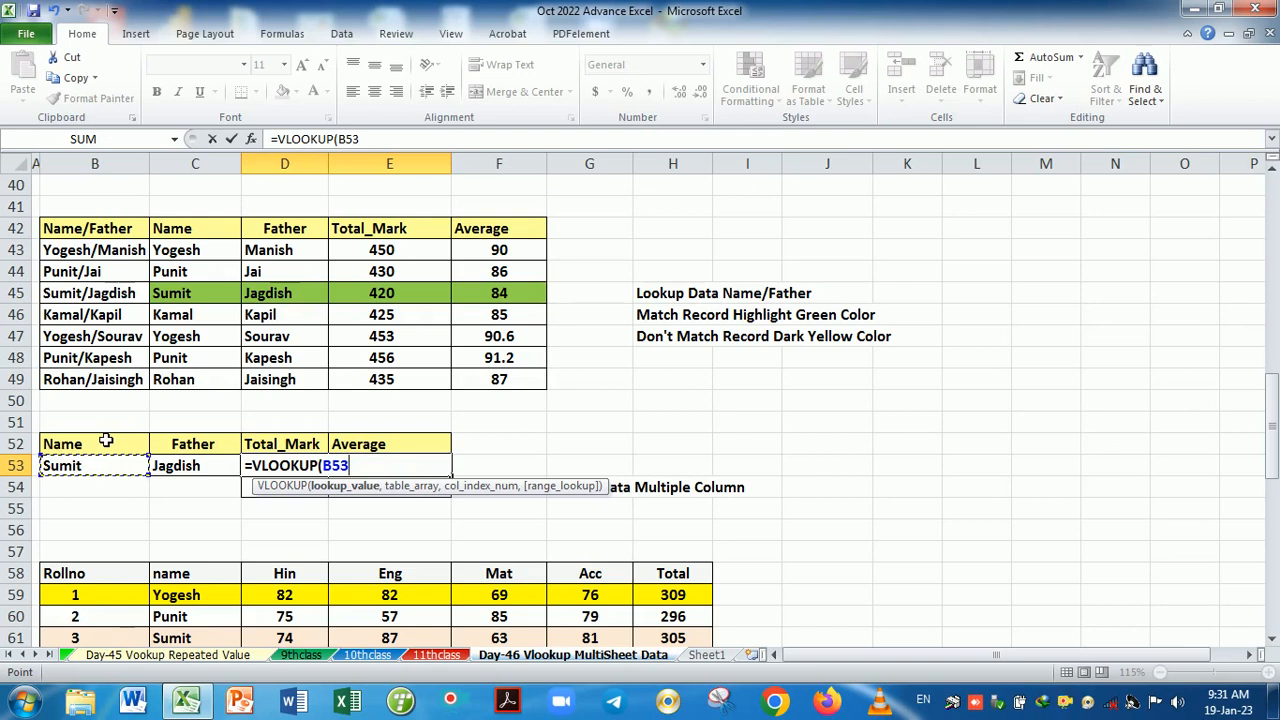
pyautogui.write('&')
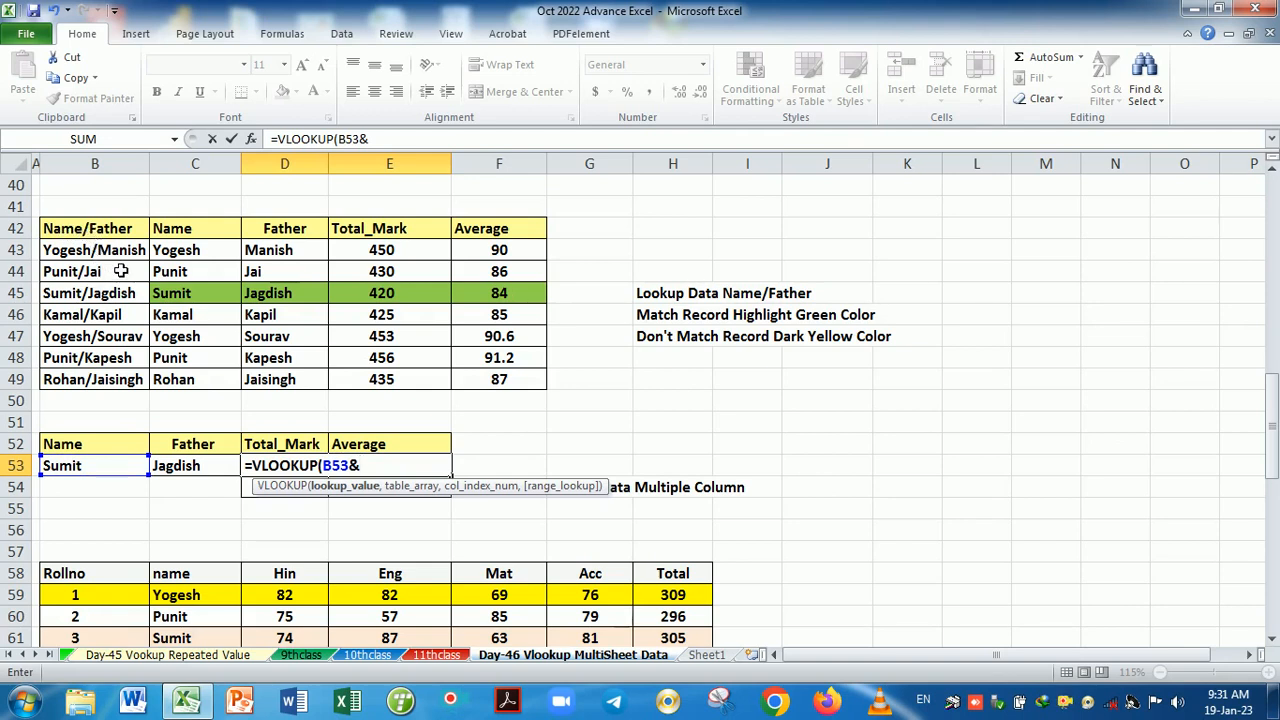
pyautogui.write('"/"&')
pyautogui.click(204, 470)
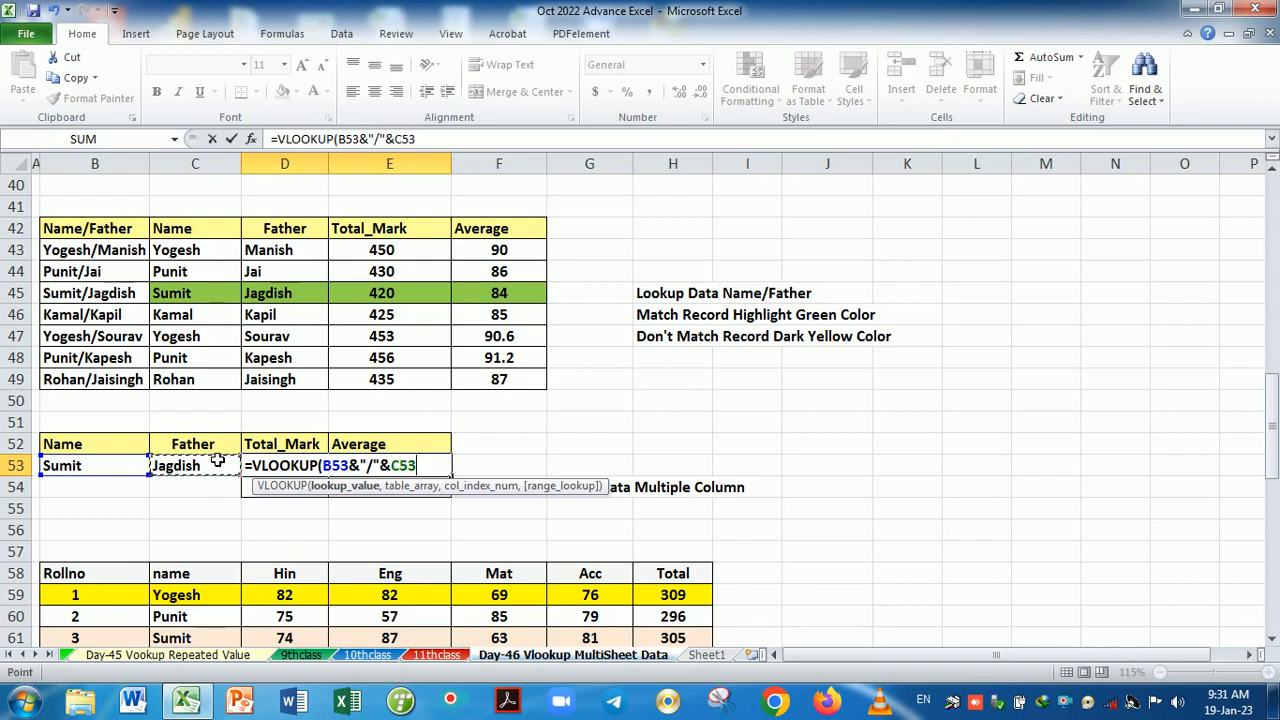
pyautogui.write(',')
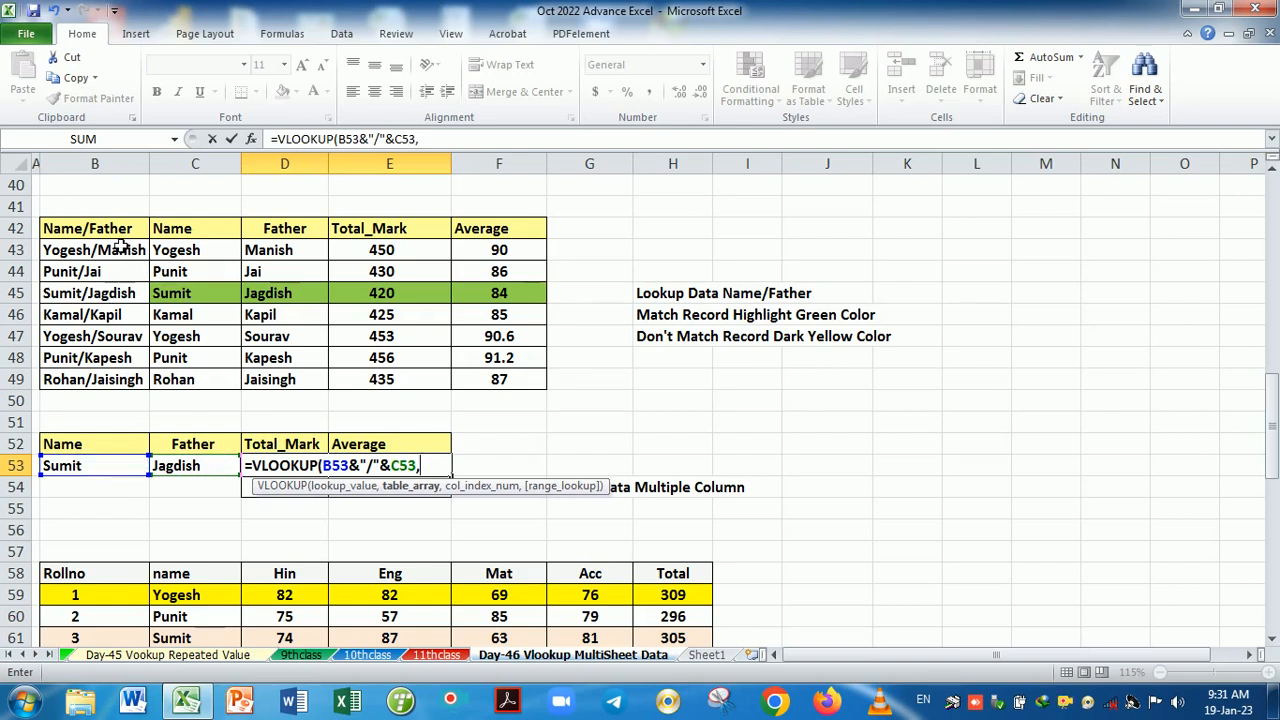
# - Complete D53's VLOOKUP with table array B42:F49, column index 4 and match type 0
pyautogui.moveTo(110, 235); pyautogui.dragTo(499, 381)
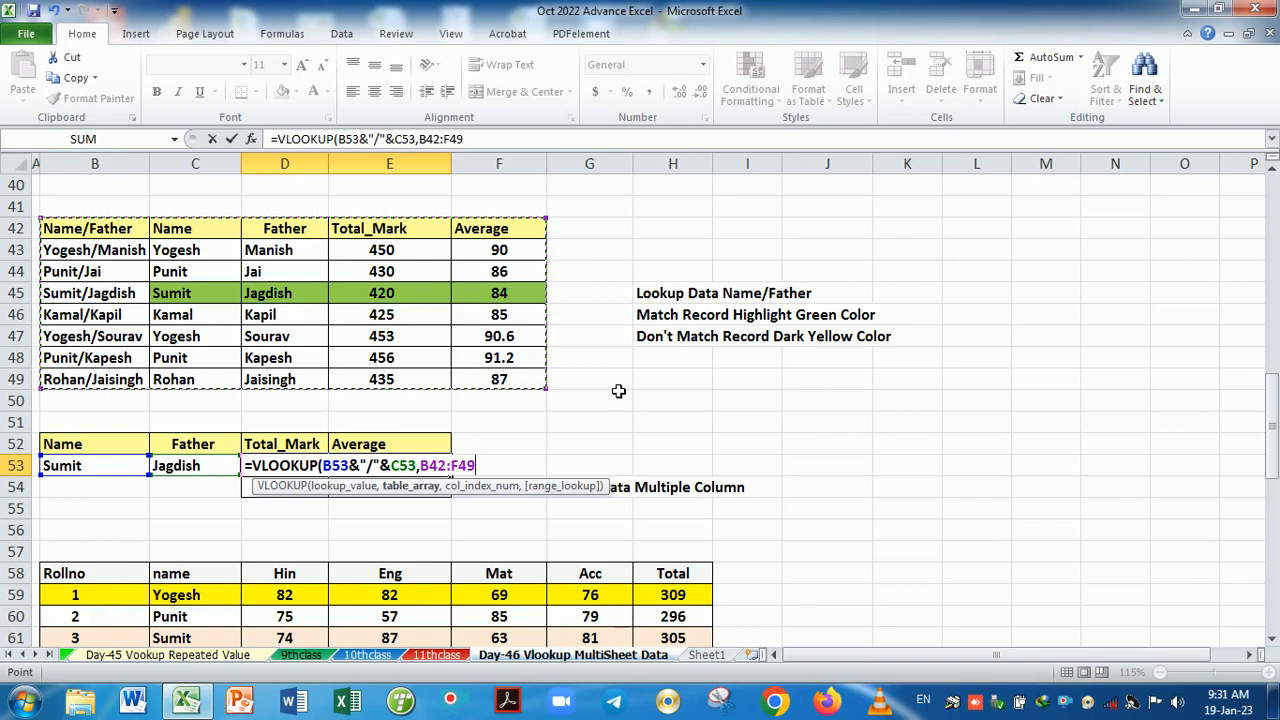
pyautogui.write(',')
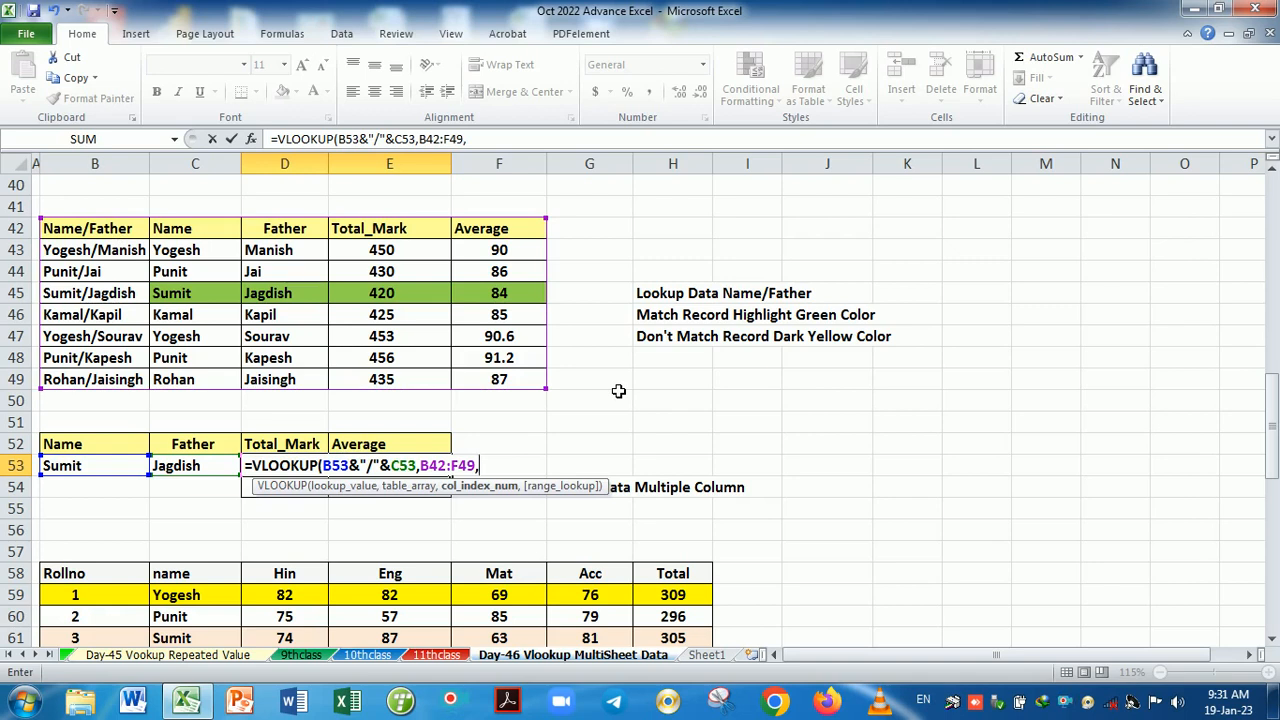
pyautogui.write('4,0')
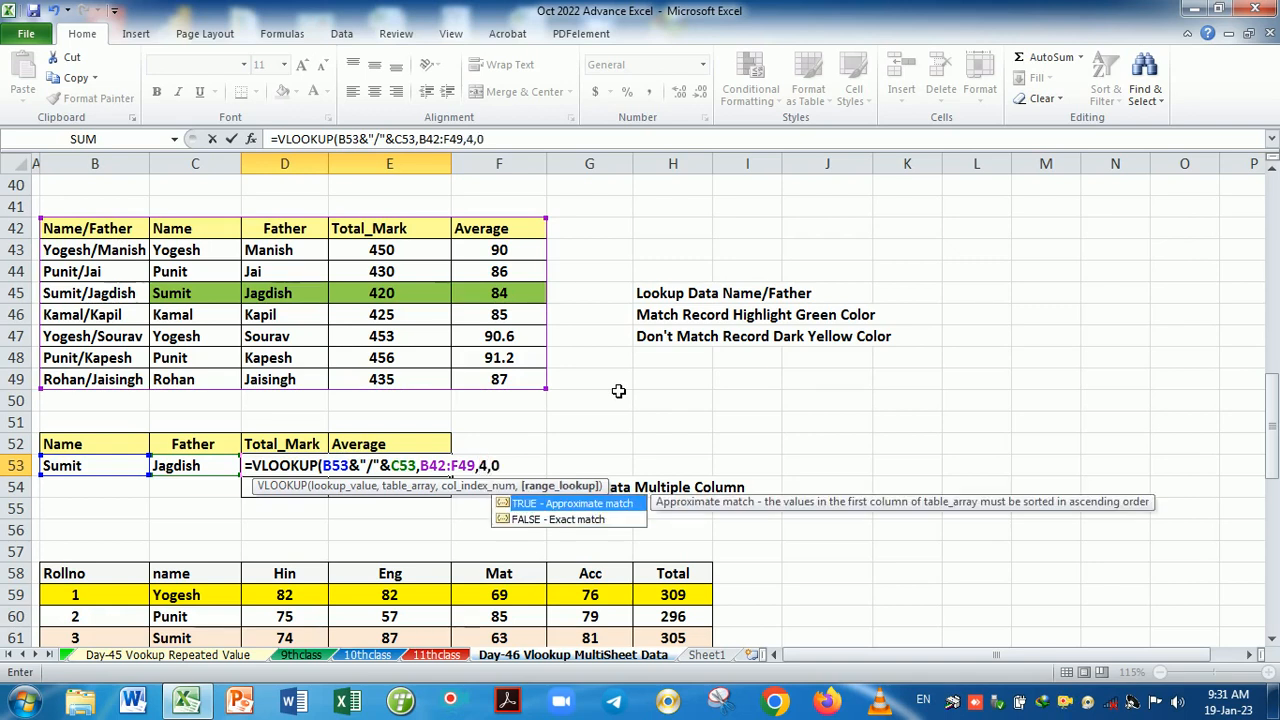
pyautogui.press('Tab')
# - Copy the VLOOKUP from D53 across to E53 and check both cells
pyautogui.moveTo(350, 474); pyautogui.dragTo(440, 476)
pyautogui.click(313, 467)
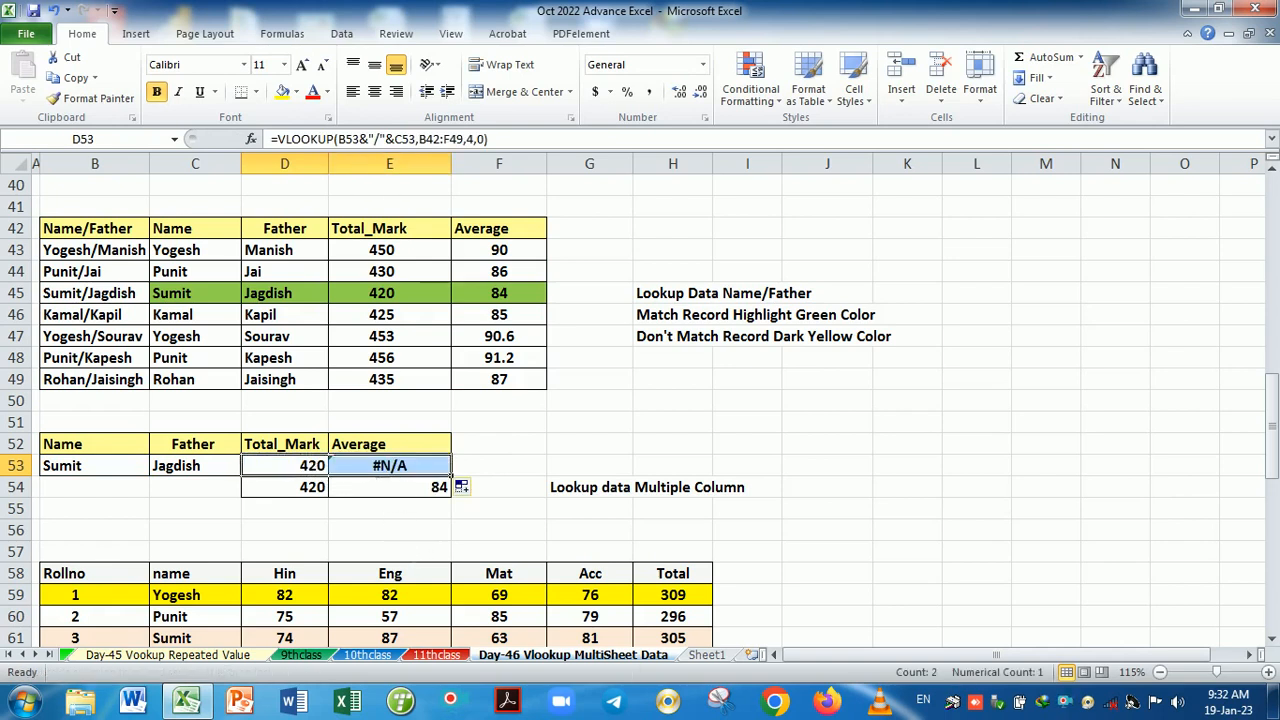
pyautogui.click(376, 472)
pyautogui.click(276, 468)
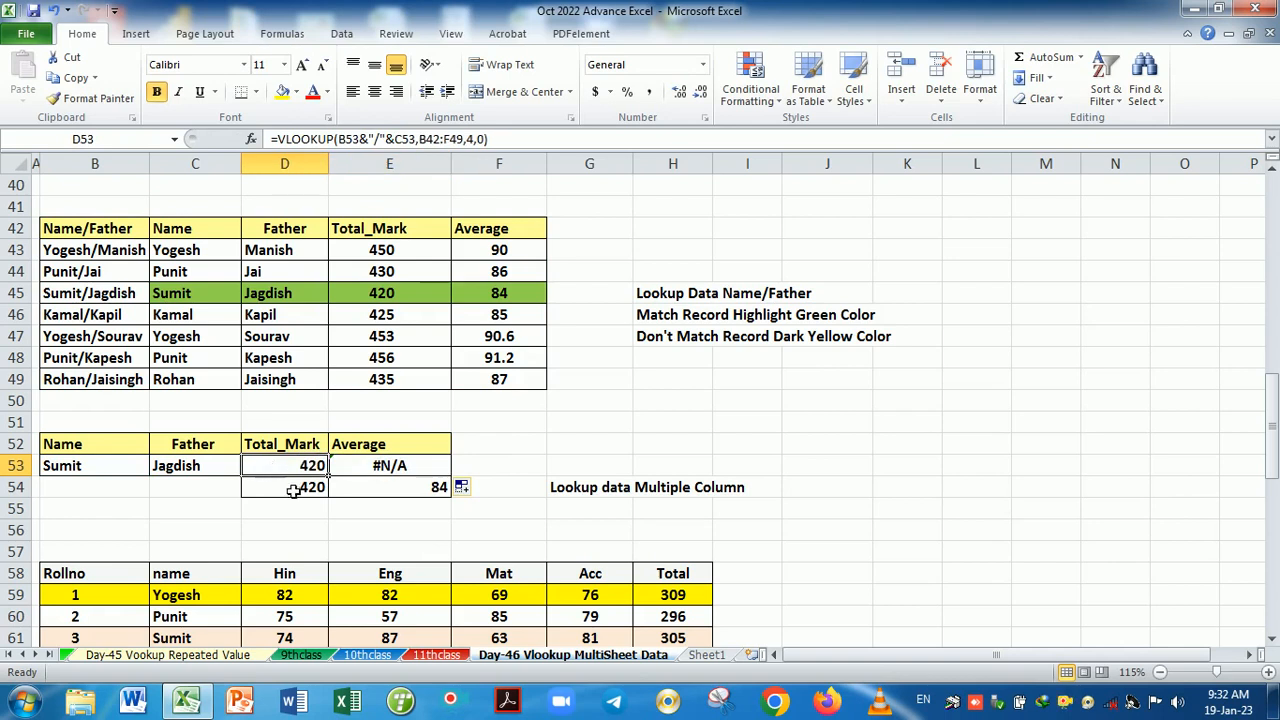
# - Erase the existing VLOOKUP formula with MATCH in D54 so that it can be rewritten
pyautogui.doubleClick(292, 490)
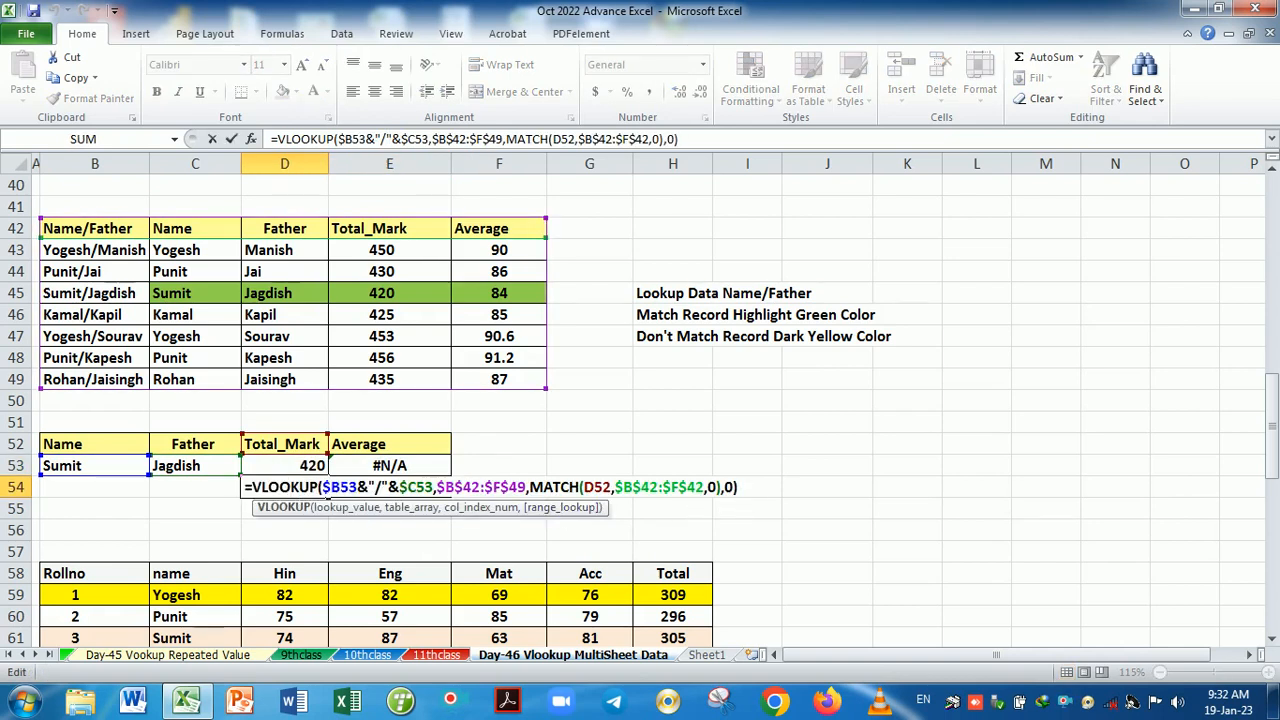
pyautogui.press('End')
pyautogui.press('BackSpace')
pyautogui.press('BackSpace')
pyautogui.press('BackSpace')
pyautogui.press('BackSpace')
pyautogui.press('BackSpace')
pyautogui.press('BackSpace')
pyautogui.press('BackSpace')
pyautogui.press('BackSpace')
pyautogui.press('BackSpace')
pyautogui.press('BackSpace')
pyautogui.press('BackSpace')
pyautogui.press('BackSpace')
pyautogui.press('BackSpace')
pyautogui.press('BackSpace')
pyautogui.press('BackSpace')
pyautogui.press('BackSpace')
pyautogui.press('BackSpace')
pyautogui.press('BackSpace')
pyautogui.press('BackSpace')
pyautogui.press('BackSpace')
pyautogui.press('BackSpace')
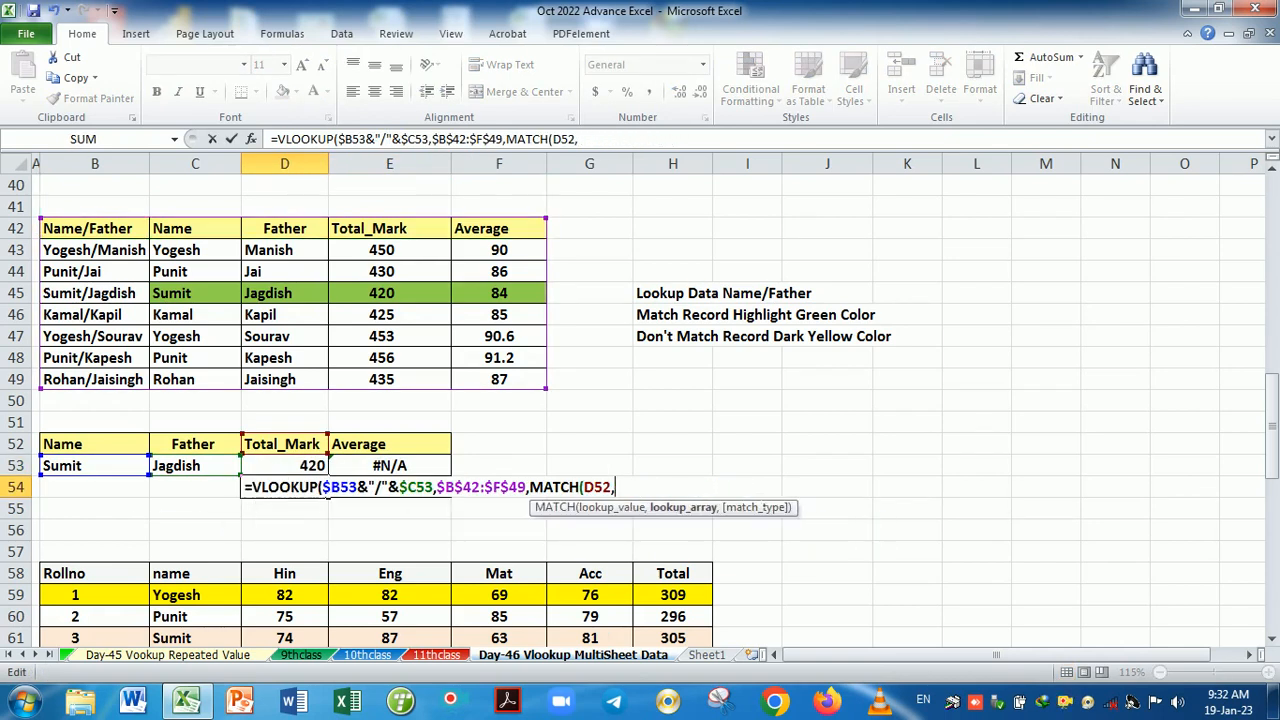
pyautogui.press('BackSpace')
pyautogui.press('BackSpace')
pyautogui.press('BackSpace')
pyautogui.press('BackSpace')
pyautogui.press('BackSpace')
pyautogui.press('BackSpace')
pyautogui.press('BackSpace')
pyautogui.press('BackSpace')
pyautogui.press('BackSpace')
pyautogui.press('BackSpace')
pyautogui.press('BackSpace')
pyautogui.press('BackSpace')
pyautogui.press('BackSpace')
pyautogui.press('BackSpace')
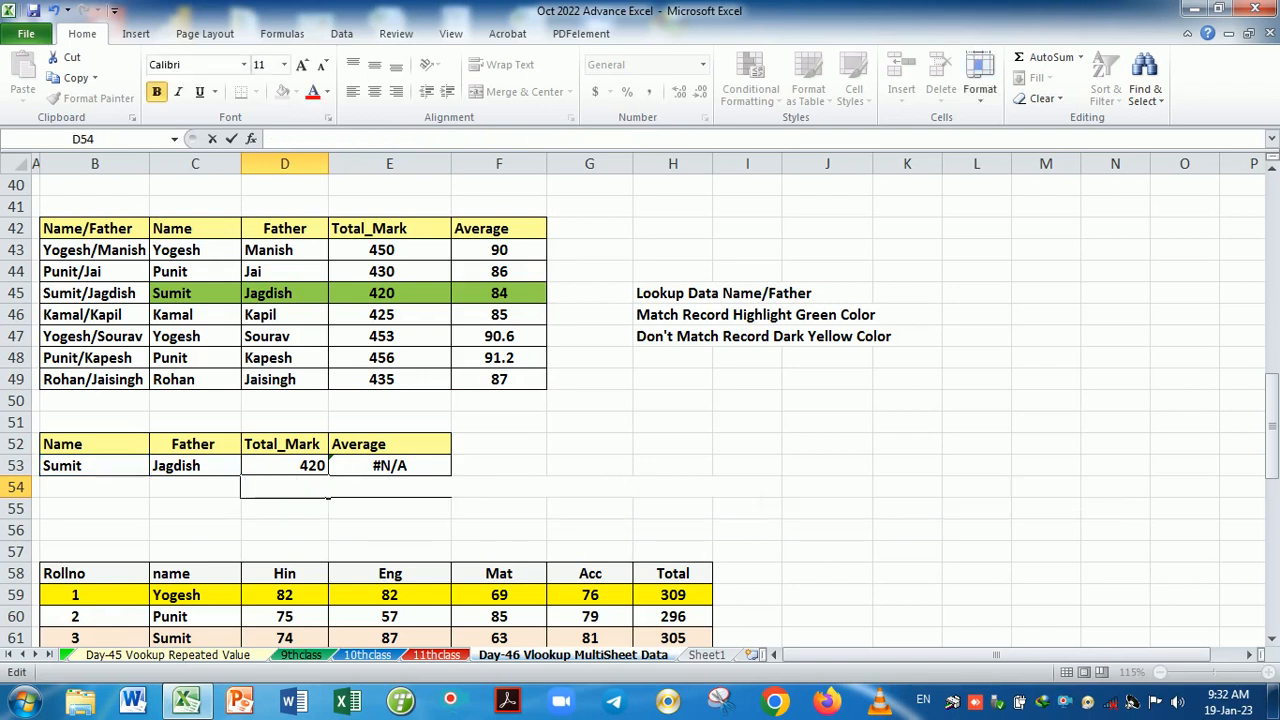
# - Begin a new VLOOKUP in D54 with B53&"/"&C53 as the lookup value
pyautogui.write('vl')
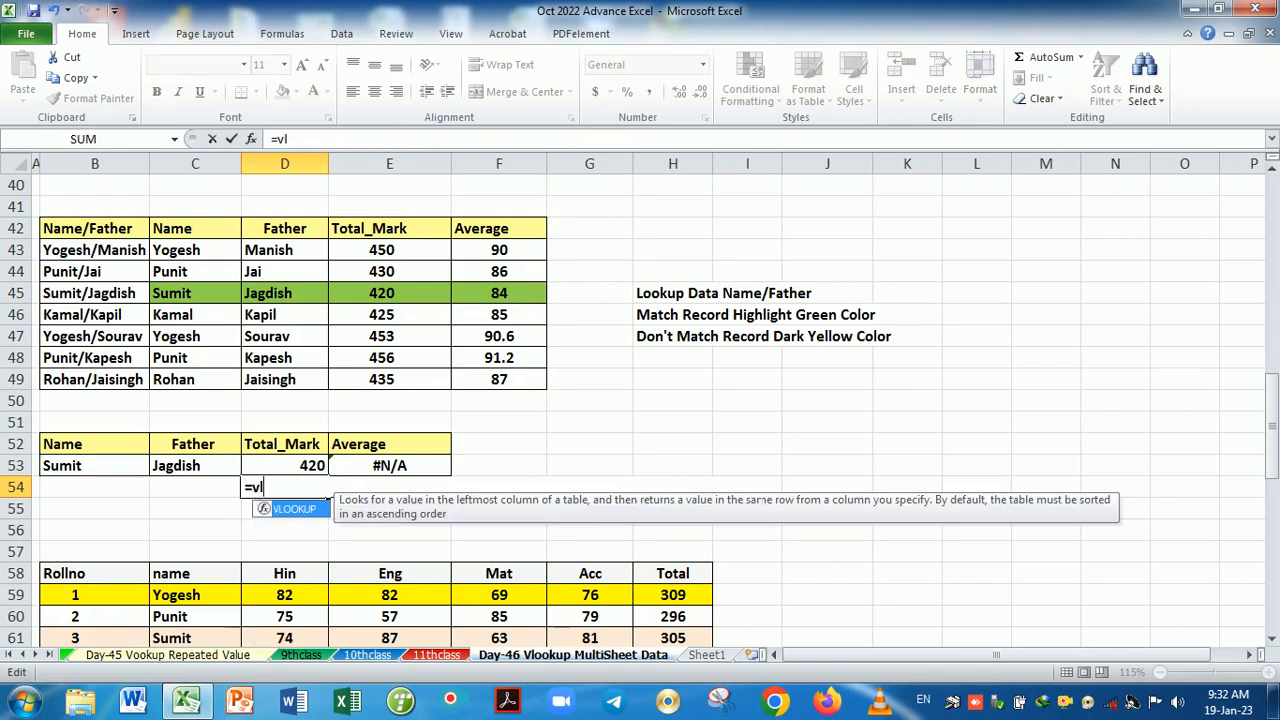
pyautogui.press('Tab')
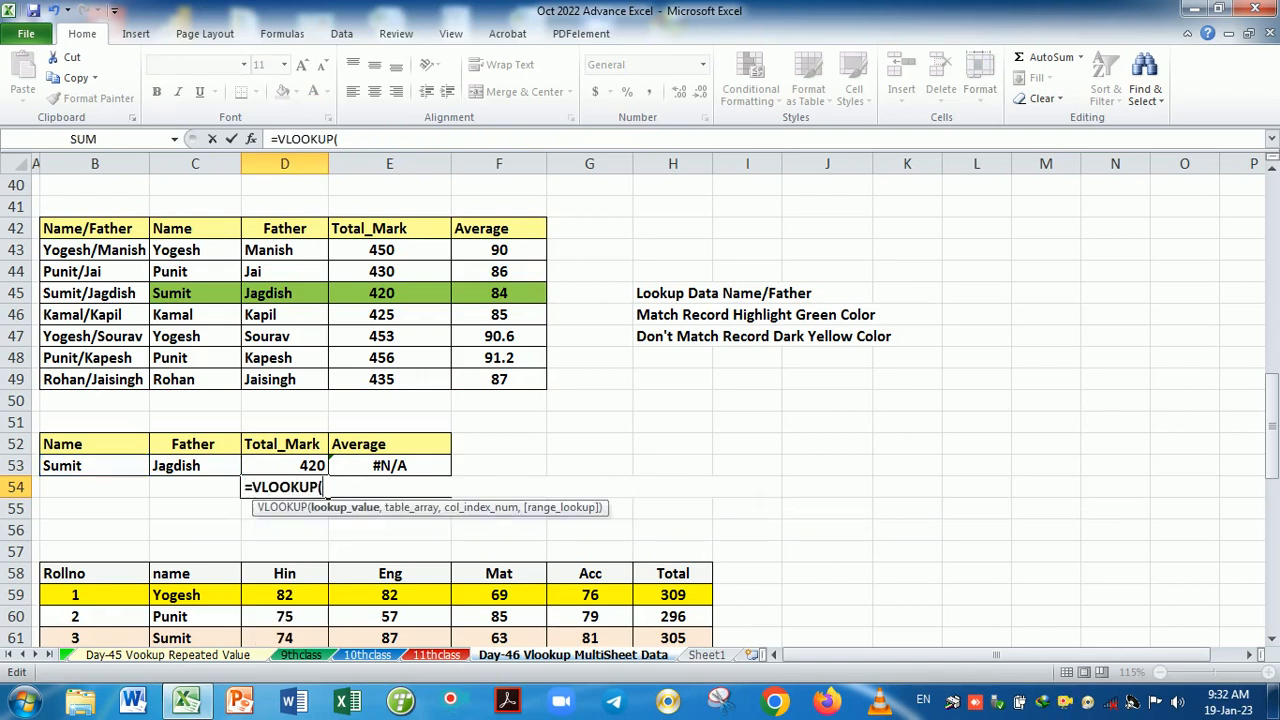
pyautogui.click(105, 470)
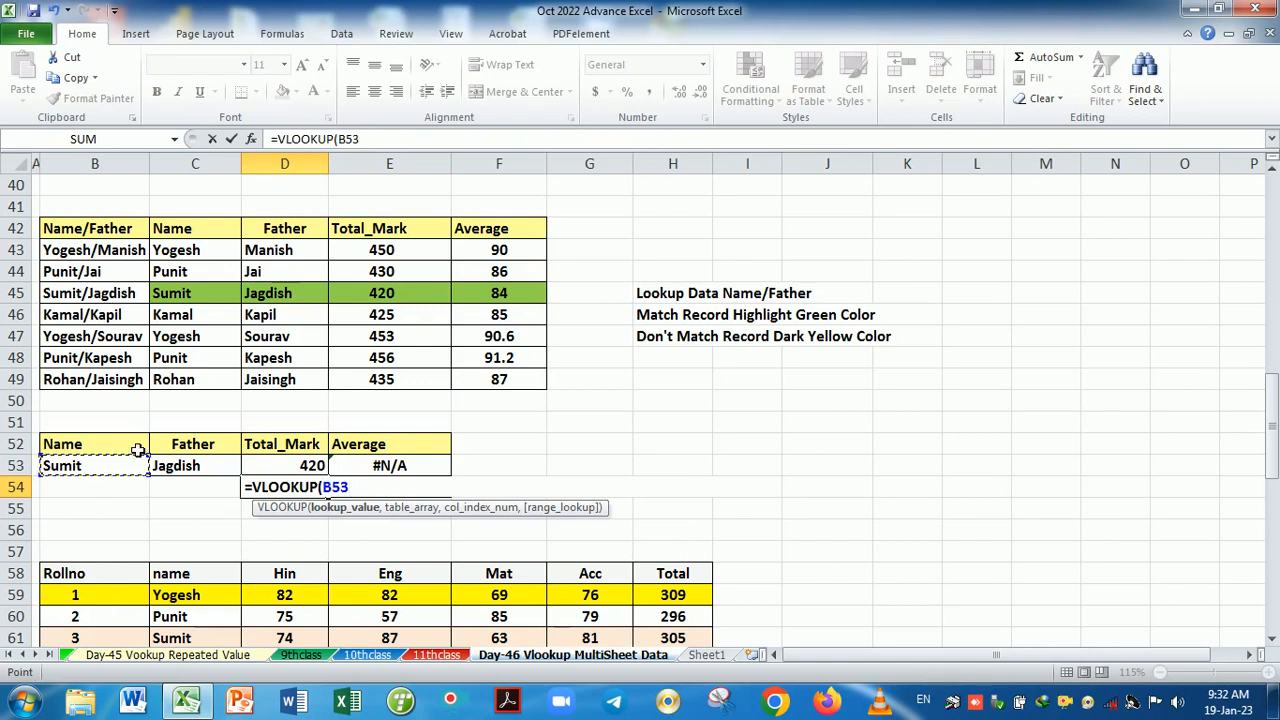
pyautogui.write('&"/"&')
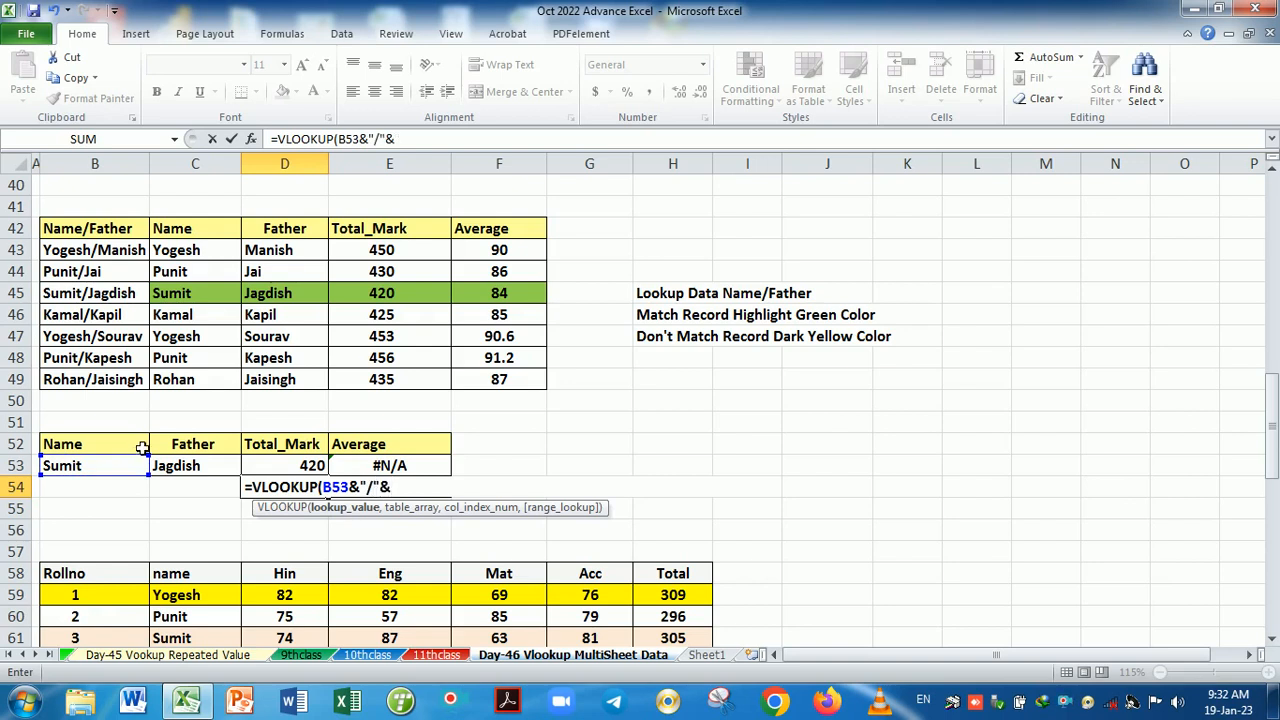
pyautogui.click(188, 472)
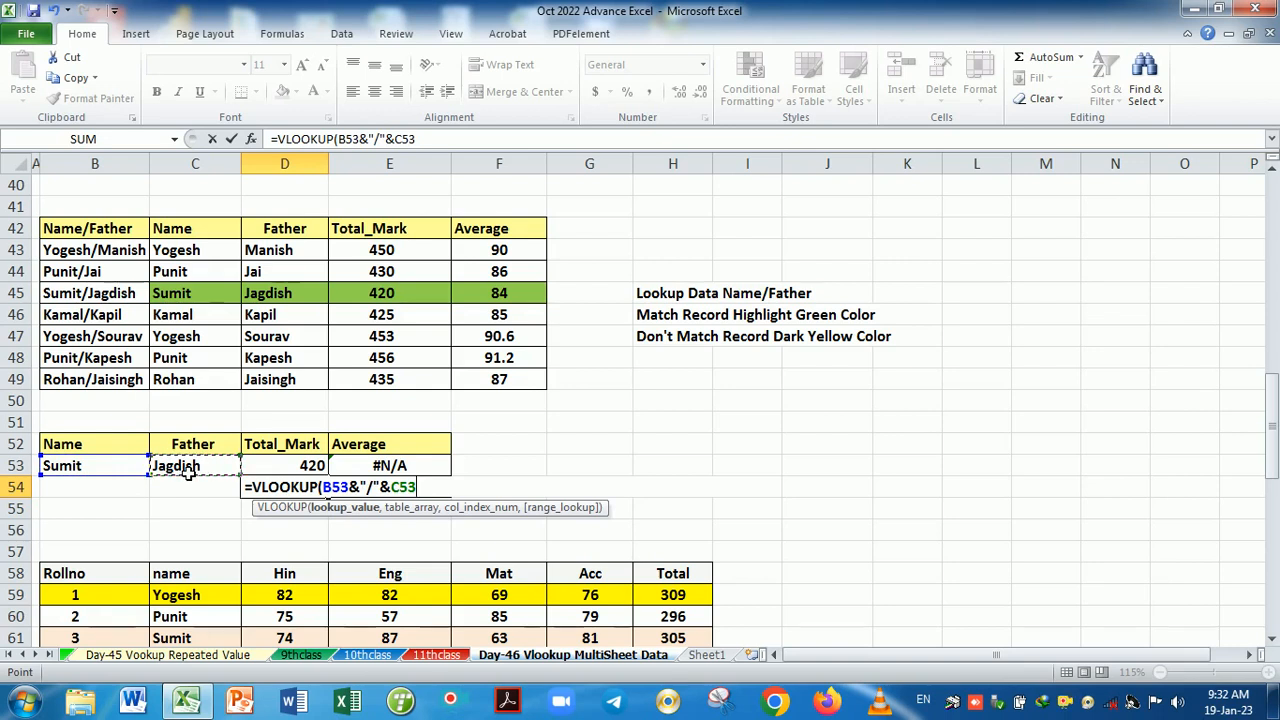
pyautogui.write(',')
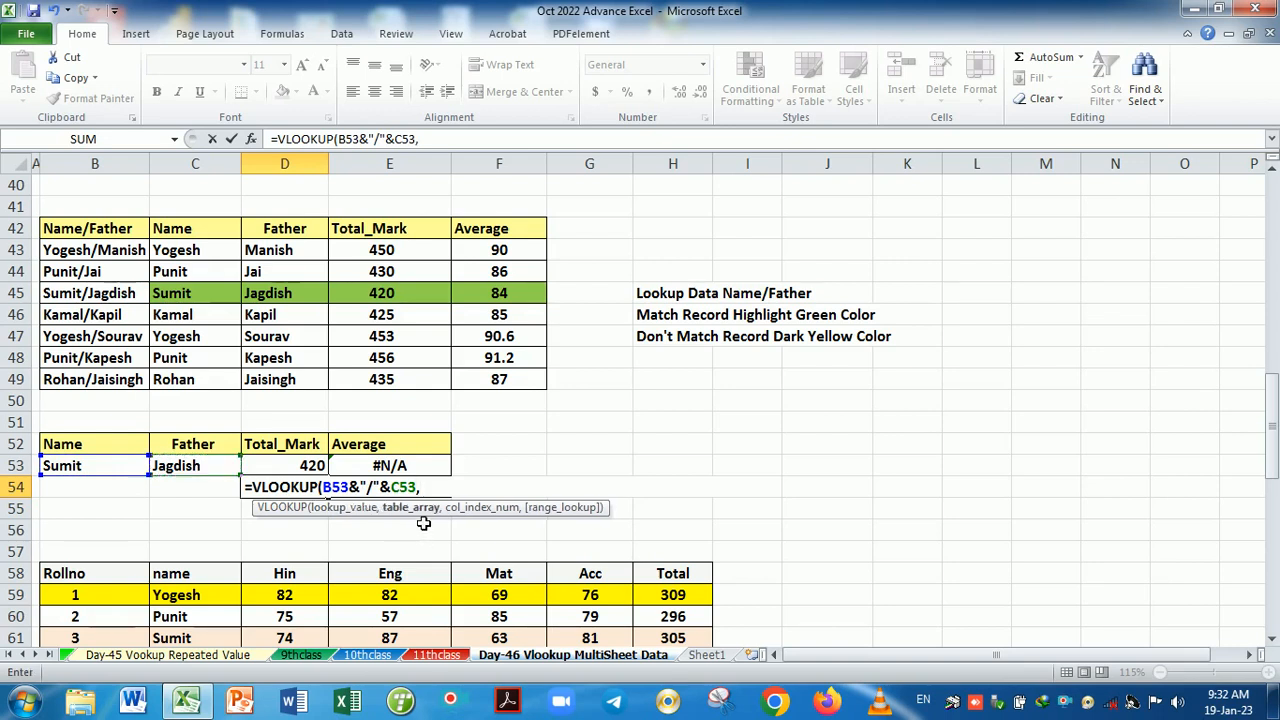
# - Set the table array of D54's VLOOKUP to the absolute range $B$42:$F$49
pyautogui.moveTo(112, 232); pyautogui.dragTo(497, 379)
pyautogui.press('F4')
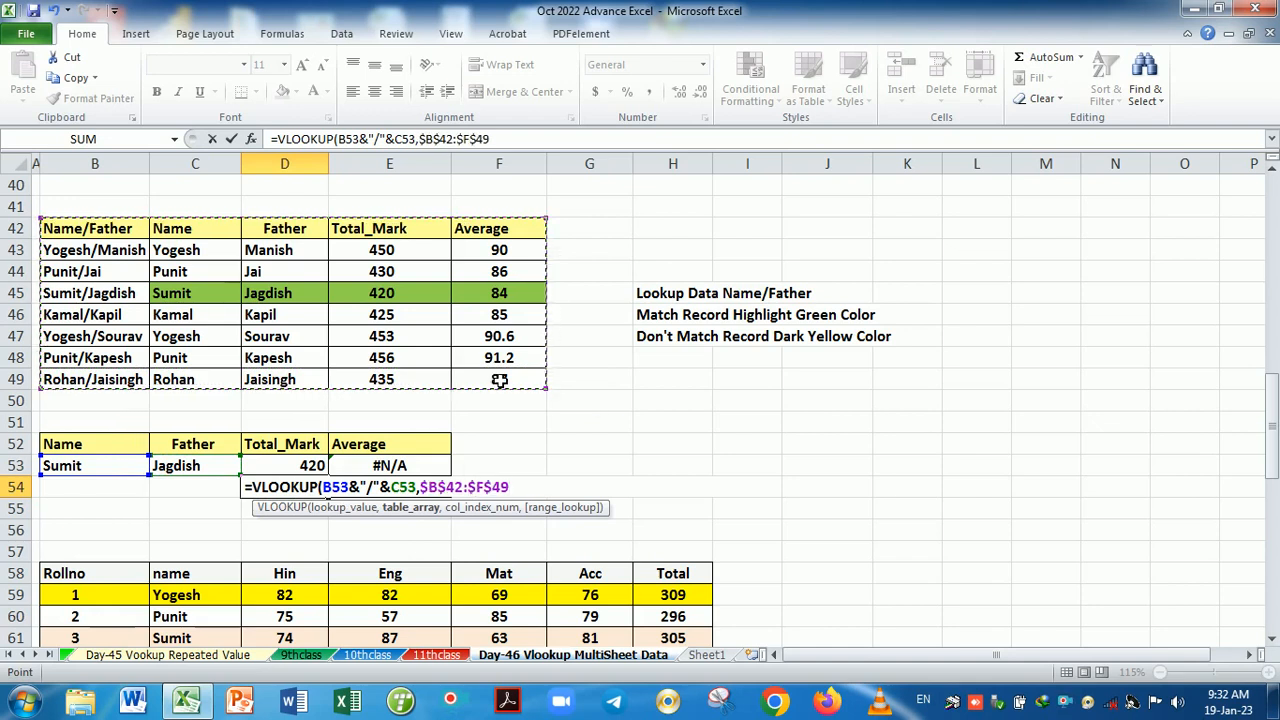
pyautogui.write(',')
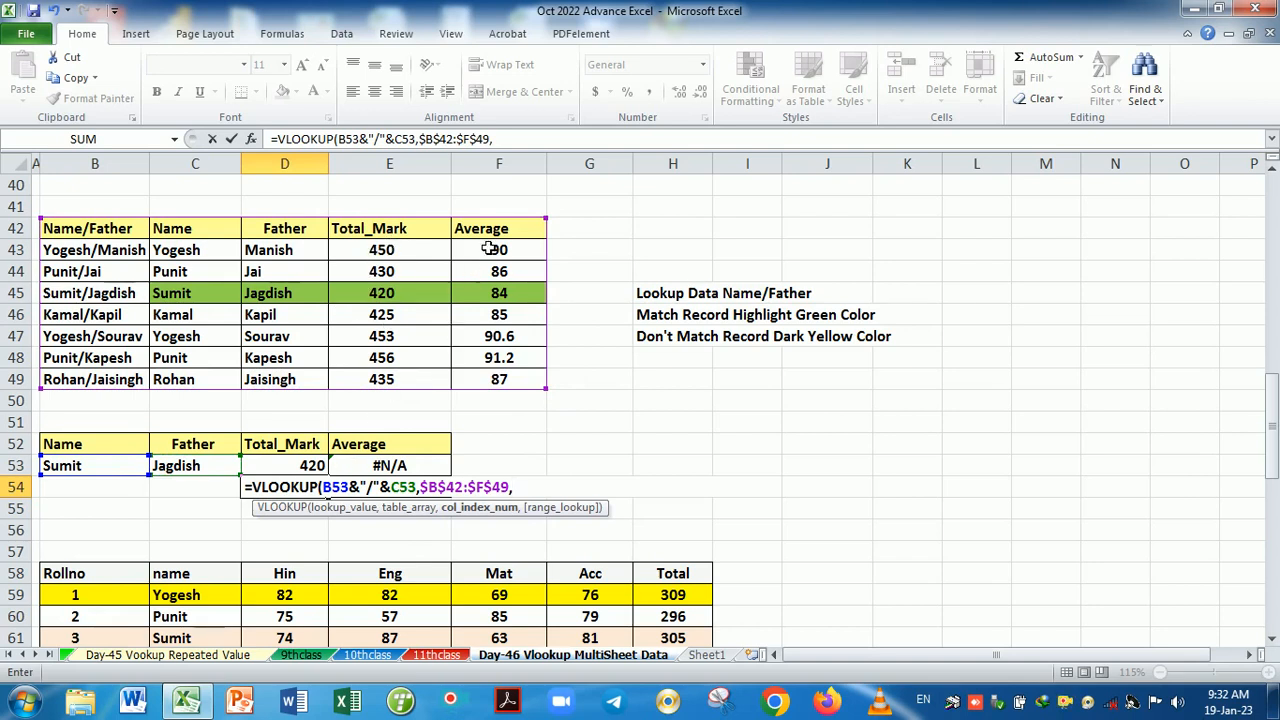
pyautogui.write('4,')
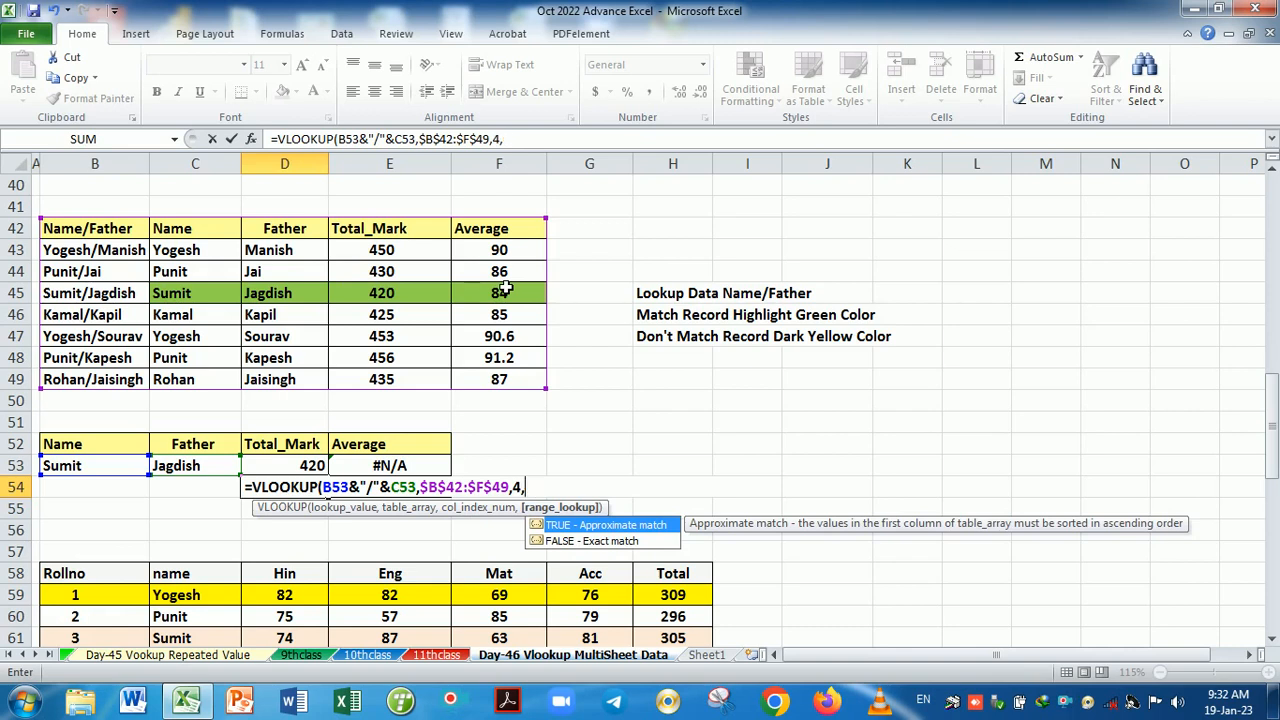
pyautogui.press('BackSpace')
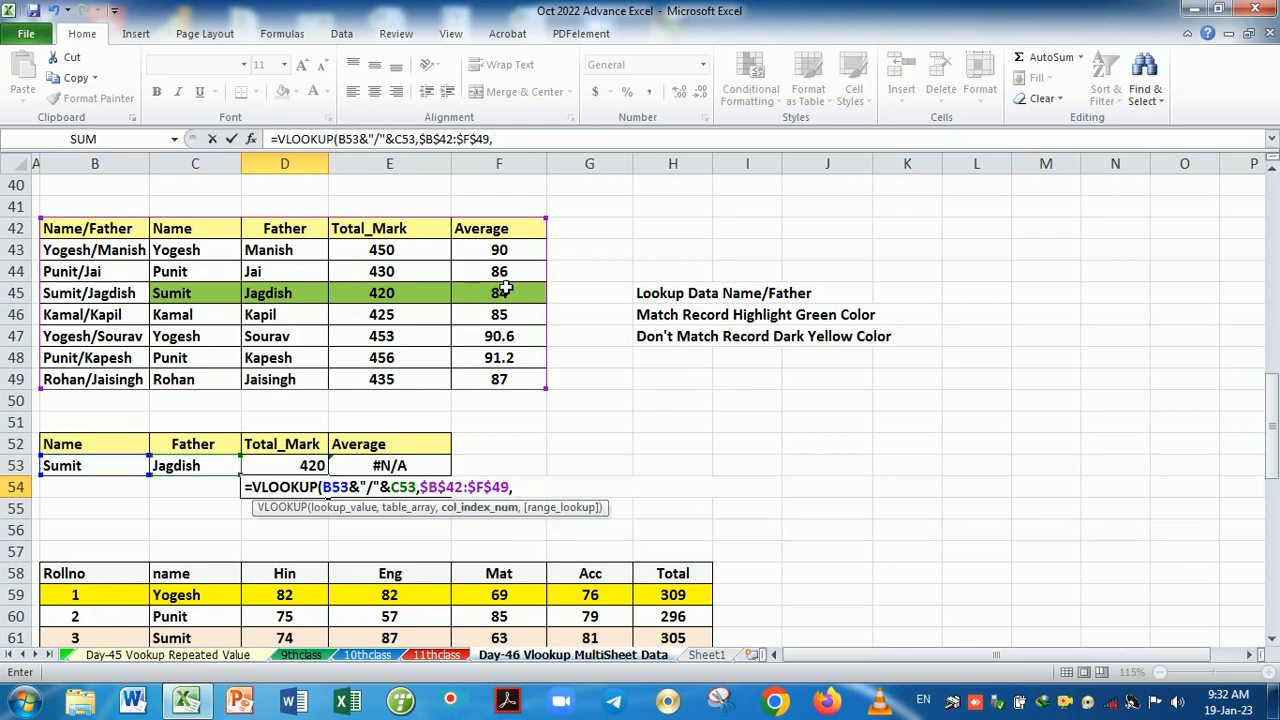
pyautogui.write(',')
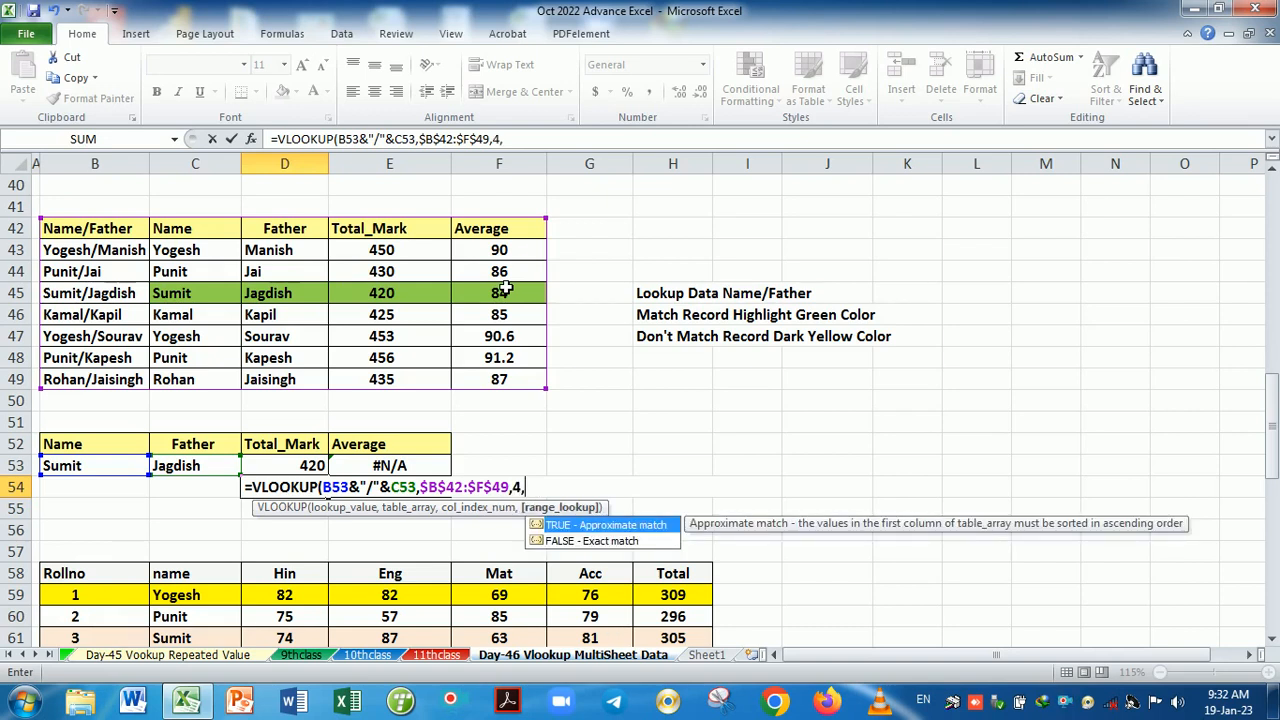
pyautogui.press('BackSpace')
pyautogui.press('BackSpace')
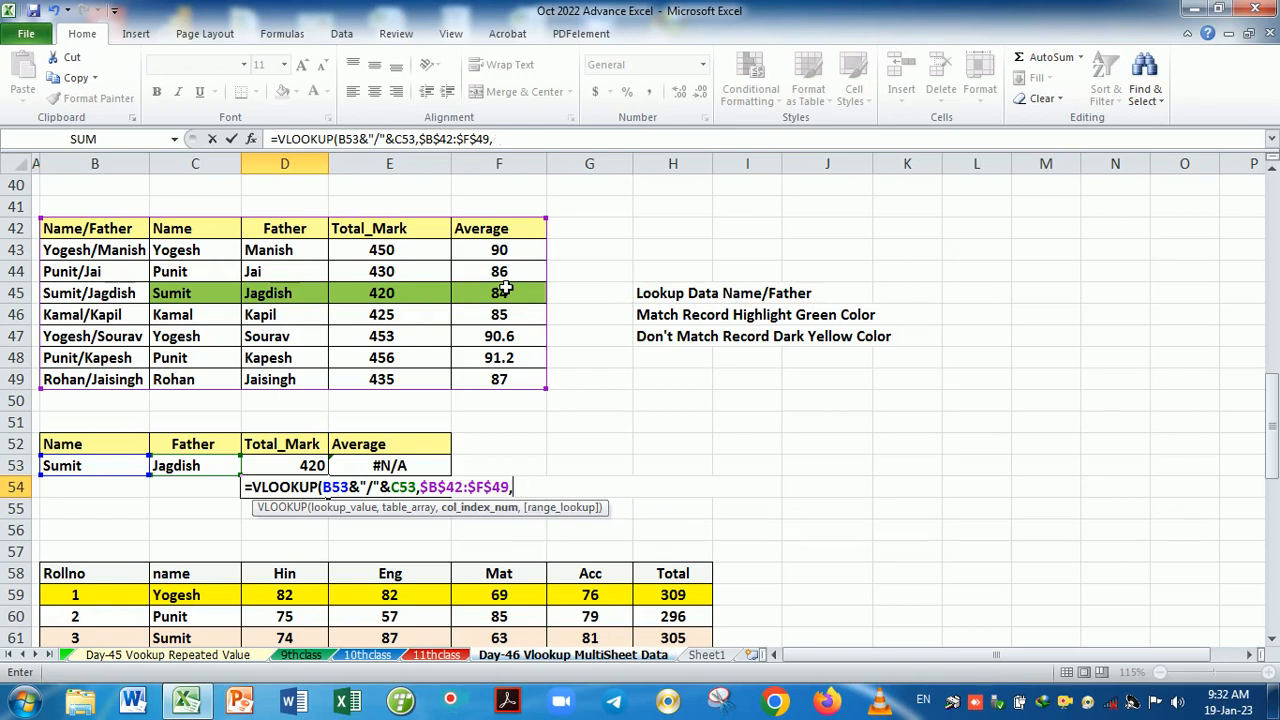
# - Complete D54's VLOOKUP with MATCH(D52,$B$42:$F$42,0) as the column index and 0 as the range lookup
pyautogui.write('ma')
pyautogui.press('Tab')
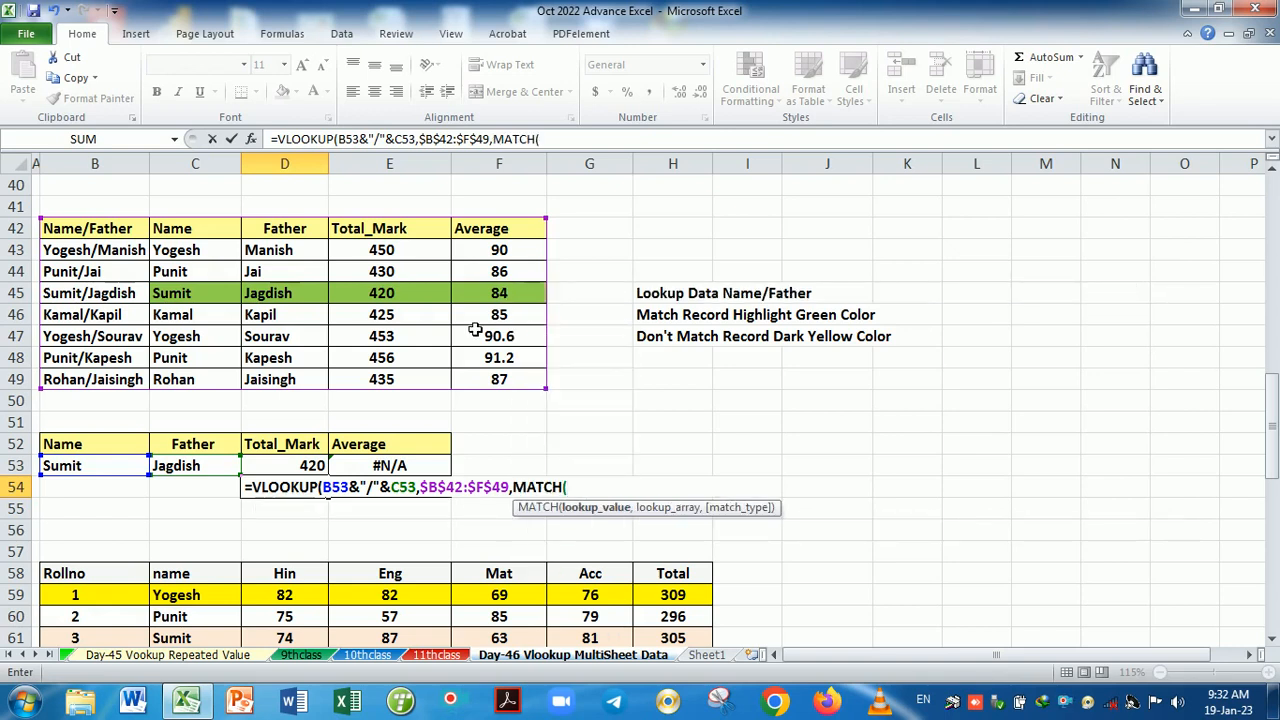
pyautogui.click(287, 451)
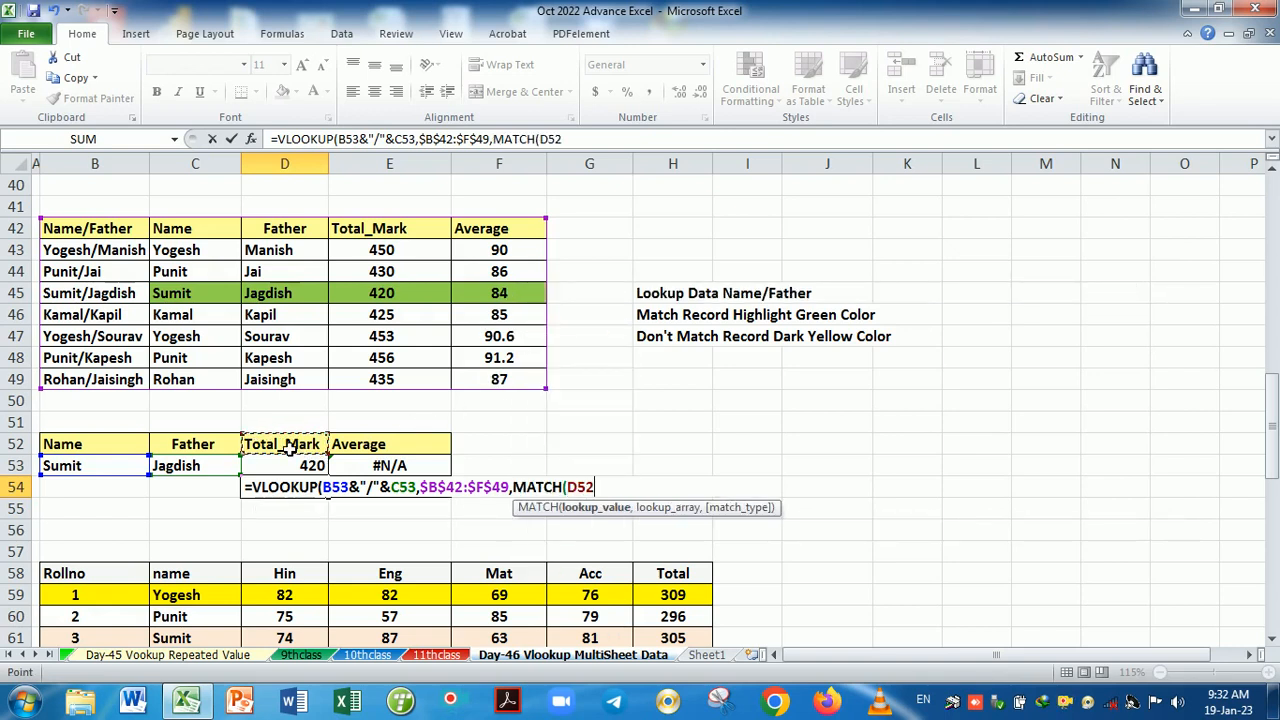
pyautogui.write(',')
pyautogui.moveTo(128, 232); pyautogui.dragTo(484, 232)
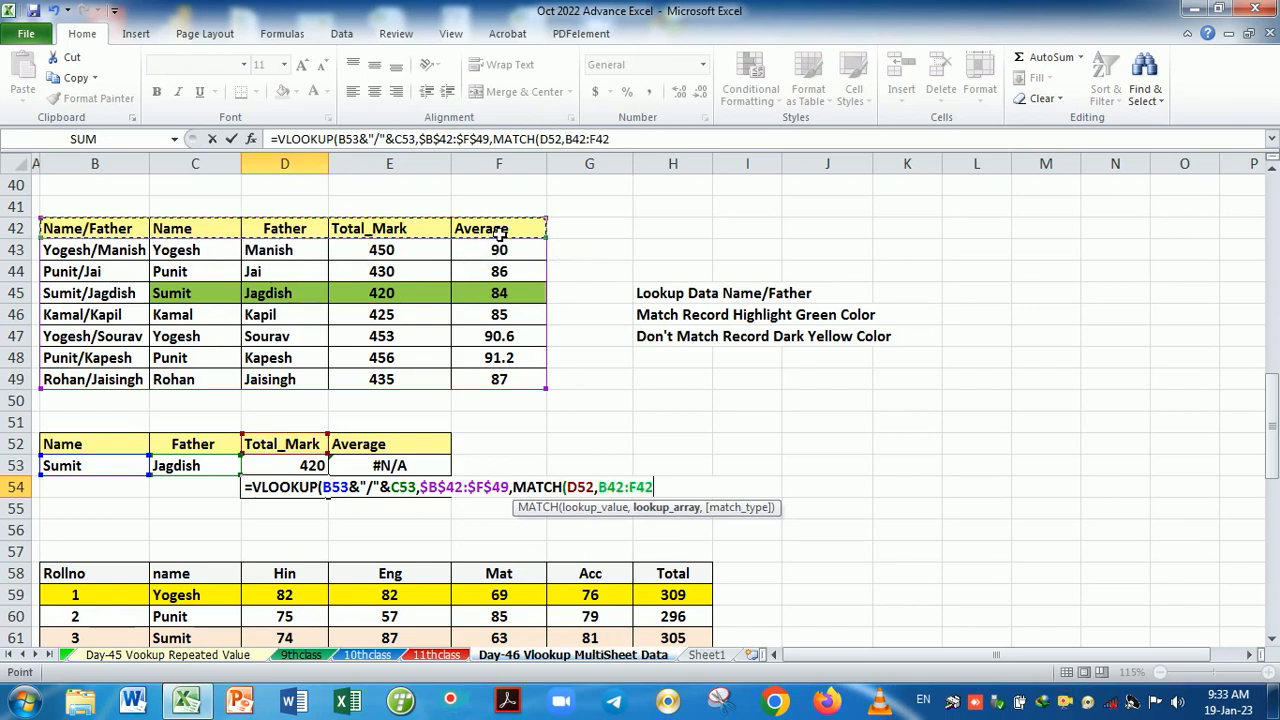
pyautogui.press('F4')
pyautogui.write(',0')
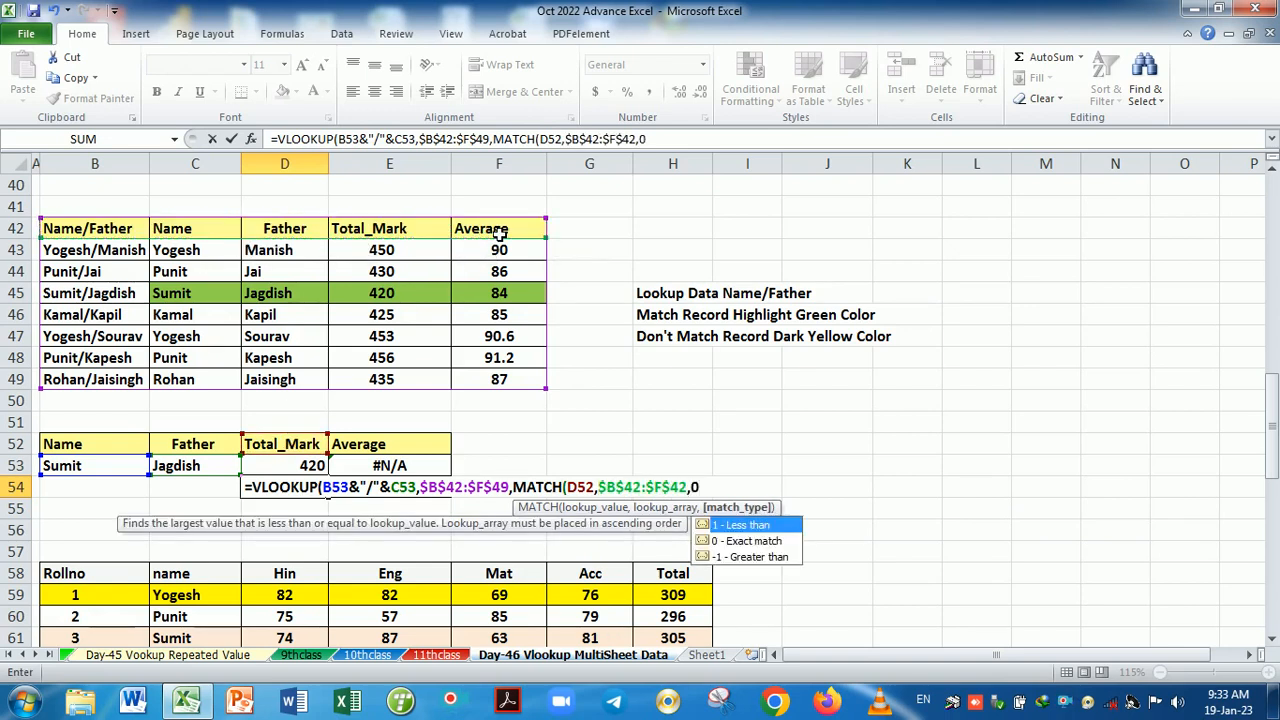
pyautogui.write('),0)')
pyautogui.press('Return')
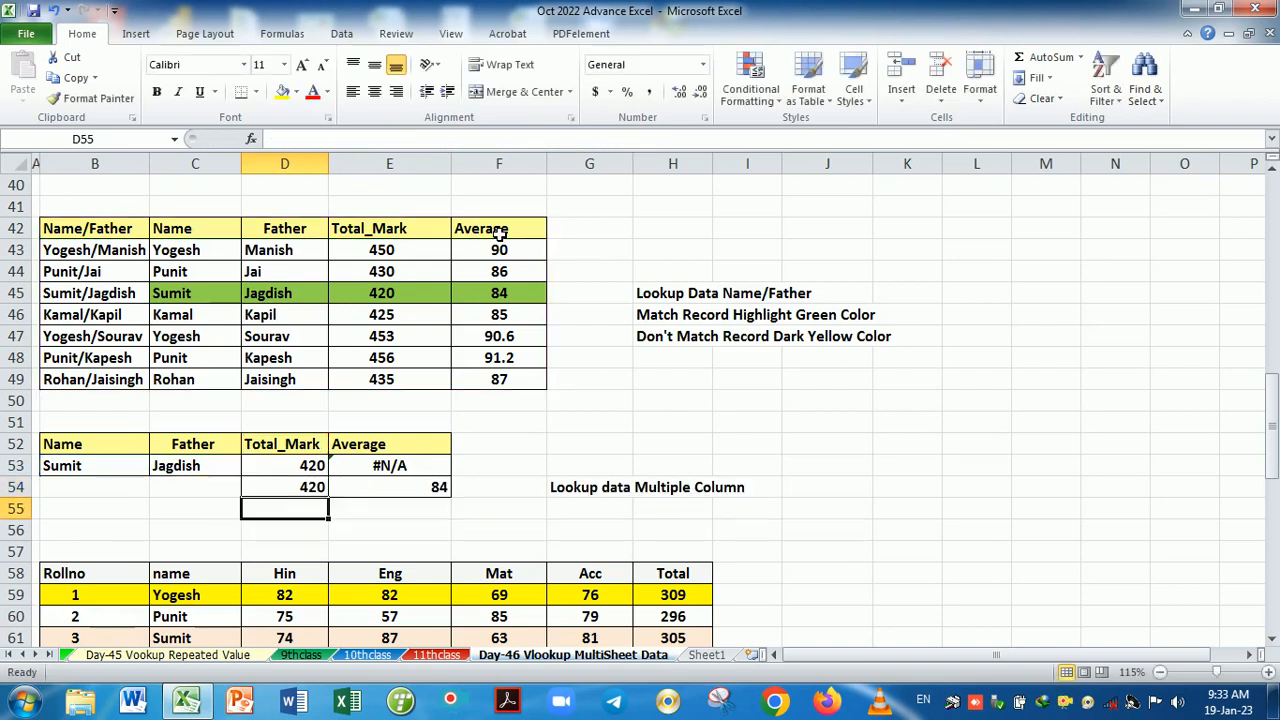
# - Copy the VLOOKUP with MATCH from D54 across to E54 and compare the cell references in both formulas
pyautogui.click(309, 495)
pyautogui.moveTo(334, 502); pyautogui.dragTo(434, 501)
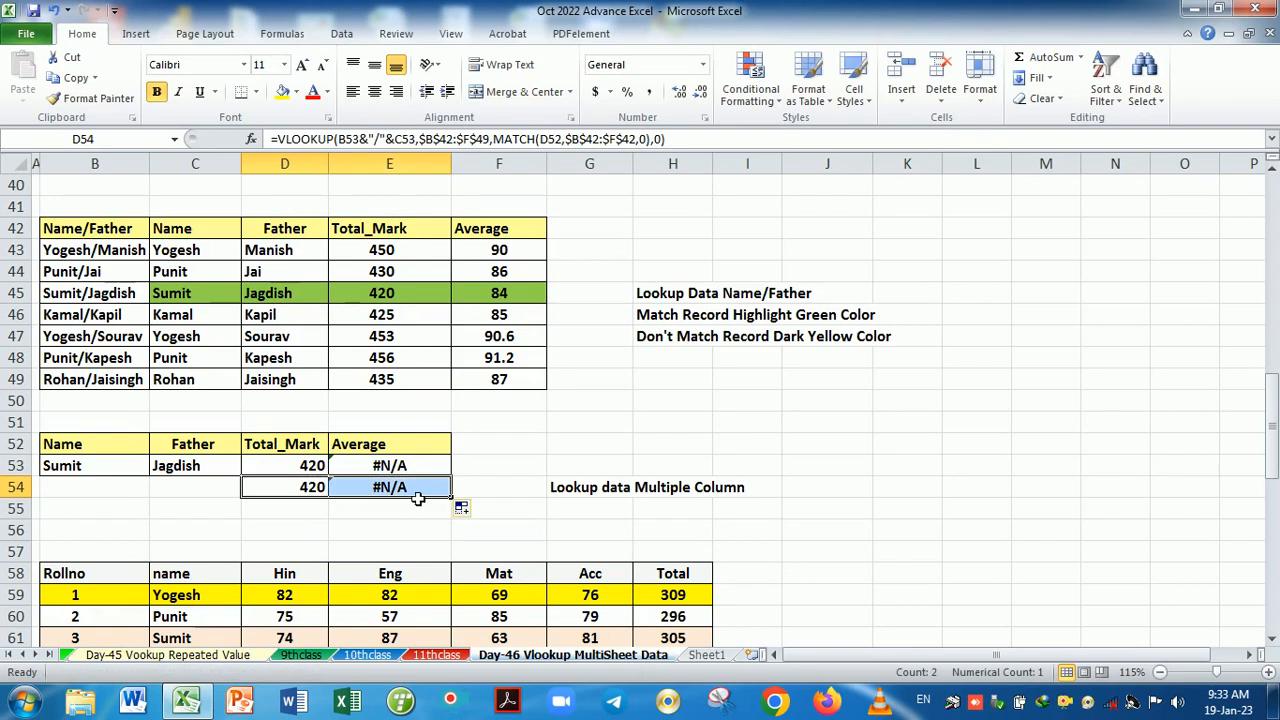
pyautogui.click(310, 493)
pyautogui.press('F2')
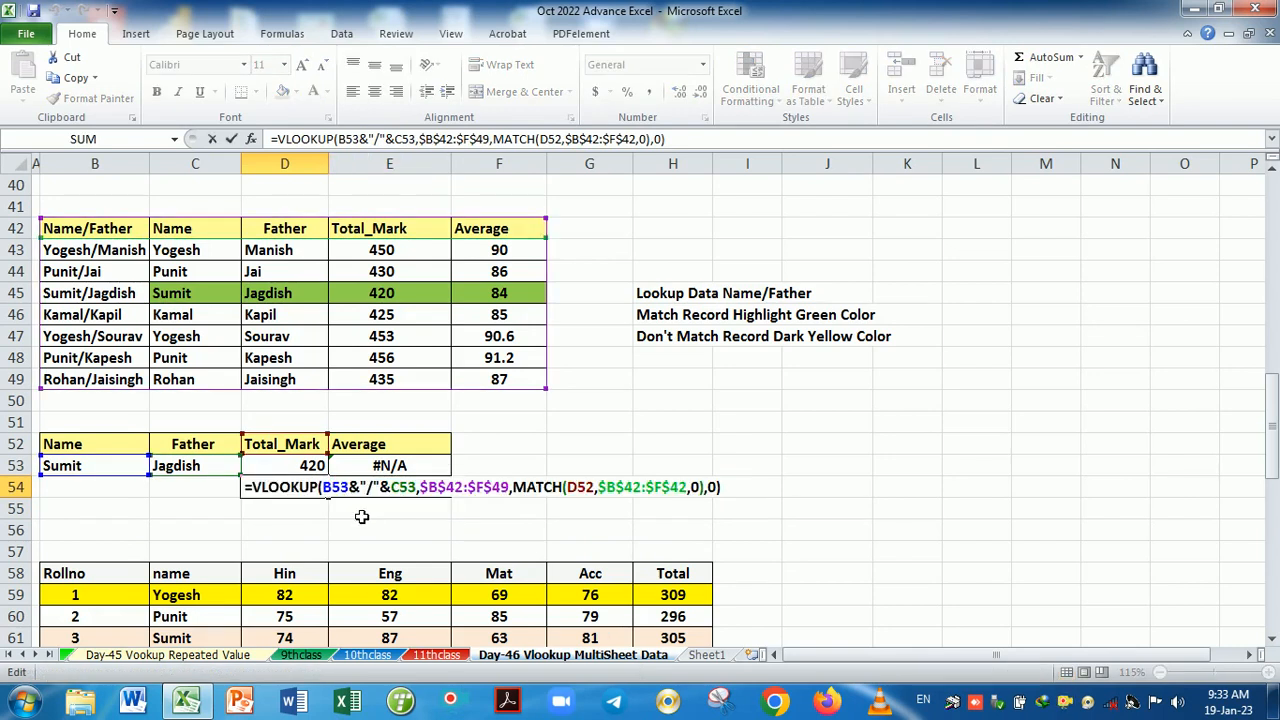
pyautogui.press('Return')
pyautogui.press('Up')
pyautogui.press('Right')
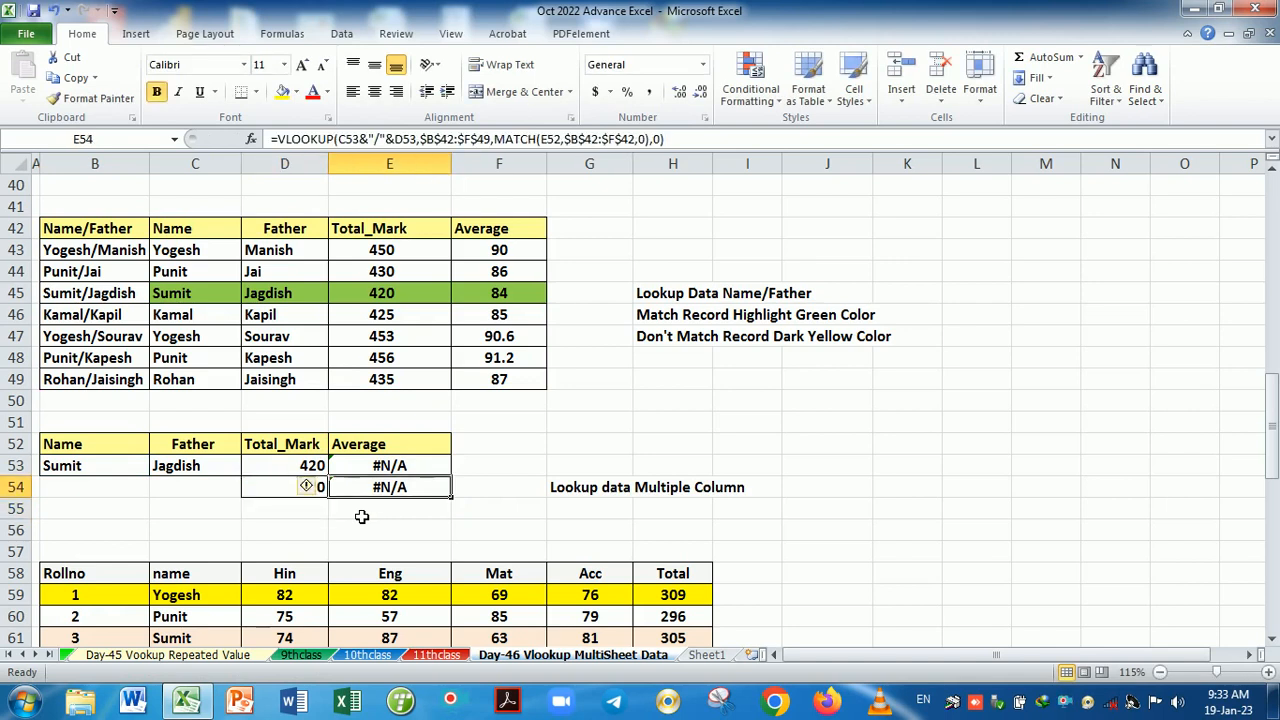
pyautogui.press('F2')
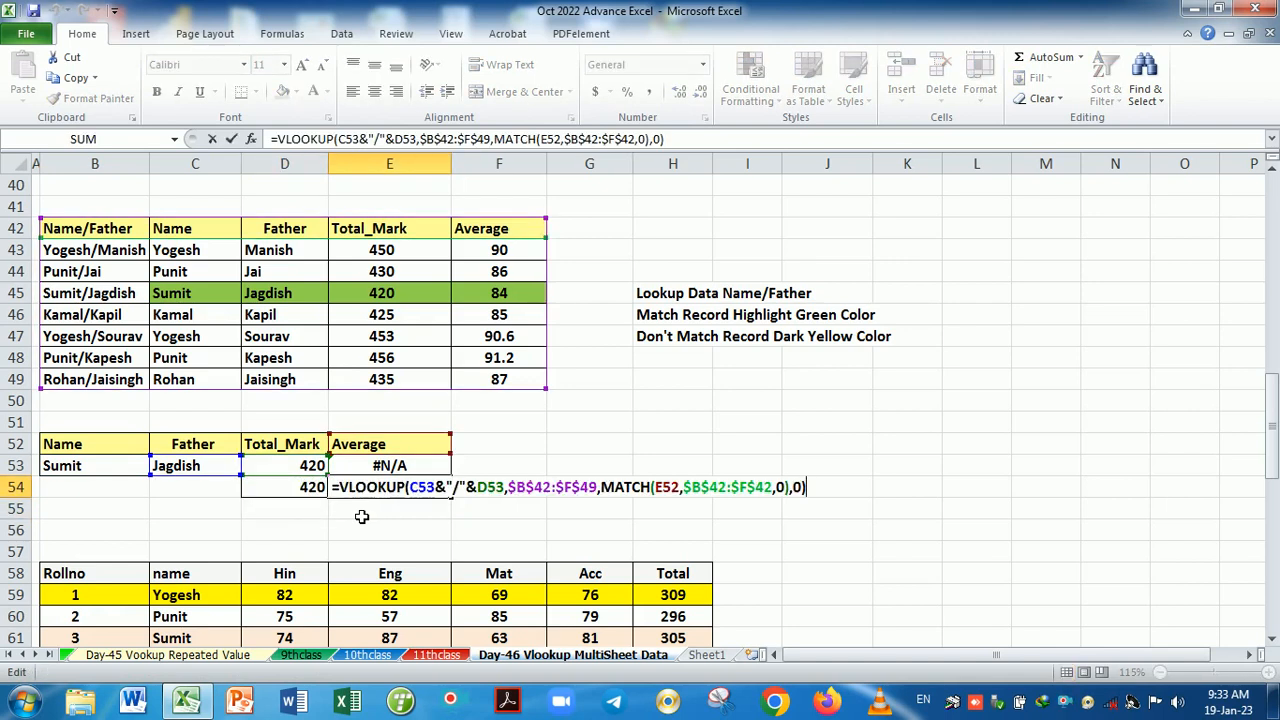
pyautogui.press('Return')
# - Open D54's formula for editing at the B53 reference in the lookup value
pyautogui.click(297, 490)
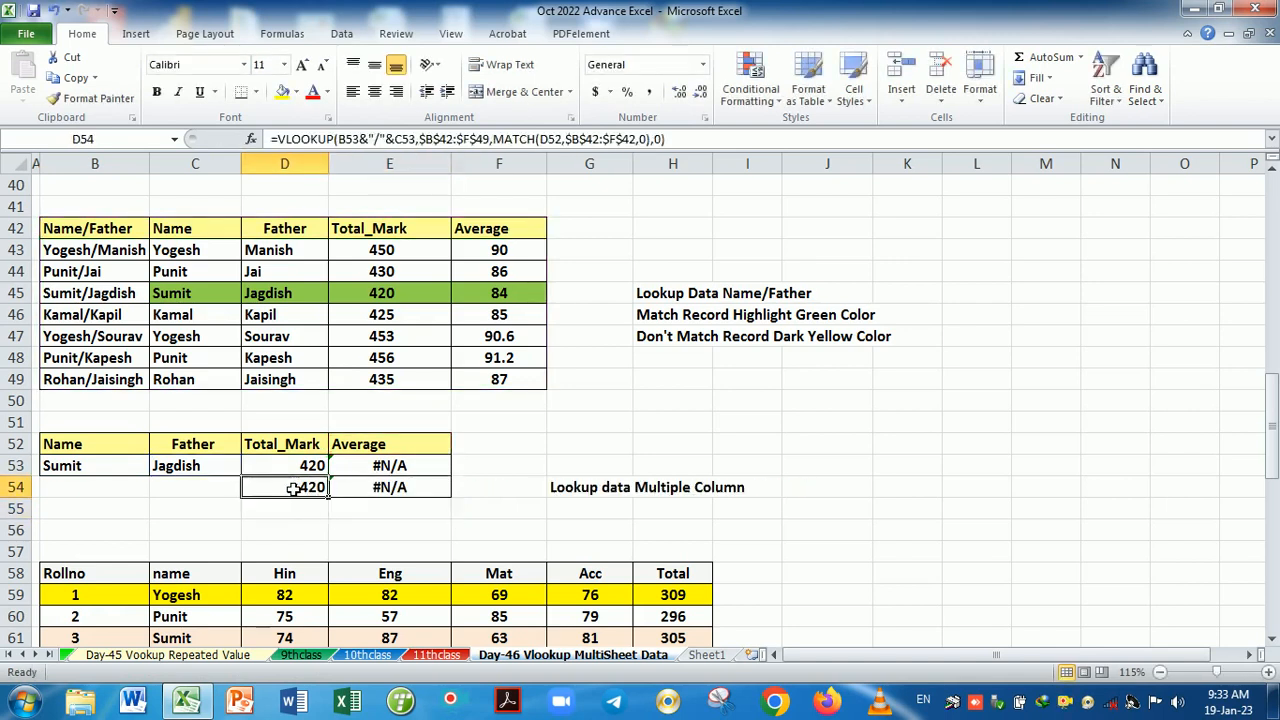
pyautogui.press('F2')
pyautogui.press('Right')
pyautogui.press('Right')
pyautogui.press('Right')
pyautogui.press('Right')
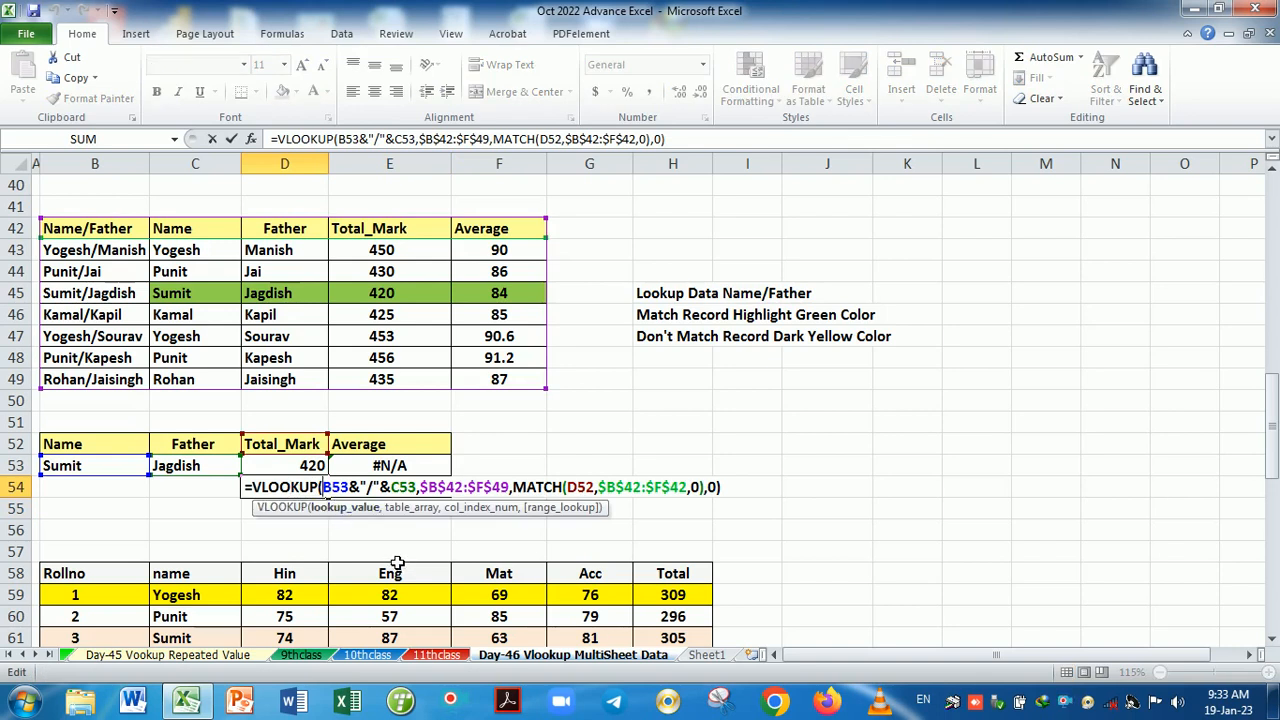
# - Make the B53 and C53 references absolute in the VLOOKUP formula in D54
pyautogui.press('F4')
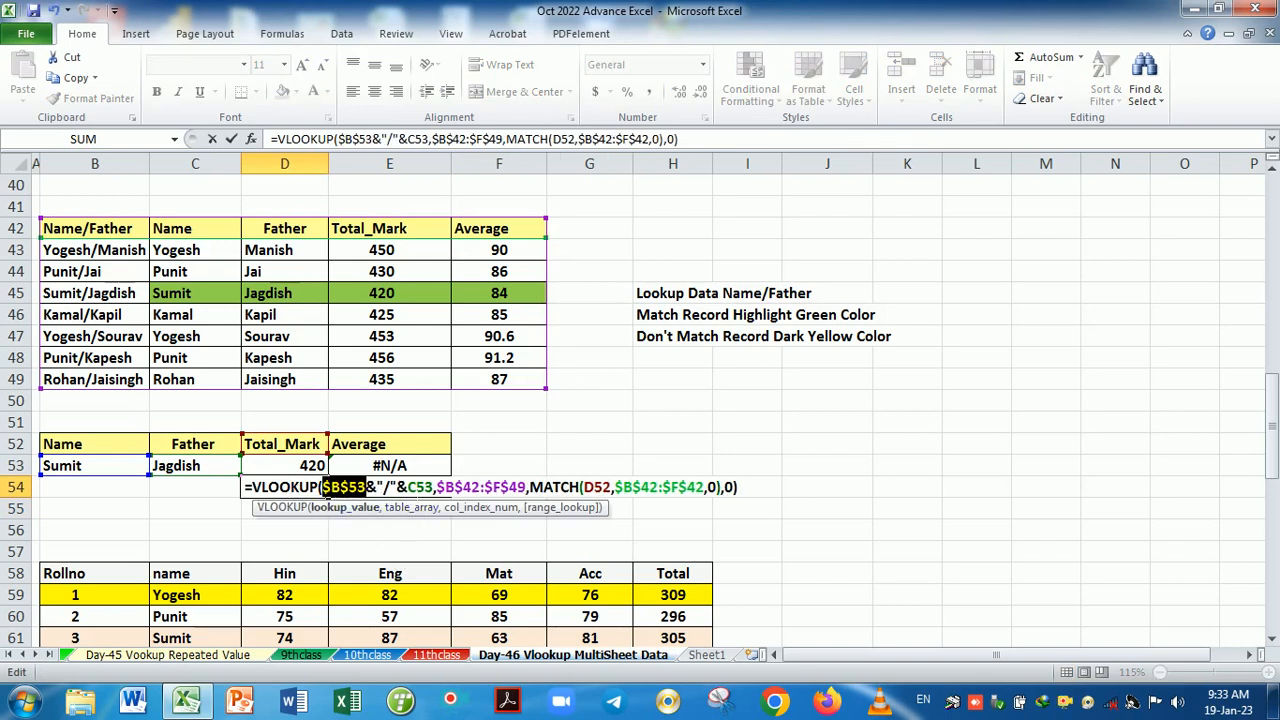
pyautogui.press('Right')
pyautogui.press('Right')
pyautogui.press('Right')
pyautogui.press('Right')
pyautogui.press('Right')
pyautogui.press('F4')
pyautogui.press('Return')
# - Fill the D54 lookup formula across to the Average cell E54 and check the references in the copy
pyautogui.click(318, 490)
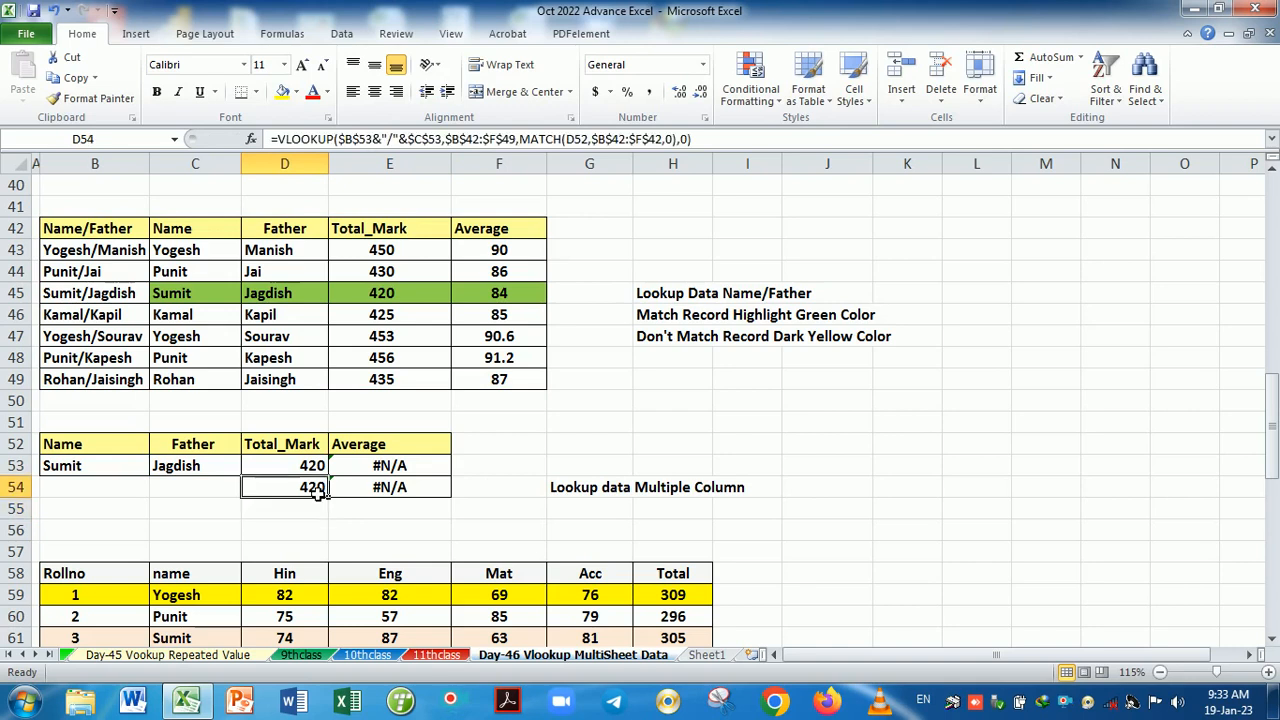
pyautogui.moveTo(343, 503); pyautogui.dragTo(446, 499)
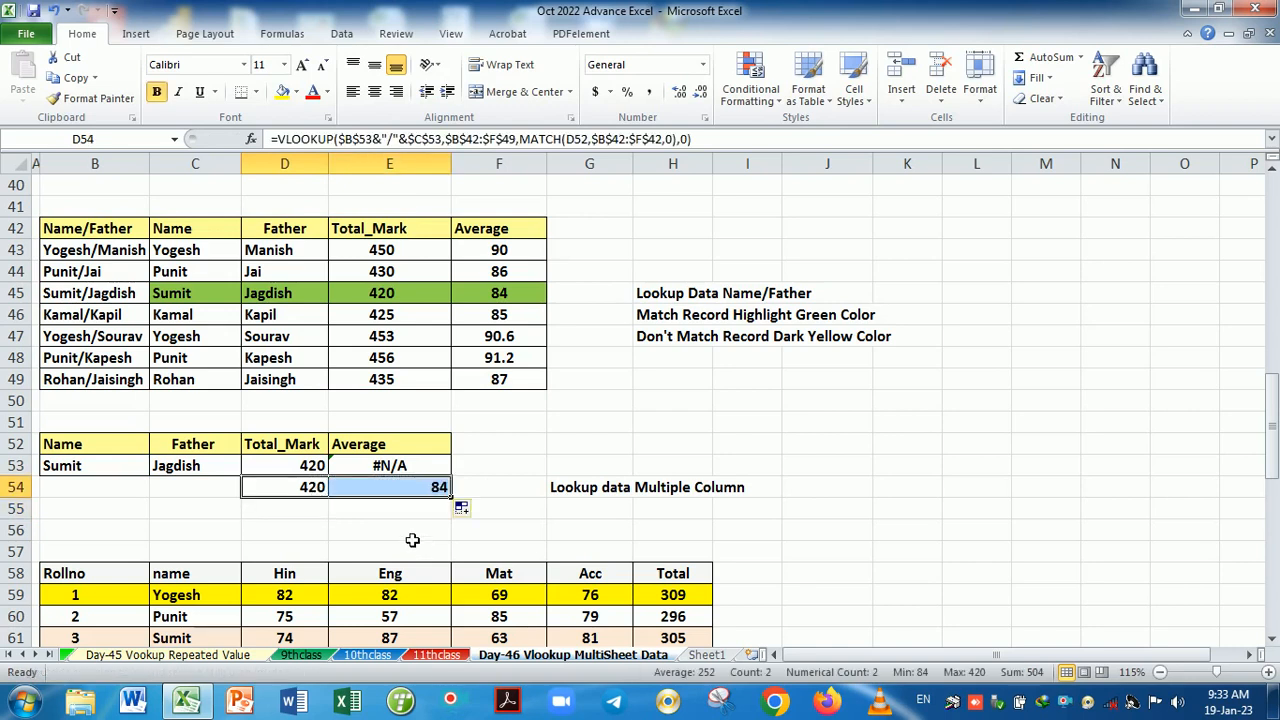
pyautogui.doubleClick(418, 489)
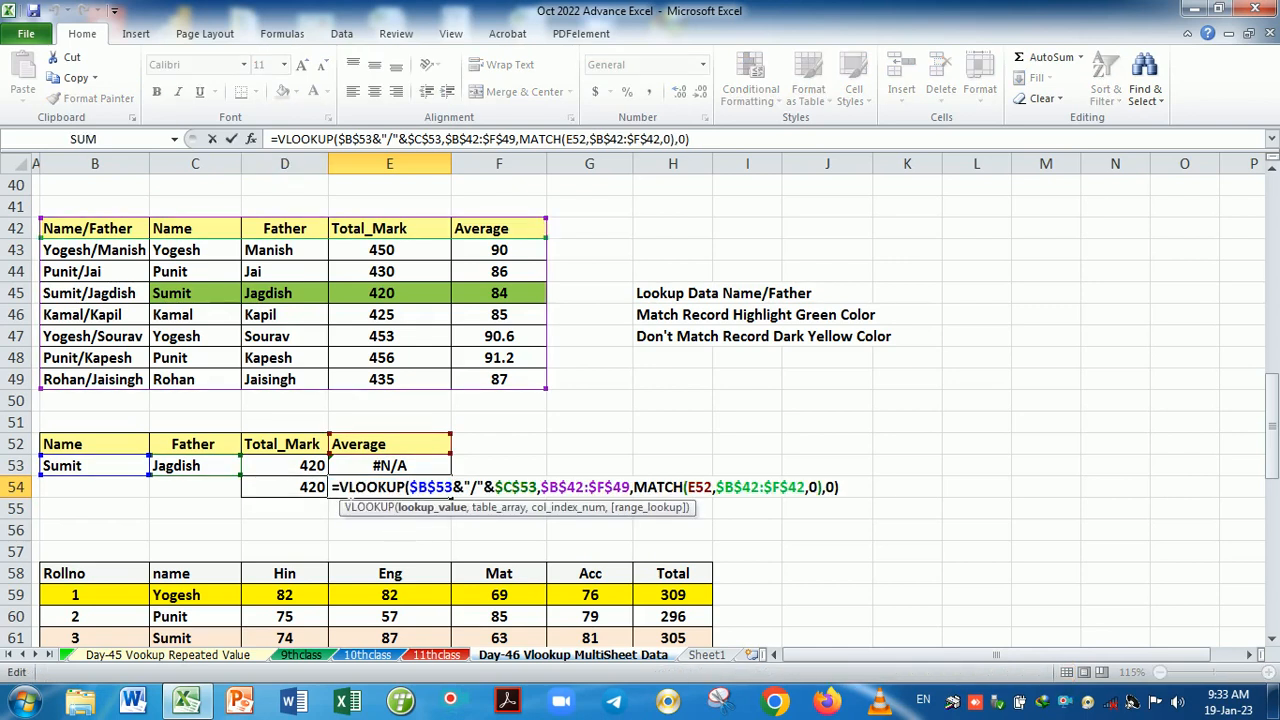
pyautogui.click(692, 487)
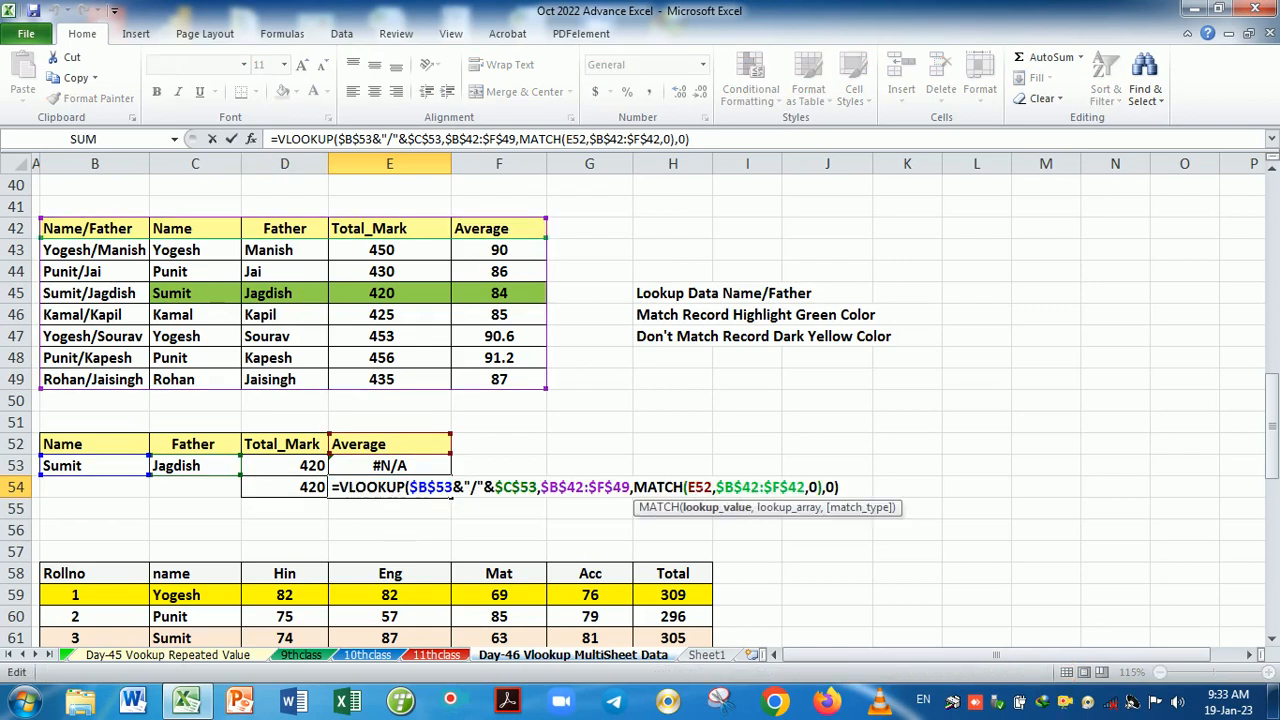
pyautogui.press('Return')
# - Clear the old lookup results in C66:H67 of the horizontal roll number table
pyautogui.scroll(-3, 446, 488)
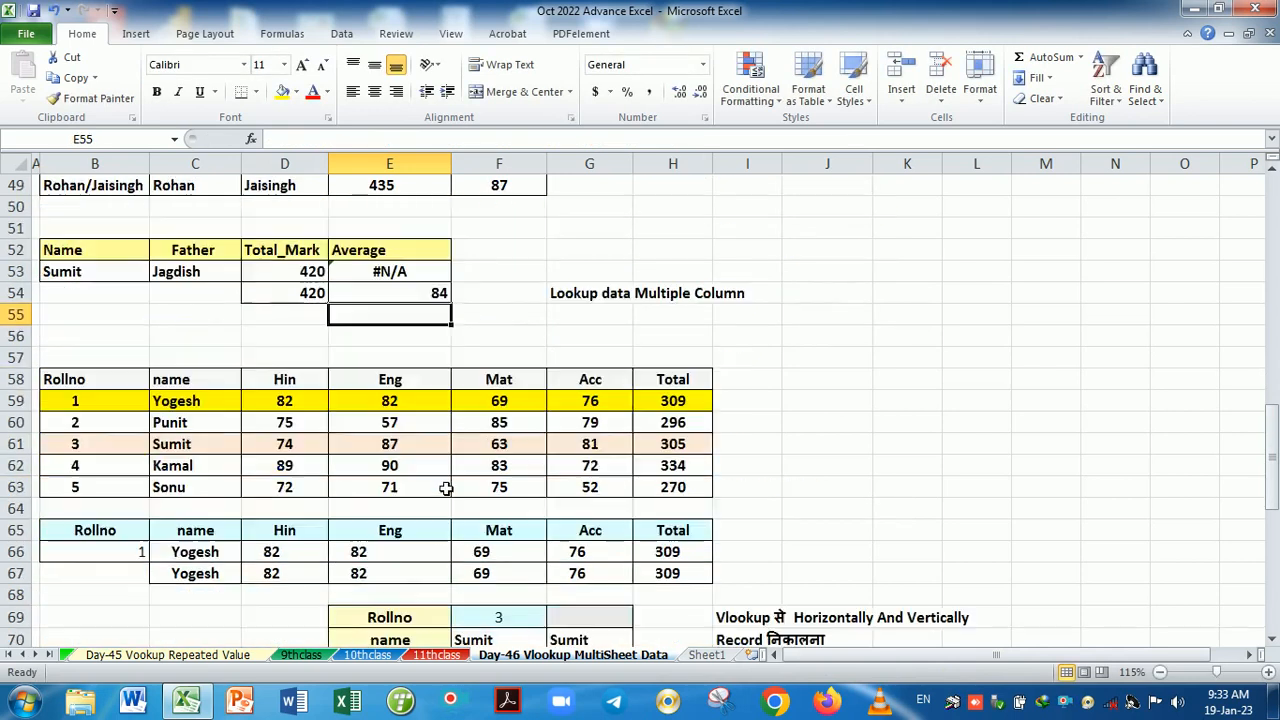
pyautogui.scroll(-2, 446, 488)
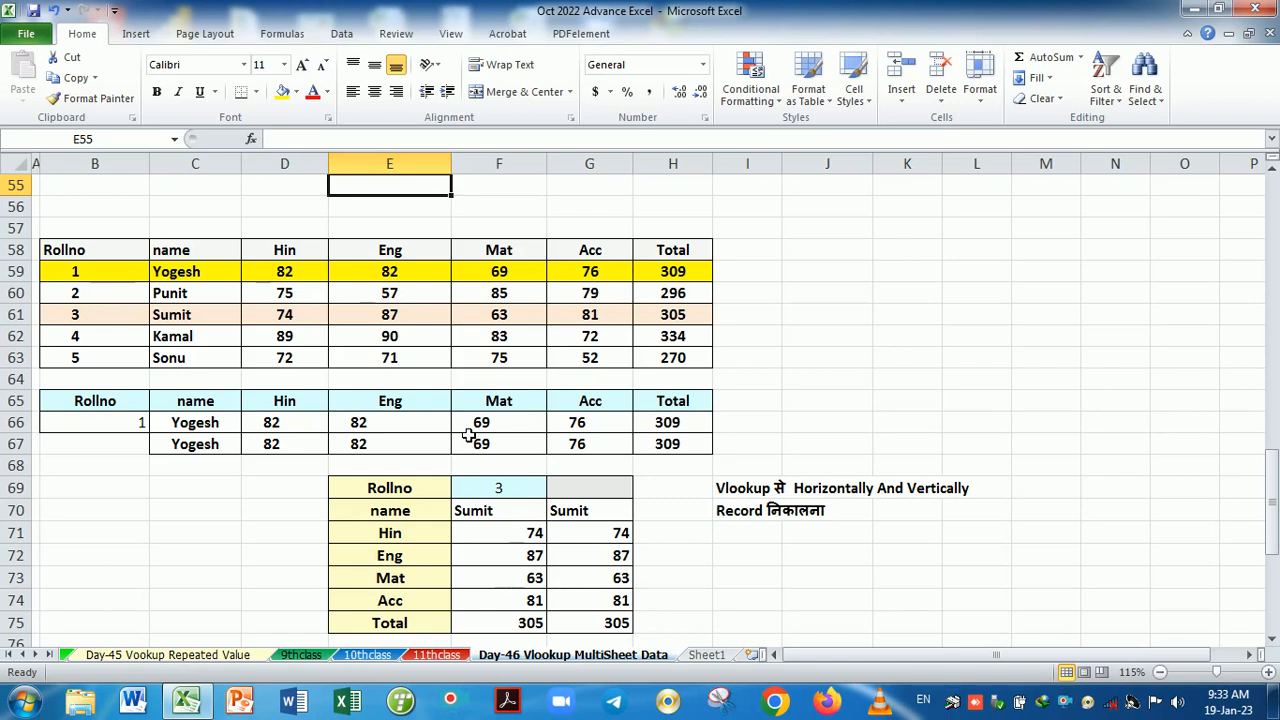
pyautogui.scroll(-1, 468, 436)
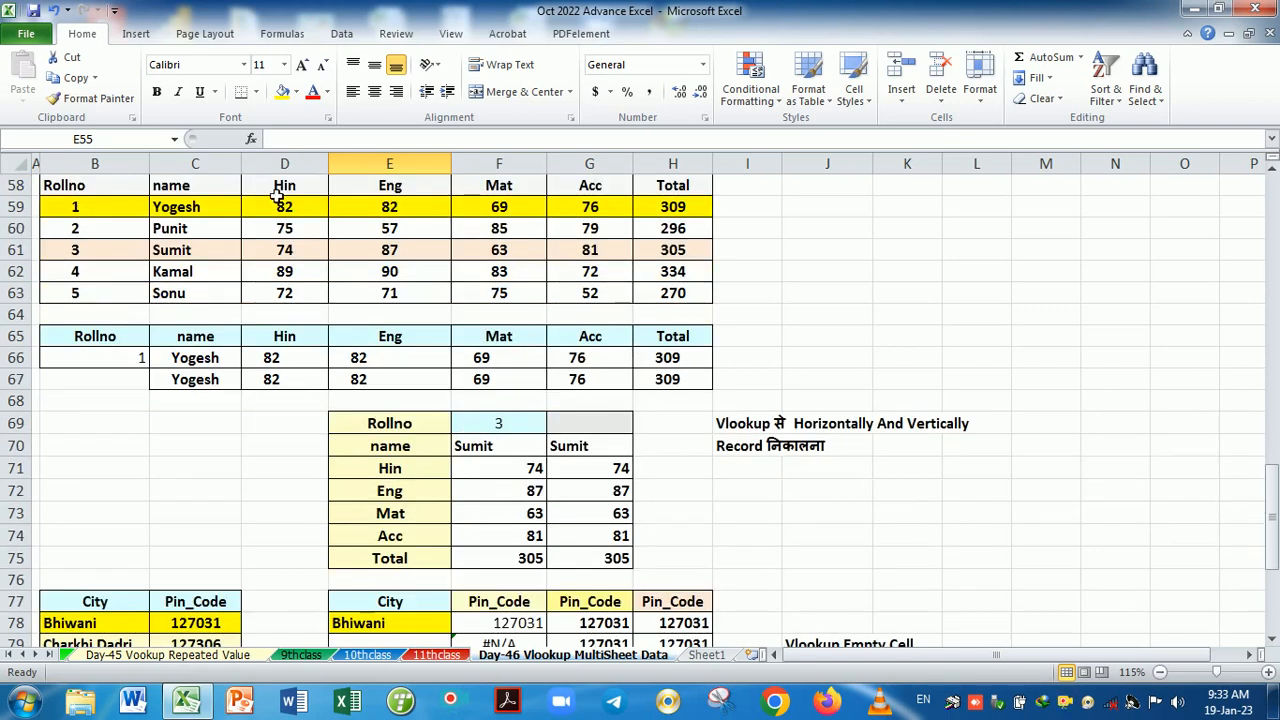
pyautogui.moveTo(120, 190); pyautogui.dragTo(675, 300)
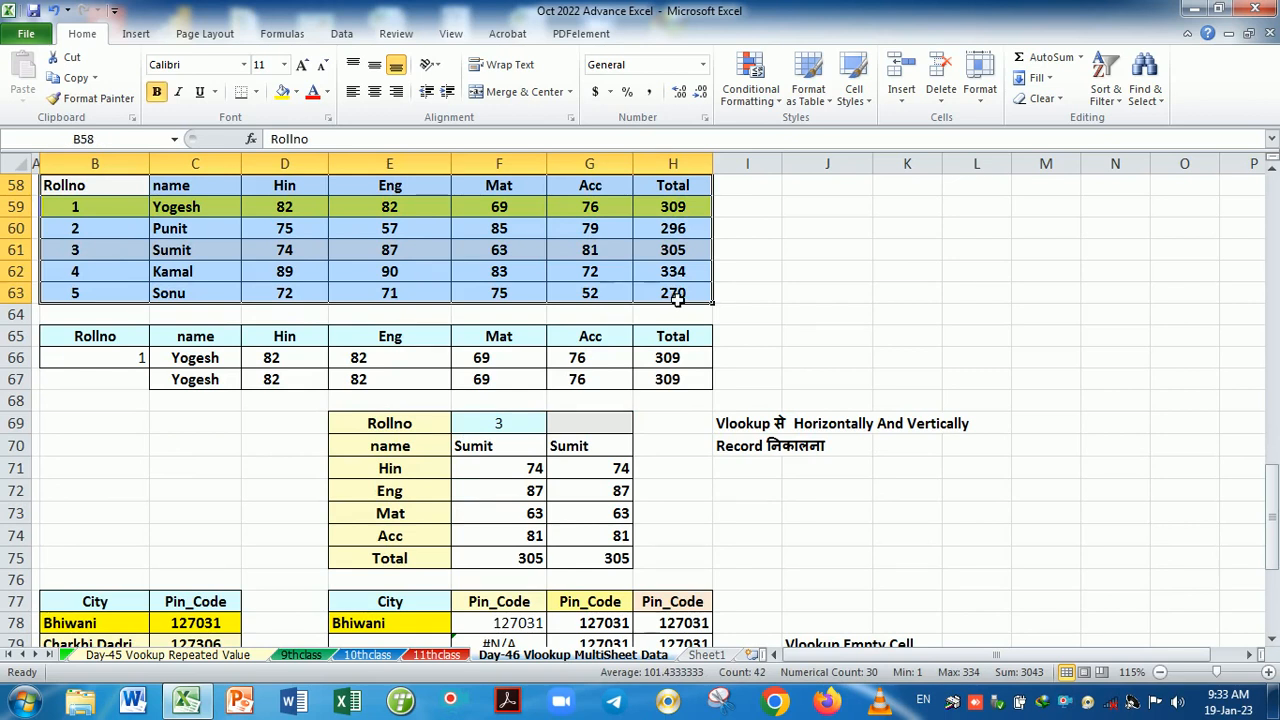
pyautogui.moveTo(198, 358); pyautogui.dragTo(665, 393)
pyautogui.press('Delete')
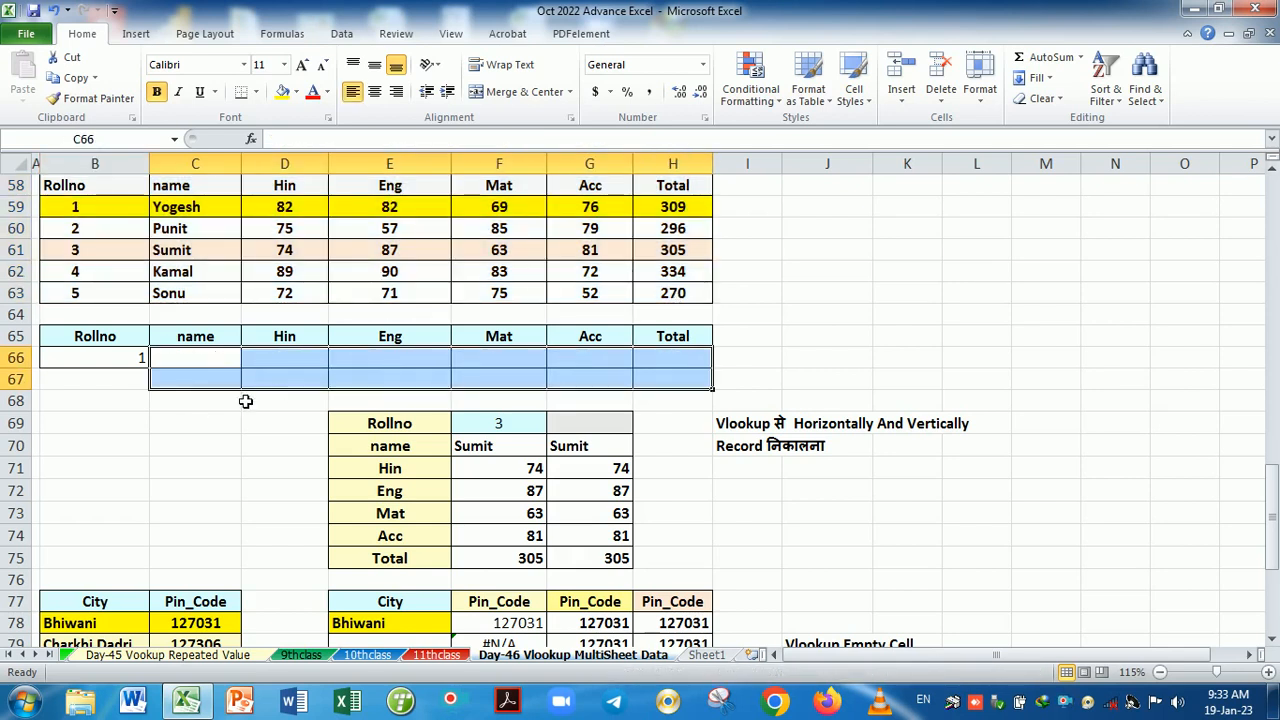
# - Begin a VLOOKUP formula in C66 with the absolute lookup value $B$66 and table array $B$58:$H$63
pyautogui.click(205, 402)
pyautogui.click(214, 360)
pyautogui.write('=vl')
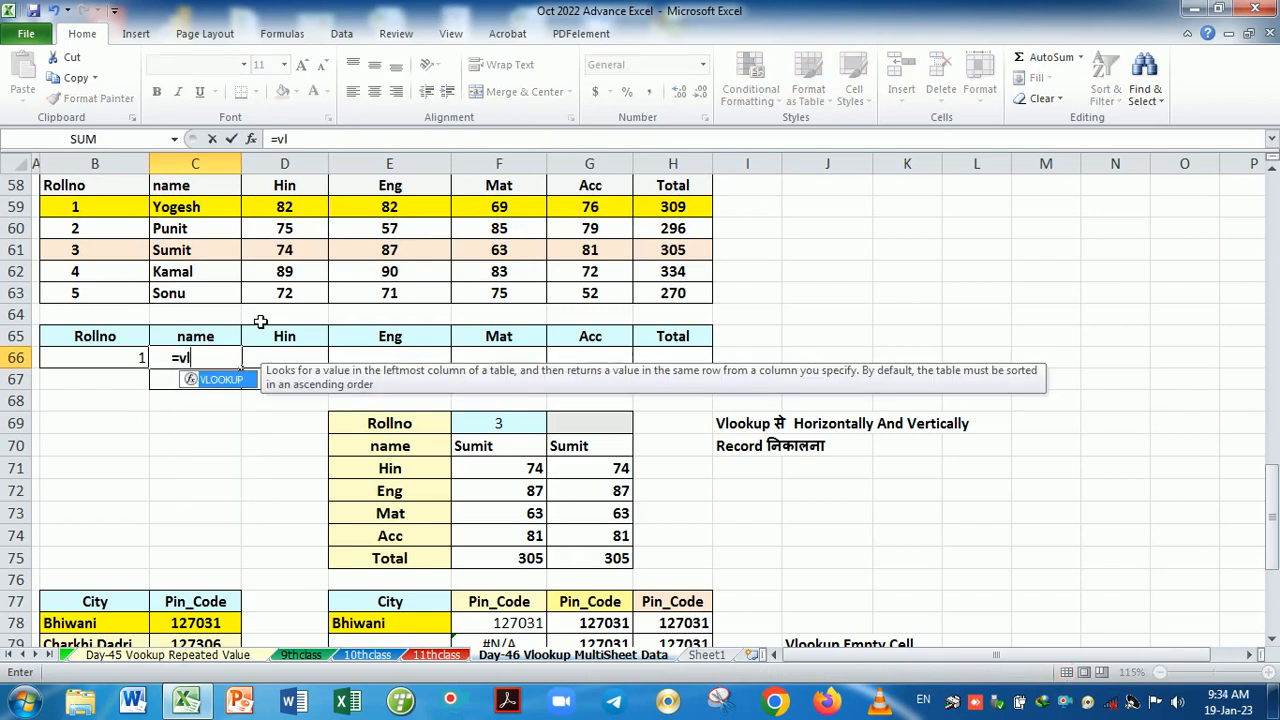
pyautogui.press('Tab')
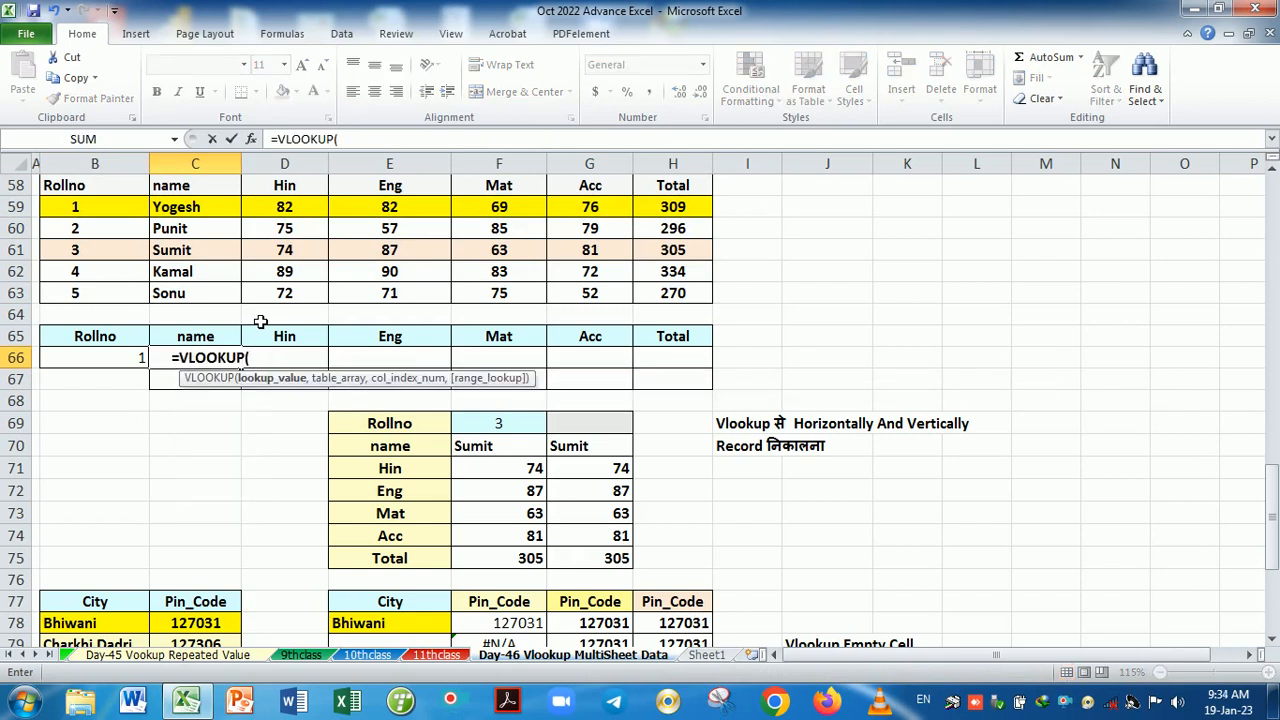
pyautogui.click(125, 366)
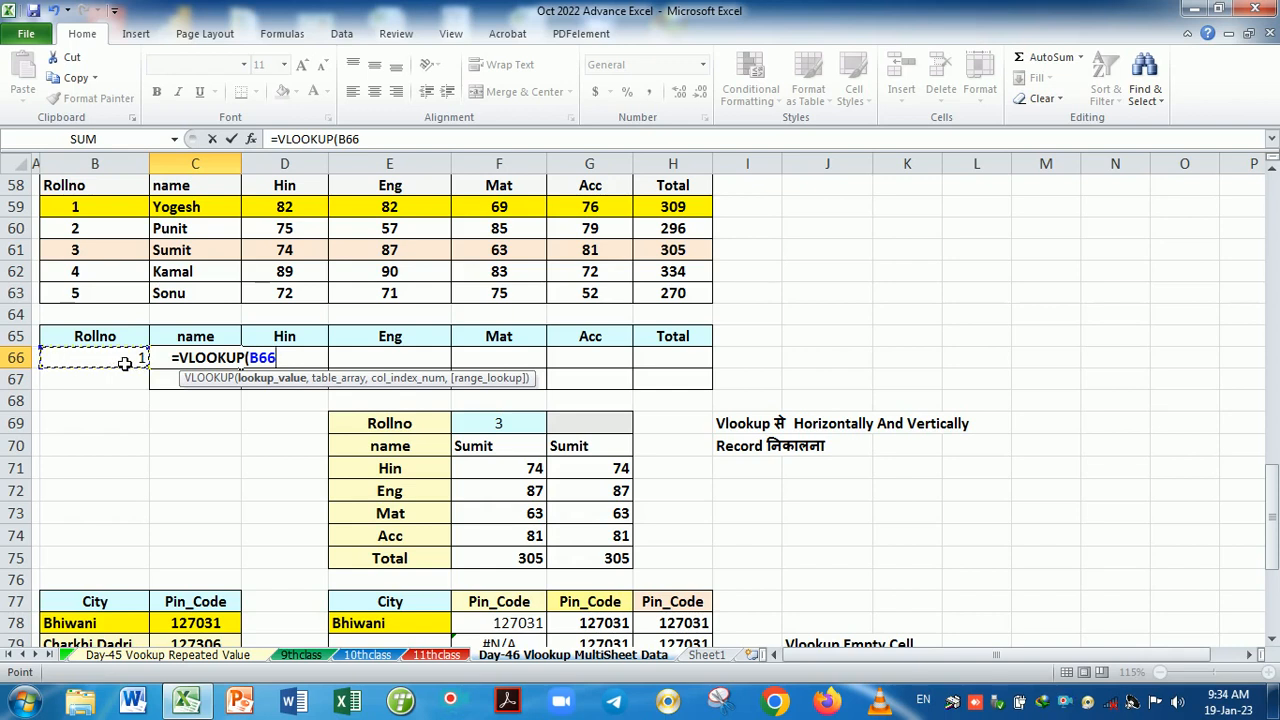
pyautogui.press('F4')
pyautogui.write(',')
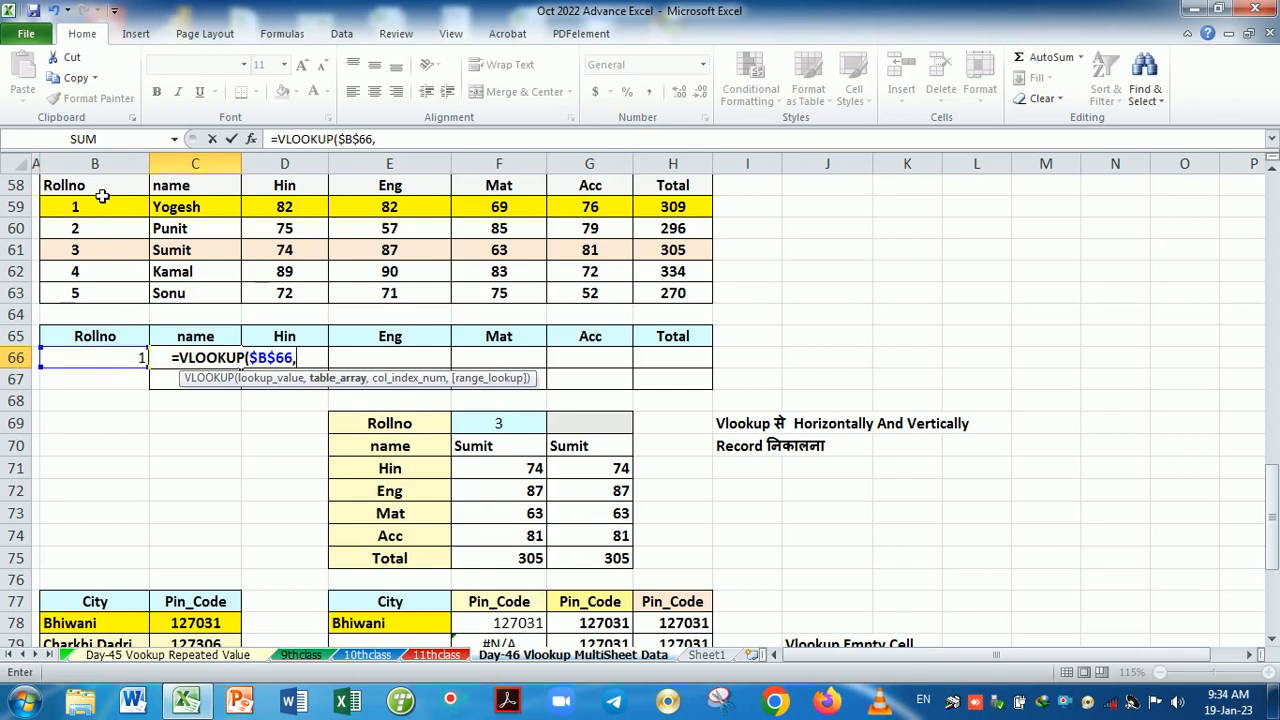
pyautogui.moveTo(103, 191); pyautogui.dragTo(648, 304)
pyautogui.press('F4')
# - Complete the C66 formula with COLUMN(B2) as the column index and 0 for an exact match
pyautogui.write(',co')
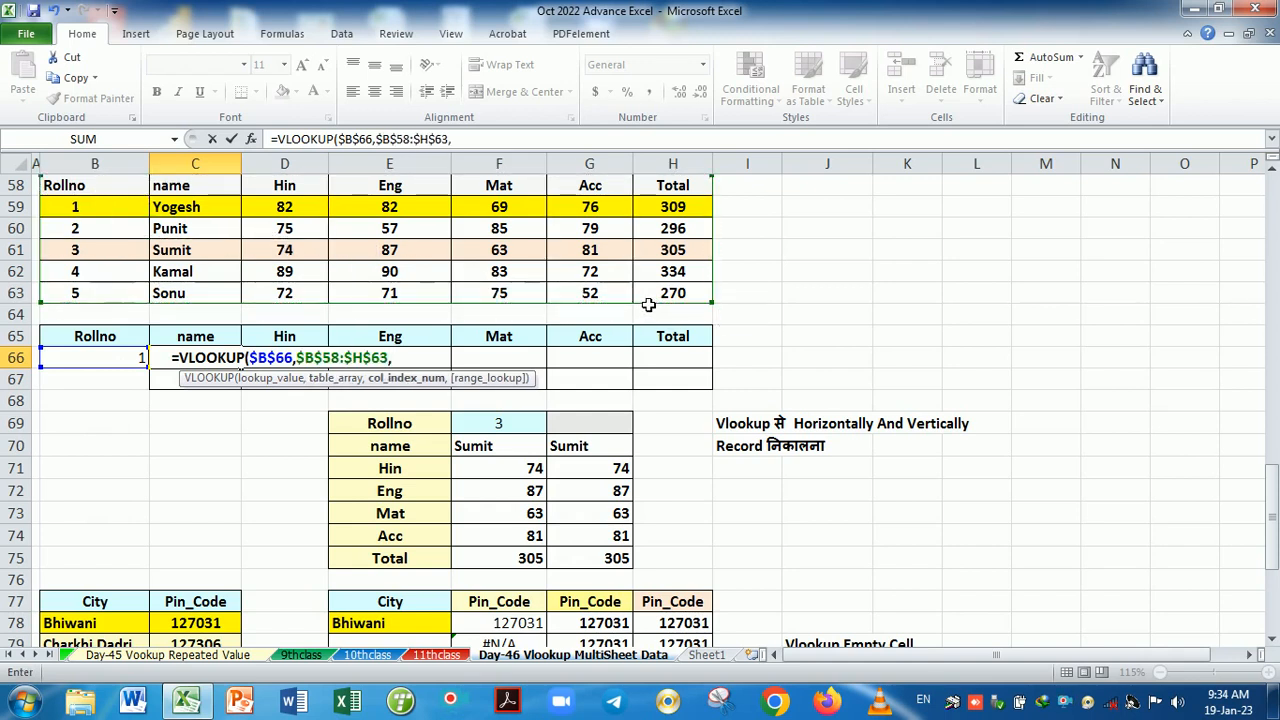
pyautogui.write('l')
pyautogui.press('Tab')
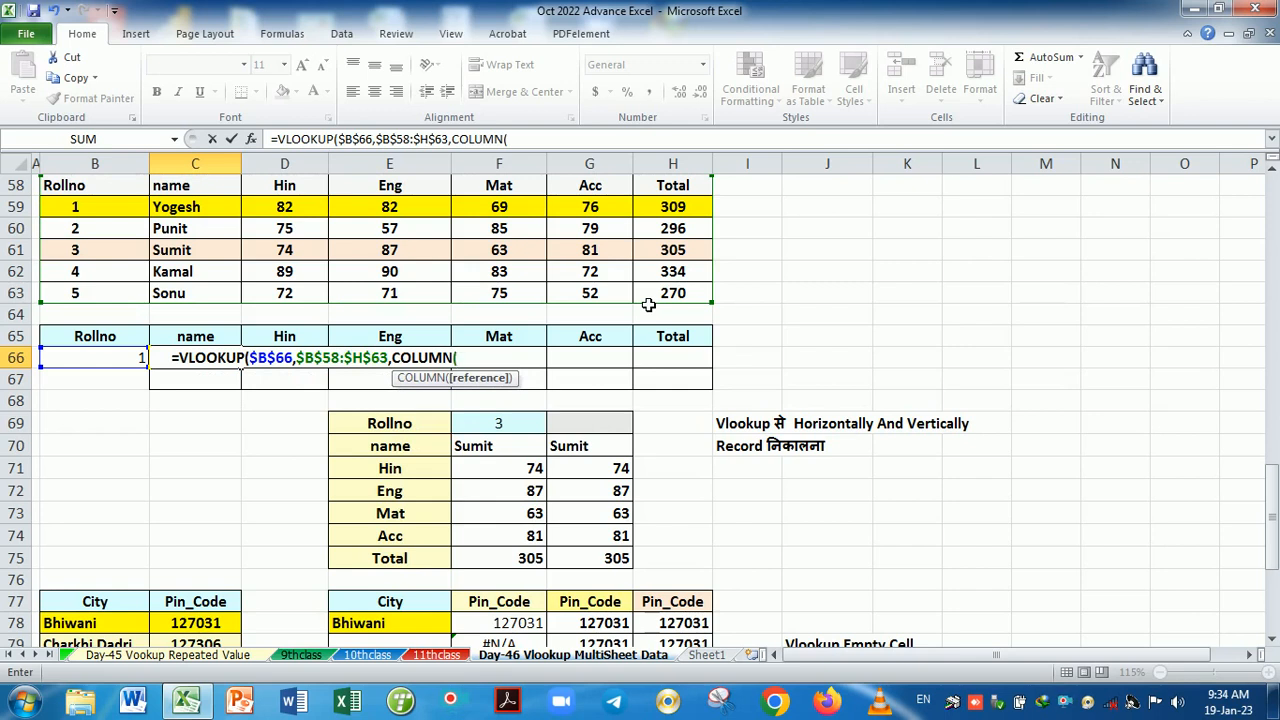
pyautogui.write('b2')
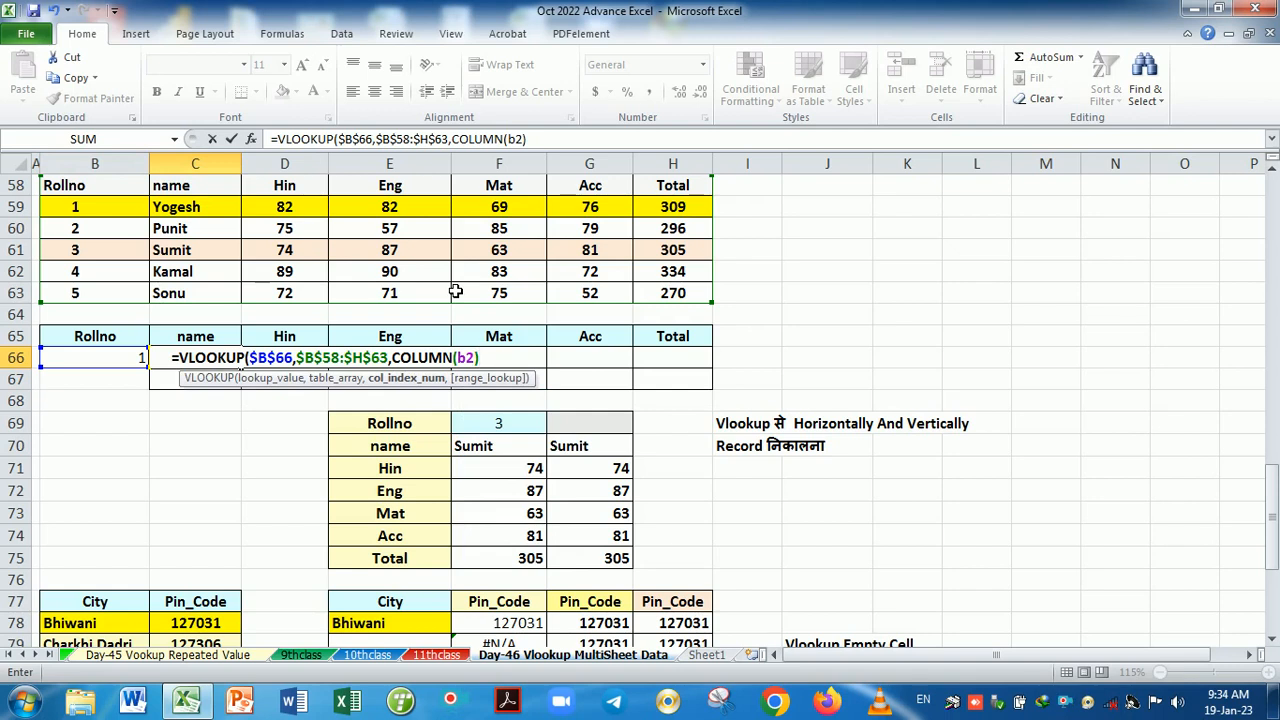
pyautogui.write(',0)')
pyautogui.press('Return')
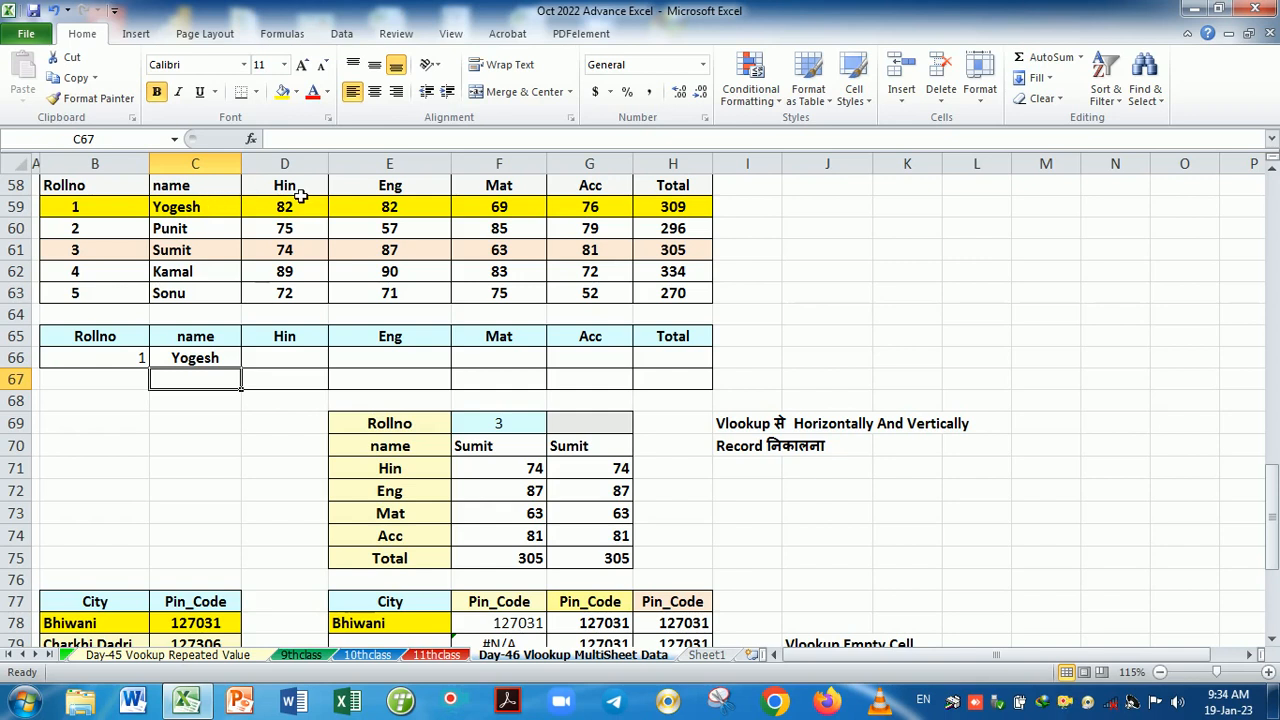
# - Fill the C66 lookup formula across the row through the Total column in H66
pyautogui.click(297, 193)
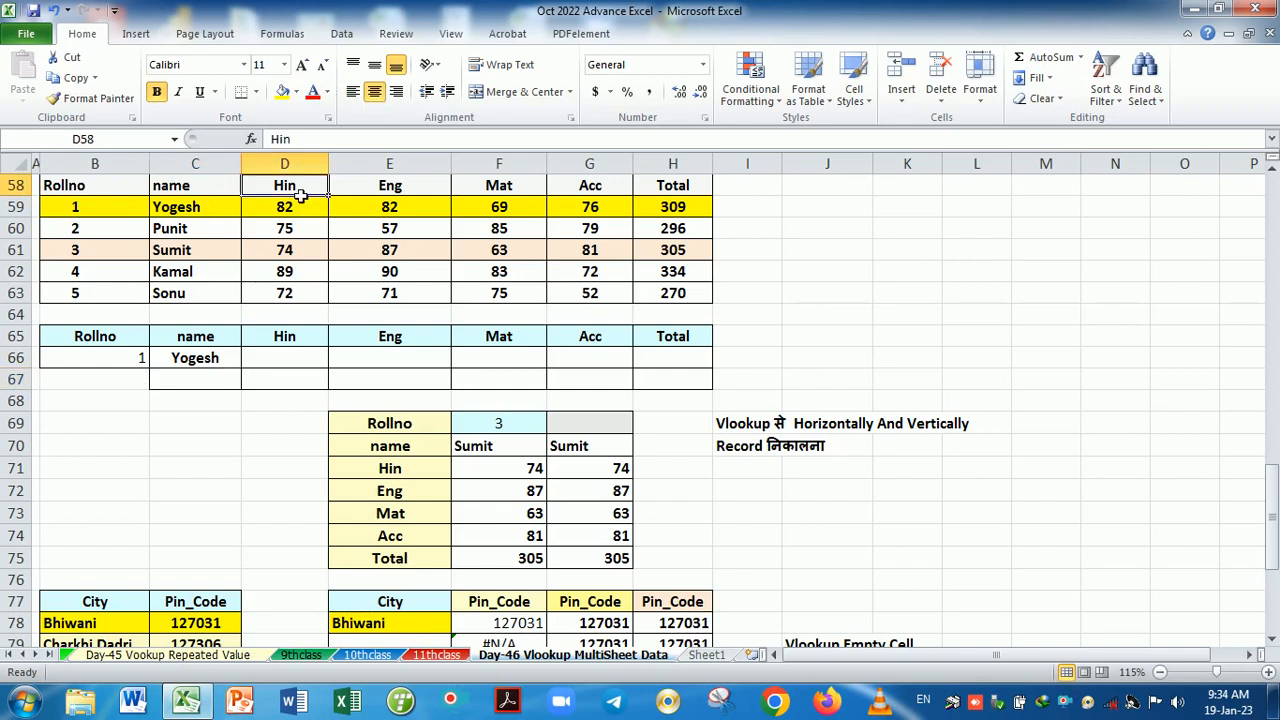
pyautogui.click(235, 360)
pyautogui.moveTo(247, 374); pyautogui.dragTo(700, 368)
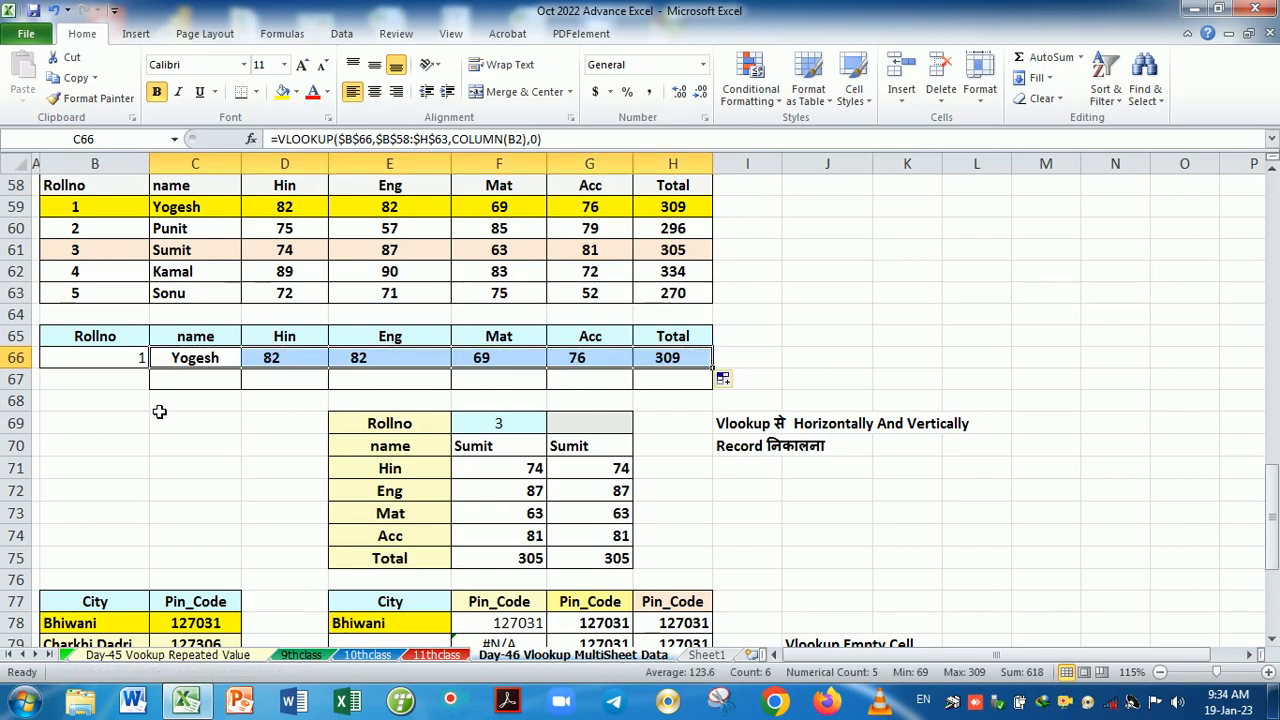
# - Test the horizontal lookup by entering roll numbers 5, 6 and 1 in turn in B66
pyautogui.click(143, 360)
pyautogui.write('5')
pyautogui.press('Return')
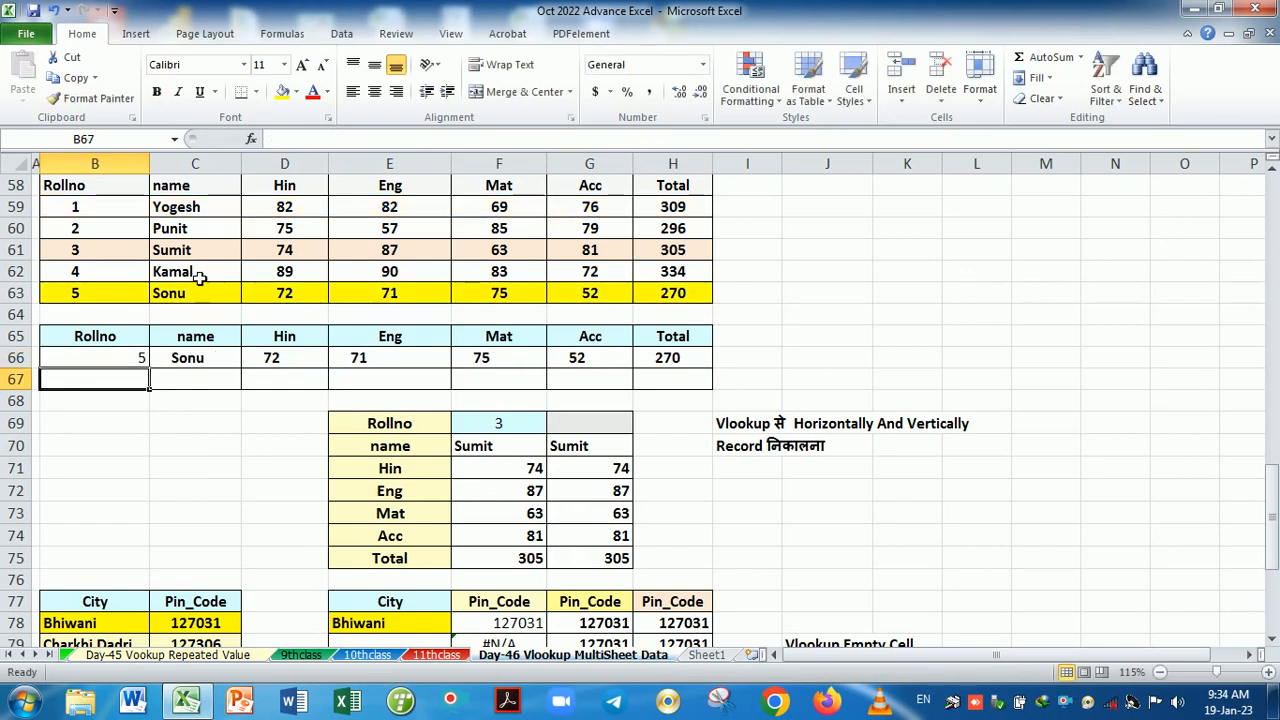
pyautogui.click(104, 363)
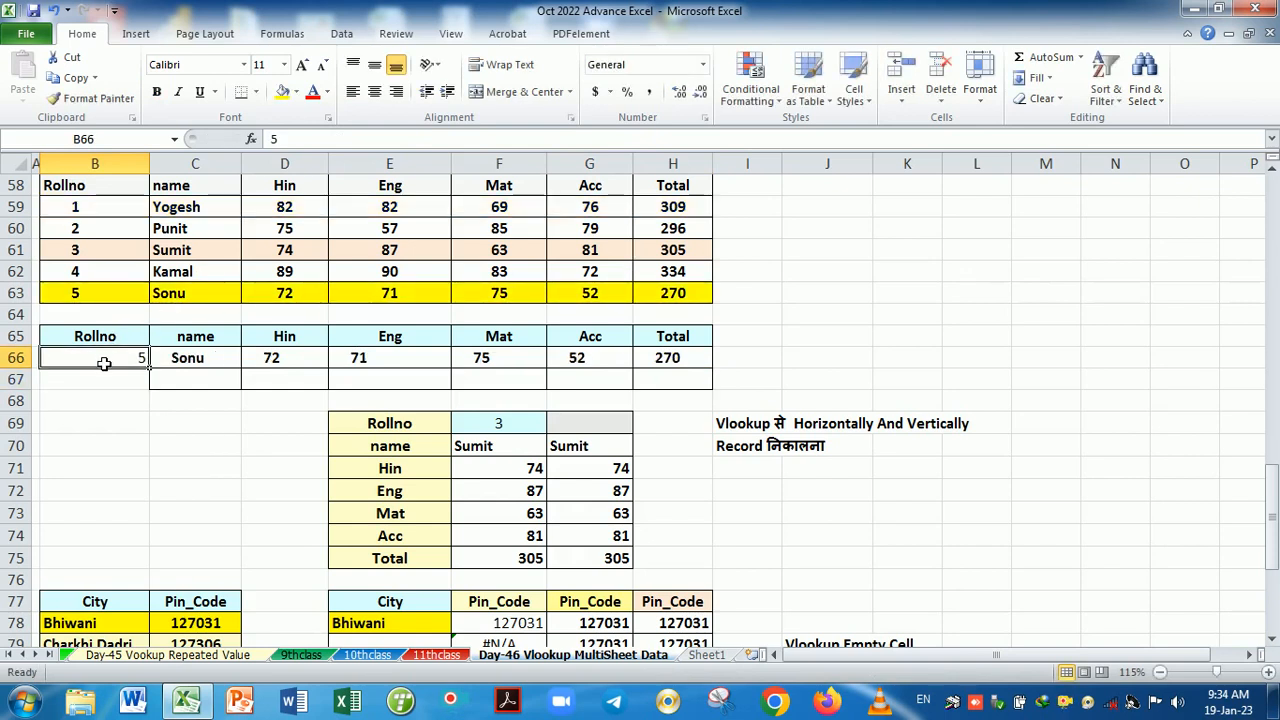
pyautogui.write('6')
pyautogui.press('Return')
pyautogui.click(104, 363)
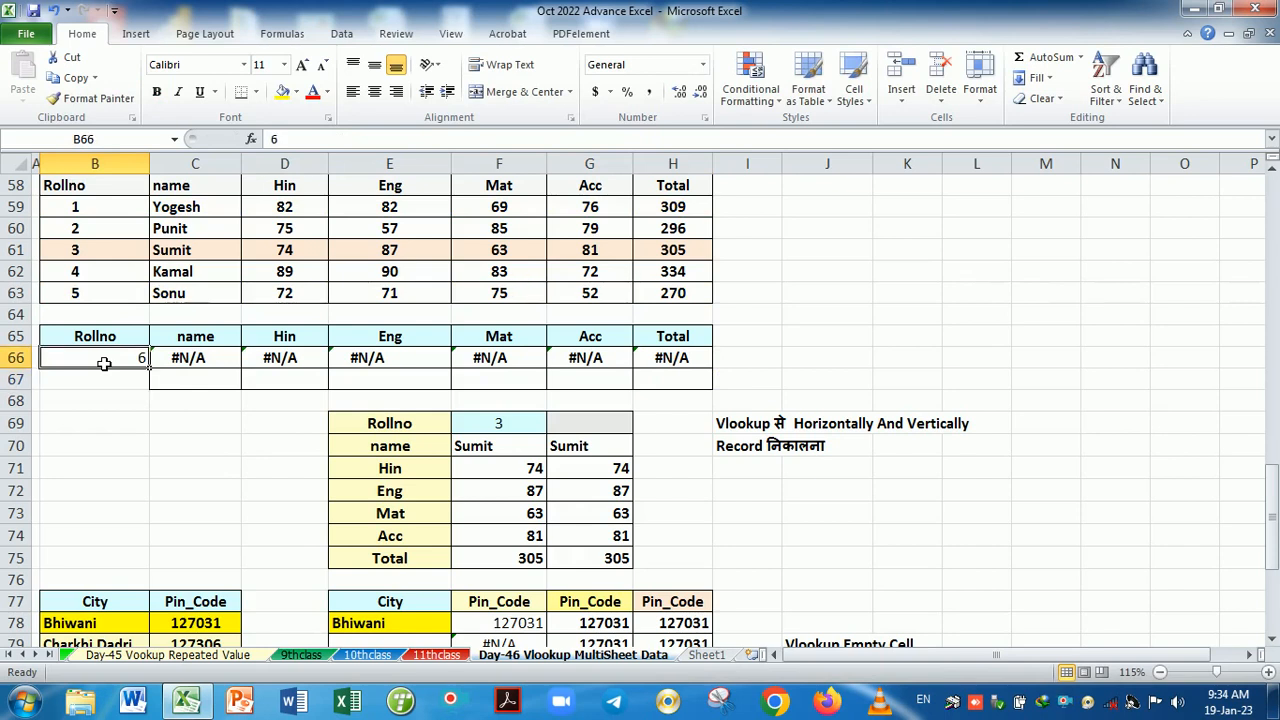
pyautogui.write('1')
pyautogui.press('Return')
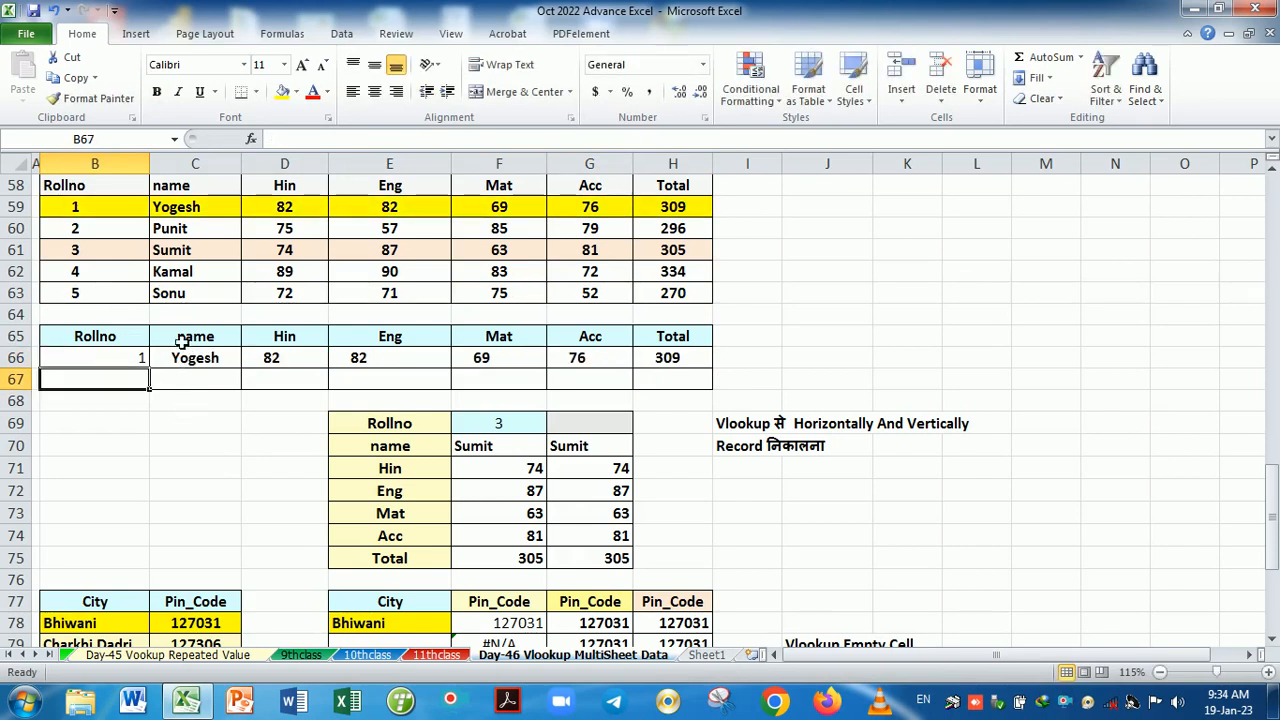
# - Insert a blank row at row 64, above the horizontal lookup table
pyautogui.click(16, 314)
pyautogui.hotkey('ctrl', 'shift', '=')
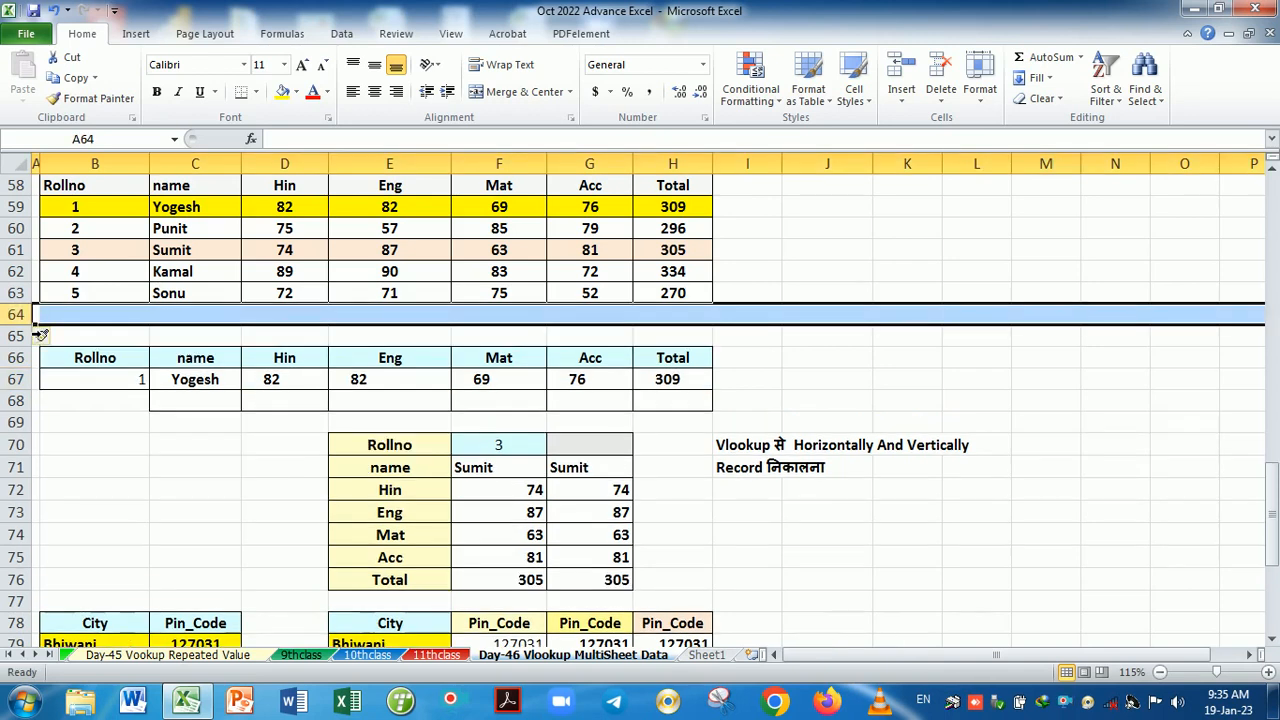
pyautogui.click(208, 428)
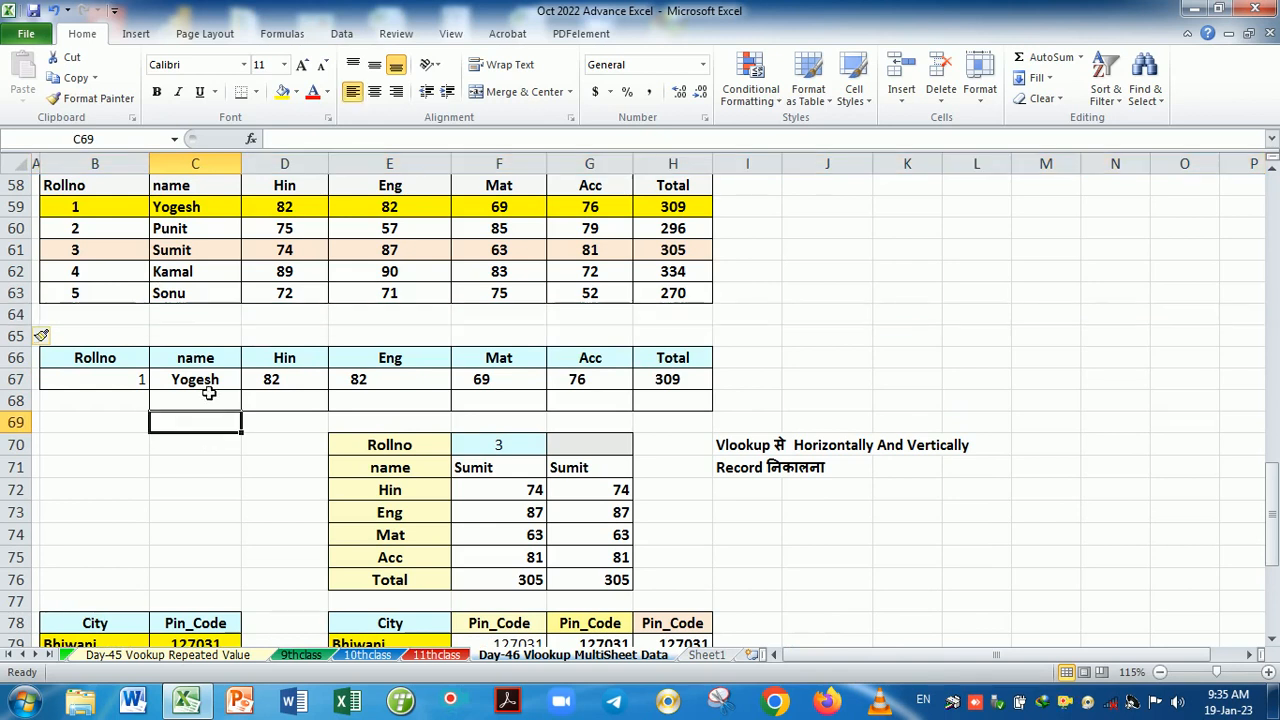
# - Enter the column index numbers 2 to 7 in C65:H65, above the name to Total headers
pyautogui.click(203, 337)
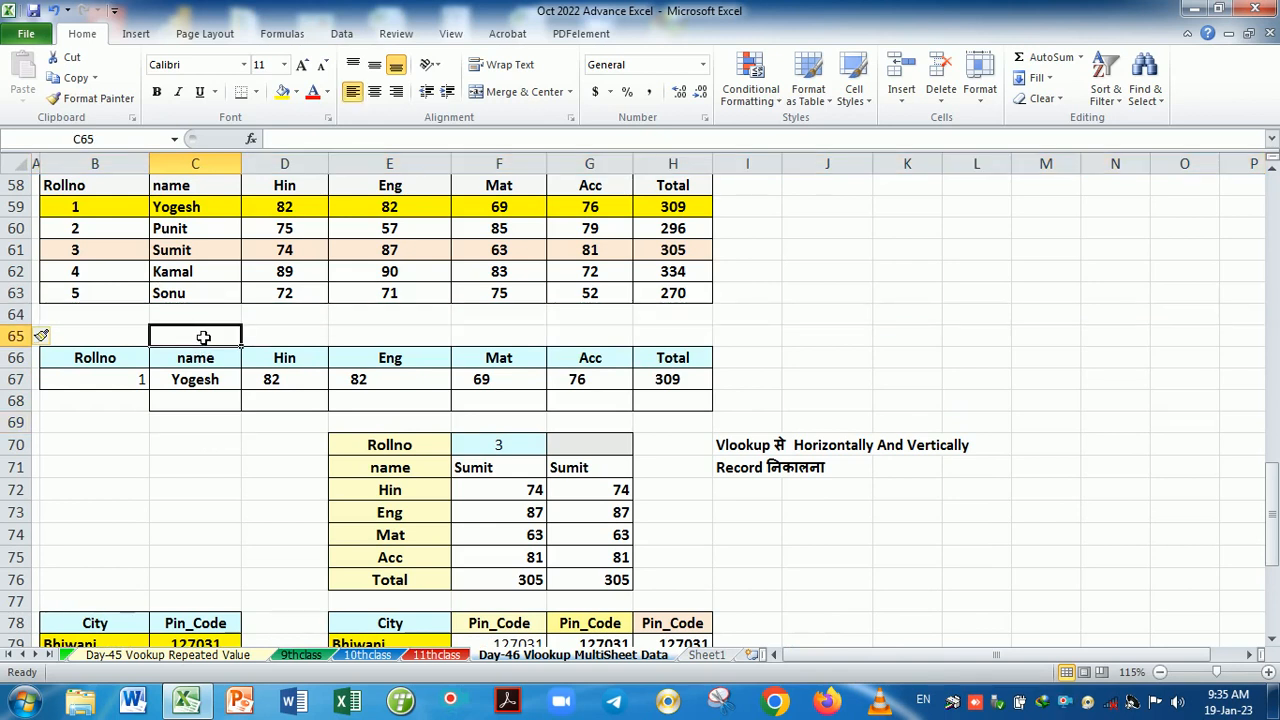
pyautogui.write('2')
pyautogui.press('Tab')
pyautogui.write('3')
pyautogui.press('Tab')
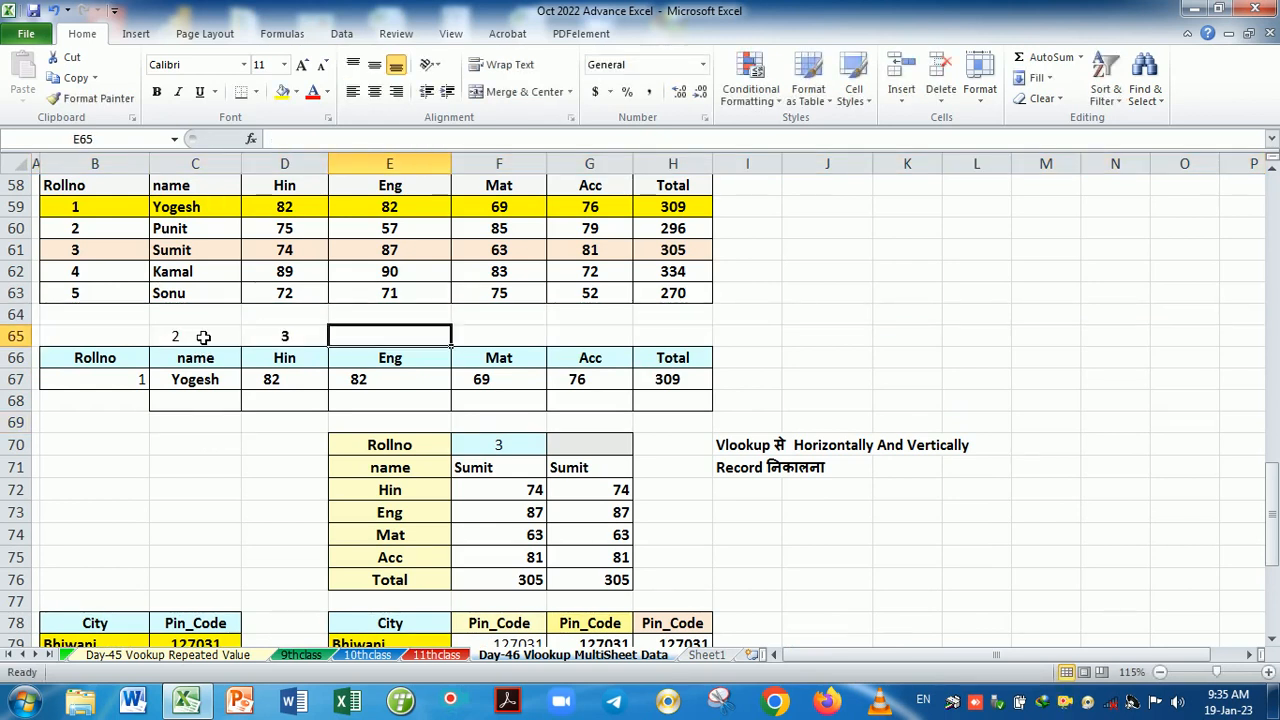
pyautogui.write('4')
pyautogui.press('Tab')
pyautogui.write('5')
pyautogui.press('Tab')
pyautogui.write('6')
pyautogui.press('Tab')
pyautogui.write('7')
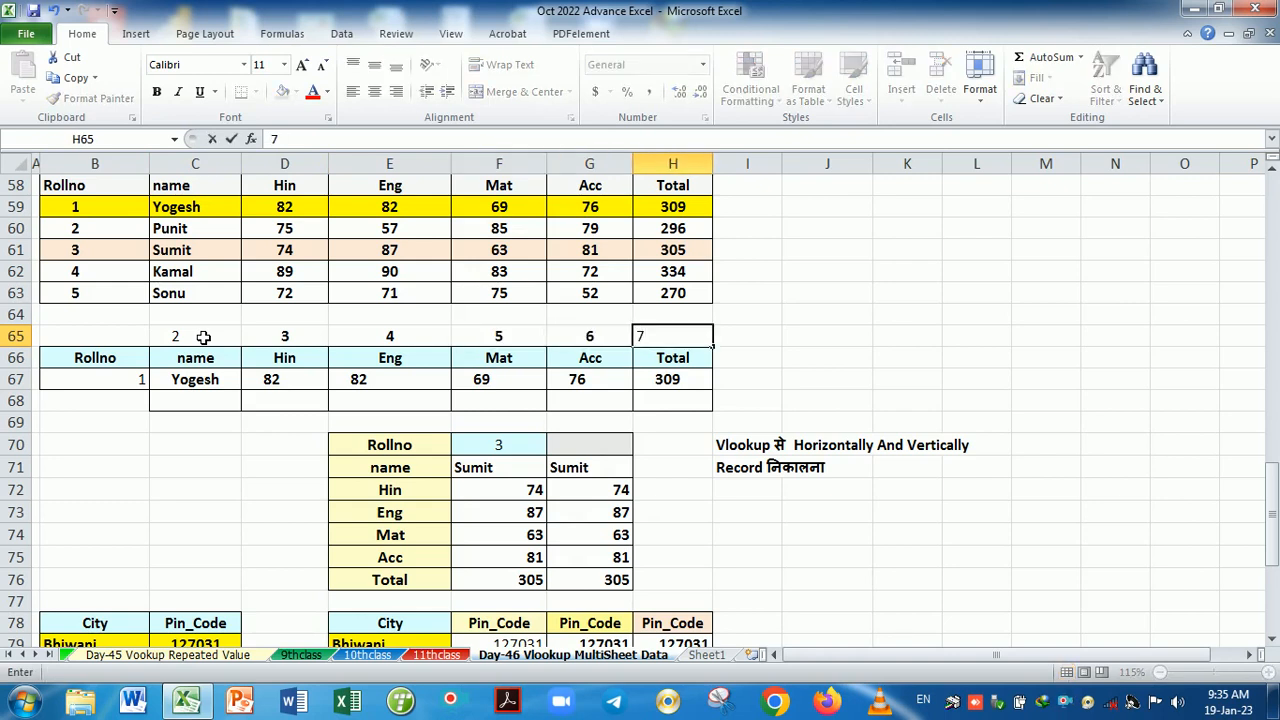
pyautogui.press('Tab')
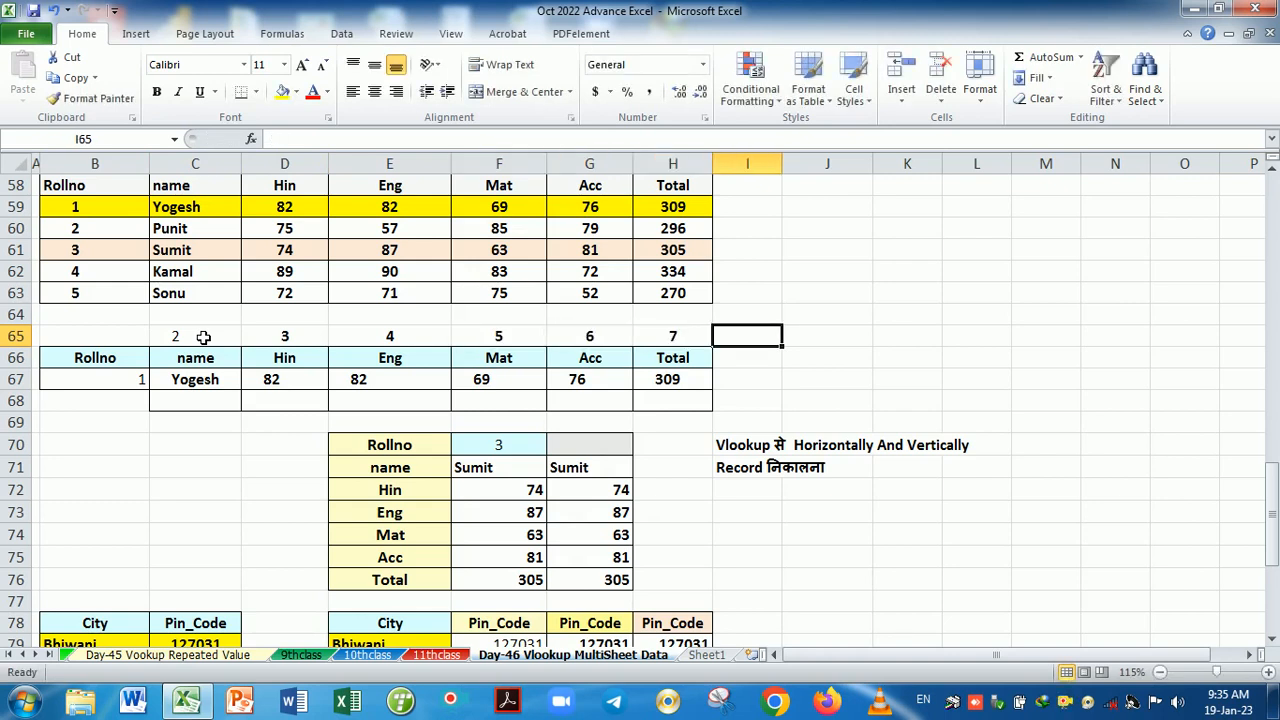
# - Enter =VLOOKUP($B$67,$B$58:$H$63,C65,0) in C68 and fill it across the row through H68
pyautogui.click(209, 406)
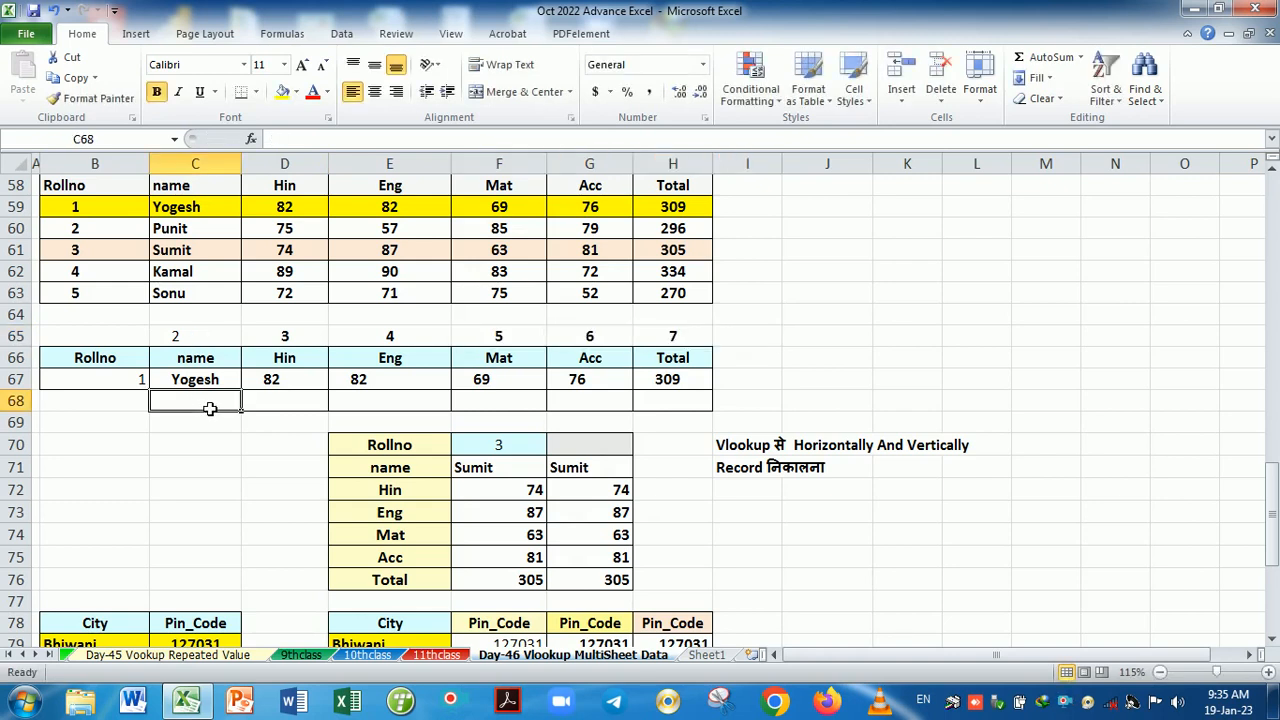
pyautogui.write('=vl')
pyautogui.press('Tab')
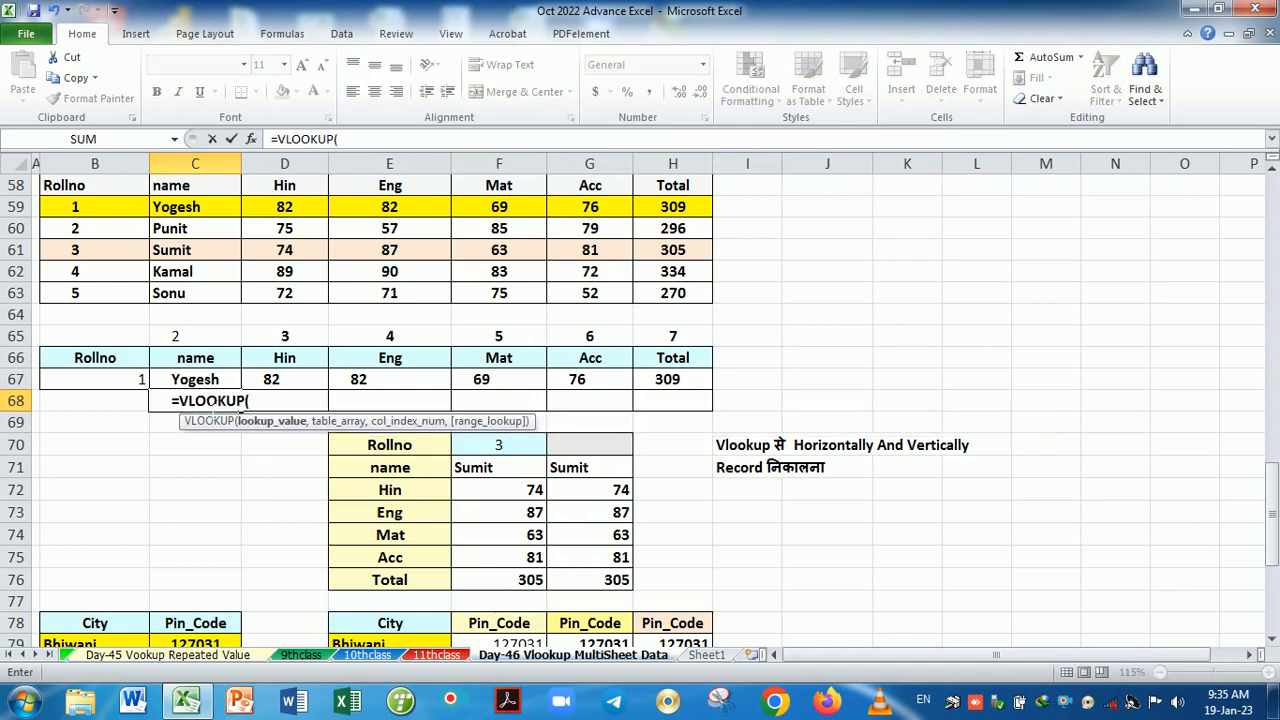
pyautogui.click(118, 385)
pyautogui.press('F4')
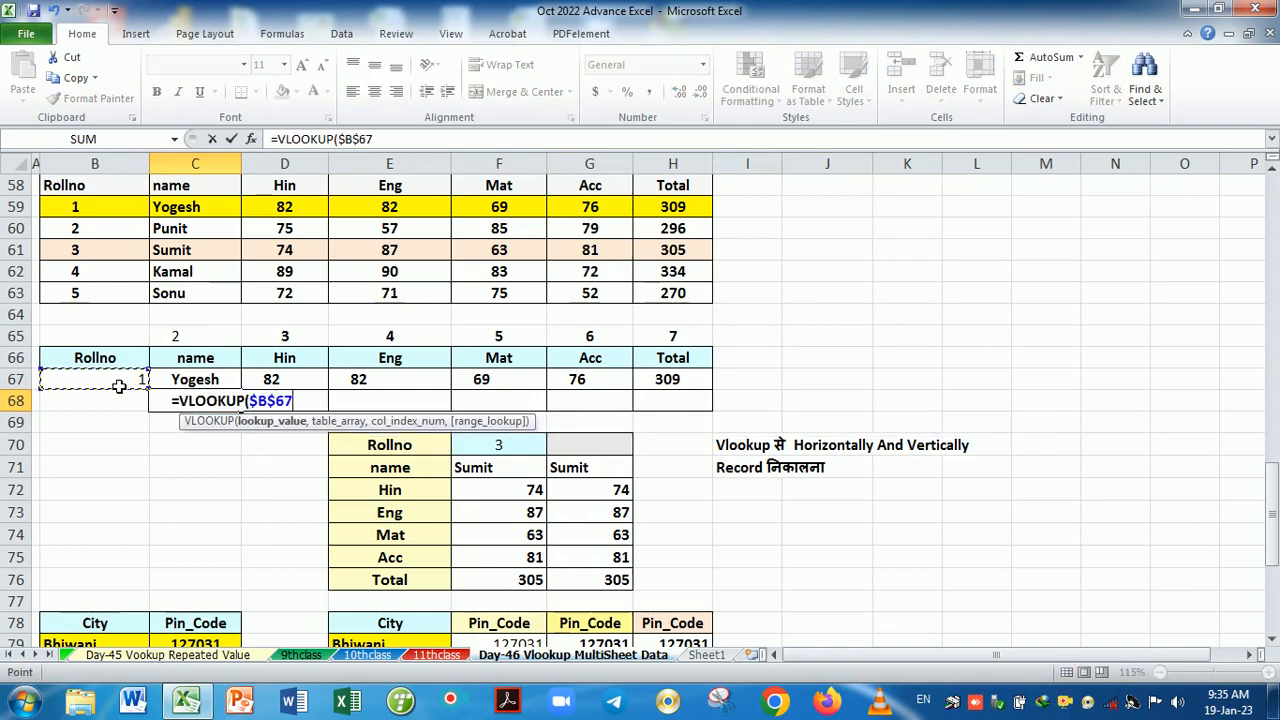
pyautogui.write(',')
pyautogui.moveTo(95, 195); pyautogui.dragTo(665, 304)
pyautogui.press('F4')
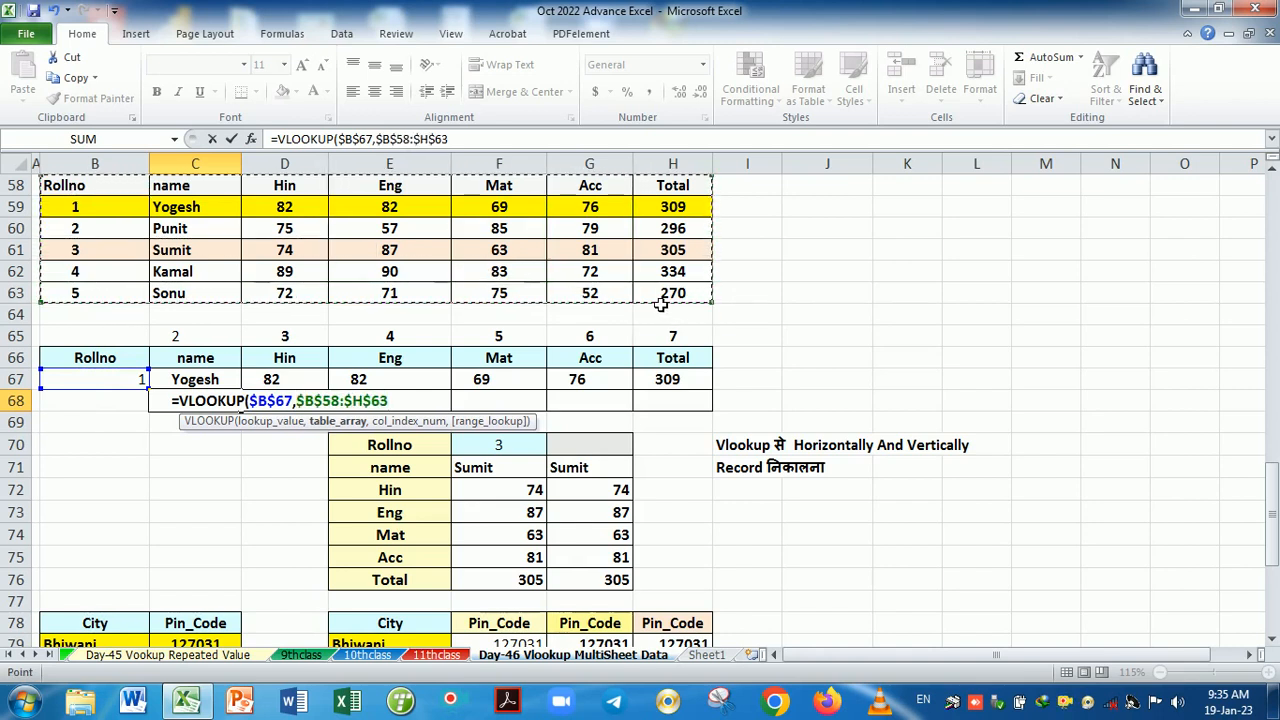
pyautogui.write(',')
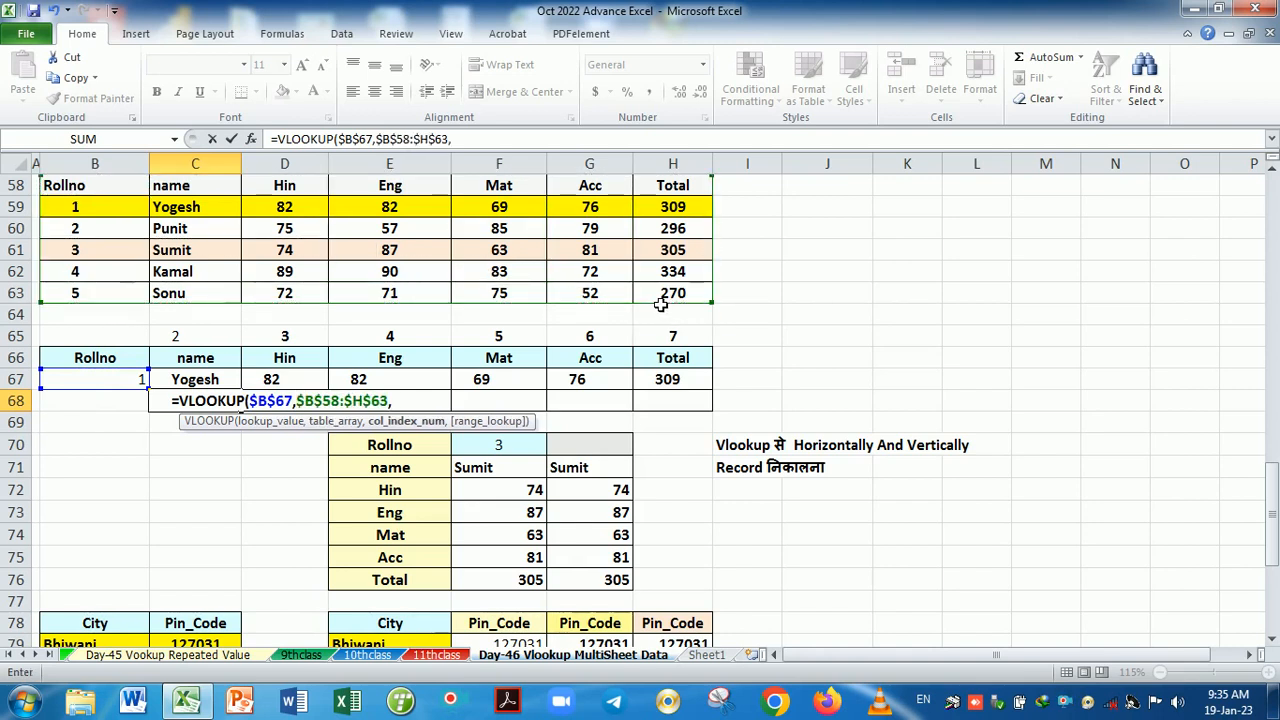
pyautogui.click(221, 342)
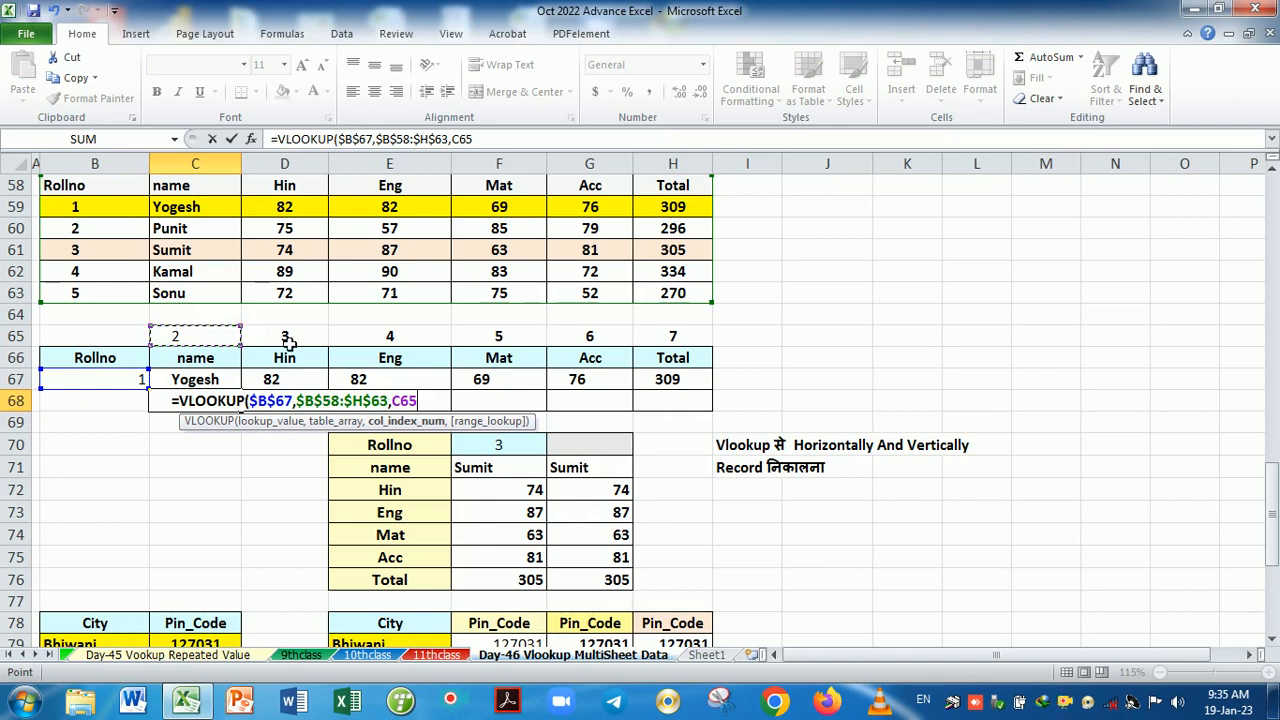
pyautogui.write(',0')
pyautogui.press('Return')
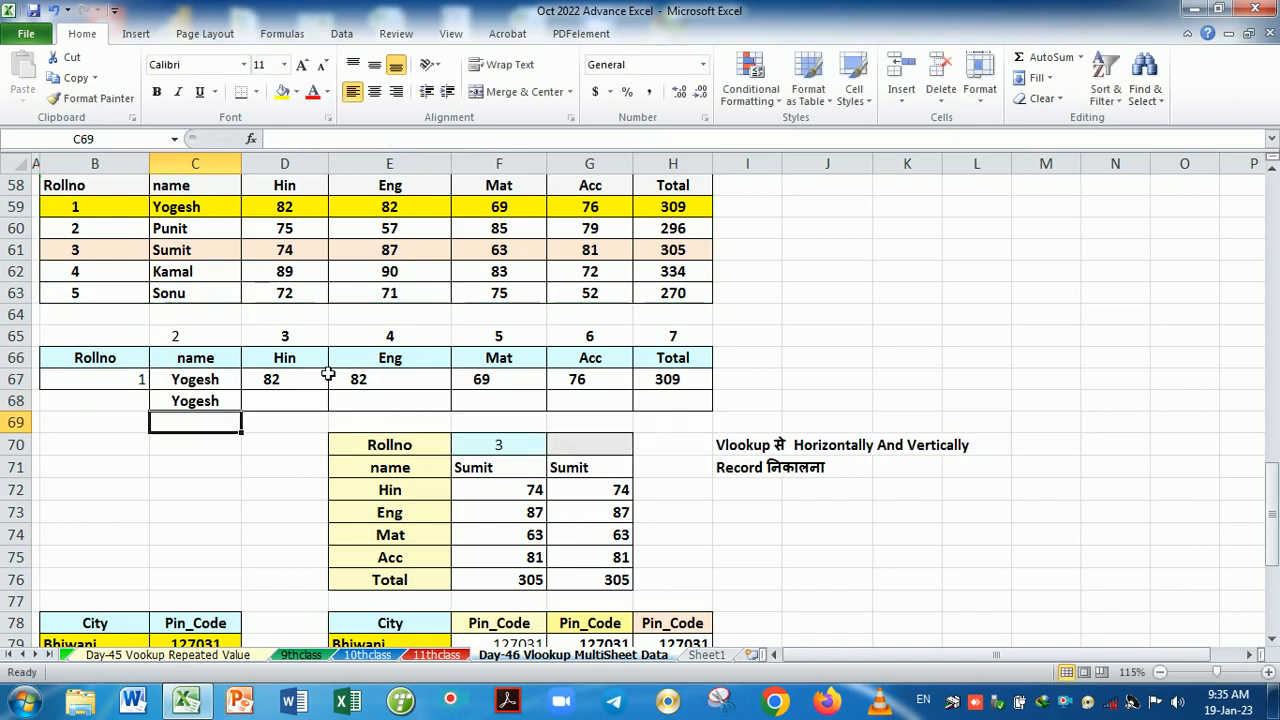
pyautogui.click(238, 404)
pyautogui.moveTo(242, 412); pyautogui.dragTo(683, 414)
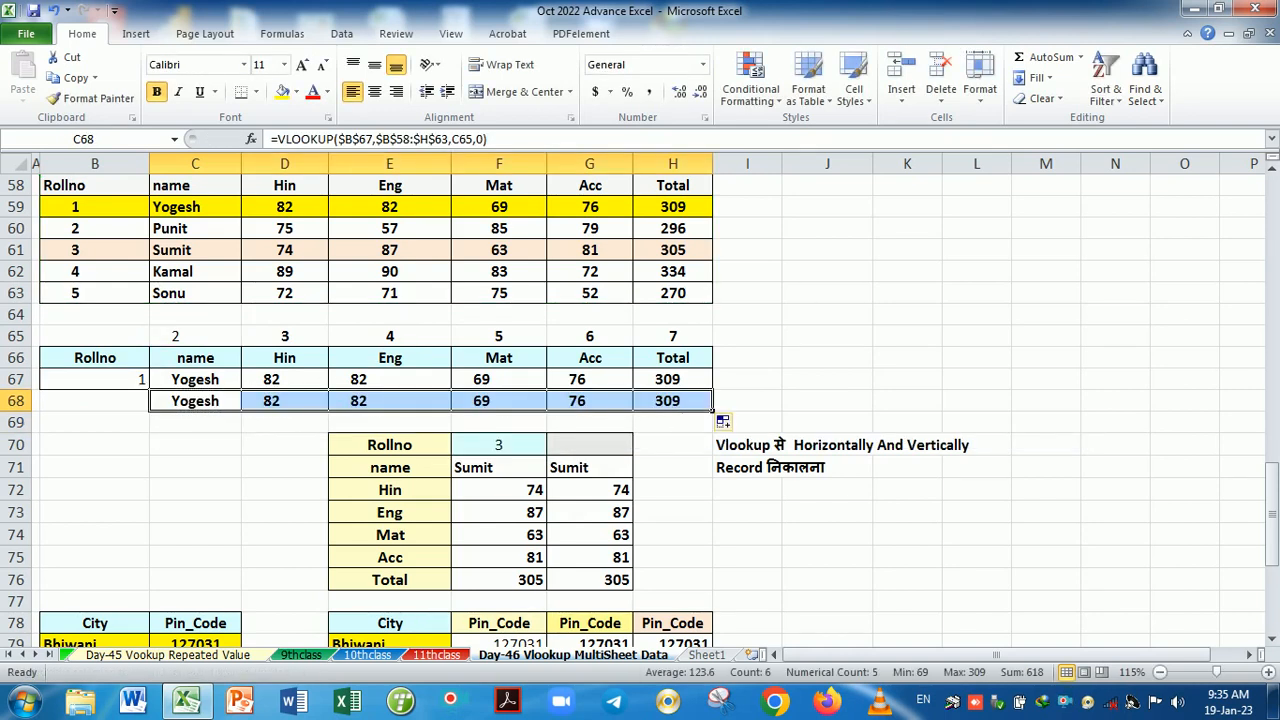
# - Start a VLOOKUP formula in C69 with $B$67 as the lookup value and $B$58:$H$63 as the table range
pyautogui.click(234, 424)
pyautogui.write('=')
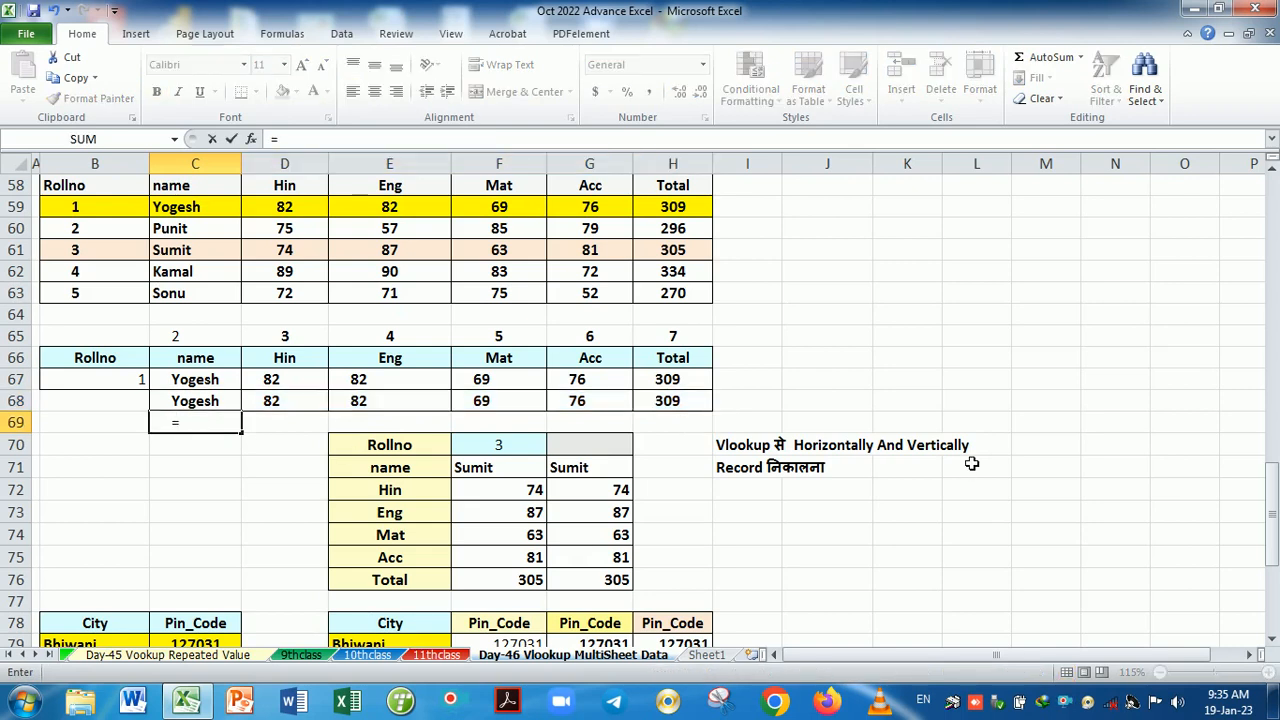
pyautogui.write('vl')
pyautogui.press('Tab')
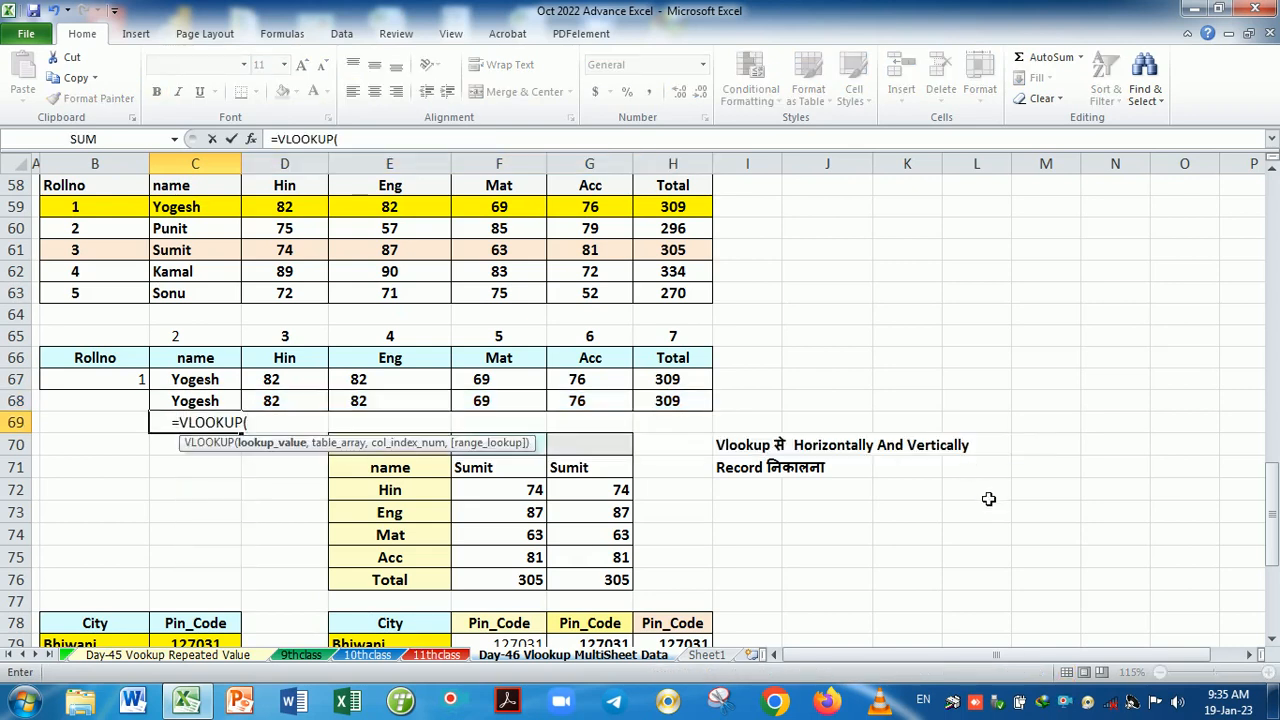
pyautogui.click(136, 388)
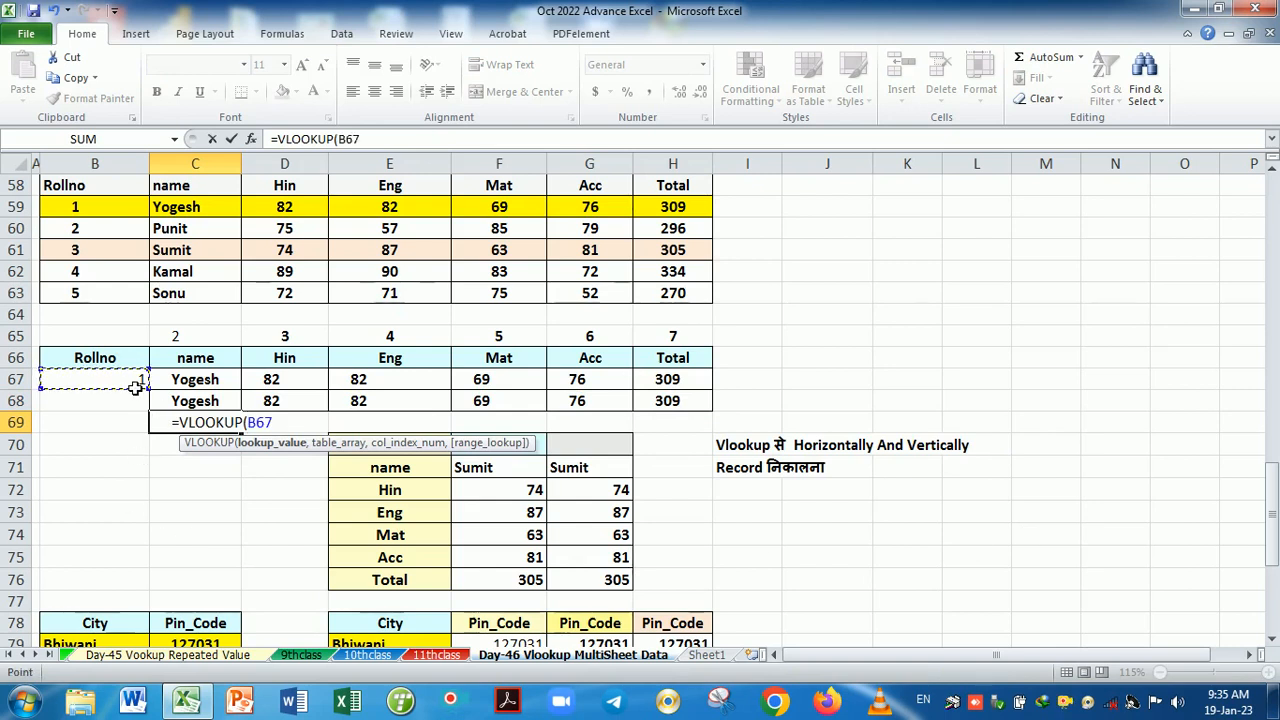
pyautogui.press('F4')
pyautogui.write(',')
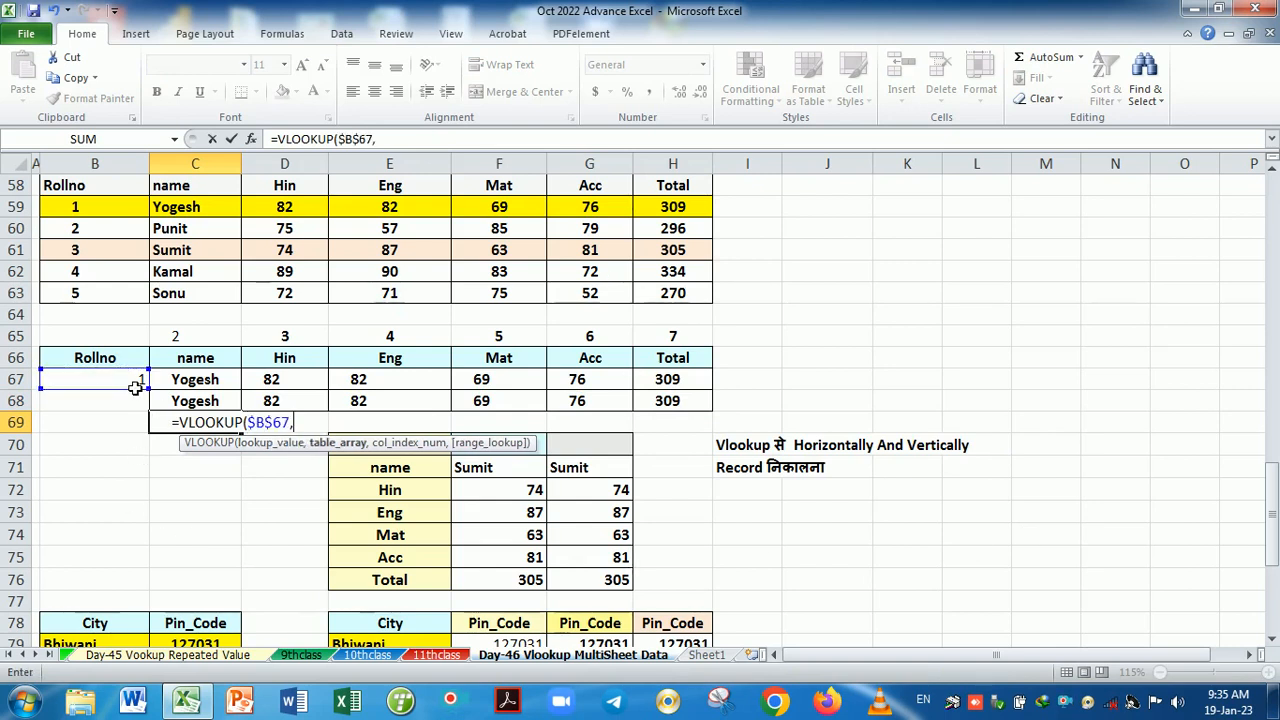
pyautogui.moveTo(108, 186); pyautogui.dragTo(680, 294)
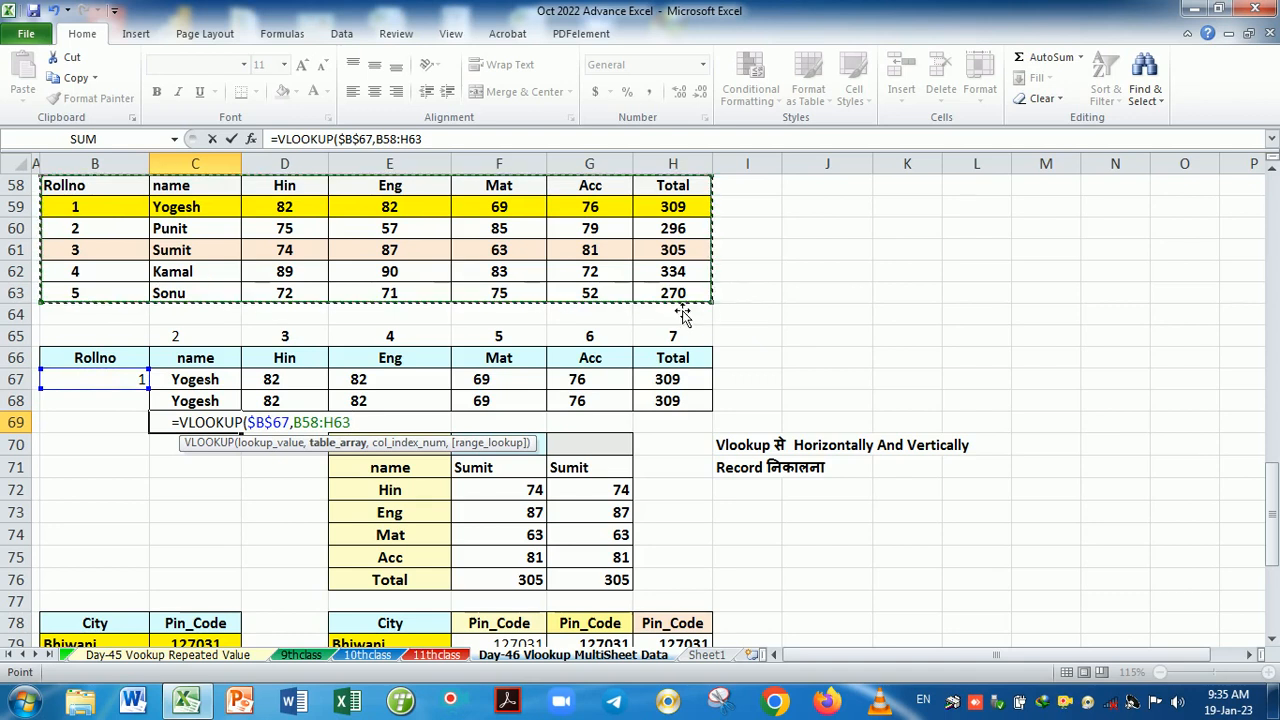
pyautogui.press('F4')
# - Complete the C69 formula with COLUMNS(B58:C58) as the column index and 0 for an exact match
pyautogui.write(',co')
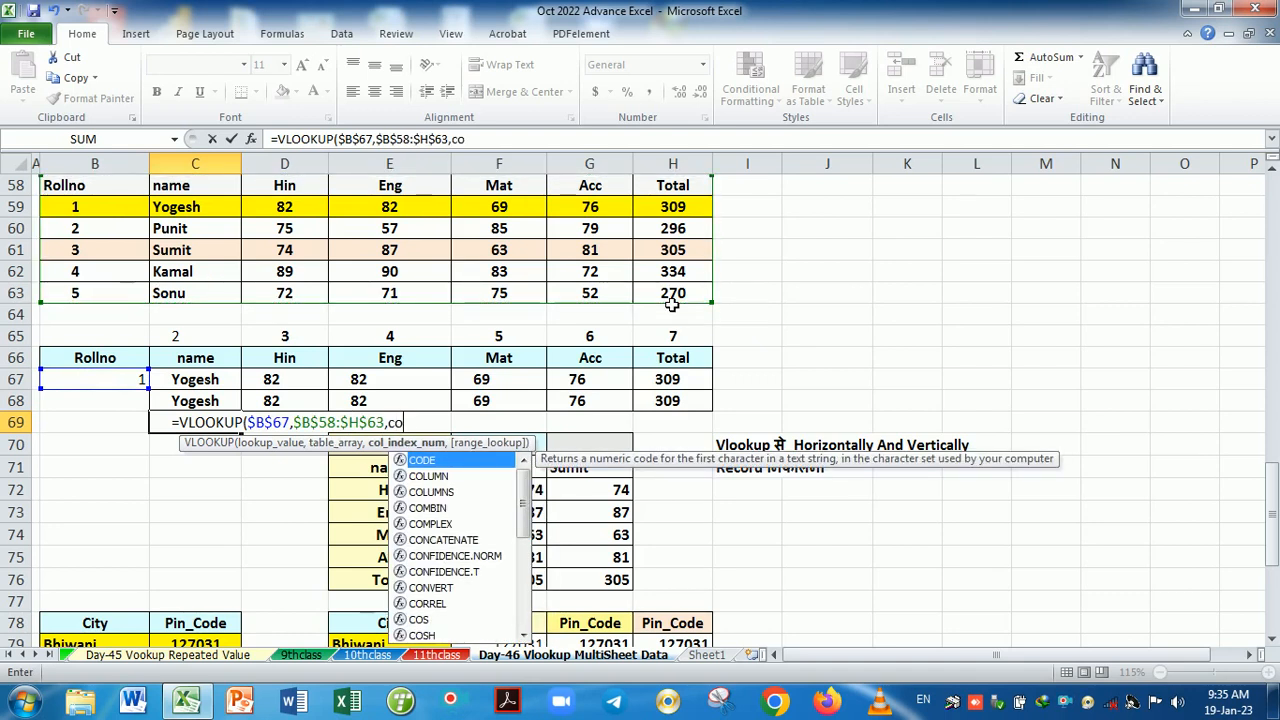
pyautogui.press('Down')
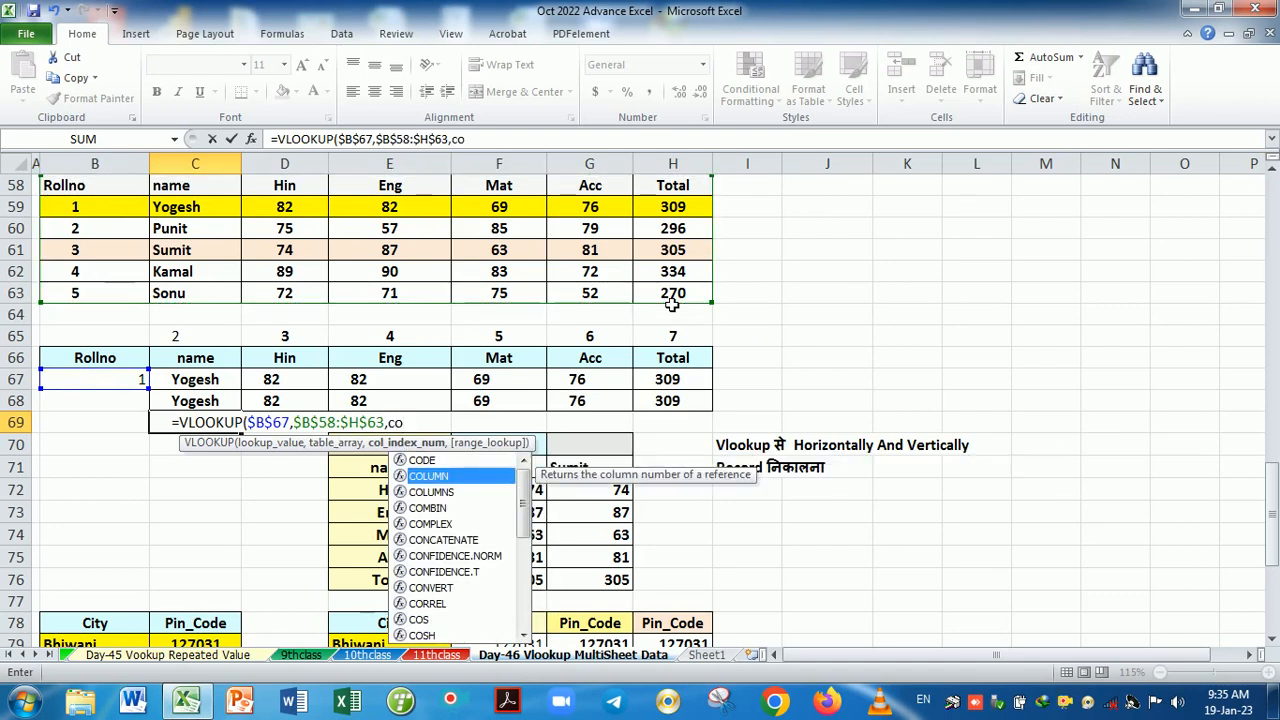
pyautogui.press('Down')
pyautogui.press('Tab')
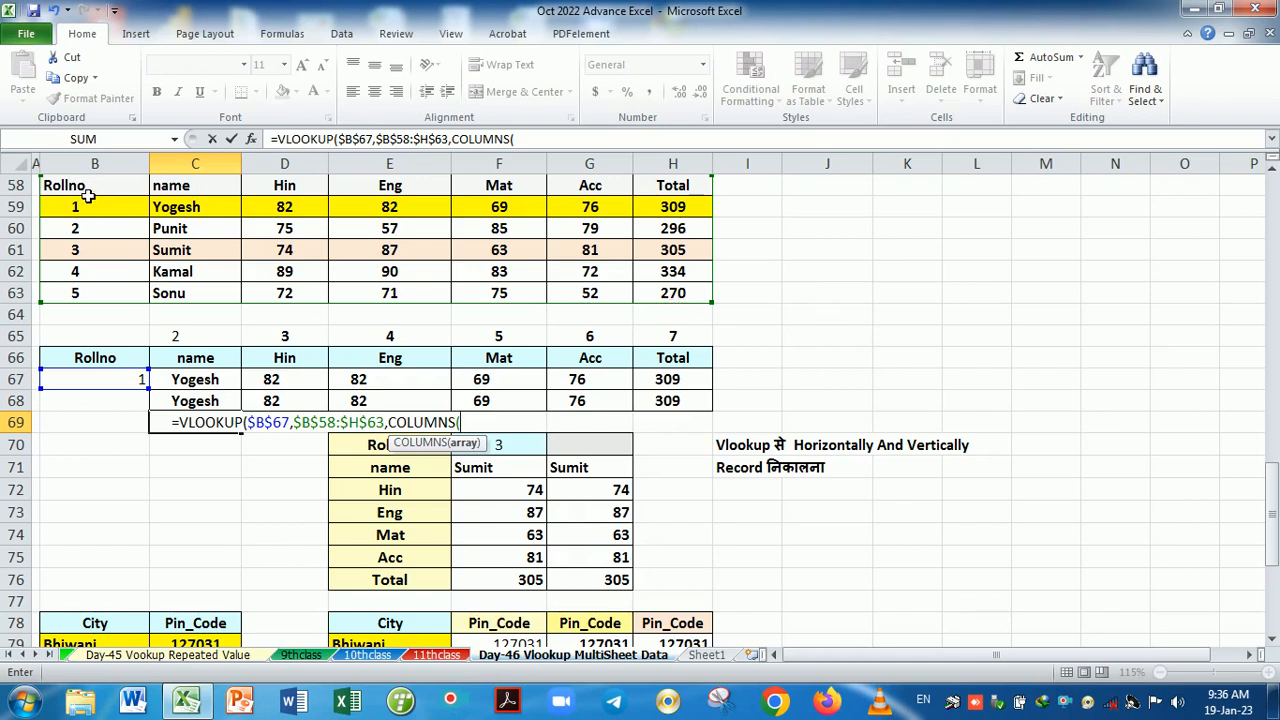
pyautogui.moveTo(95, 193); pyautogui.dragTo(157, 194)
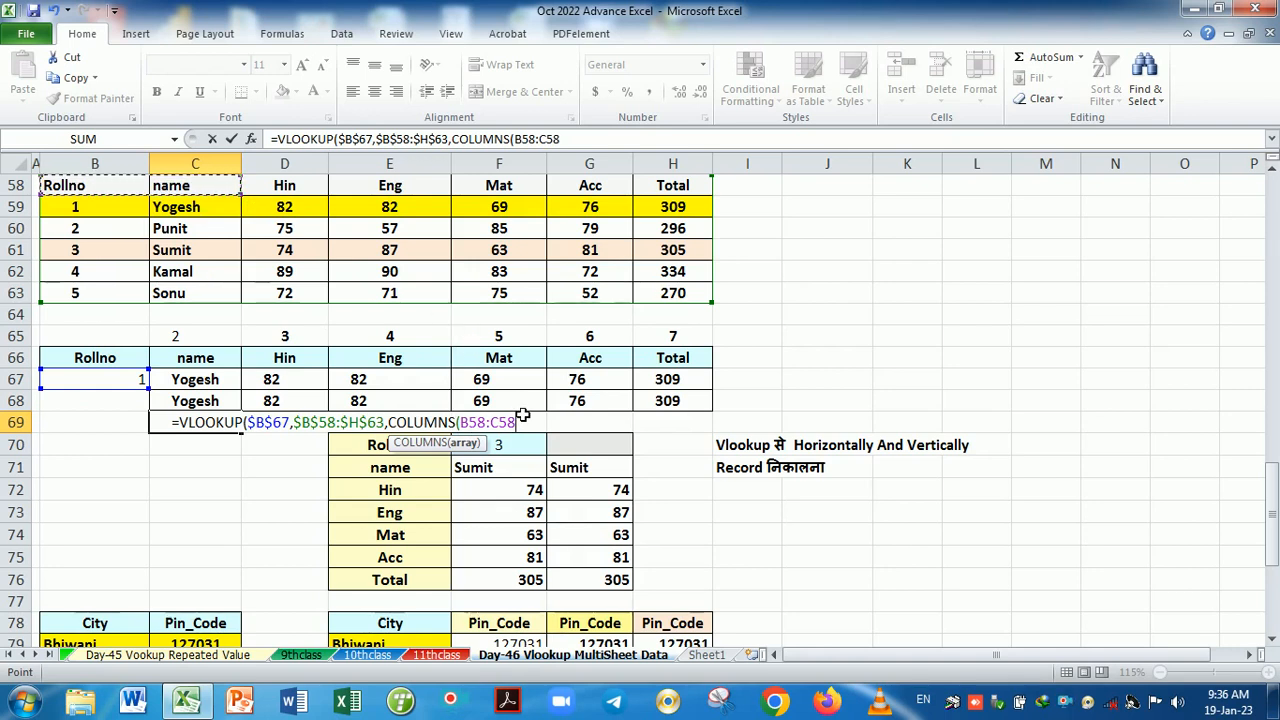
pyautogui.write(',0')
pyautogui.press('Return')
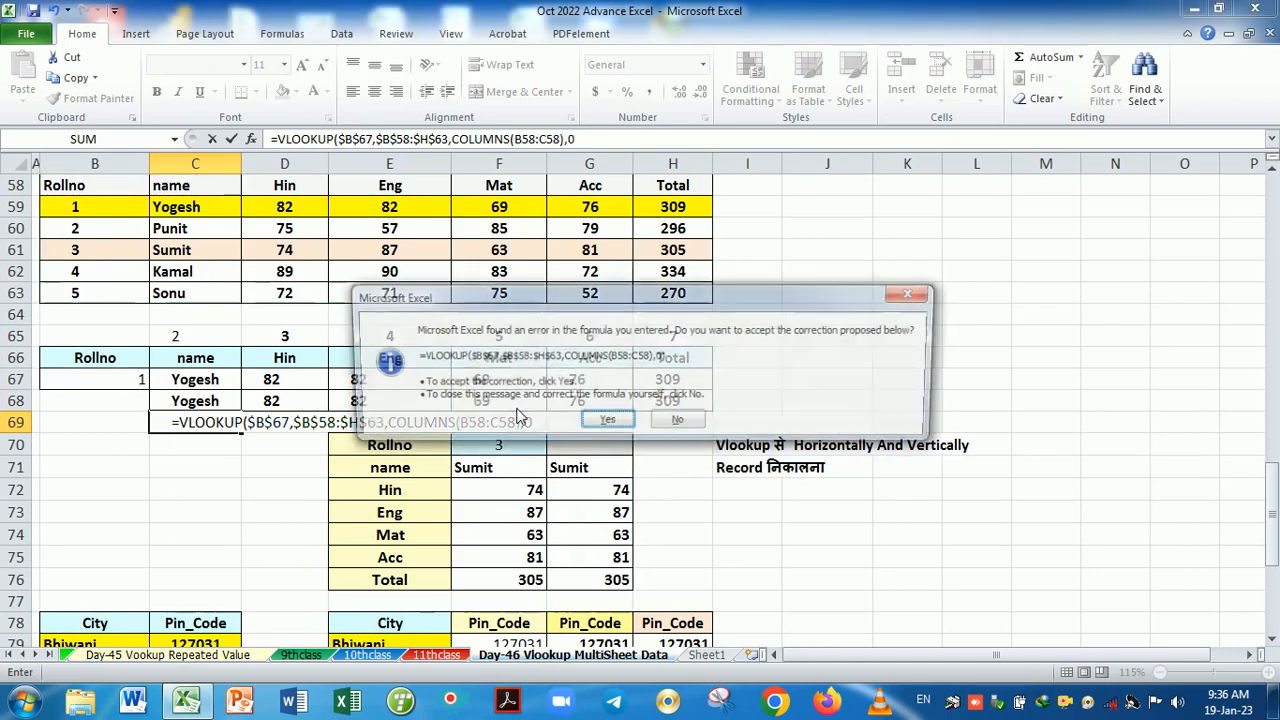
pyautogui.press('Return')
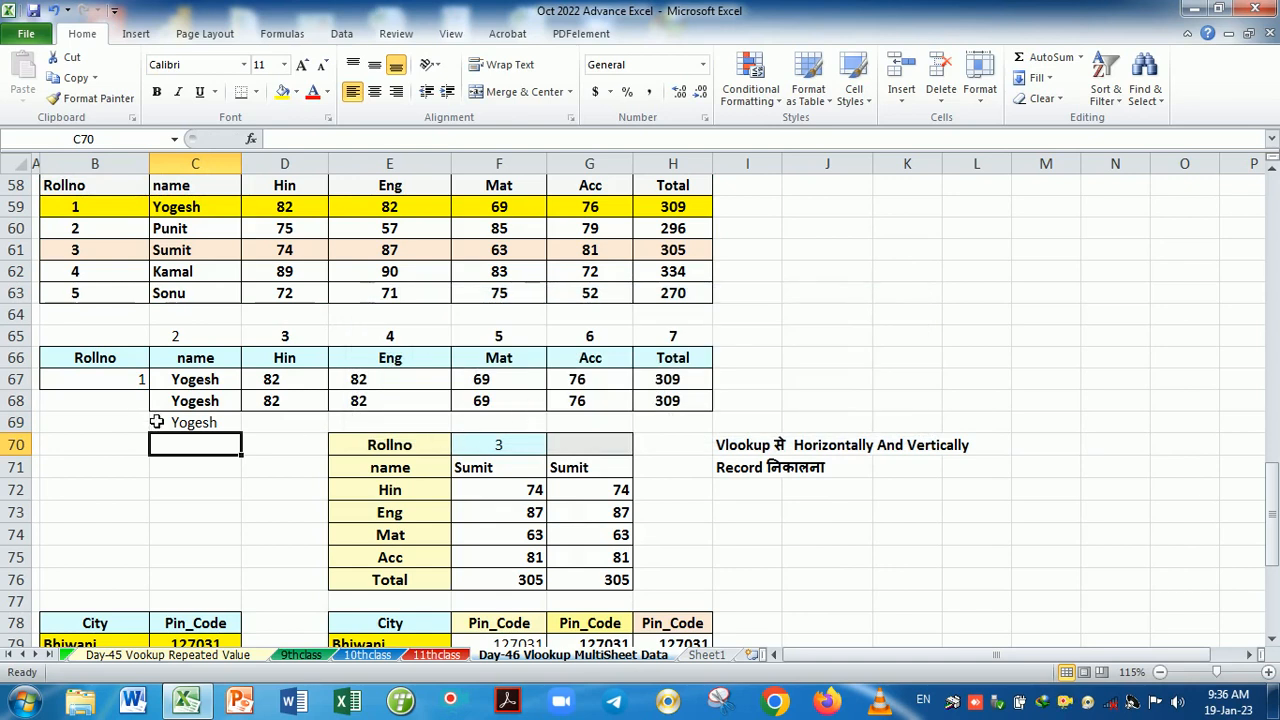
# - Fill the C69 formula across through H69 and check the COLUMNS references in the copied formula in D69
pyautogui.click(202, 427)
pyautogui.moveTo(601, 441); pyautogui.dragTo(705, 442)
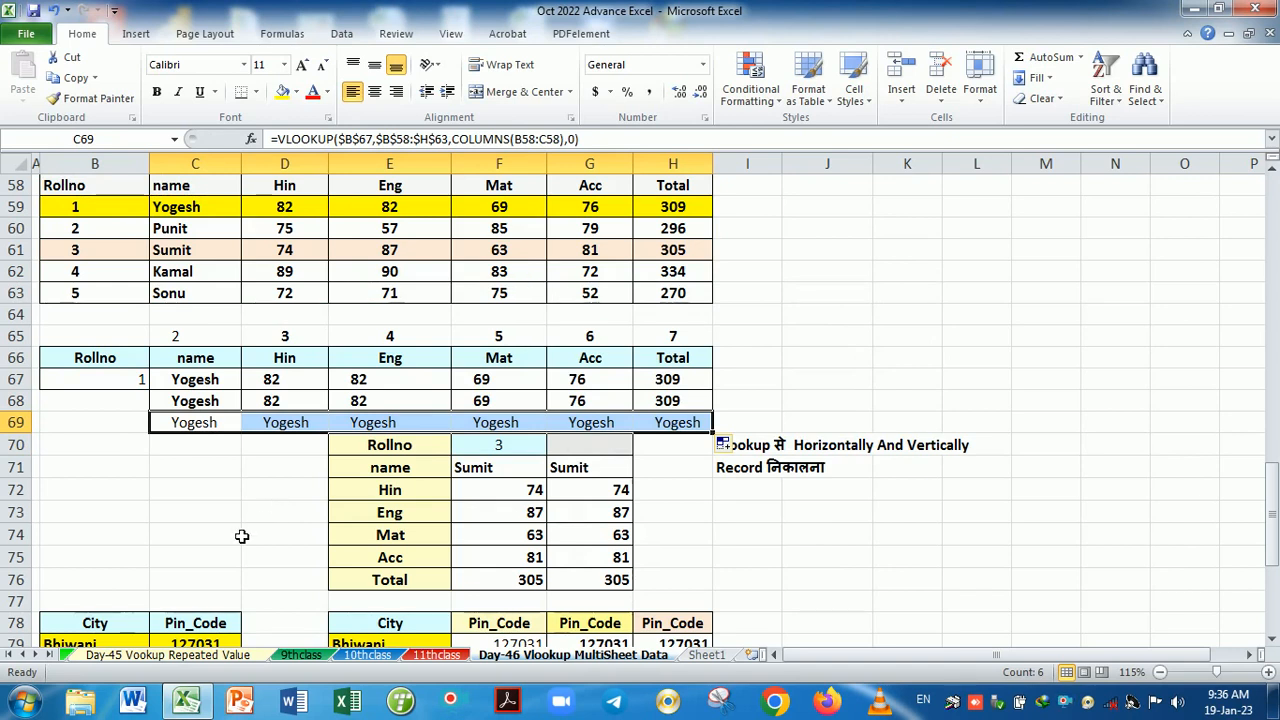
pyautogui.press('F2')
pyautogui.press('Return')
pyautogui.press('F2')
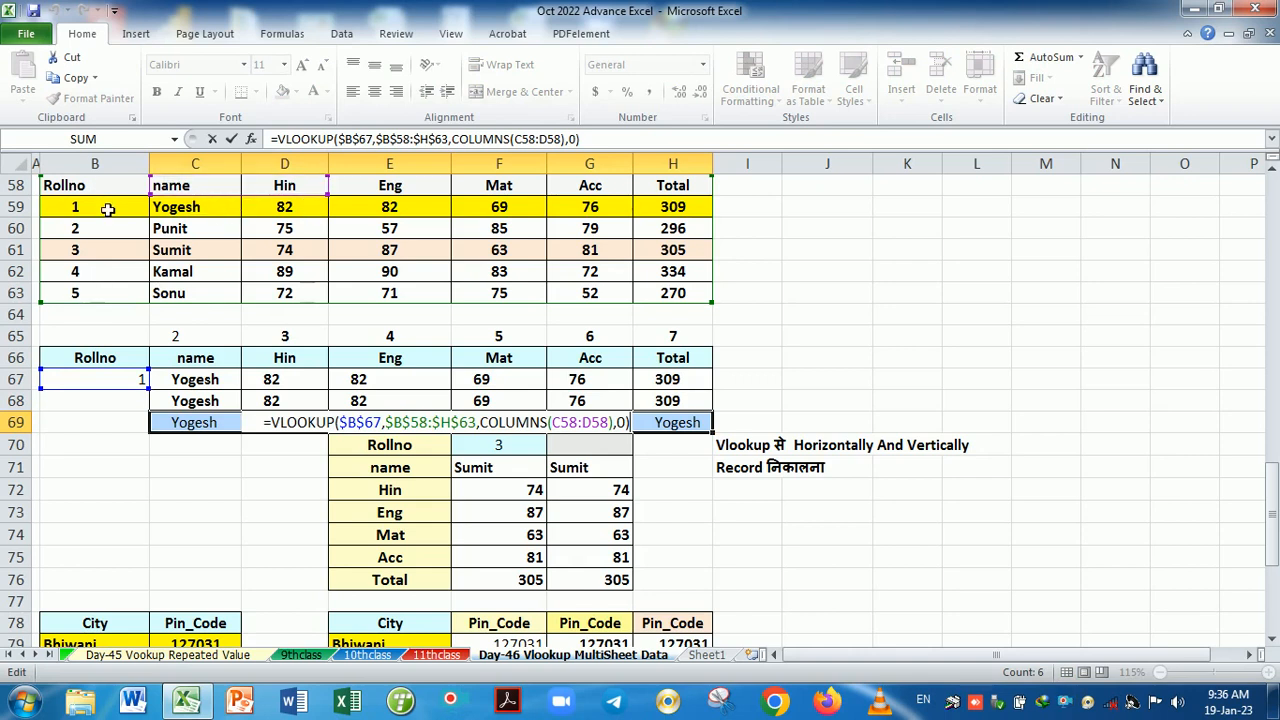
pyautogui.hotkey('ctrl', 'Return')
# - Change the COLUMNS range in C69 to $B58:C58 and fill the formula across the row through H69
pyautogui.doubleClick(220, 424)
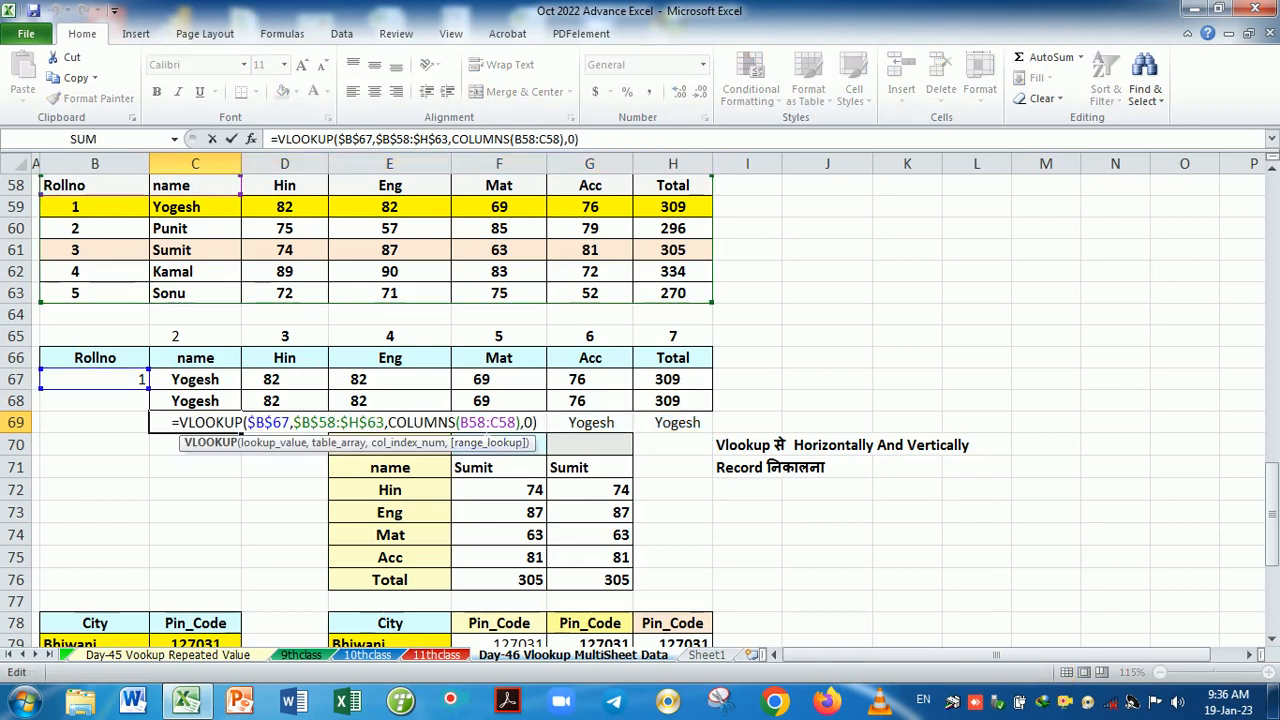
pyautogui.click(462, 423)
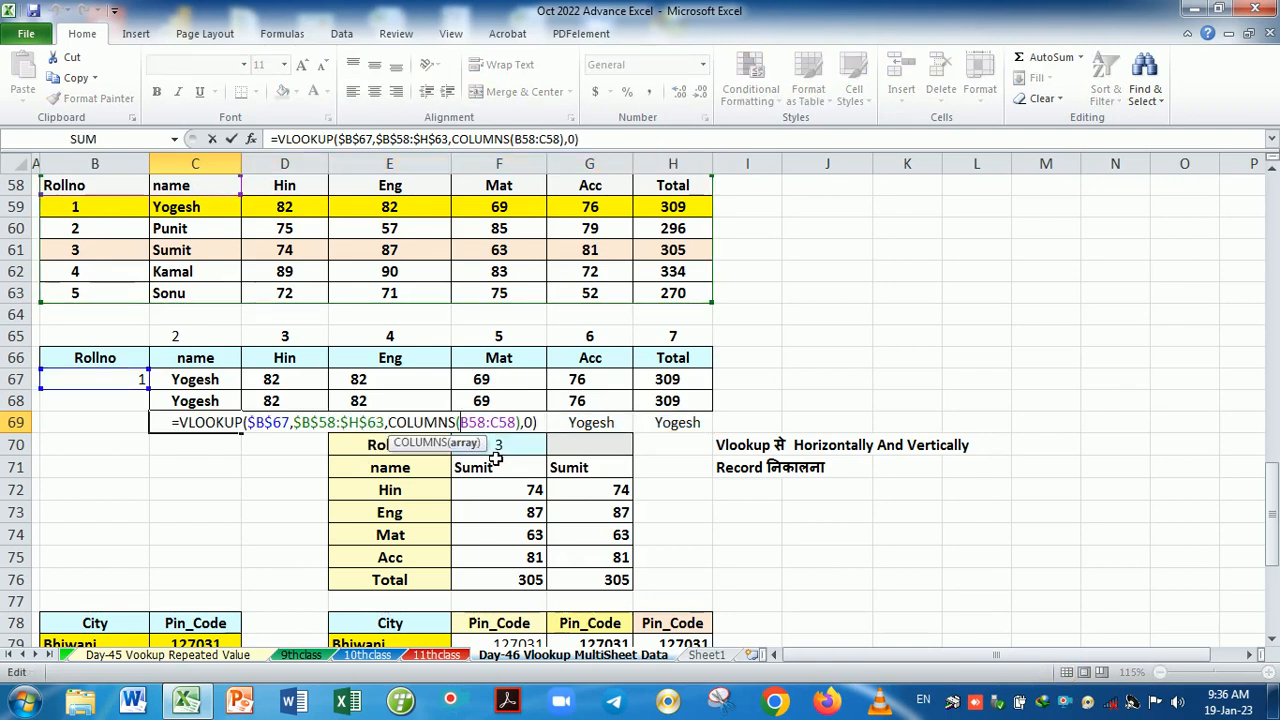
pyautogui.write('$')
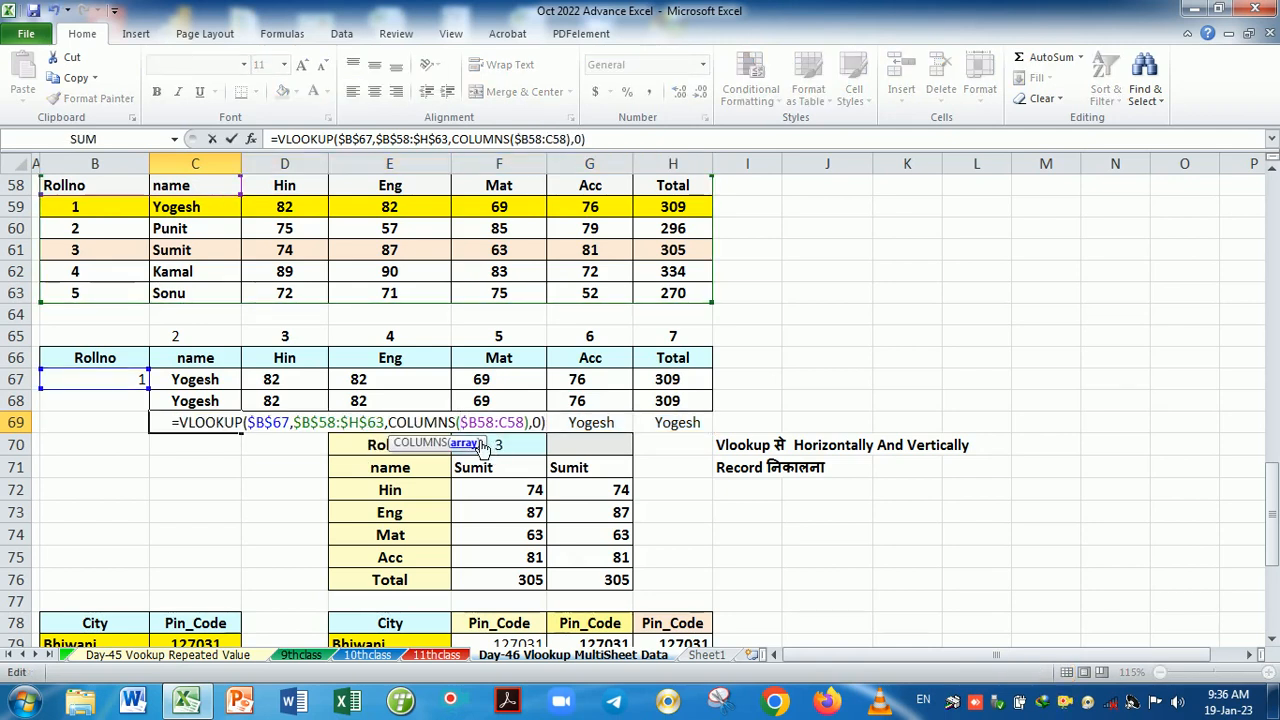
pyautogui.press('Return')
pyautogui.click(232, 426)
pyautogui.moveTo(241, 432); pyautogui.dragTo(690, 428)
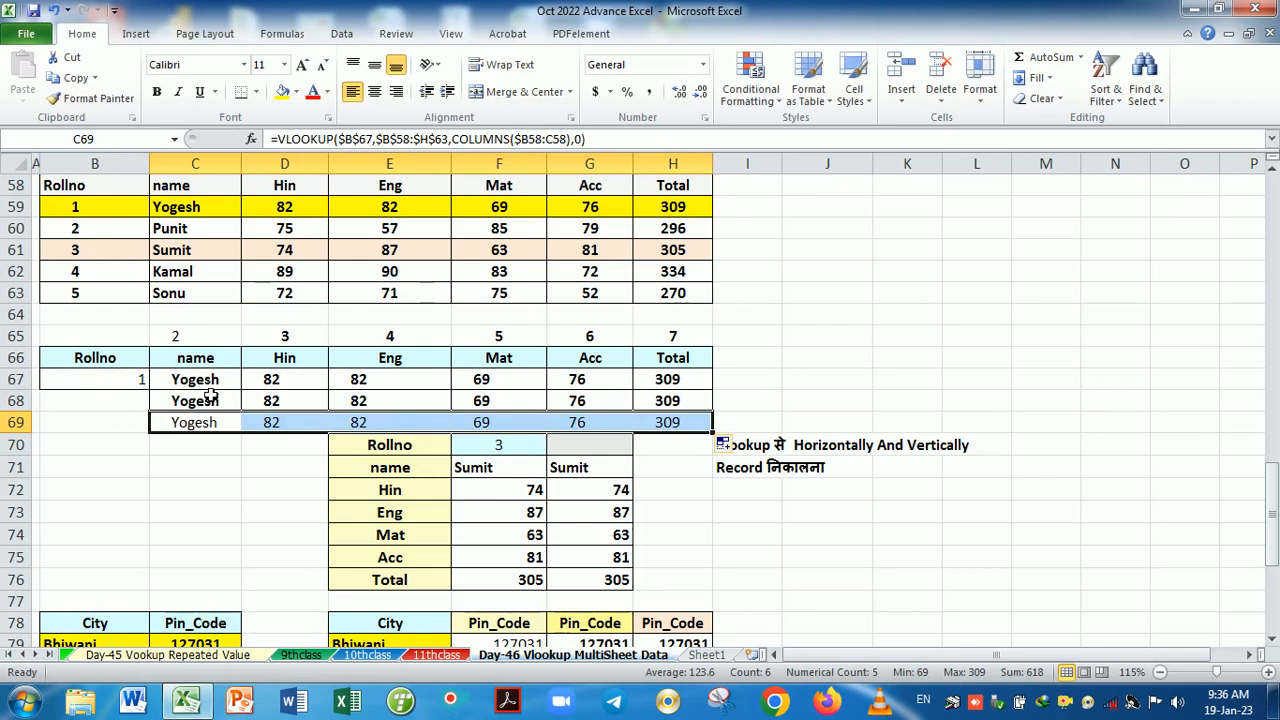
# - Insert two blank rows at row 69, above the COLUMNS-based lookup results
pyautogui.click(658, 500)
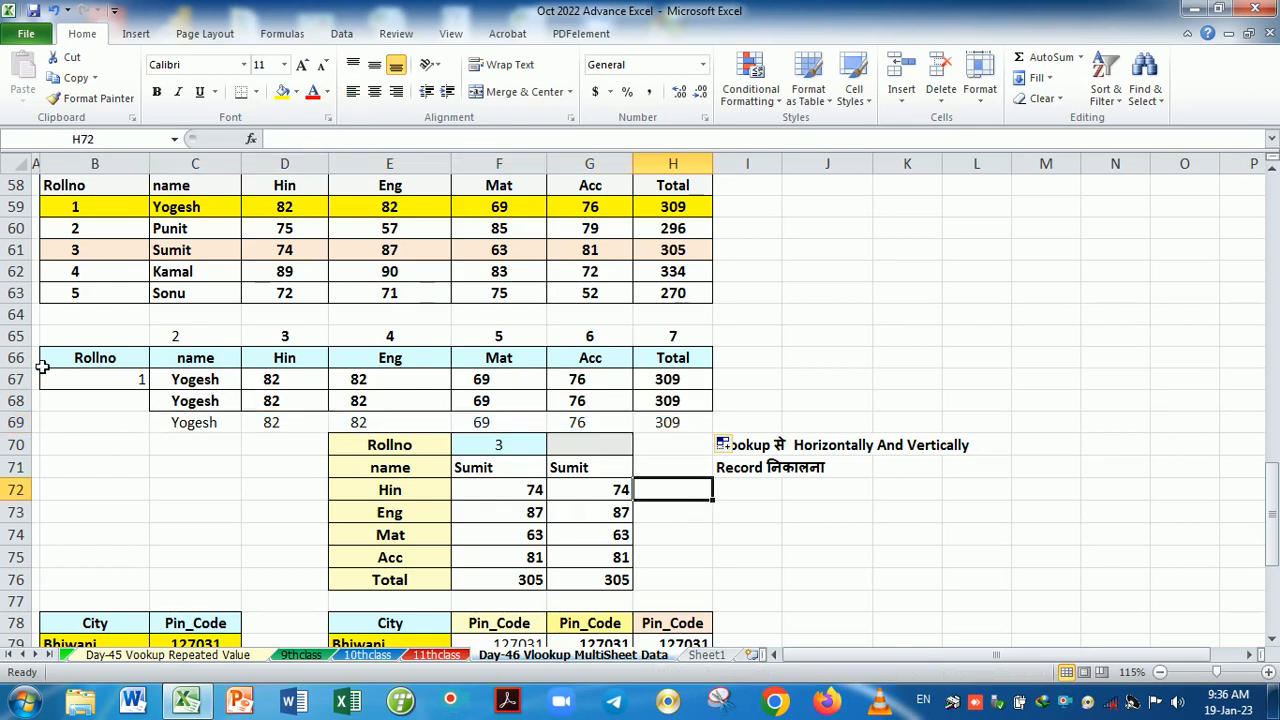
pyautogui.click(20, 421)
pyautogui.hotkey('ctrl', 'shift', '+')
pyautogui.hotkey('ctrl', 'shift', '+')
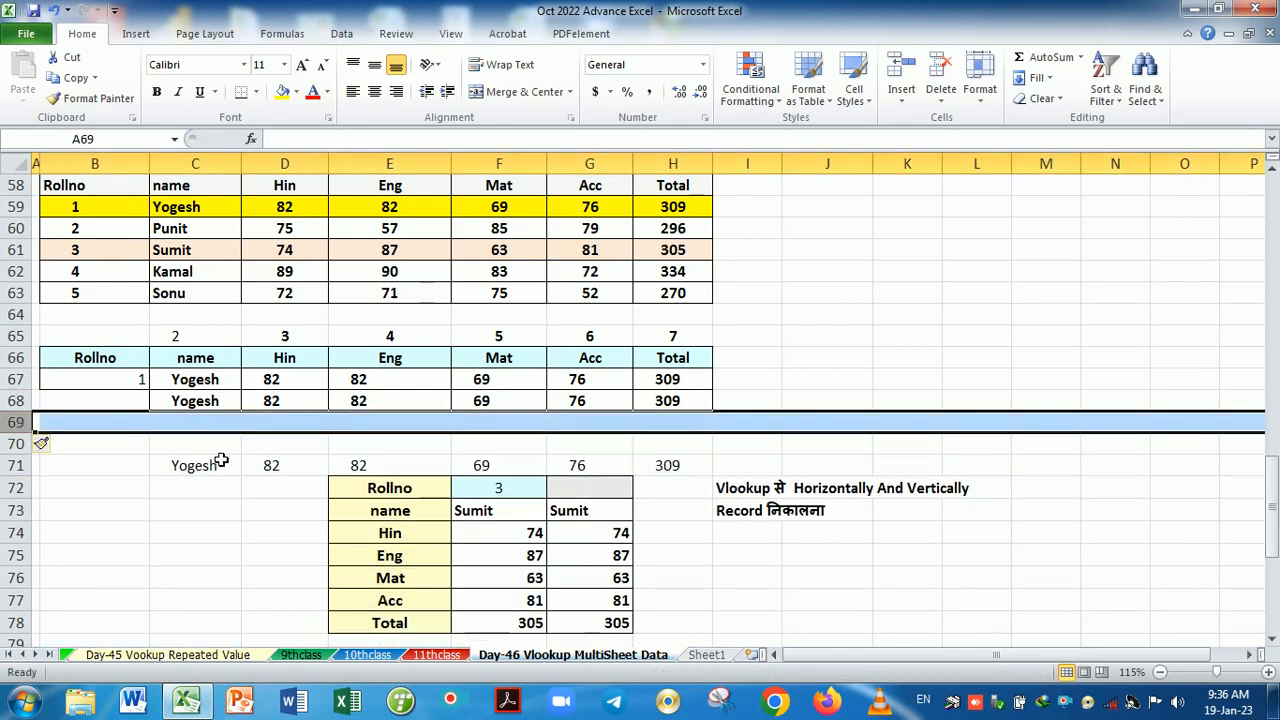
# - Start a VLOOKUP formula in the blank cell C69 with lookup value $B$67 and table range $B$58:$H$63
pyautogui.press('Right')
pyautogui.press('Right')
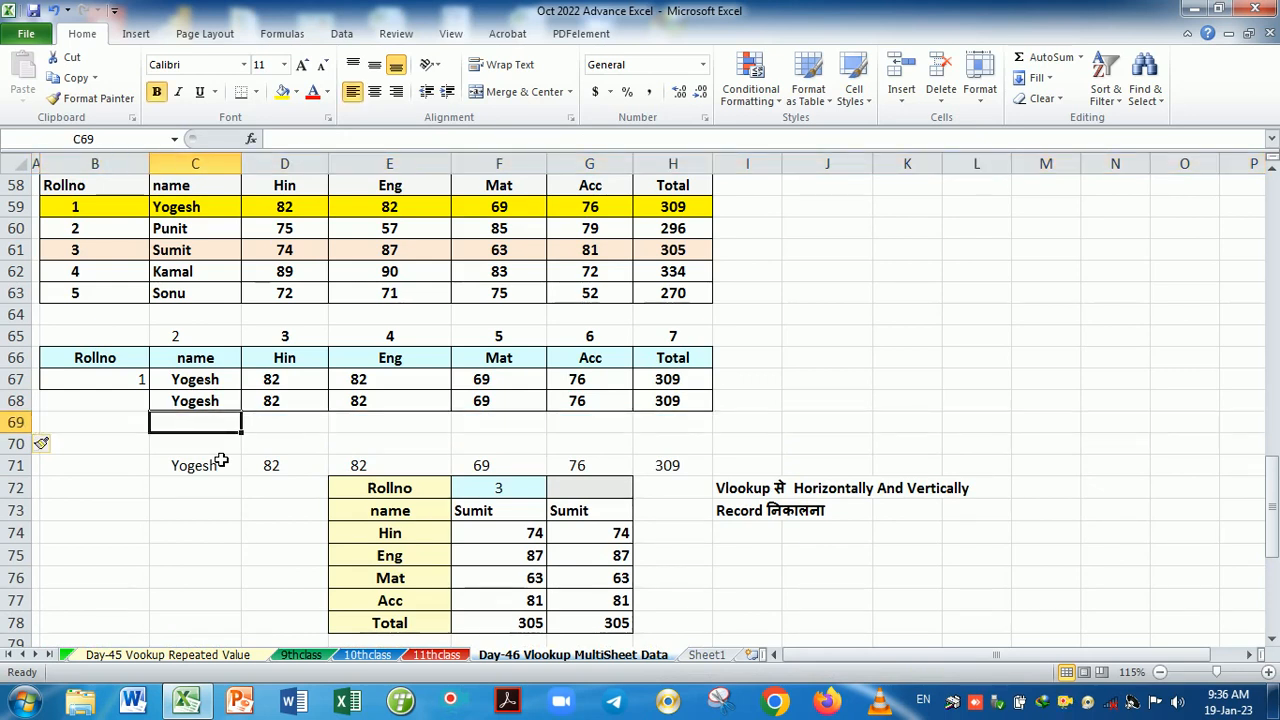
pyautogui.write('=VLOOKUP(')
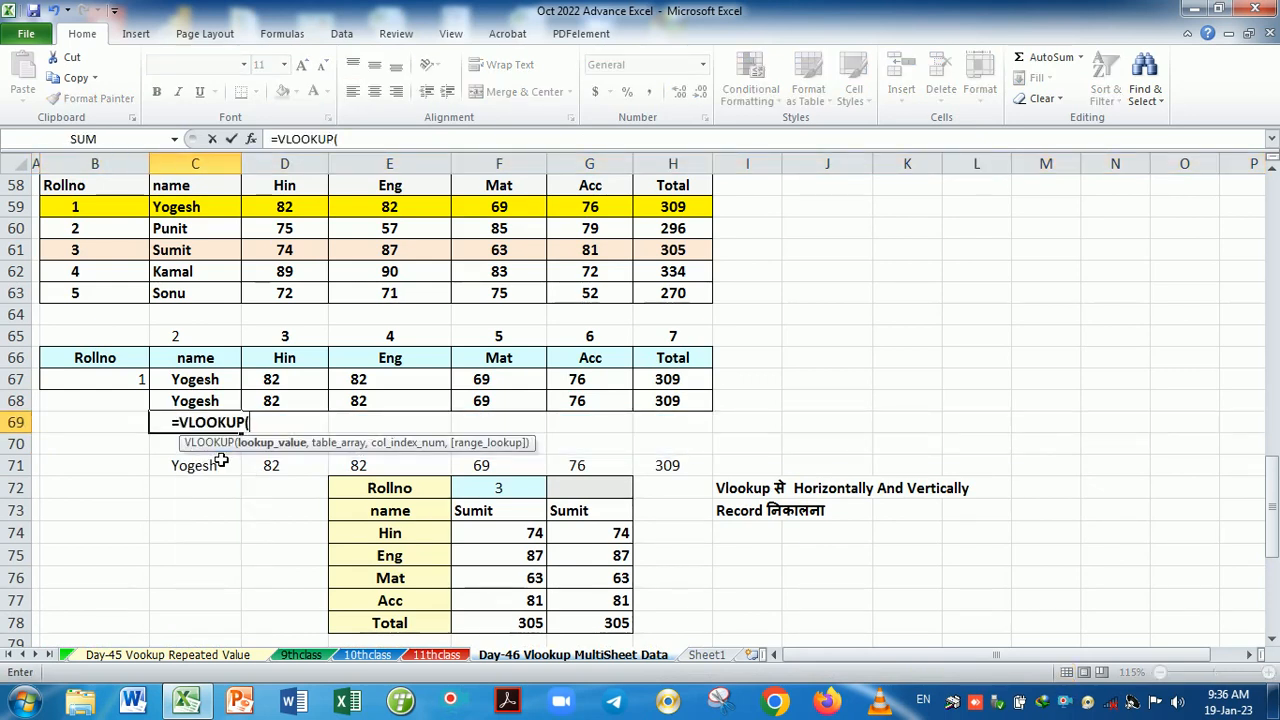
pyautogui.click(145, 385)
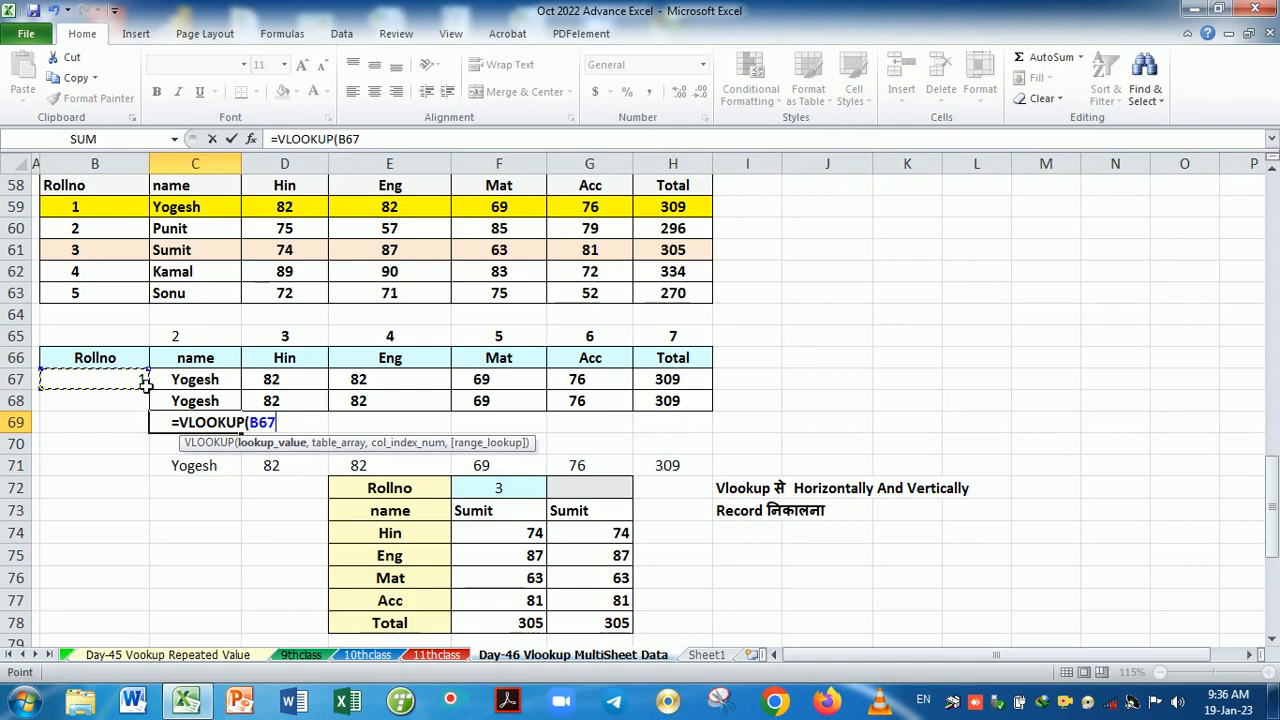
pyautogui.press('F4')
pyautogui.write(',')
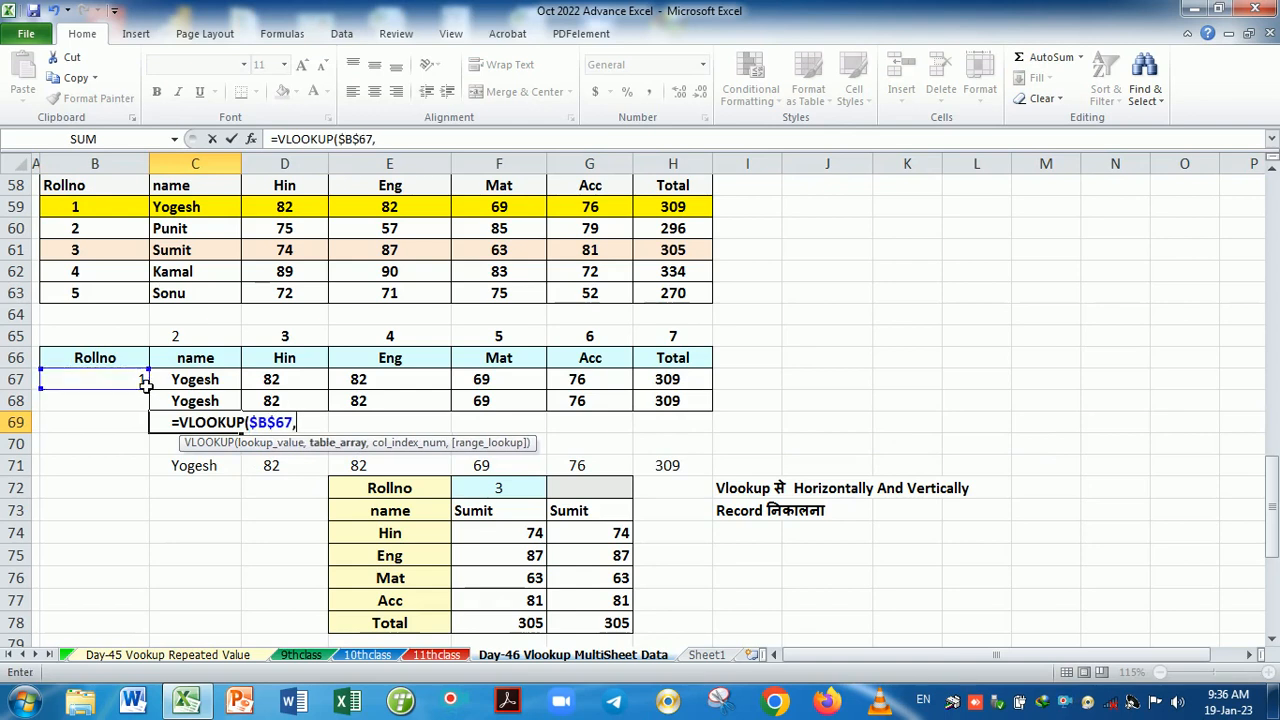
pyautogui.moveTo(102, 190); pyautogui.dragTo(644, 300)
pyautogui.press('F4')
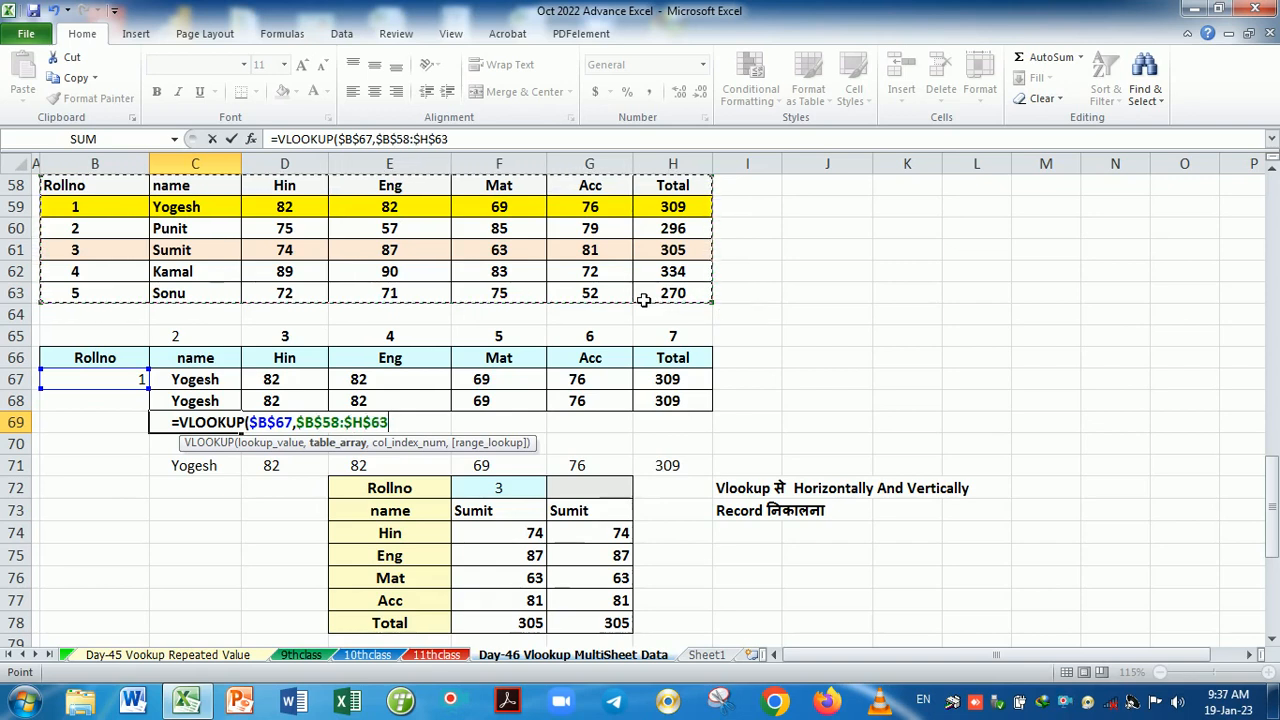
# - Complete the C69 VLOOKUP with MATCH(C66,$B$58:$H$58,0) as the column index and 0 for exact match
pyautogui.write(',ma')
pyautogui.press('Tab')
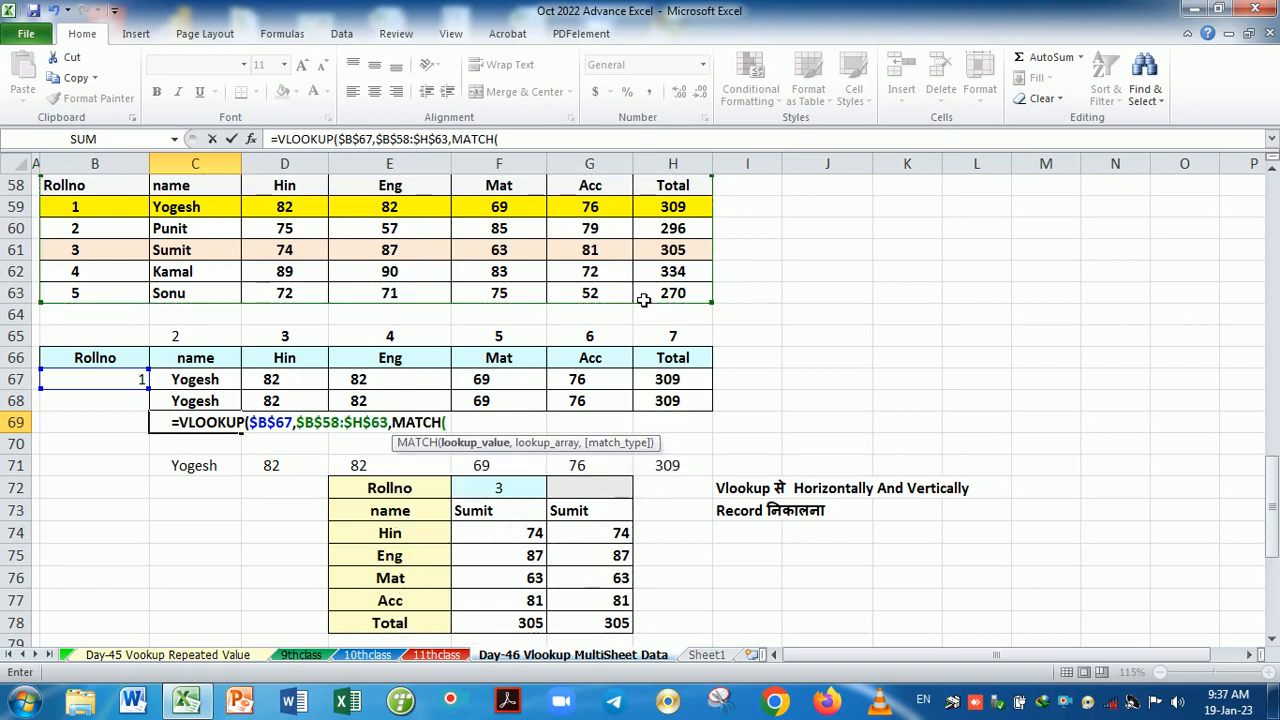
pyautogui.click(228, 362)
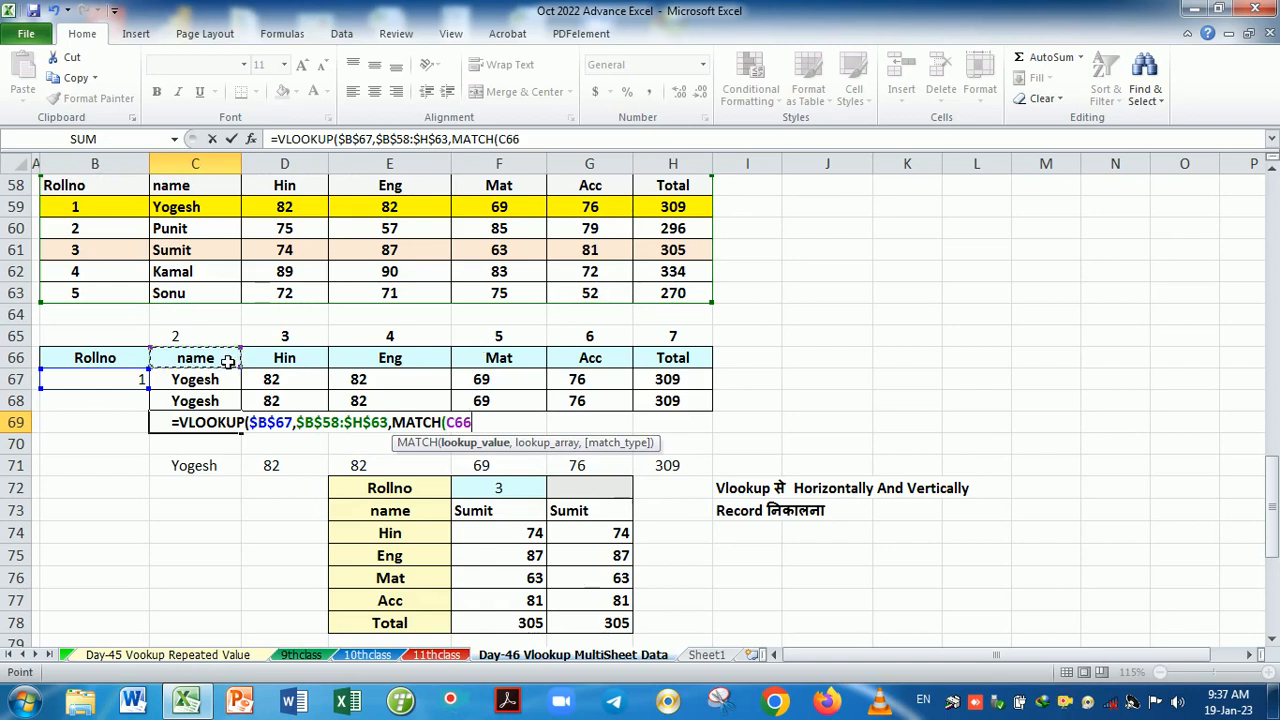
pyautogui.write(',')
pyautogui.moveTo(120, 195); pyautogui.dragTo(672, 192)
pyautogui.press('F4')
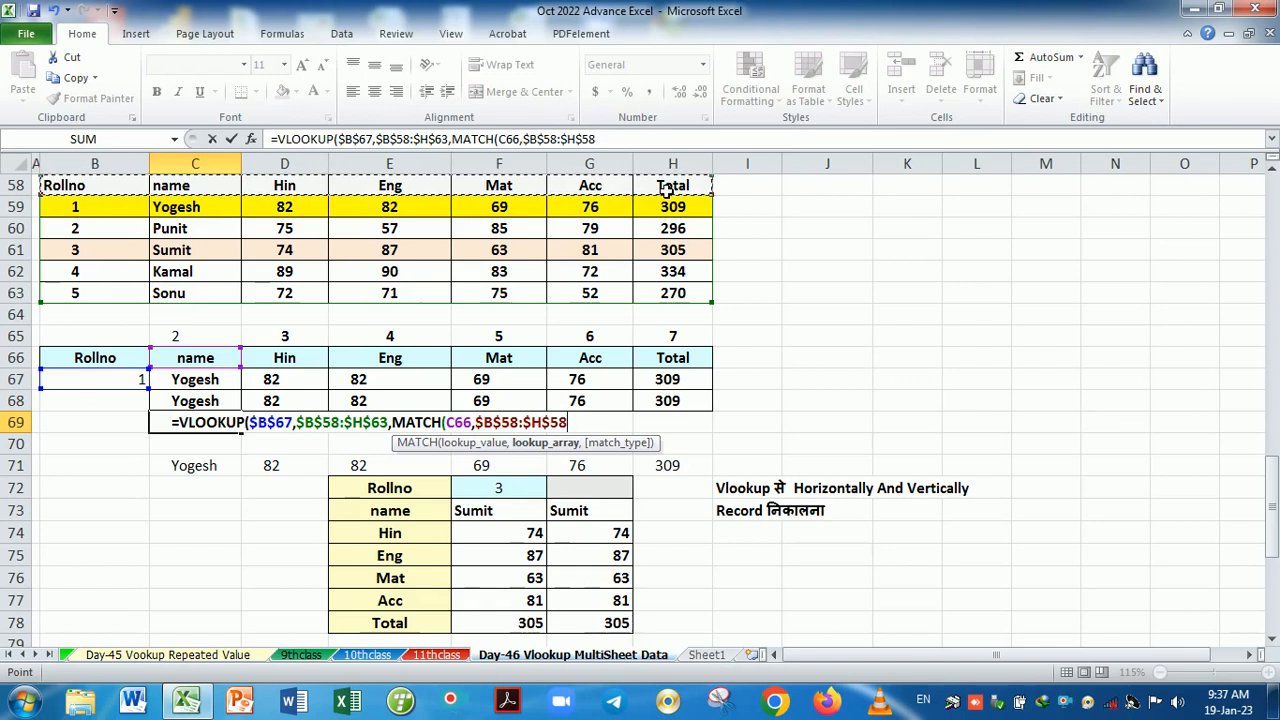
pyautogui.write(',0),')
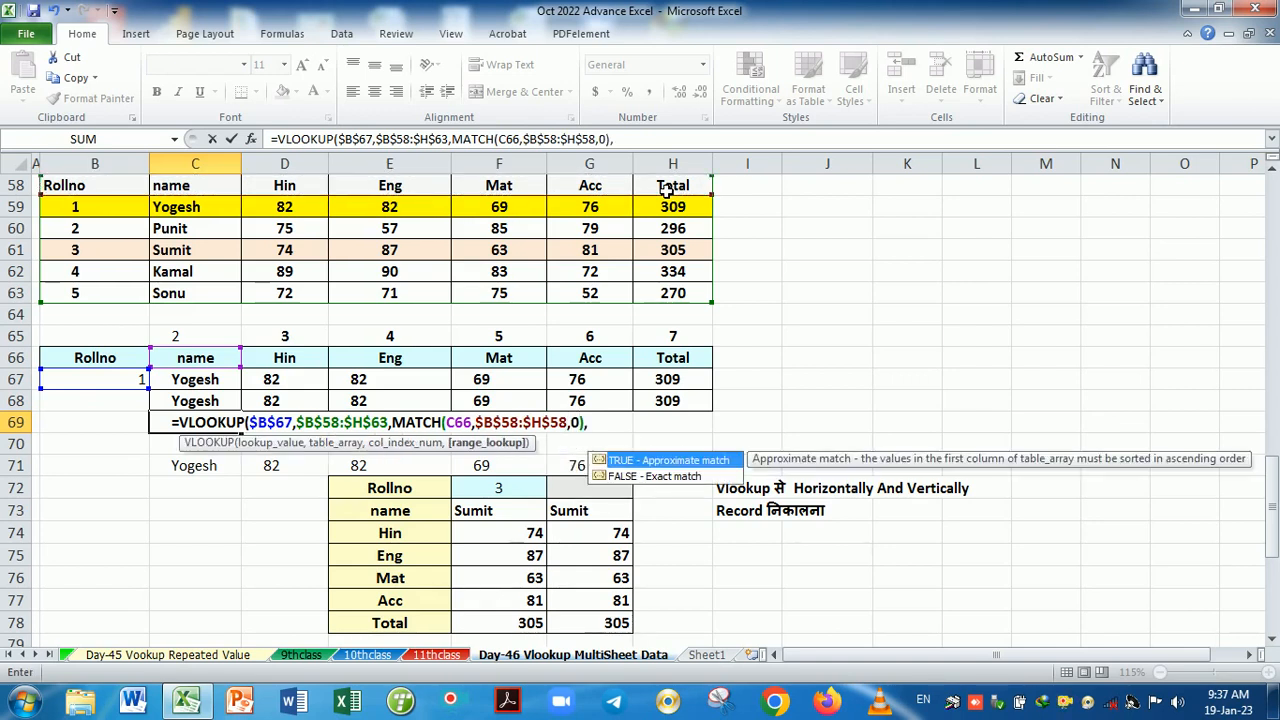
pyautogui.write('0)')
pyautogui.press('Return')
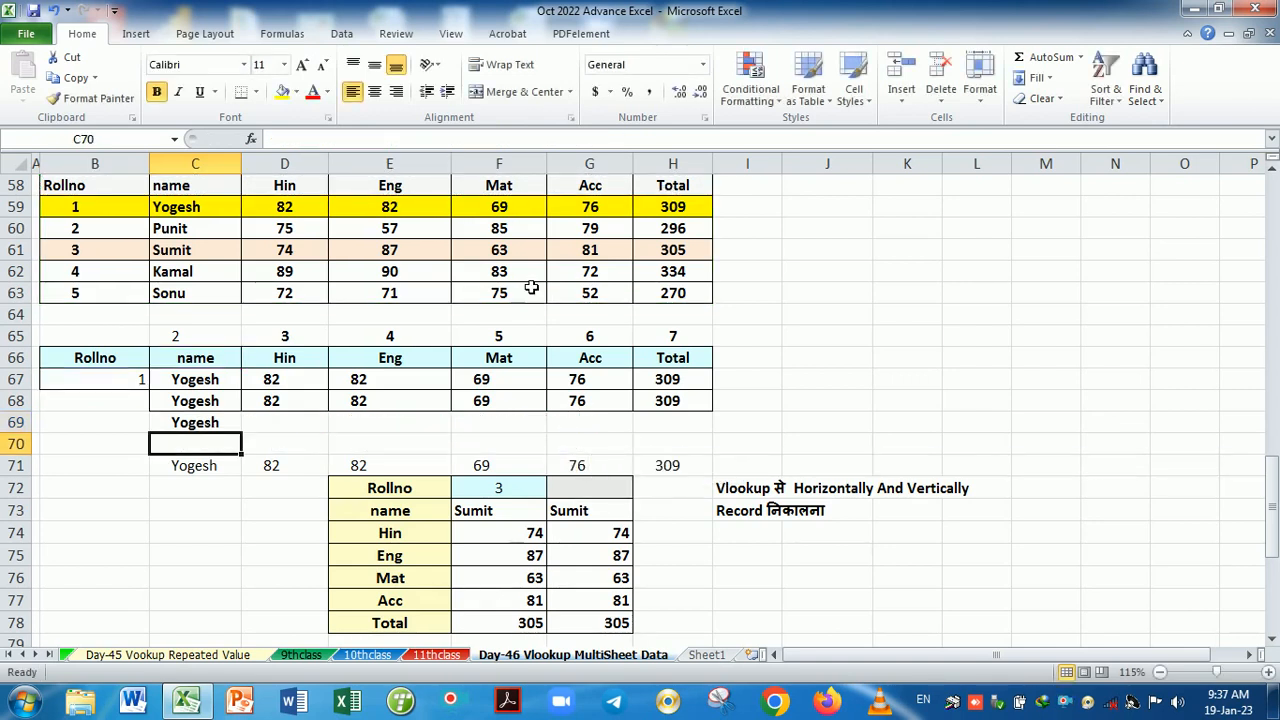
# - Fill the C69 formula across through H69 and delete the blank row 70 below it
pyautogui.click(232, 426)
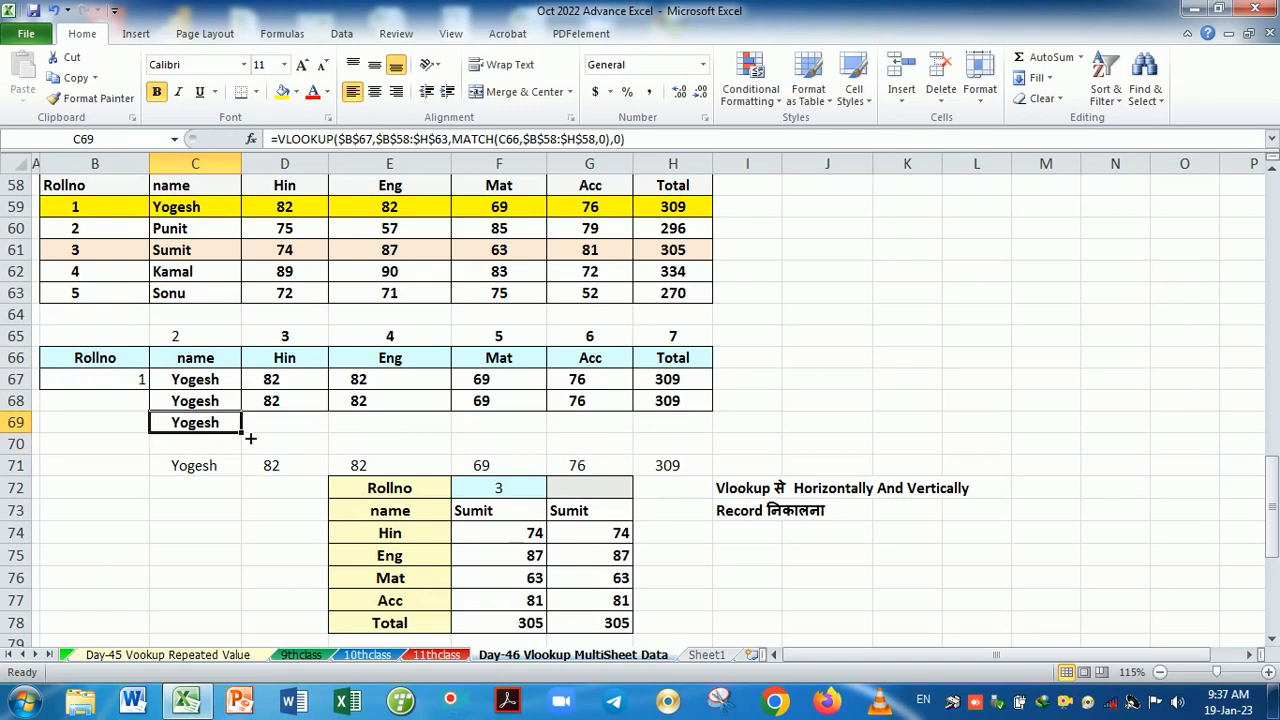
pyautogui.moveTo(250, 437); pyautogui.dragTo(307, 437)
pyautogui.moveTo(410, 438); pyautogui.dragTo(690, 444)
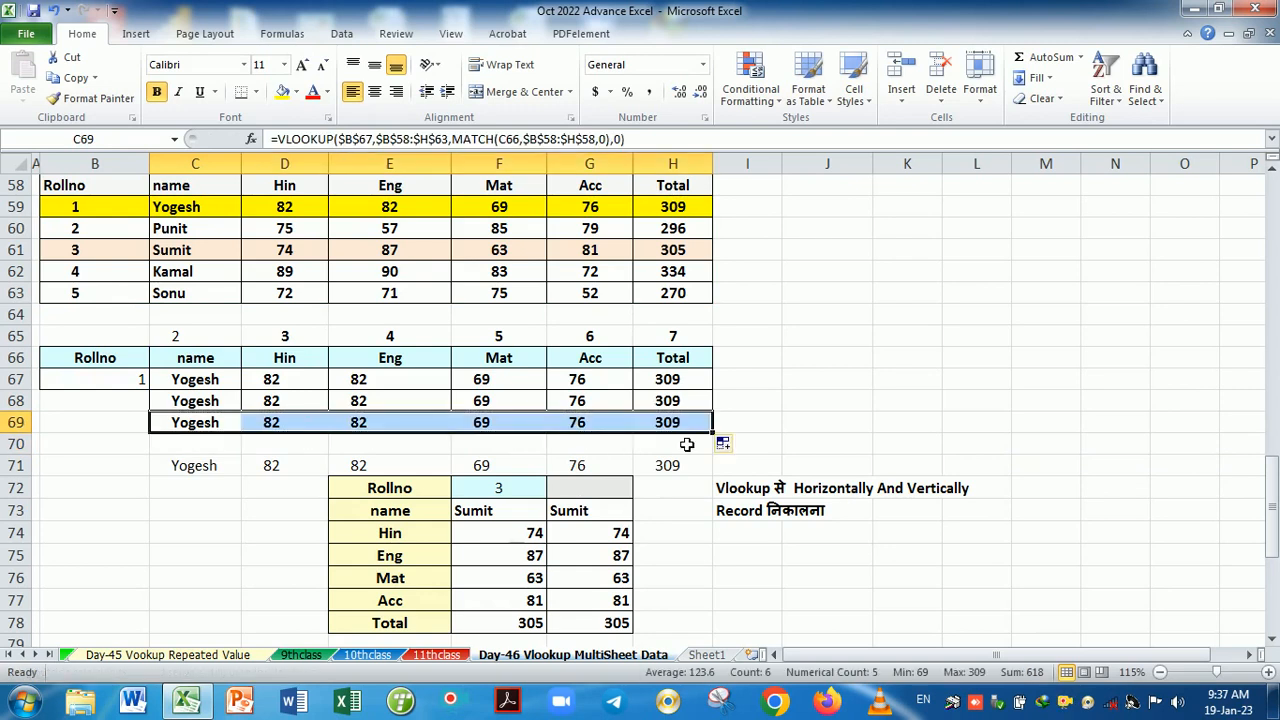
pyautogui.click(18, 444)
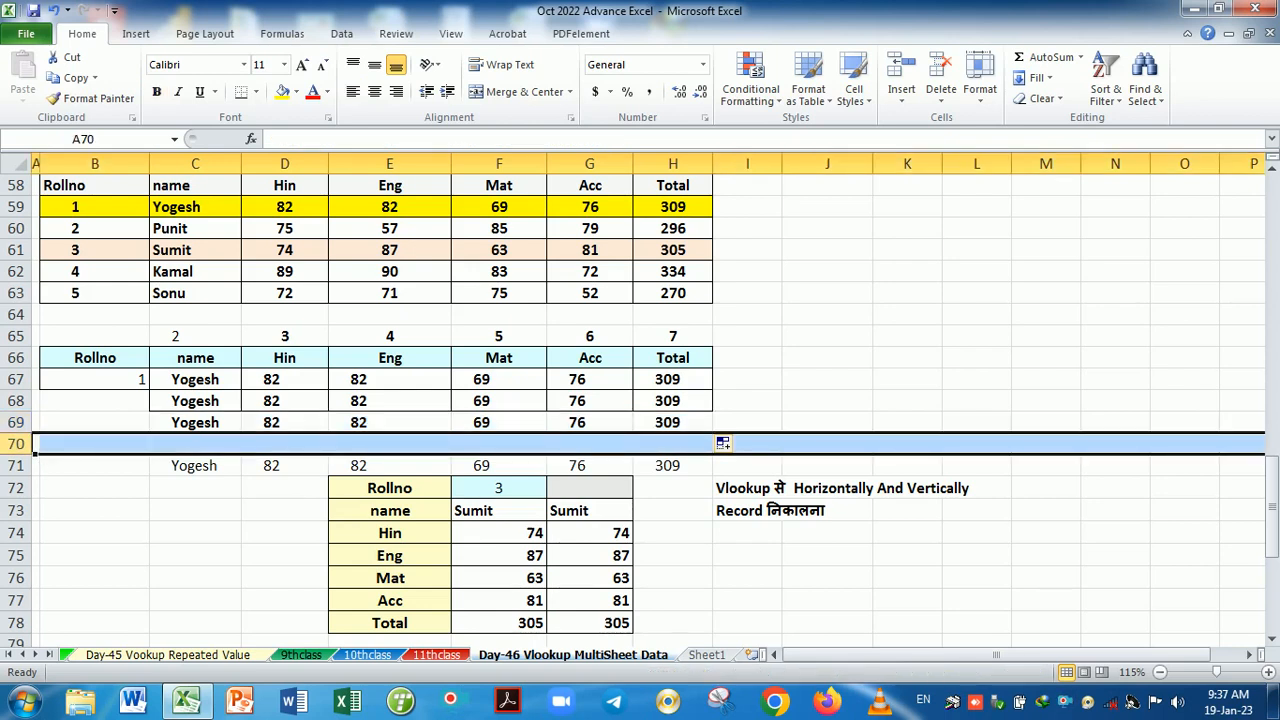
pyautogui.hotkey('ctrl', '-')
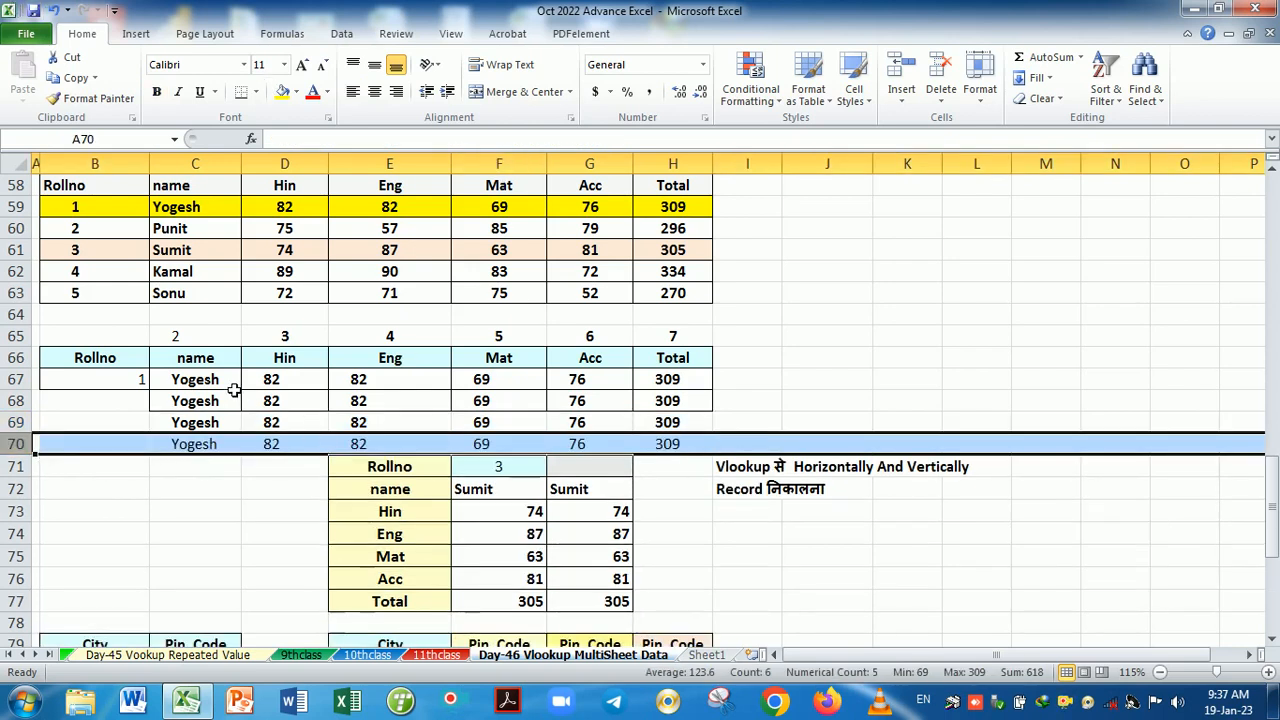
# - Make all the lookup results in C67:H70 bold and apply all borders to them
pyautogui.moveTo(223, 382); pyautogui.dragTo(668, 446)
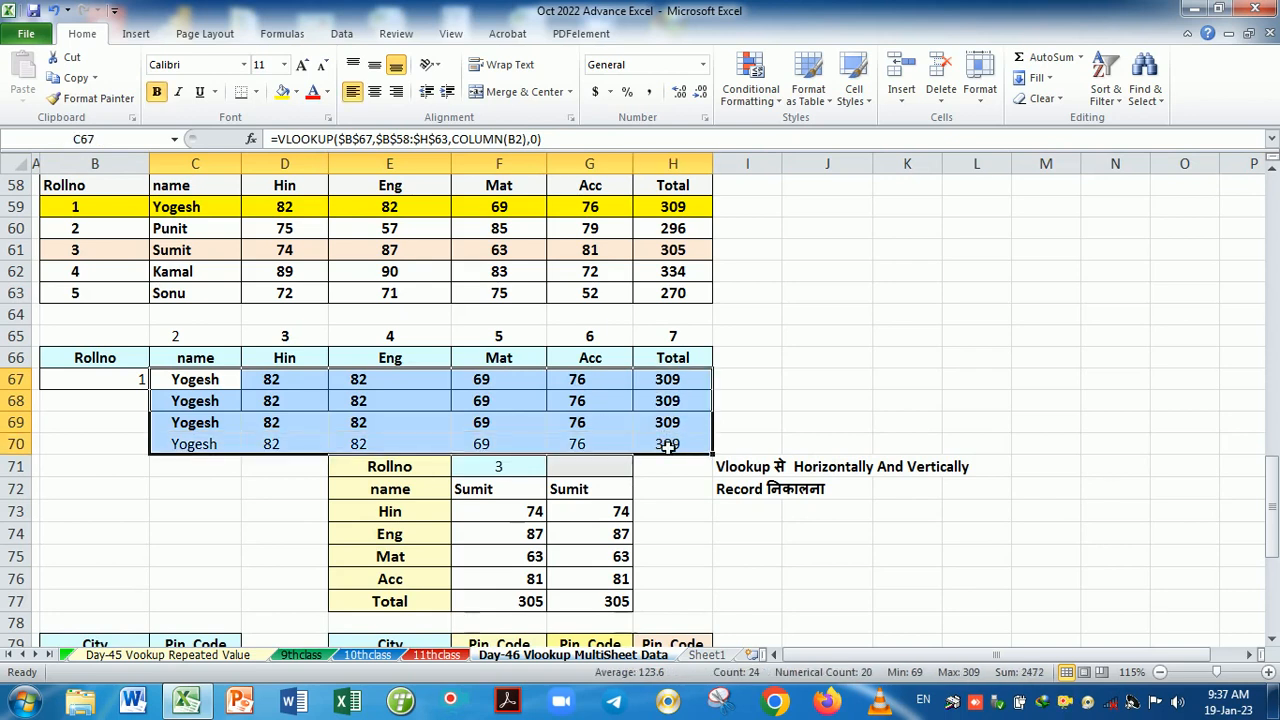
pyautogui.click(157, 93)
pyautogui.click(157, 93)
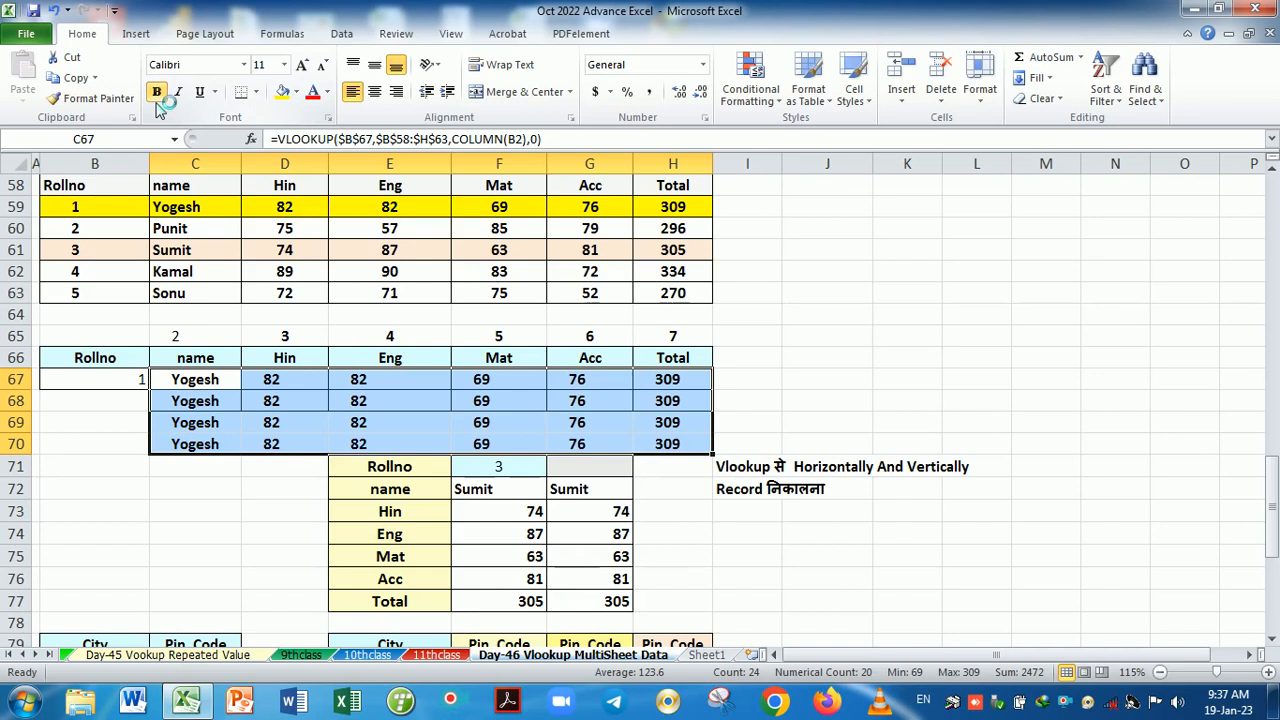
pyautogui.click(270, 492)
pyautogui.moveTo(200, 381); pyautogui.dragTo(687, 452)
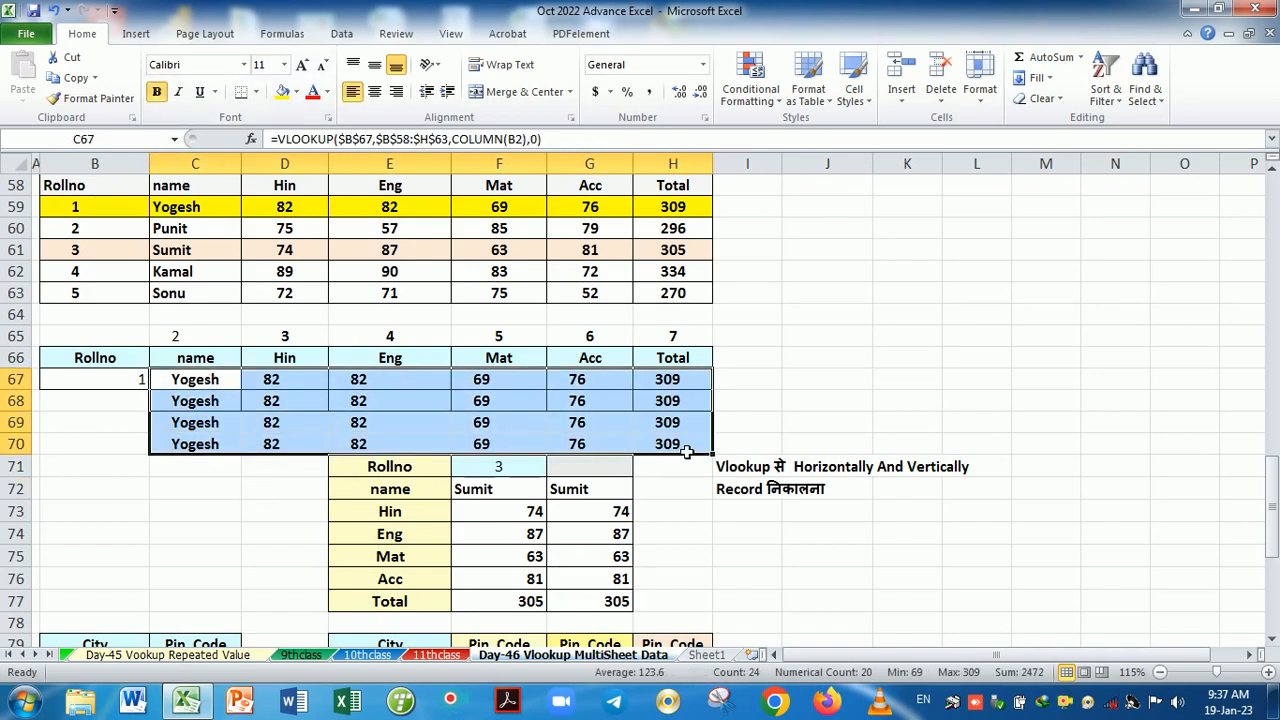
pyautogui.click(256, 92)
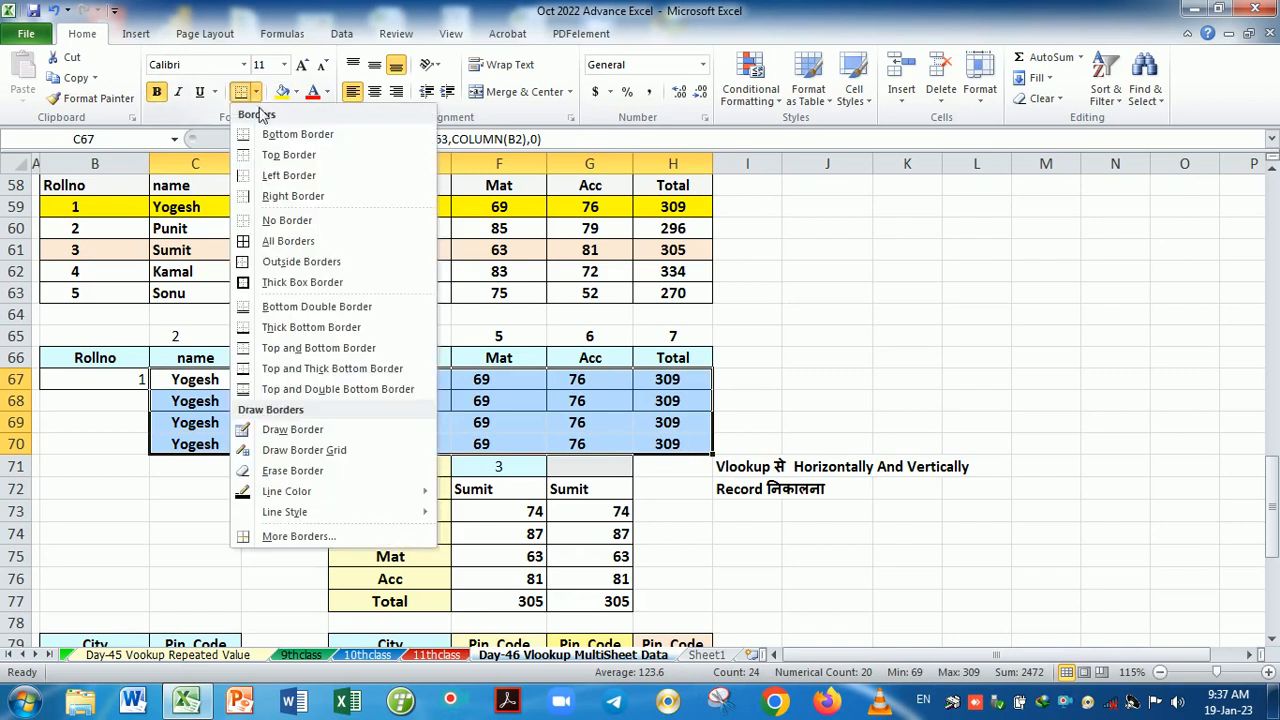
pyautogui.click(266, 243)
pyautogui.click(284, 533)
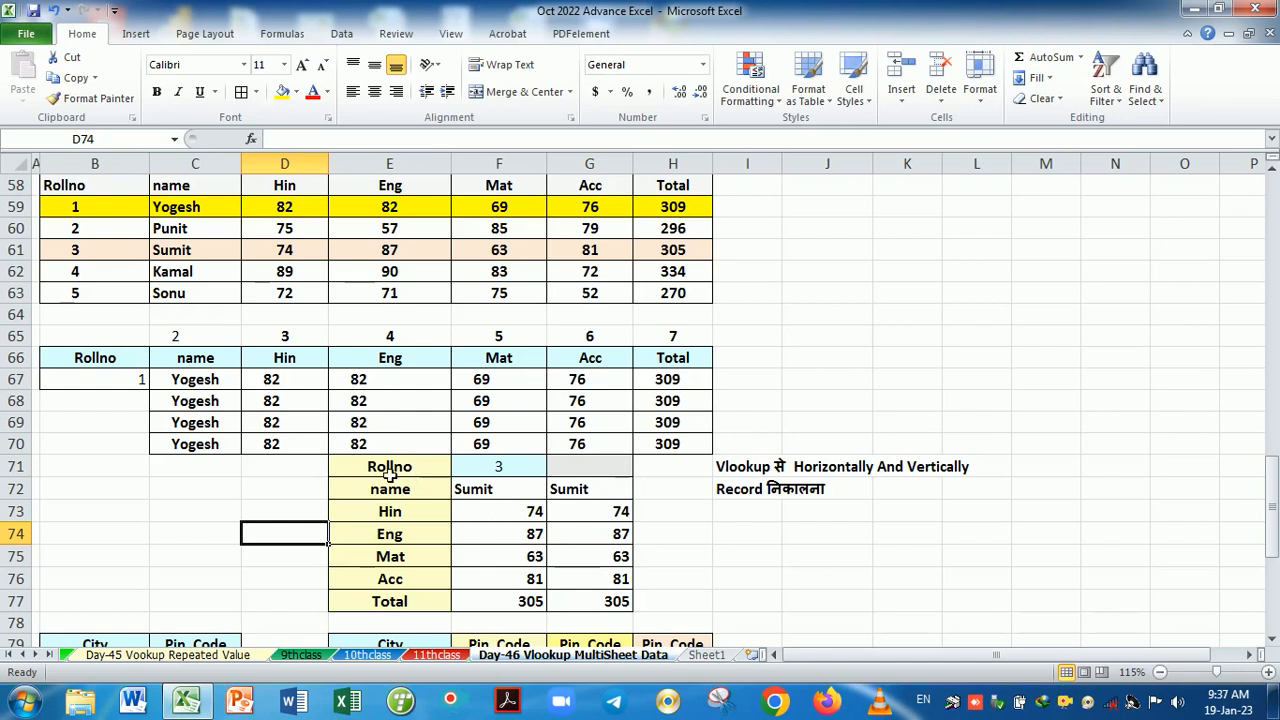
# - Copy the vertical heading labels from E71:E77 to the blank area starting at J59
pyautogui.moveTo(390, 476); pyautogui.dragTo(393, 606)
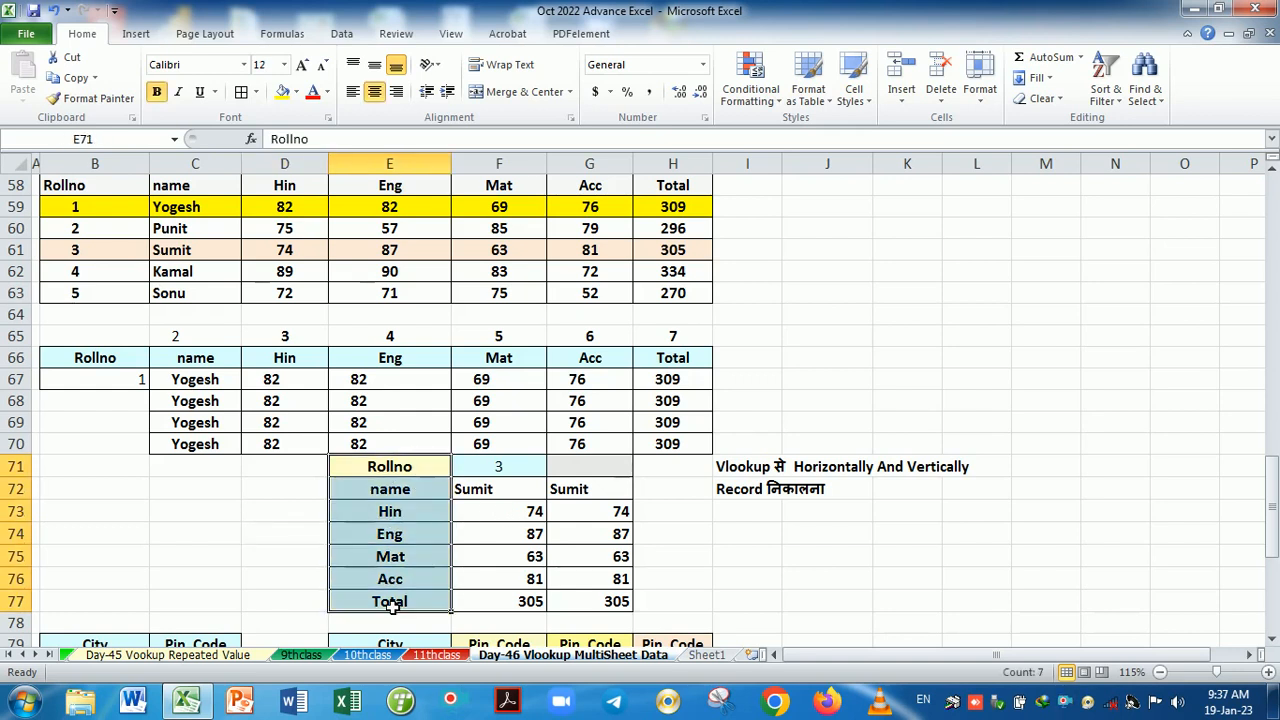
pyautogui.hotkey('ctrl', 'c')
pyautogui.click(850, 212)
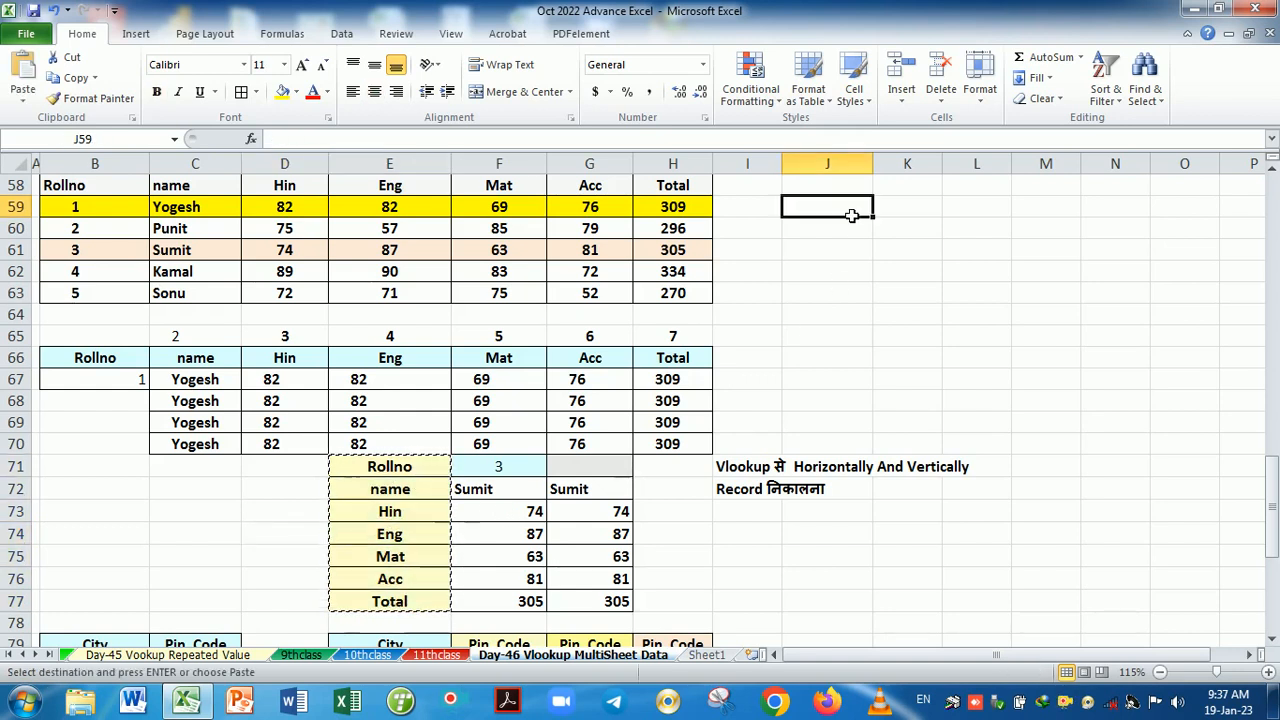
pyautogui.hotkey('ctrl', 'v')
pyautogui.click(920, 276)
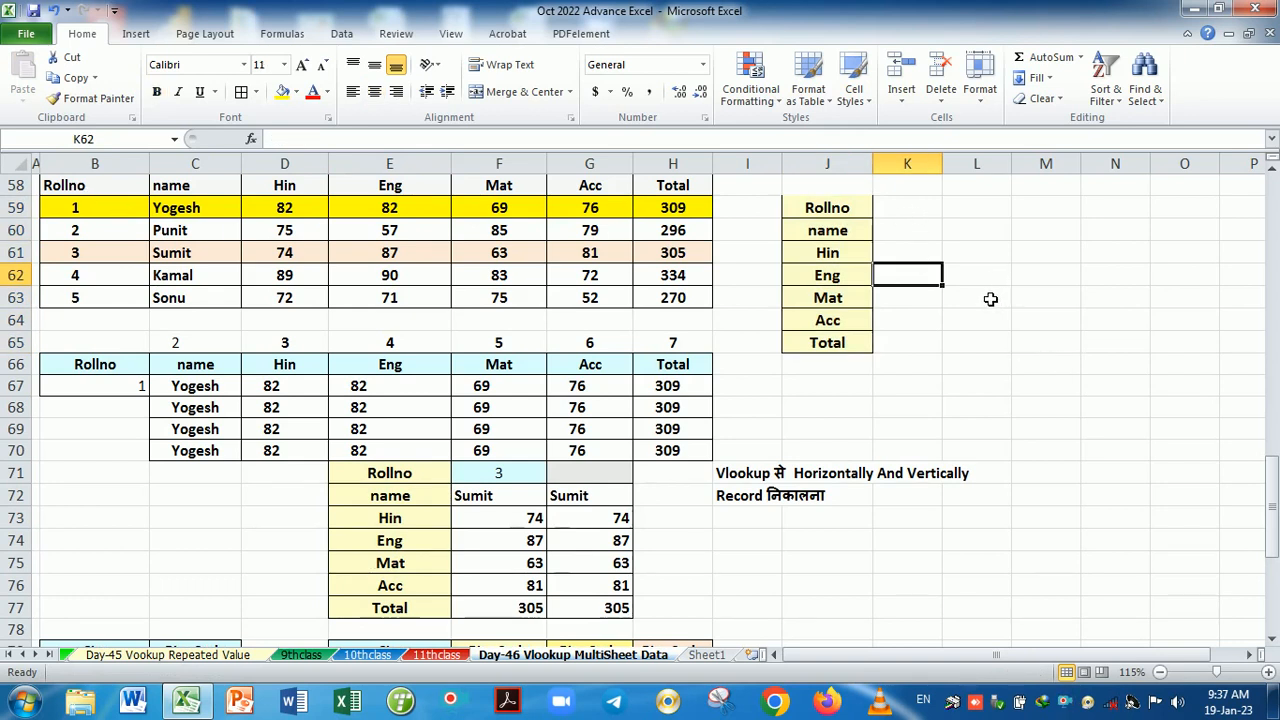
# - Enter roll number 1 in K59, beside the copied Rollno label
pyautogui.click(908, 207)
pyautogui.write('1')
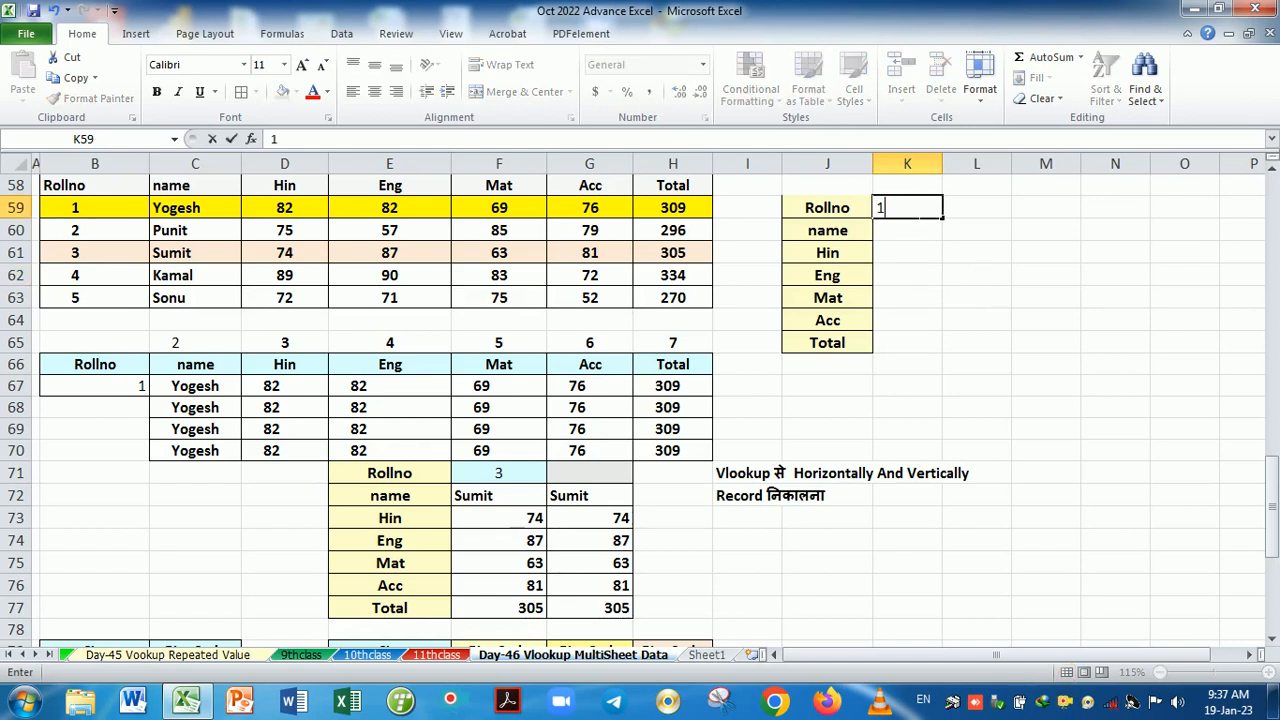
pyautogui.press('Return')
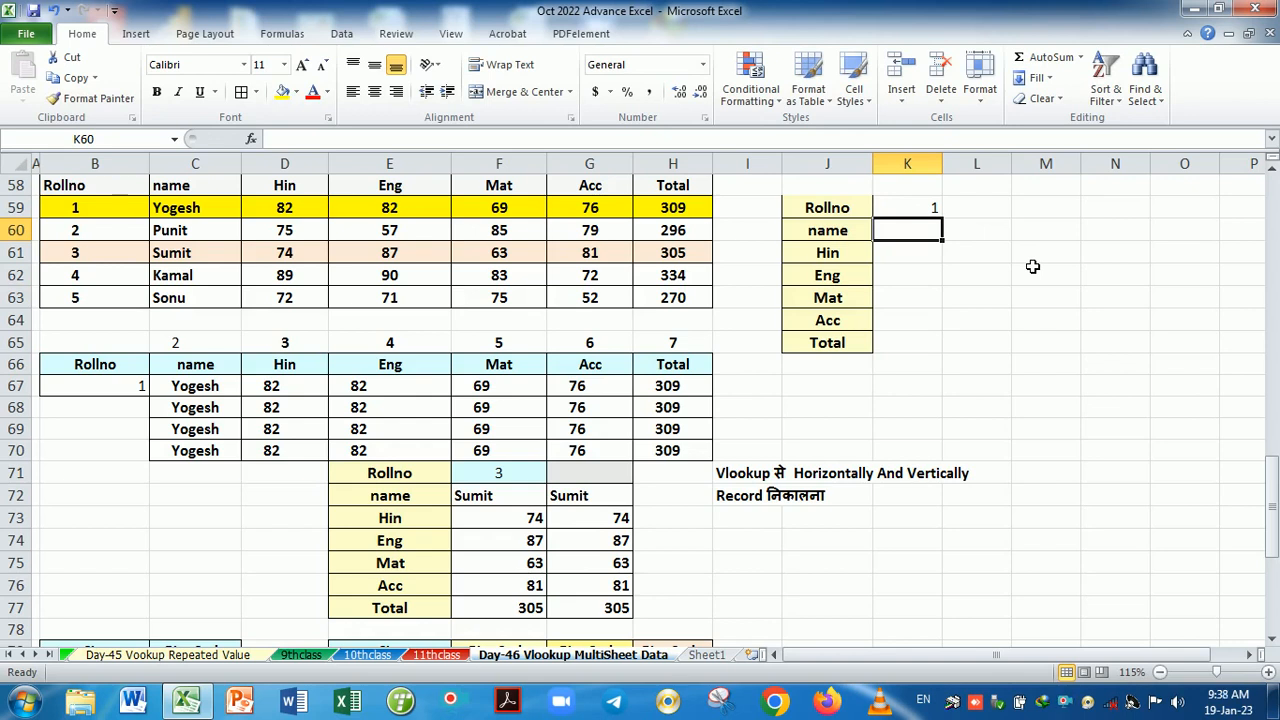
pyautogui.write('=vl')
pyautogui.press('Tab')
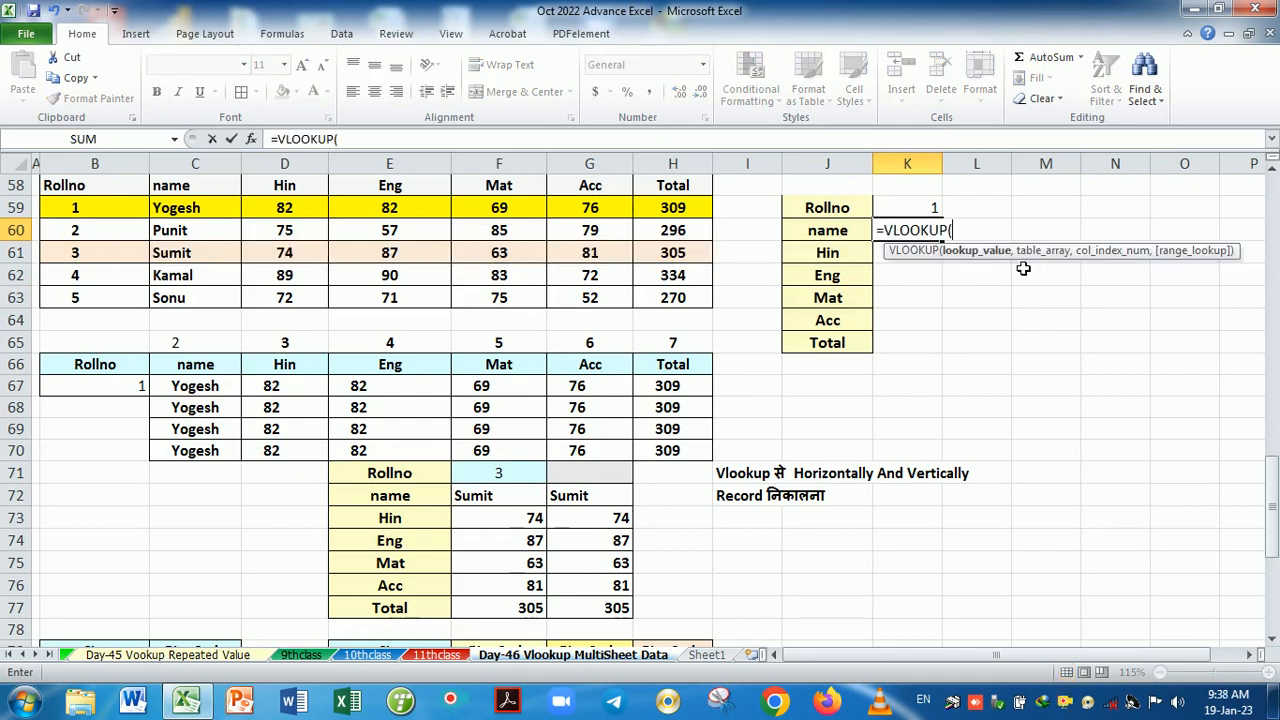
pyautogui.click(915, 207)
pyautogui.press('F4')
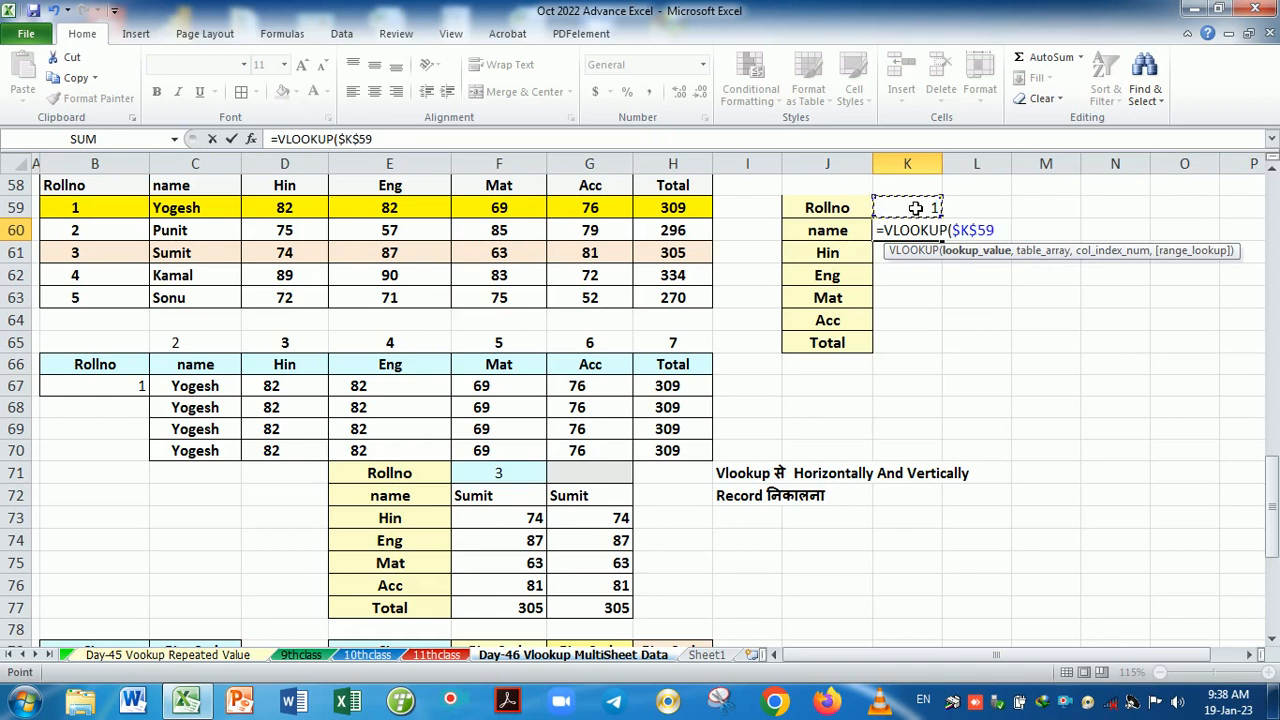
pyautogui.write(',')
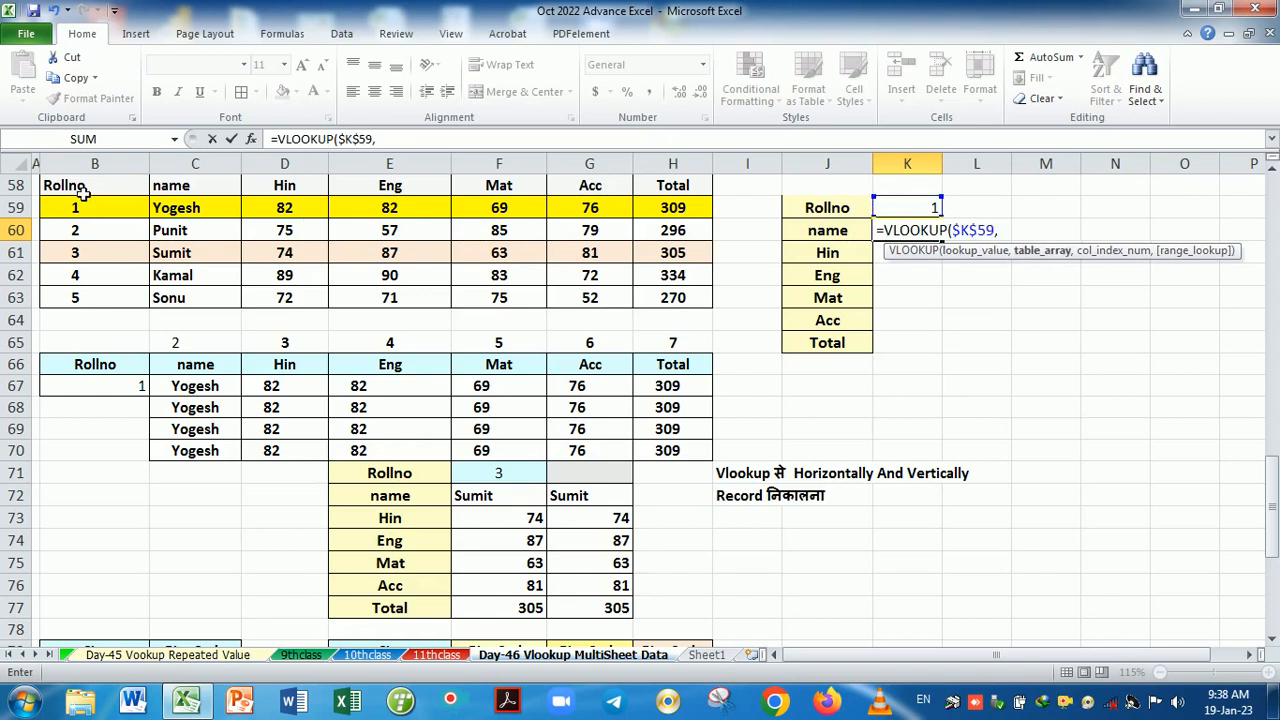
pyautogui.moveTo(90, 186); pyautogui.dragTo(672, 298)
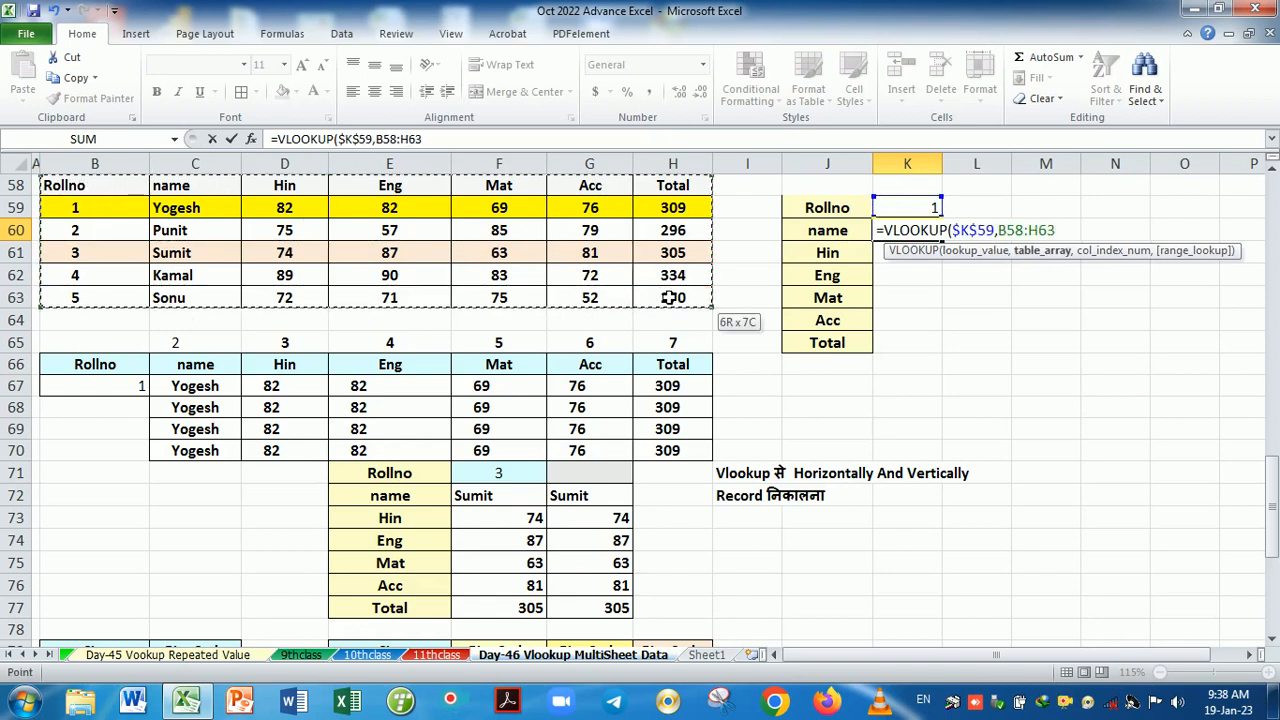
pyautogui.press('F4')
pyautogui.write(',')
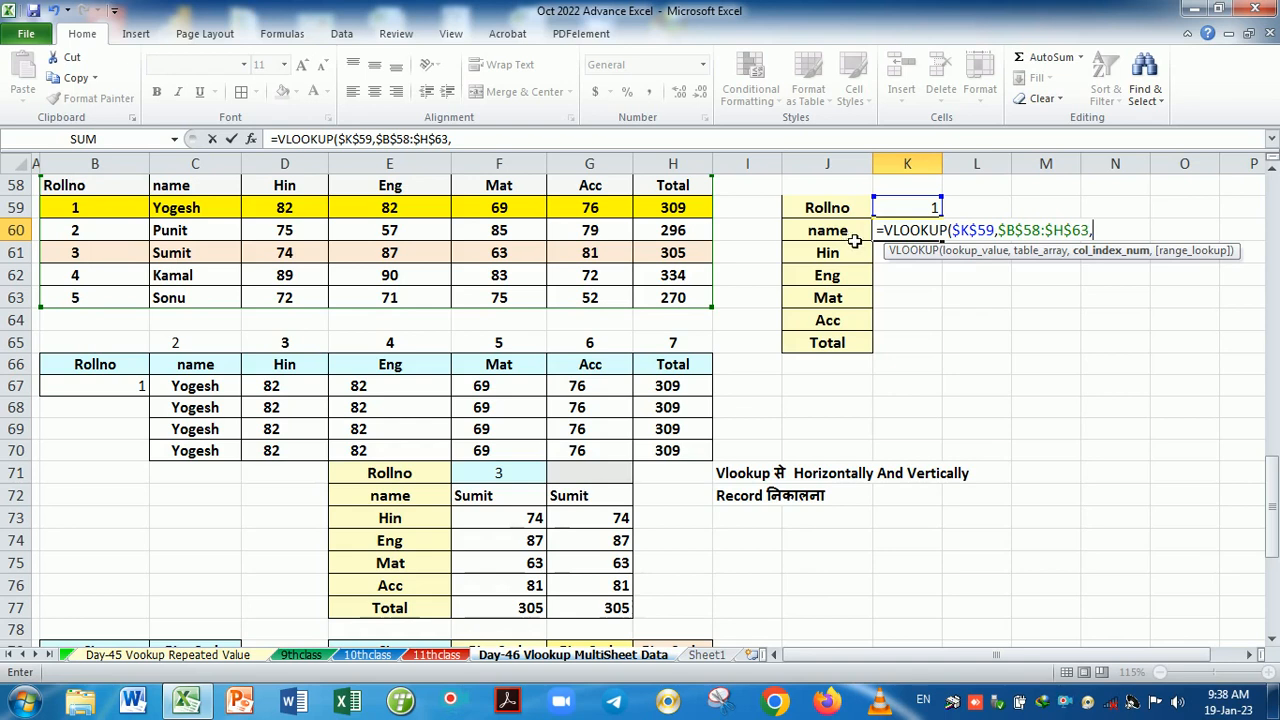
pyautogui.press('Escape')
pyautogui.click(1057, 236)
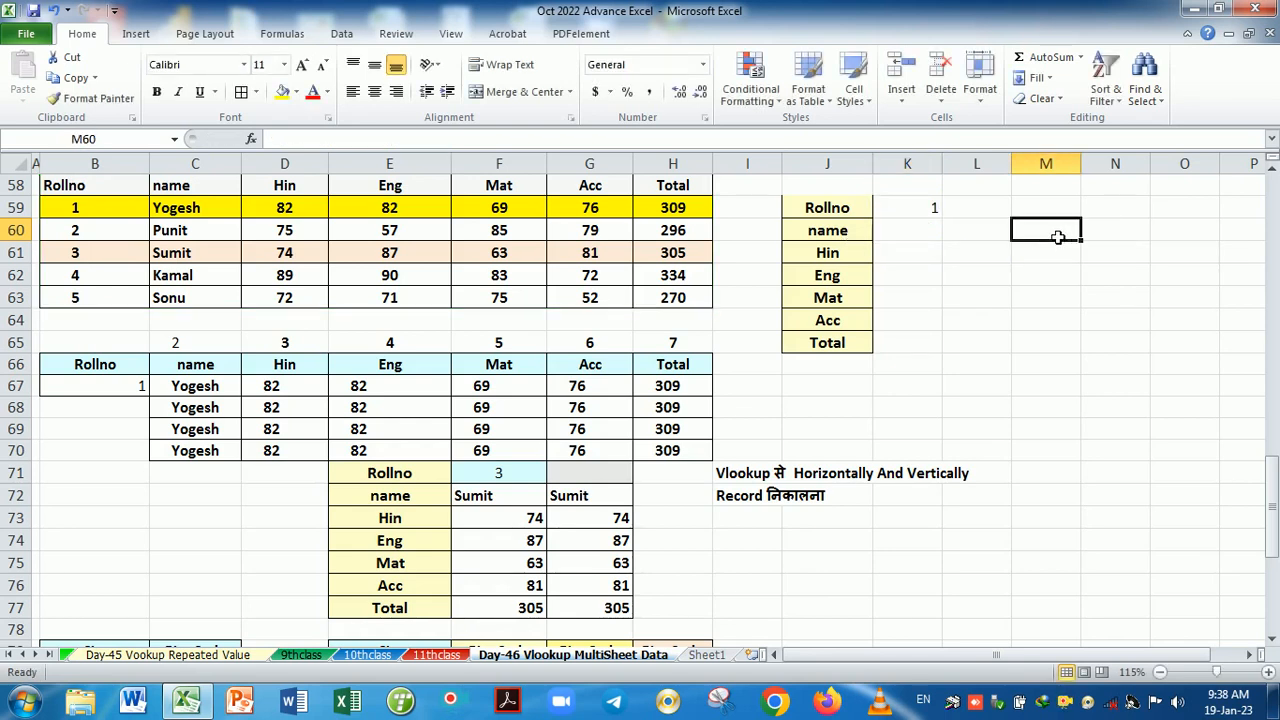
pyautogui.write('=row(')
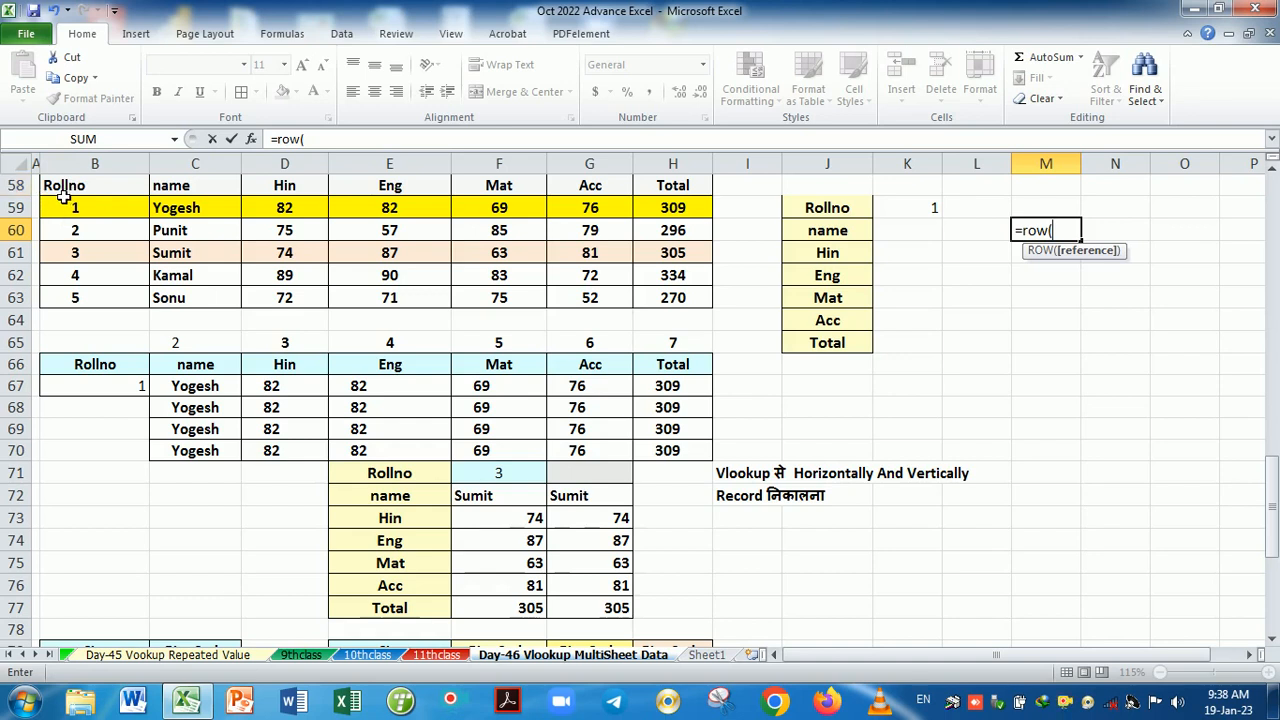
pyautogui.scroll(19, 70, 205)
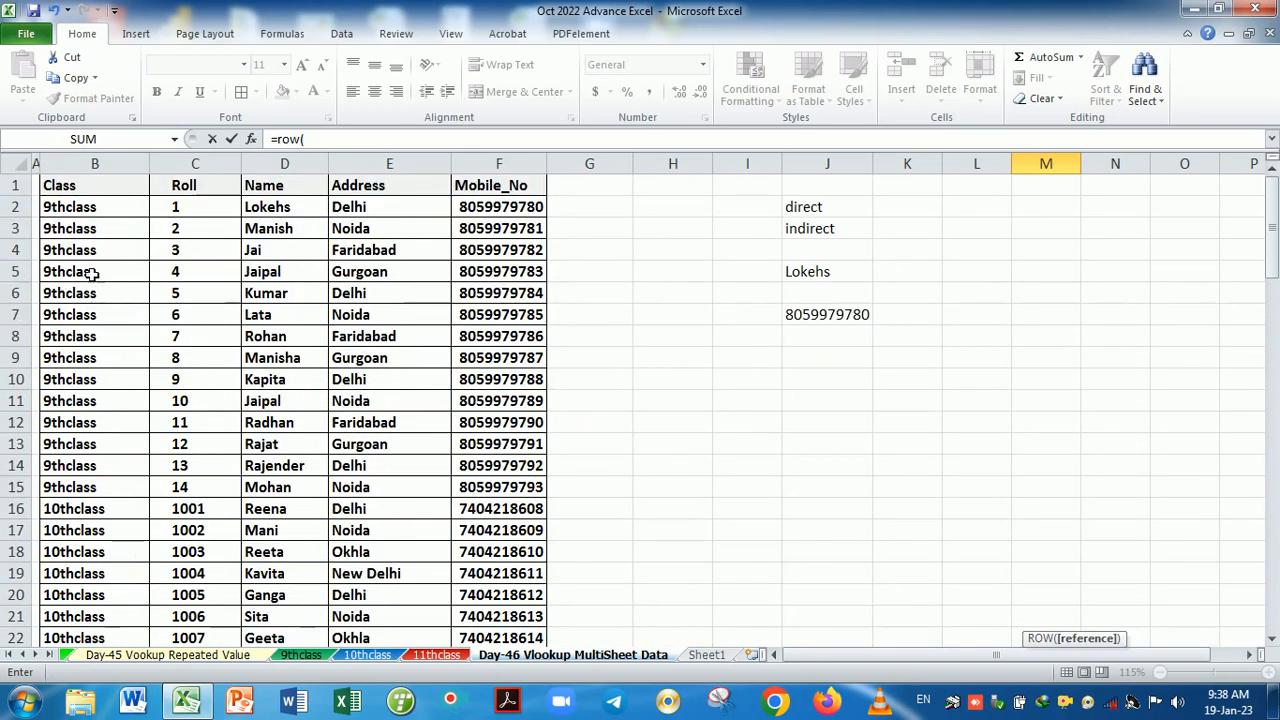
pyautogui.click(48, 168)
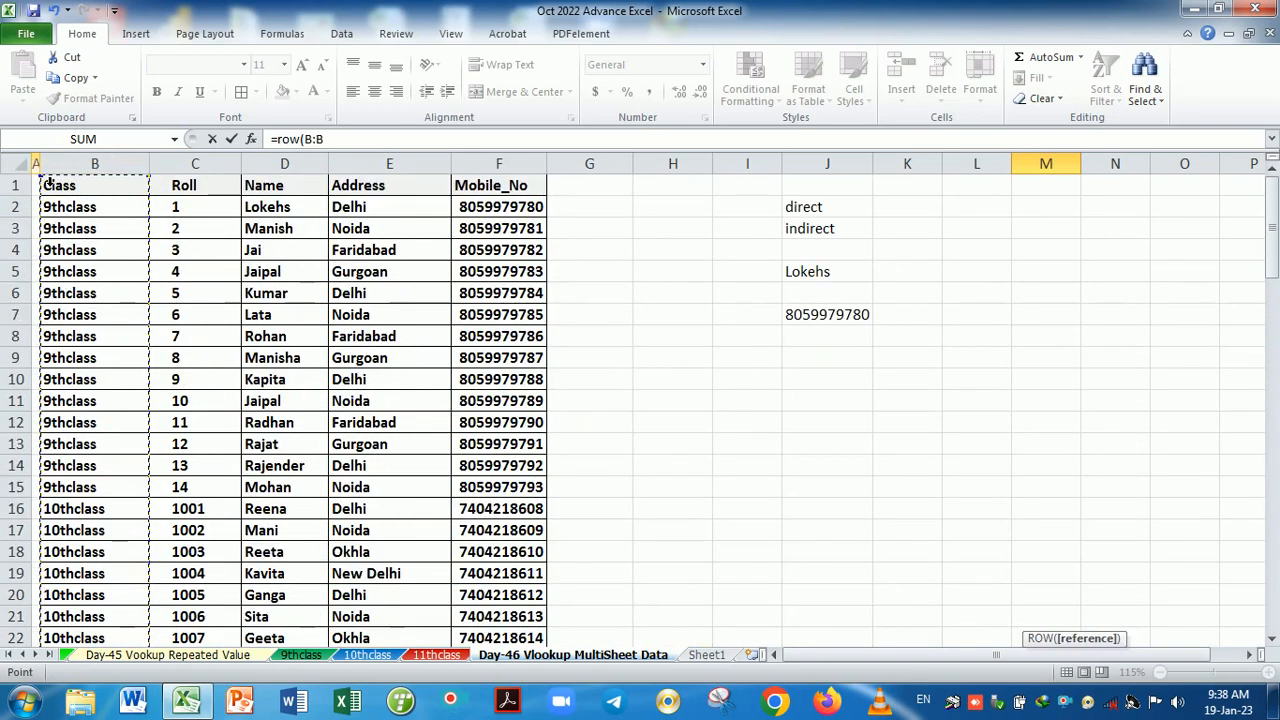
pyautogui.press('Escape')
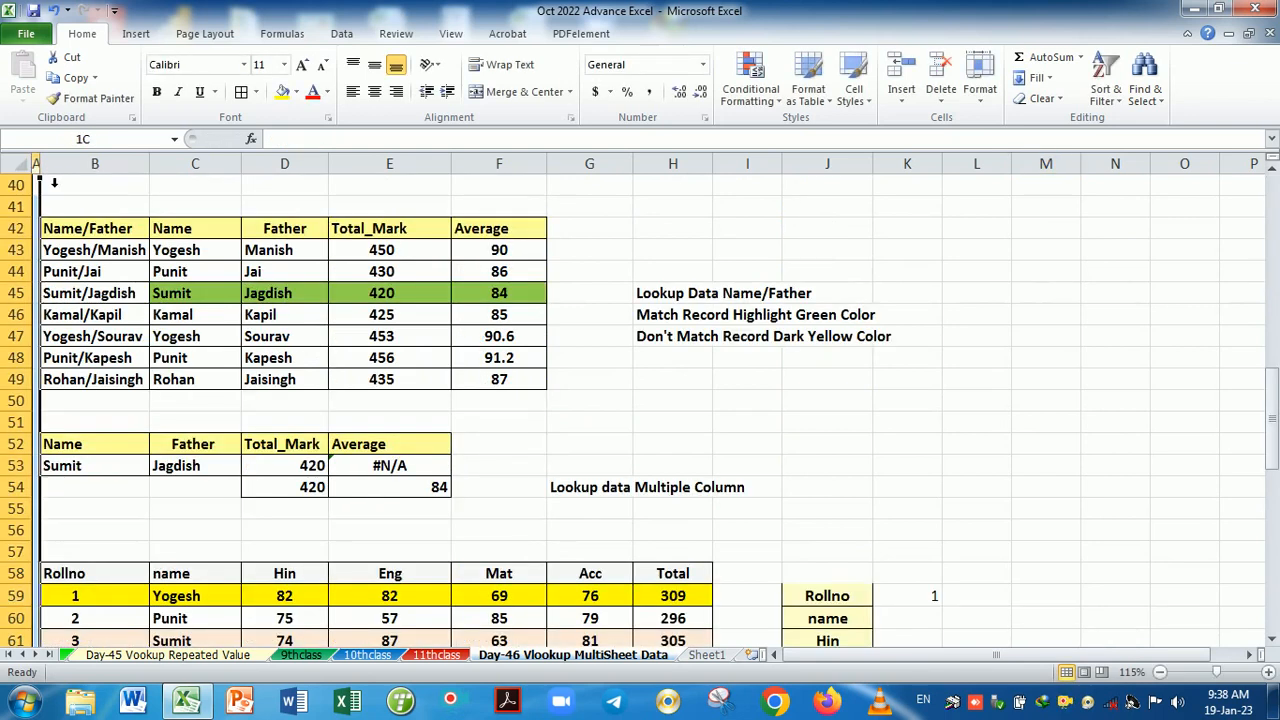
# - Resize columns A and B together to the same width, making the narrow column A wider
pyautogui.moveTo(38, 166); pyautogui.dragTo(67, 168)
pyautogui.scroll(6, 57, 235)
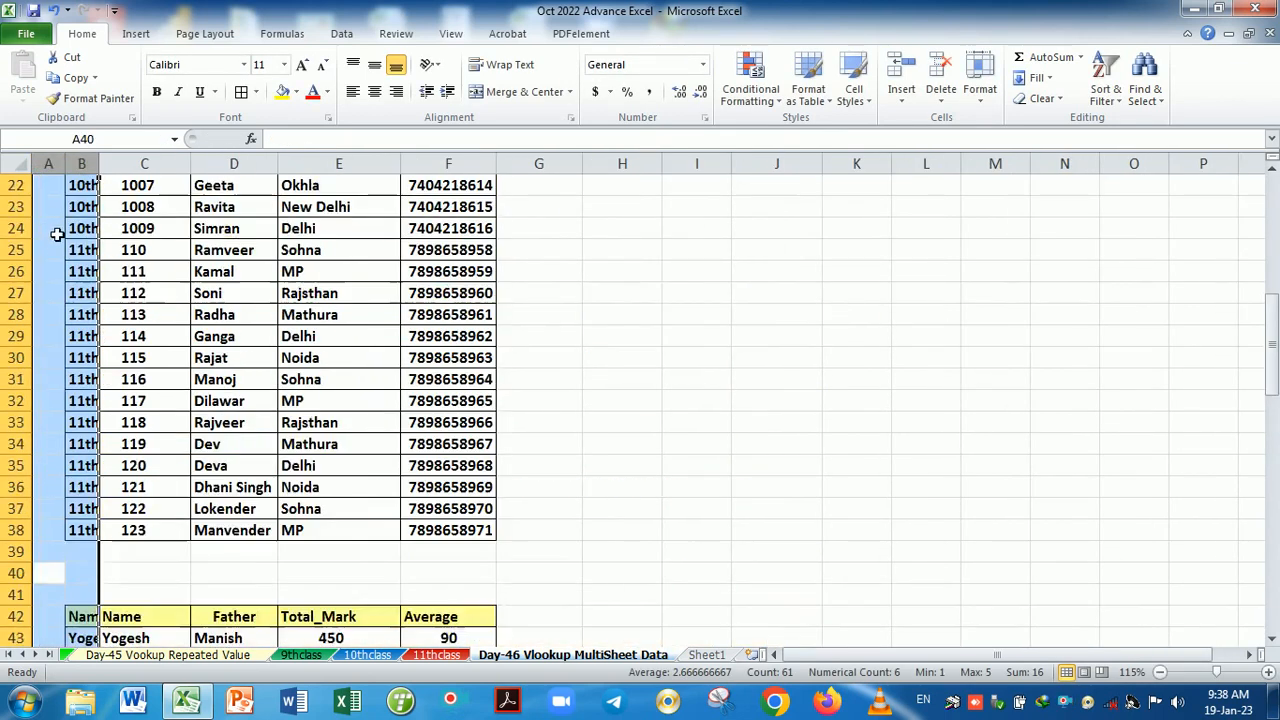
pyautogui.scroll(7, 57, 235)
pyautogui.click(52, 210)
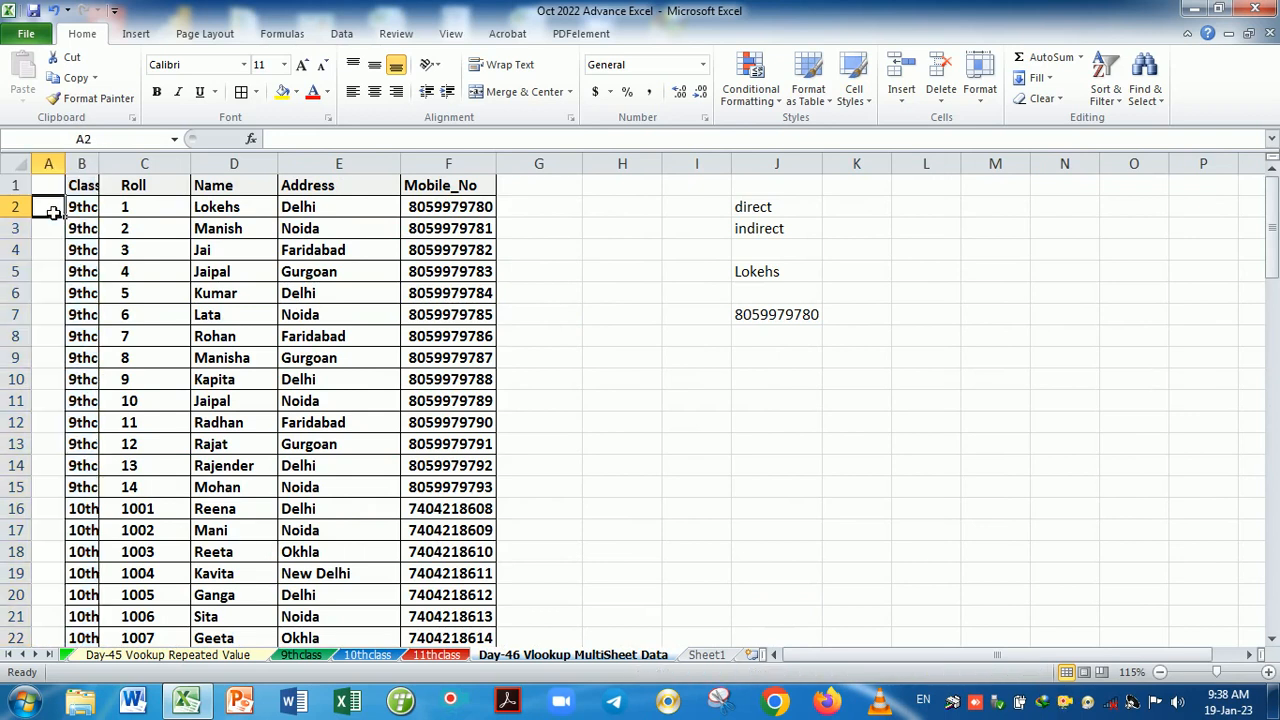
# - Enter =ROW(A2) in M60 and fill it down to M65, alongside the vertical heading labels
pyautogui.scroll(-7, 912, 412)
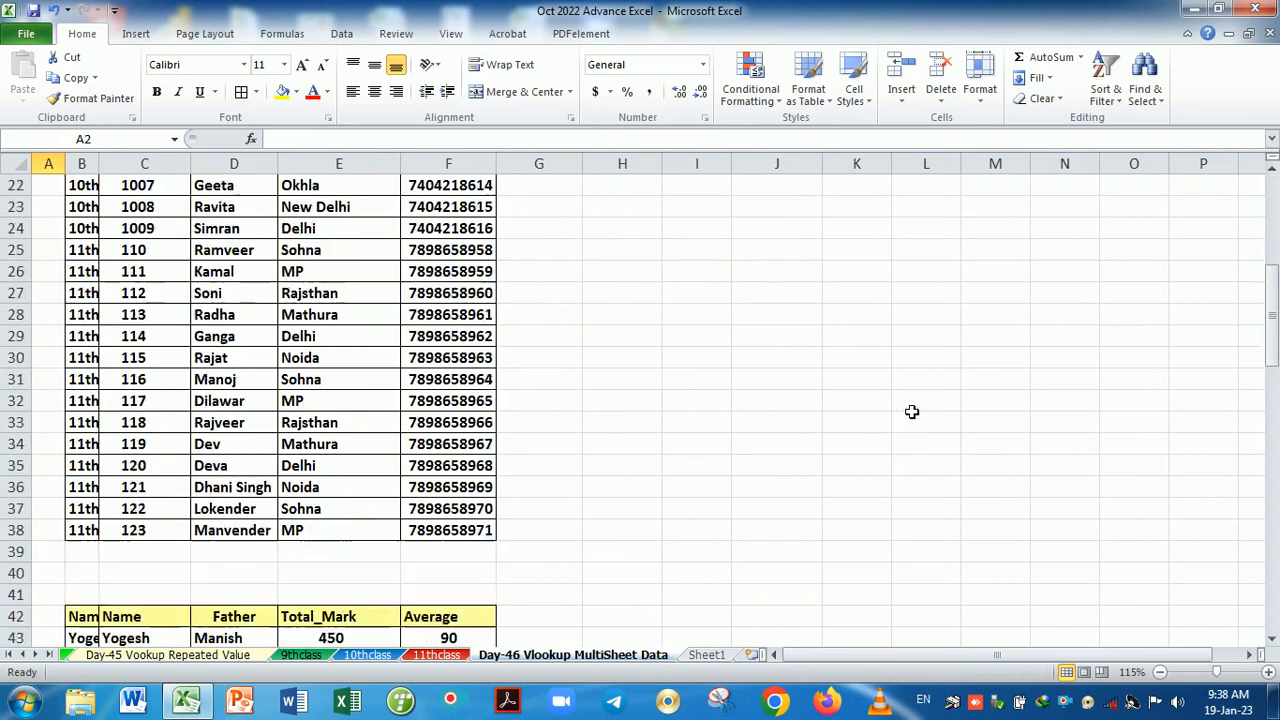
pyautogui.scroll(-17, 912, 412)
pyautogui.scroll(6, 906, 431)
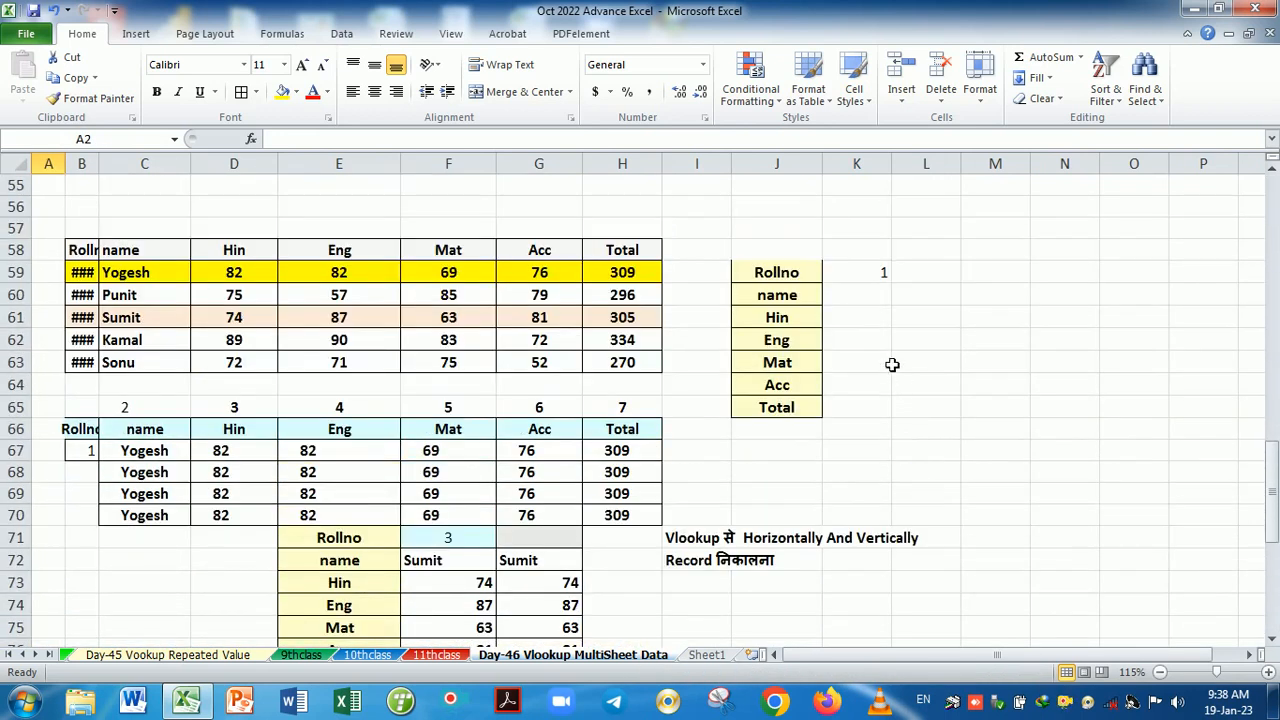
pyautogui.click(987, 298)
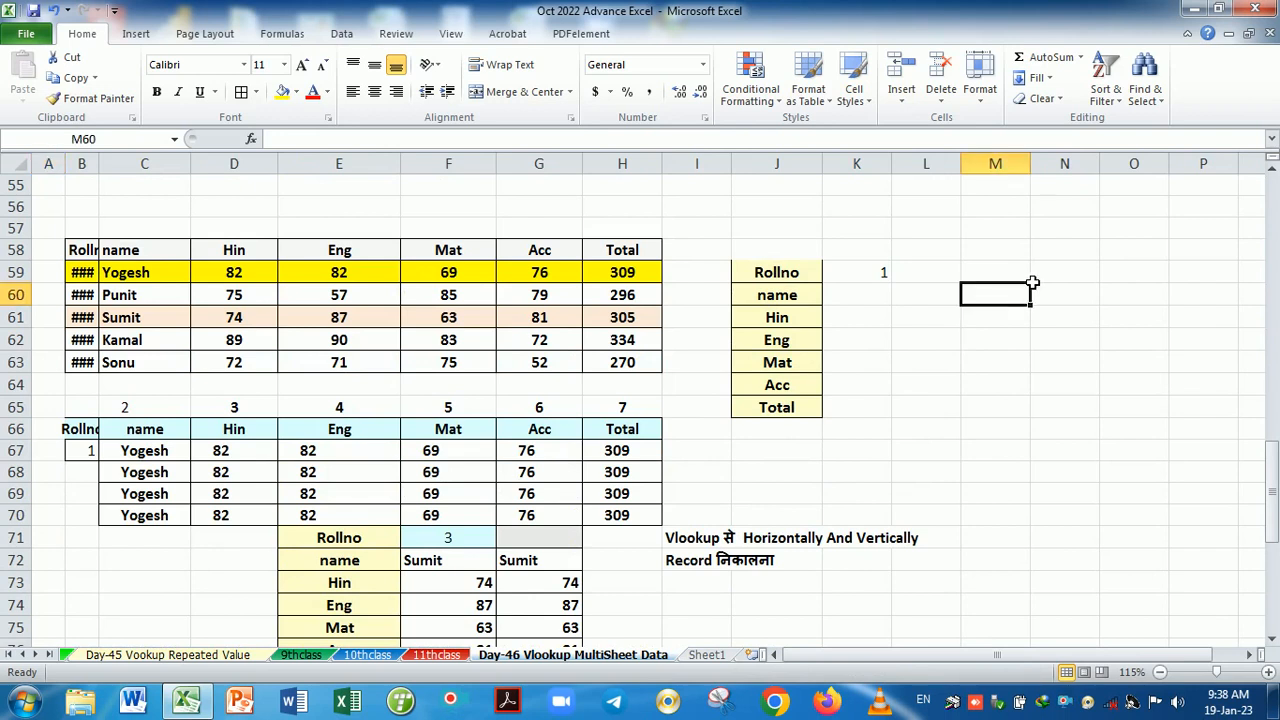
pyautogui.write('=row')
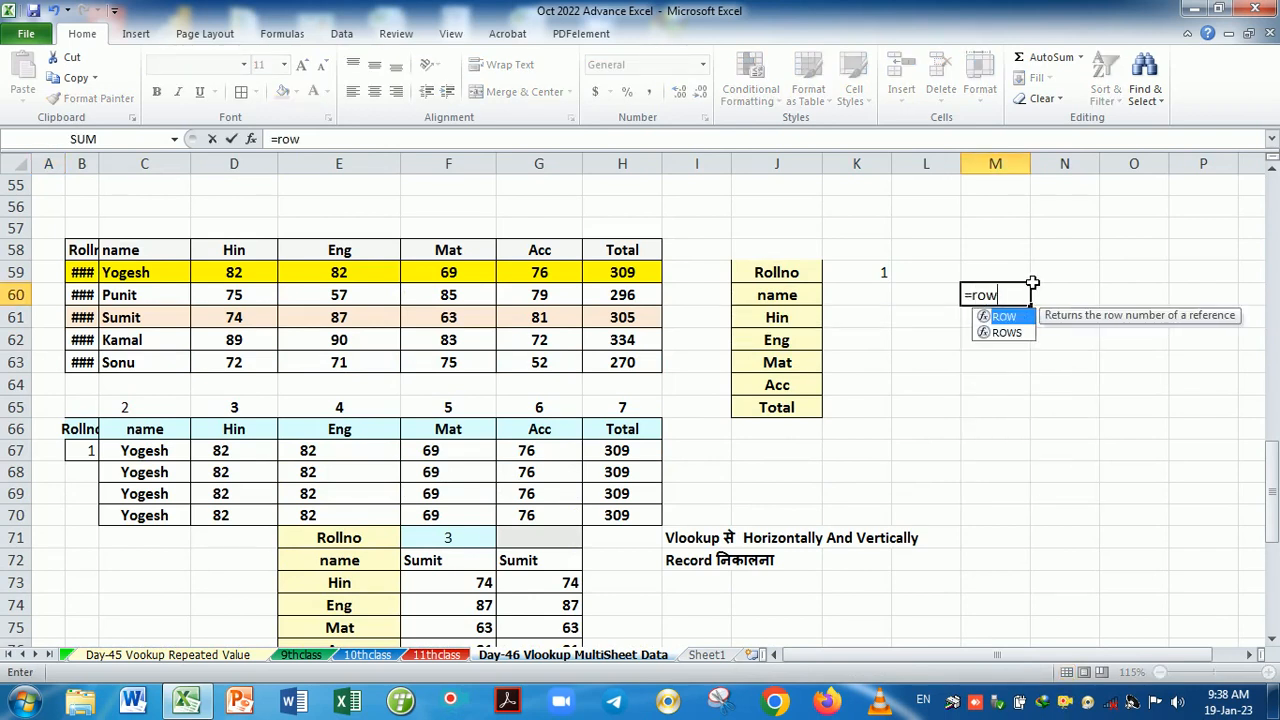
pyautogui.press('Tab')
pyautogui.write('a2)')
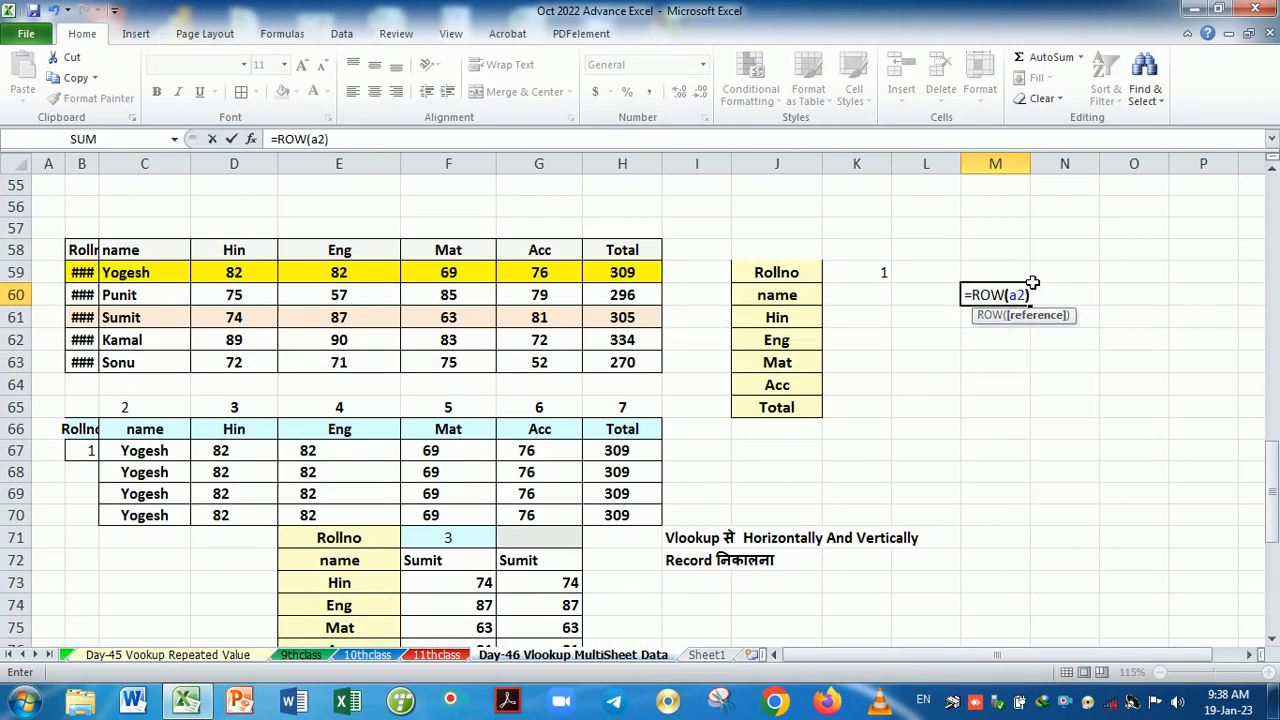
pyautogui.press('Return')
pyautogui.click(1018, 295)
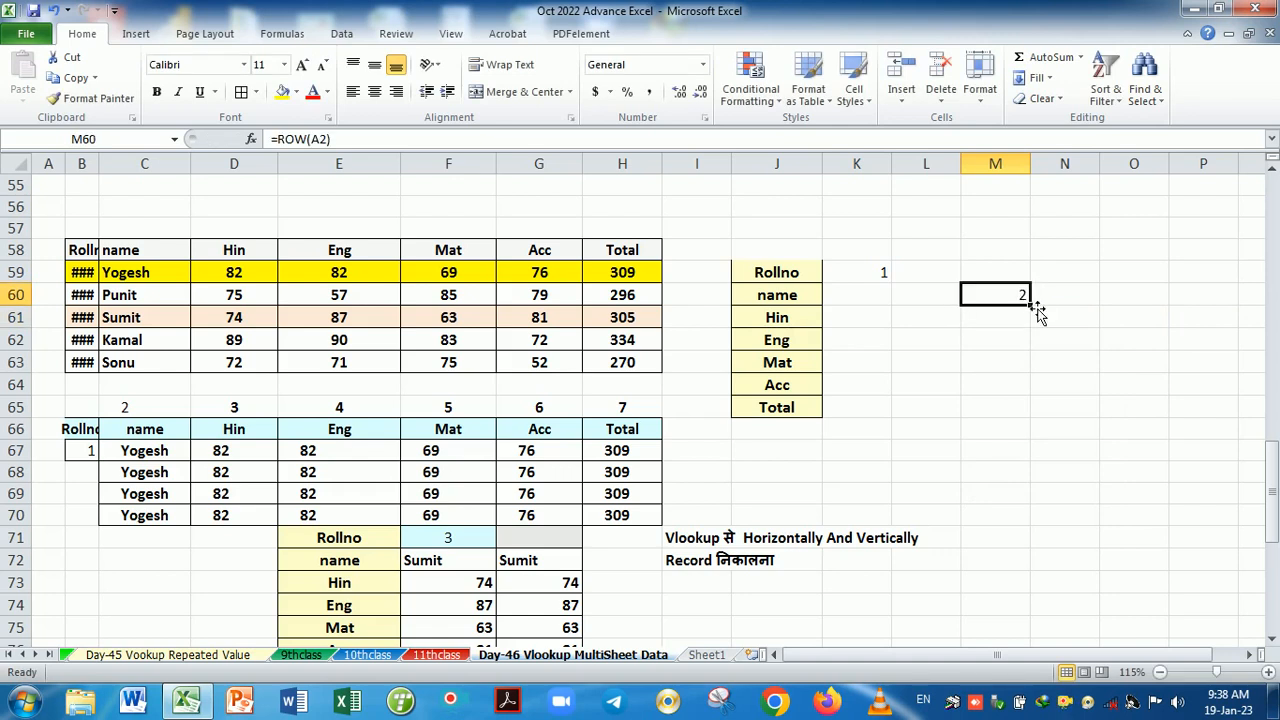
pyautogui.moveTo(1031, 306); pyautogui.dragTo(1038, 418)
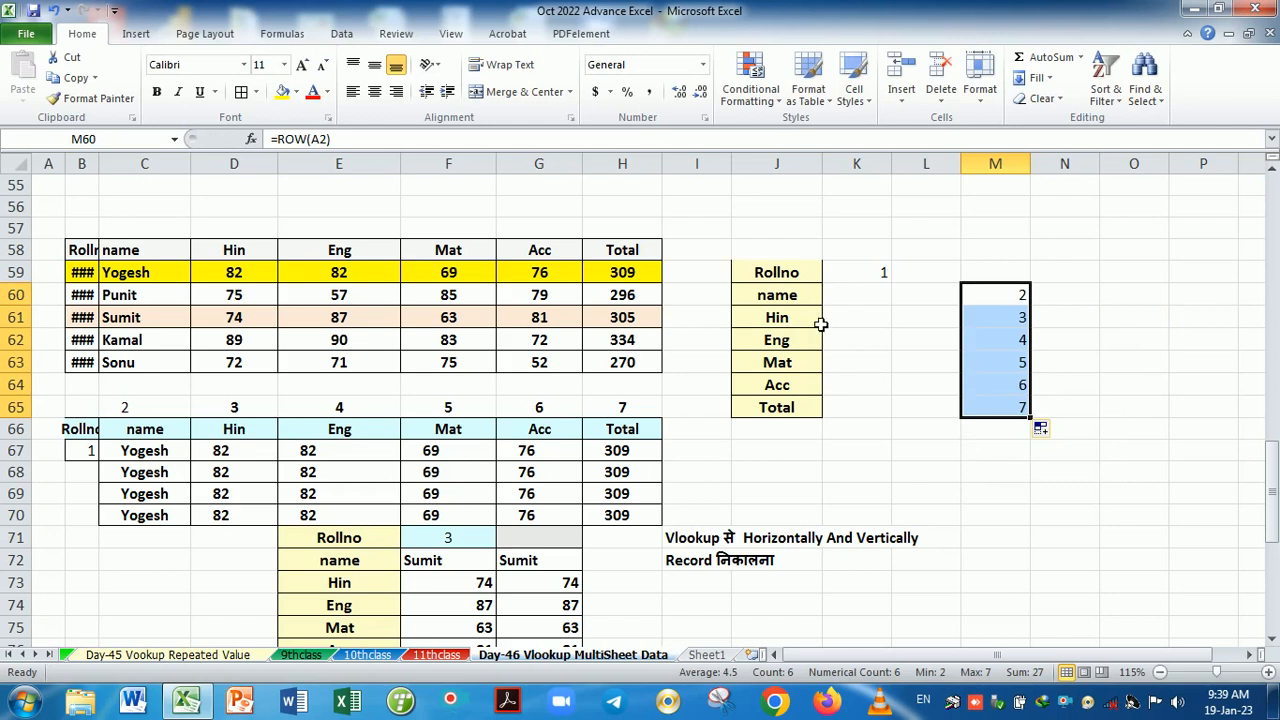
# - Enter =ROWS($N$57:N58) in N60, with only the range's first cell absolute, and fill it down to N65
pyautogui.moveTo(805, 295); pyautogui.dragTo(806, 418)
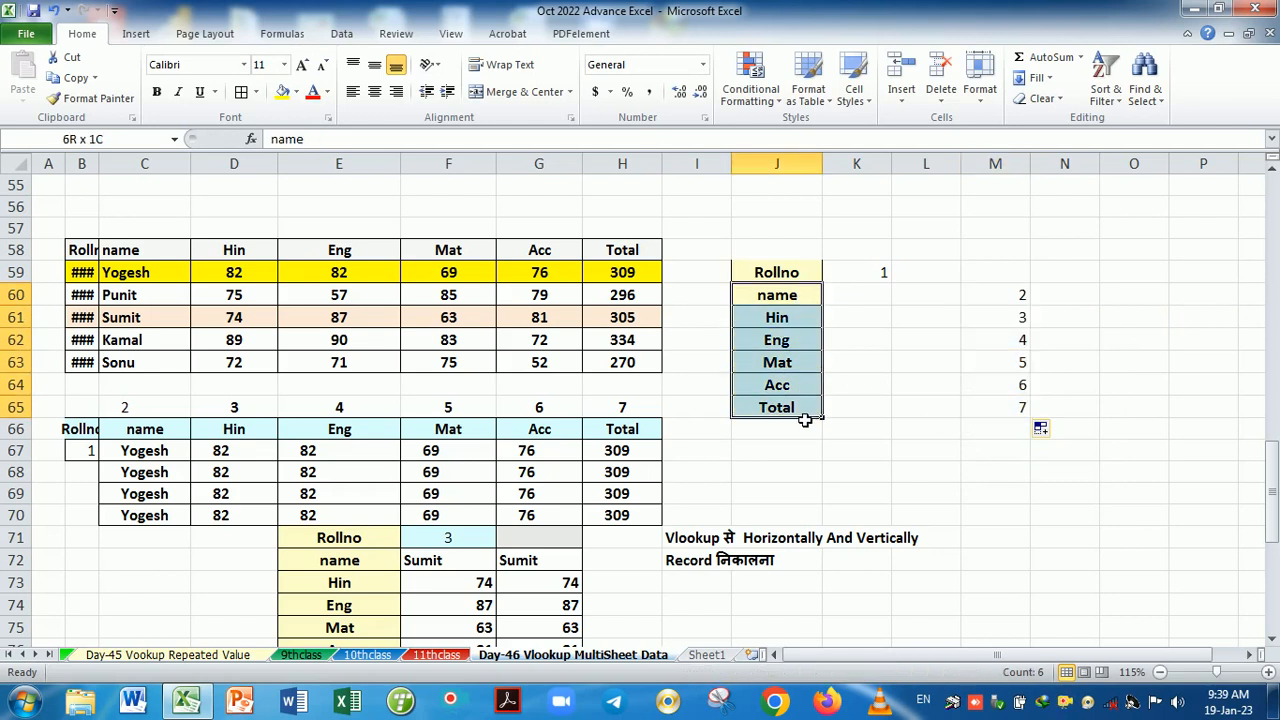
pyautogui.click(886, 303)
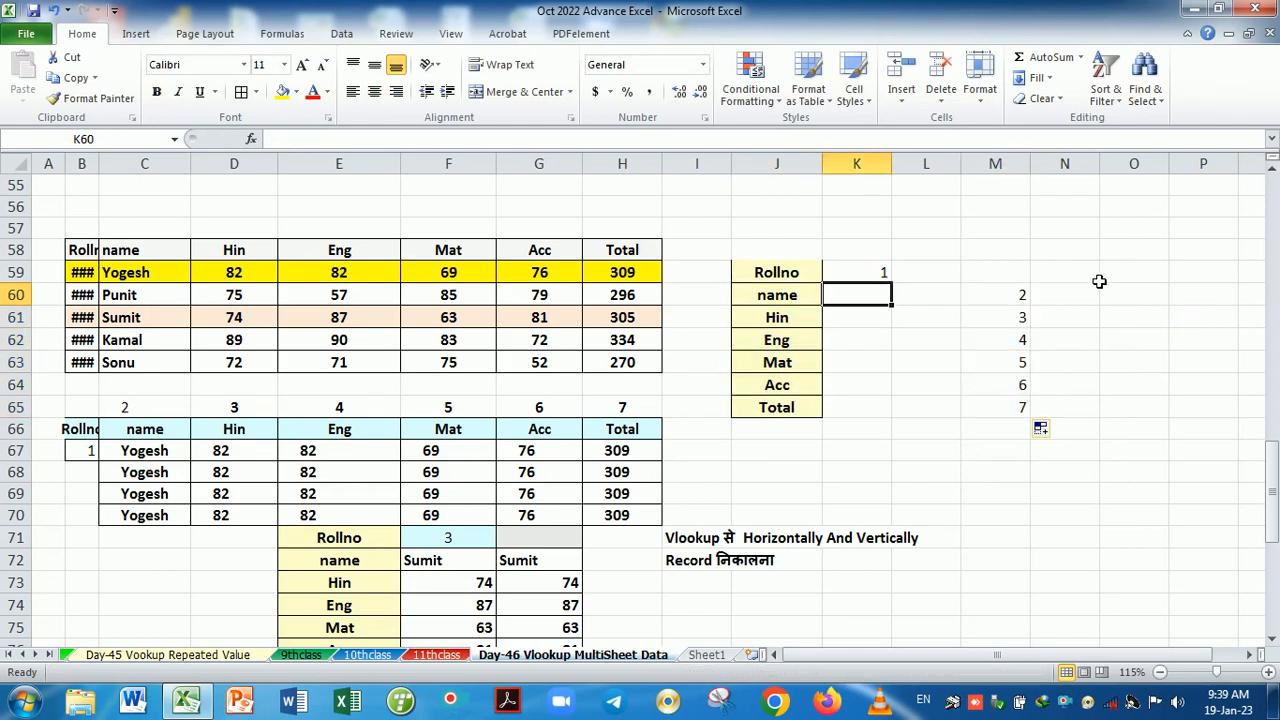
pyautogui.click(1057, 303)
pyautogui.write('=row')
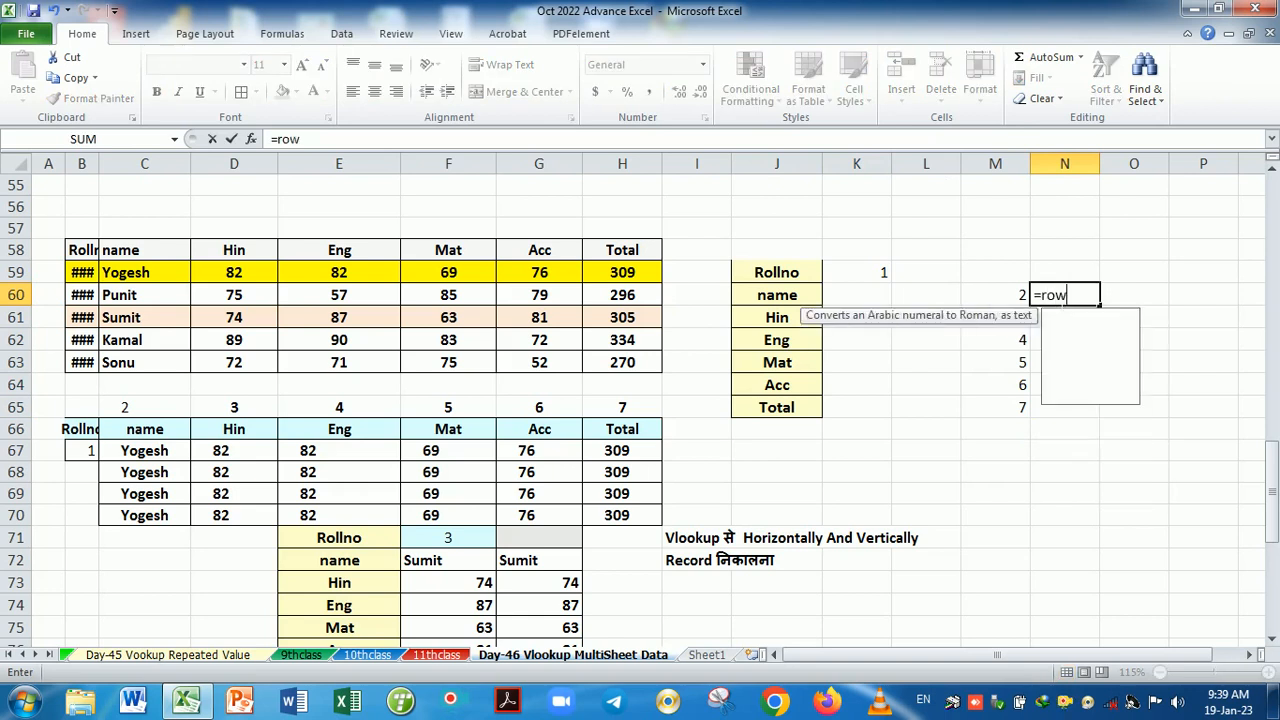
pyautogui.write('s')
pyautogui.press('Tab')
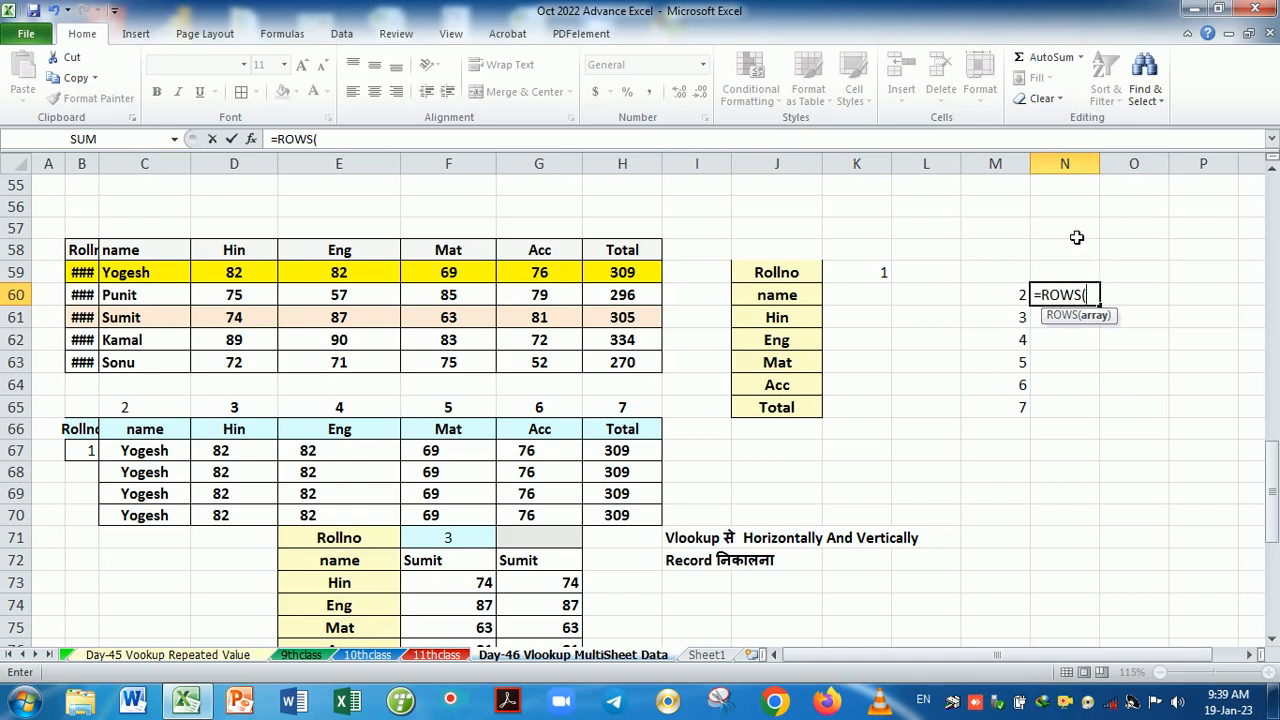
pyautogui.moveTo(1075, 235); pyautogui.dragTo(1078, 252)
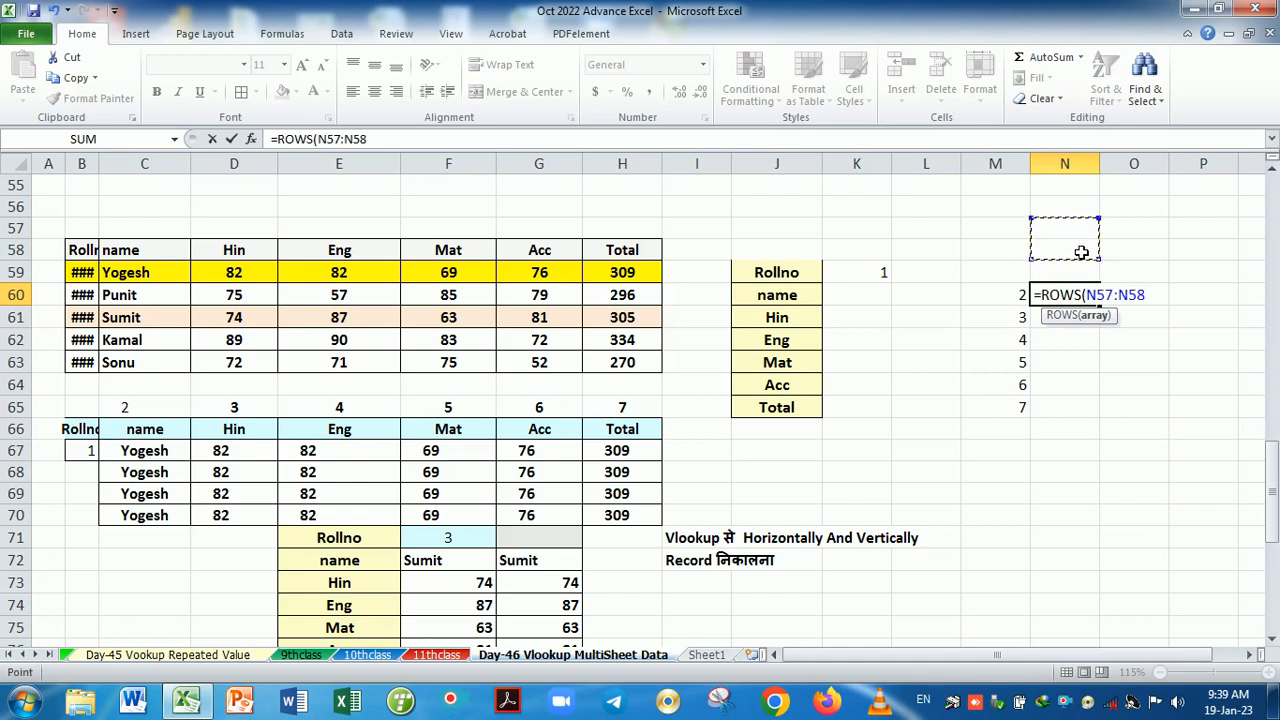
pyautogui.click(1087, 295)
pyautogui.press('F4')
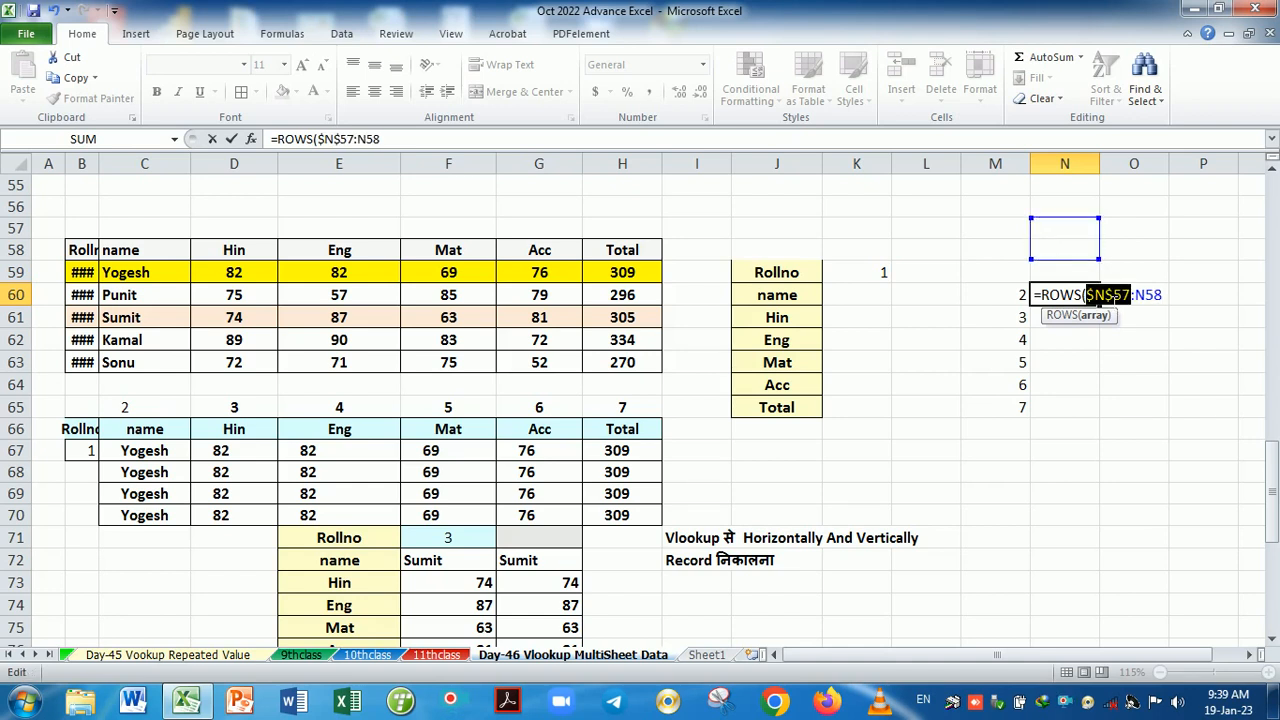
pyautogui.hotkey('ctrl', 'Return')
pyautogui.moveTo(1104, 311); pyautogui.dragTo(1086, 440)
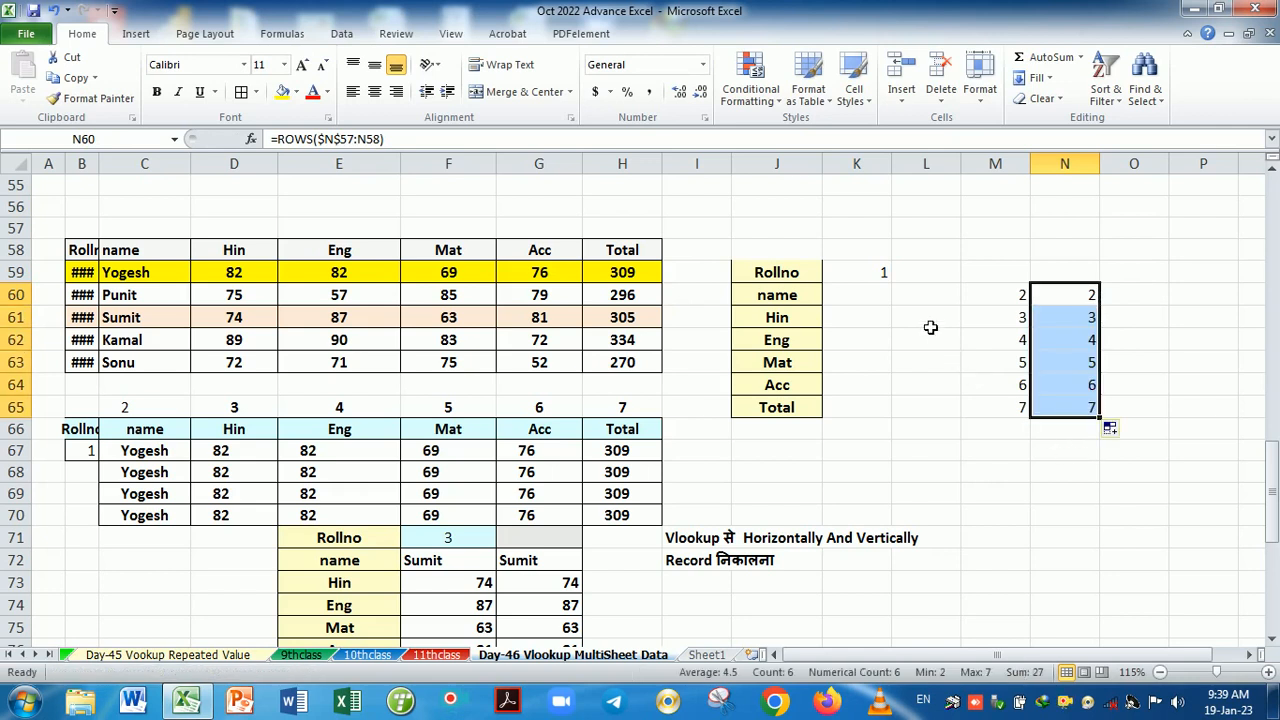
# - Start a VLOOKUP formula in K60 with lookup value $K$59 and table array $B$58:$H$63
pyautogui.click(884, 301)
pyautogui.write('=')
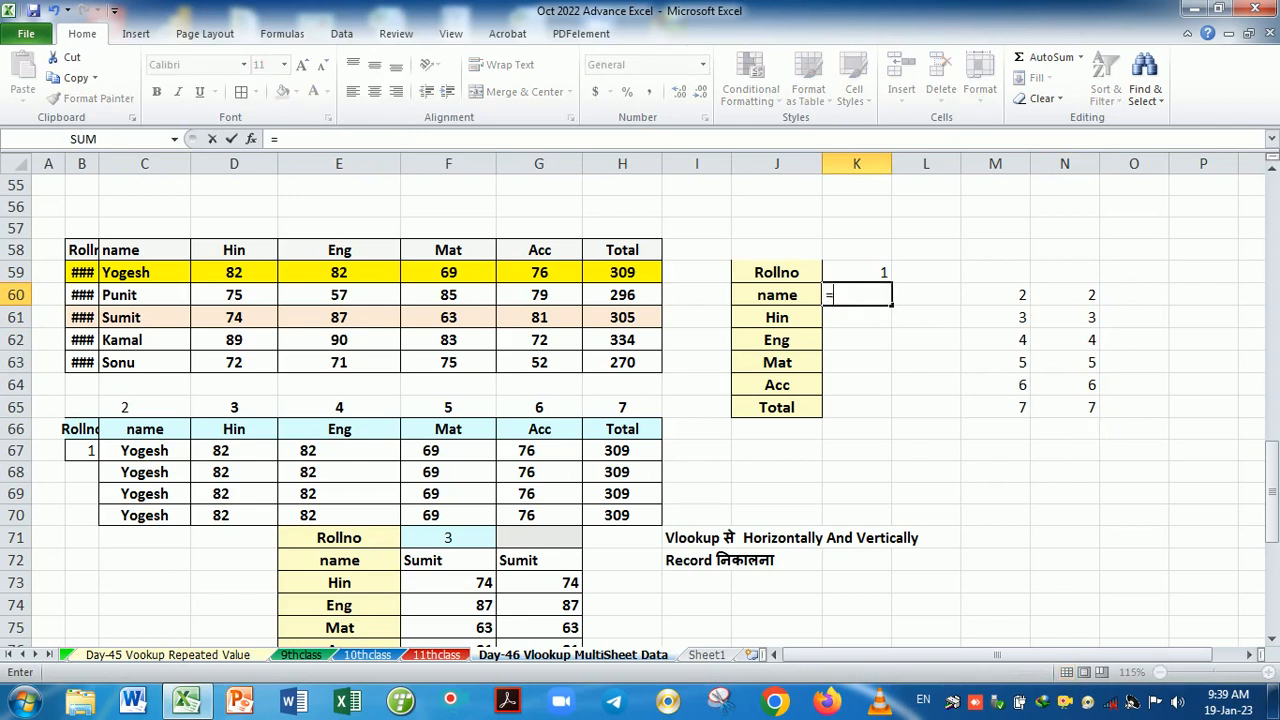
pyautogui.write('vl')
pyautogui.press('Tab')
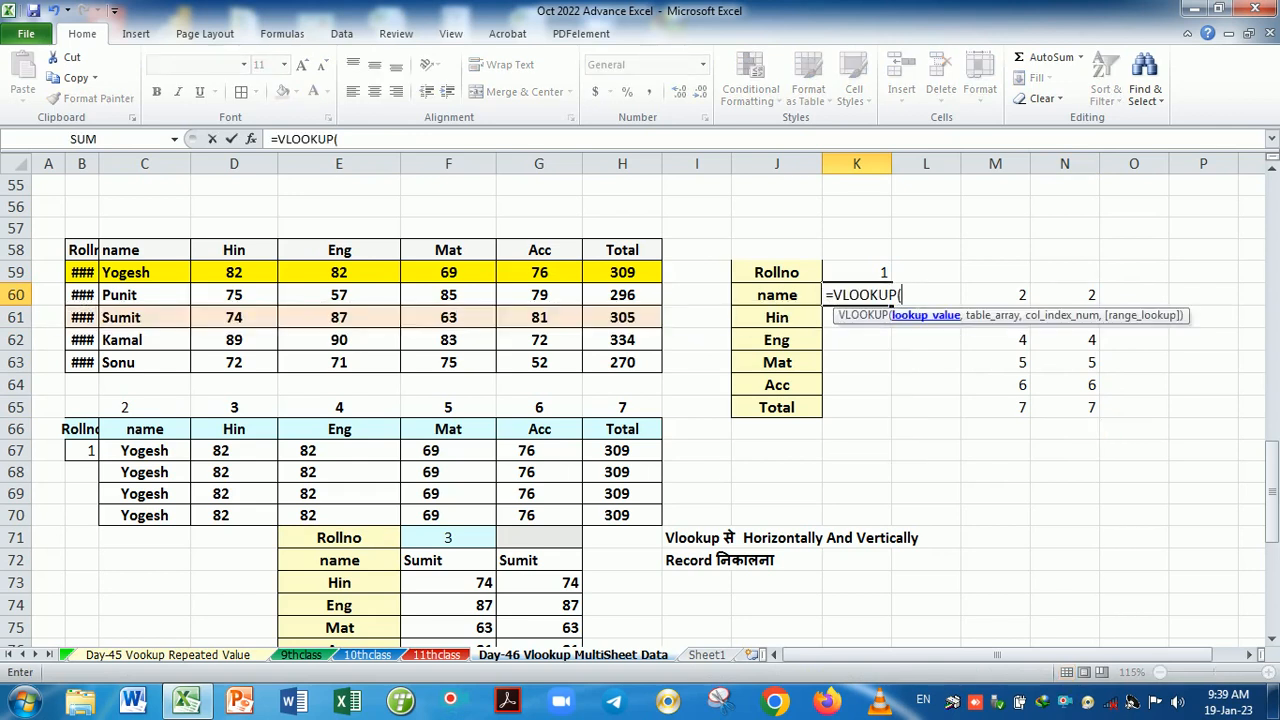
pyautogui.click(874, 277)
pyautogui.press('F4')
pyautogui.write(',')
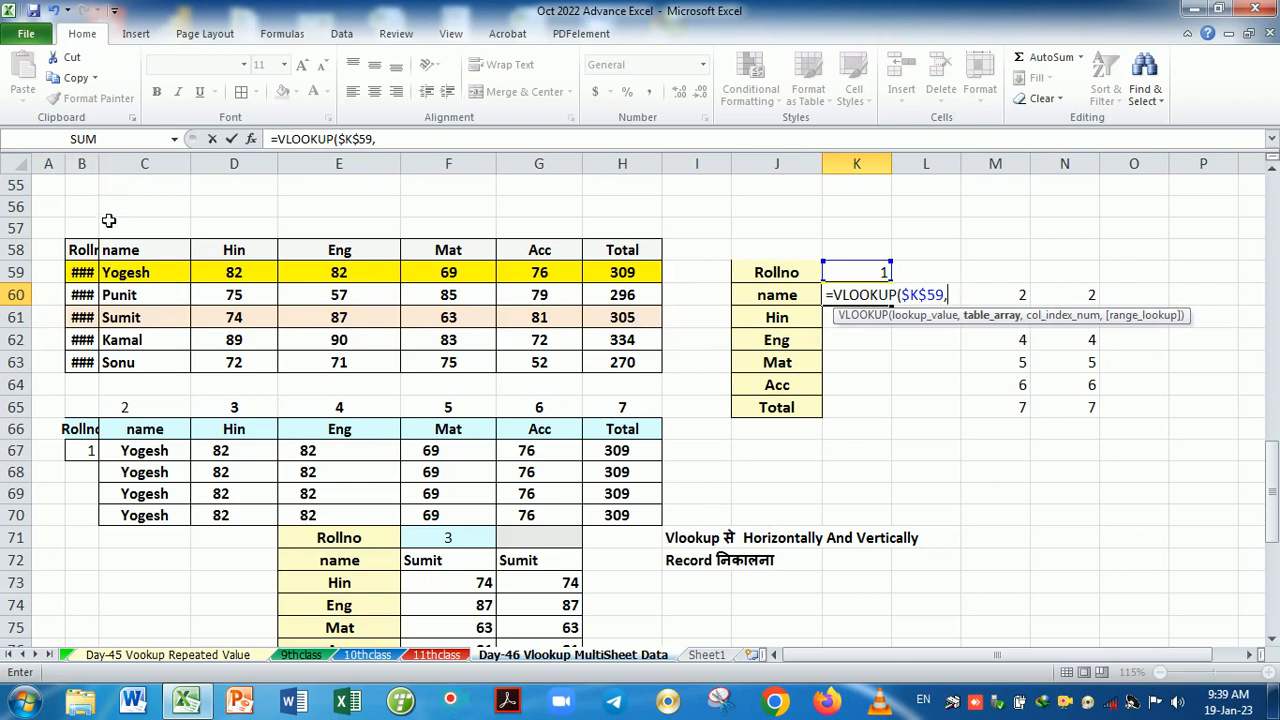
pyautogui.moveTo(100, 252); pyautogui.dragTo(615, 383)
pyautogui.press('F4')
# - Complete the K60 formula with ROW(A2) as column index and 0 for exact match, and fill it down to K65
pyautogui.write(',row')
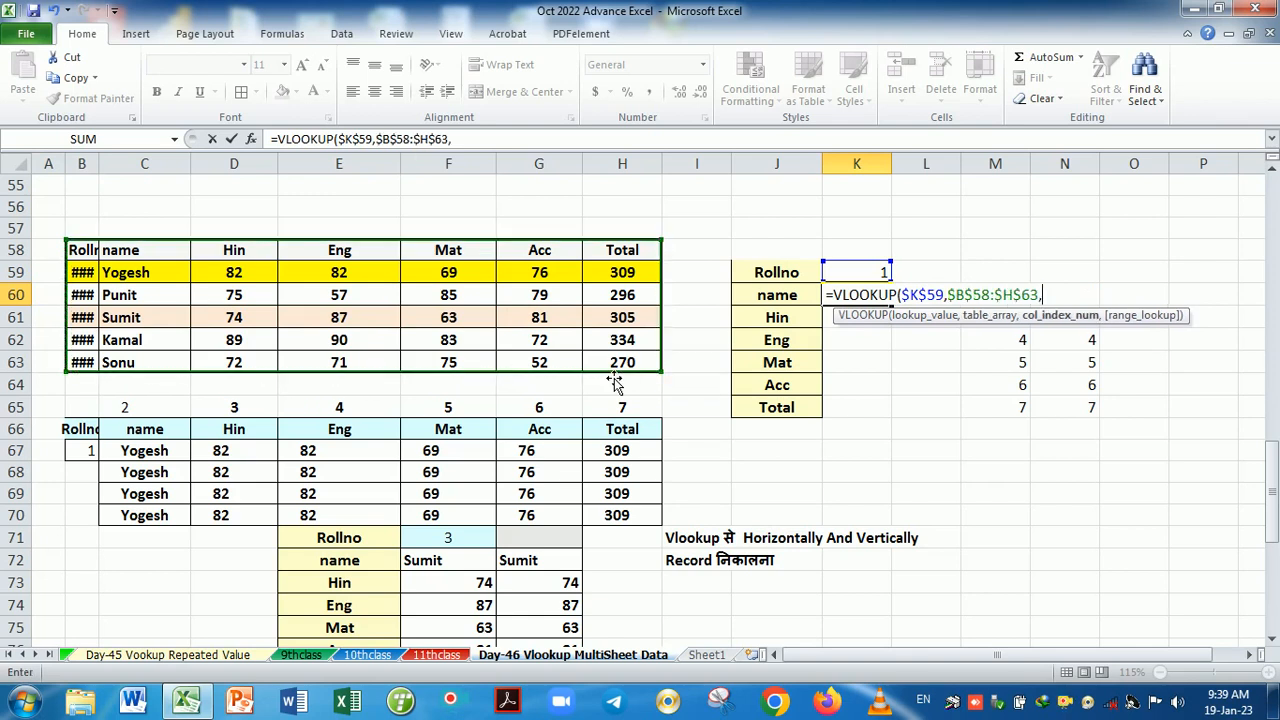
pyautogui.press('Tab')
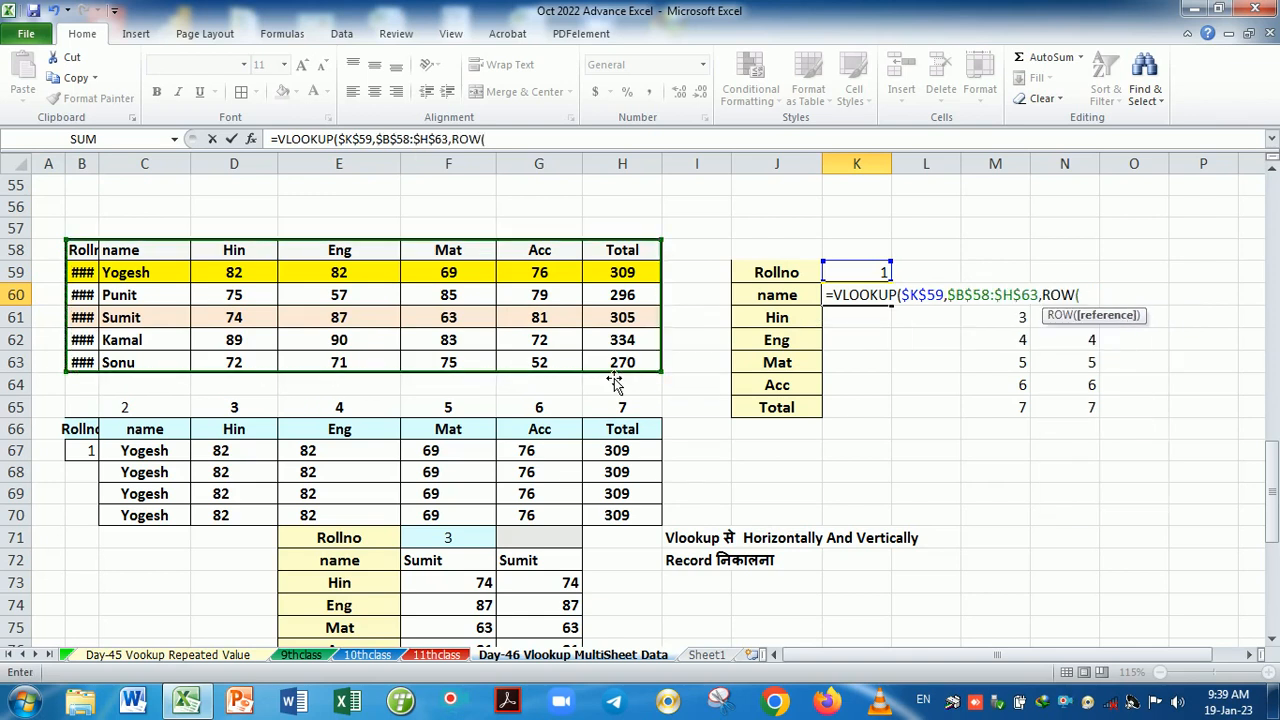
pyautogui.write('a2),0)')
pyautogui.press('Return')
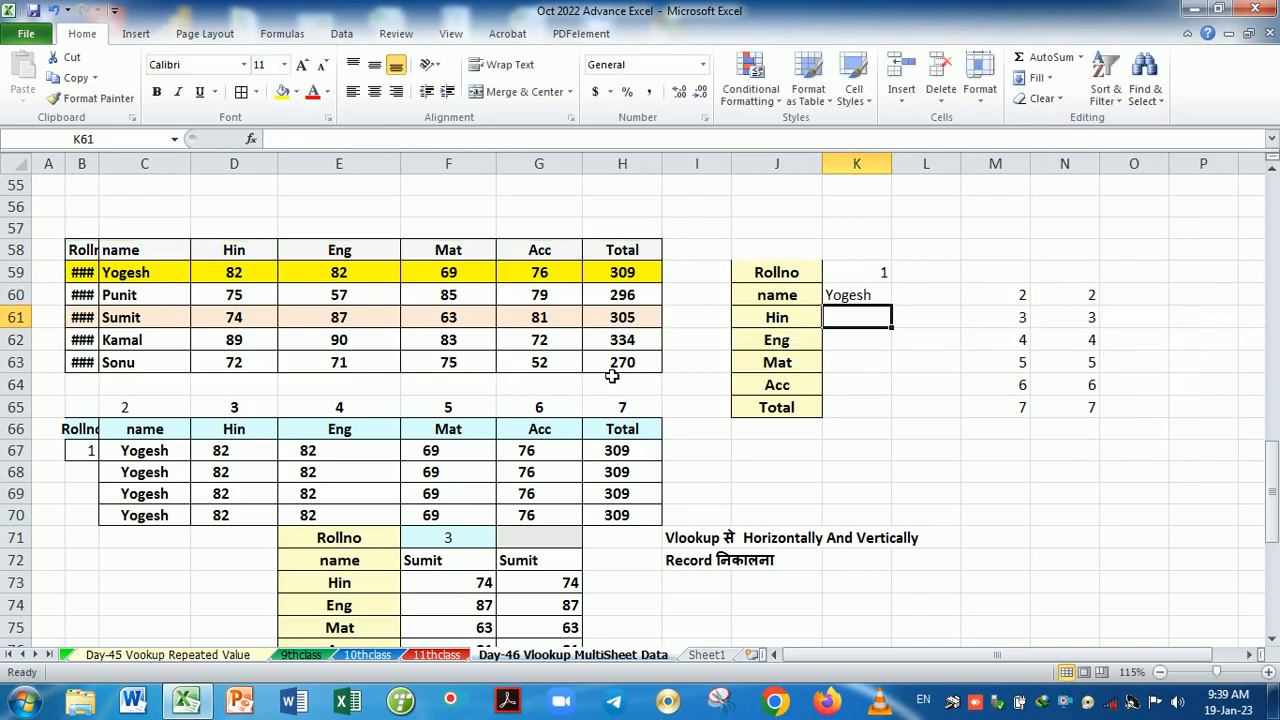
pyautogui.click(885, 300)
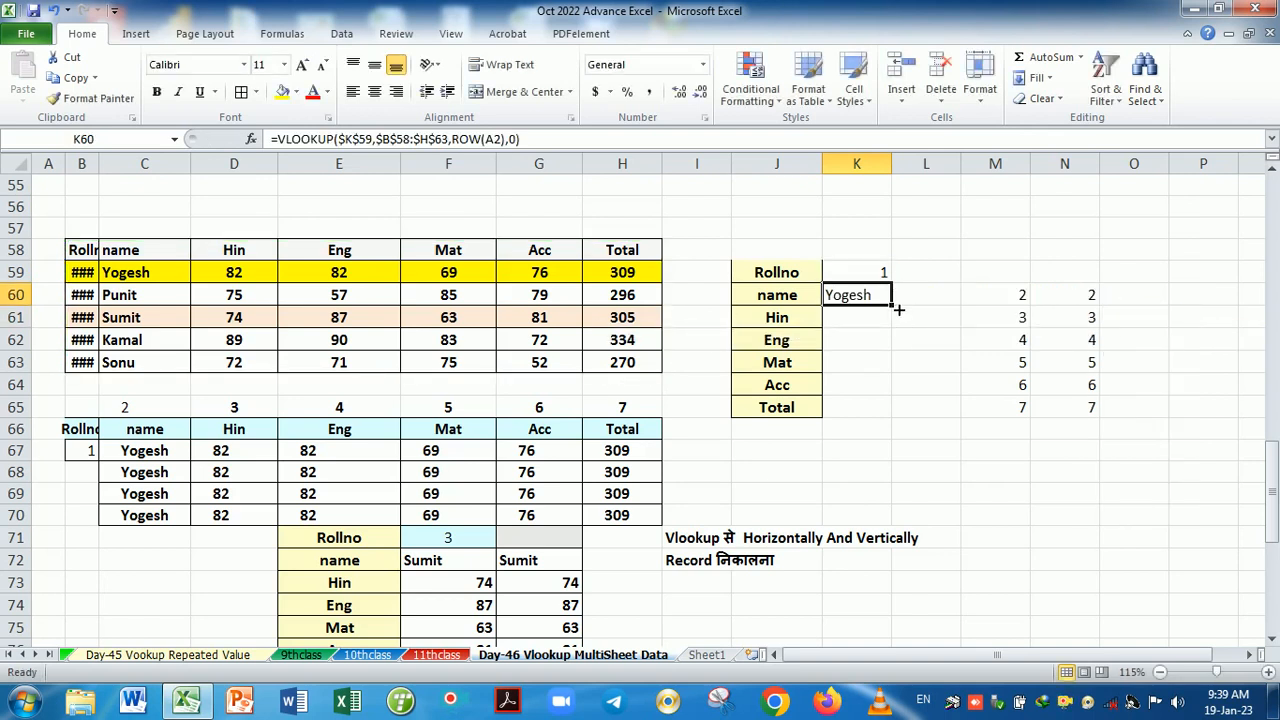
pyautogui.moveTo(900, 320); pyautogui.dragTo(882, 412)
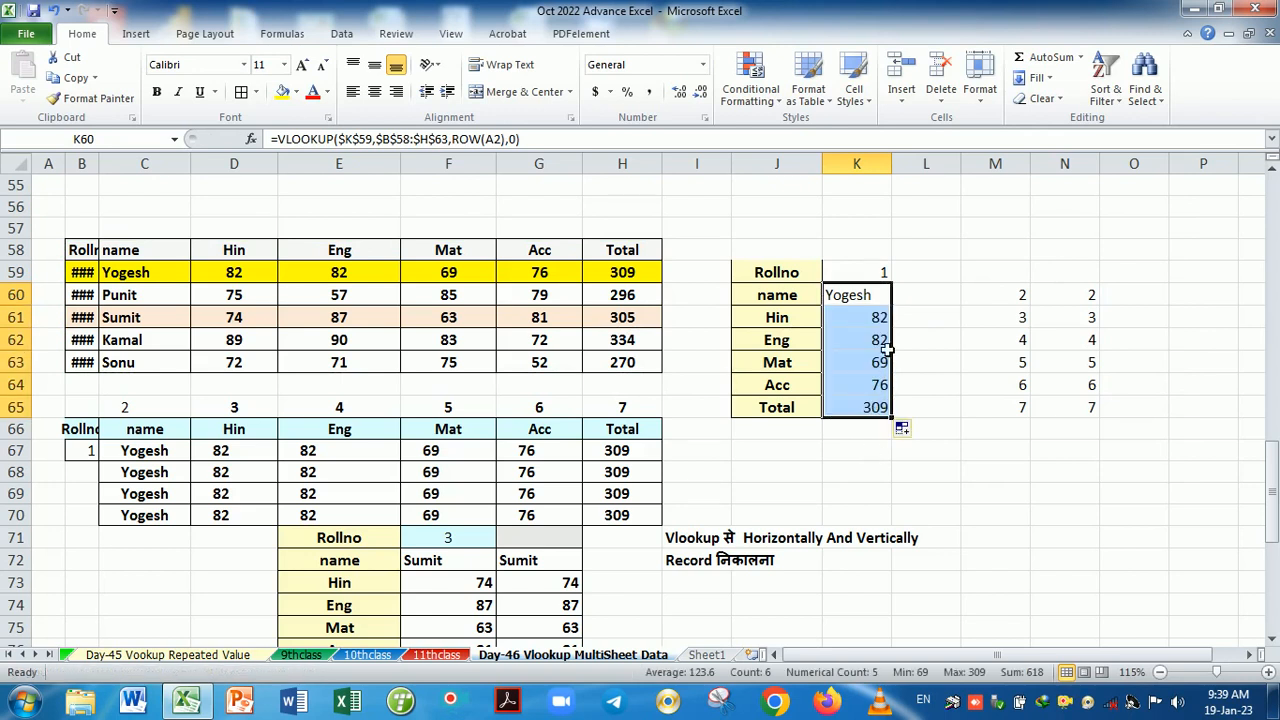
# - Start a second VLOOKUP formula in L60 with lookup value $K$59 and table array $B$58:$H$63
pyautogui.click(916, 305)
pyautogui.write('=')
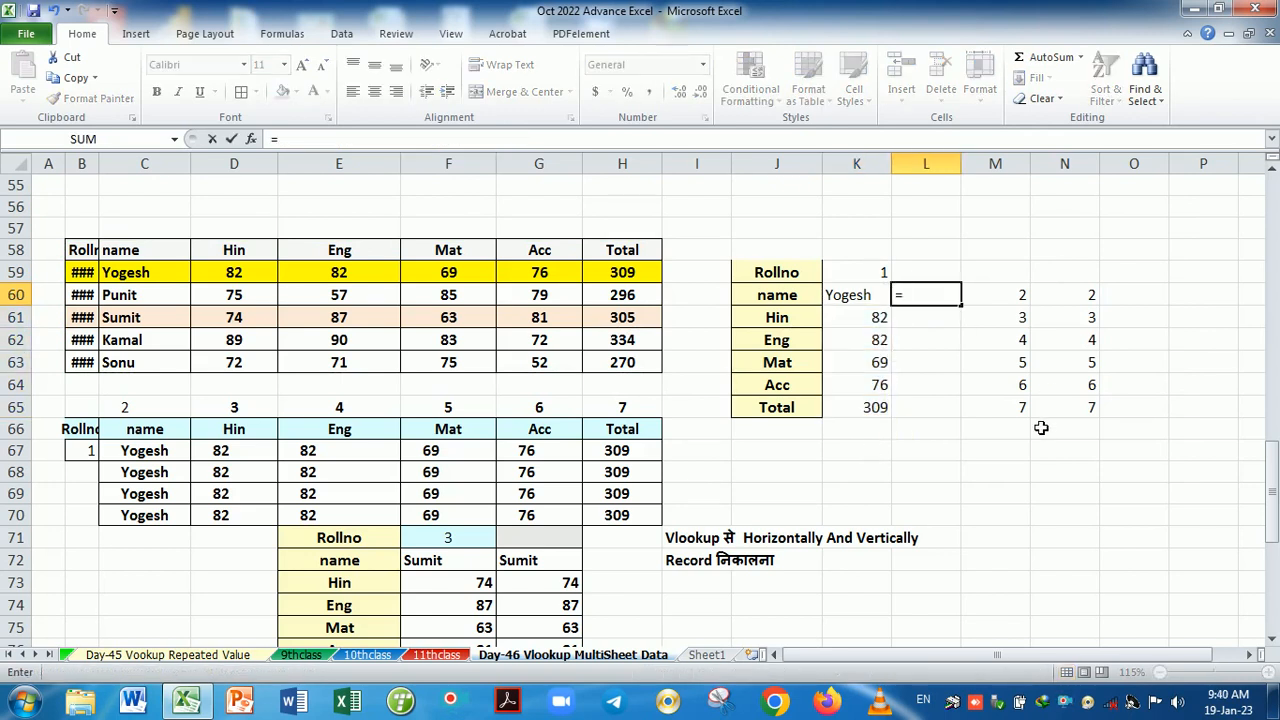
pyautogui.write('vl')
pyautogui.press('Tab')
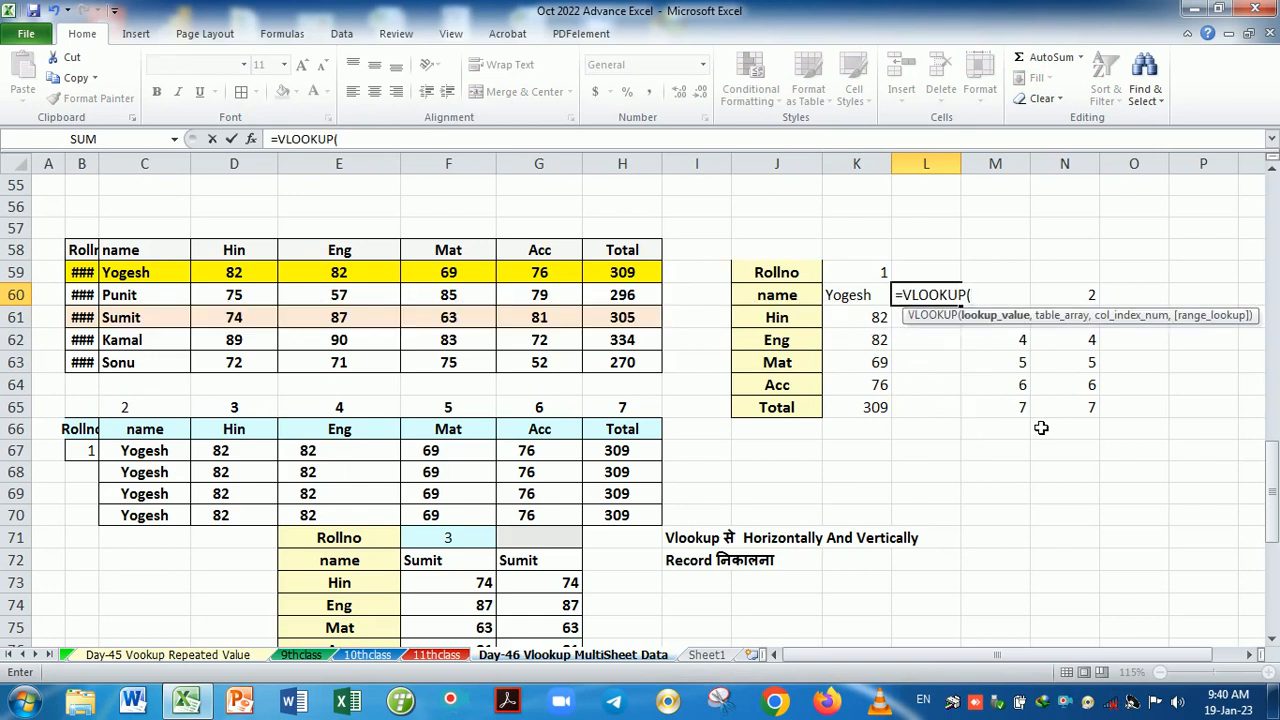
pyautogui.click(875, 277)
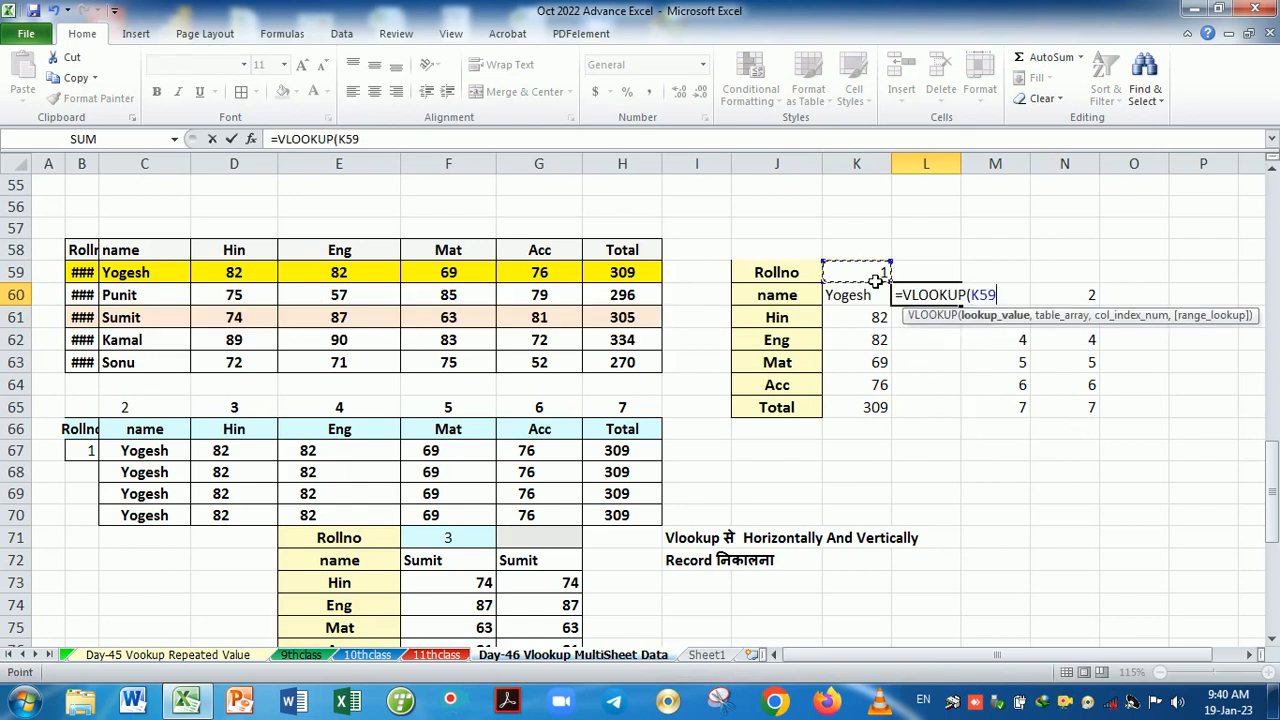
pyautogui.press('F4')
pyautogui.write(',')
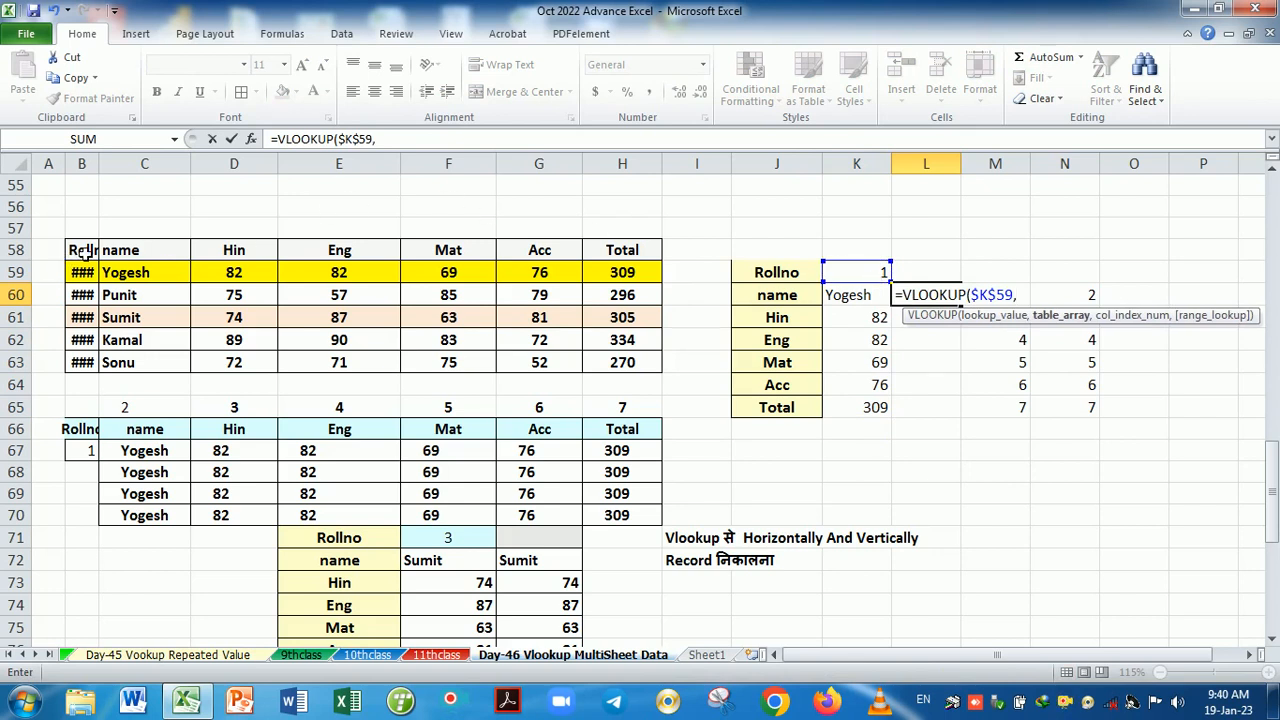
pyautogui.moveTo(85, 252); pyautogui.dragTo(648, 370)
pyautogui.press('F4')
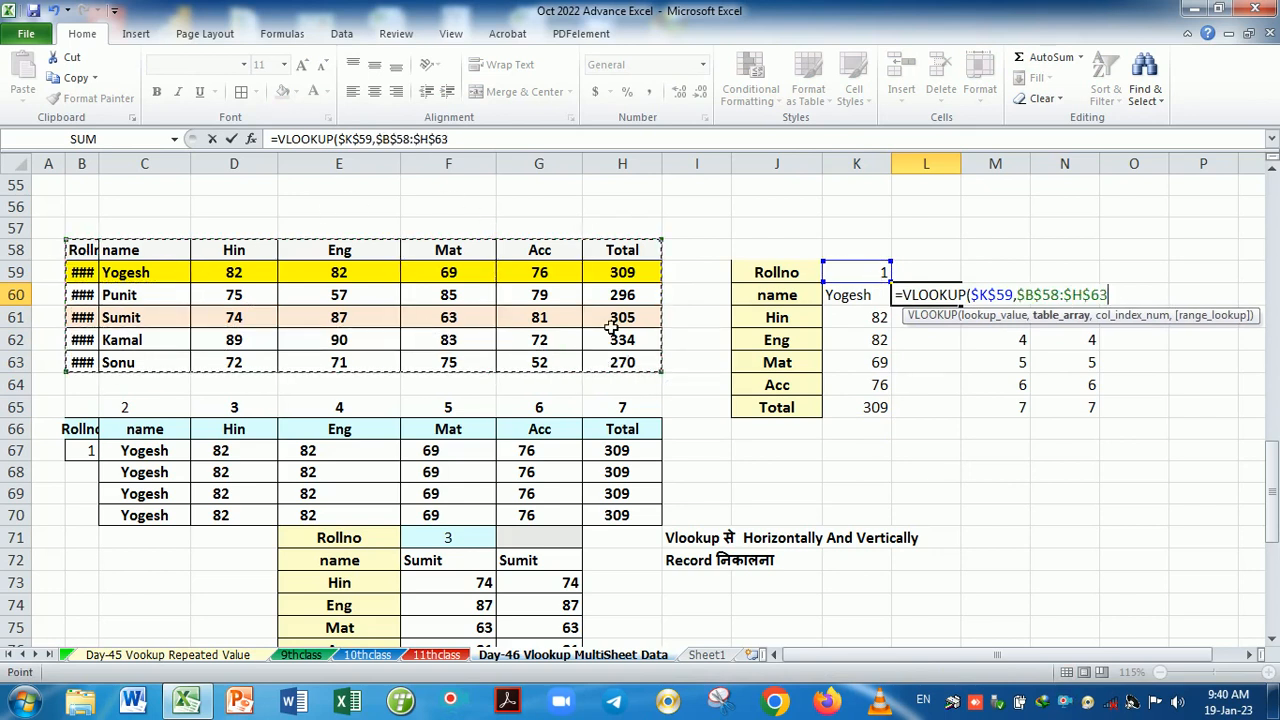
# - Complete the L60 formula with ROWS($M$56:M57) as column index and 0 for exact match, and fill it down to L65
pyautogui.write(',rows')
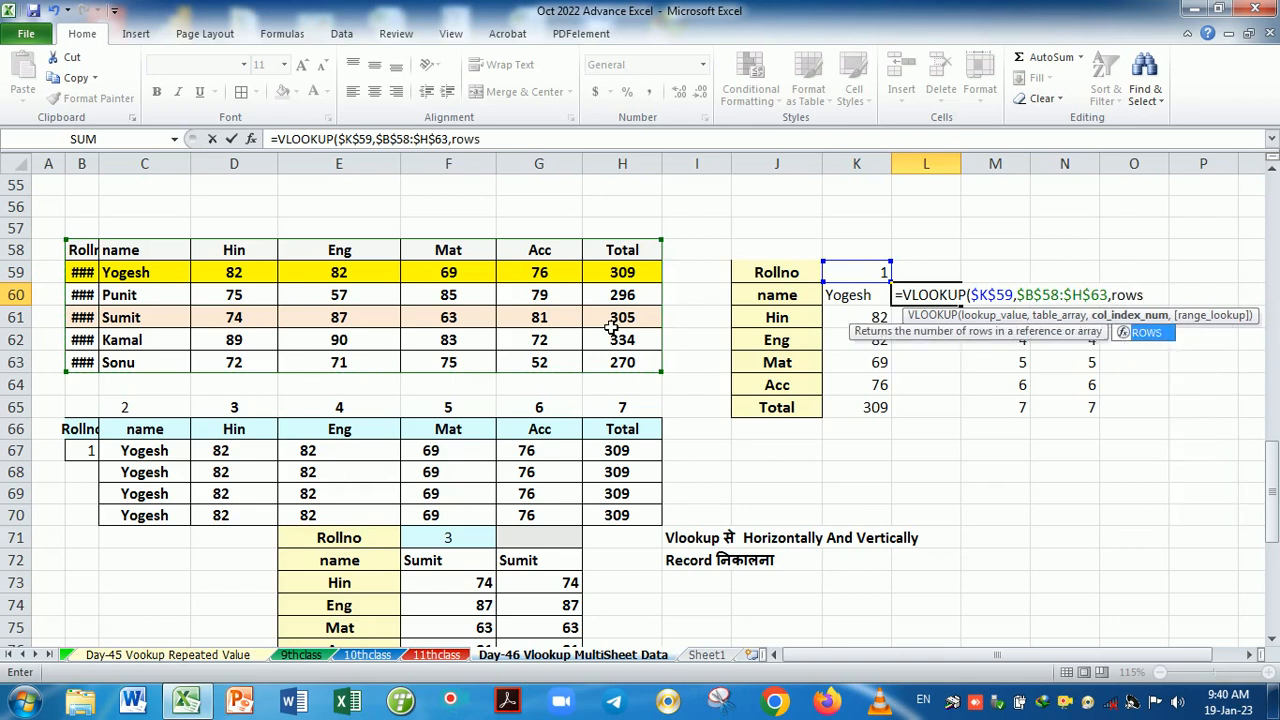
pyautogui.press('Tab')
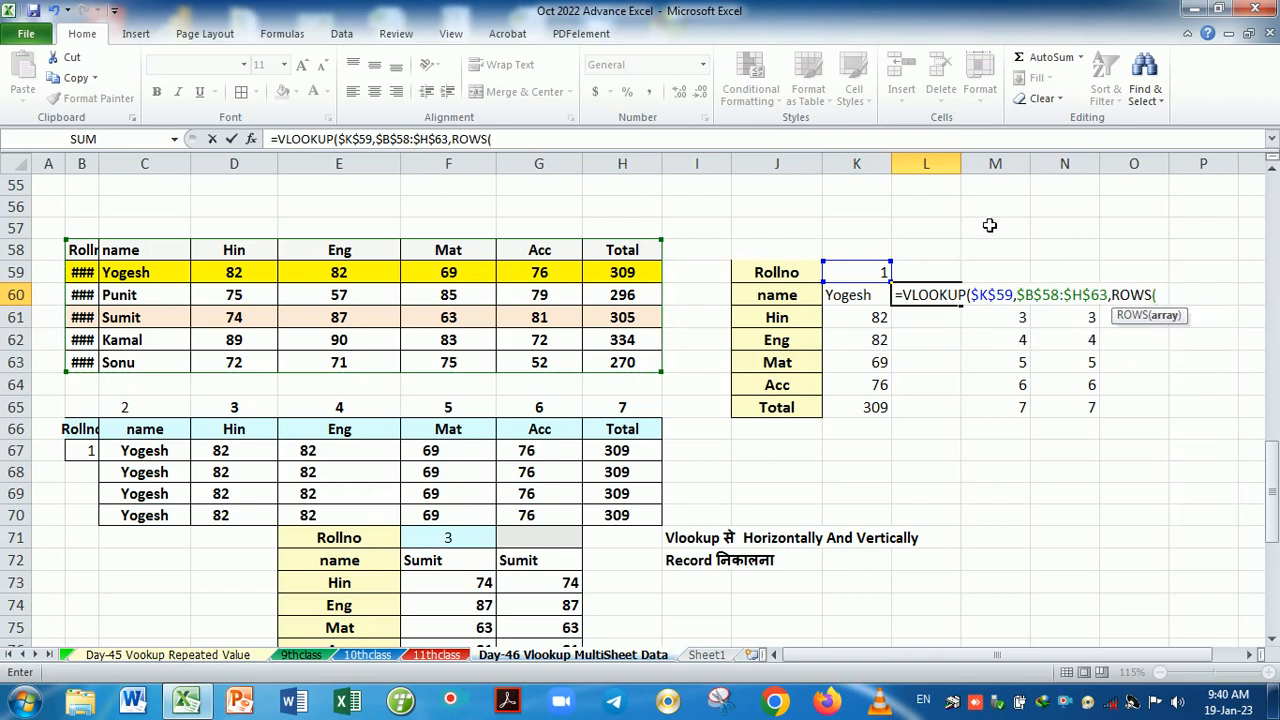
pyautogui.moveTo(993, 208); pyautogui.dragTo(995, 230)
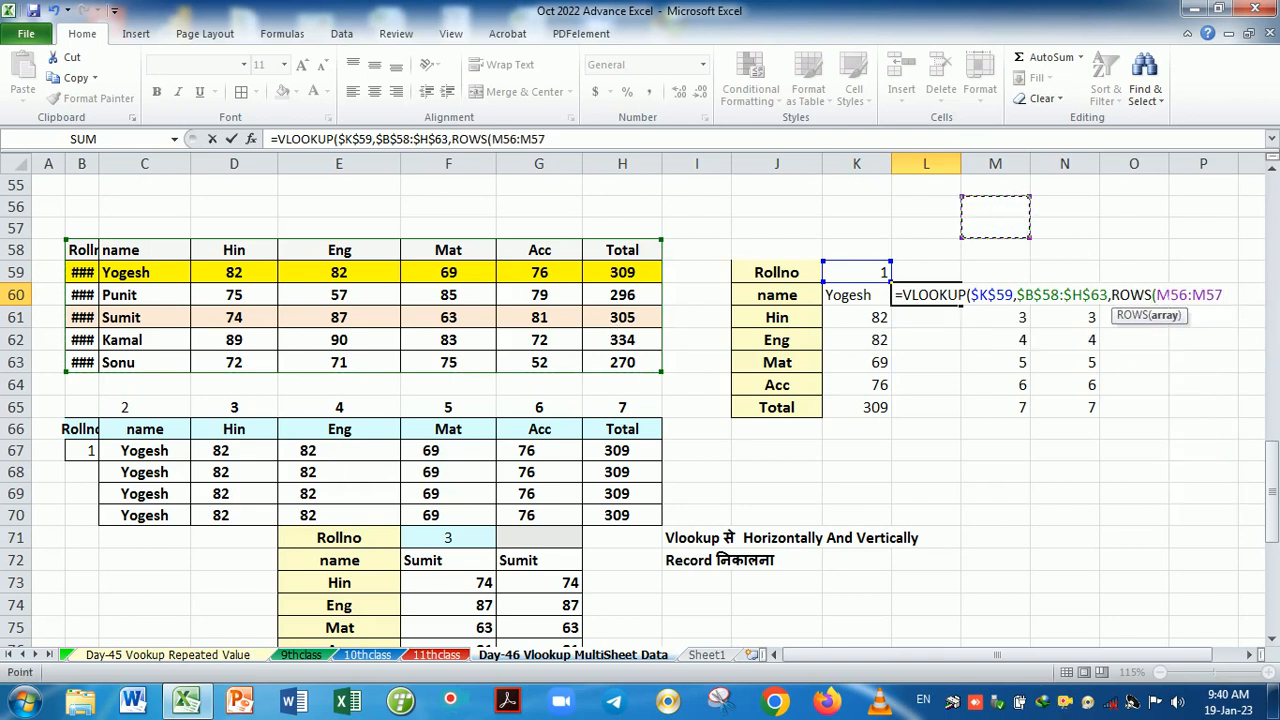
pyautogui.doubleClick(1168, 295)
pyautogui.press('F4')
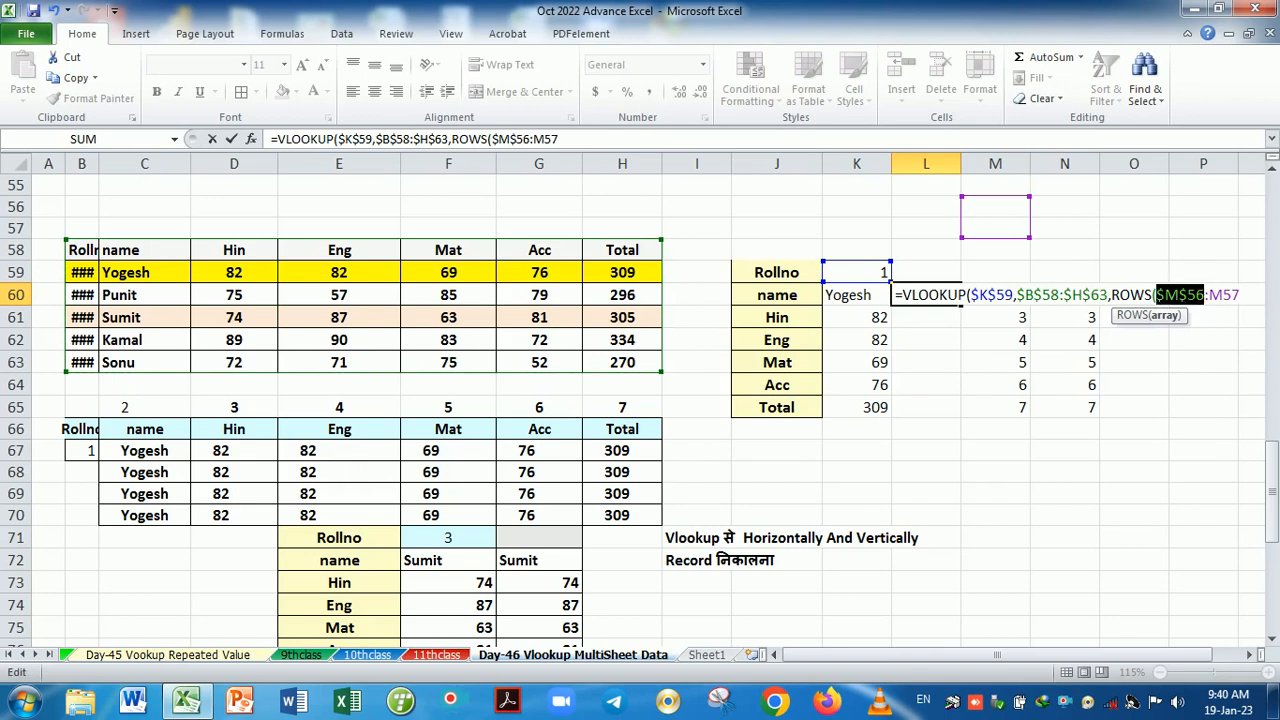
pyautogui.press('End')
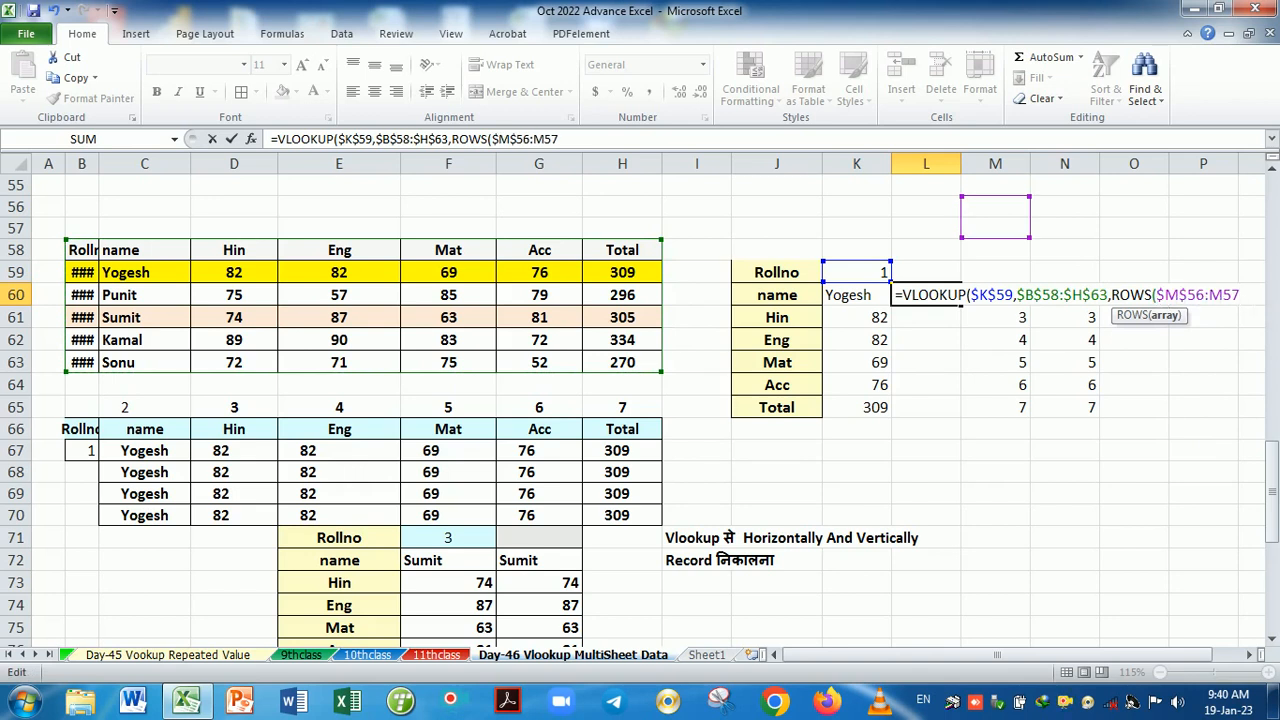
pyautogui.write(',0')
pyautogui.press('Return')
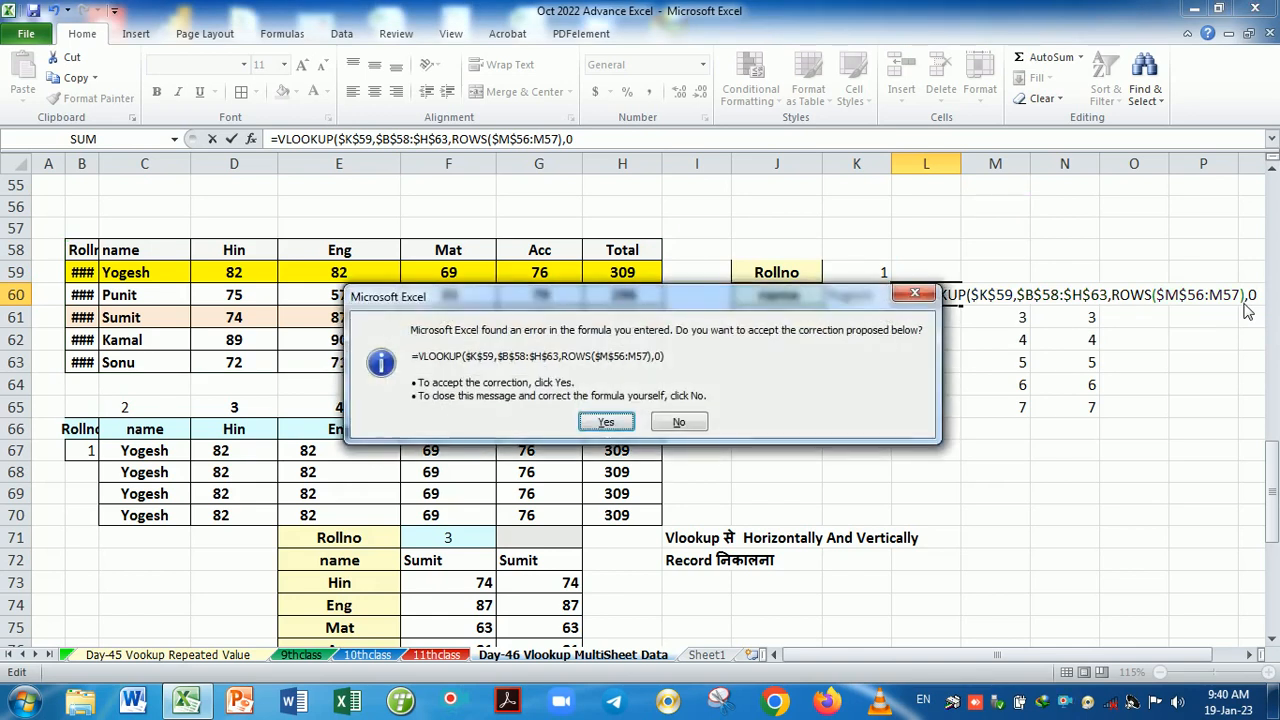
pyautogui.press('Return')
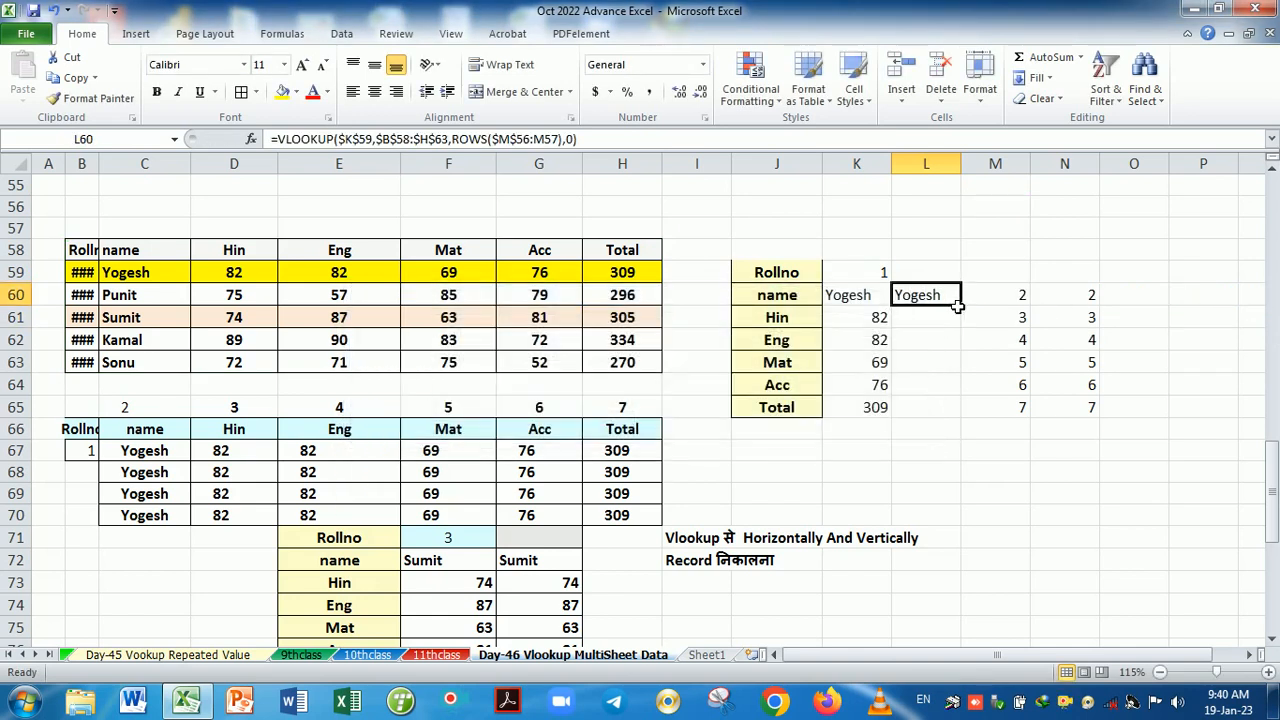
pyautogui.moveTo(962, 306); pyautogui.dragTo(966, 418)
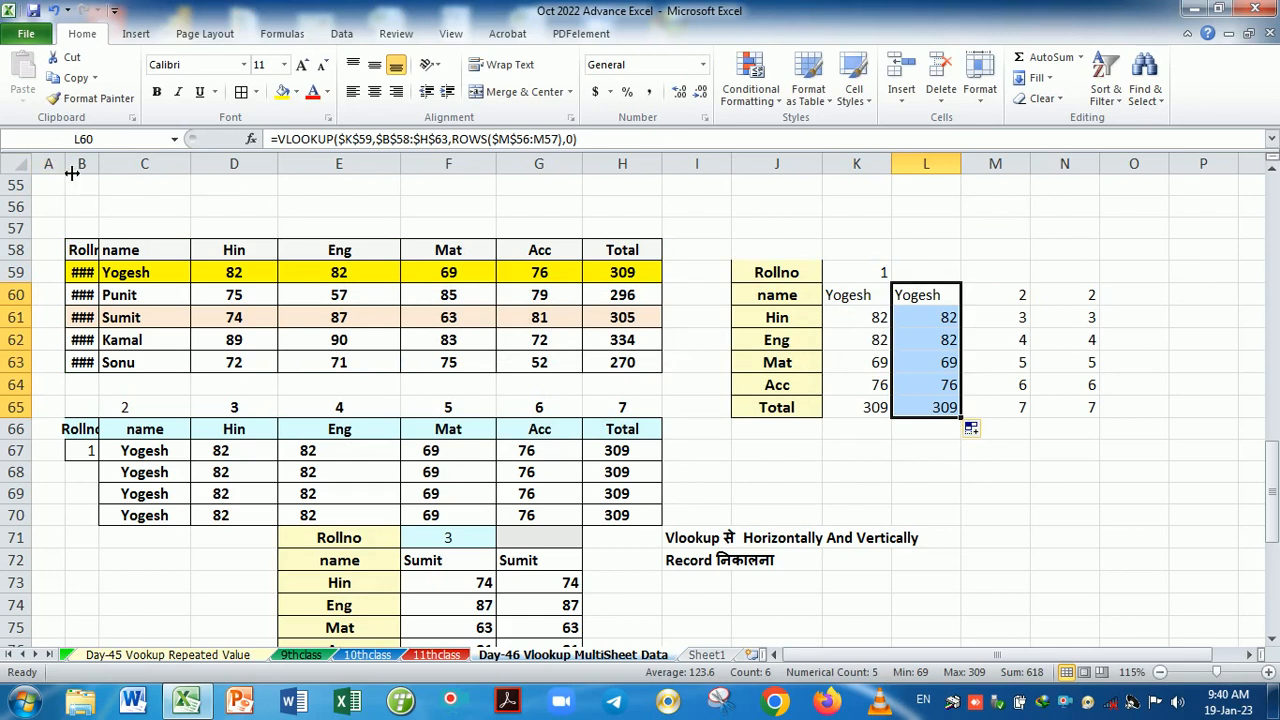
# - Widen column B so the roll numbers are readable, and apply borders to the lookup results in K60:L65
pyautogui.moveTo(66, 175); pyautogui.dragTo(110, 178)
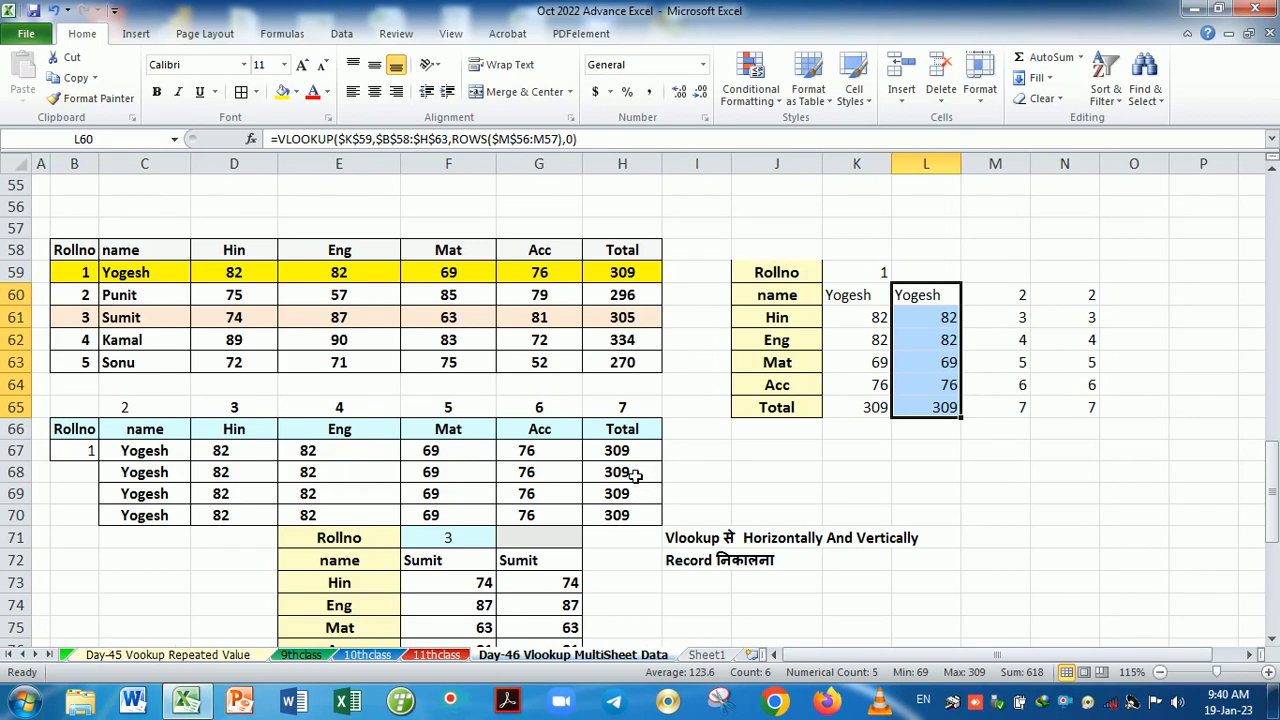
pyautogui.moveTo(872, 292); pyautogui.dragTo(933, 408)
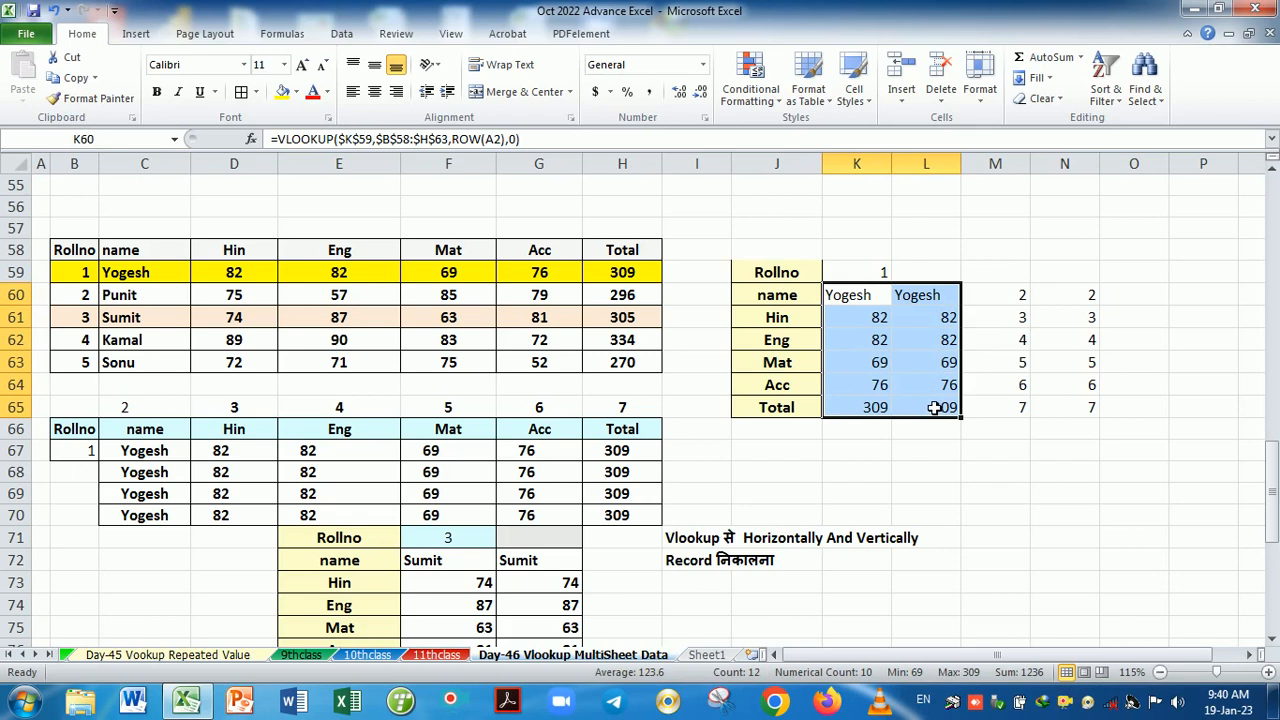
pyautogui.click(241, 91)
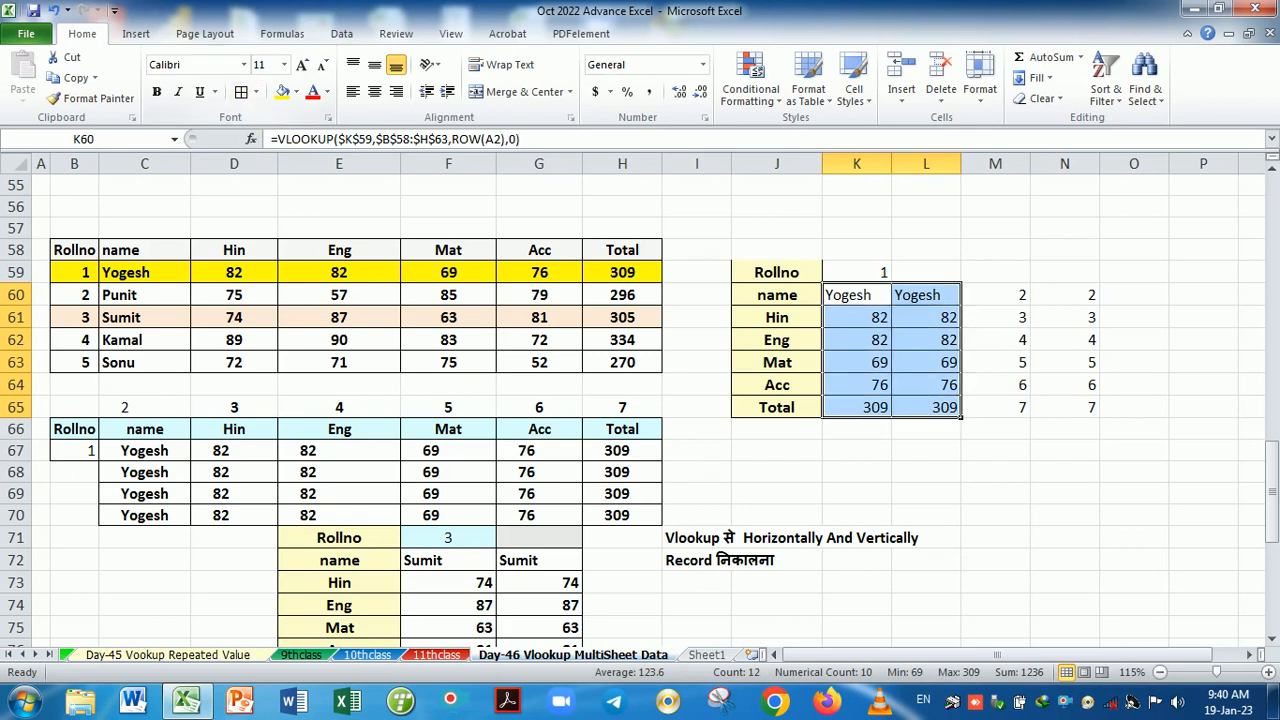
pyautogui.click(740, 548)
# - Widen column B to fit the city names in the city table, and clear the pin codes in F80:F92
pyautogui.scroll(-7, 740, 540)
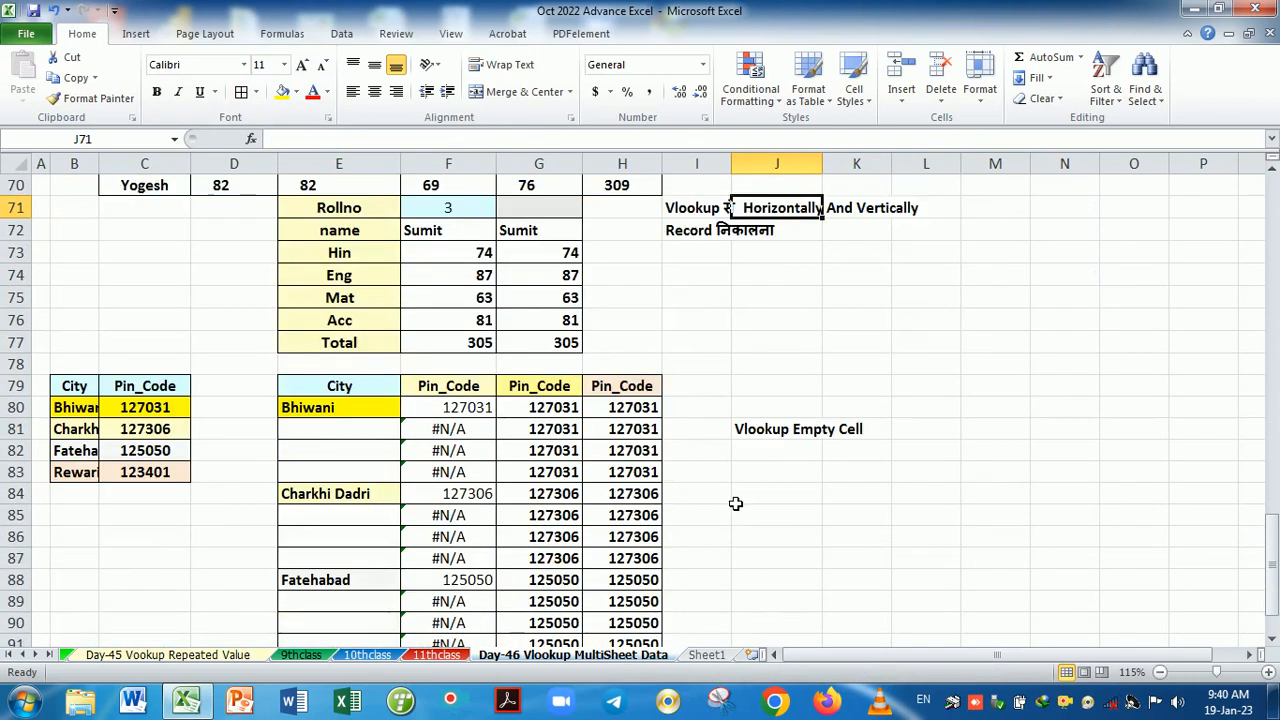
pyautogui.scroll(2, 736, 502)
pyautogui.moveTo(105, 170); pyautogui.dragTo(169, 170)
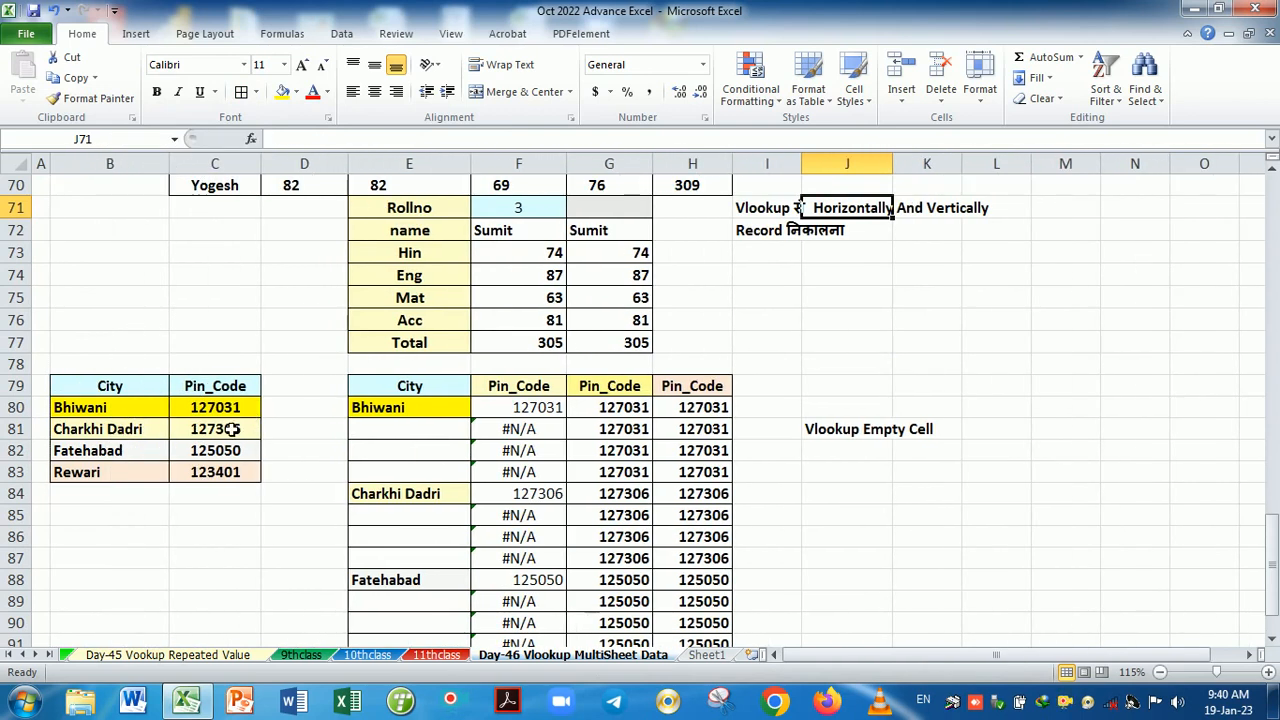
pyautogui.scroll(-1, 508, 495)
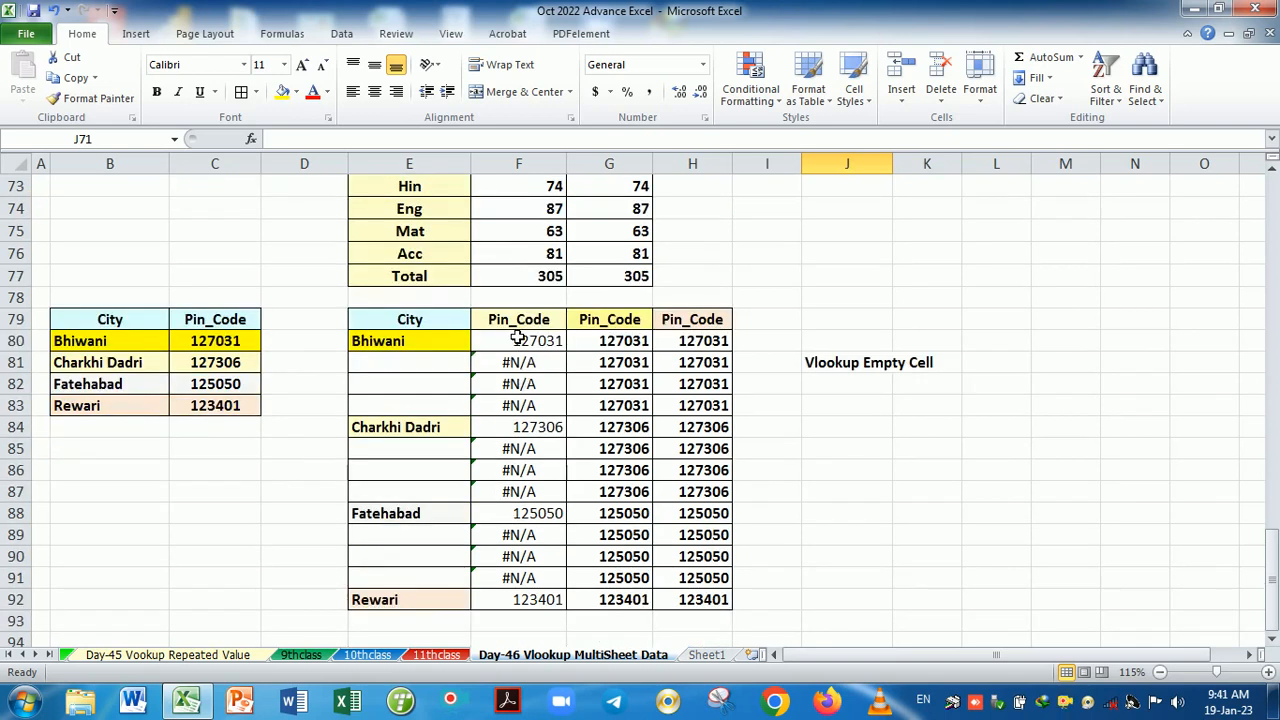
pyautogui.moveTo(519, 362); pyautogui.dragTo(538, 601)
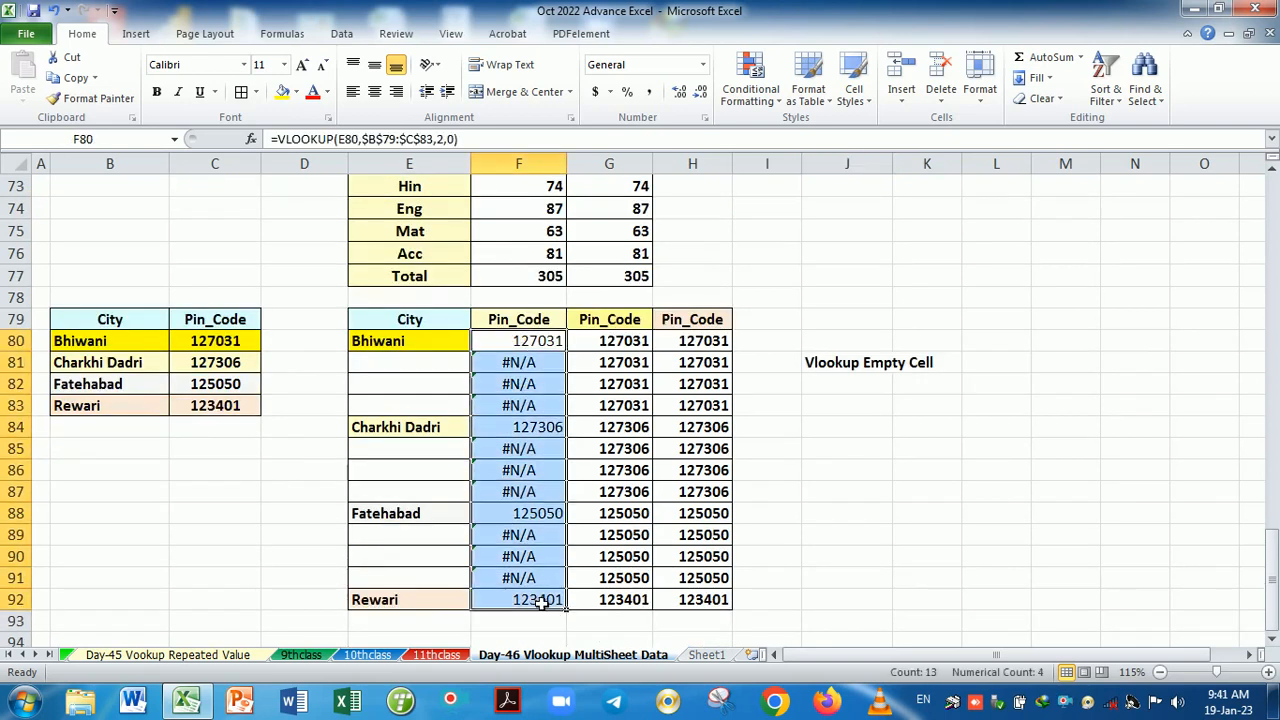
pyautogui.press('Delete')
# - Enter =VLOOKUP(E80,B79:C83,2,0) in F80 and fill it down to F92
pyautogui.click(528, 352)
pyautogui.write('=')
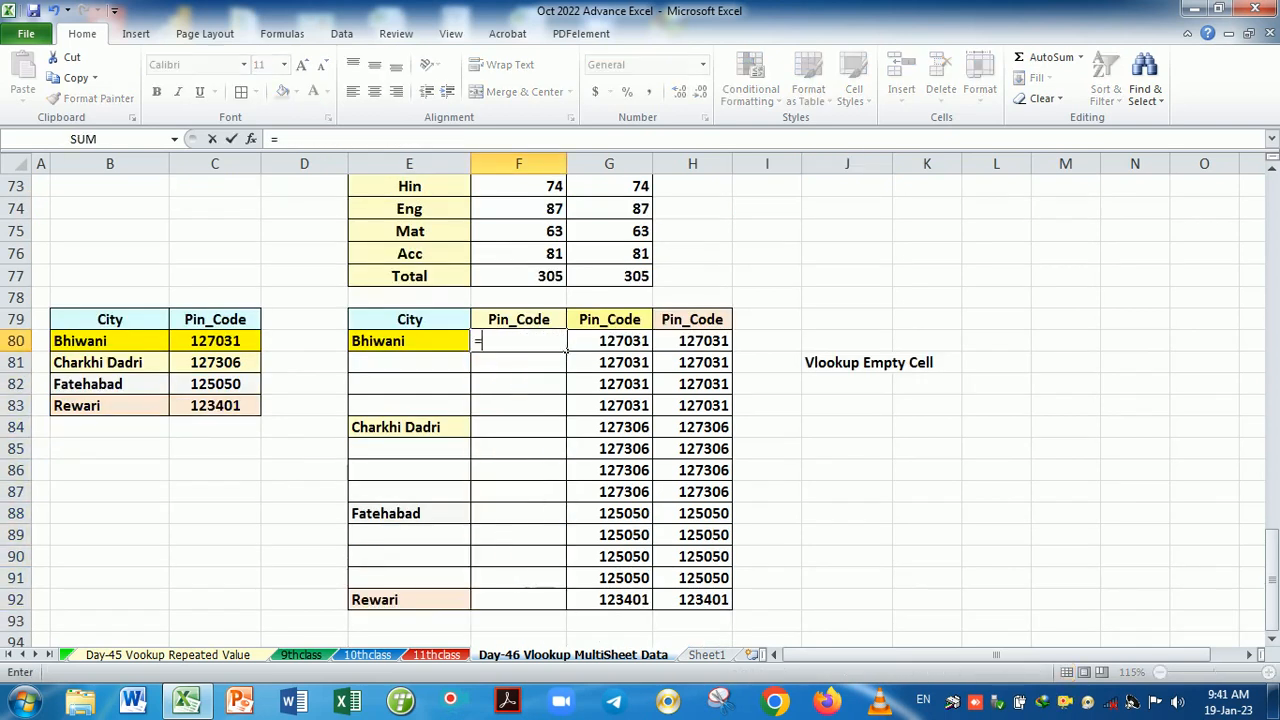
pyautogui.write('VLOOKUP(')
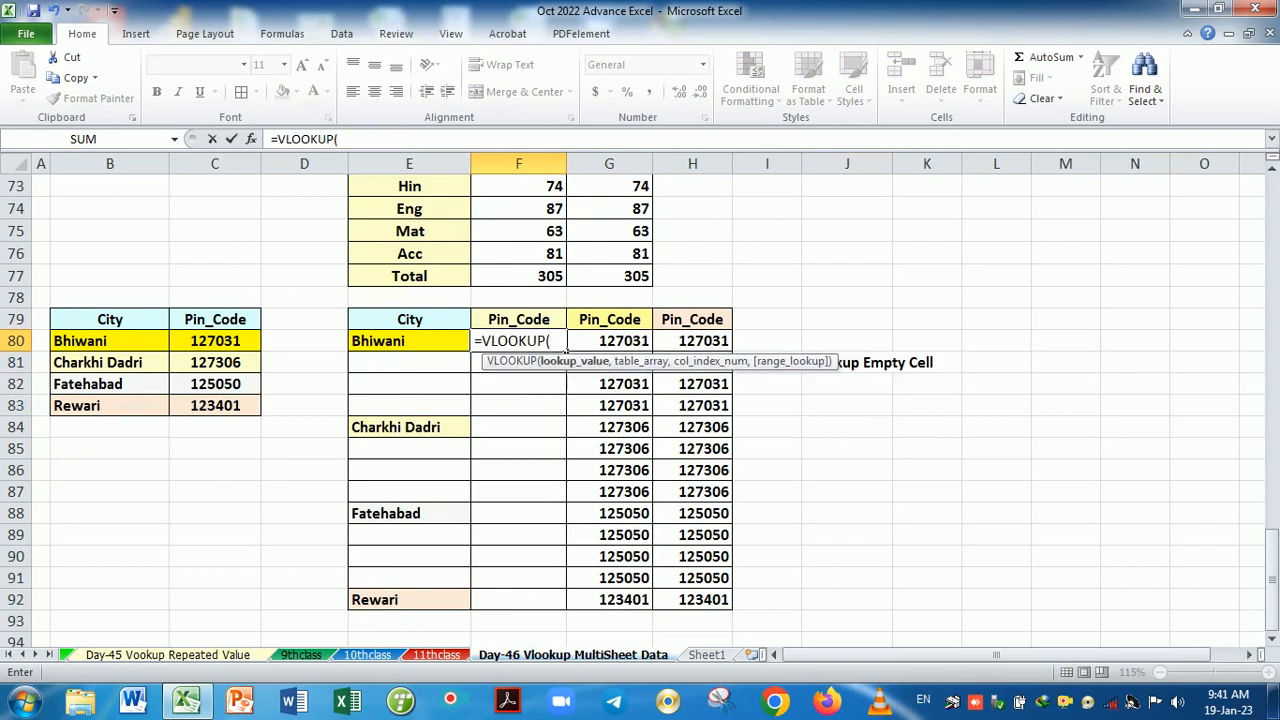
pyautogui.click(436, 347)
pyautogui.write(',')
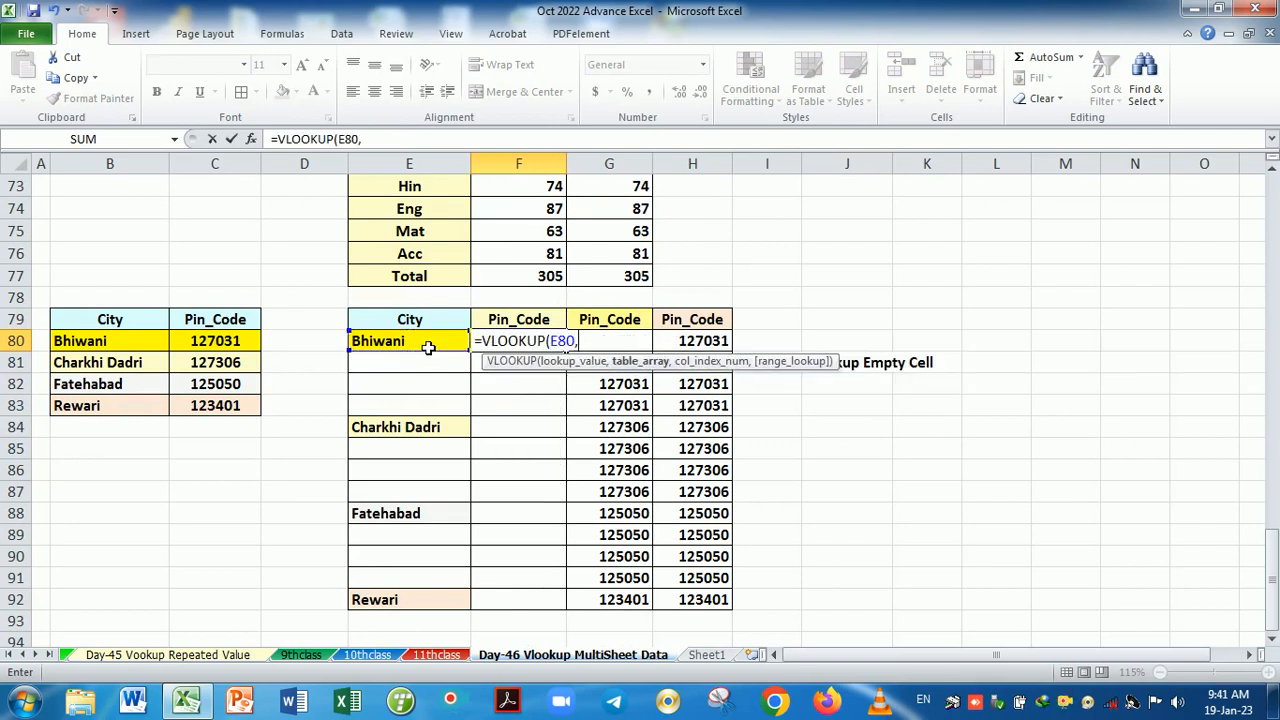
pyautogui.click(140, 330)
pyautogui.moveTo(140, 330); pyautogui.dragTo(220, 410)
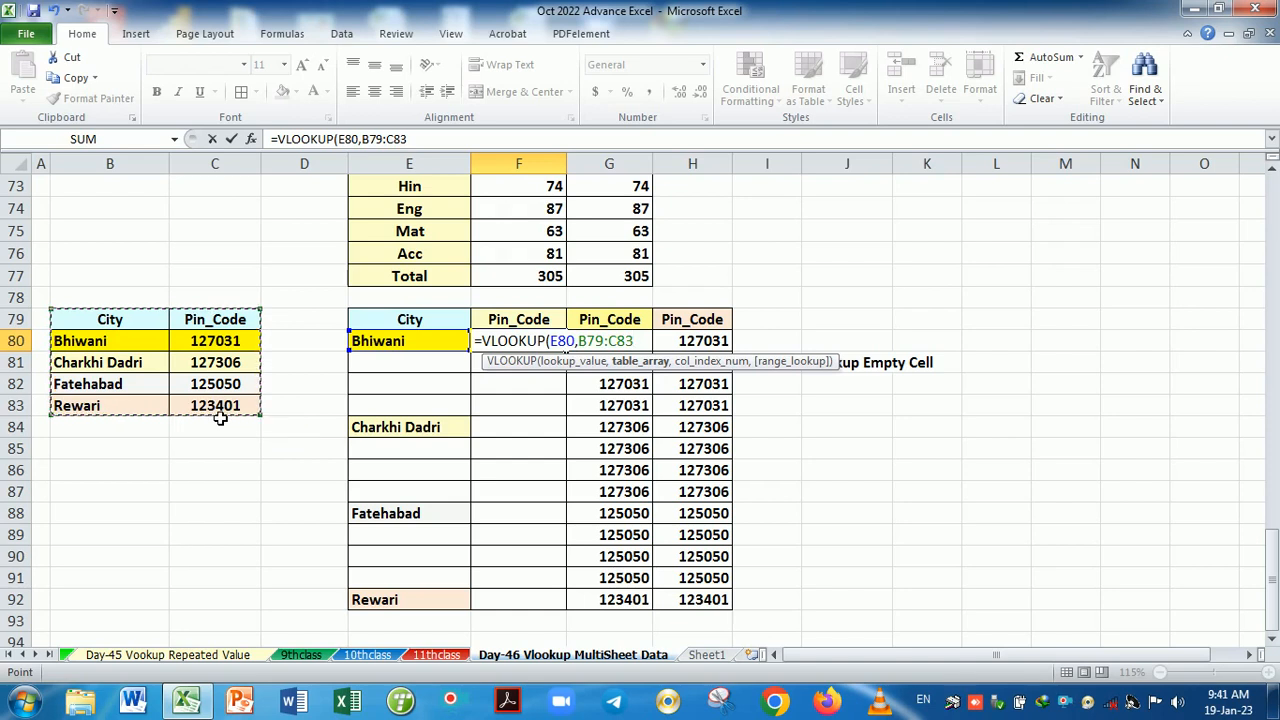
pyautogui.write(',')
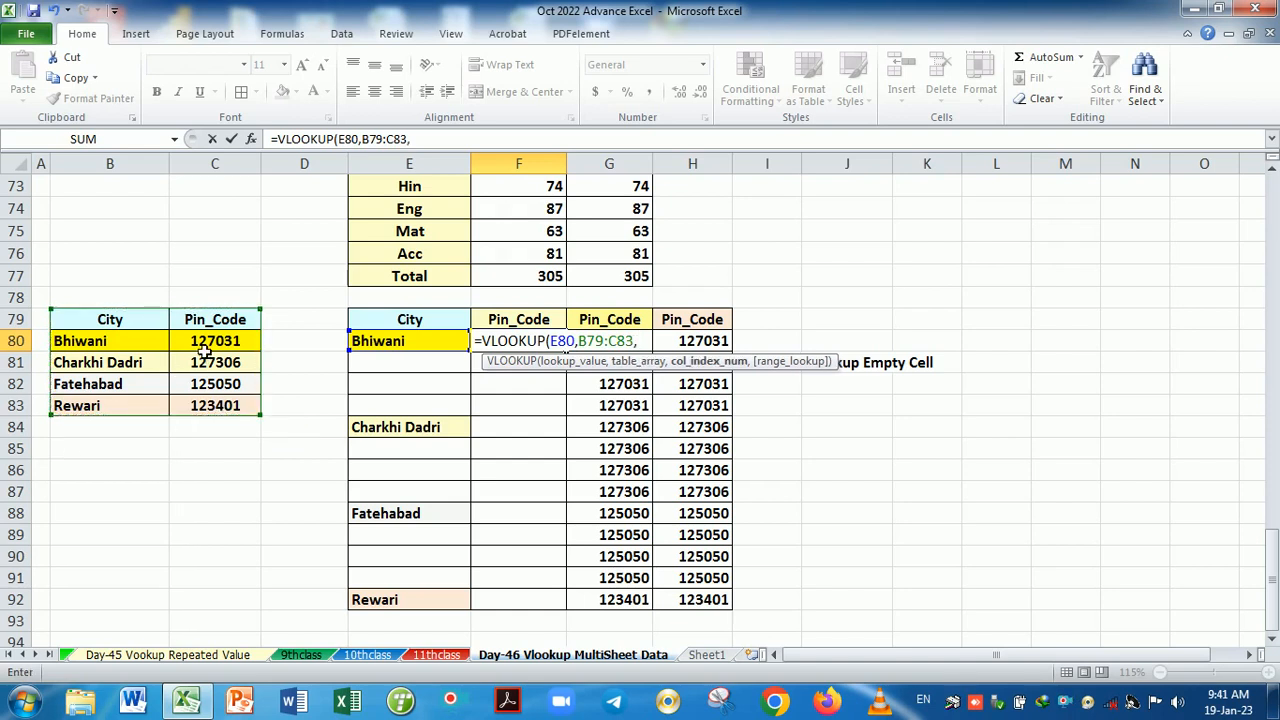
pyautogui.write('2,0')
pyautogui.press('Return')
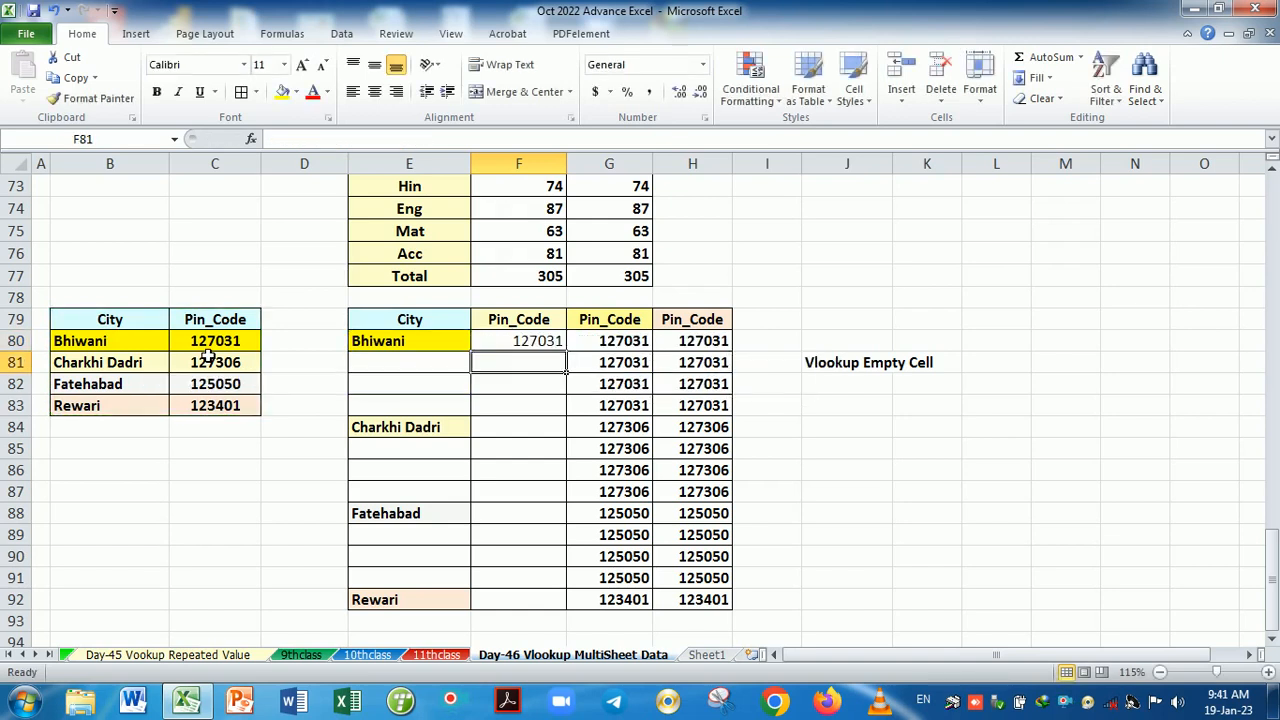
pyautogui.click(536, 345)
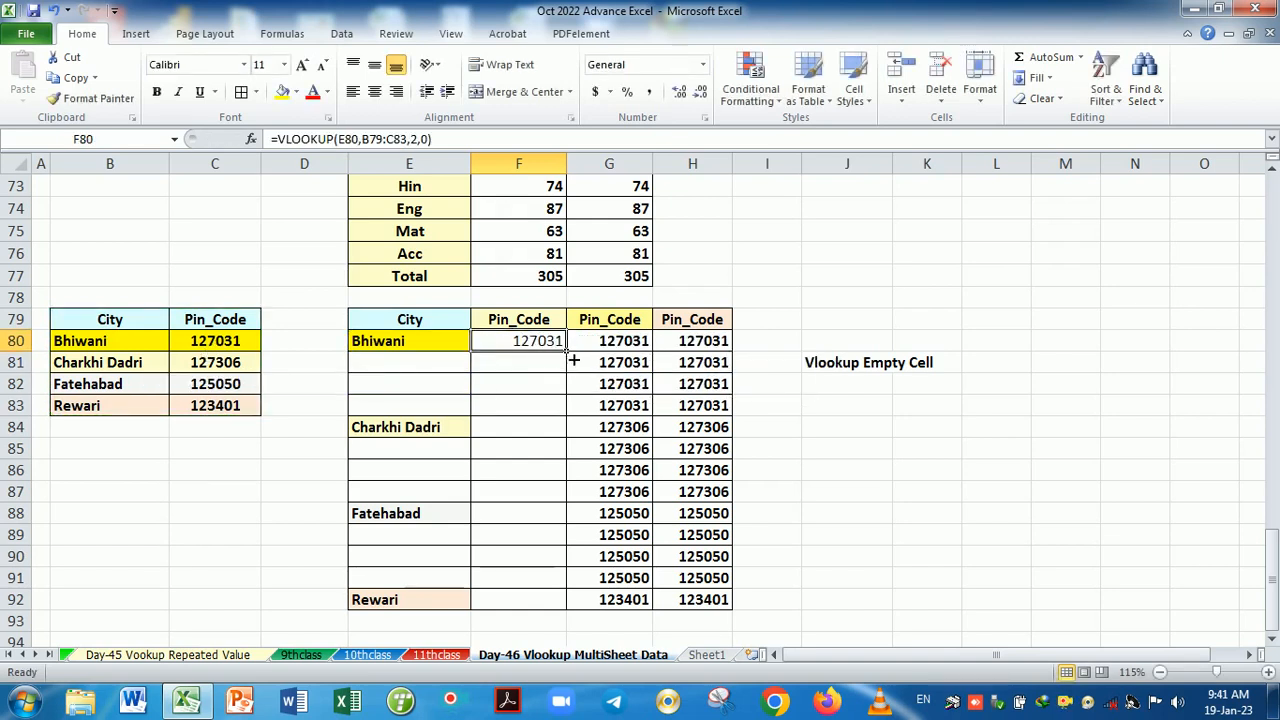
pyautogui.moveTo(574, 360); pyautogui.dragTo(561, 614)
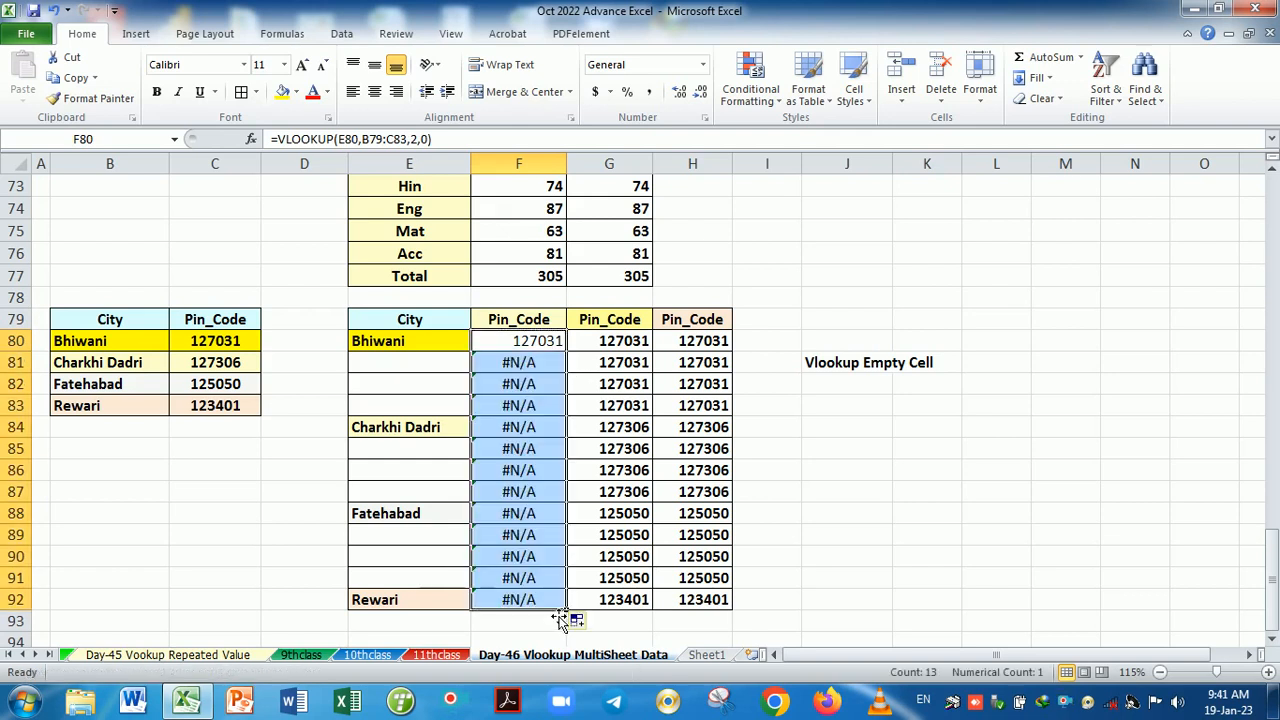
# - Make the F80 formula's table array absolute as $B$79:$C$83 and fill the formula down to F92 again
pyautogui.doubleClick(530, 348)
pyautogui.moveTo(579, 341); pyautogui.dragTo(617, 341)
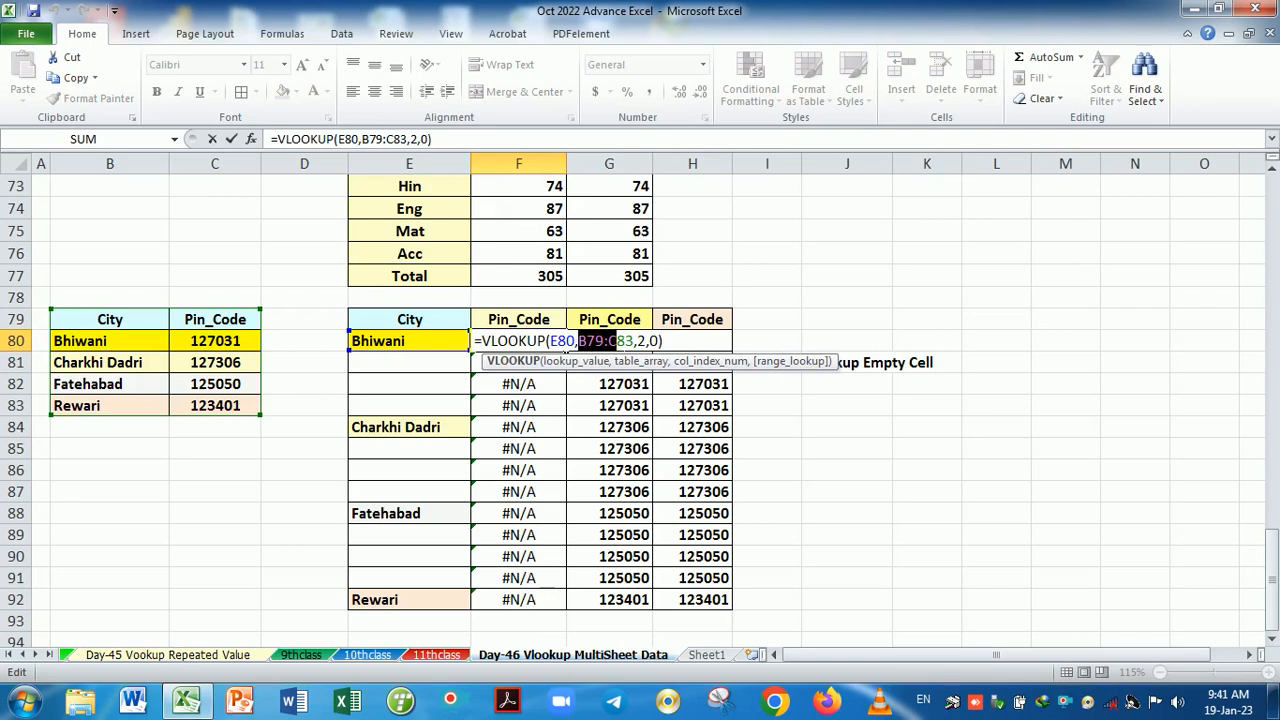
pyautogui.press('F4')
pyautogui.press('Return')
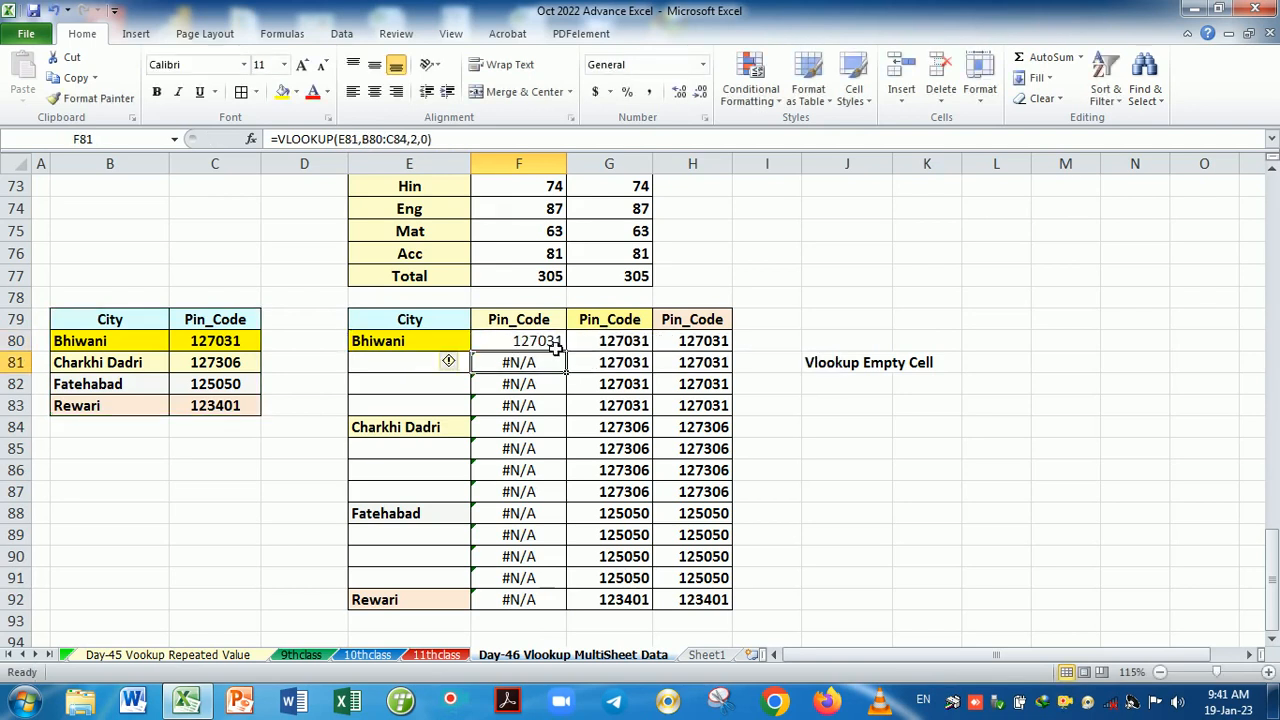
pyautogui.press('Up')
pyautogui.moveTo(574, 357); pyautogui.dragTo(566, 608)
# - Examine the column F lookup results beside the filled city cells and beside the empty city cells
pyautogui.click(506, 427)
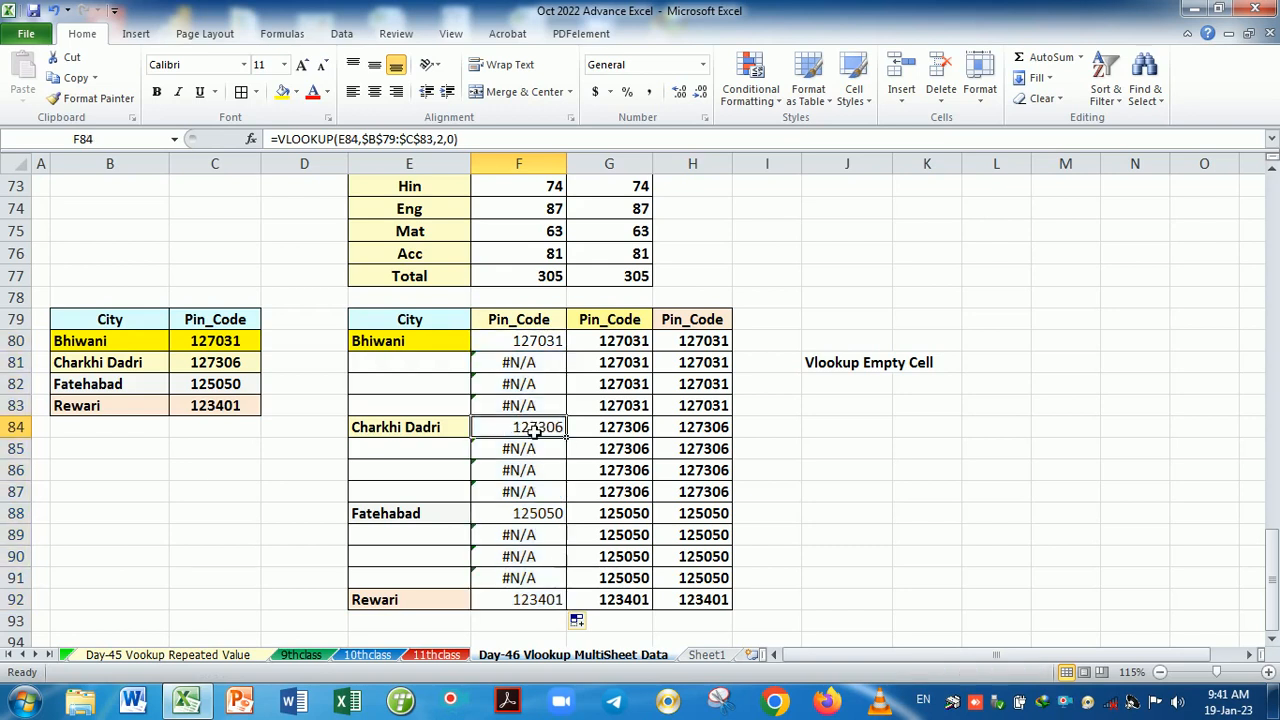
pyautogui.click(492, 520)
pyautogui.click(512, 602)
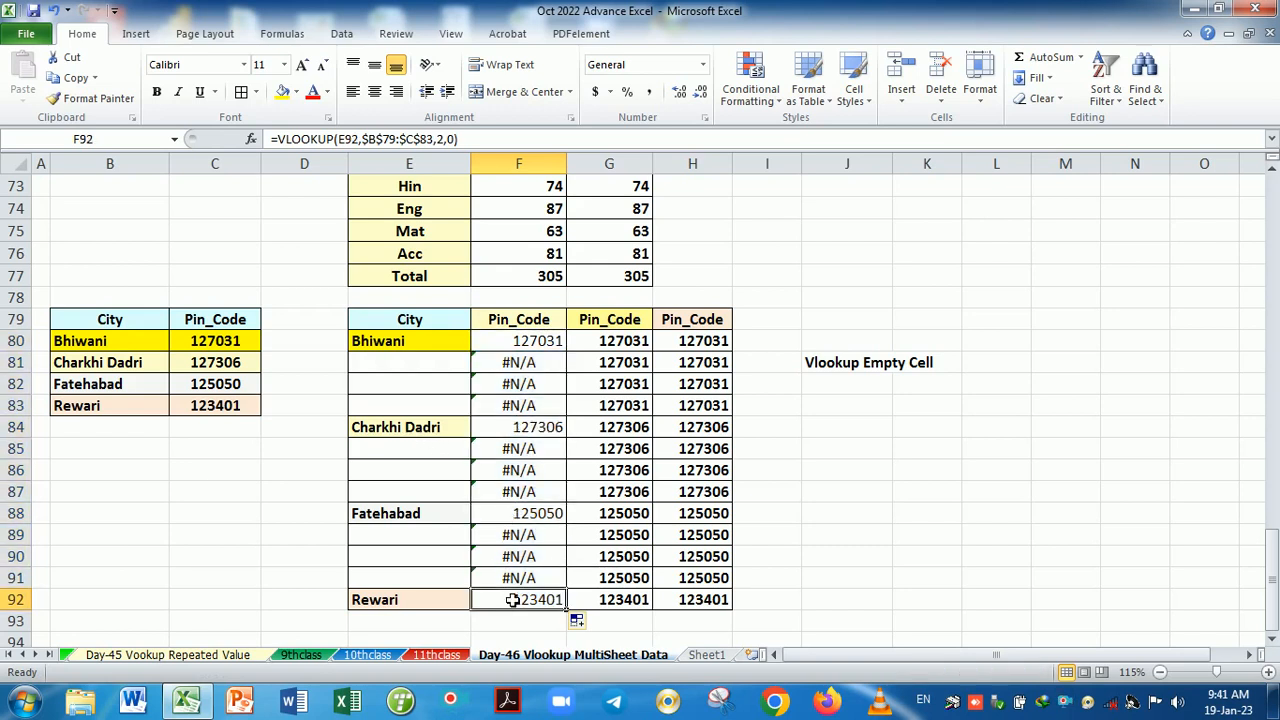
pyautogui.click(519, 365)
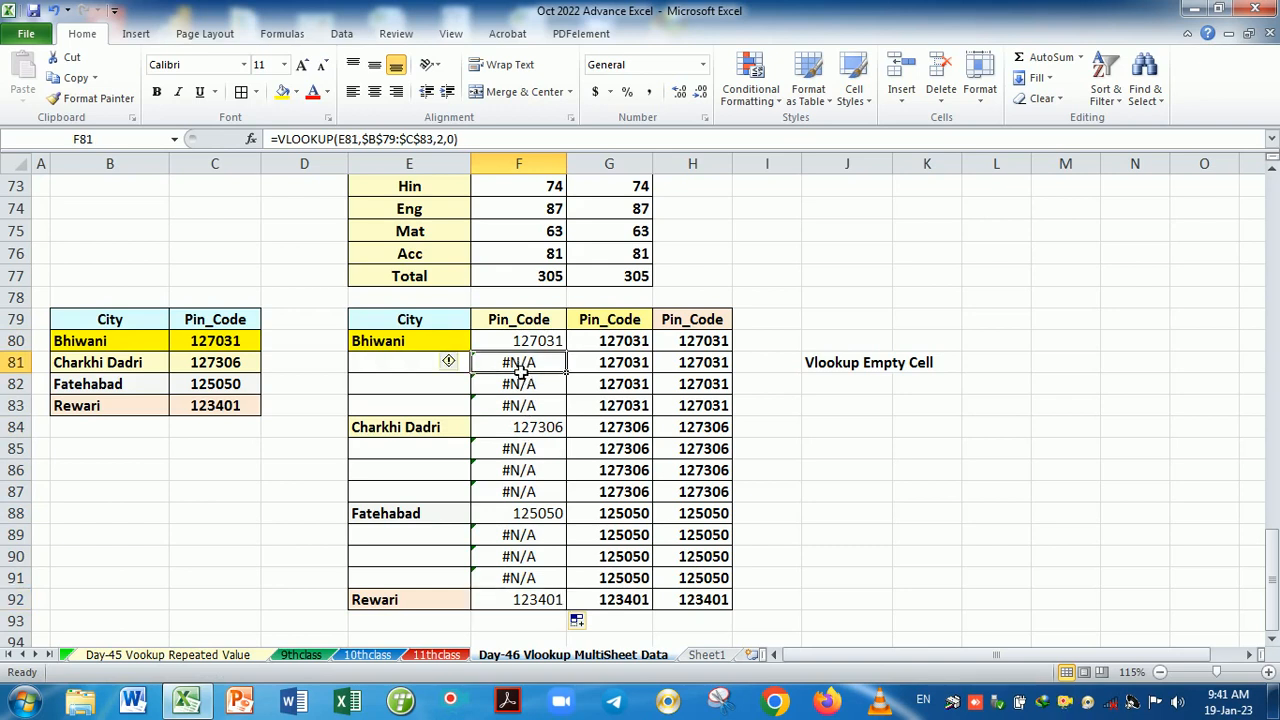
pyautogui.moveTo(519, 370); pyautogui.dragTo(518, 405)
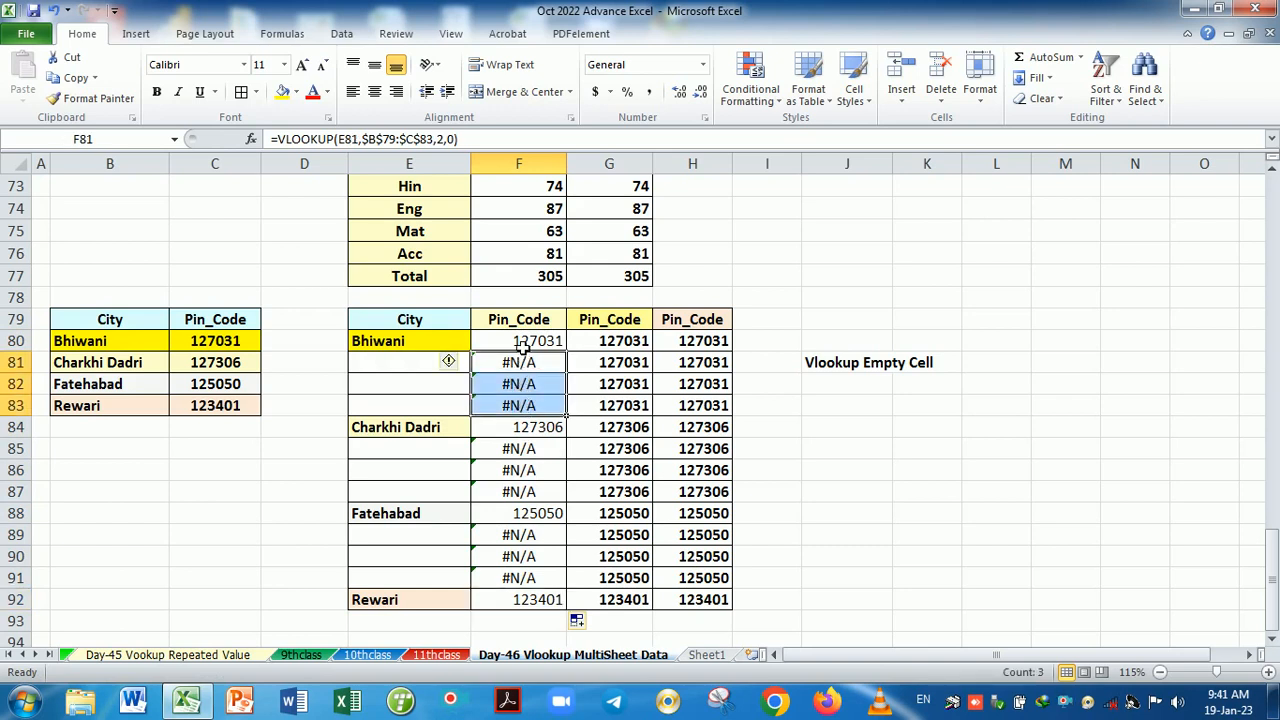
pyautogui.moveTo(520, 345); pyautogui.dragTo(527, 404)
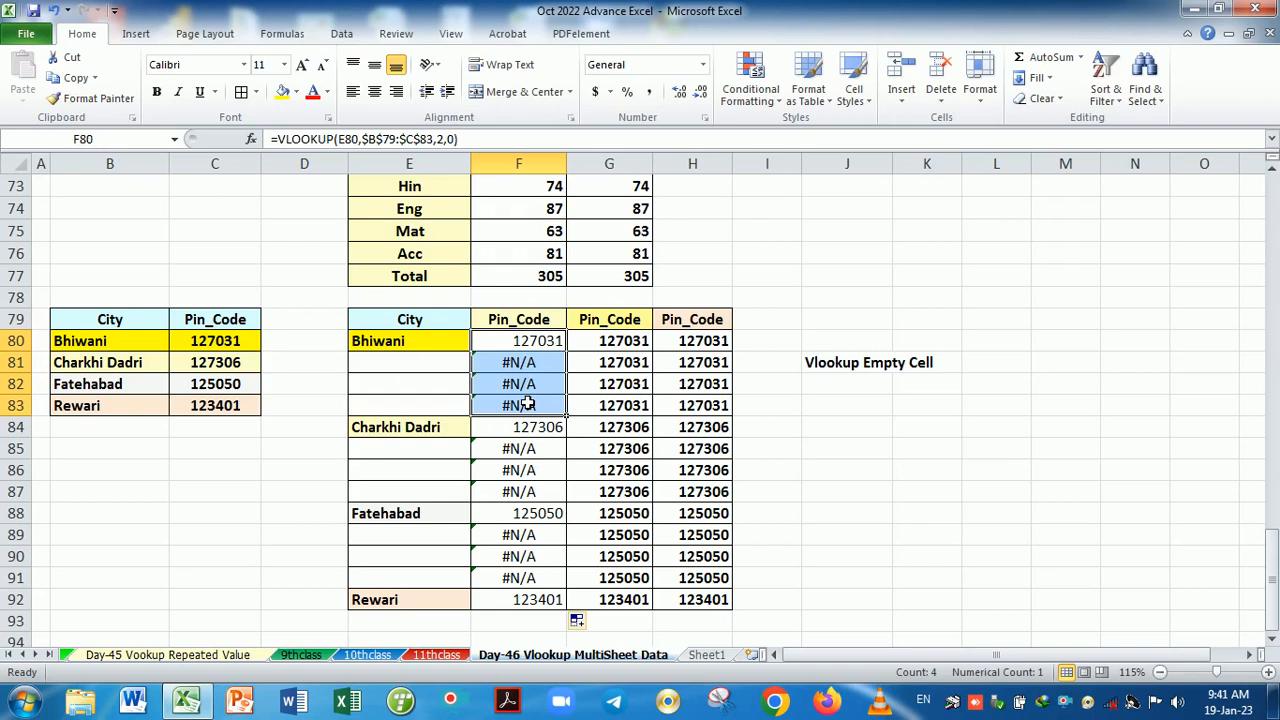
pyautogui.click(532, 437)
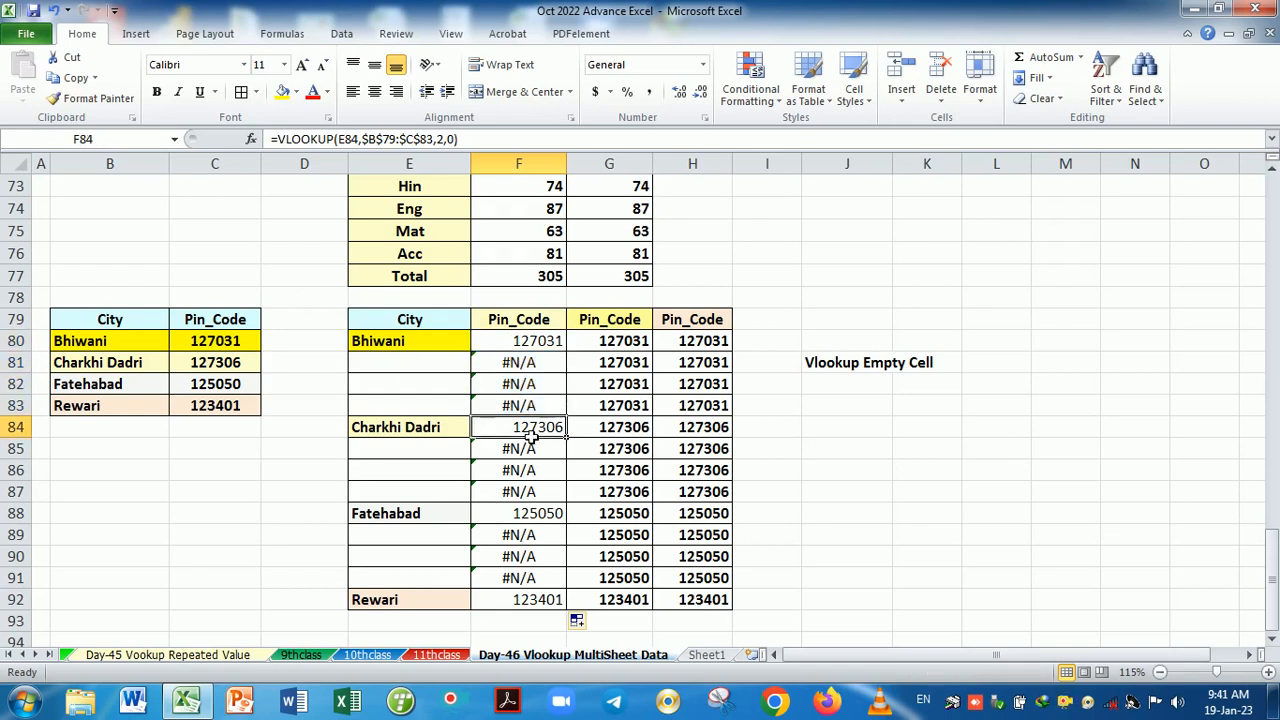
pyautogui.click(537, 345)
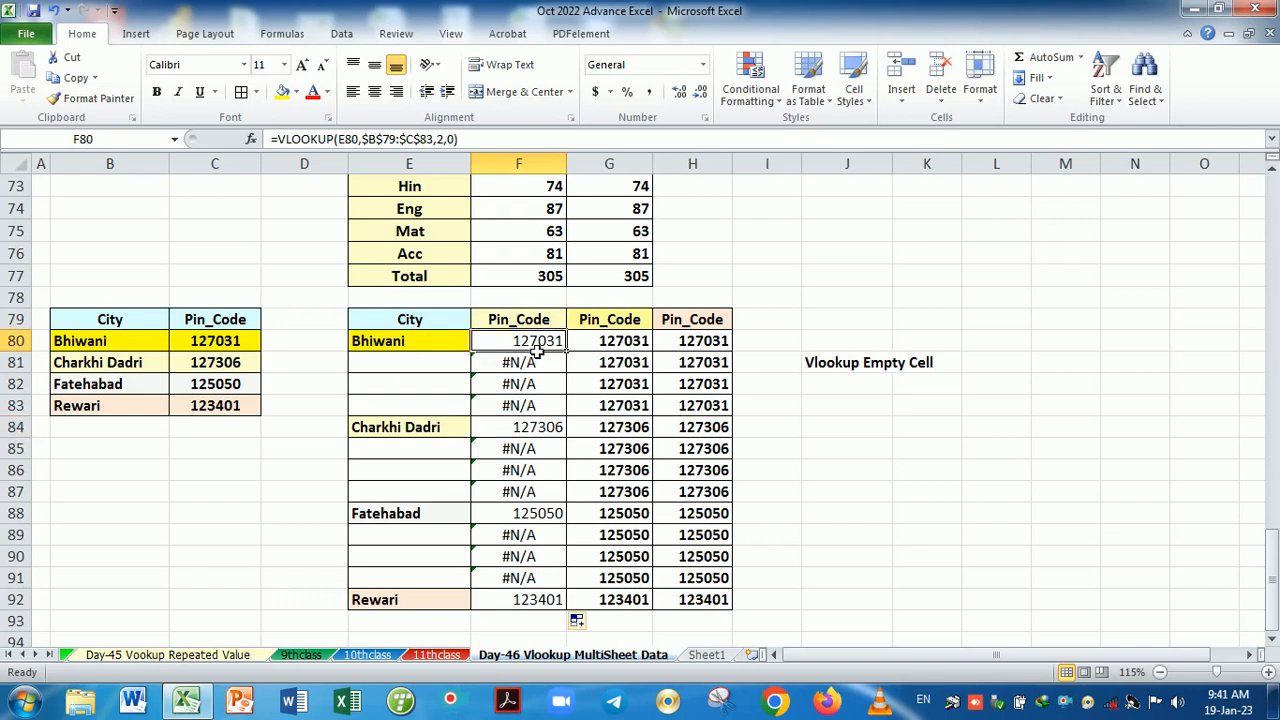
# - Clear the existing formulas from the second Pin_Code column, G80:G92
pyautogui.click(620, 348)
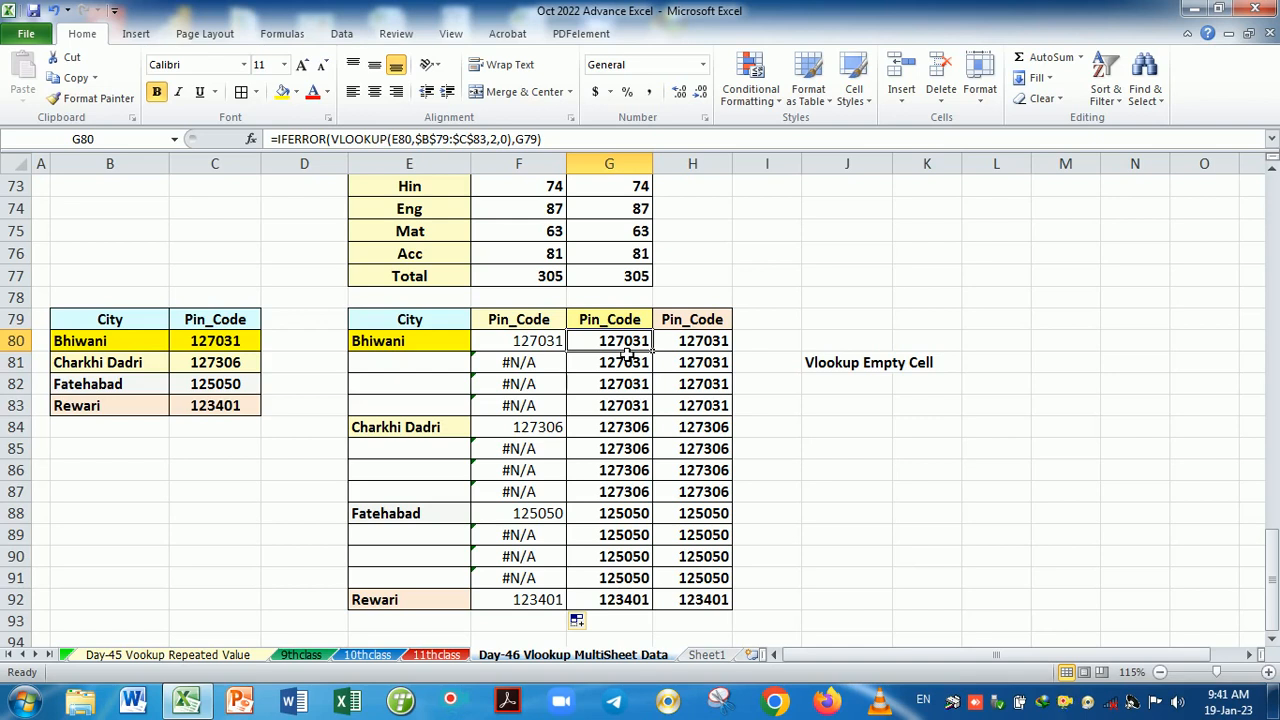
pyautogui.hotkey('shift', 'Down')
pyautogui.hotkey('shift', 'Down')
pyautogui.hotkey('shift', 'Down')
pyautogui.hotkey('shift', 'Down')
pyautogui.hotkey('shift', 'Down')
pyautogui.hotkey('shift', 'Down')
pyautogui.hotkey('shift', 'Down')
pyautogui.hotkey('shift', 'Down')
pyautogui.hotkey('shift', 'Down')
pyautogui.hotkey('shift', 'Down')
pyautogui.hotkey('shift', 'Down')
pyautogui.hotkey('shift', 'Down')
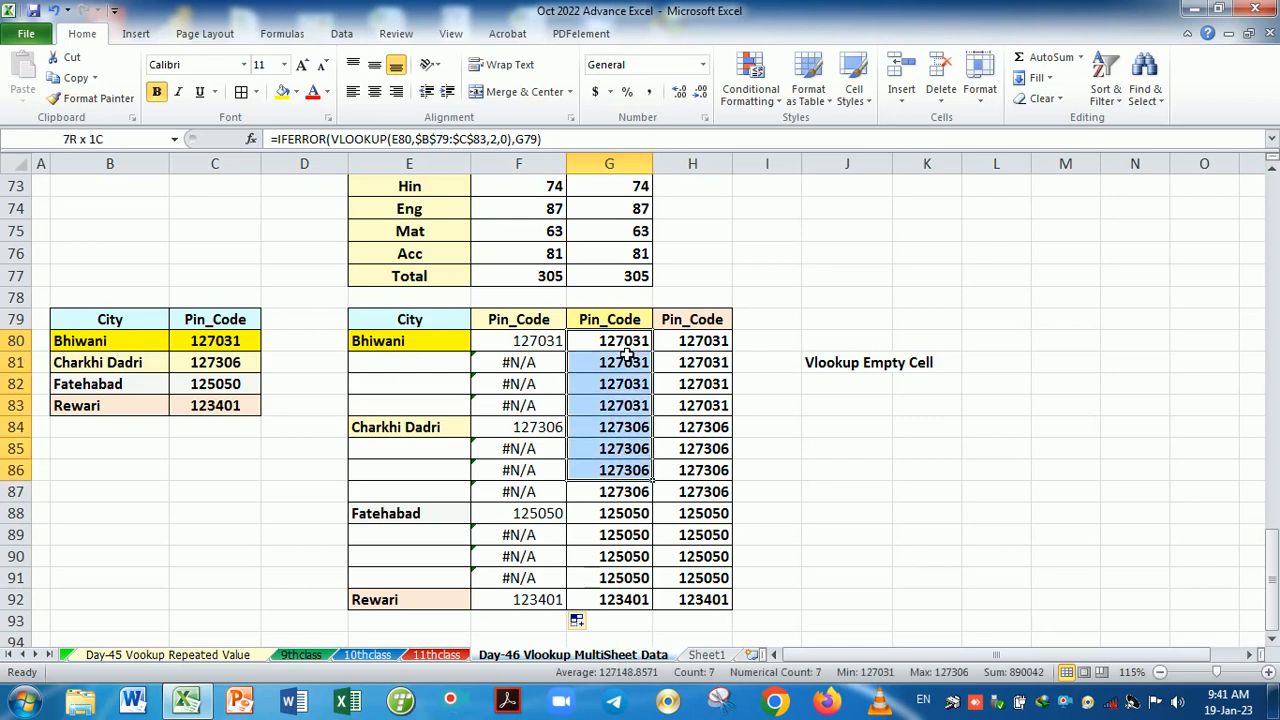
pyautogui.press('Delete')
pyautogui.press('Up')
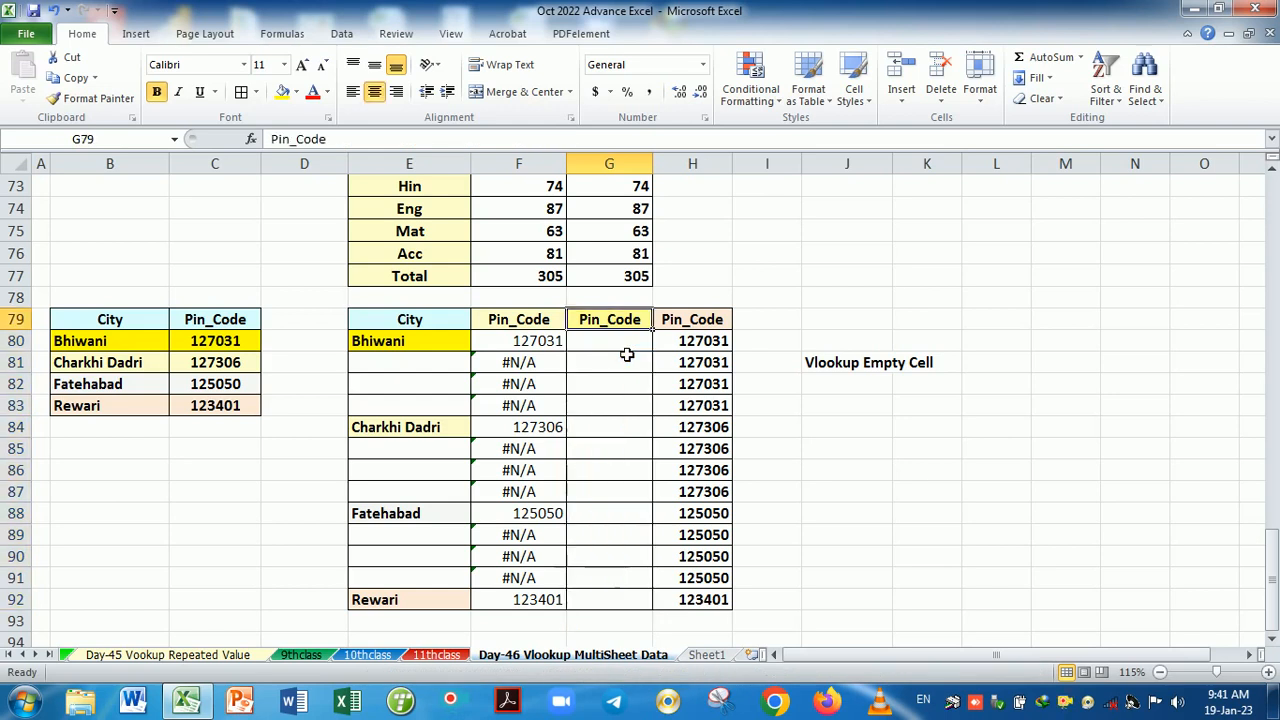
# - Start an IFERROR formula in G80 whose value argument is VLOOKUP(E80,B79:C83,2,0)
pyautogui.press('Down')
pyautogui.write('=if')
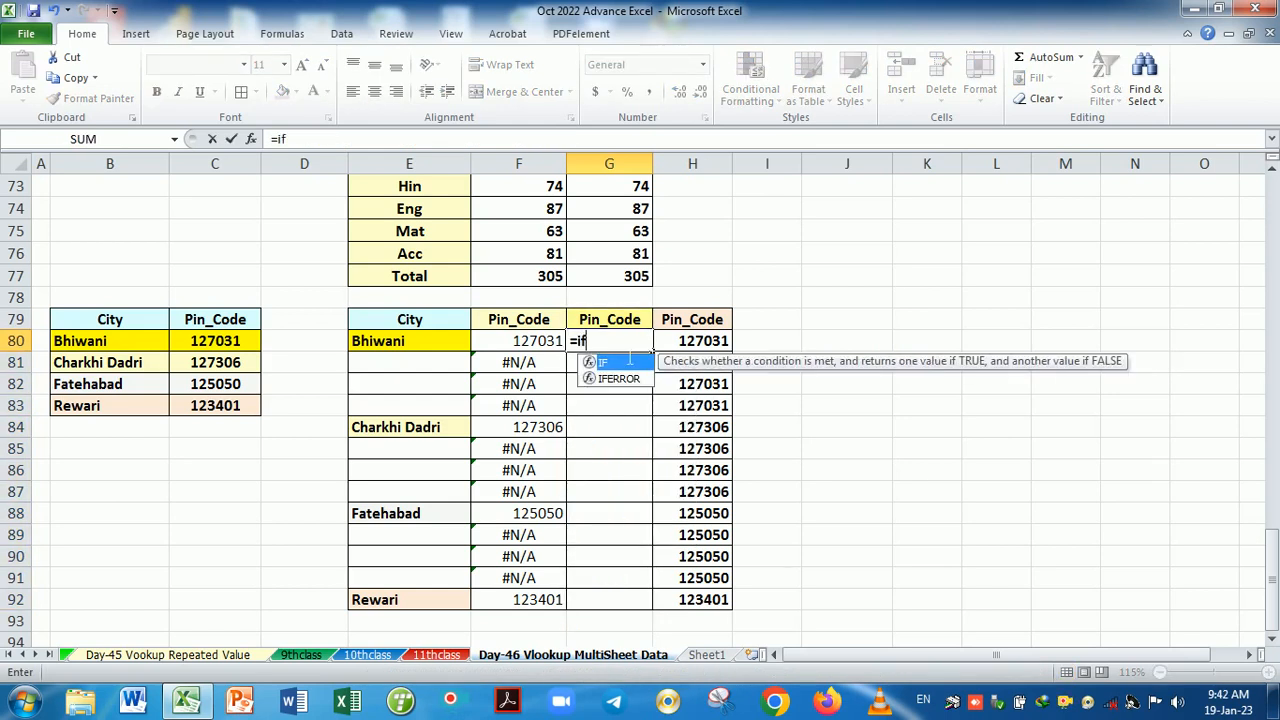
pyautogui.press('Down')
pyautogui.press('Tab')
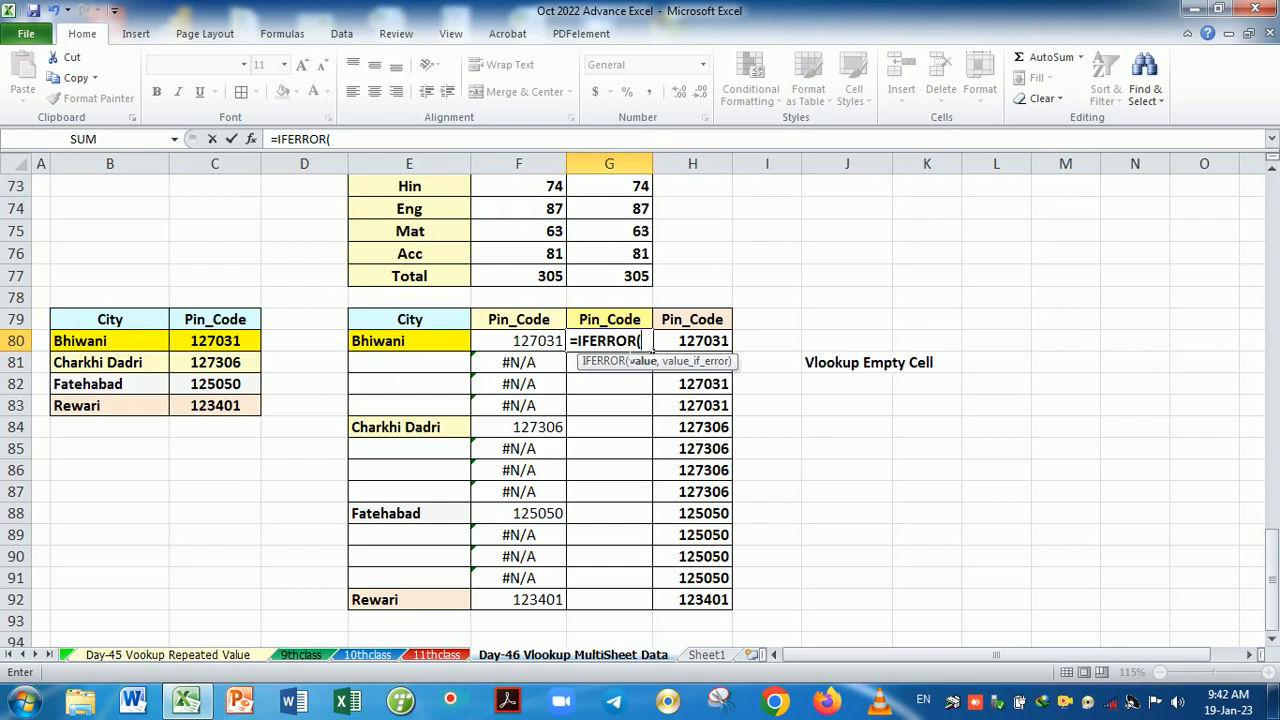
pyautogui.write('vl')
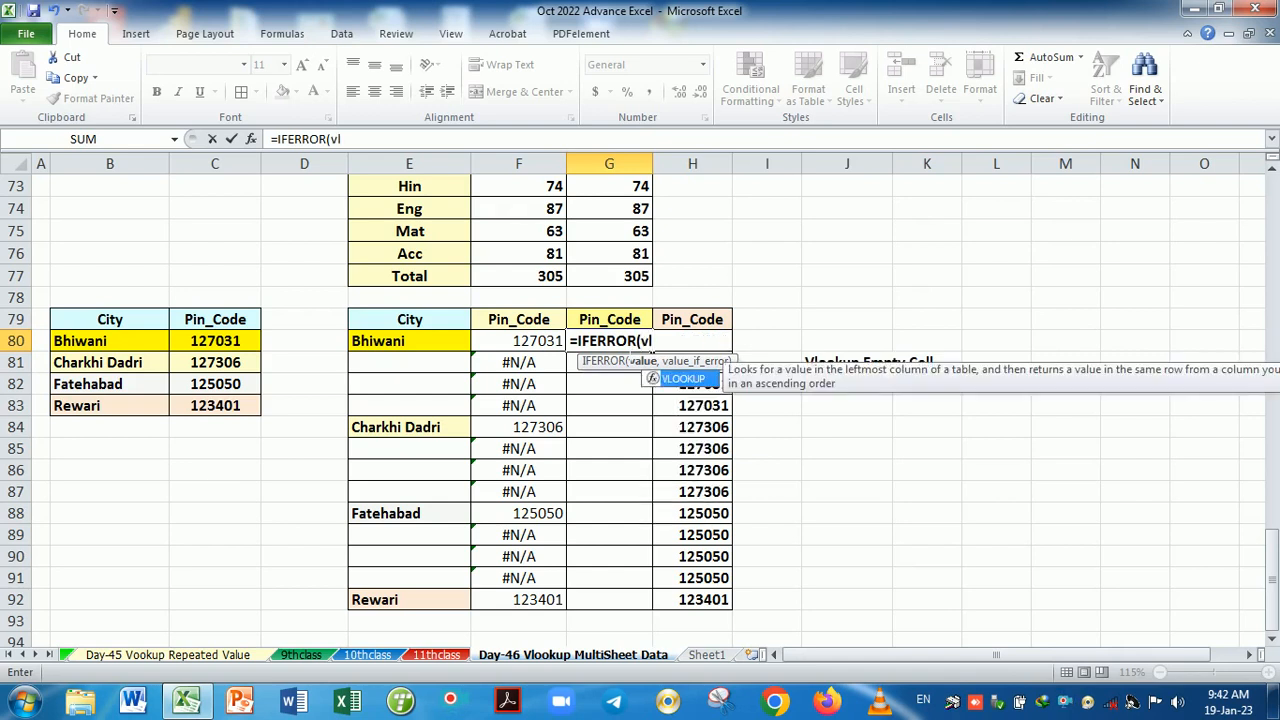
pyautogui.press('Tab')
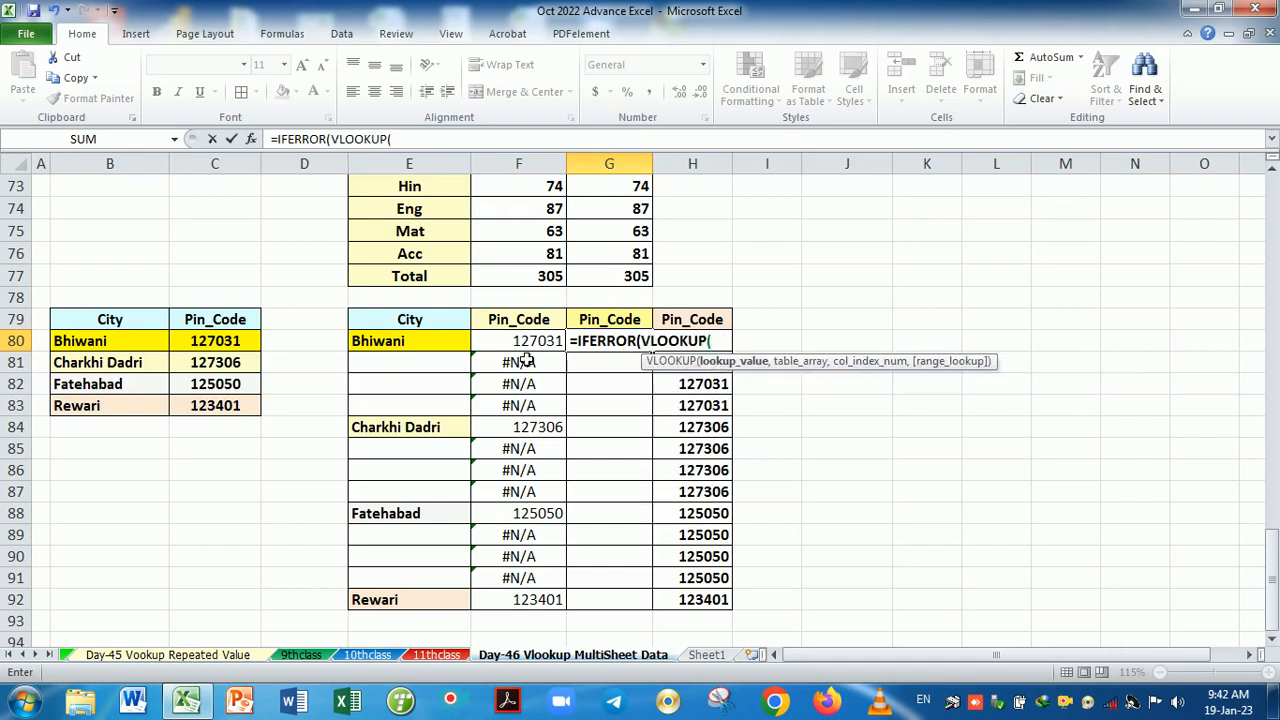
pyautogui.click(443, 344)
pyautogui.write(',')
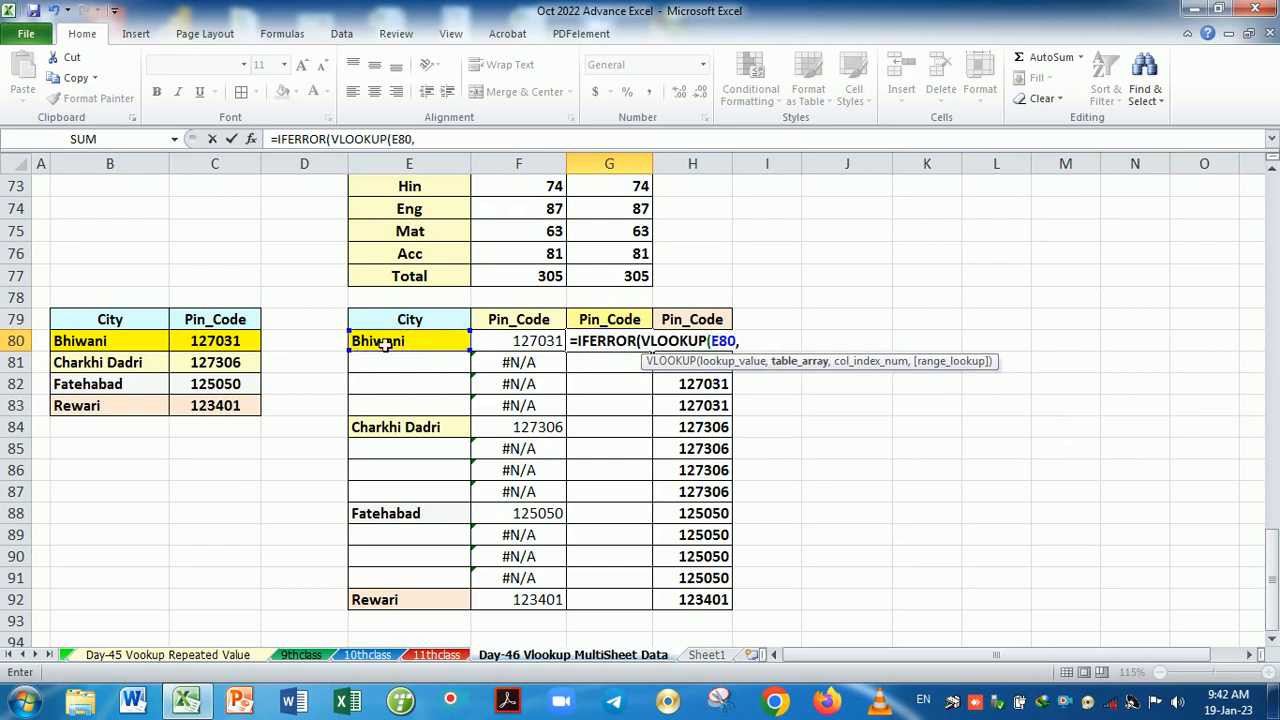
pyautogui.moveTo(110, 325); pyautogui.dragTo(206, 408)
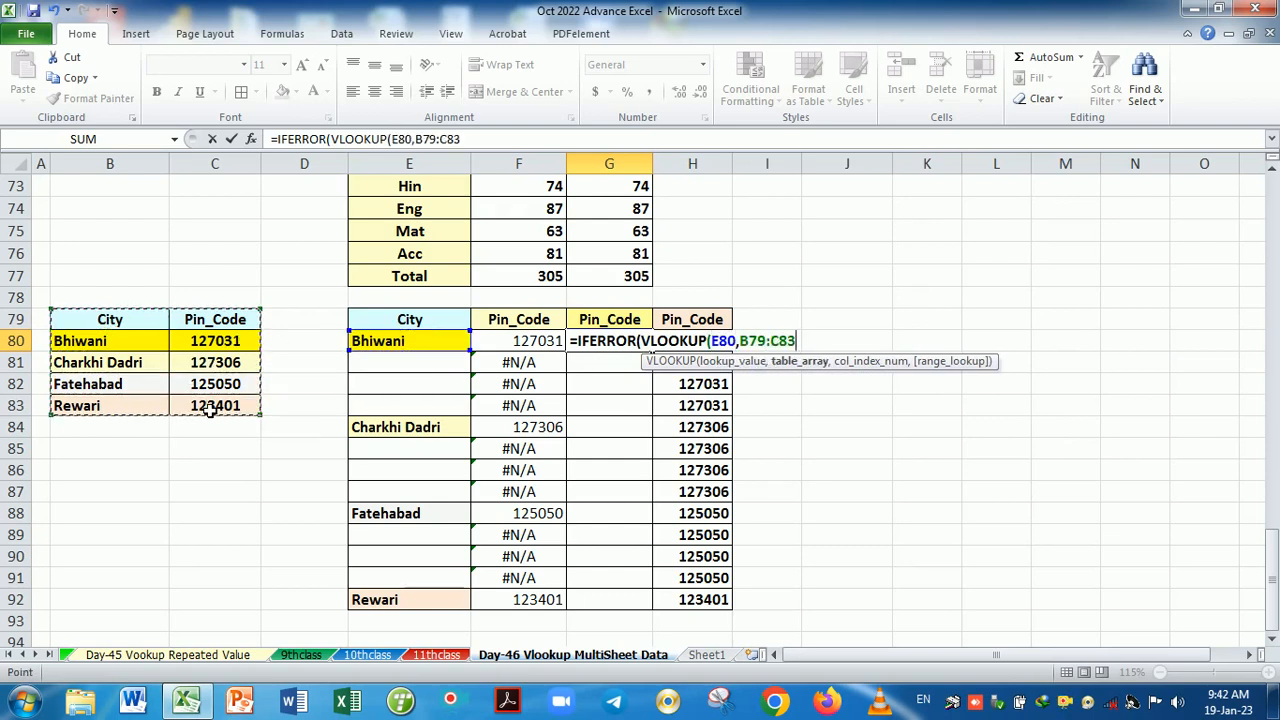
pyautogui.write(',')
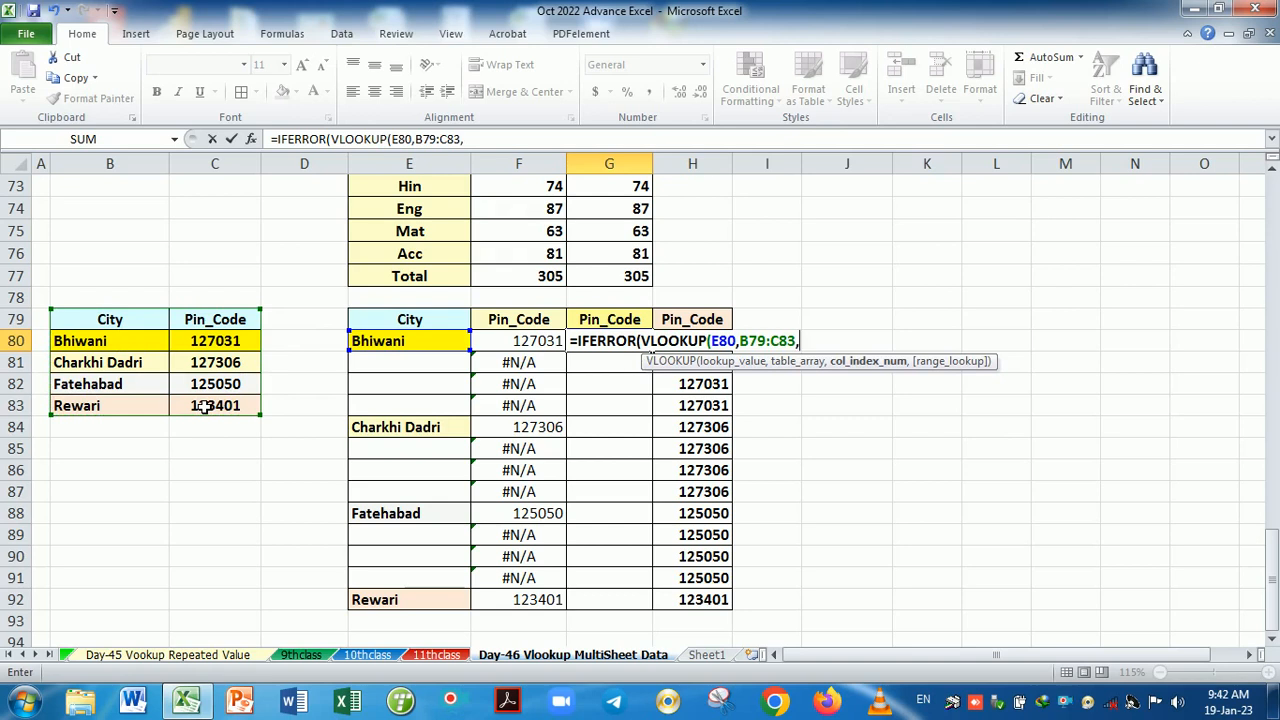
pyautogui.write('2,0)')
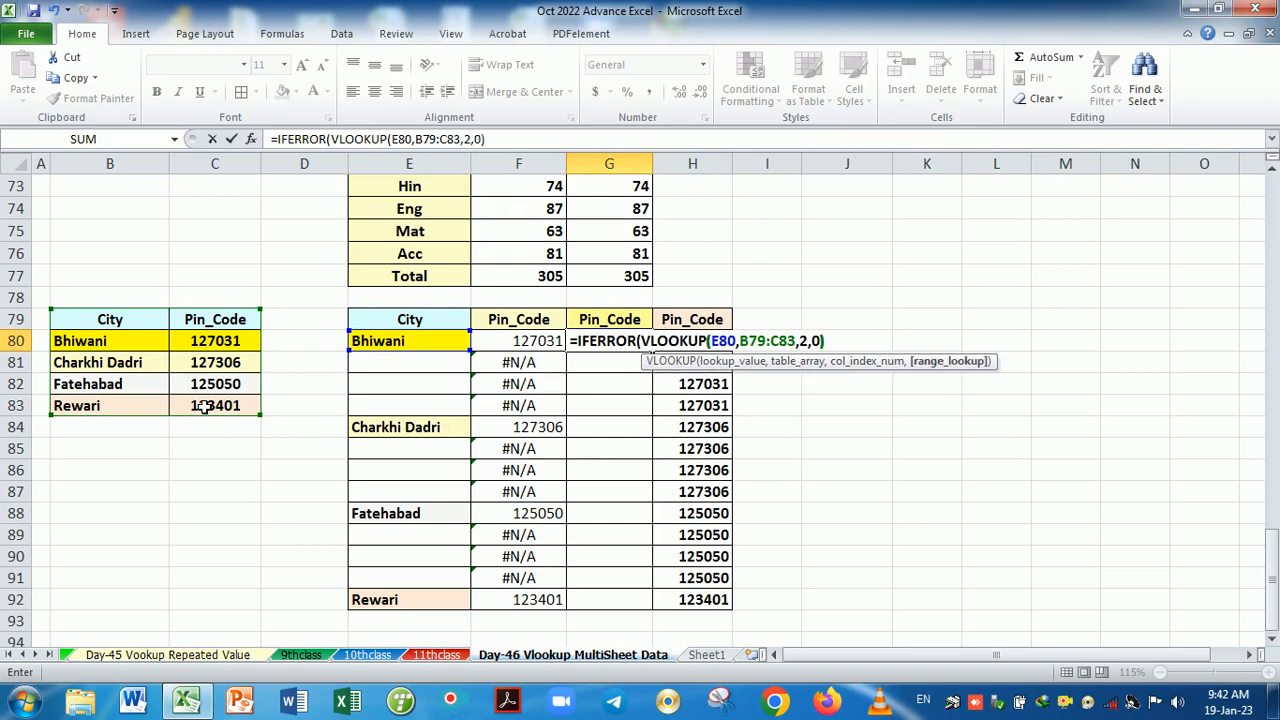
# - Complete the G80 formula with G79 as the value if error and fill it down to G92
pyautogui.write(',')
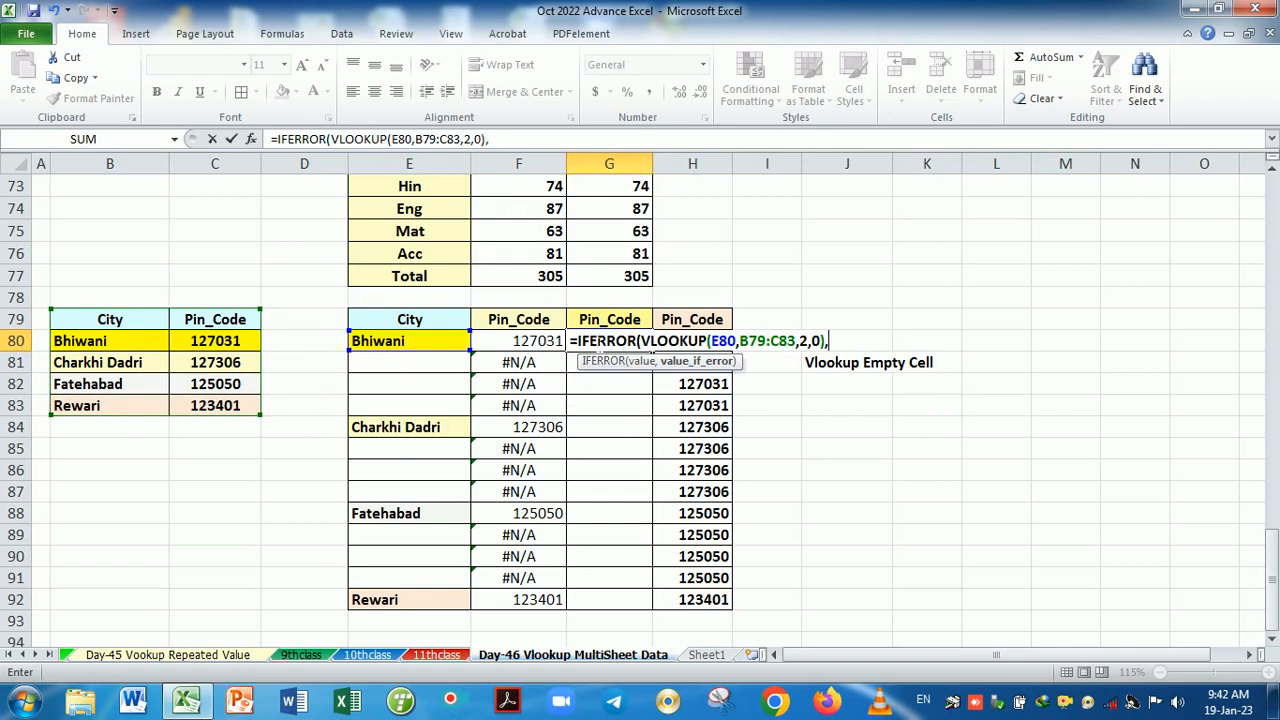
pyautogui.click(603, 324)
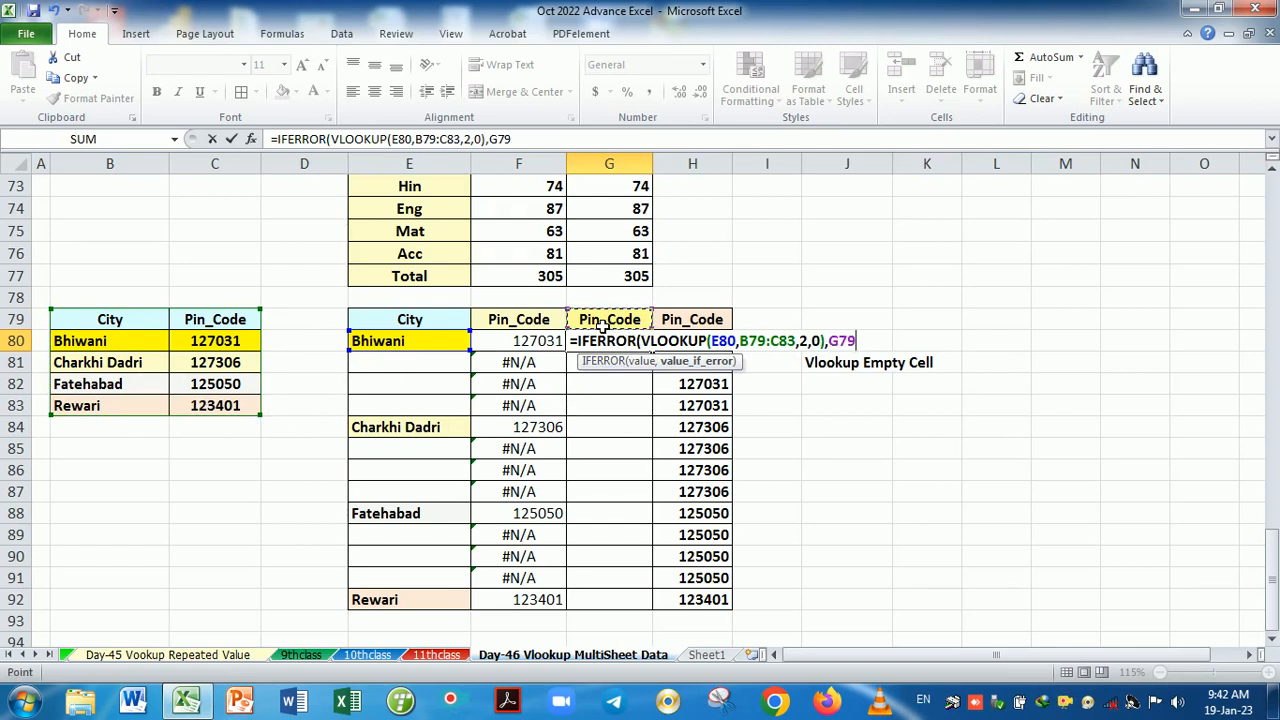
pyautogui.press('Return')
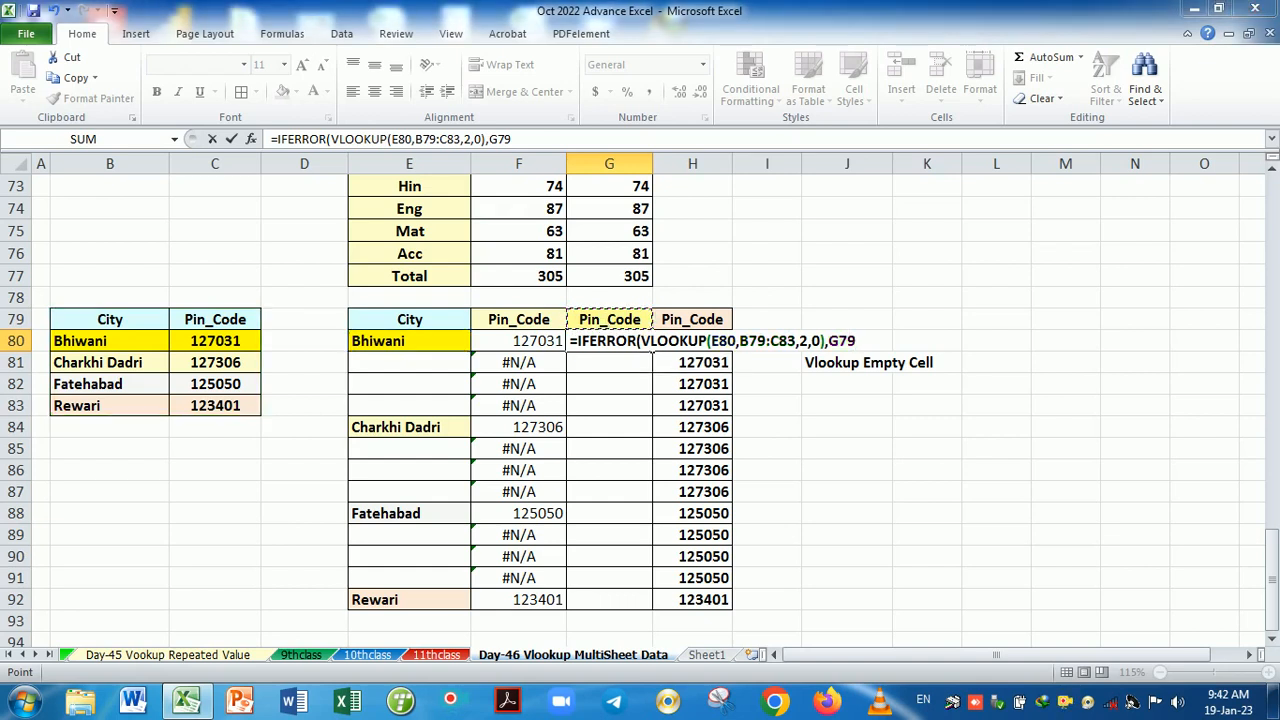
pyautogui.press('Return')
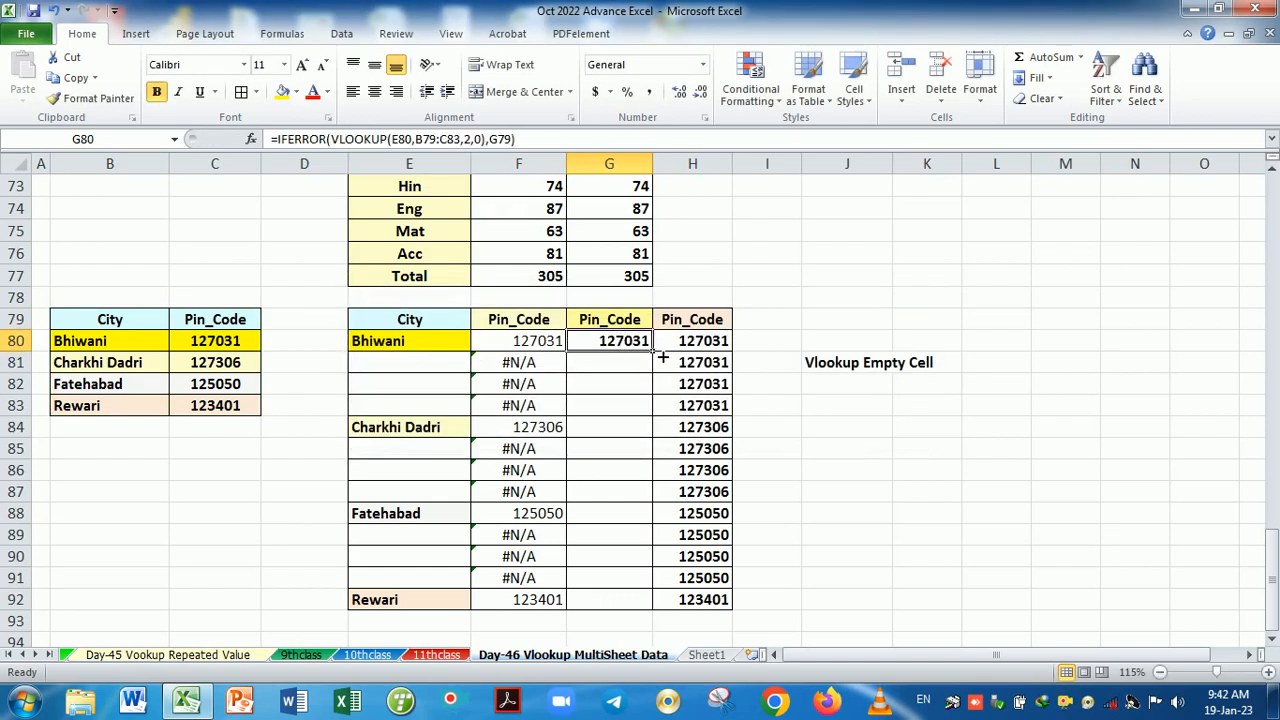
pyautogui.click(662, 356)
pyautogui.click(648, 349)
pyautogui.doubleClick(656, 356)
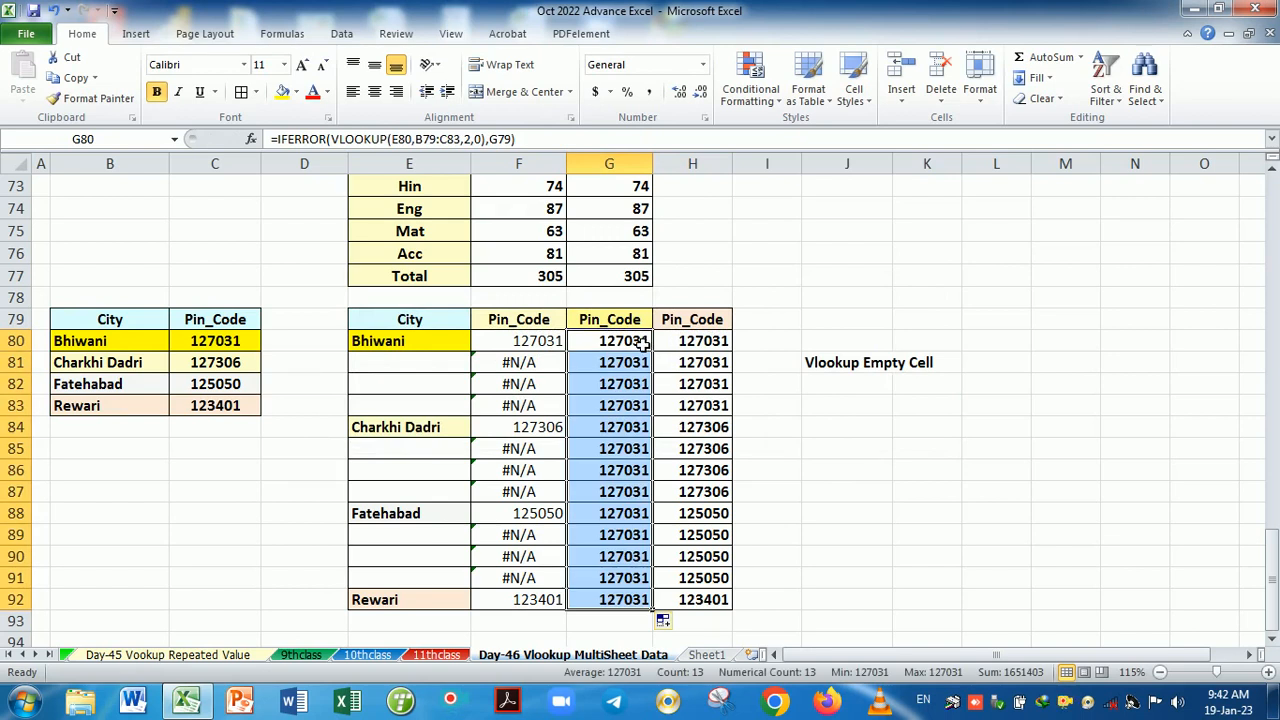
# - Make the G80 formula's table array absolute as $B$79:$C$83 and fill the formula down to G92 again
pyautogui.click(643, 342)
pyautogui.doubleClick(636, 343)
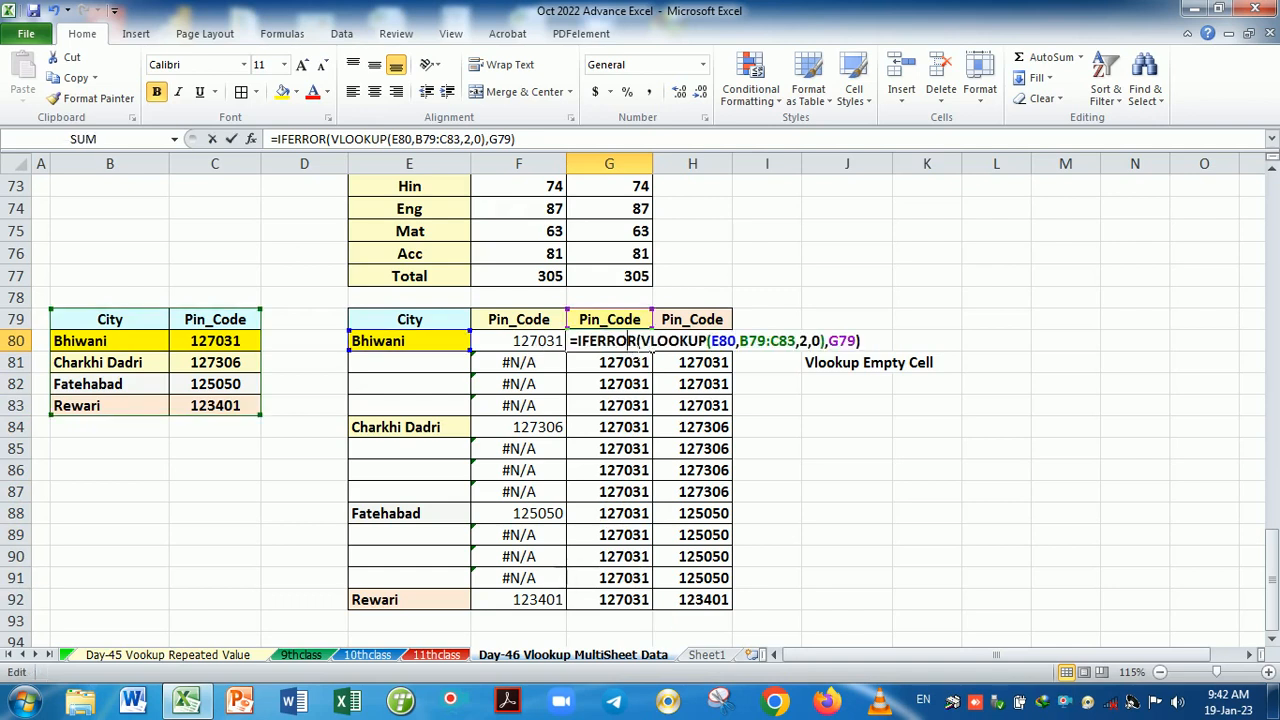
pyautogui.moveTo(748, 341); pyautogui.dragTo(780, 341)
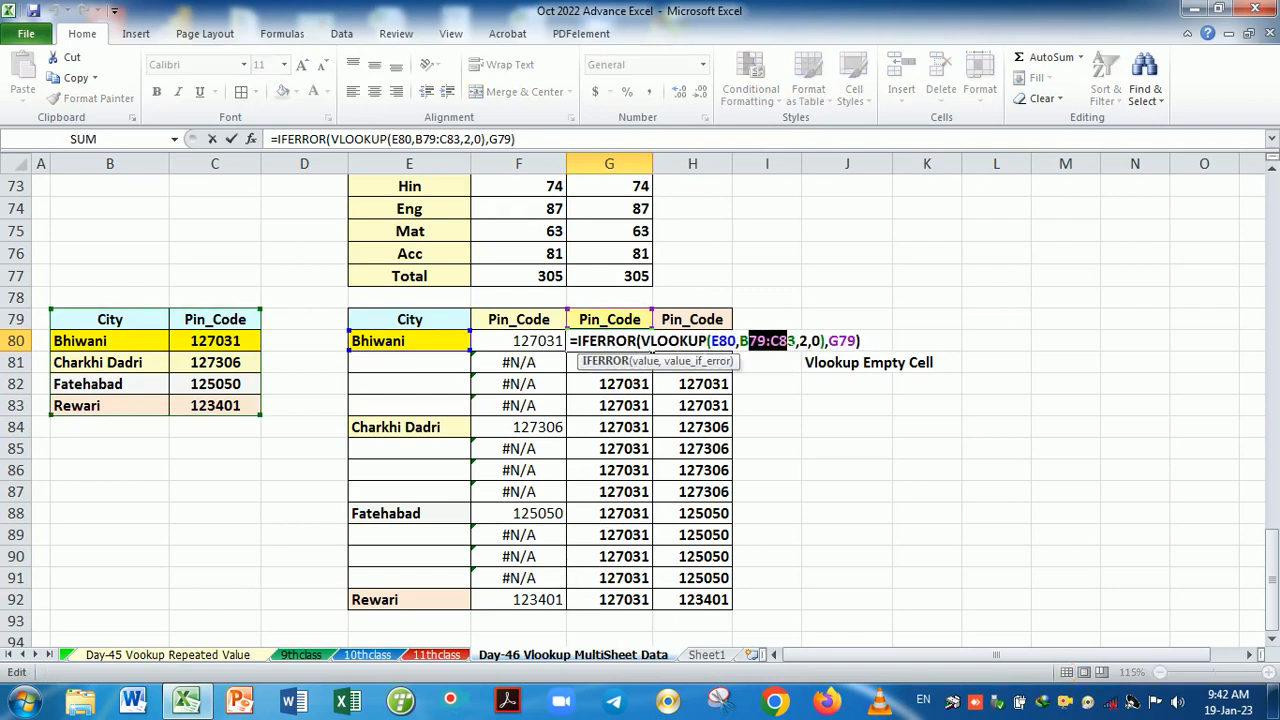
pyautogui.press('F4')
pyautogui.press('Return')
pyautogui.click(628, 346)
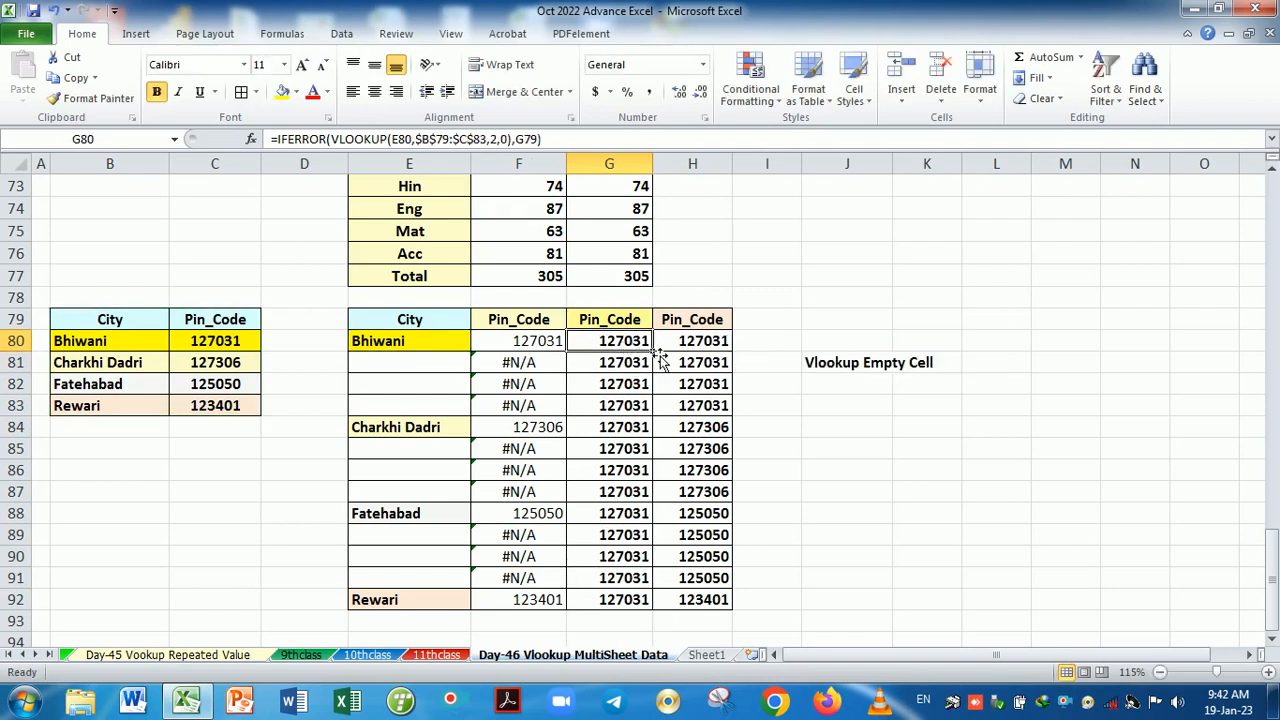
pyautogui.doubleClick(660, 358)
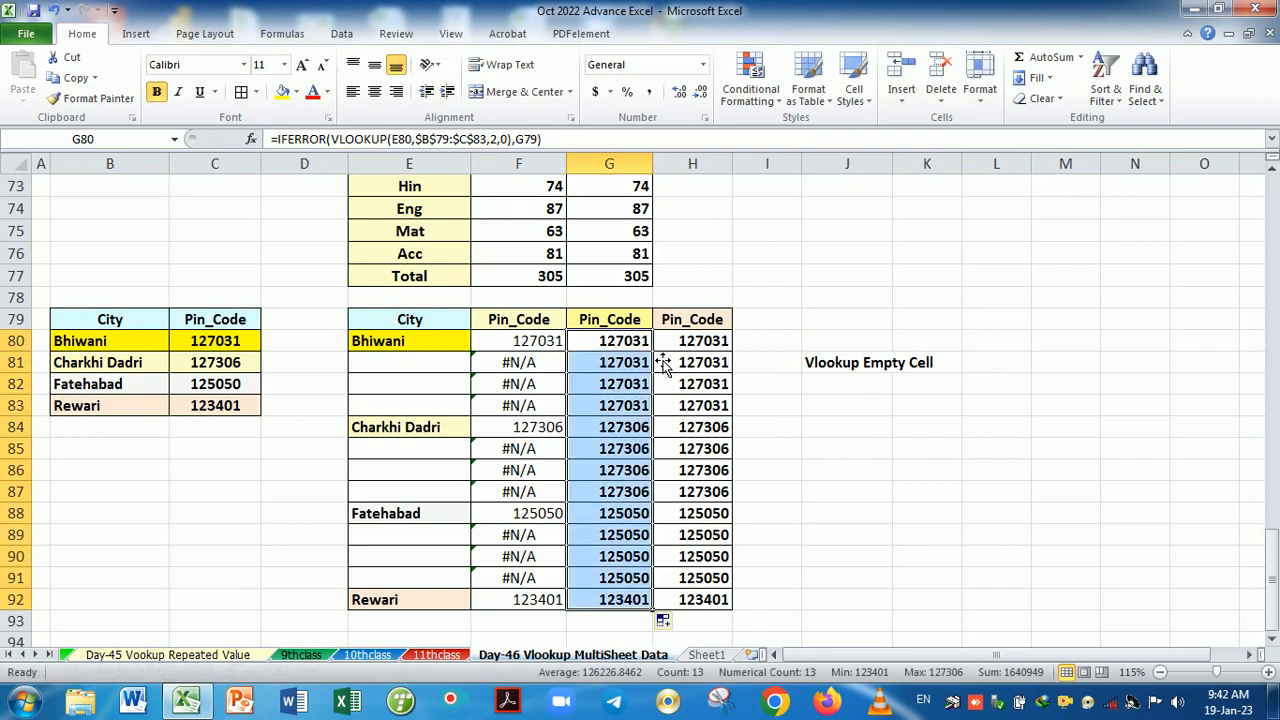
# - Examine the column G pin codes for each city group and the existing results in H80:H92
pyautogui.moveTo(640, 346); pyautogui.dragTo(638, 405)
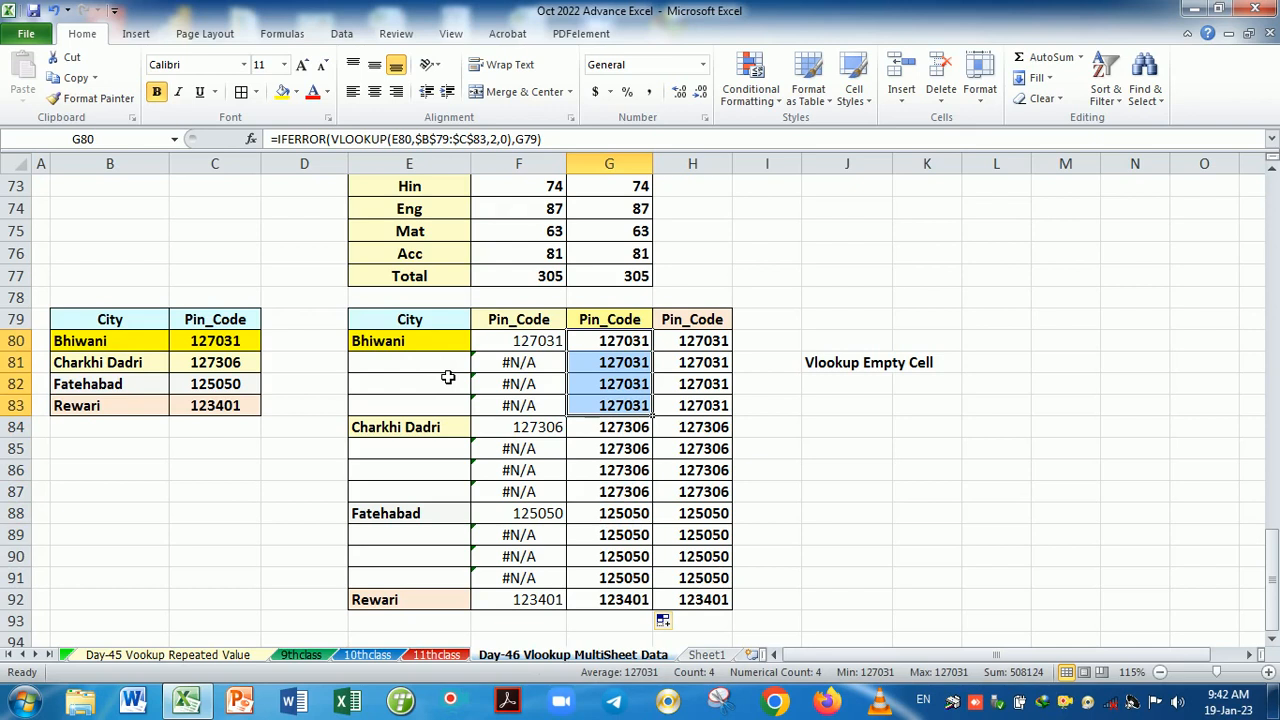
pyautogui.moveTo(618, 348); pyautogui.dragTo(624, 502)
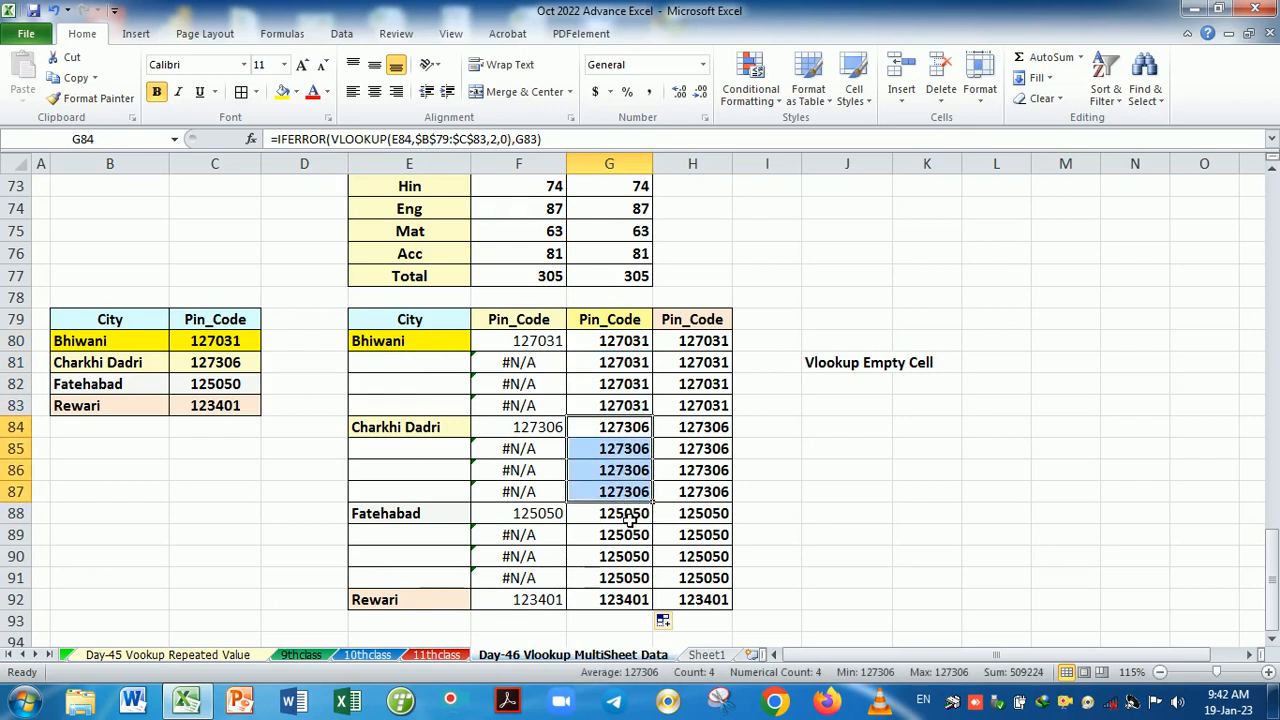
pyautogui.moveTo(626, 518); pyautogui.dragTo(624, 578)
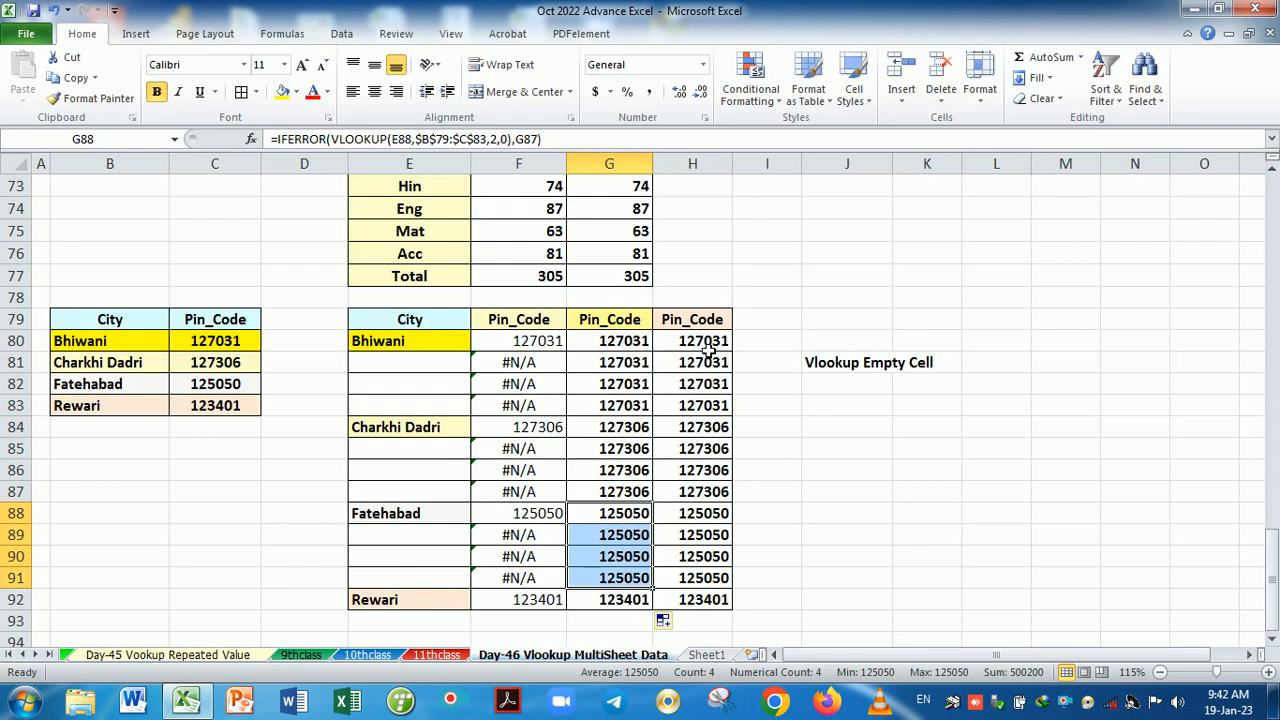
pyautogui.moveTo(703, 341); pyautogui.dragTo(708, 600)
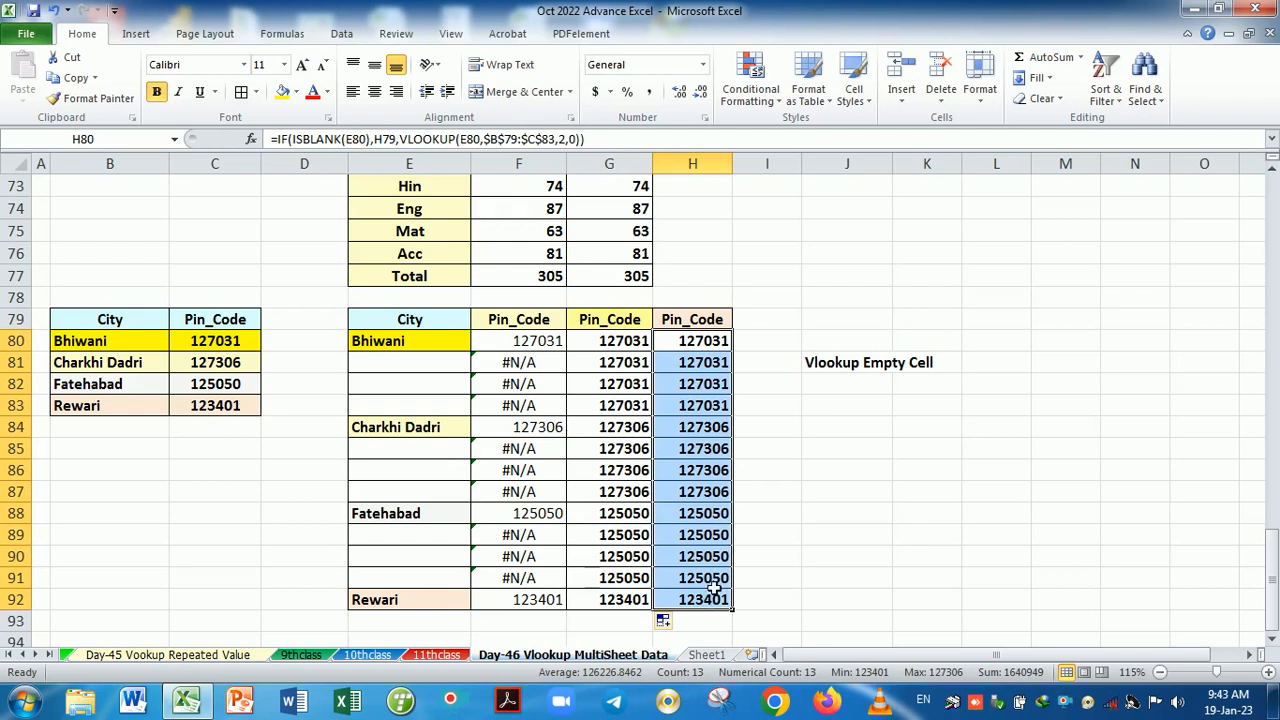
pyautogui.moveTo(805, 171); pyautogui.dragTo(834, 170)
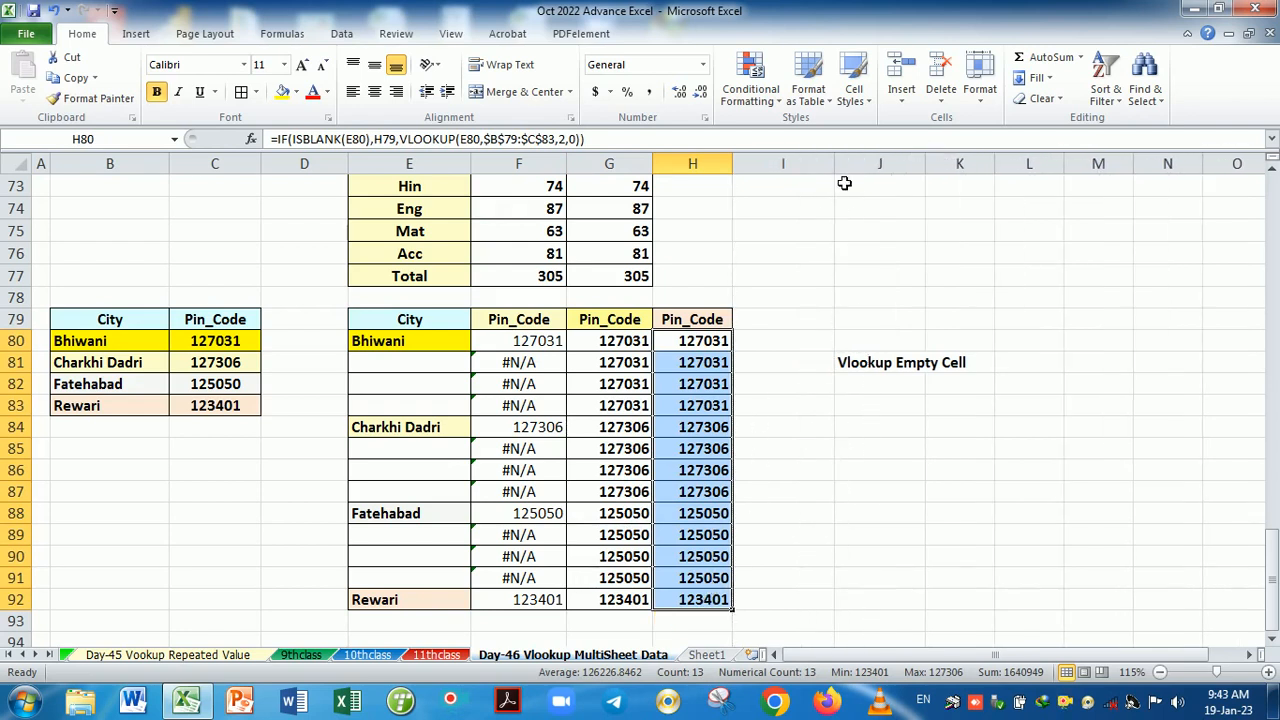
pyautogui.click(790, 345)
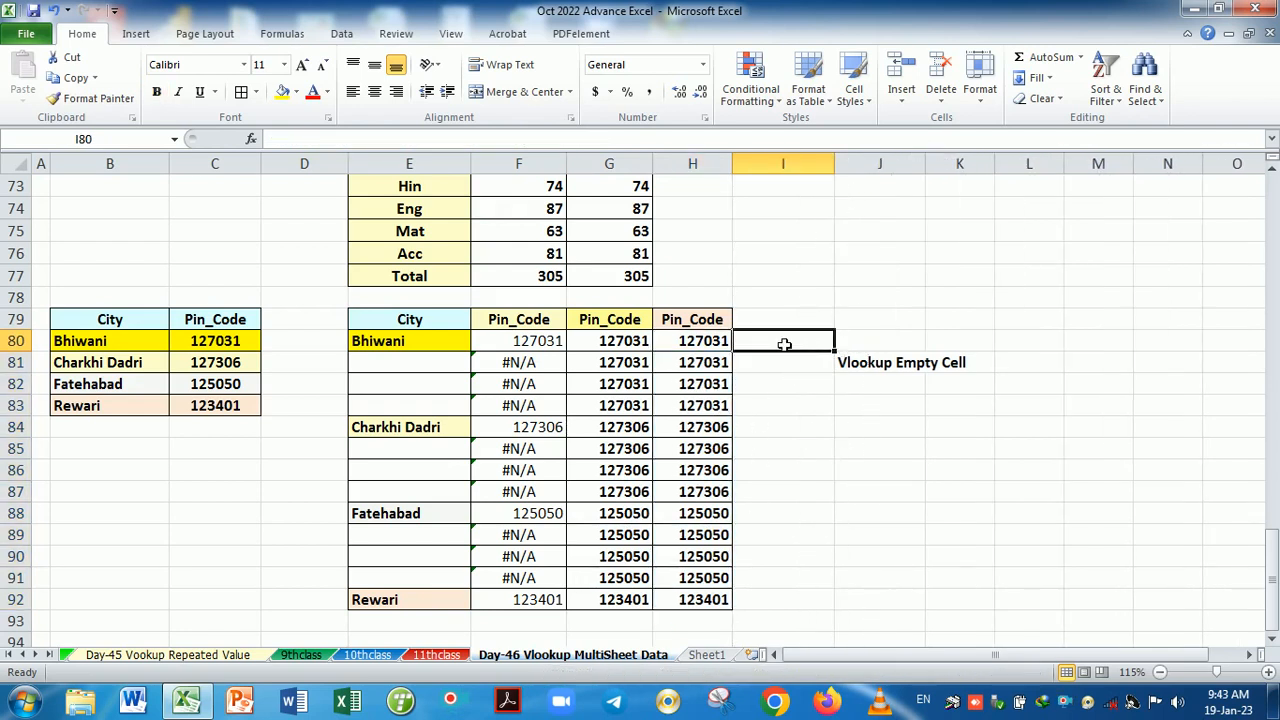
pyautogui.write('=IF(')
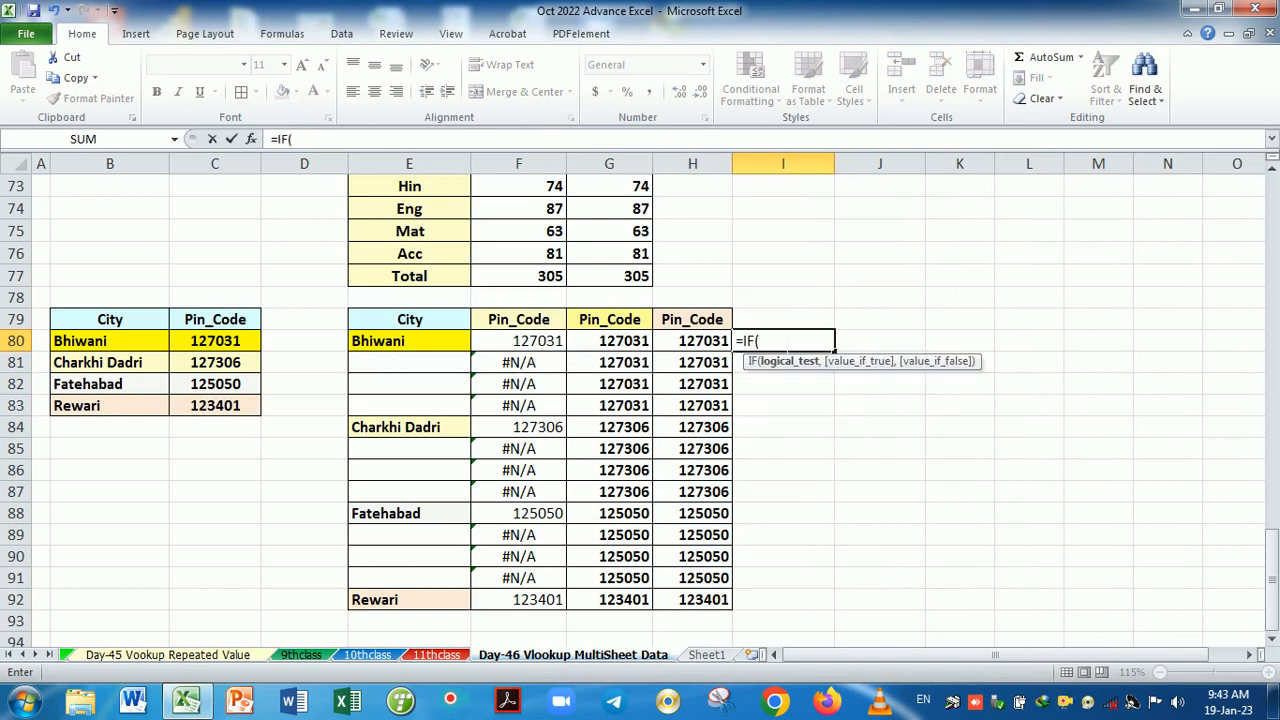
pyautogui.write('si')
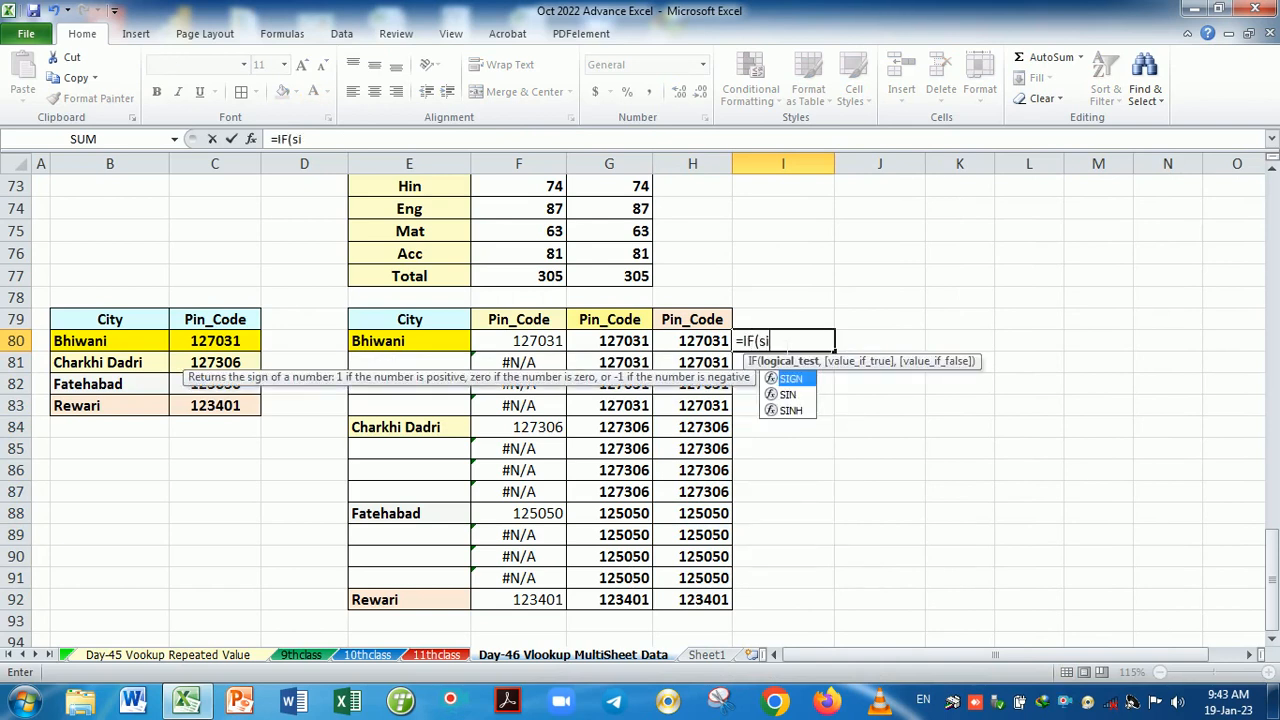
pyautogui.press('BackSpace')
pyautogui.press('BackSpace')
pyautogui.write('is')
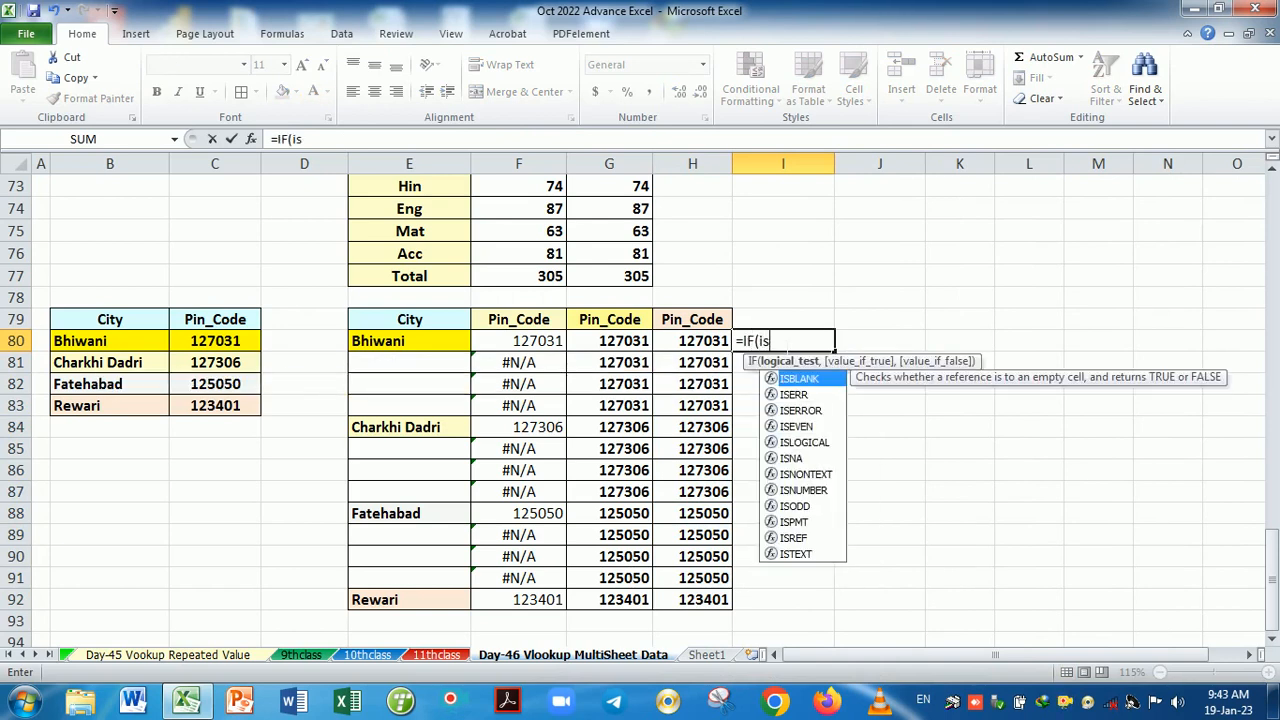
pyautogui.press('Tab')
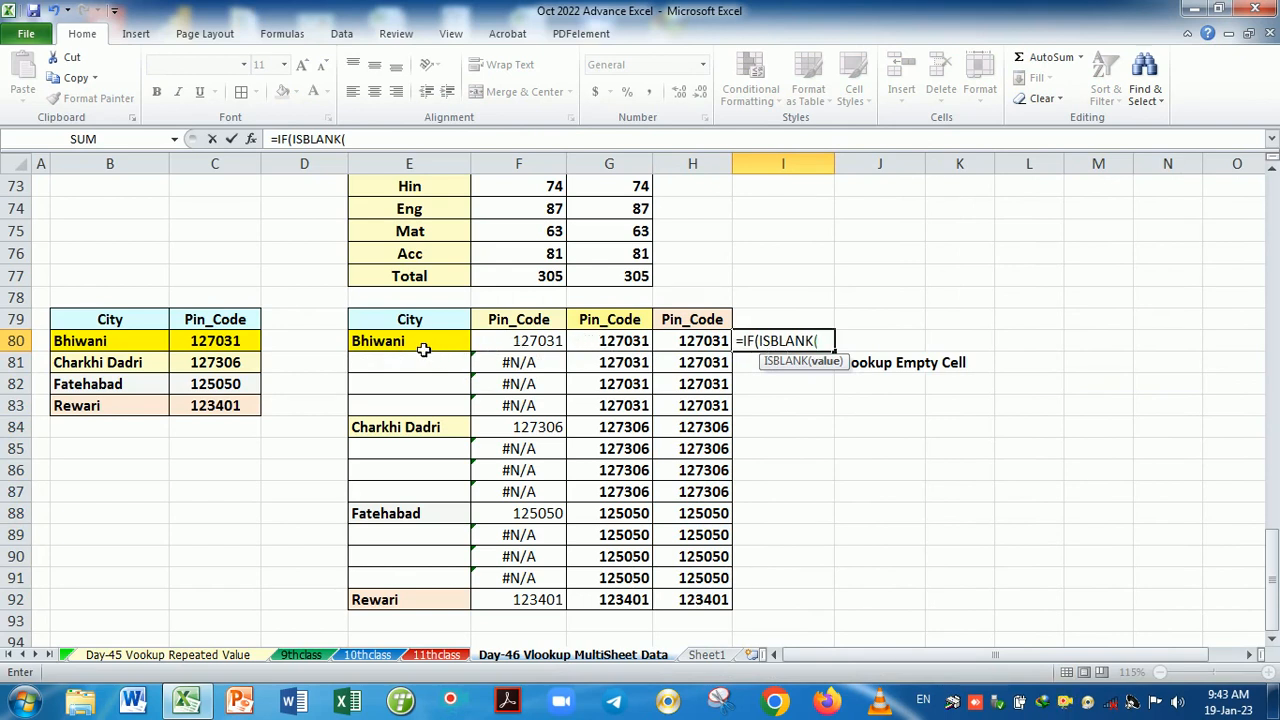
pyautogui.click(424, 348)
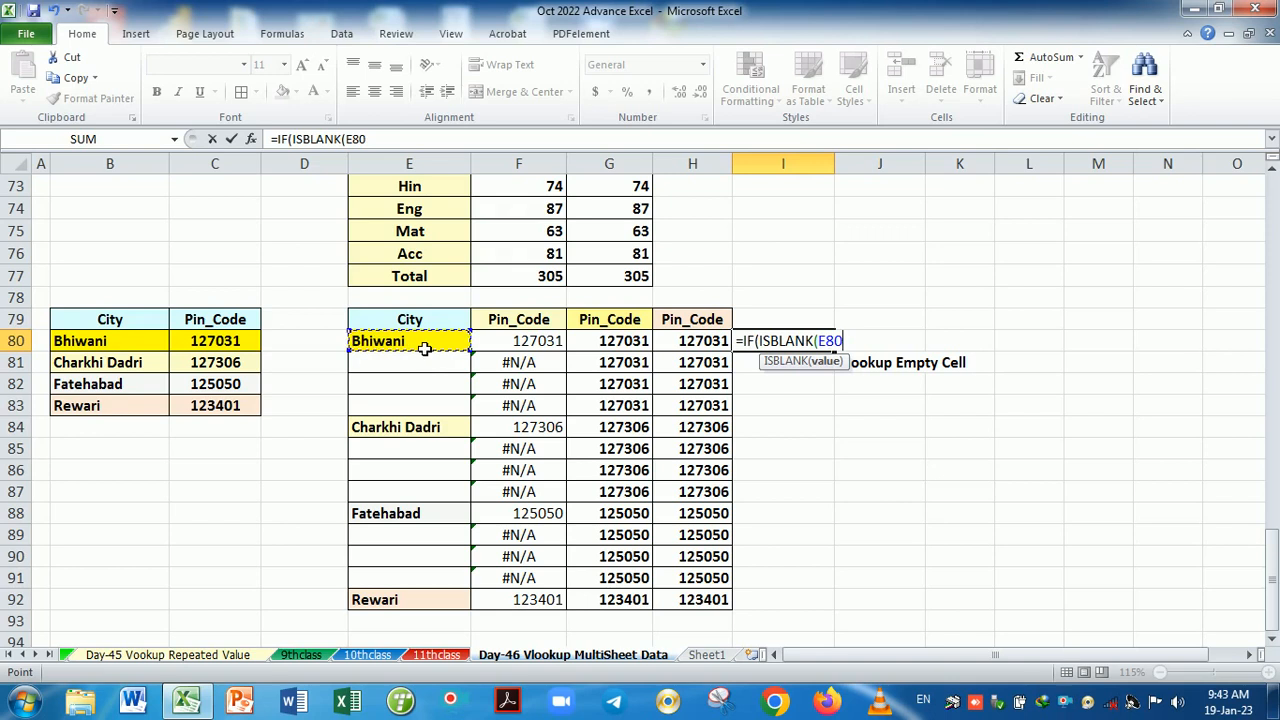
pyautogui.write(')')
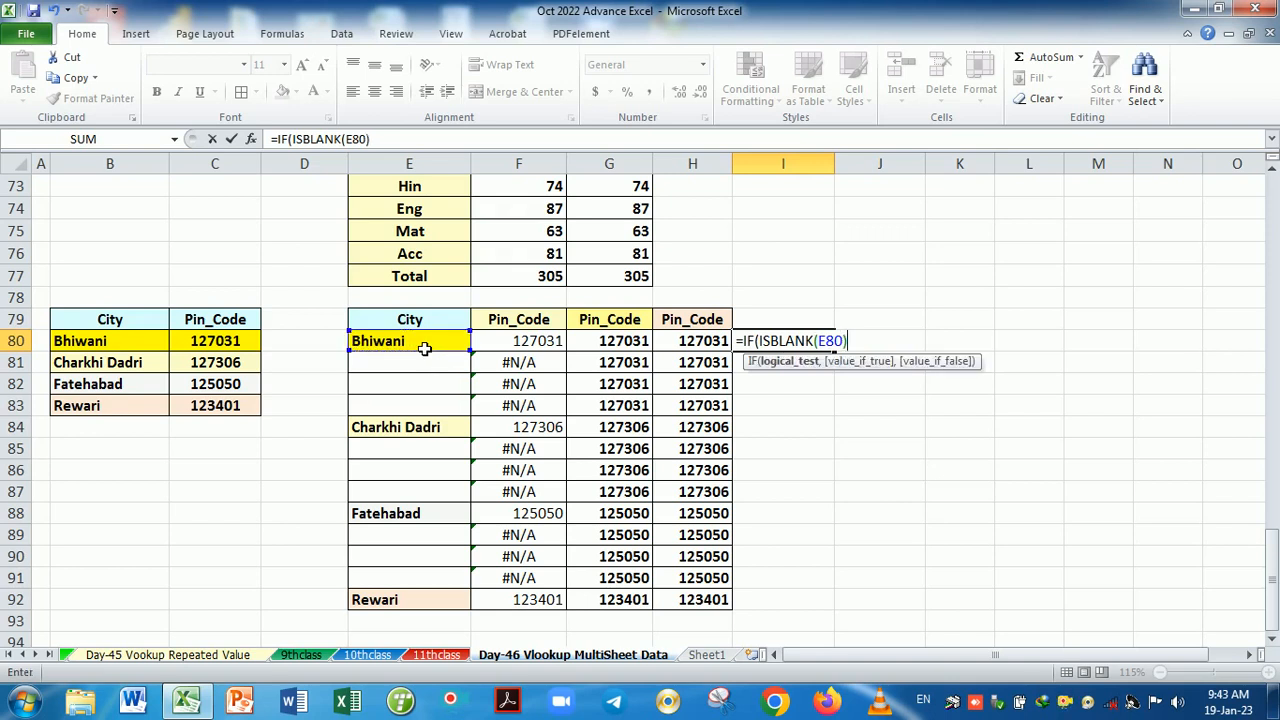
pyautogui.write(',')
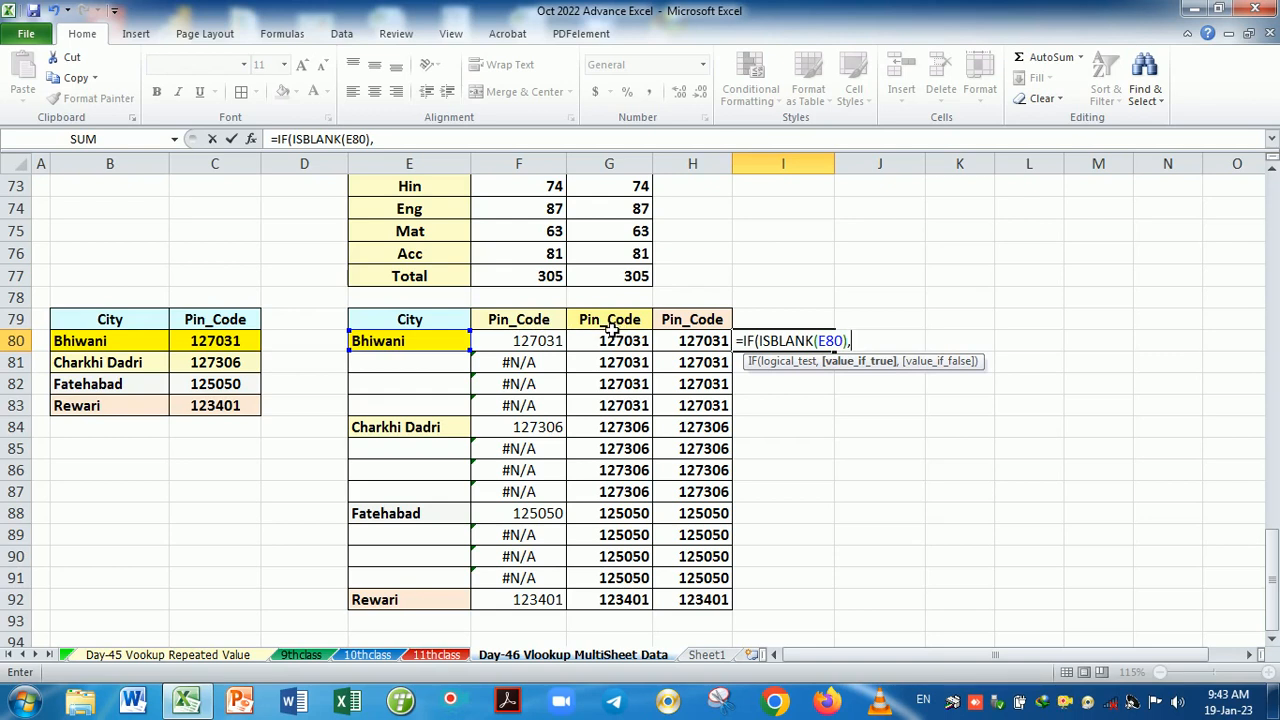
pyautogui.press('Escape')
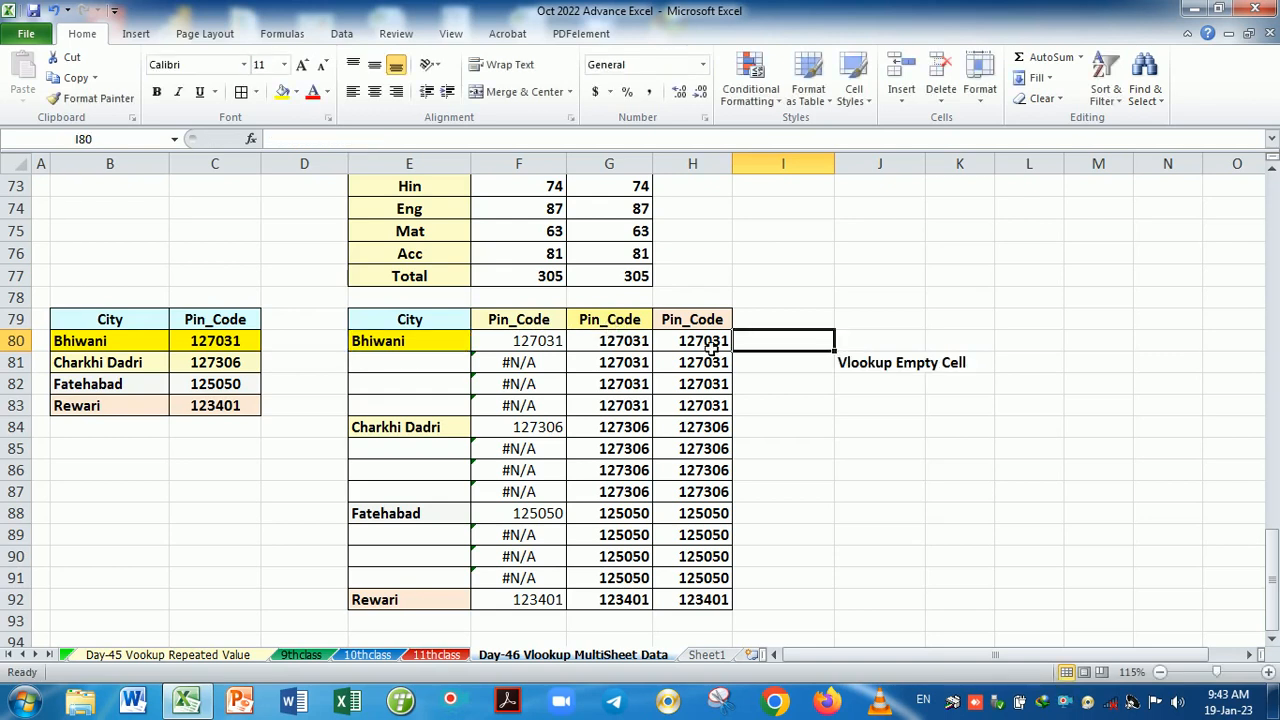
# - Clear the existing formulas from the third Pin_Code column, H80:H92
pyautogui.moveTo(690, 341); pyautogui.dragTo(722, 604)
pyautogui.press('Delete')
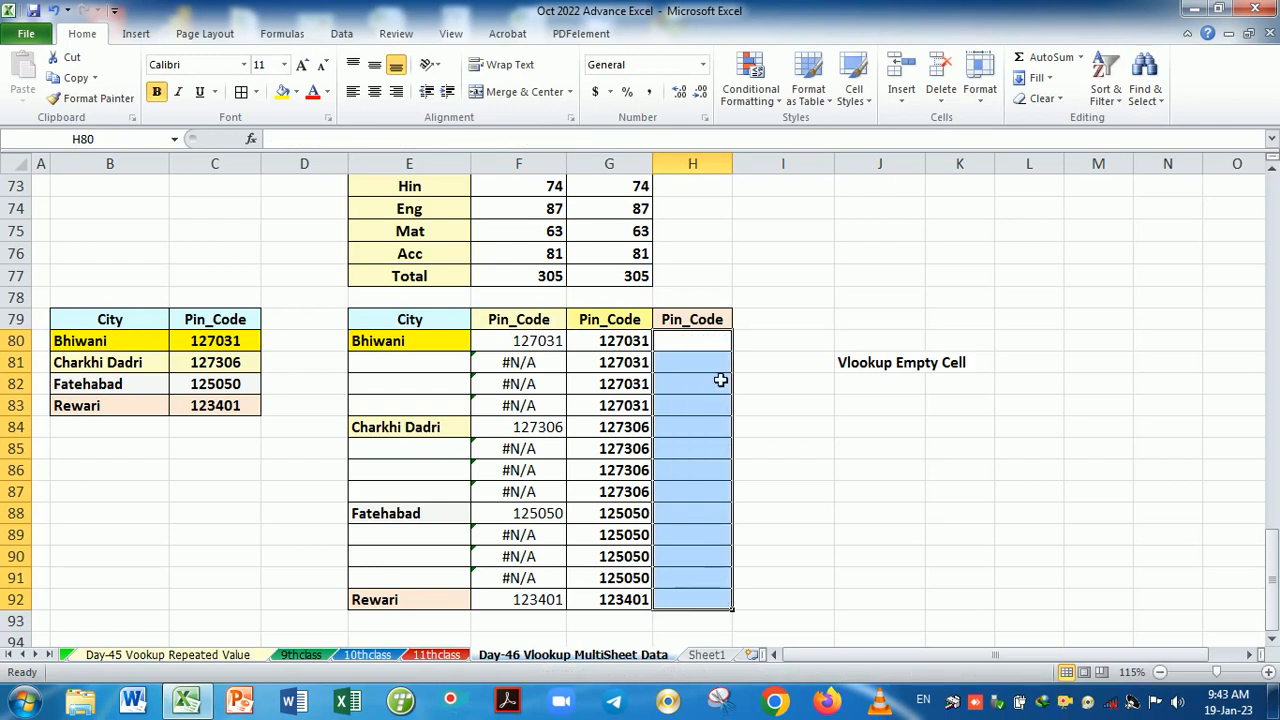
# - Start an IF formula in H80 that tests ISBLANK(E80) and returns H79 when the city cell is blank
pyautogui.click(710, 343)
pyautogui.write('=if(is')
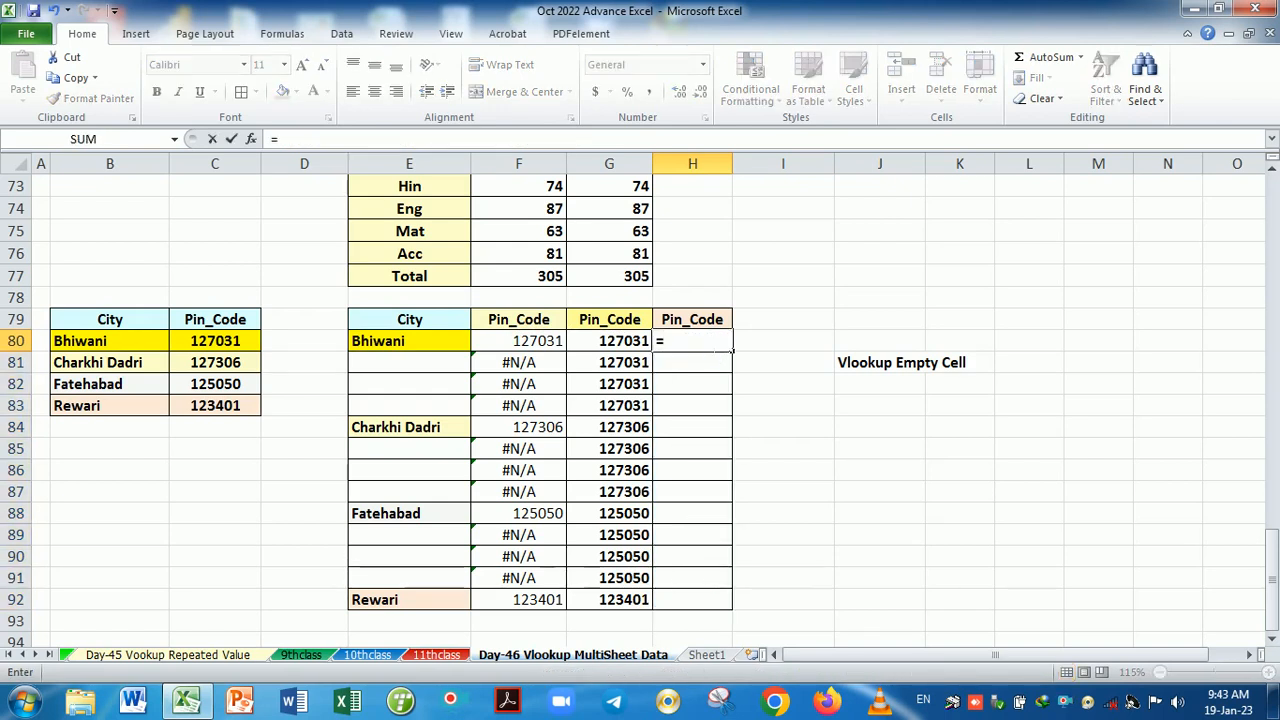
pyautogui.press('Tab')
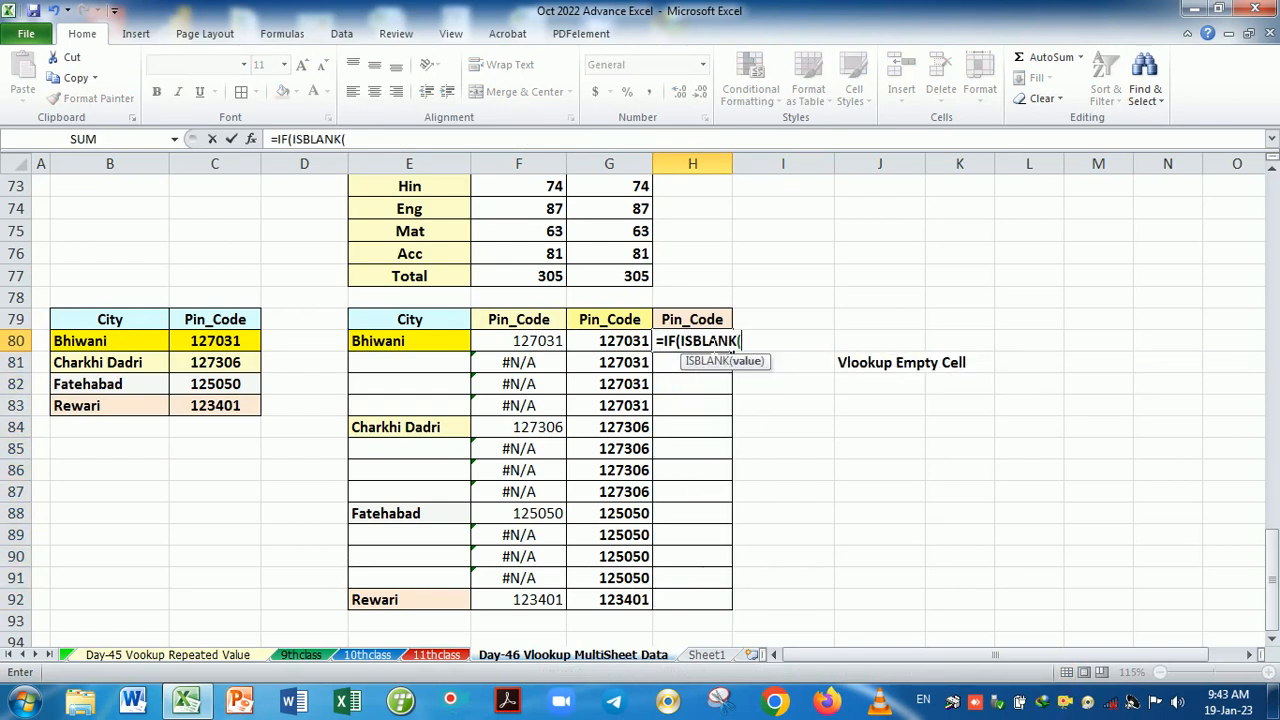
pyautogui.click(458, 343)
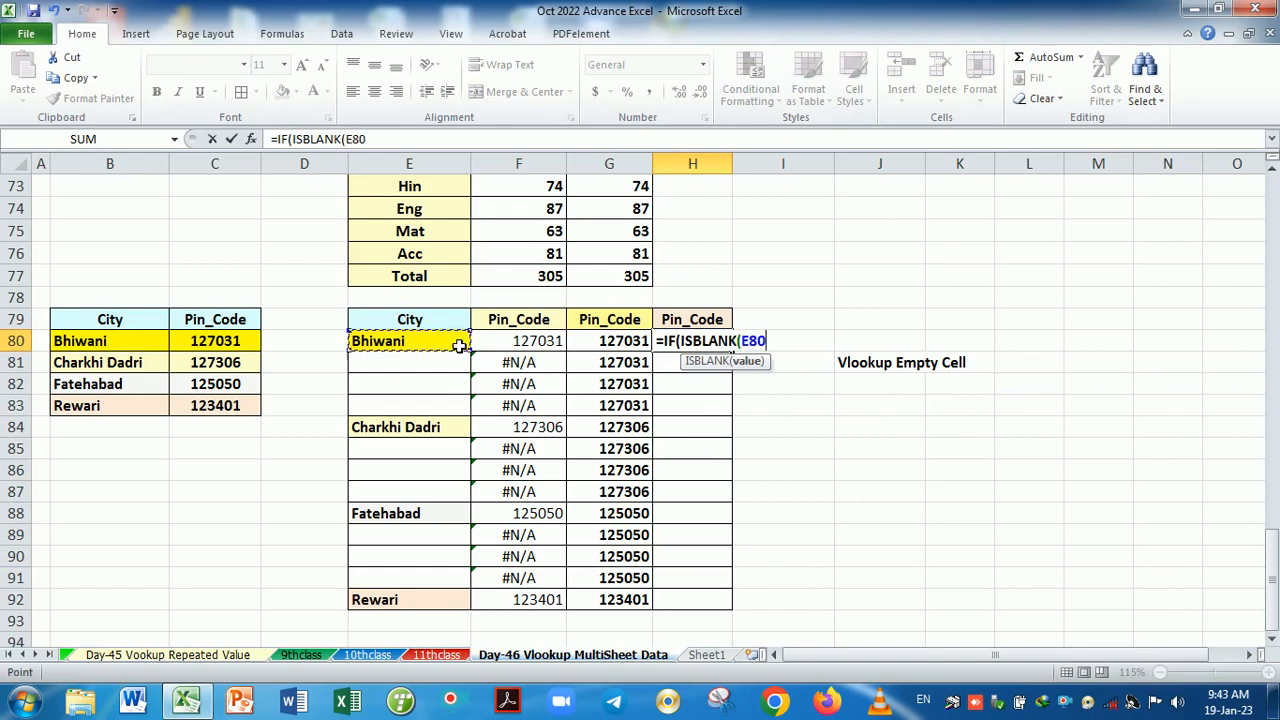
pyautogui.write('),')
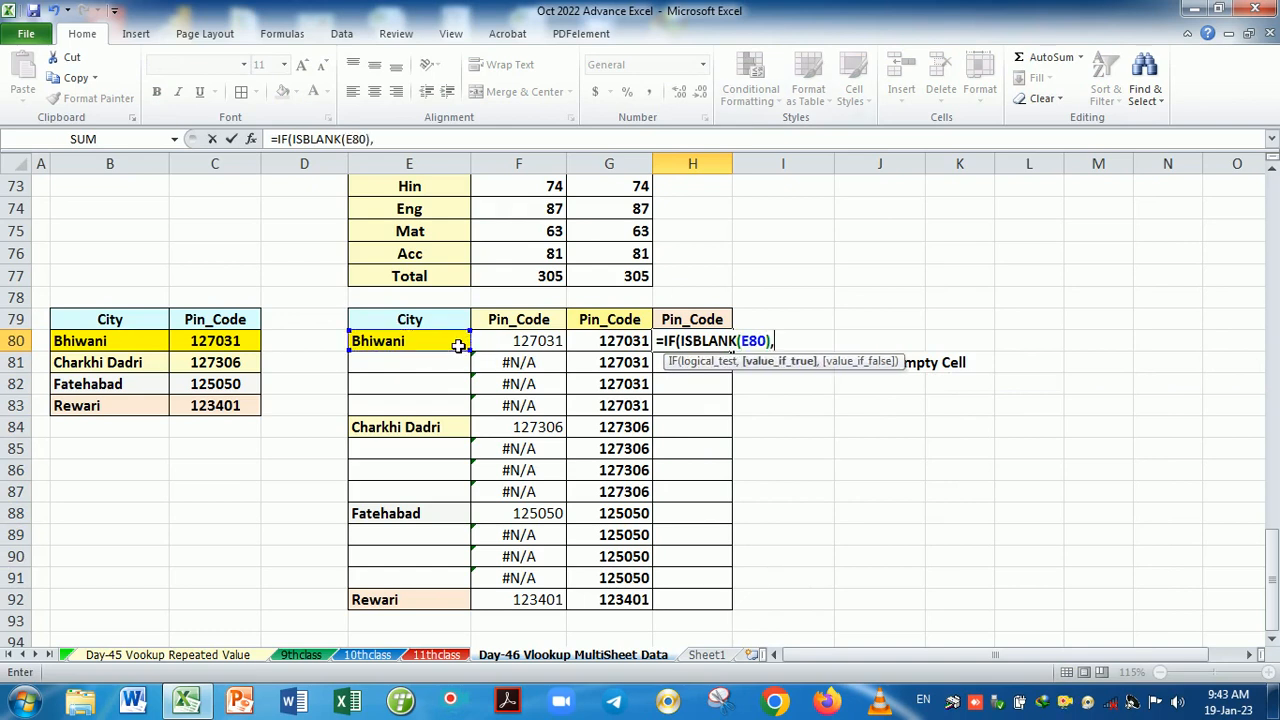
pyautogui.click(686, 322)
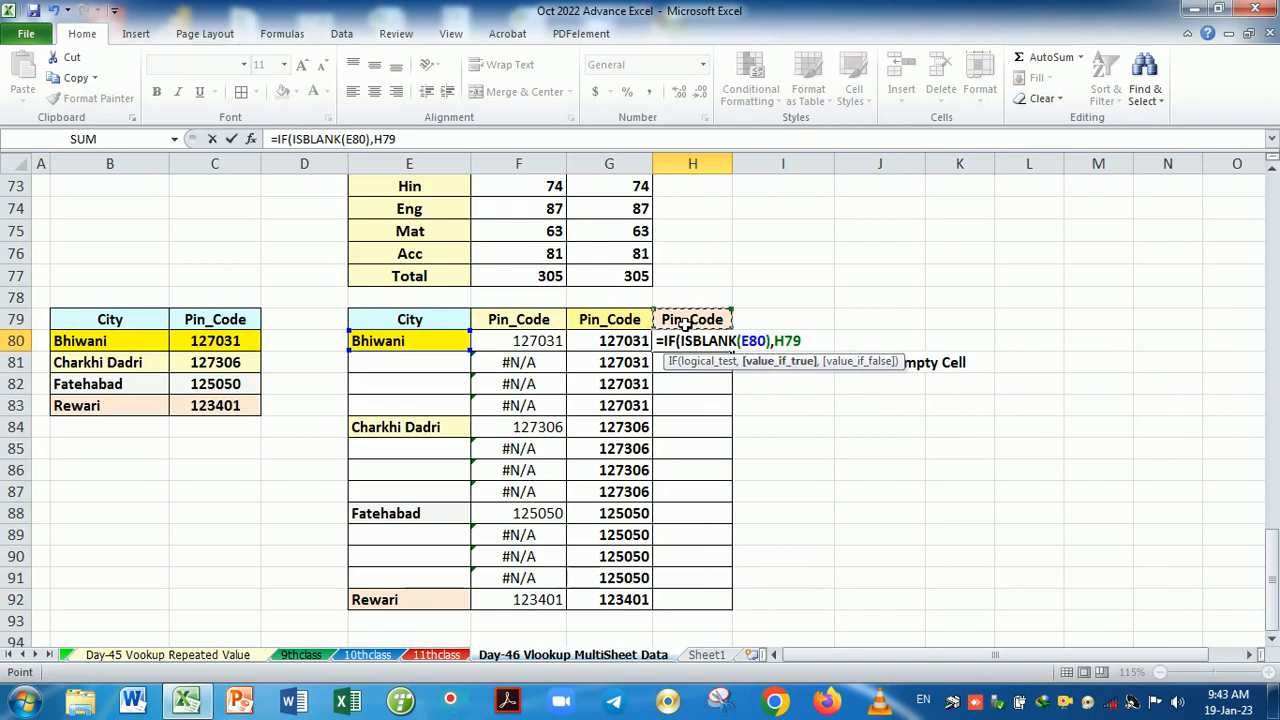
pyautogui.write(',')
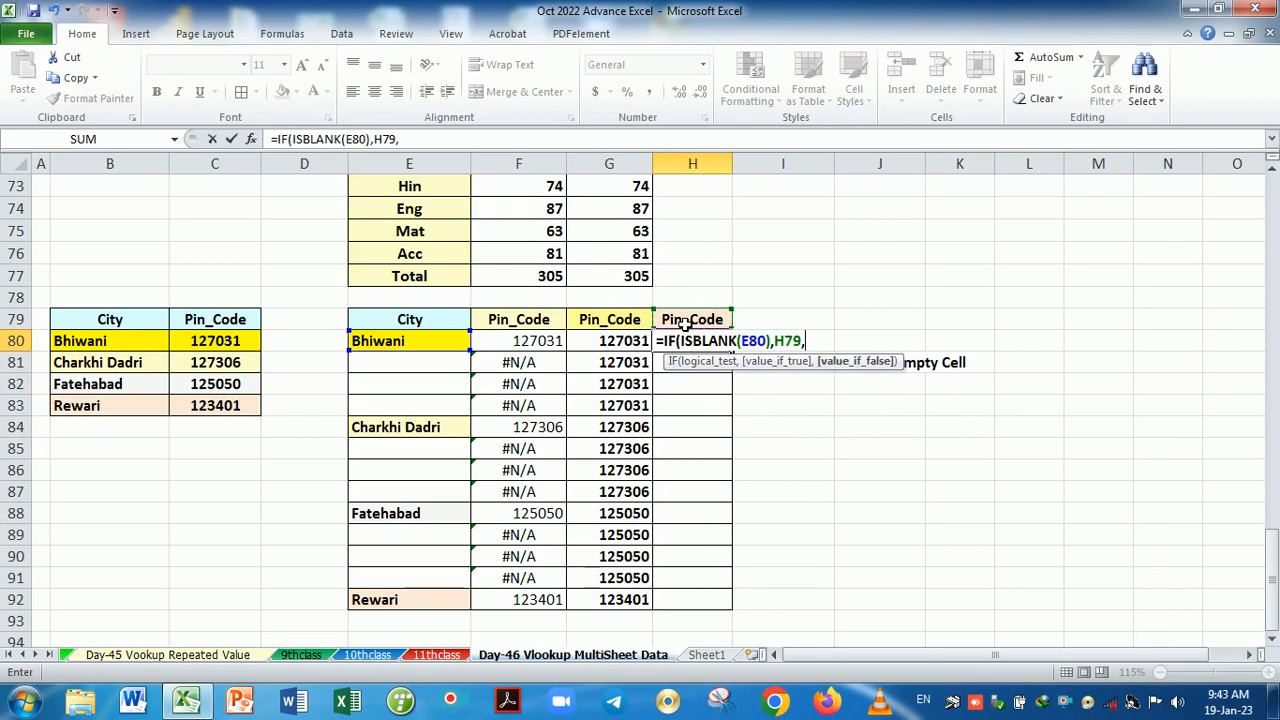
# - Complete the H80 formula with VLOOKUP(E80,B79:C83,2,0) as the value if false and fill it down to H92
pyautogui.write('vl')
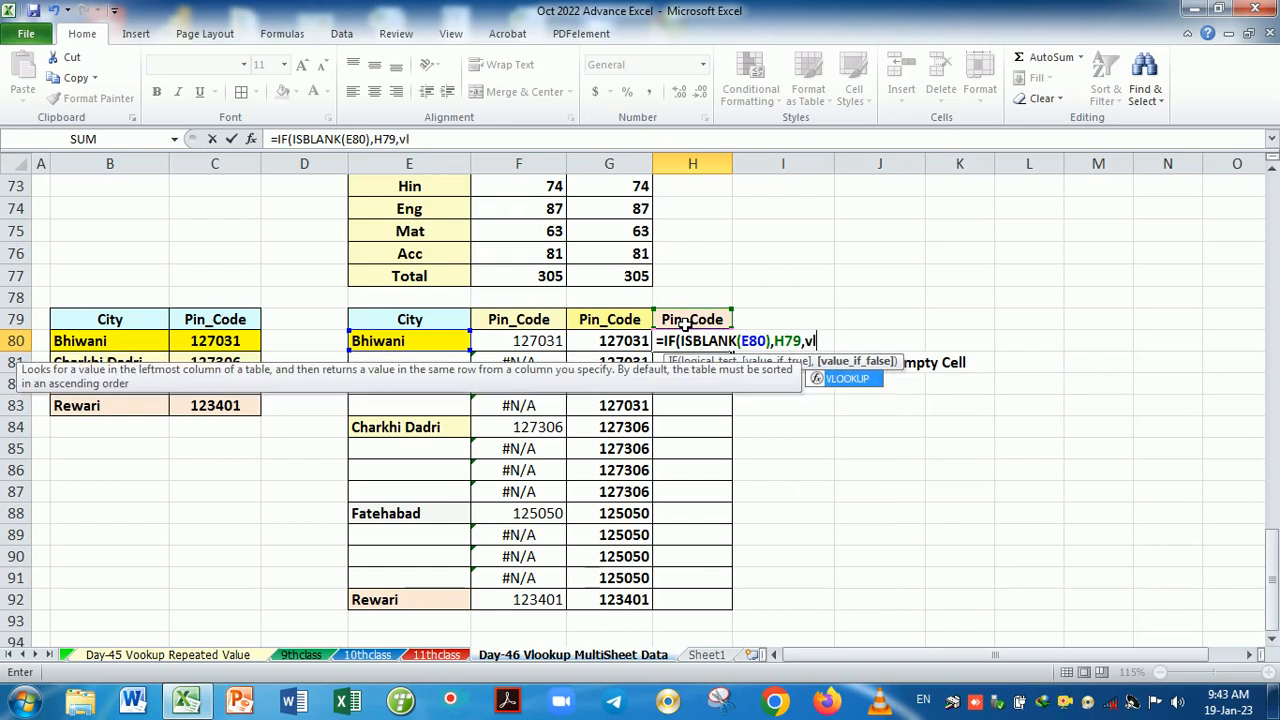
pyautogui.press('Tab')
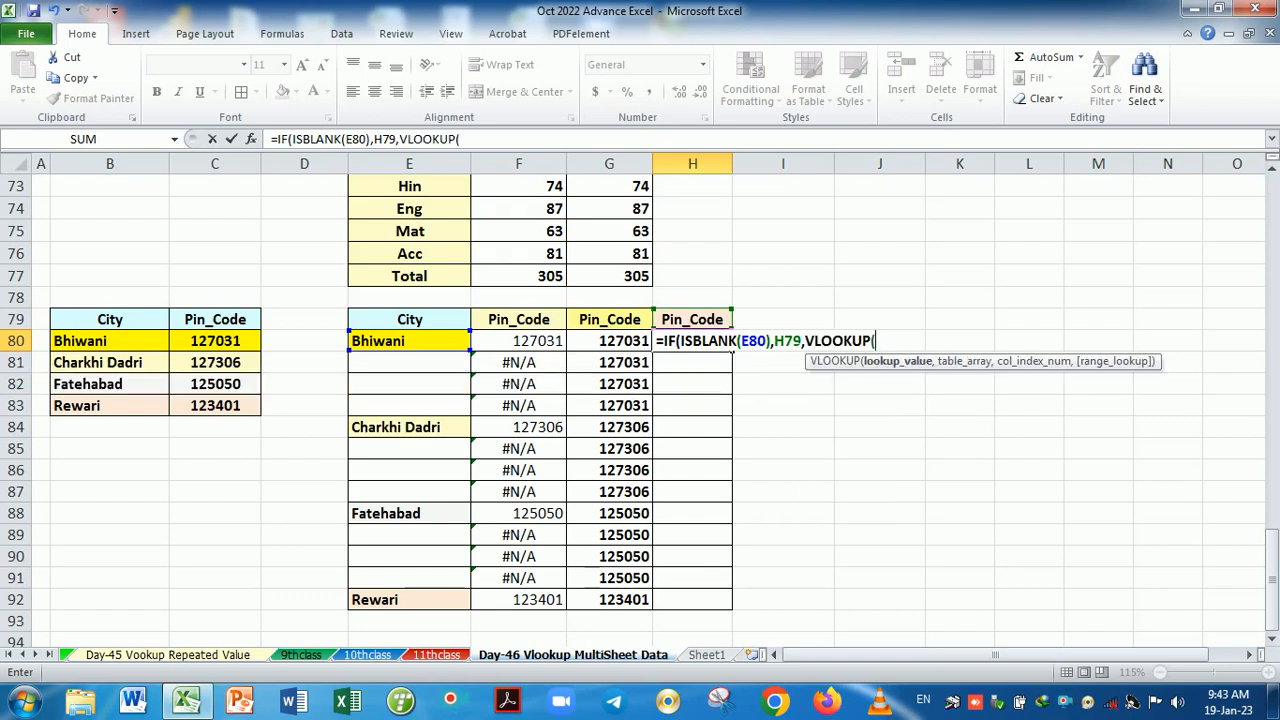
pyautogui.click(431, 351)
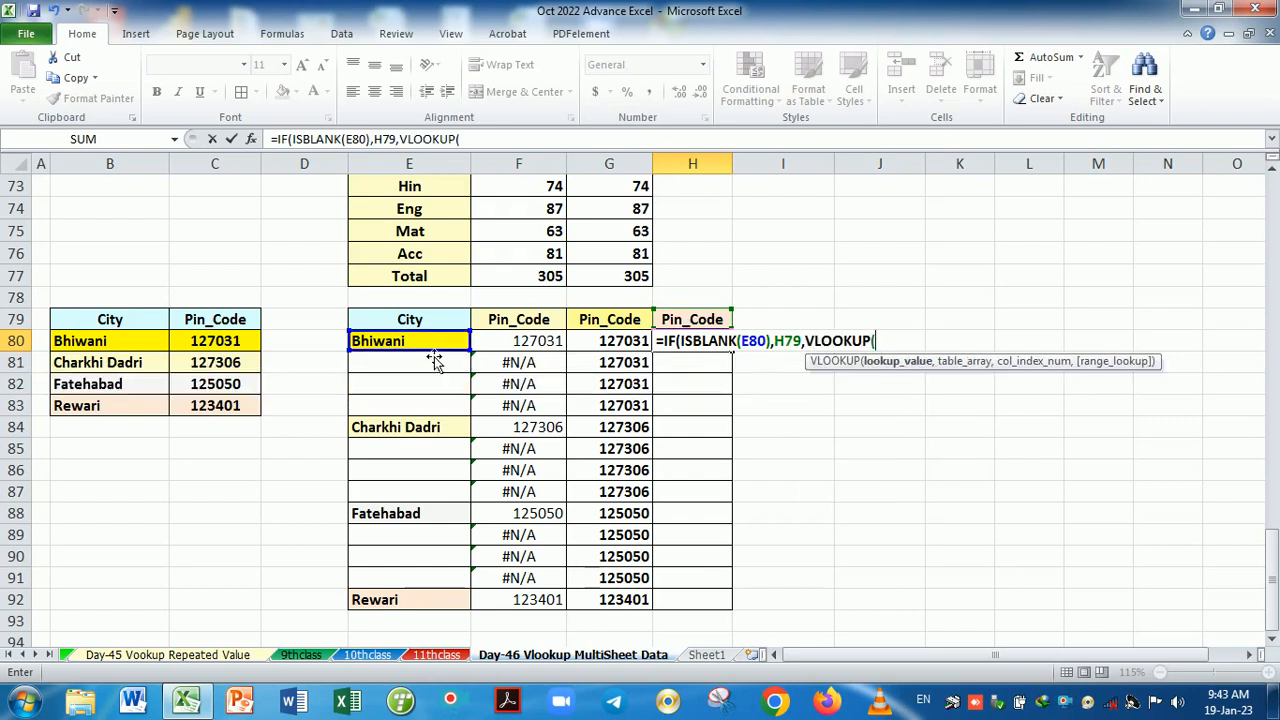
pyautogui.write(',')
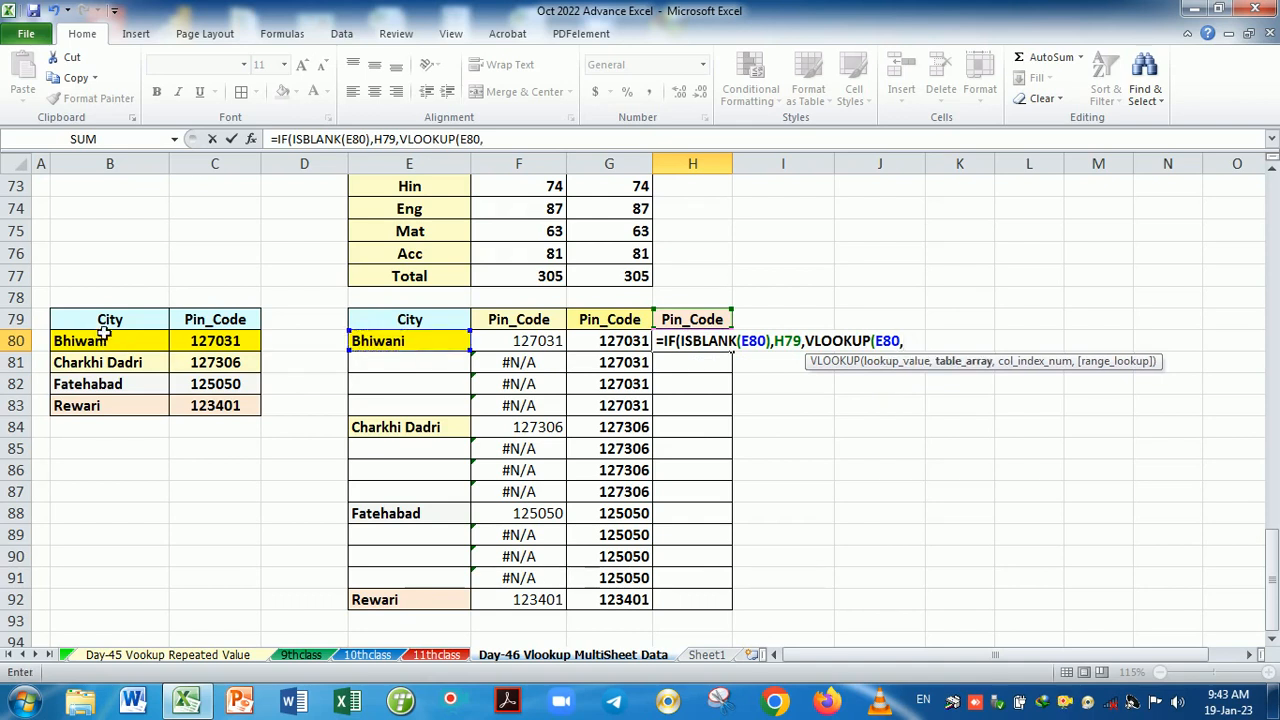
pyautogui.moveTo(105, 327); pyautogui.dragTo(230, 404)
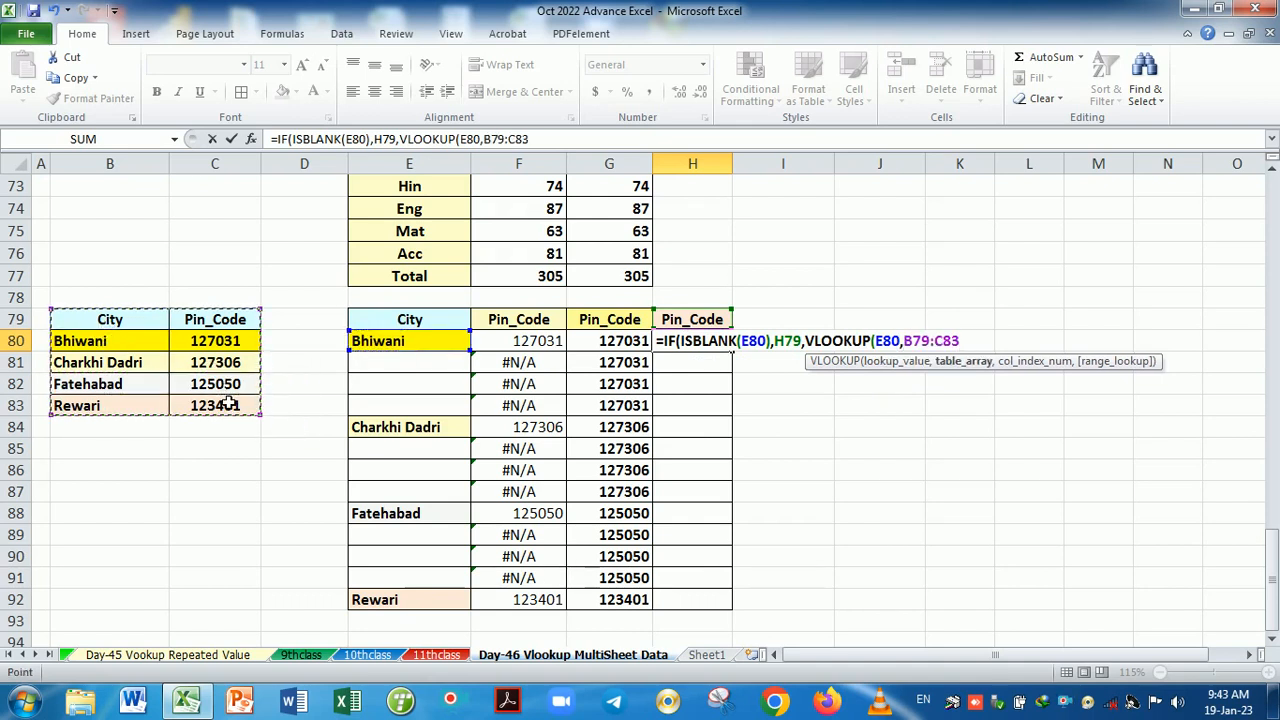
pyautogui.write(',')
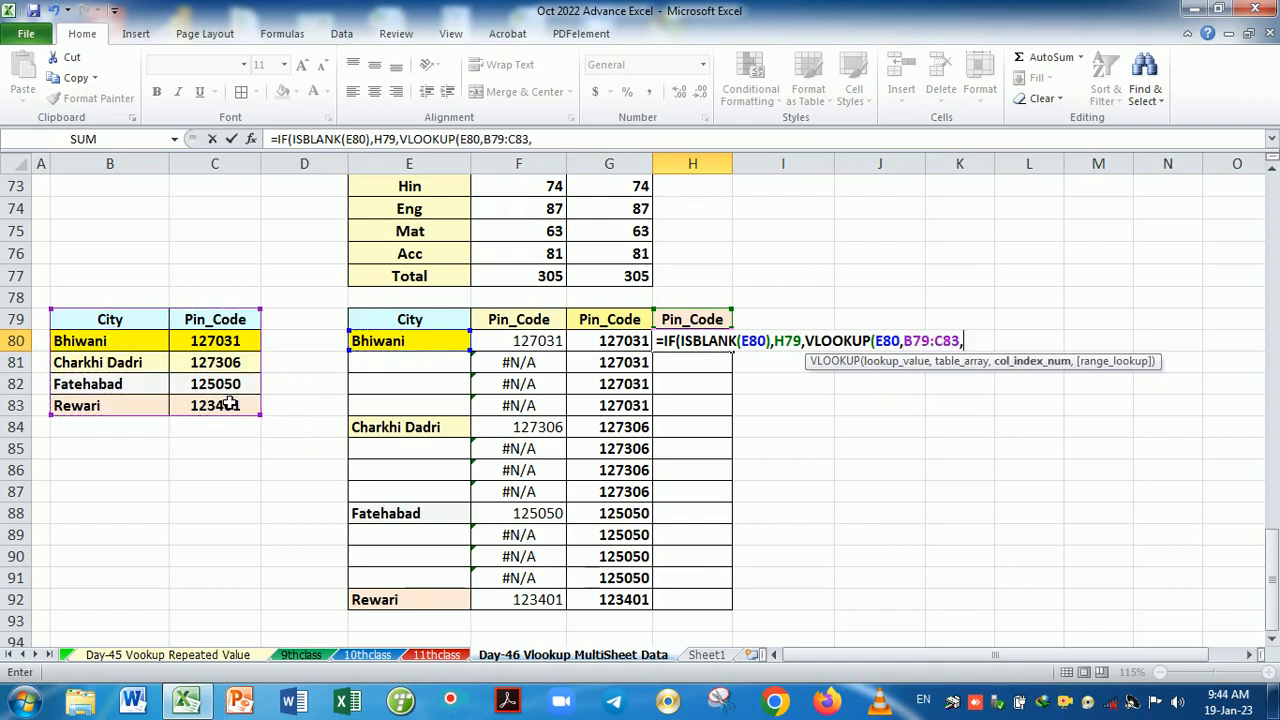
pyautogui.write('2,0')
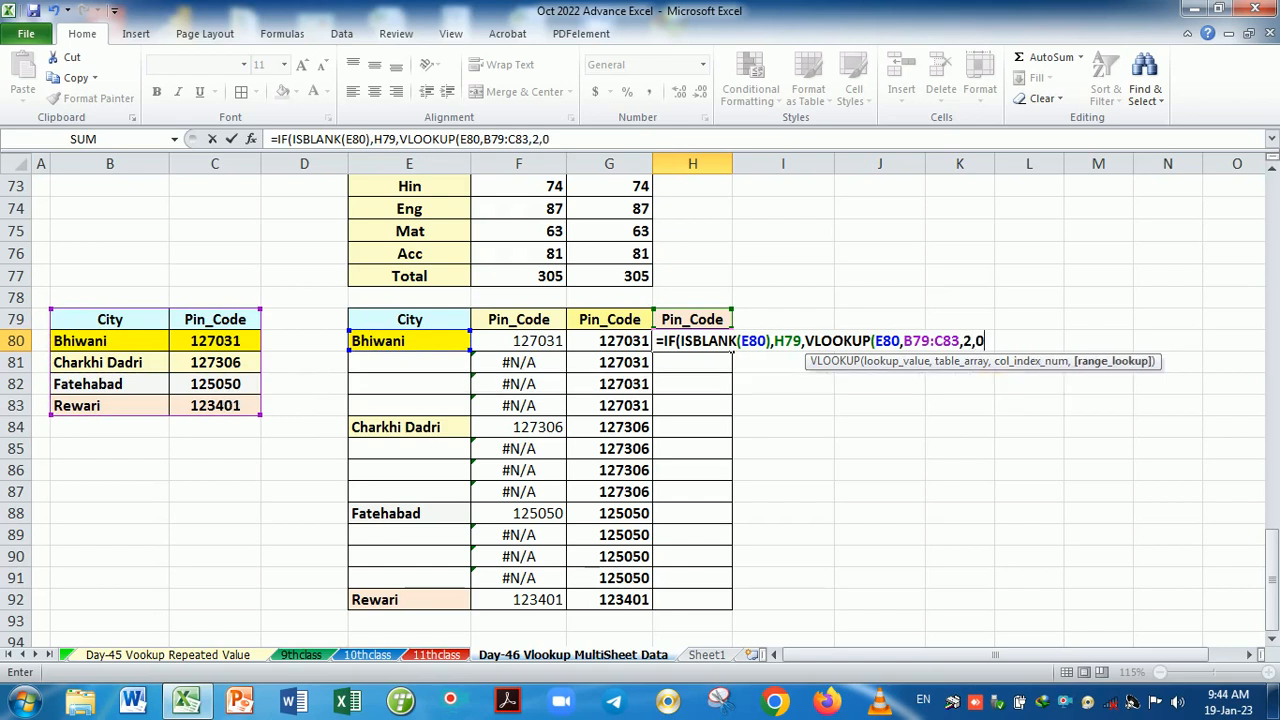
pyautogui.press('Return')
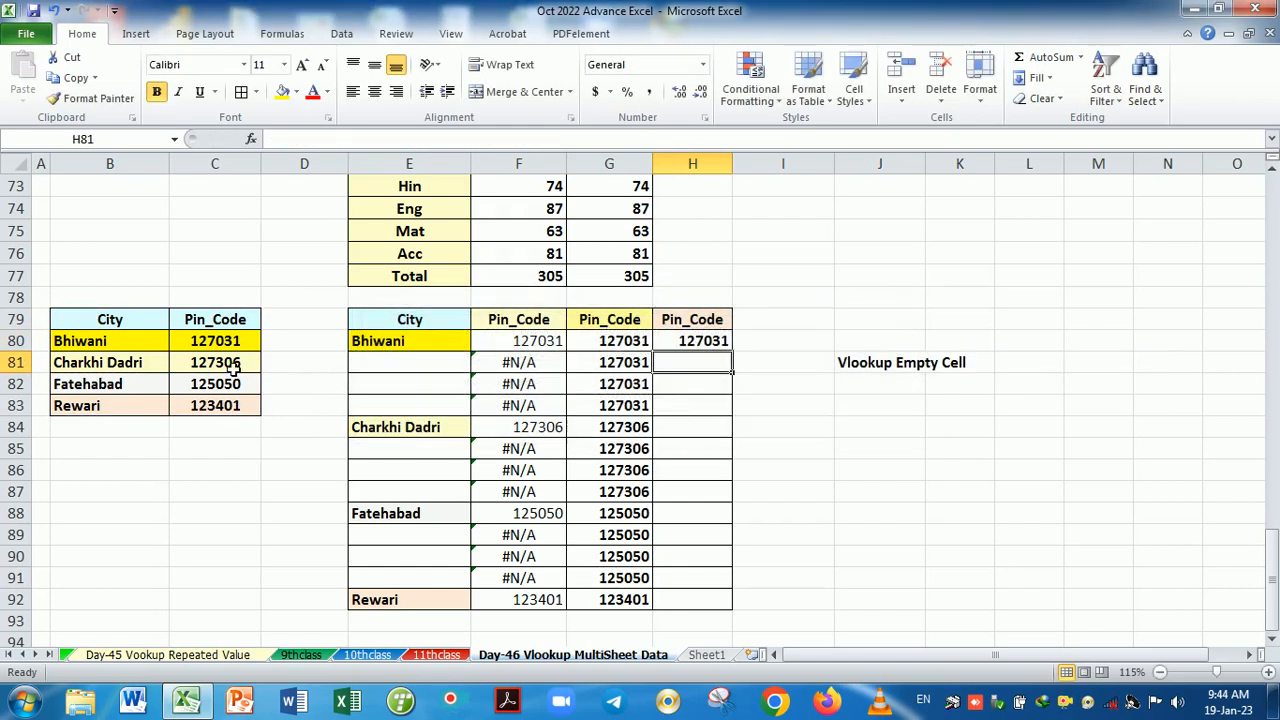
pyautogui.click(714, 341)
pyautogui.doubleClick(738, 358)
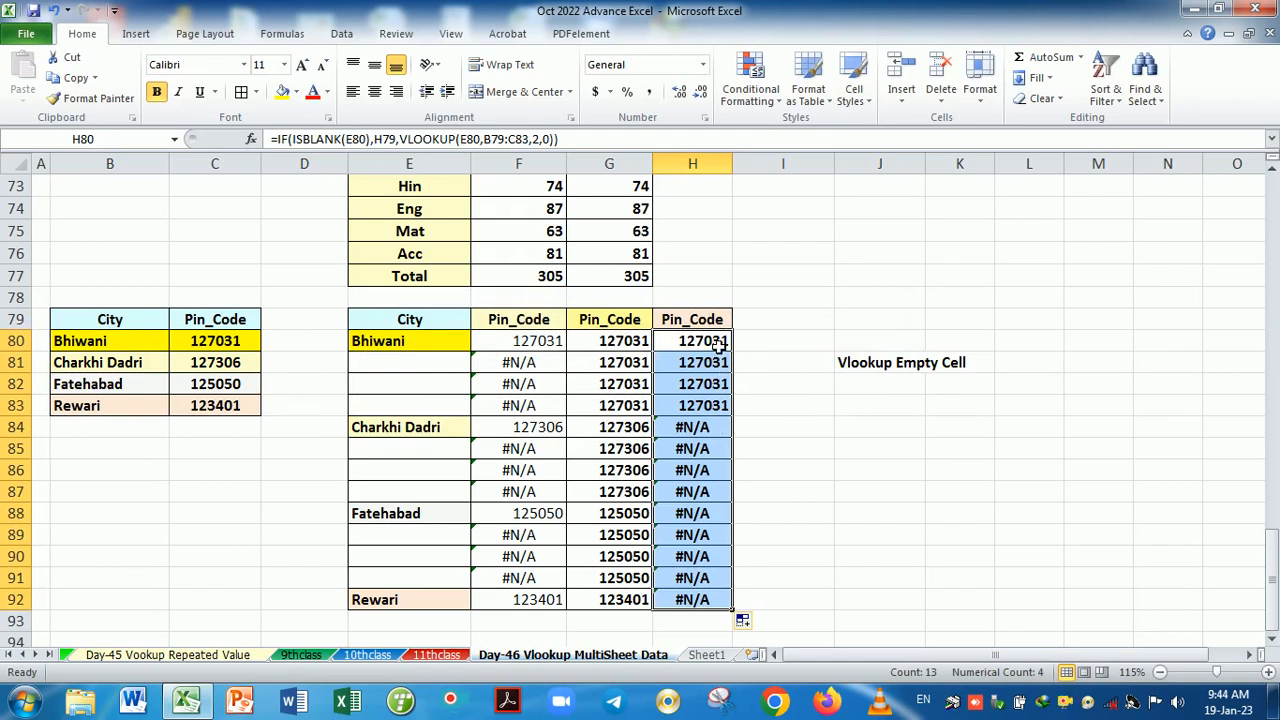
# - Examine the cell references of the filled formulas one by one from H80 down to H85
pyautogui.press('F2')
pyautogui.press('Return')
pyautogui.press('F2')
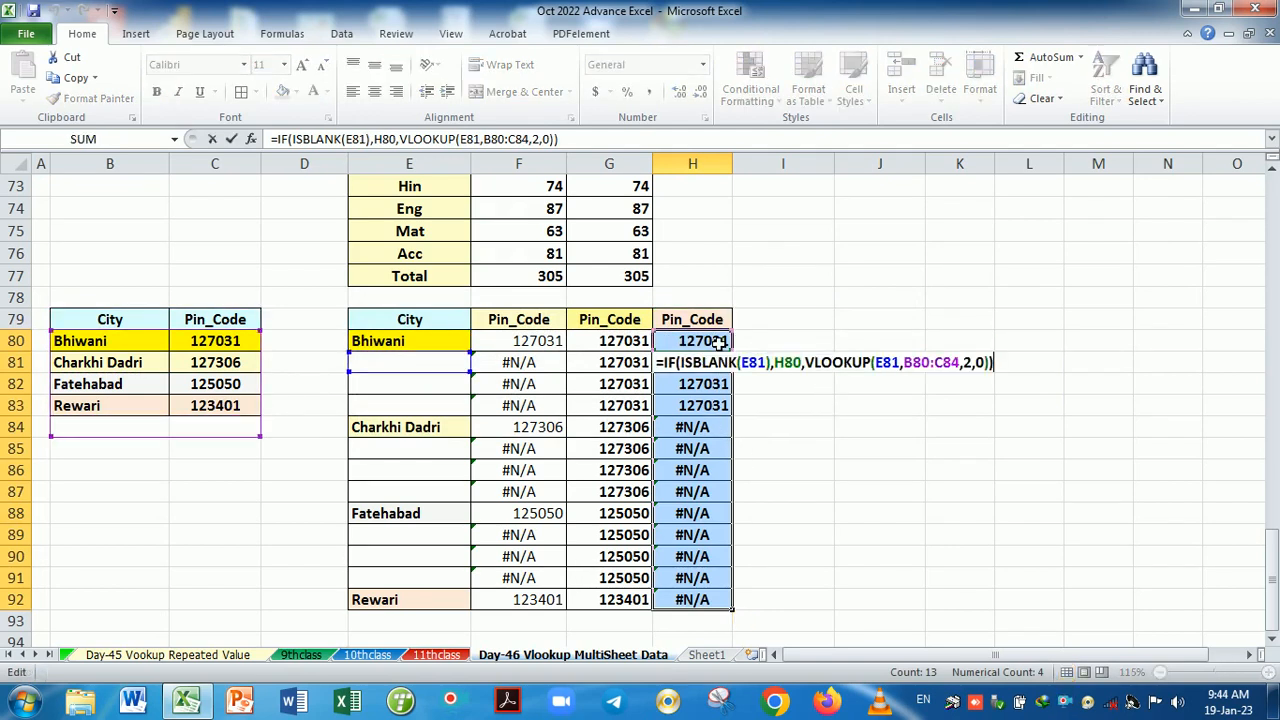
pyautogui.press('Return')
pyautogui.press('F2')
pyautogui.press('Return')
pyautogui.press('F2')
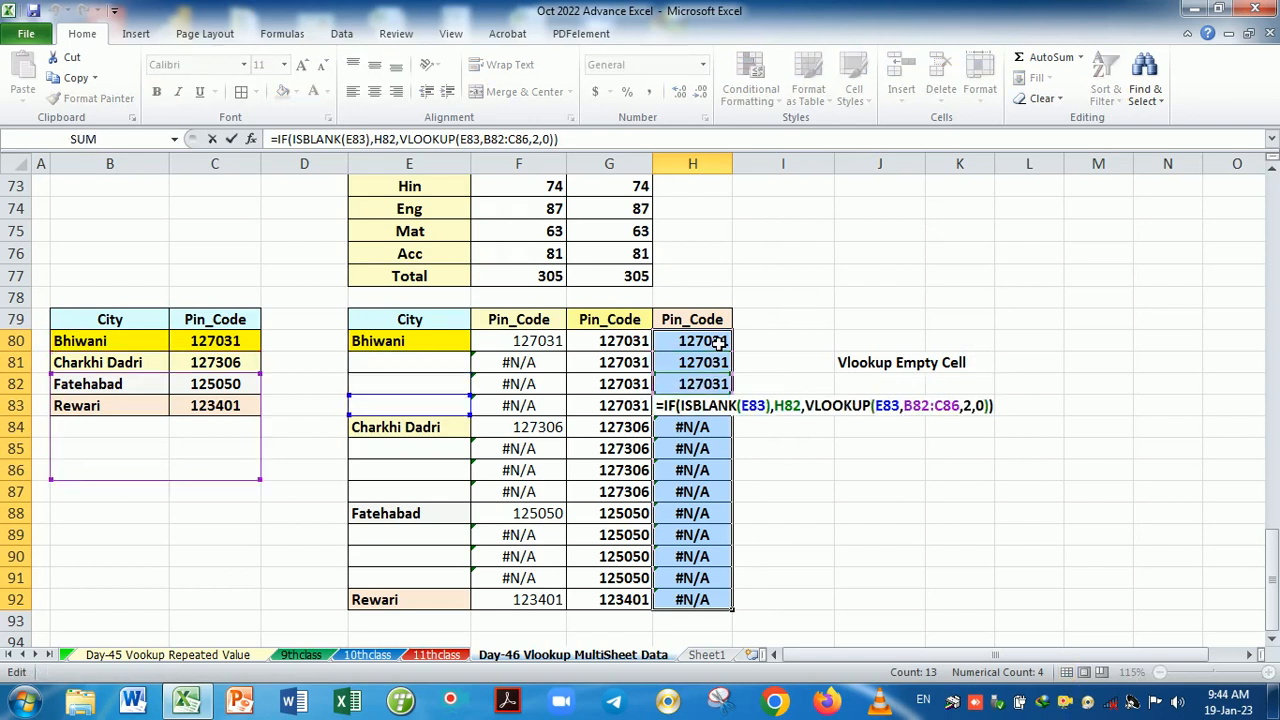
pyautogui.press('Return')
pyautogui.press('F2')
pyautogui.press('Return')
pyautogui.press('F2')
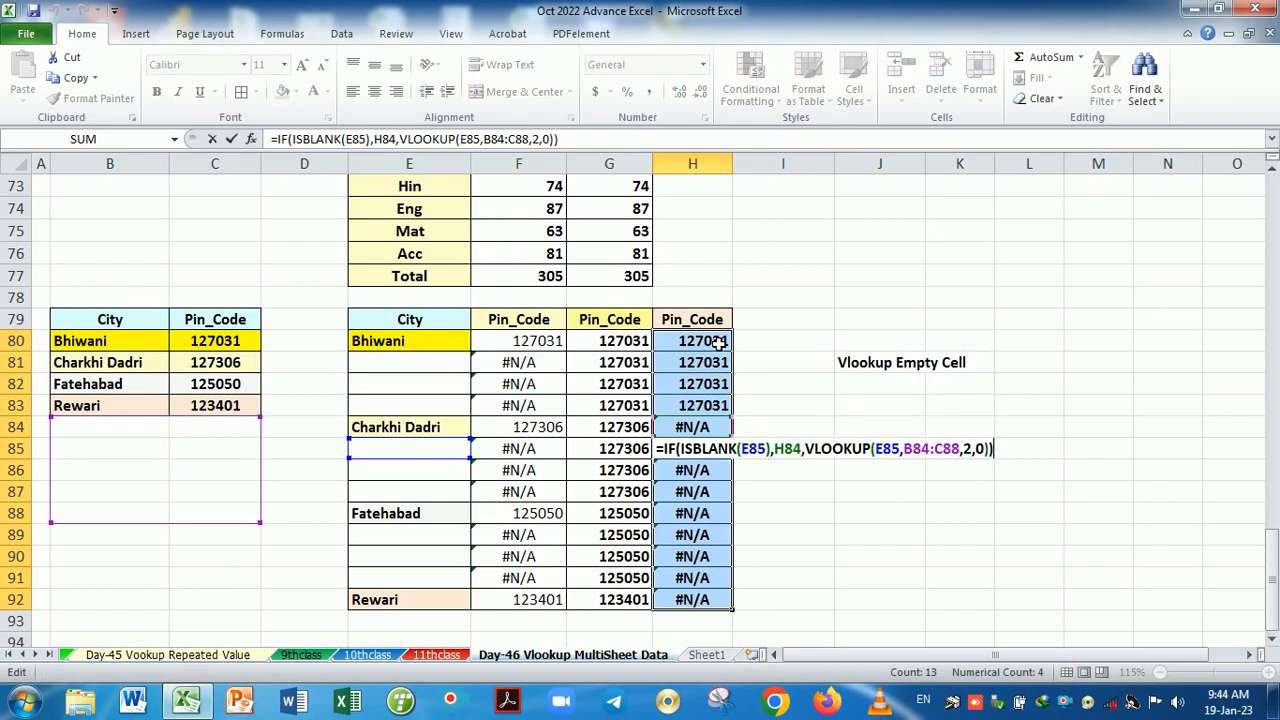
pyautogui.press('F2')
# - Make the H80 formula's table array absolute as $B$79:$C$83 and fill the formula down to H92 again
pyautogui.click(712, 341)
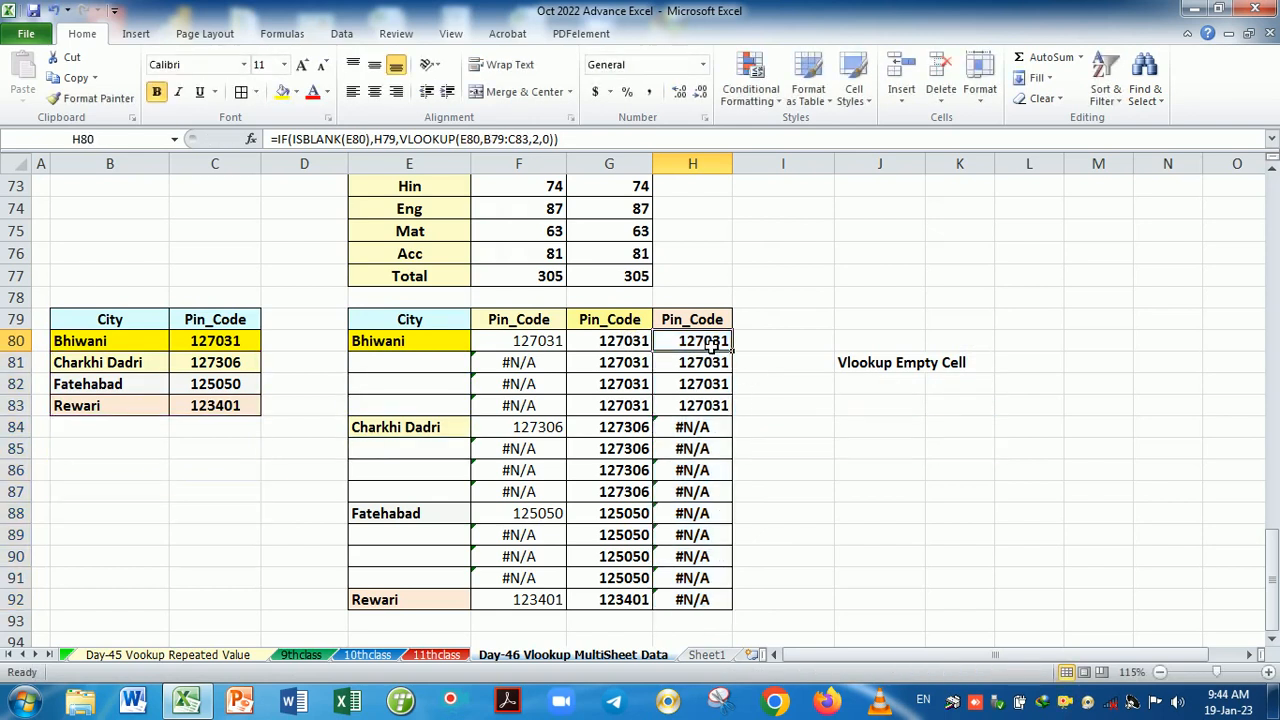
pyautogui.doubleClick(700, 341)
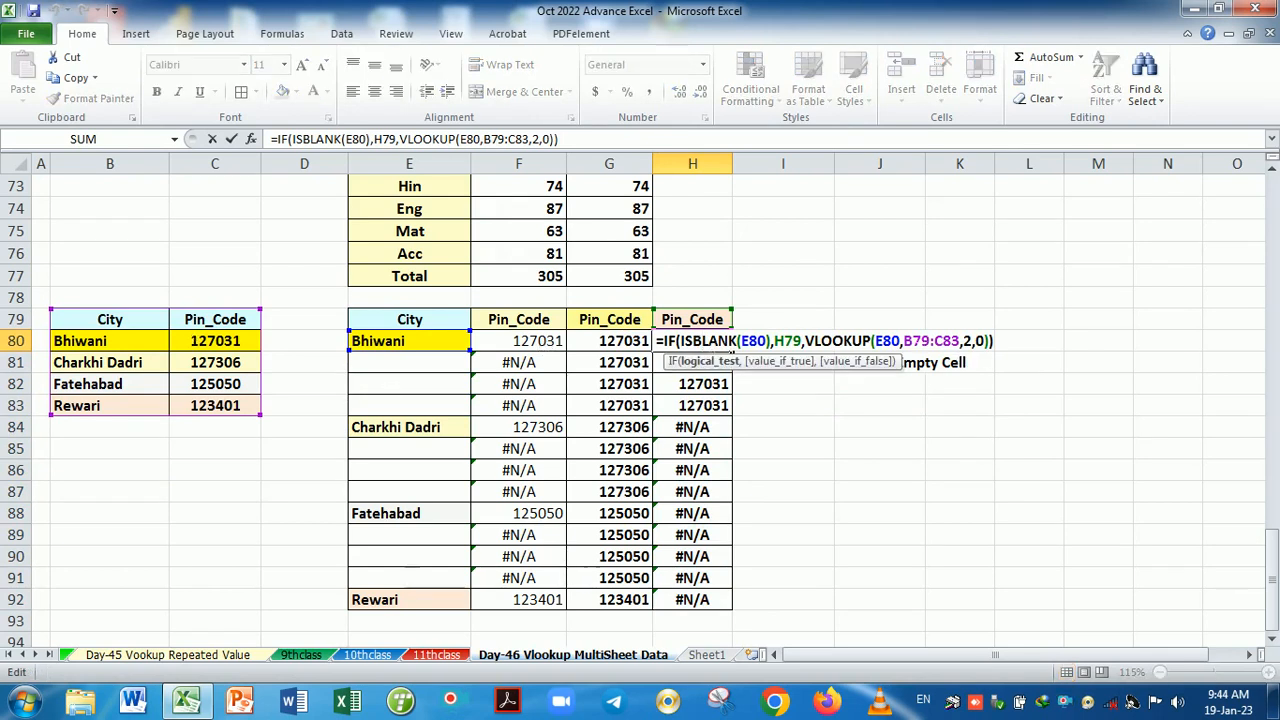
pyautogui.moveTo(912, 341); pyautogui.dragTo(952, 341)
pyautogui.press('F4')
pyautogui.press('Return')
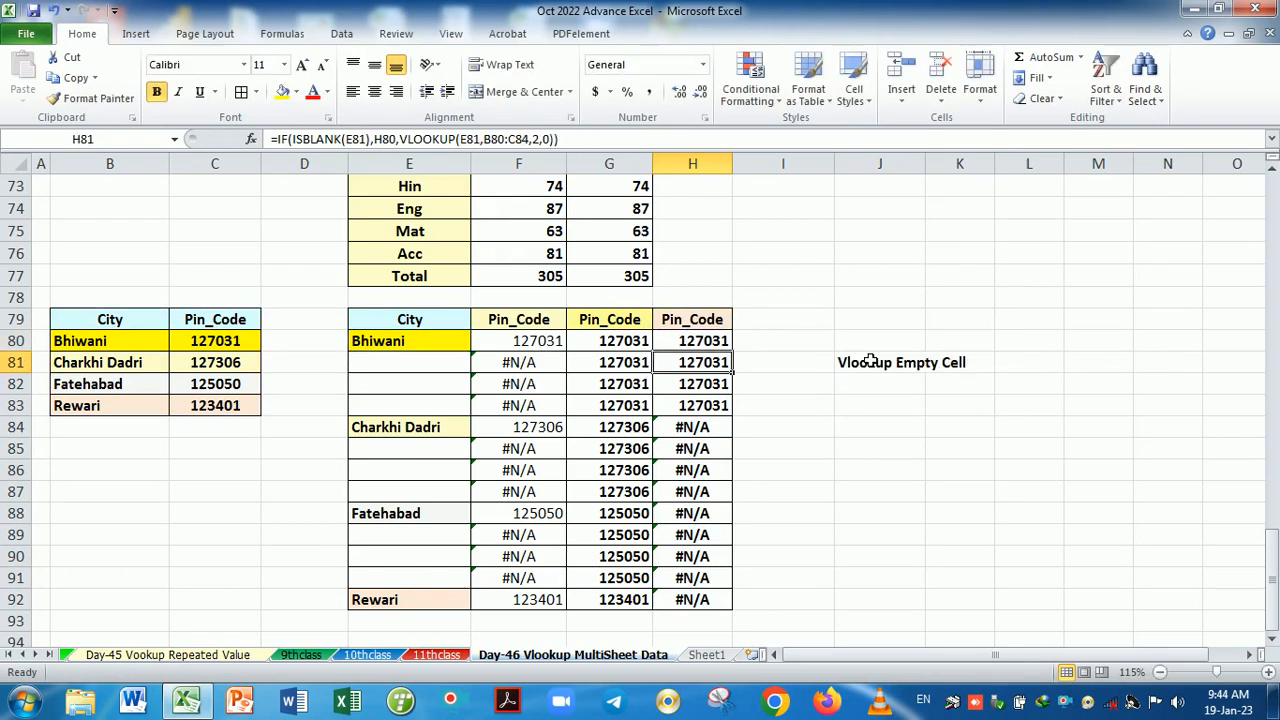
pyautogui.click(718, 342)
pyautogui.click(738, 347)
pyautogui.click(722, 343)
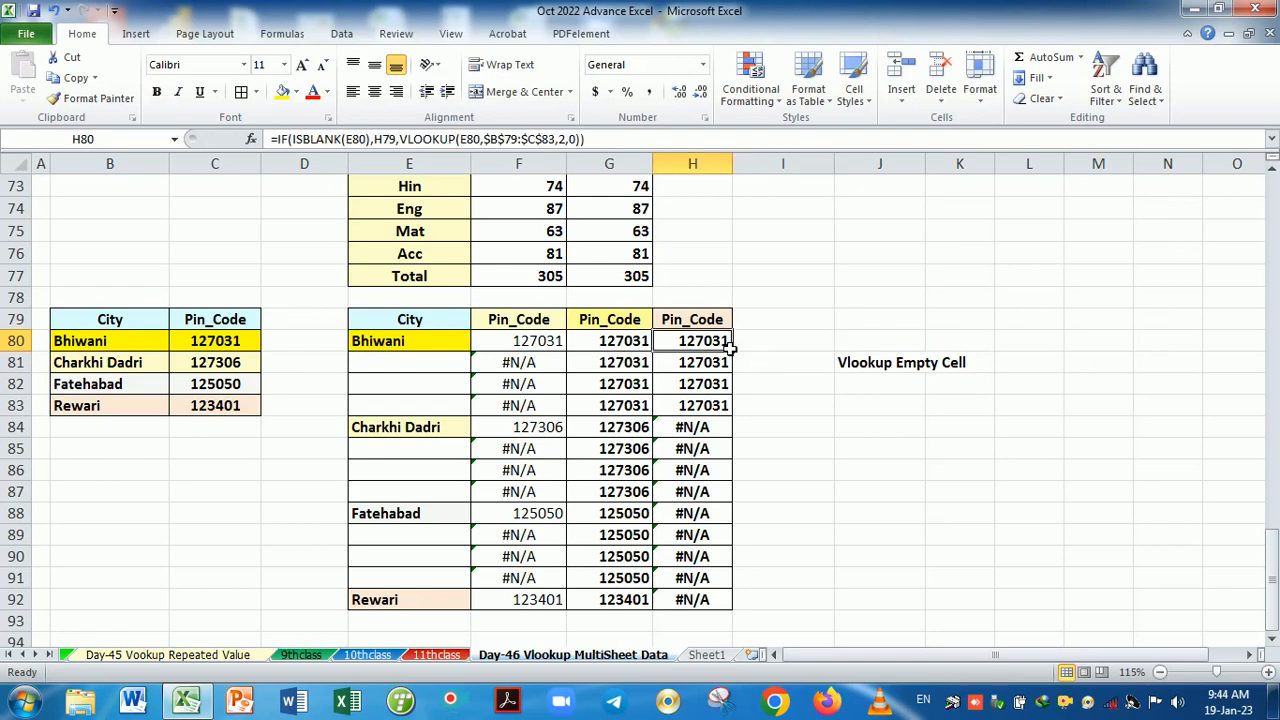
pyautogui.doubleClick(738, 357)
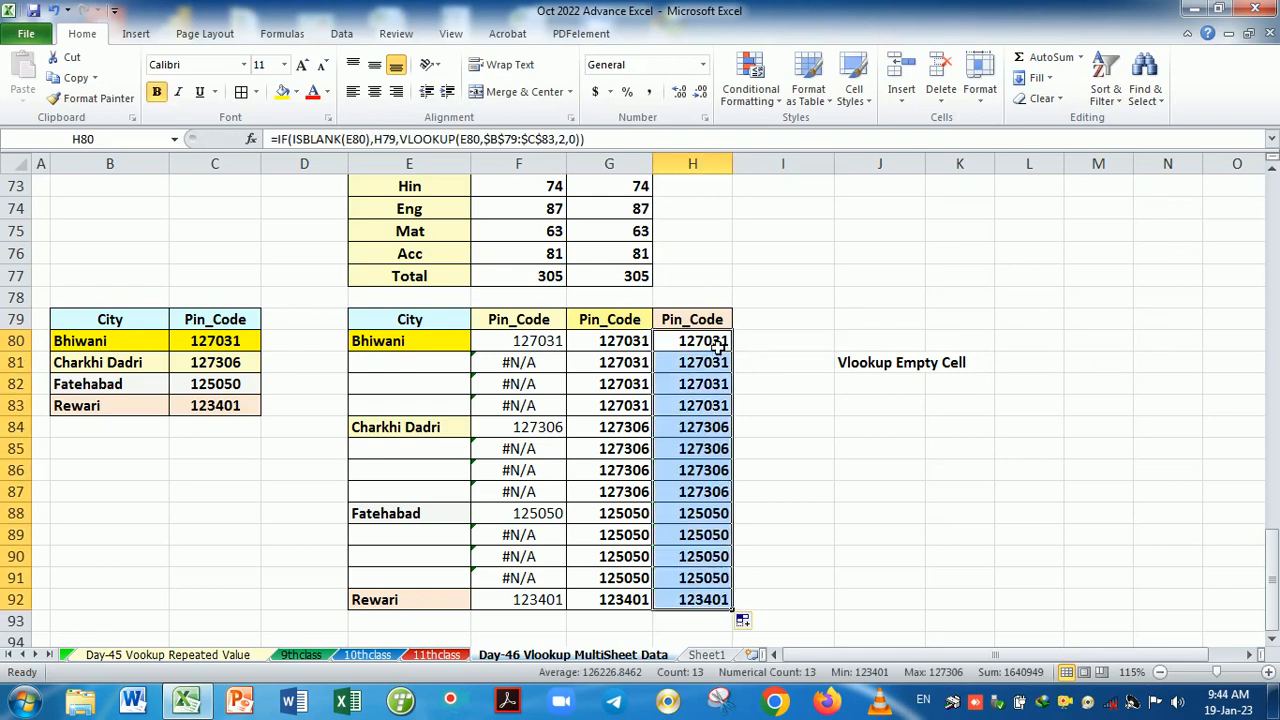
# - Compare the column H pin codes with the column F results for Bhiwani and Charkhi Dadri, and review the sheet up to its first rows
pyautogui.moveTo(714, 340); pyautogui.dragTo(714, 407)
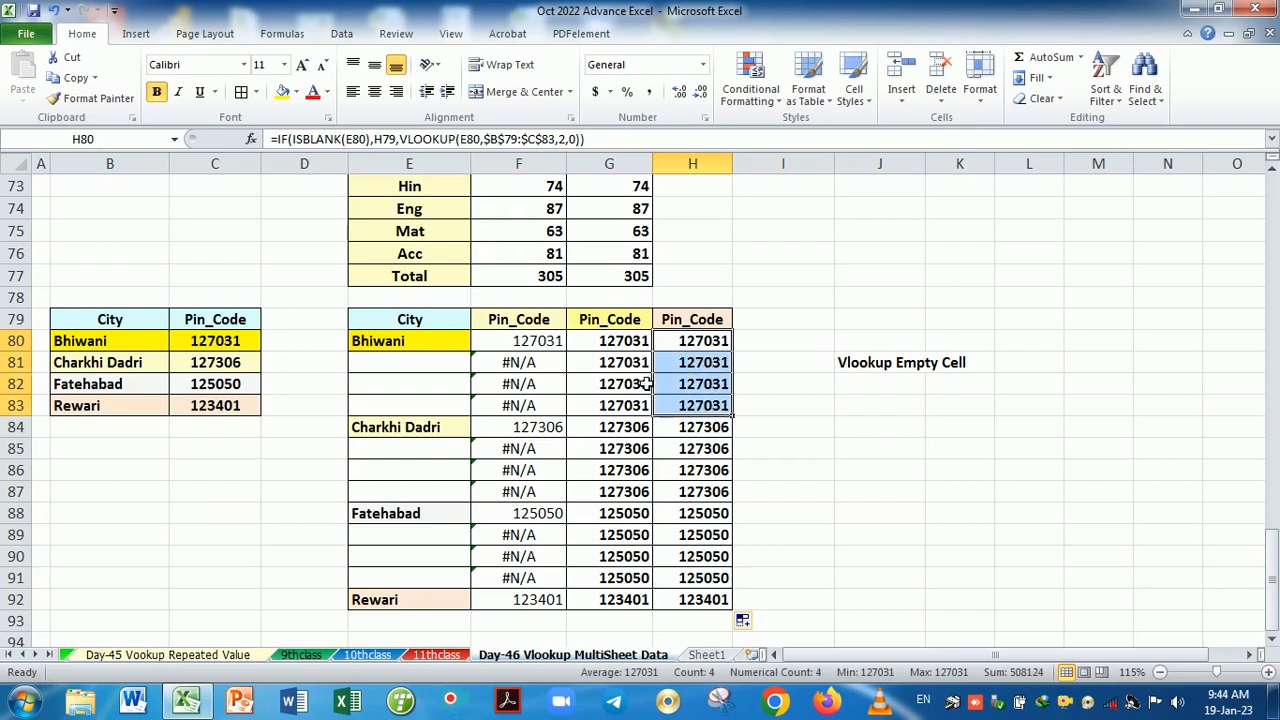
pyautogui.click(508, 350)
pyautogui.moveTo(508, 350); pyautogui.dragTo(517, 406)
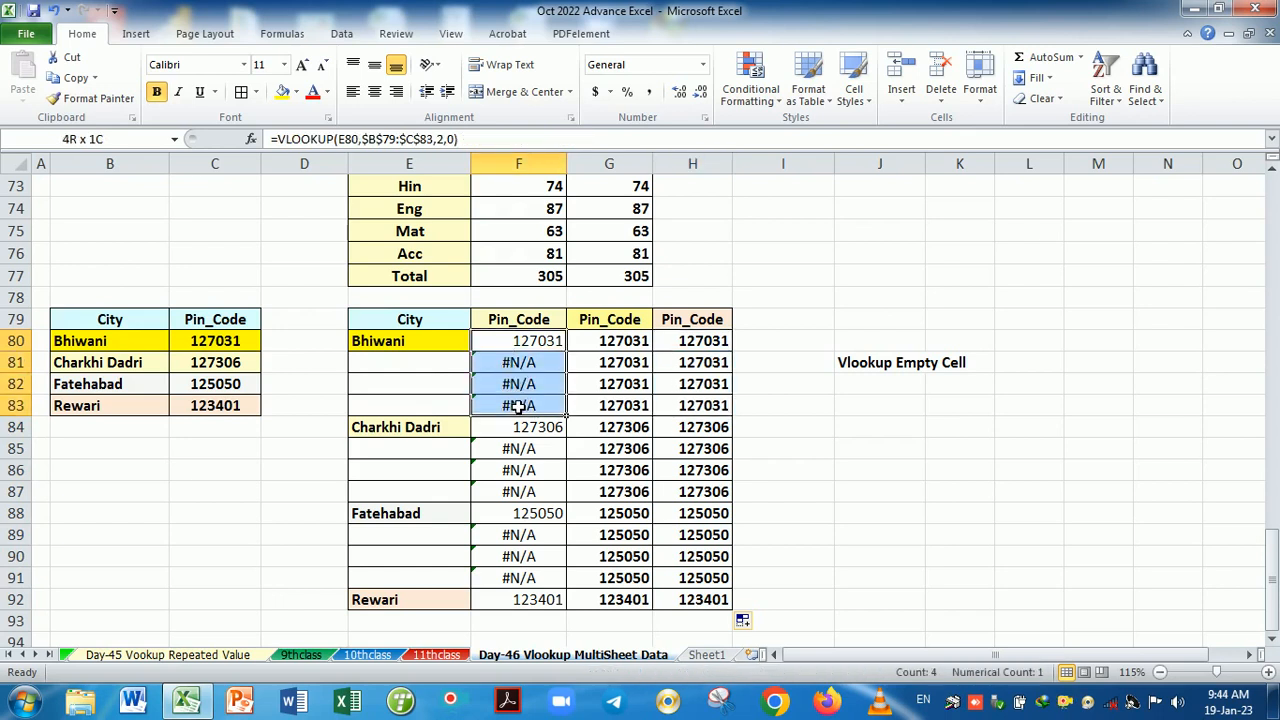
pyautogui.click(463, 430)
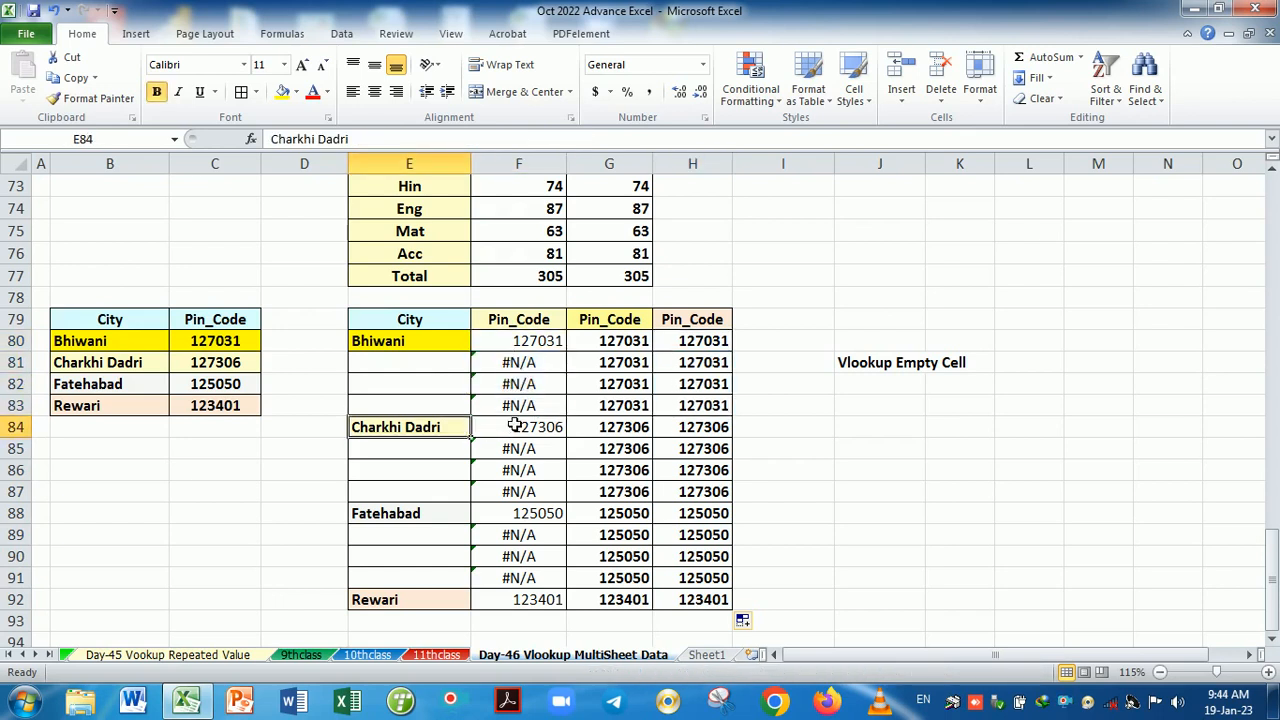
pyautogui.moveTo(513, 427); pyautogui.dragTo(480, 490)
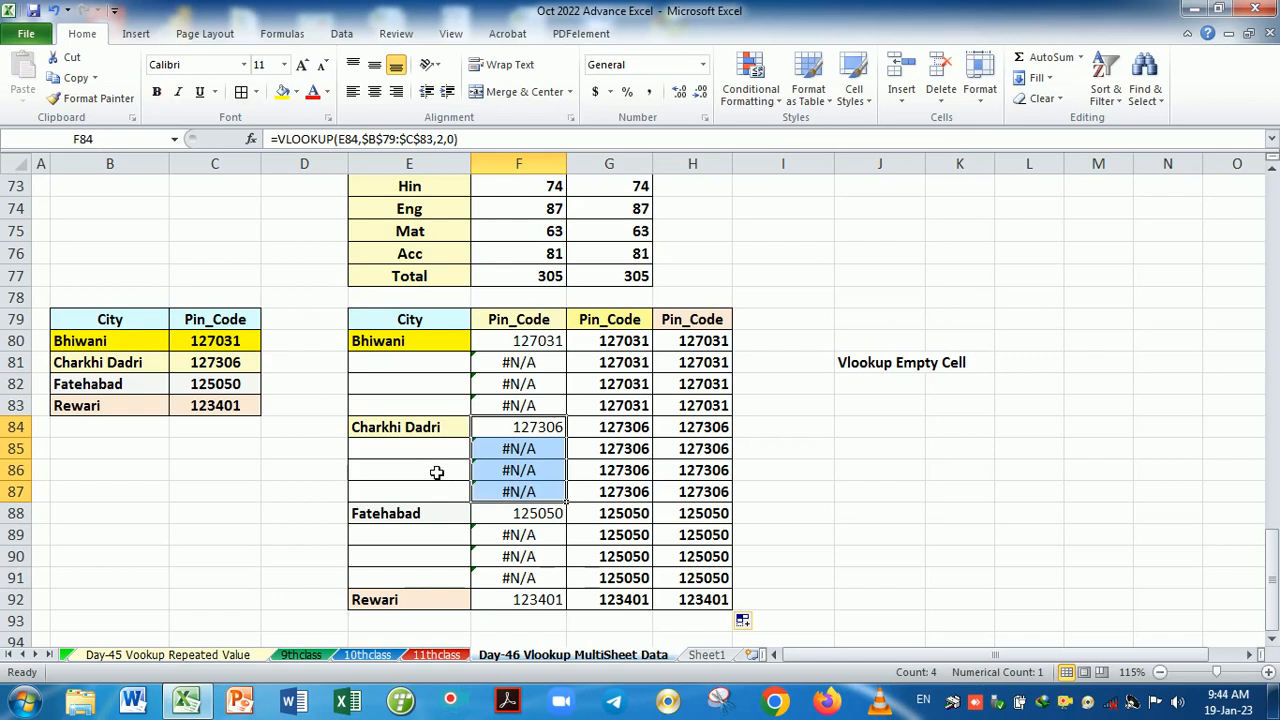
pyautogui.click(785, 469)
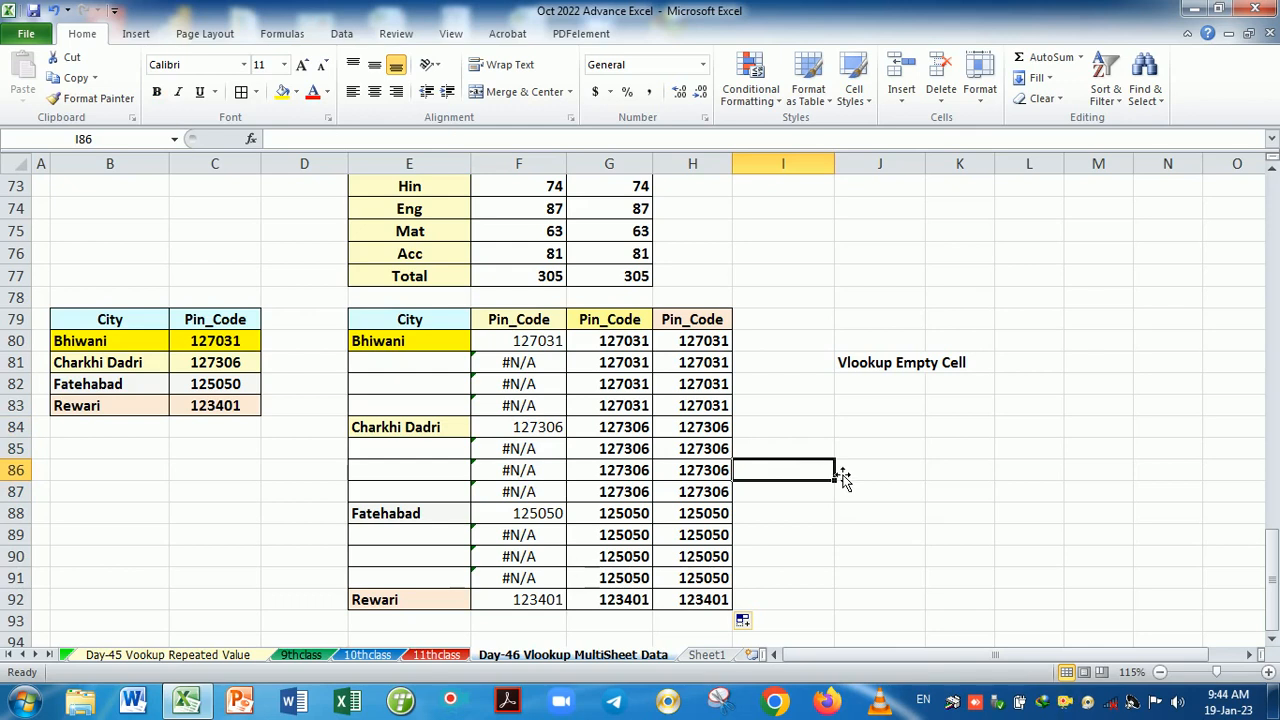
pyautogui.scroll(4, 843, 478)
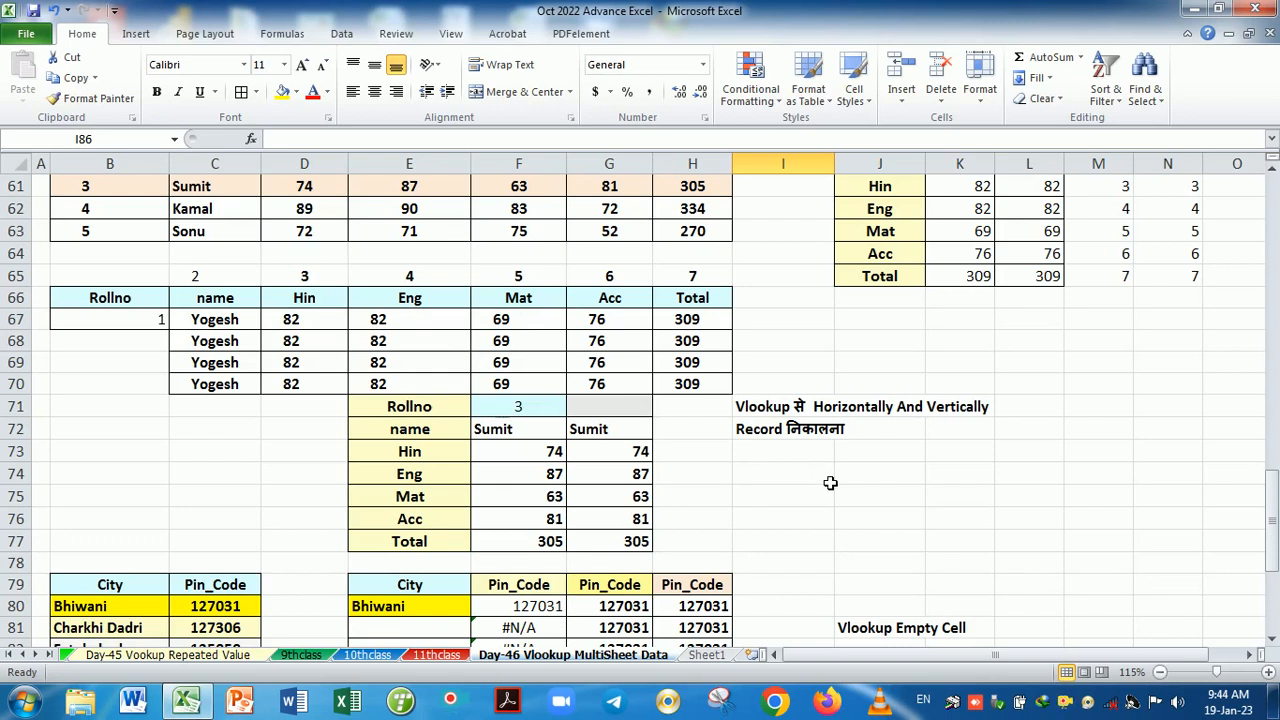
pyautogui.scroll(20, 830, 483)
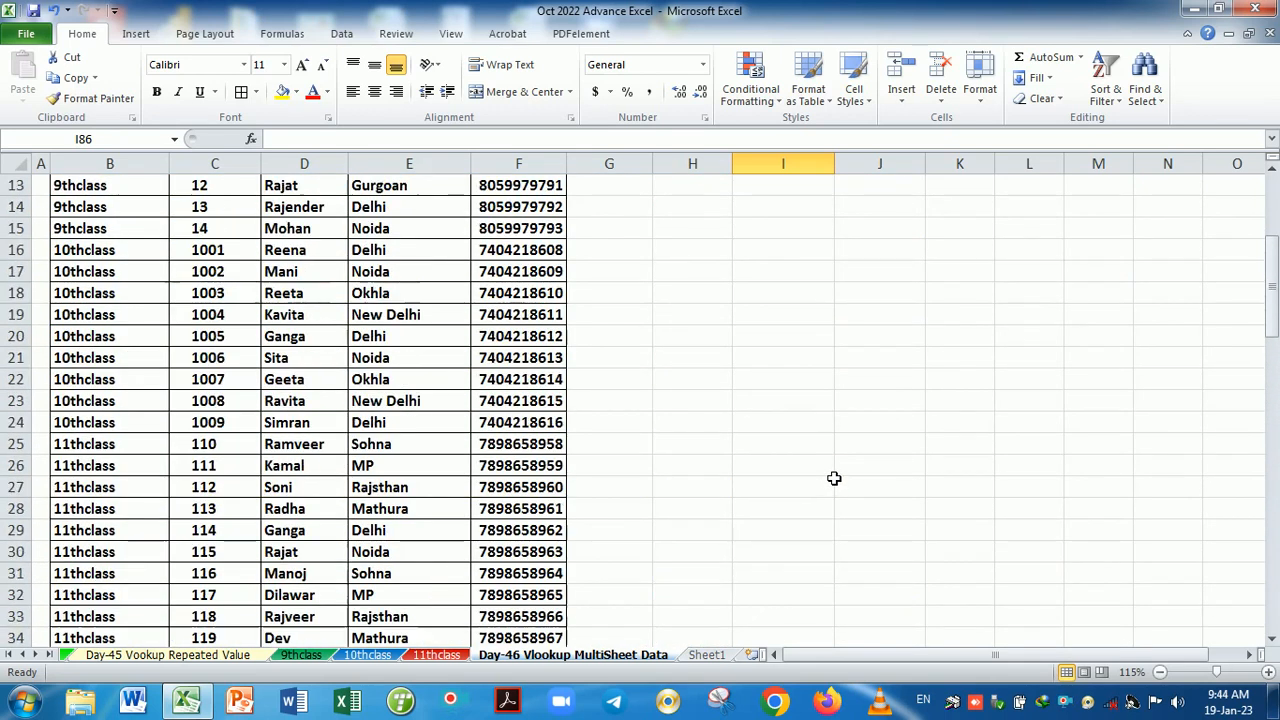
pyautogui.click(773, 388)
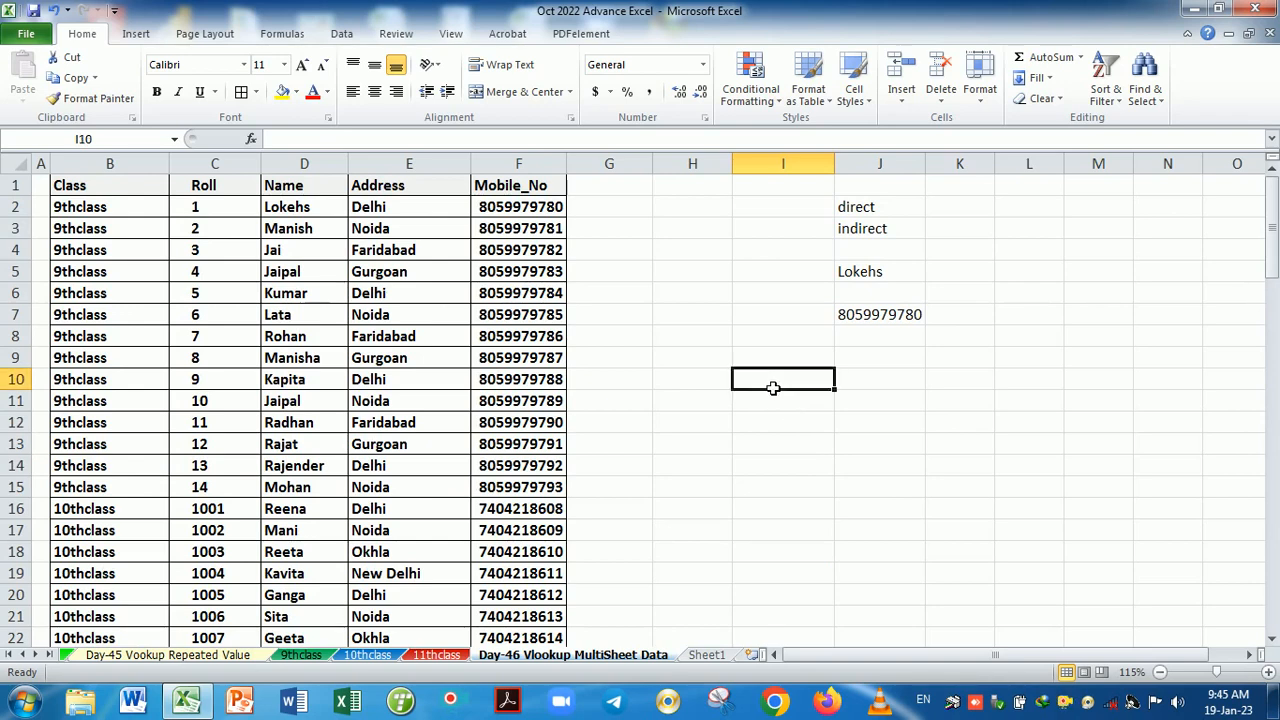